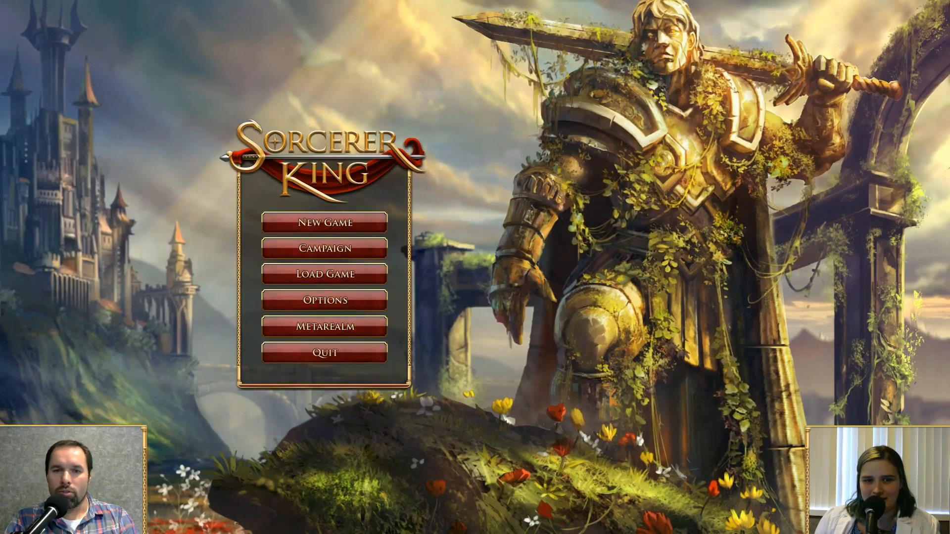
Open the workshop's Map Editor and dismiss the new-map setup
key(ctrl+w)
click(545, 288)
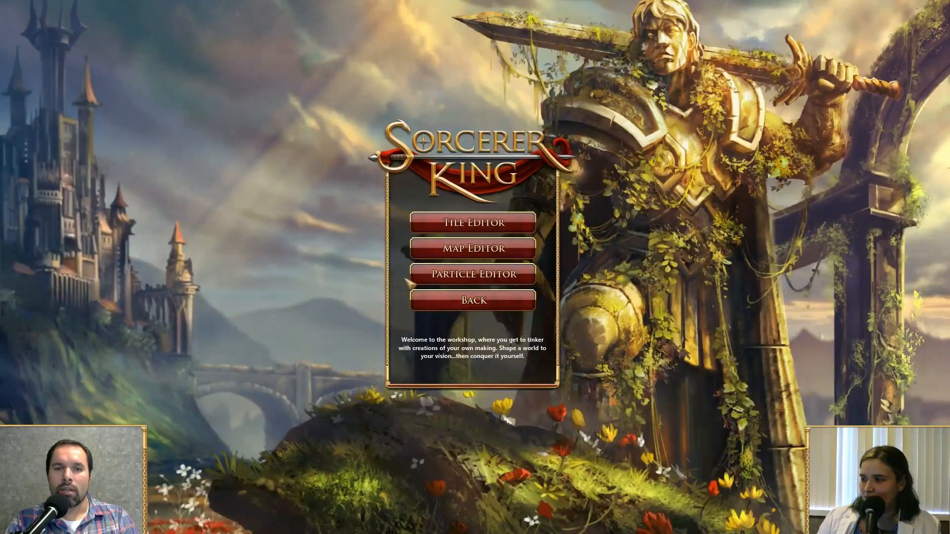
click(475, 249)
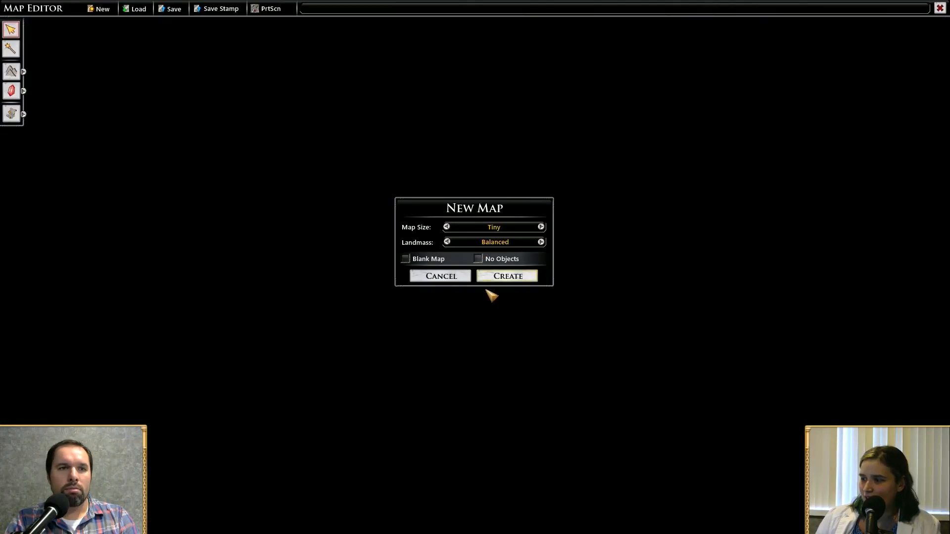
click(440, 277)
Load the ArcticWorld01b map with the saved maps sorted by display name
click(138, 8)
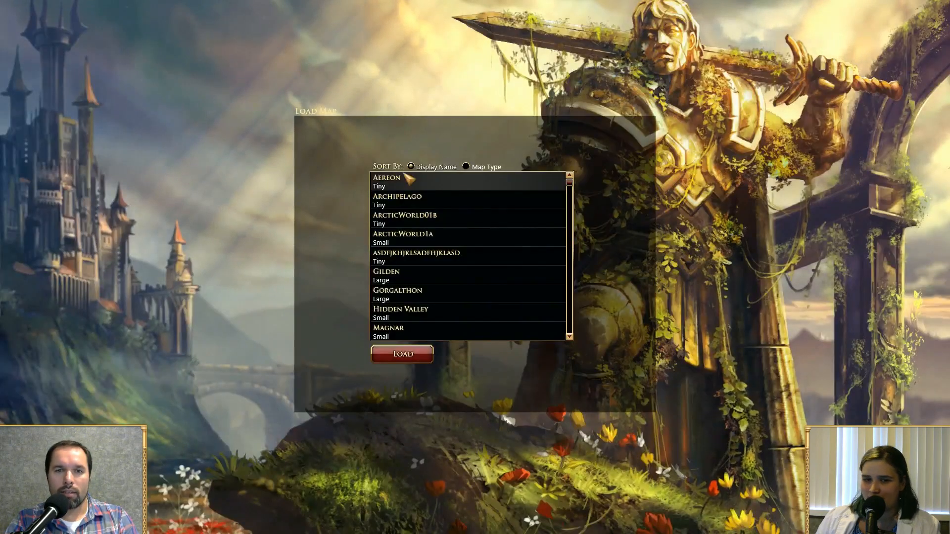
click(467, 166)
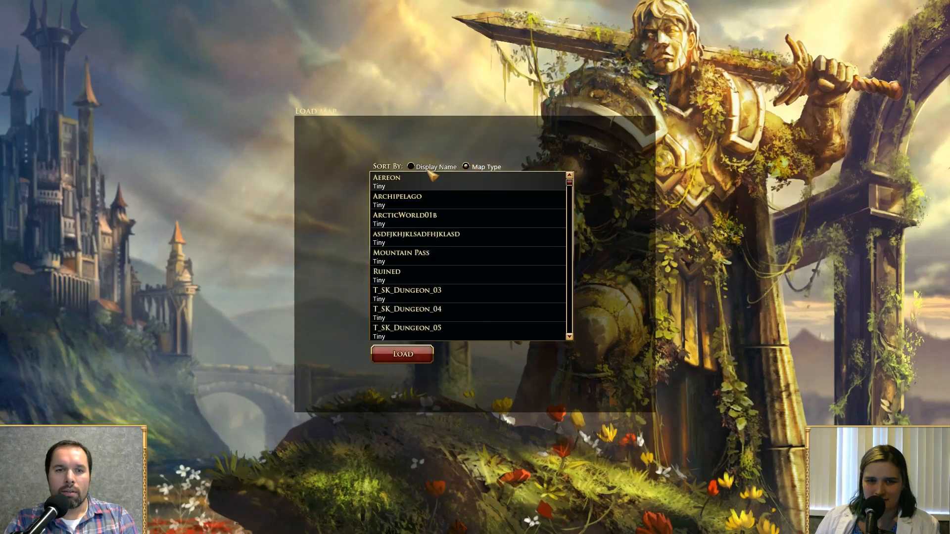
click(411, 166)
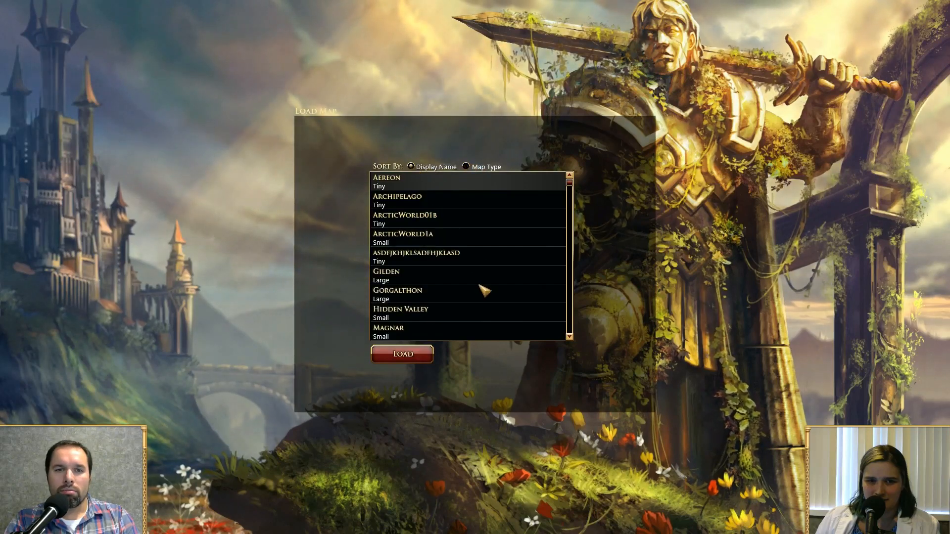
click(432, 217)
click(424, 360)
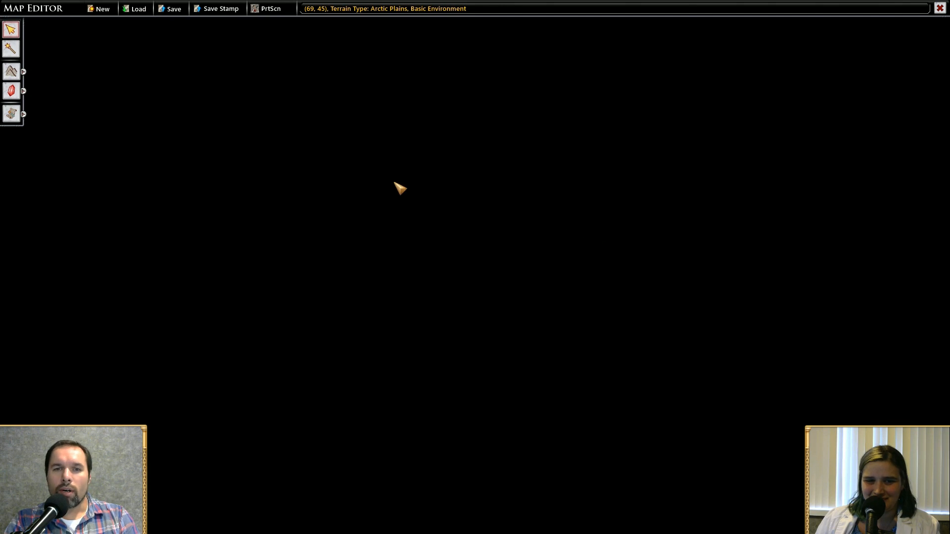
Examine the arctic map's forest clearing, roads and surrounding mountains up close, and return to the main menu
scroll(548, 329, up, 5)
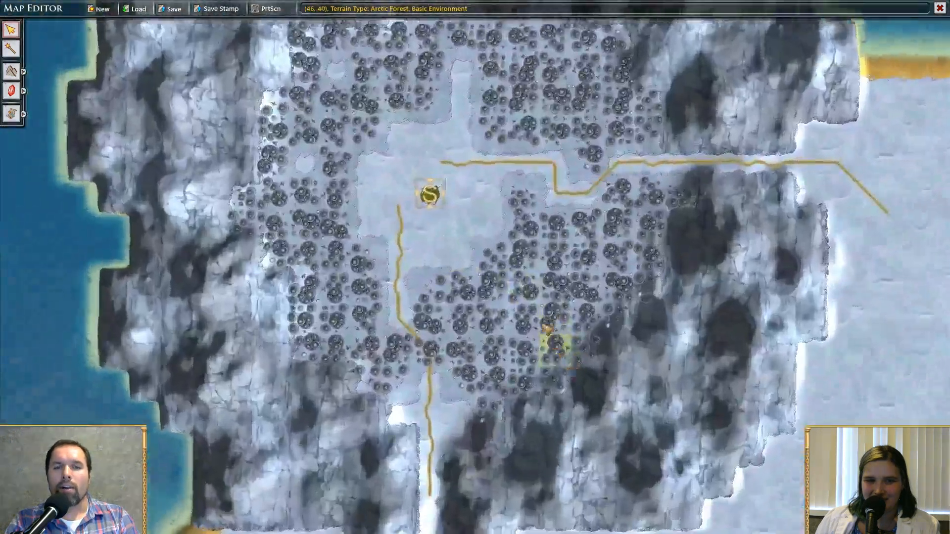
scroll(548, 328, up, 3)
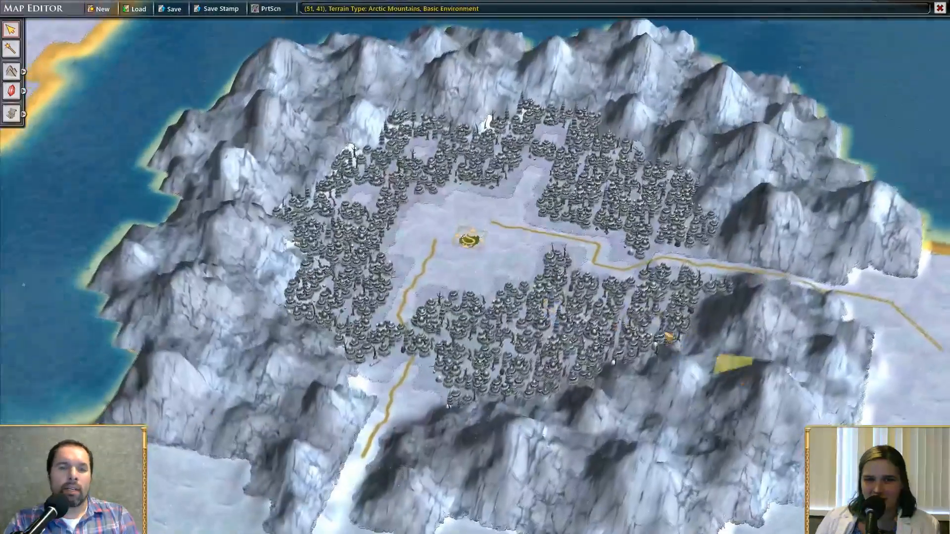
scroll(504, 276, up, 5)
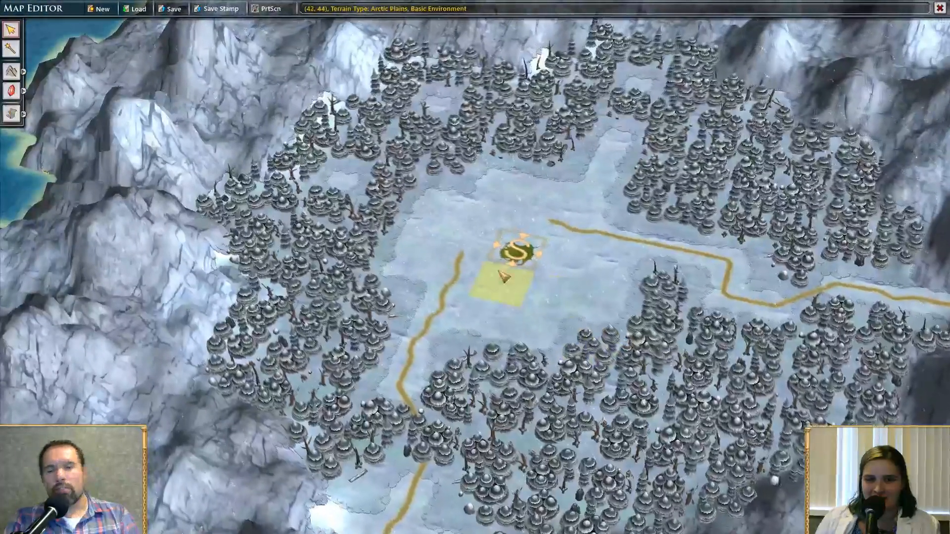
scroll(613, 306, down, 5)
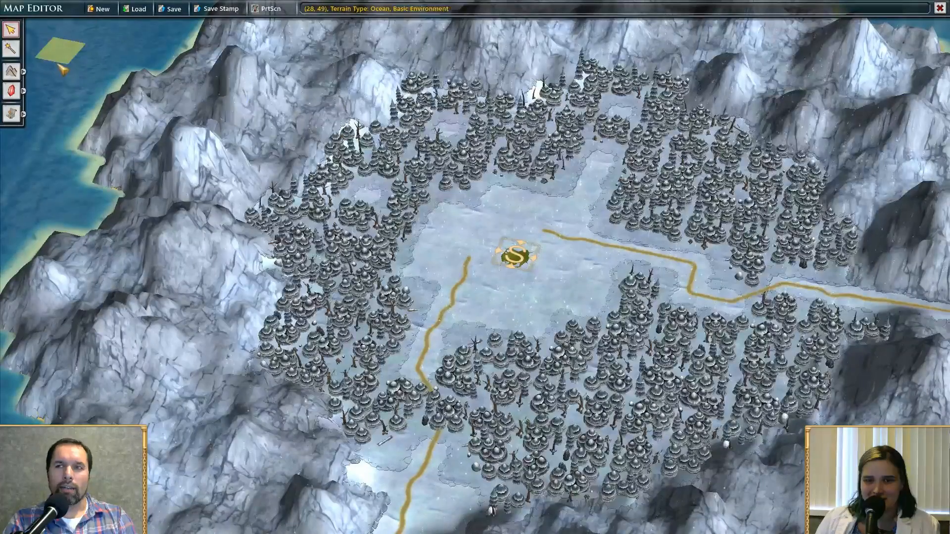
click(939, 8)
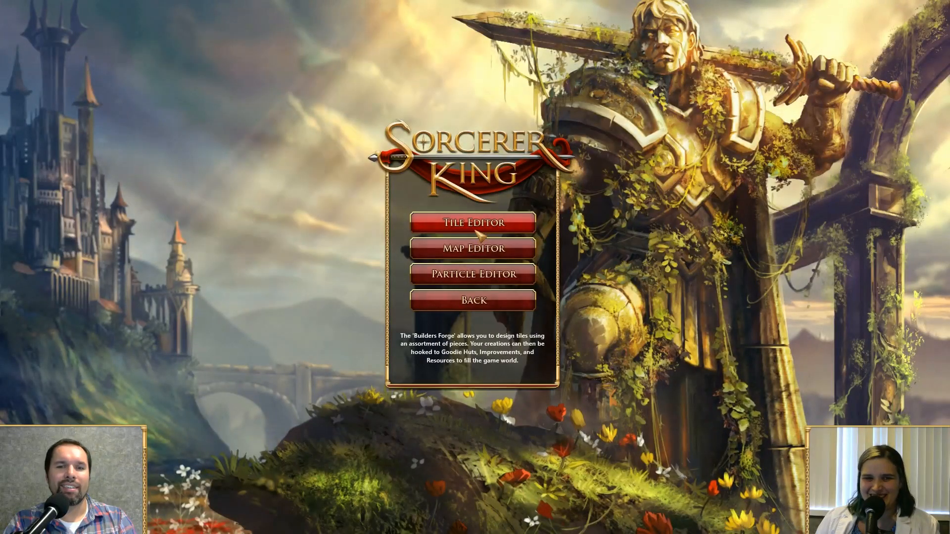
click(473, 301)
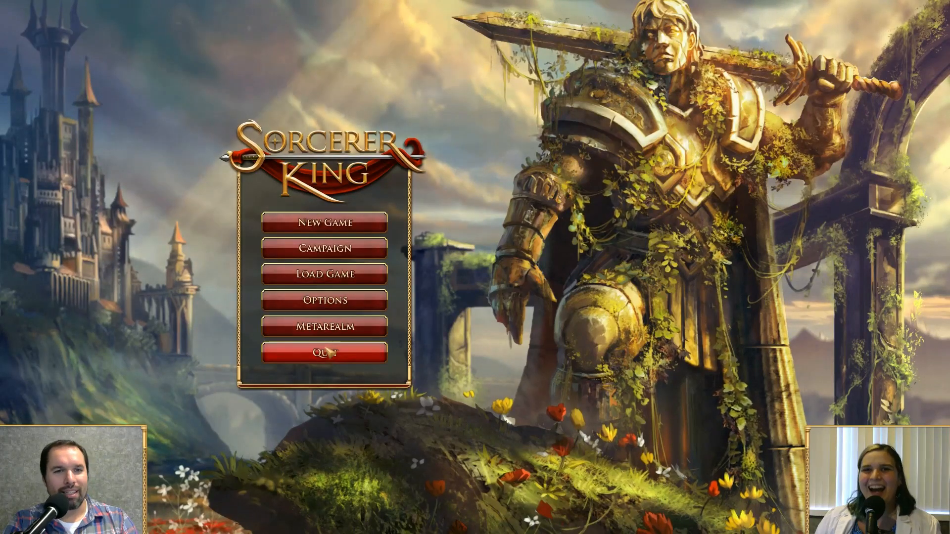
Start a new game on the ArcticWorld01b map with Beginner difficulty, Common shards and Slow doomsday speed
click(333, 224)
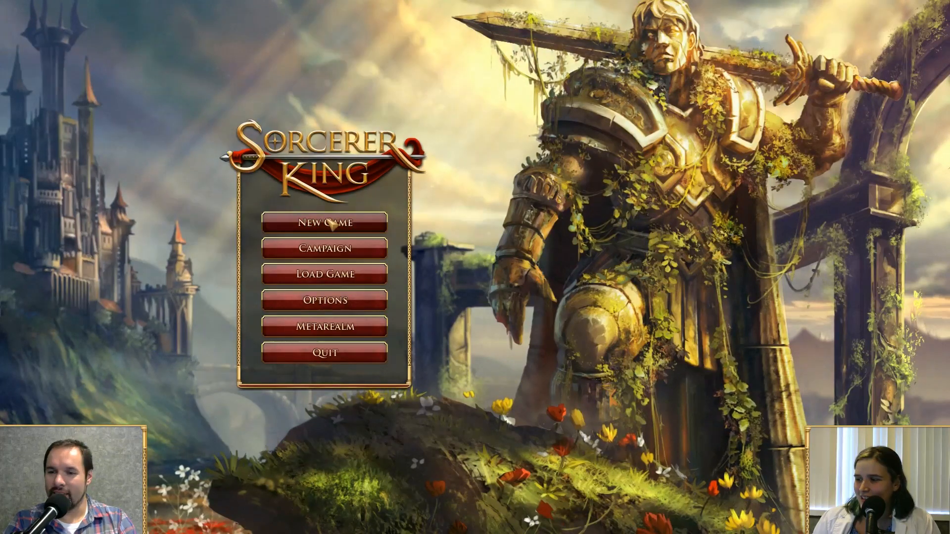
click(428, 429)
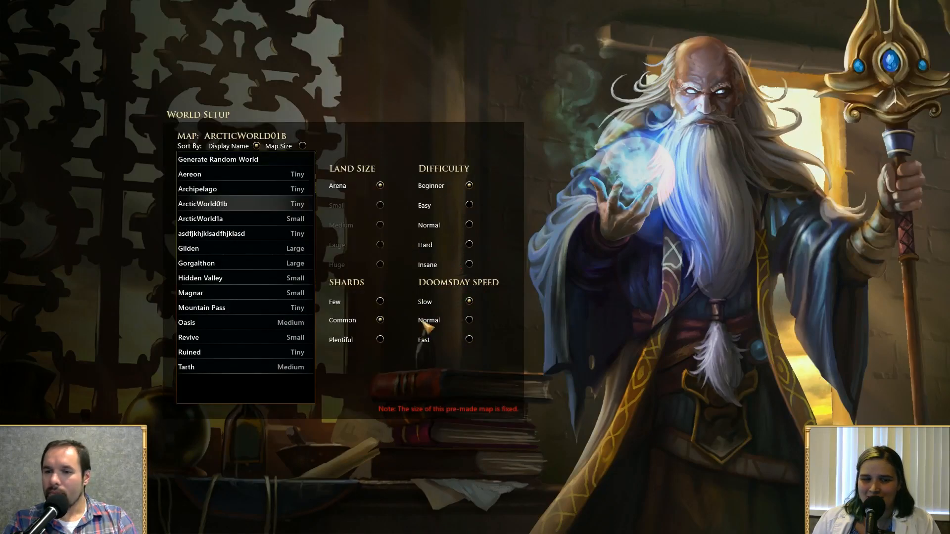
click(750, 453)
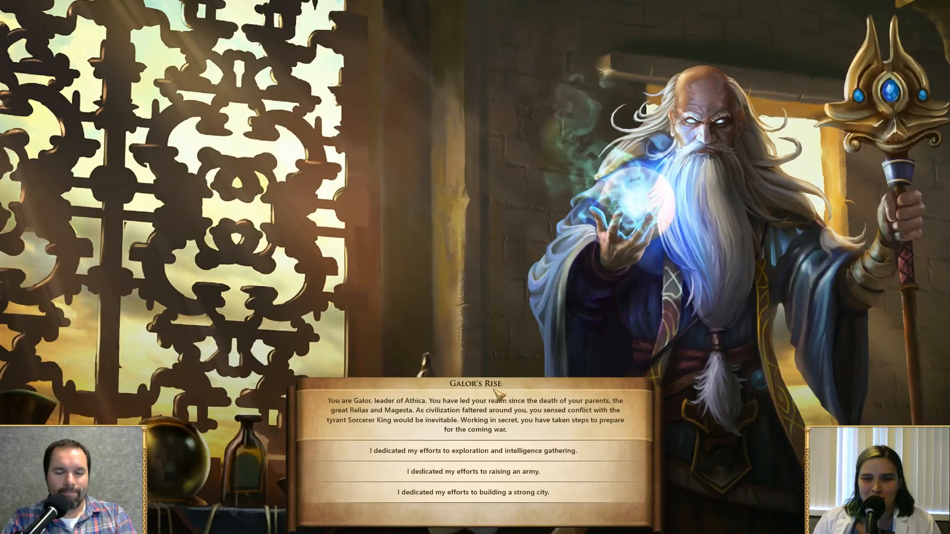
Dedicate Galor's efforts to exploration and intelligence gathering, and accept Athica as the city's name
click(492, 451)
click(492, 449)
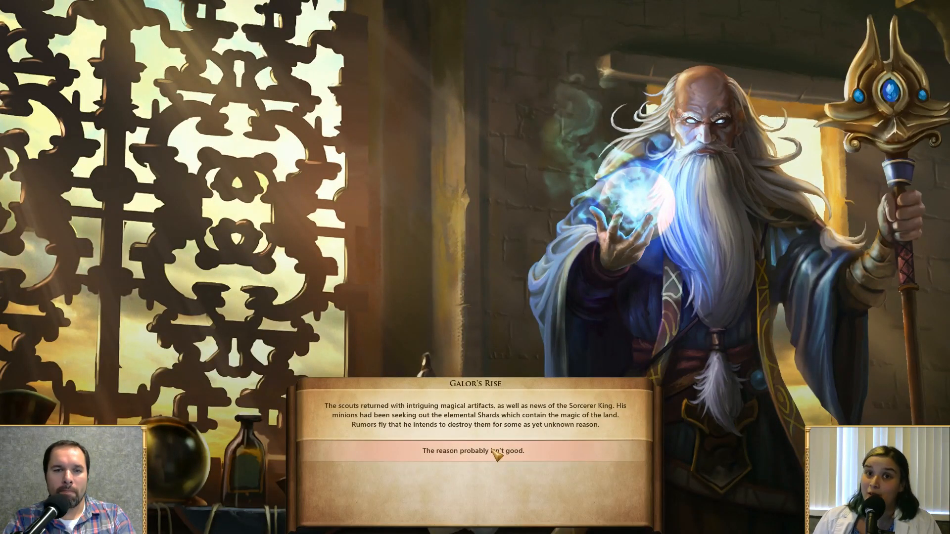
click(492, 450)
click(478, 378)
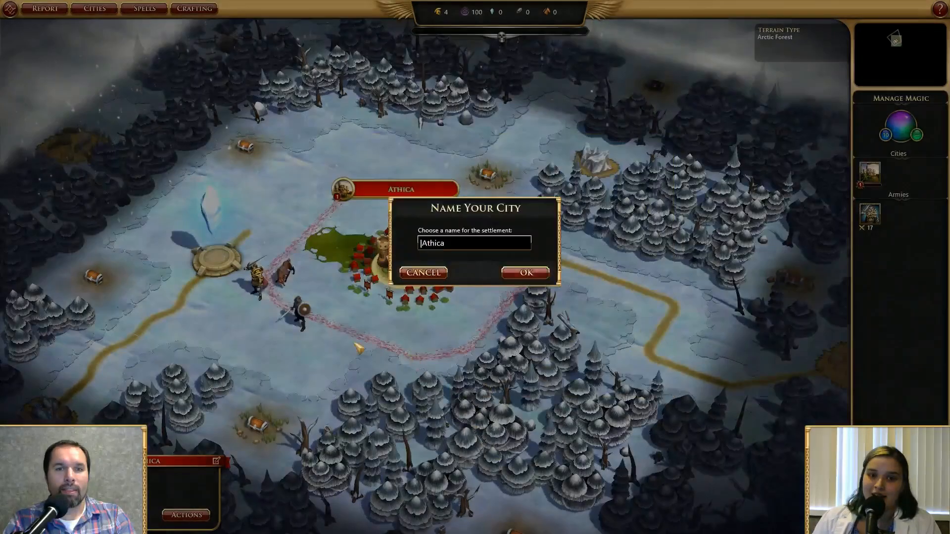
click(526, 272)
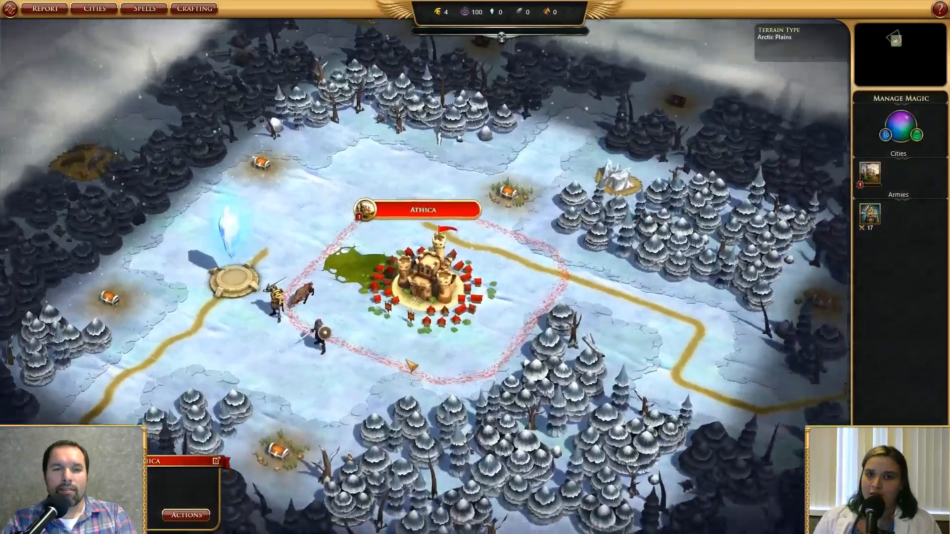
Examine the land around Athica at several distances, including the parchment-style strategic map
scroll(435, 346, up, 3)
scroll(411, 336, down, 3)
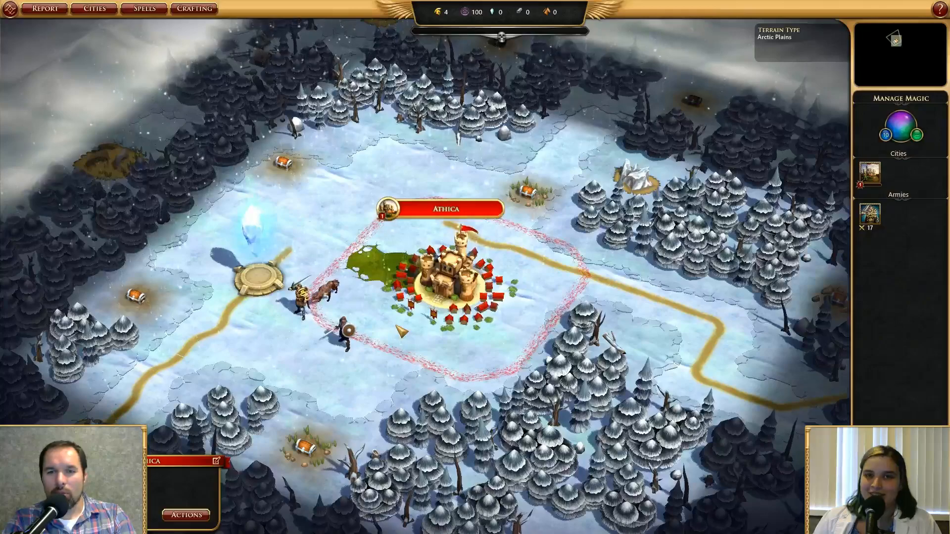
scroll(396, 326, down, 3)
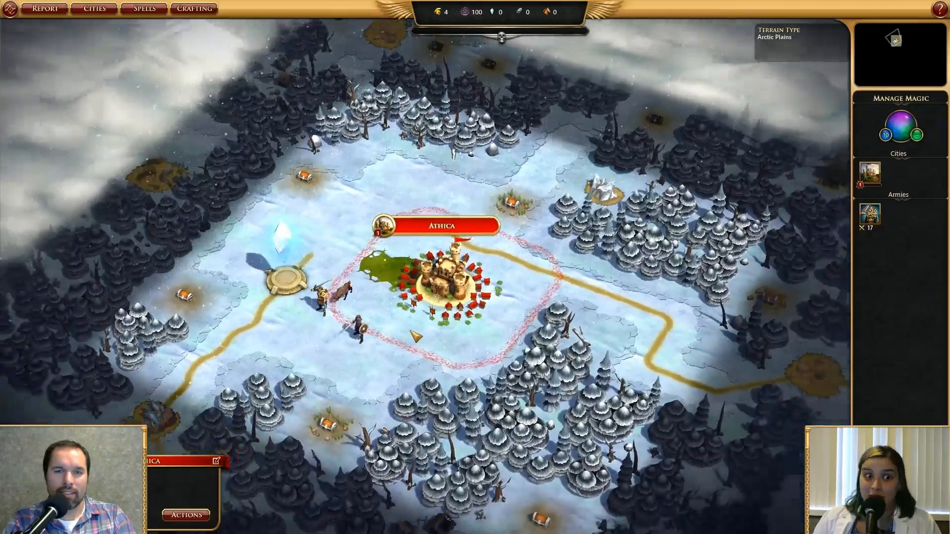
scroll(451, 333, up, 5)
scroll(456, 339, down, 5)
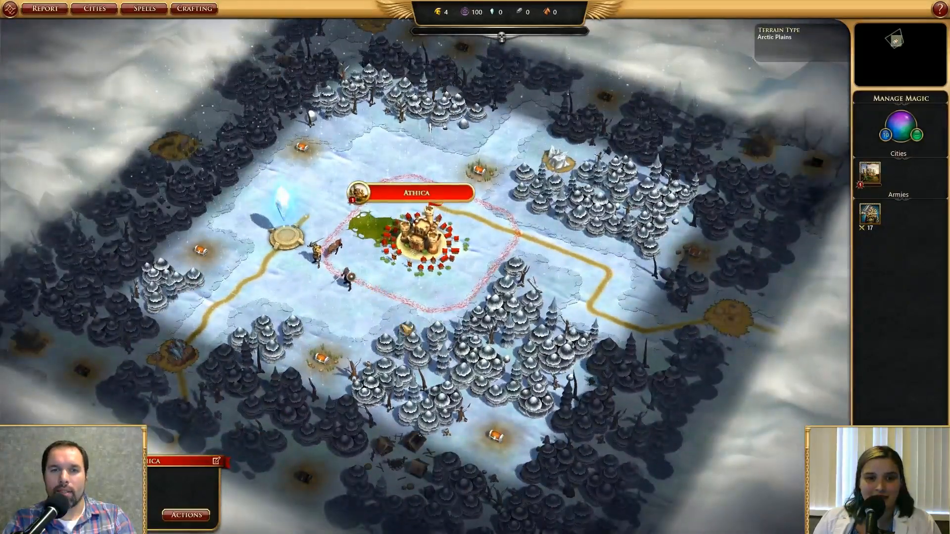
scroll(406, 328, down, 3)
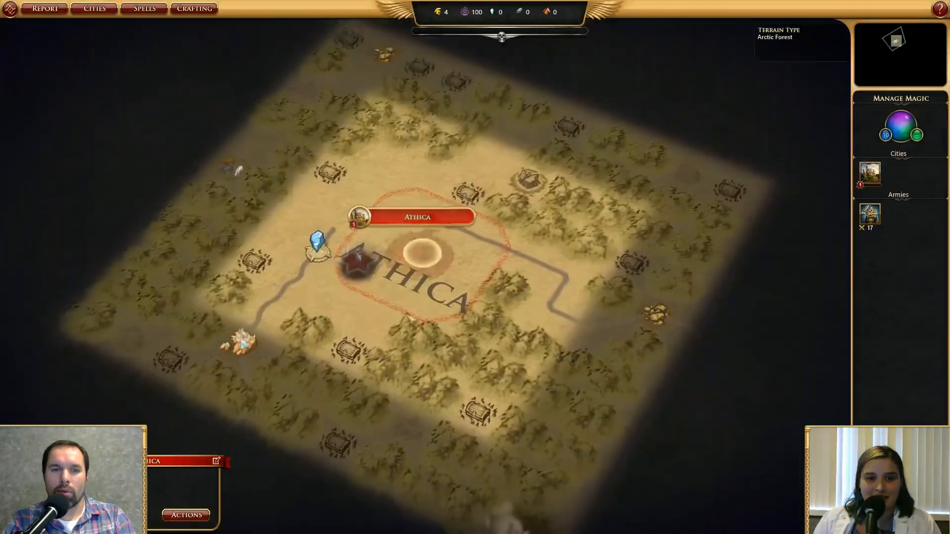
scroll(413, 288, up, 4)
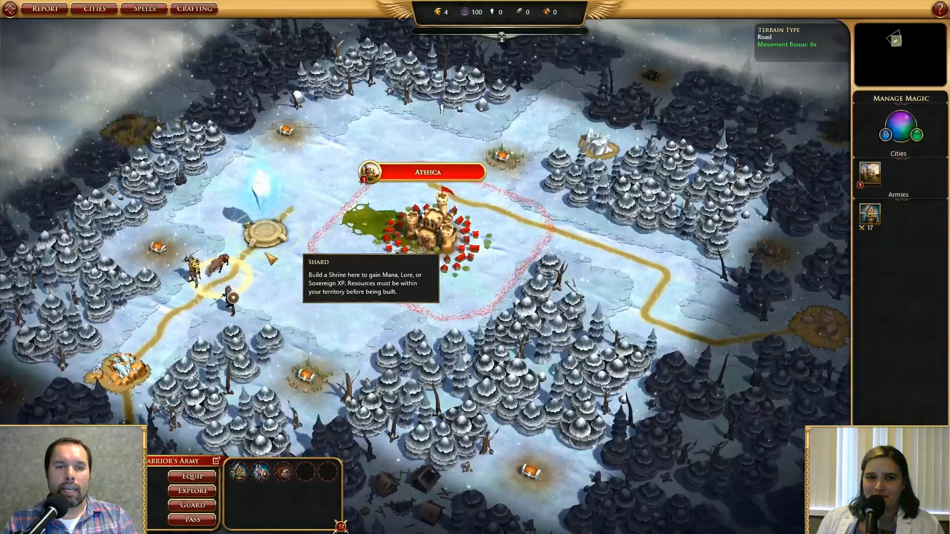
Send the warrior's army to the treasure chest beside the shard road and collect its gemstones
drag(315, 271, 430, 226)
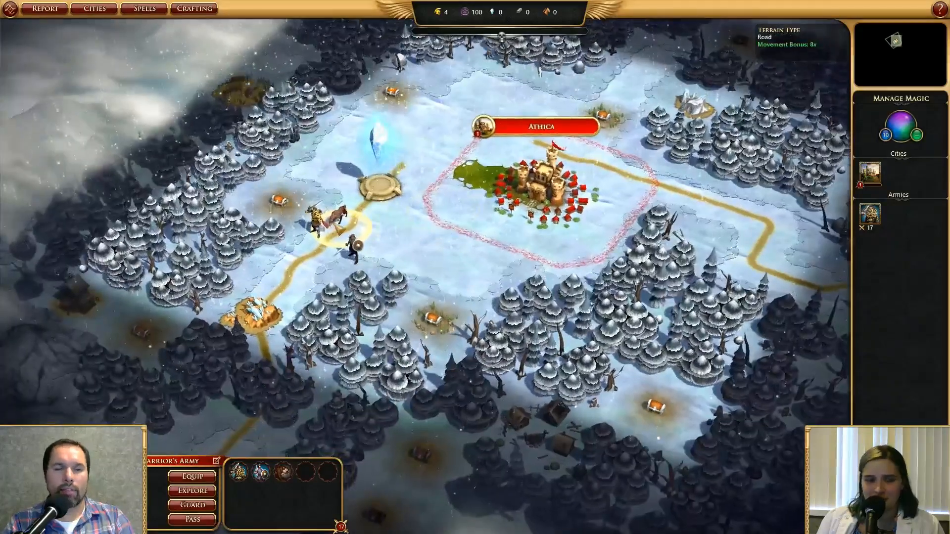
click(307, 228)
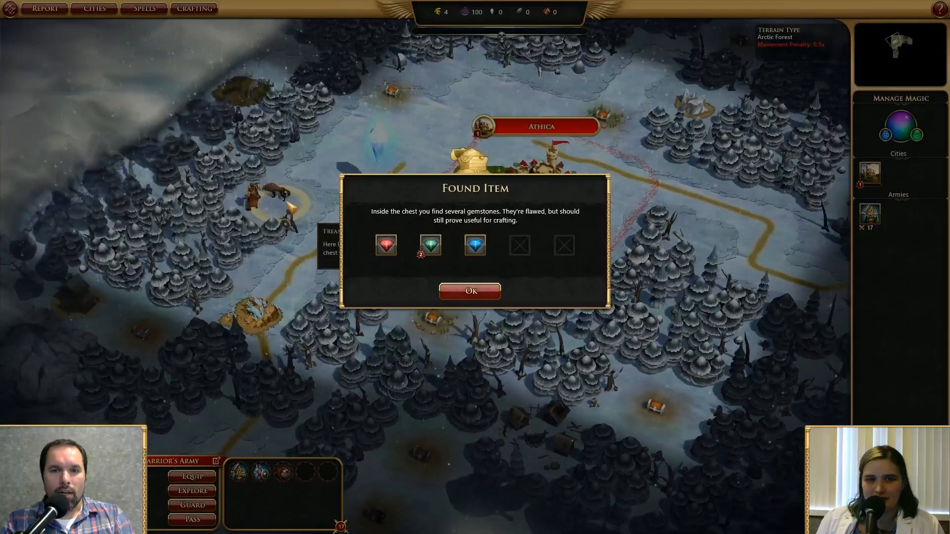
click(474, 297)
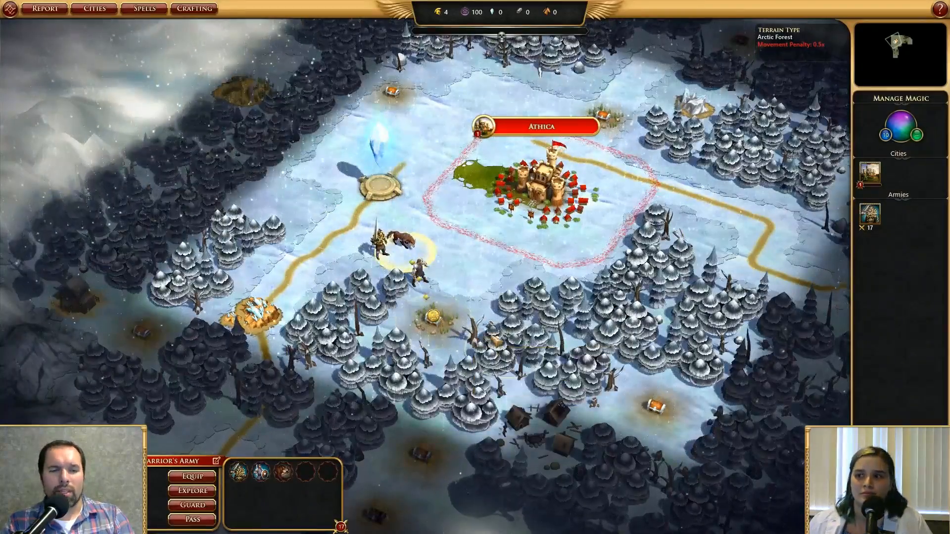
Examine the snowy forest around the army and the treasure chest southwest of Athica
drag(490, 335, 438, 301)
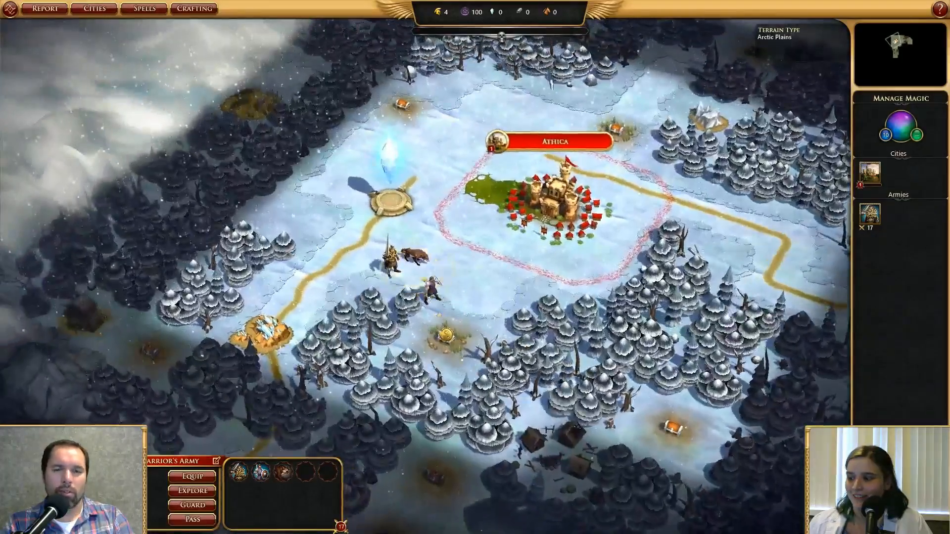
drag(466, 383, 406, 410)
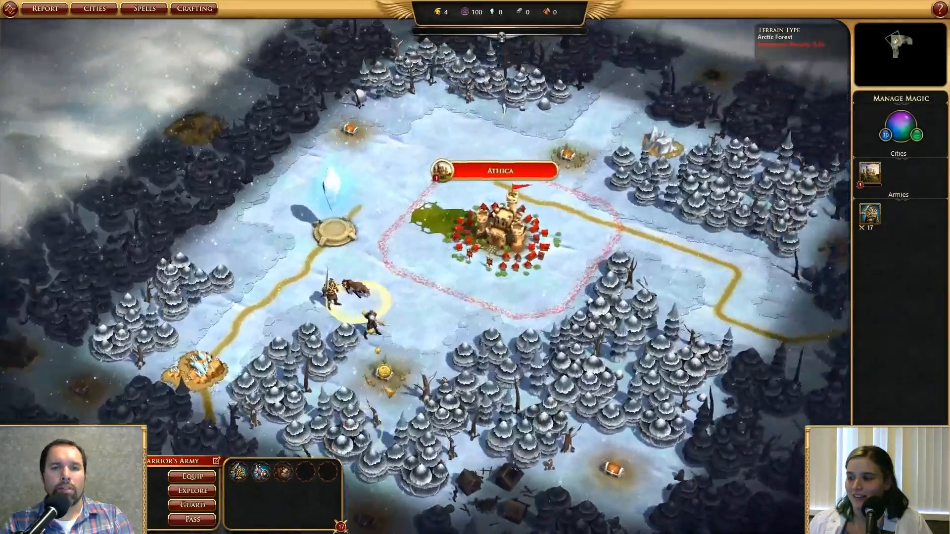
scroll(415, 383, up, 3)
scroll(398, 352, down, 5)
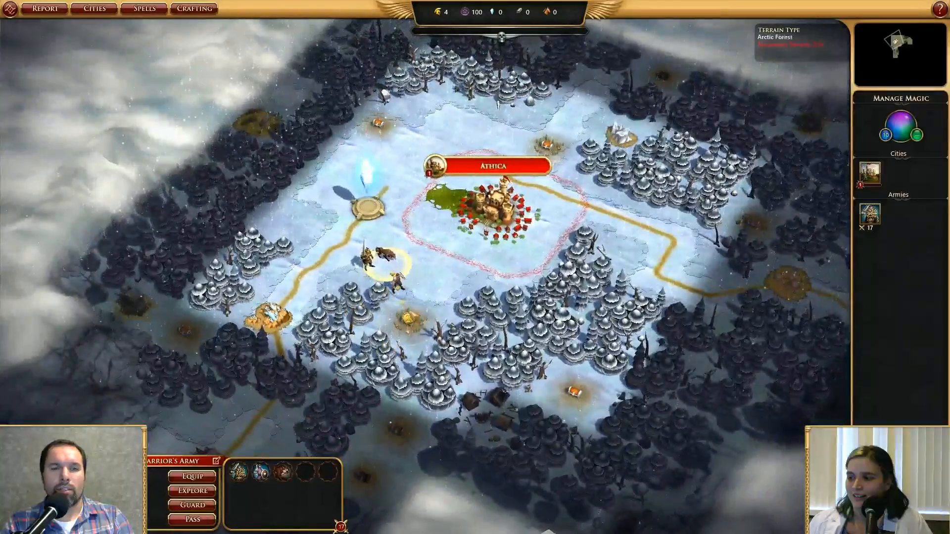
scroll(455, 282, up, 3)
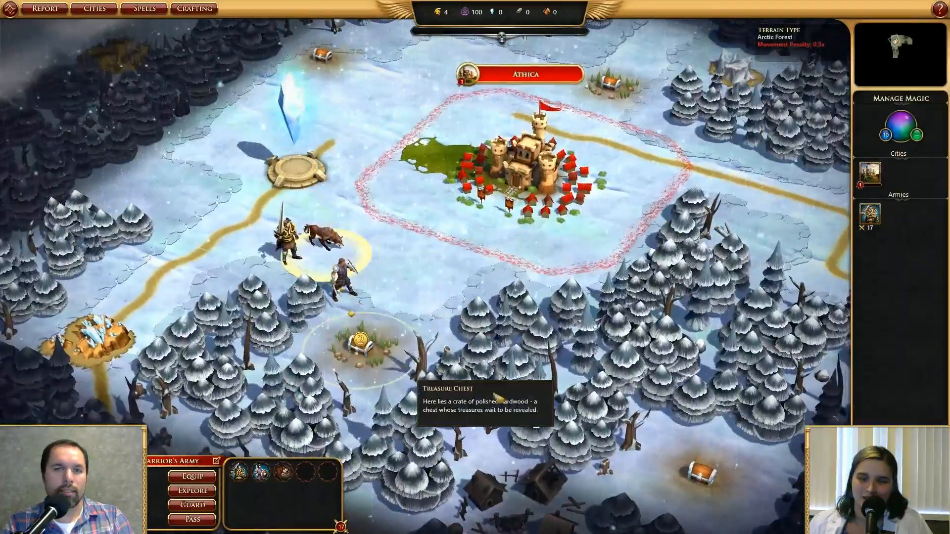
scroll(578, 419, down, 3)
drag(532, 344, 645, 365)
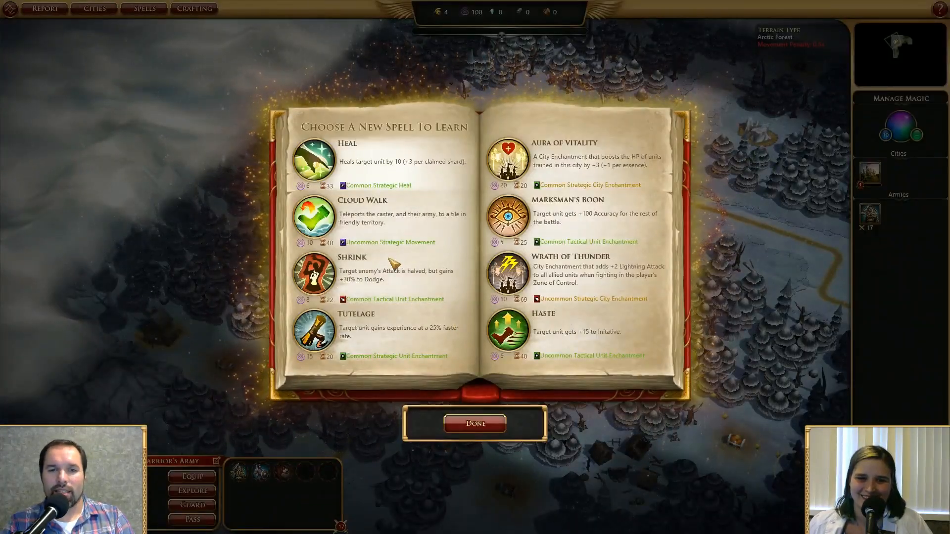
Finish with the spell-learning book and return to the army southwest of Athica
click(475, 424)
drag(426, 300, 312, 302)
click(368, 300)
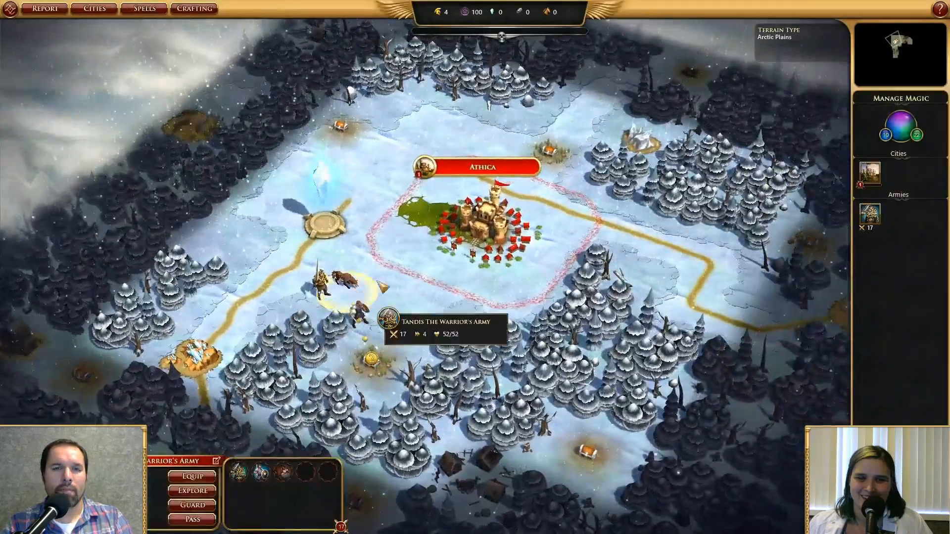
Move the warrior's army along the road past the lone building into the snowy mountain pass
drag(425, 299, 459, 189)
click(366, 167)
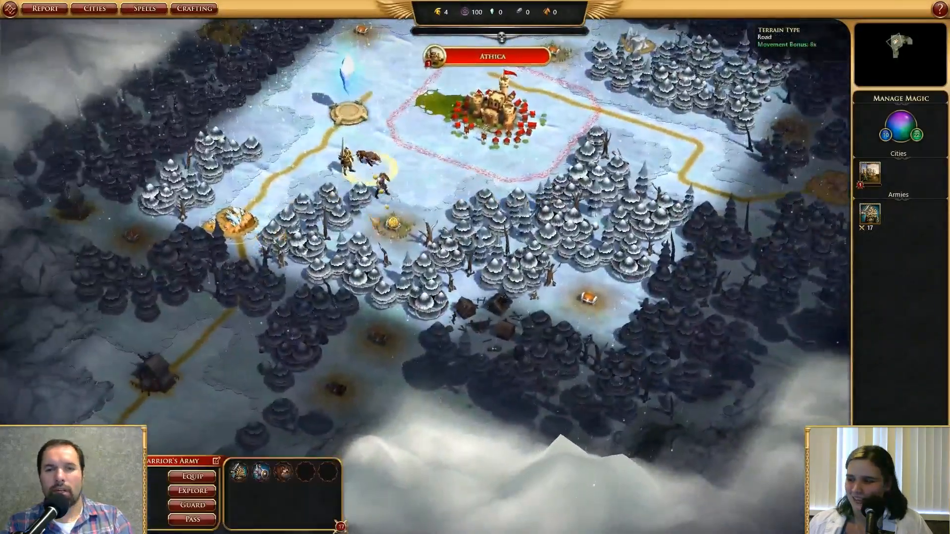
drag(366, 167, 596, 137)
drag(502, 340, 445, 203)
right_click(337, 269)
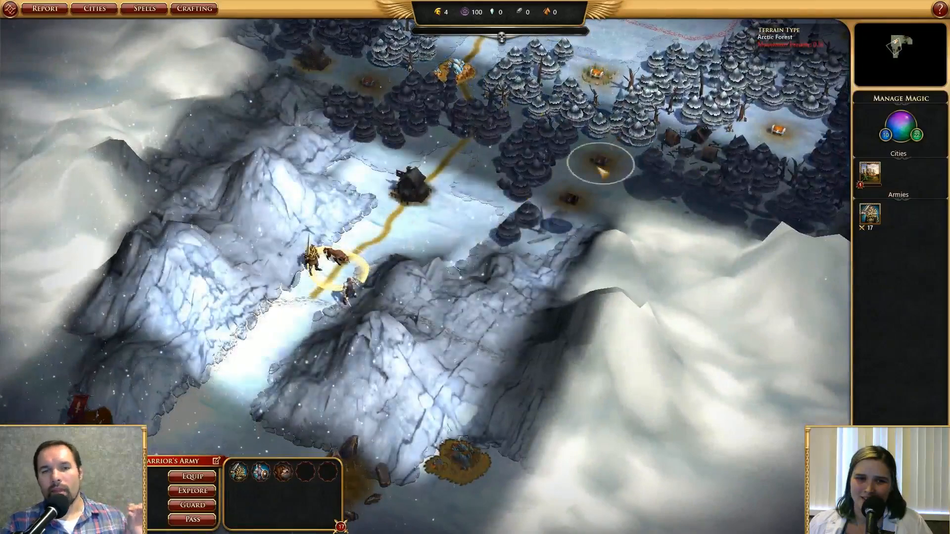
drag(607, 153, 544, 273)
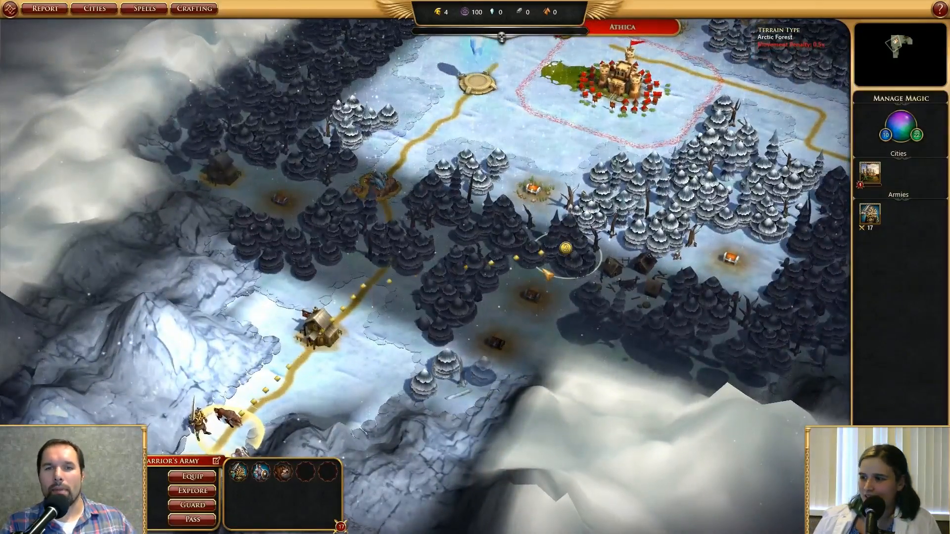
Examine the forest southwest of Athica, the mountain pass and the snowy plains beyond the warrior's army
drag(646, 257, 668, 205)
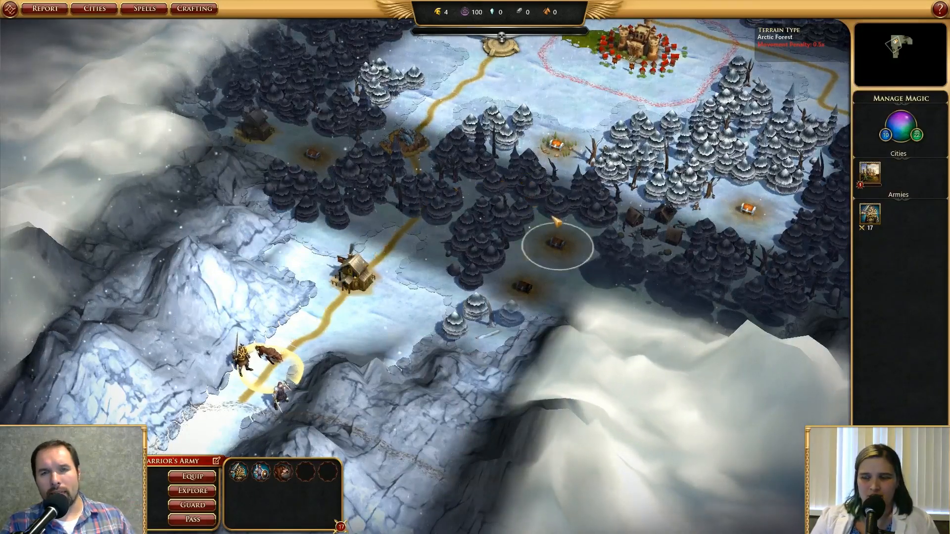
drag(556, 220, 476, 236)
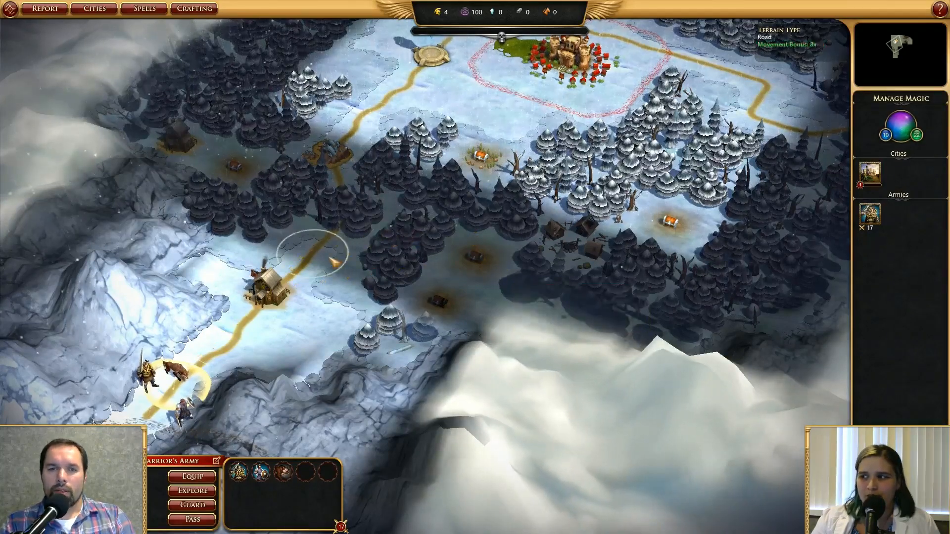
drag(236, 380, 590, 127)
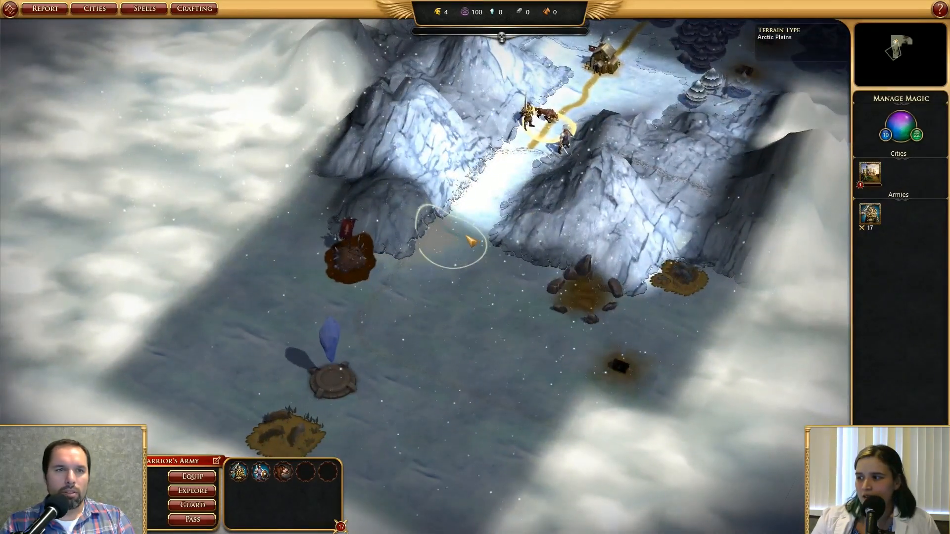
drag(467, 237, 402, 290)
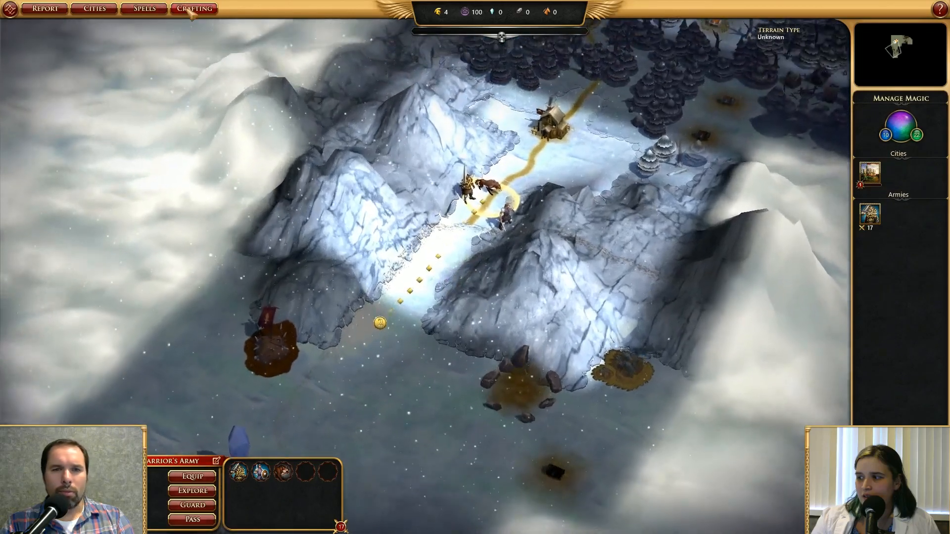
Check the crafting recipes, including Hunter's Short Sword, and decline the Swamp Giants' trade offer
click(193, 9)
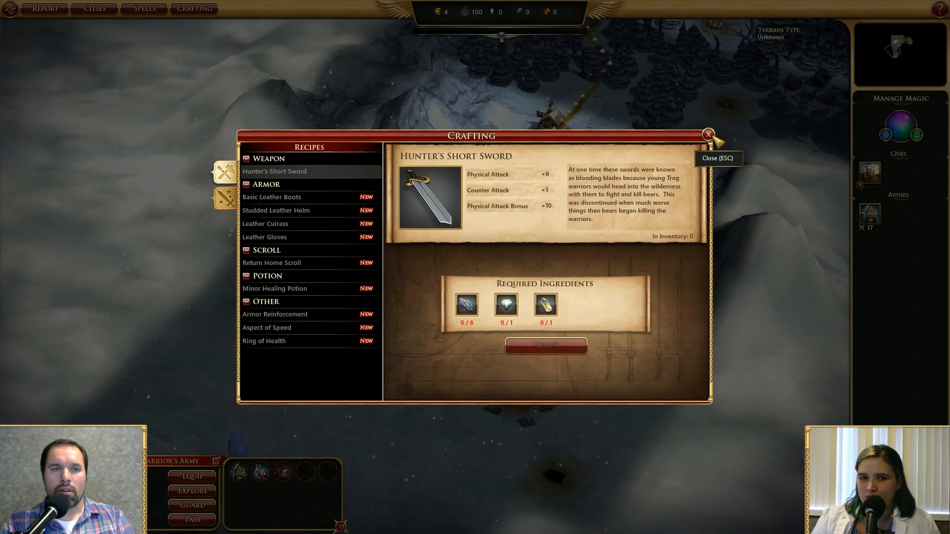
click(710, 137)
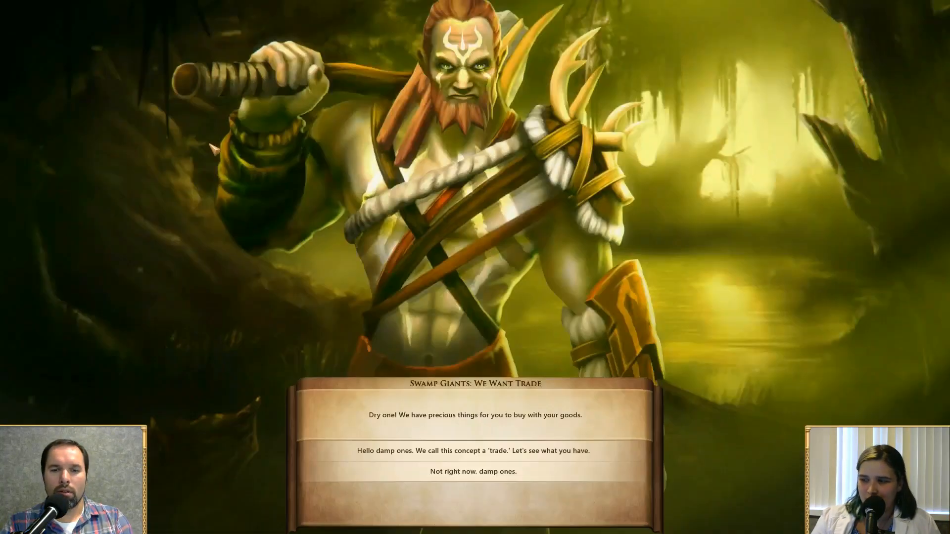
click(529, 473)
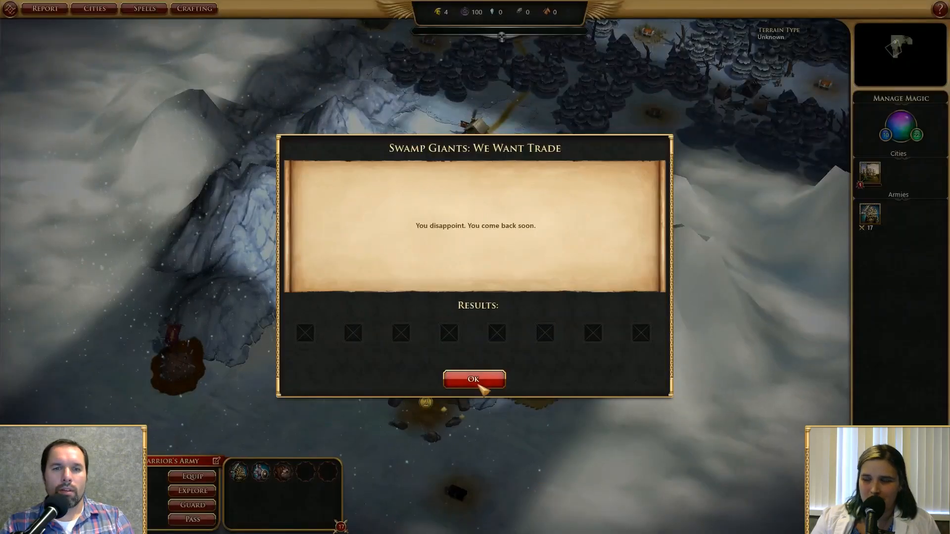
click(476, 382)
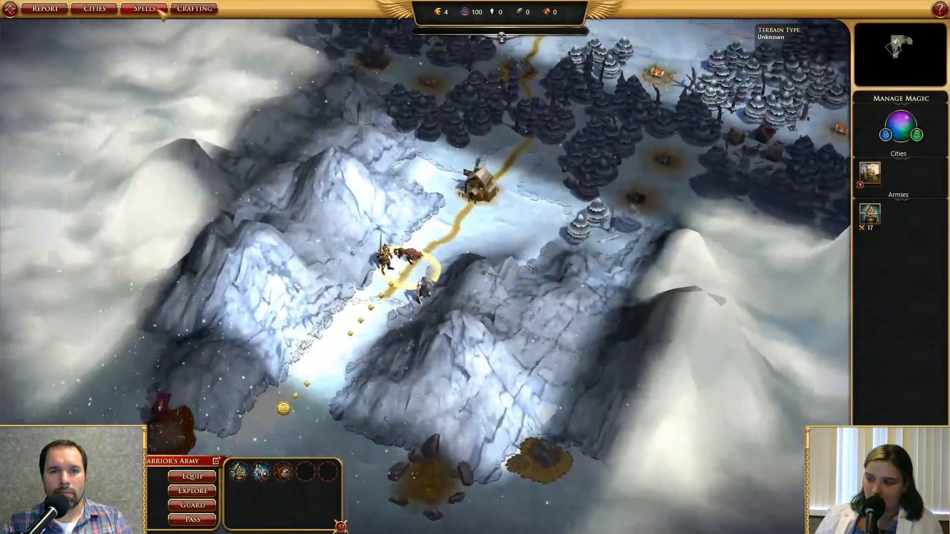
Browse the All Spells pages of the spellbook from Armageddon through Summon Ship and finish with the book
click(160, 11)
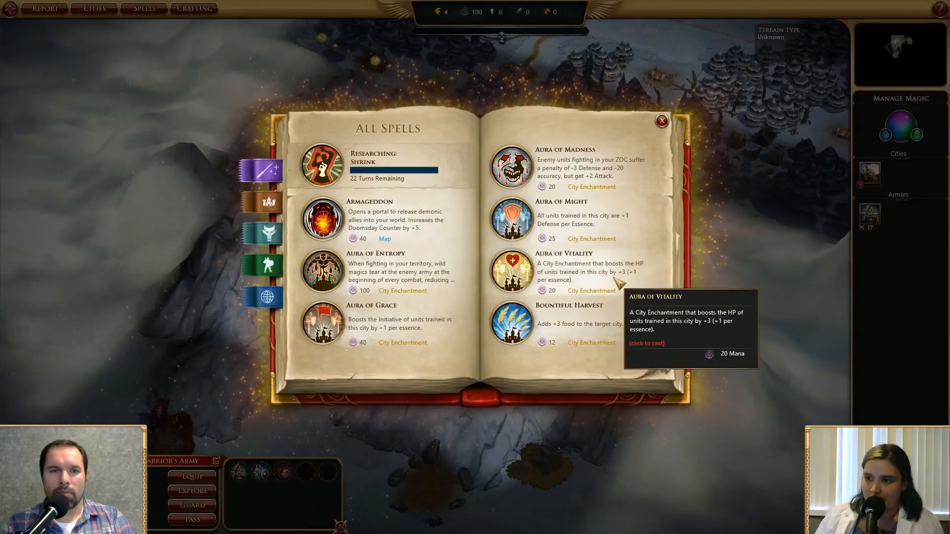
scroll(613, 277, down, 1)
scroll(575, 270, down, 1)
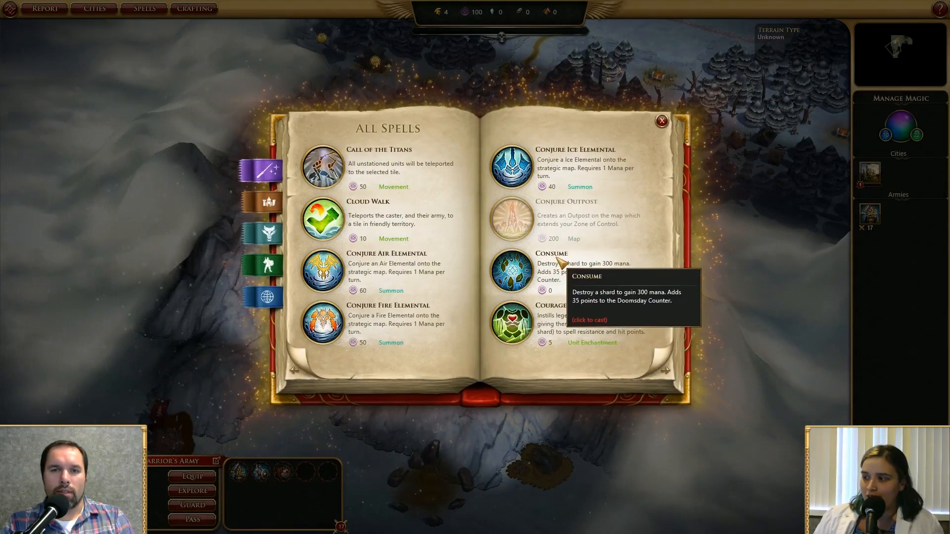
scroll(559, 265, up, 2)
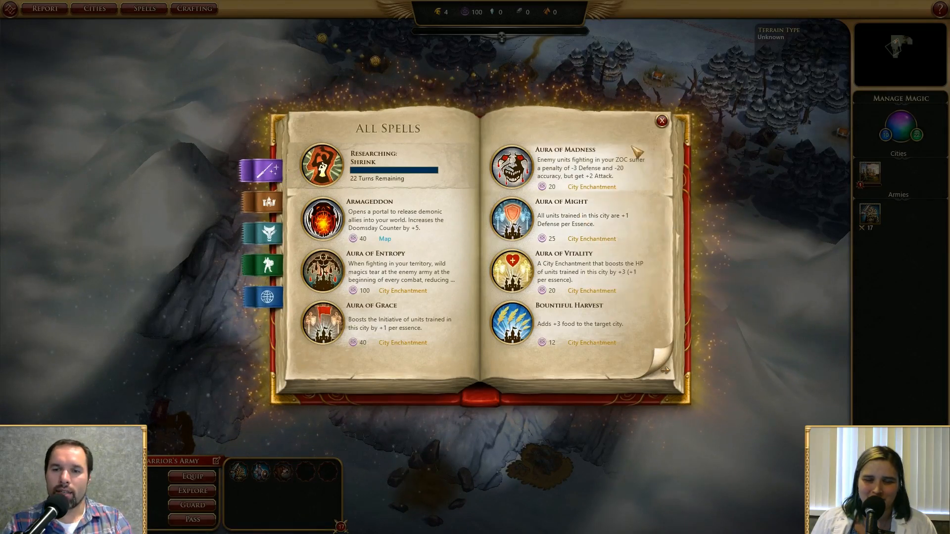
click(673, 378)
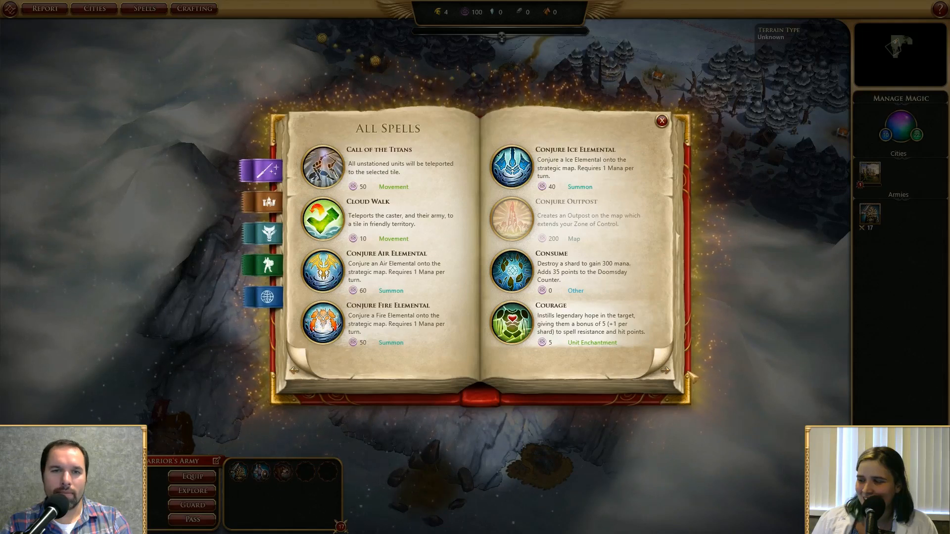
click(666, 371)
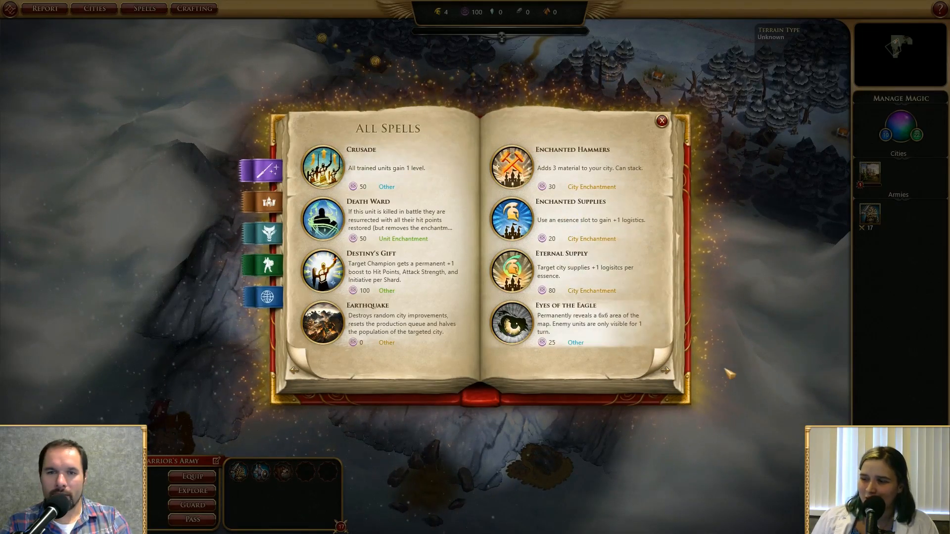
click(665, 372)
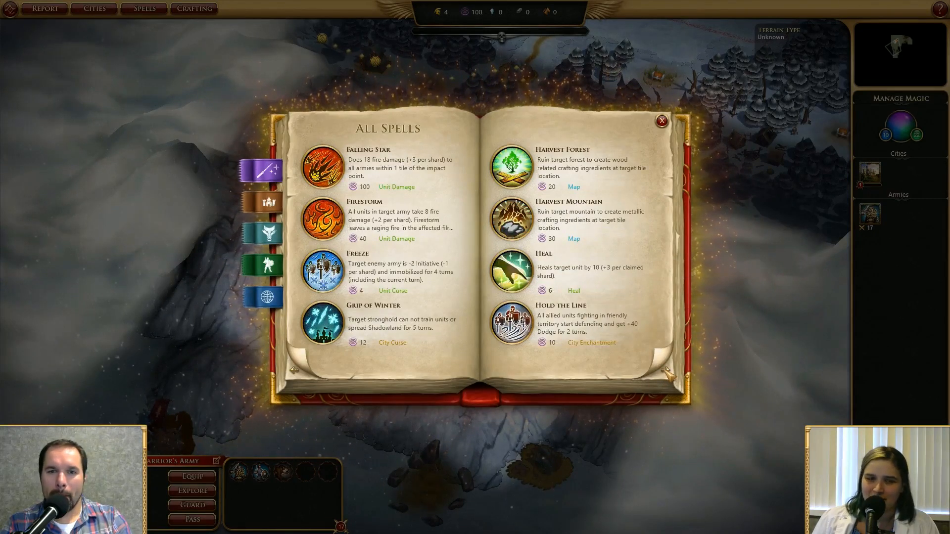
click(666, 372)
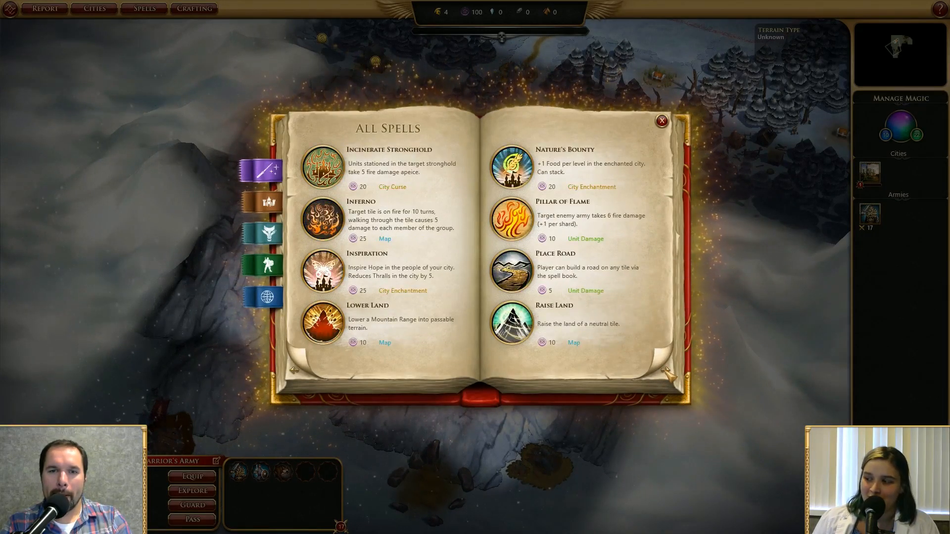
click(667, 373)
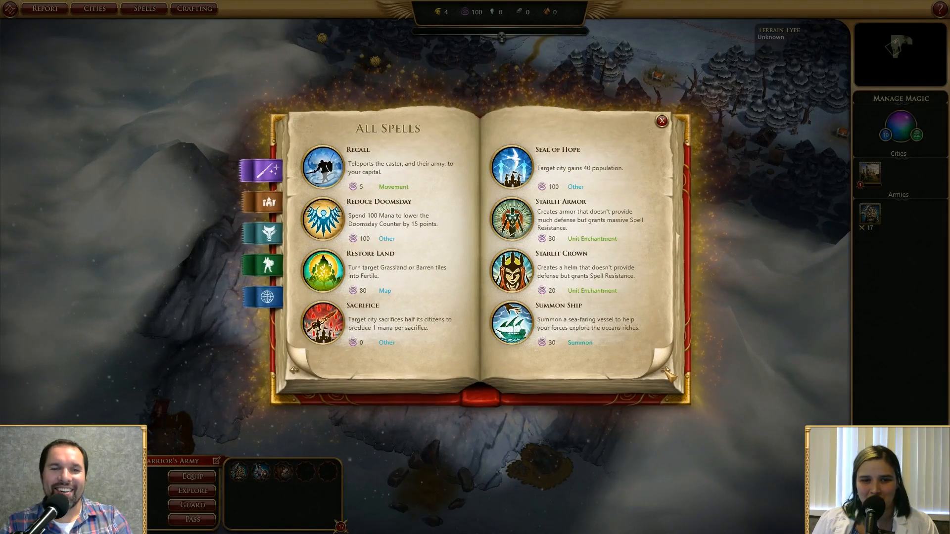
click(295, 375)
click(296, 375)
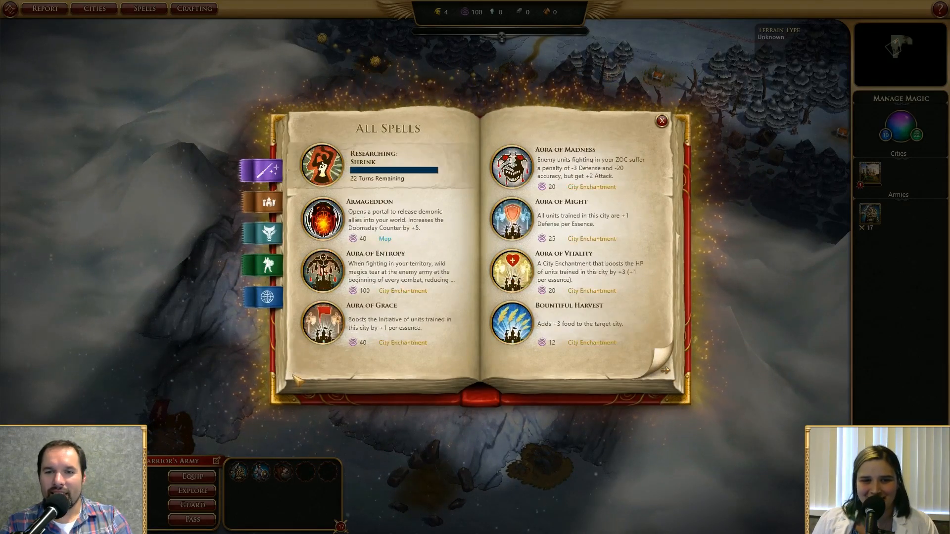
click(666, 380)
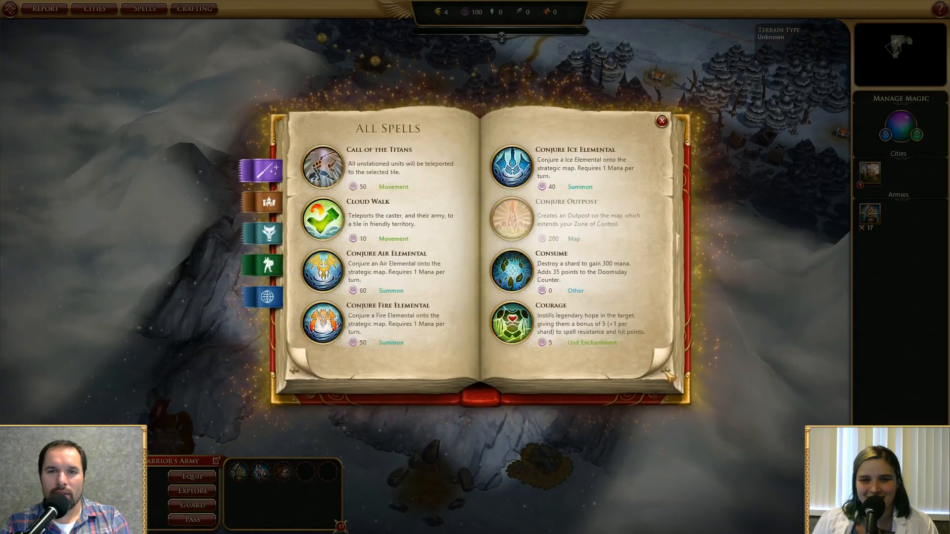
click(667, 375)
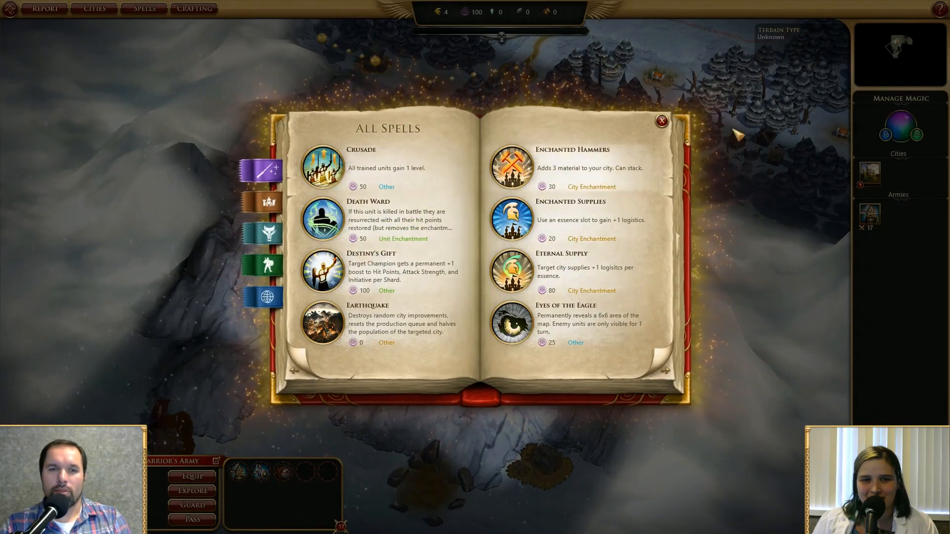
click(662, 121)
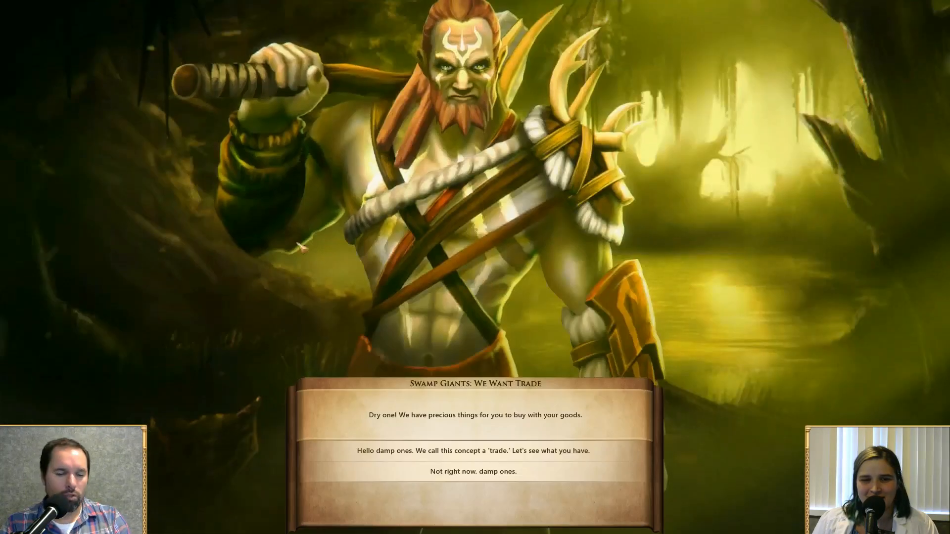
Turn the Swamp Giants' renewed trade offer down and return to the map
click(519, 474)
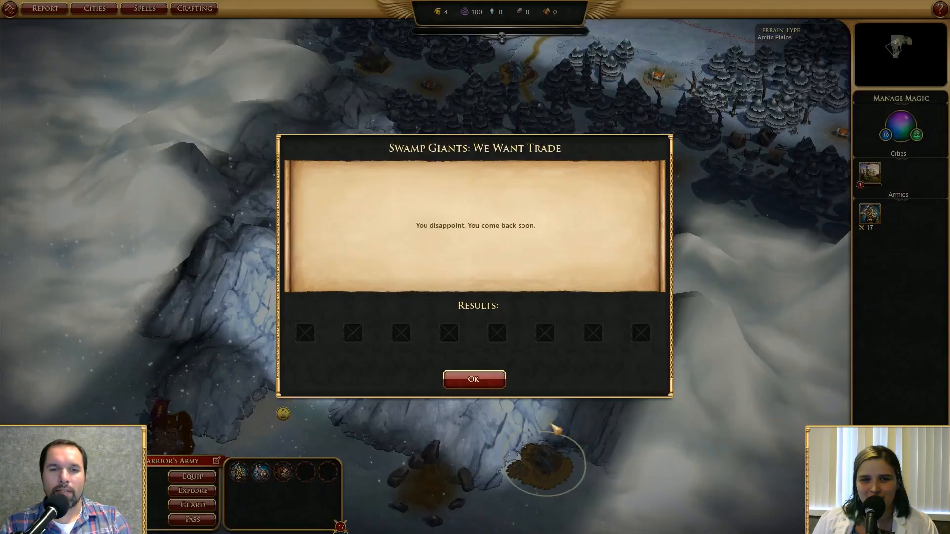
click(505, 381)
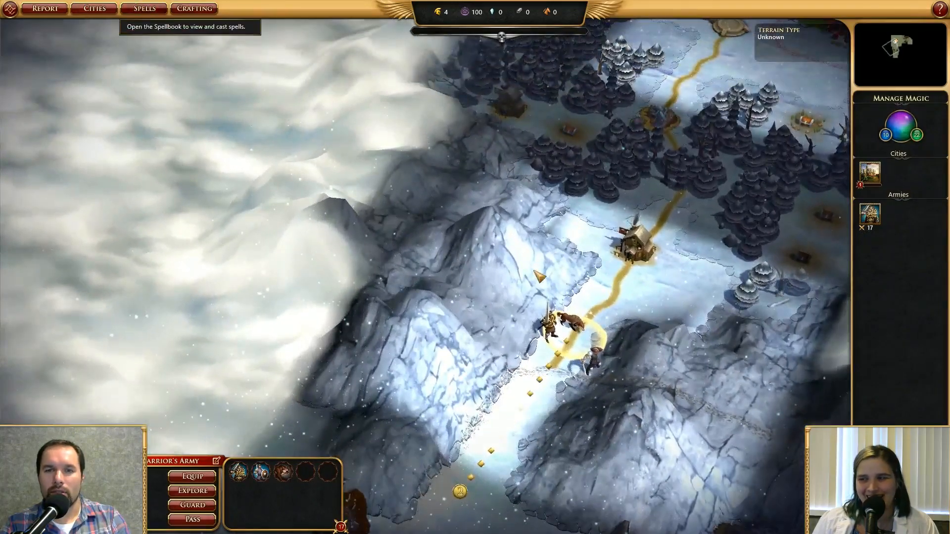
Cast a spell from the spellbook to turn the snowy land southwest of Athica into fertile land
click(133, 7)
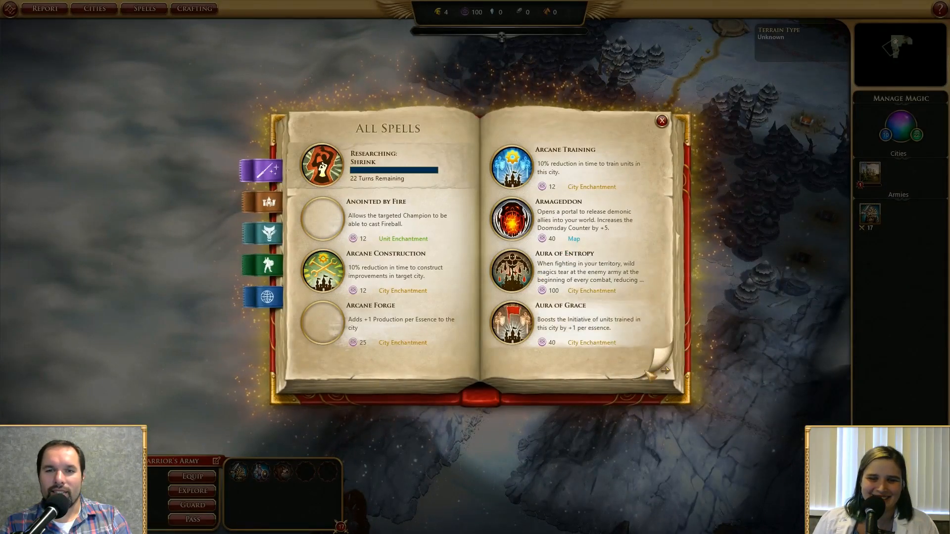
click(669, 375)
click(670, 377)
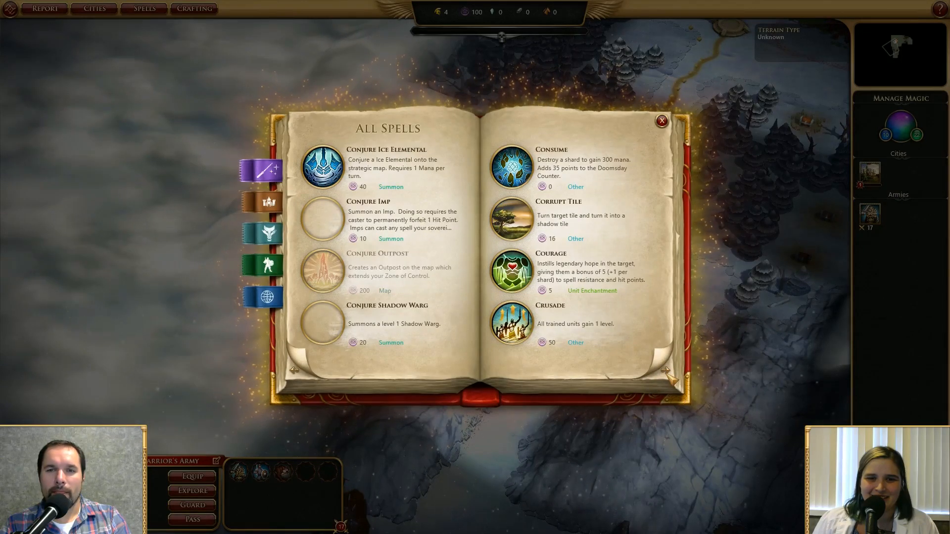
click(550, 179)
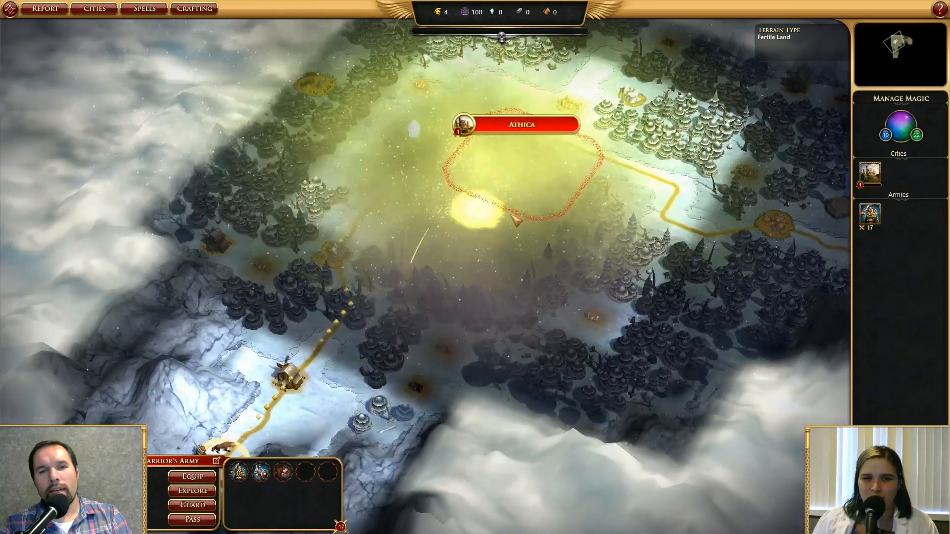
Examine the fertile land beside Athica, the army's mountain pass and the extent of the explored territory
scroll(491, 212, up, 3)
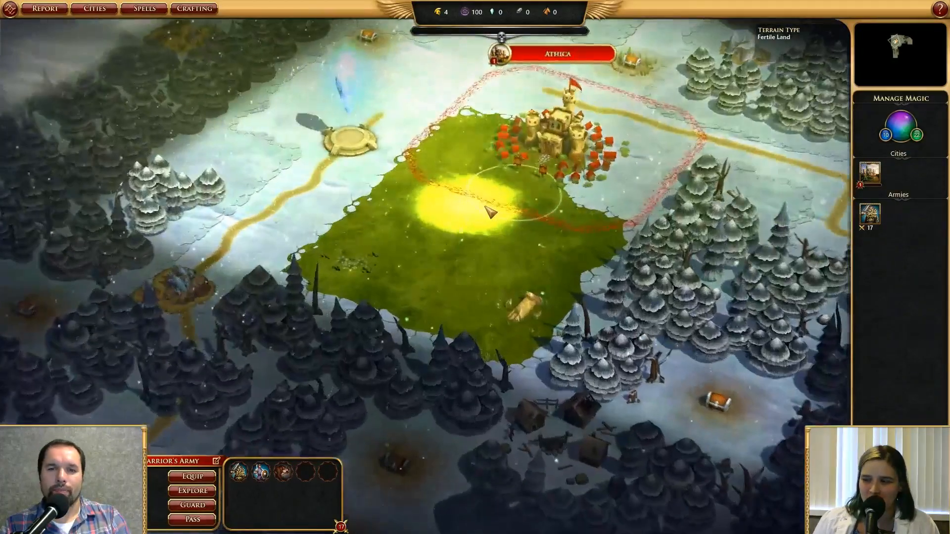
scroll(488, 212, down, 6)
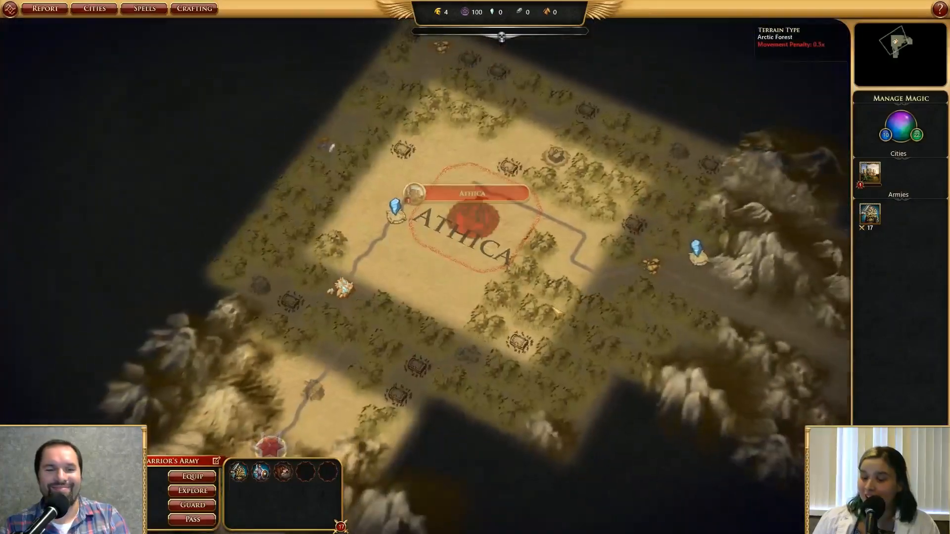
scroll(557, 311, up, 4)
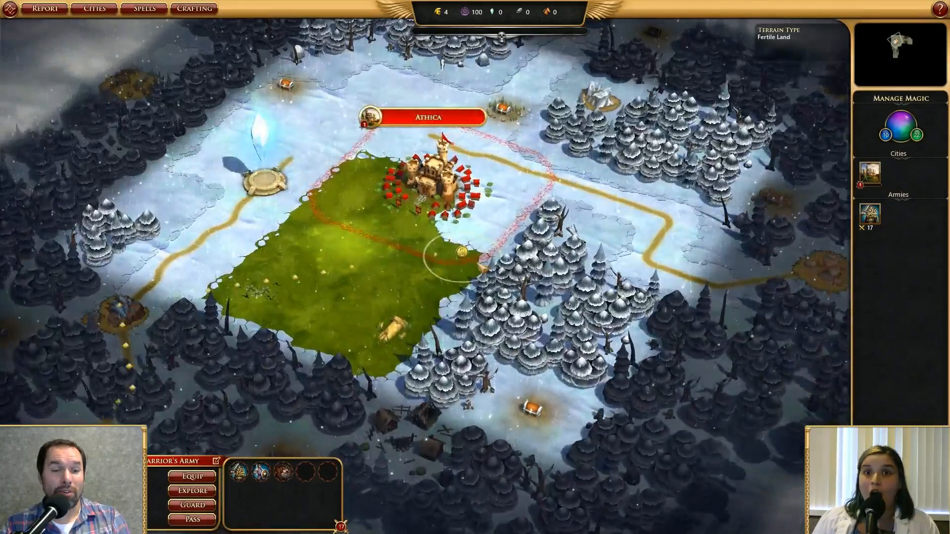
scroll(481, 267, down, 2)
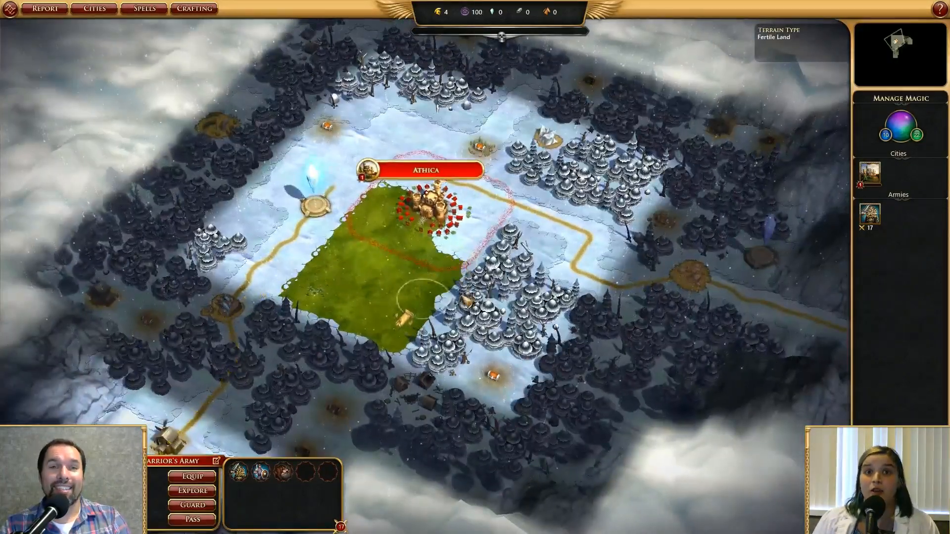
drag(462, 296, 616, 189)
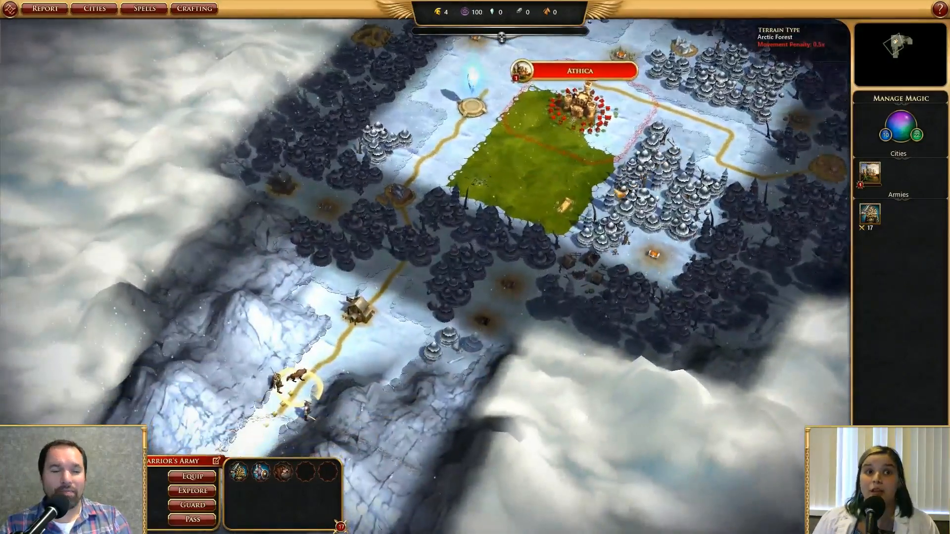
drag(497, 291, 512, 209)
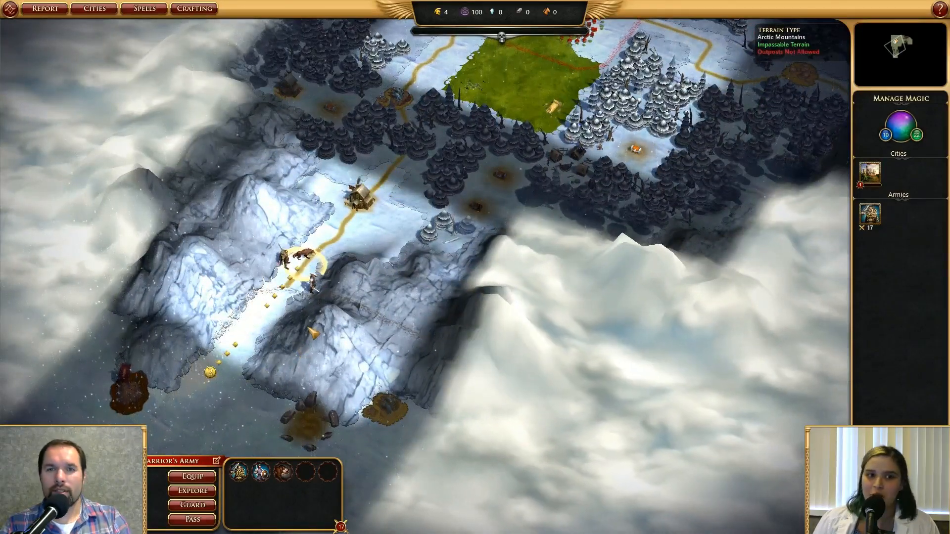
drag(611, 212, 465, 455)
drag(643, 316, 472, 297)
drag(687, 310, 497, 256)
scroll(494, 254, down, 10)
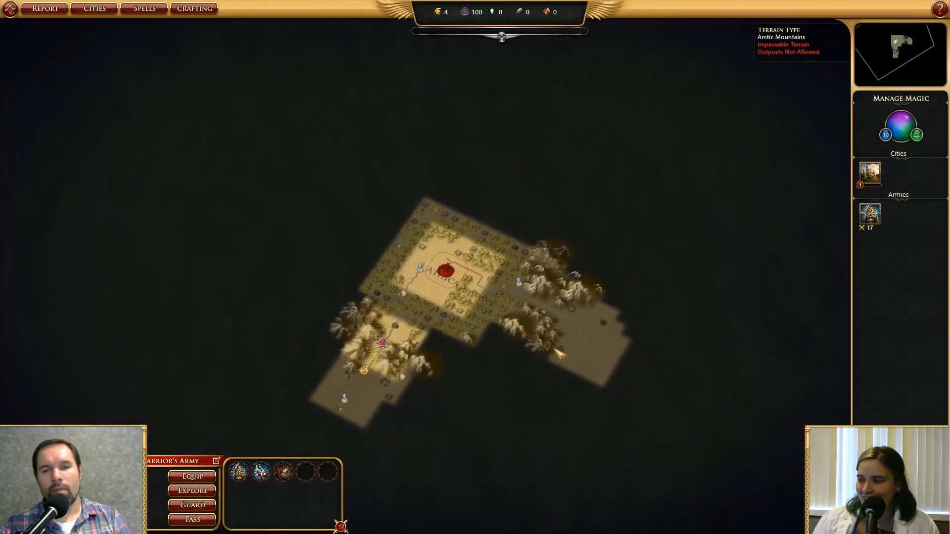
Survey the revealed world map, from the Shadow Mountains island to the mountain ring around Athica
scroll(581, 349, up, 8)
drag(710, 386, 658, 149)
drag(635, 251, 552, 237)
drag(353, 198, 387, 149)
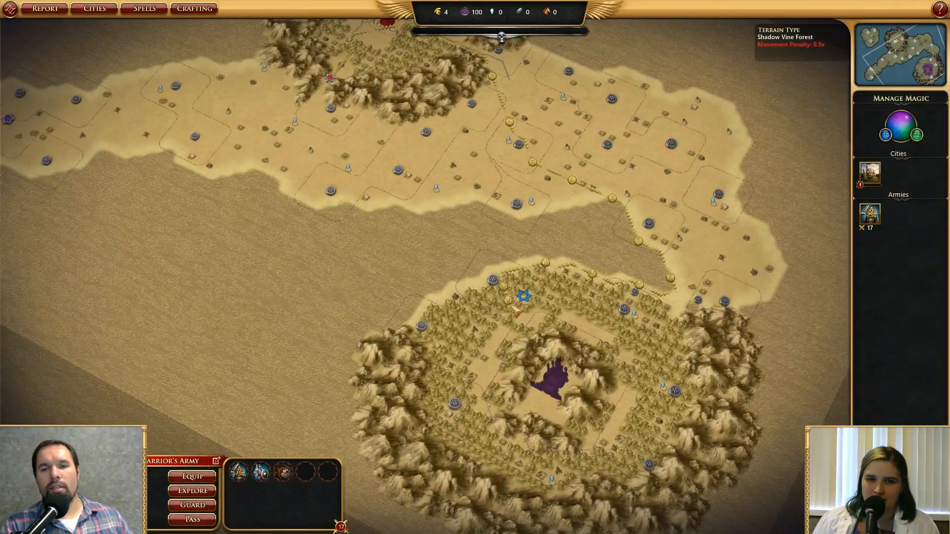
scroll(537, 323, down, 2)
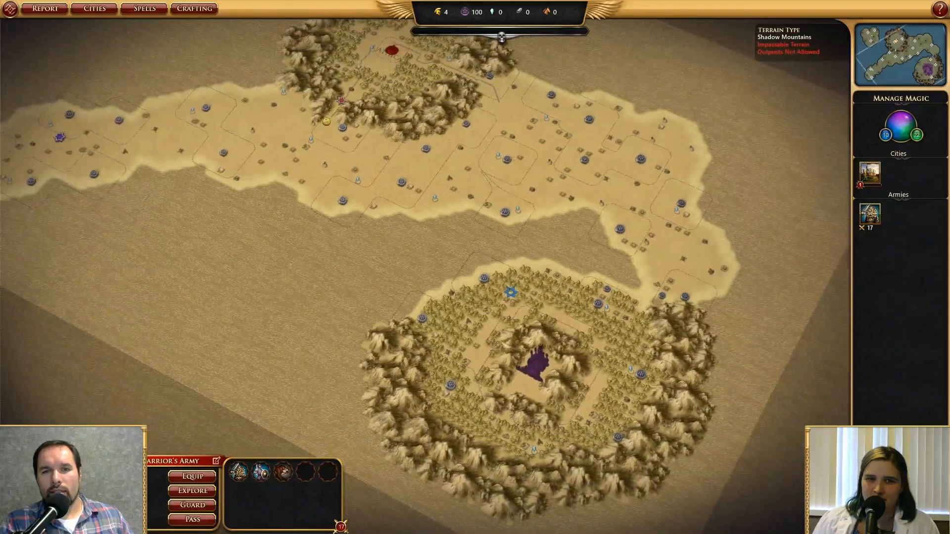
drag(442, 160, 574, 294)
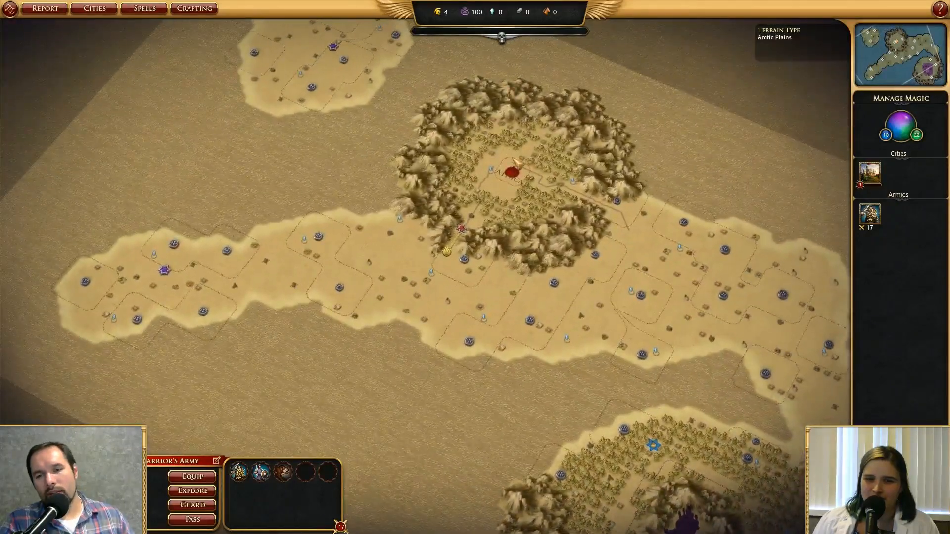
Survey the arctic world from the western land strip to the southeastern mountain ring and inspect the fertile land beside Athica
drag(799, 396, 727, 331)
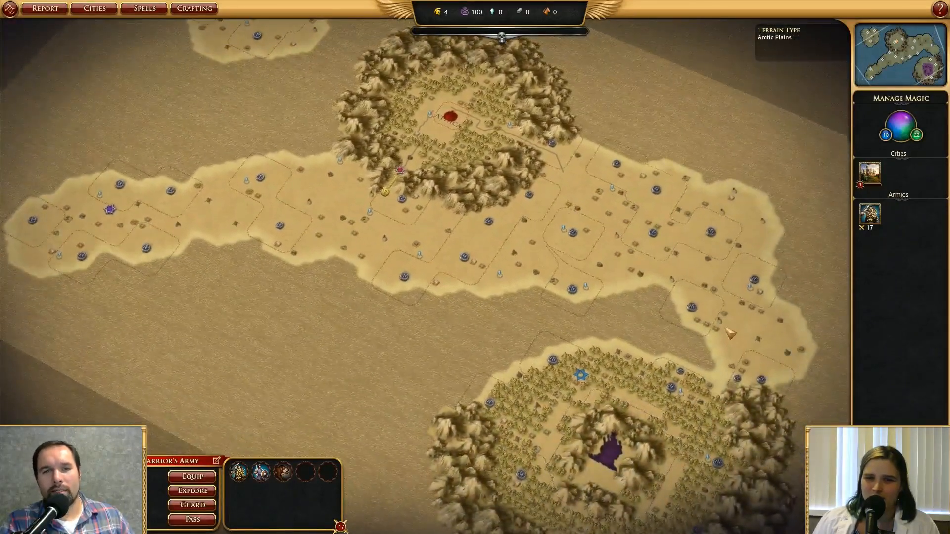
drag(472, 182, 466, 208)
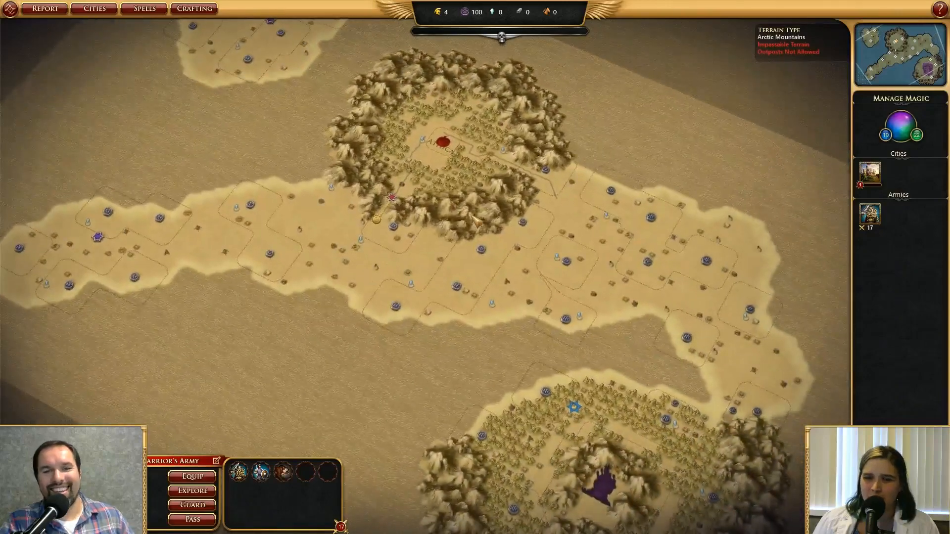
drag(414, 151, 447, 147)
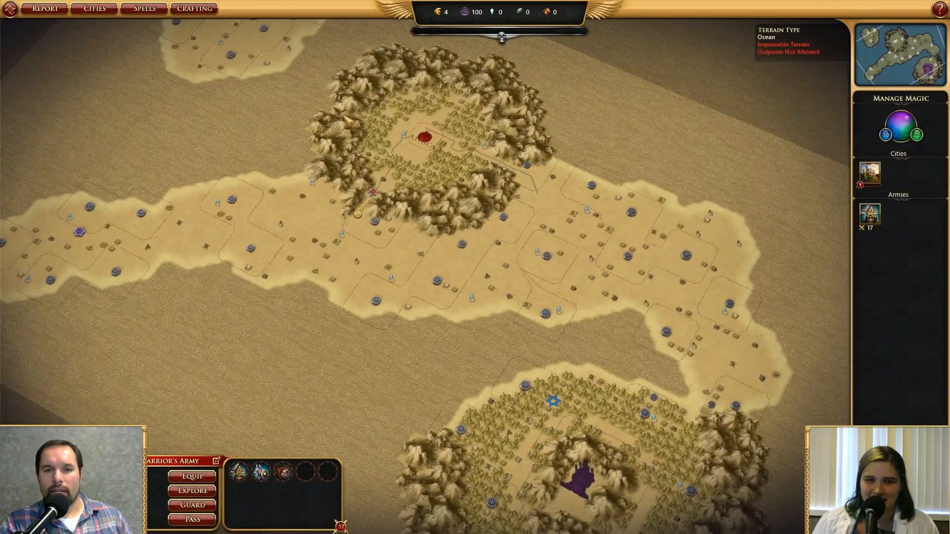
drag(582, 229, 634, 269)
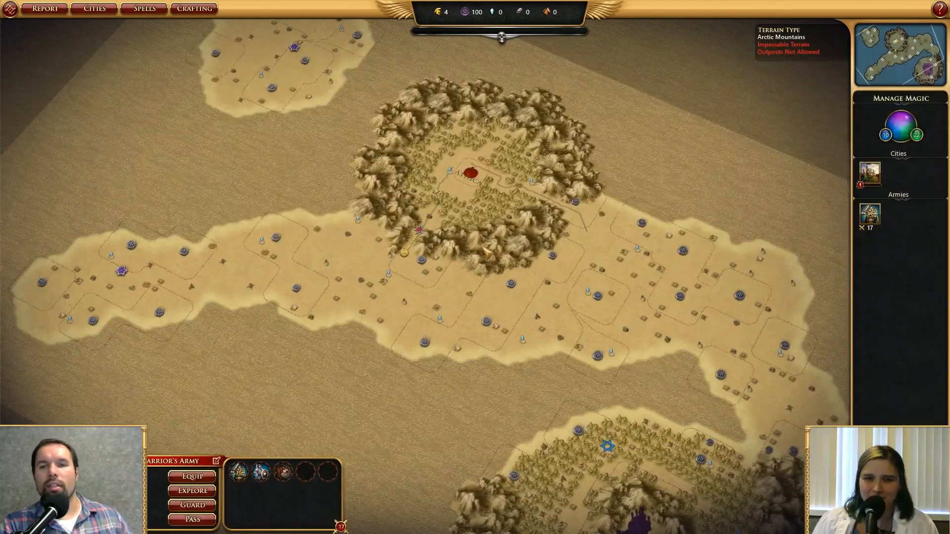
drag(327, 60, 324, 69)
drag(658, 274, 602, 244)
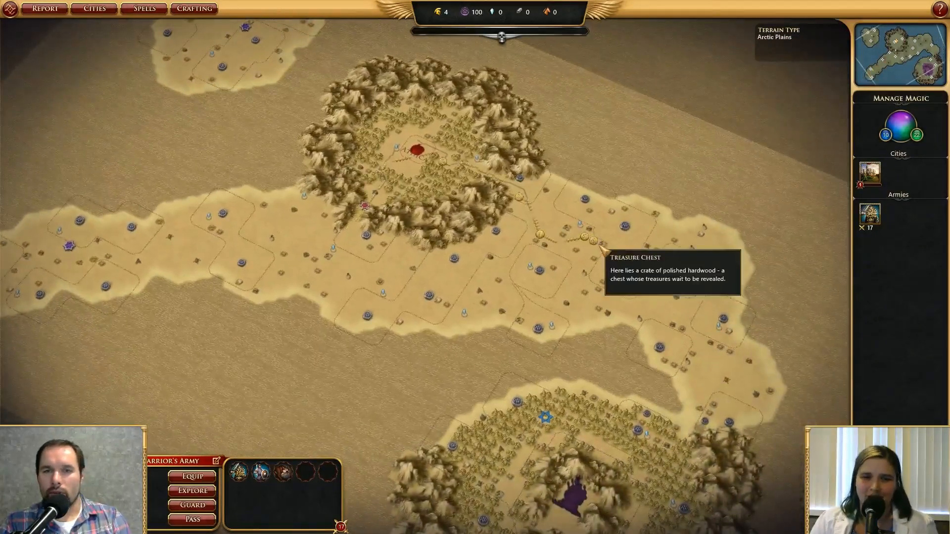
drag(479, 214, 543, 250)
scroll(475, 208, up, 5)
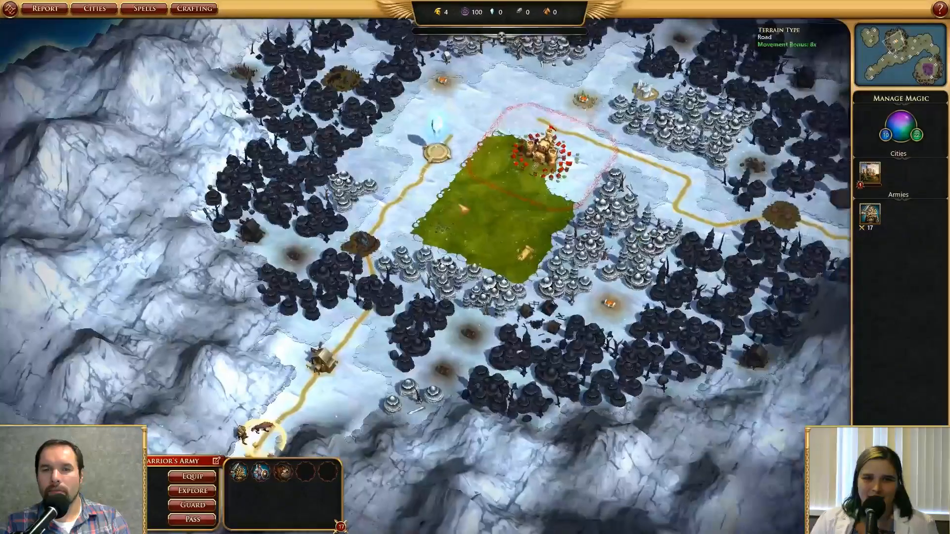
scroll(576, 218, down, 5)
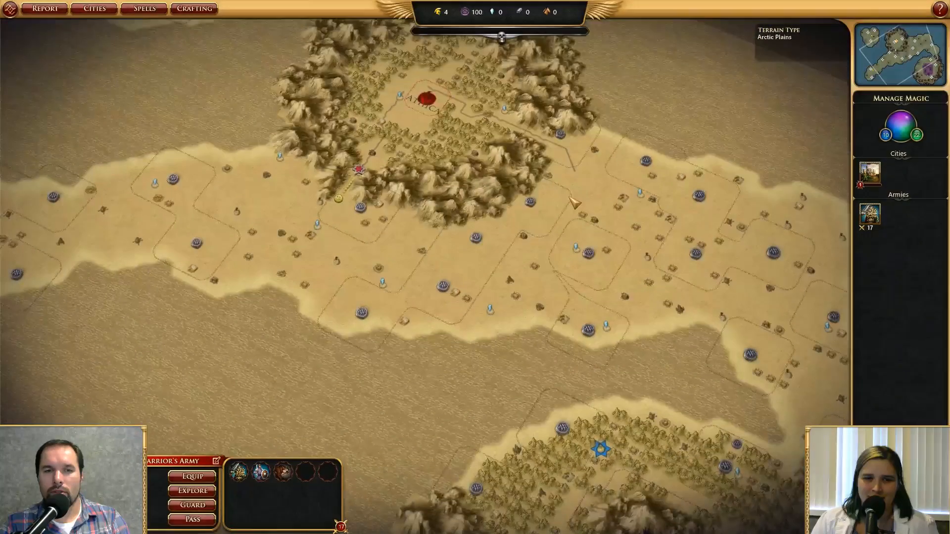
Abandon the current game without saving and return to the main menu
key(alt+Tab)
click(422, 273)
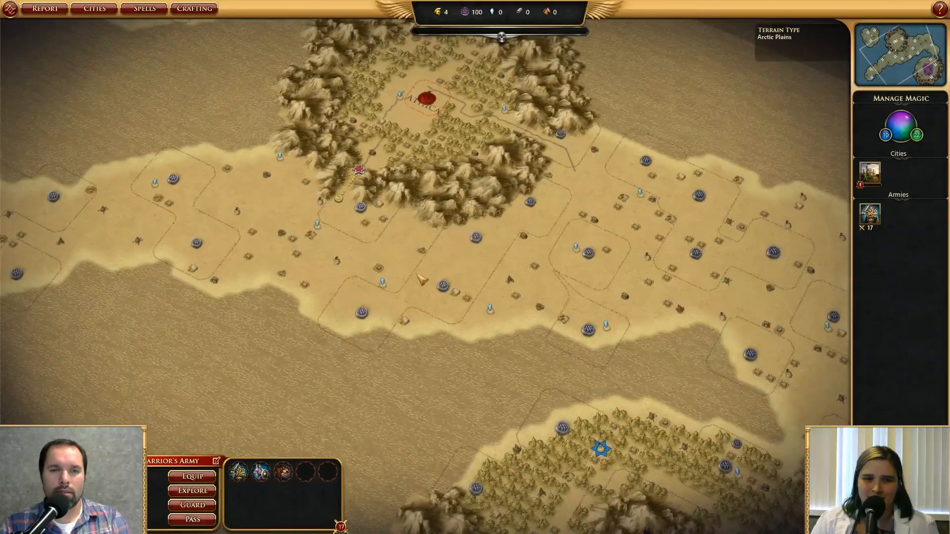
key(alt+space)
click(10, 6)
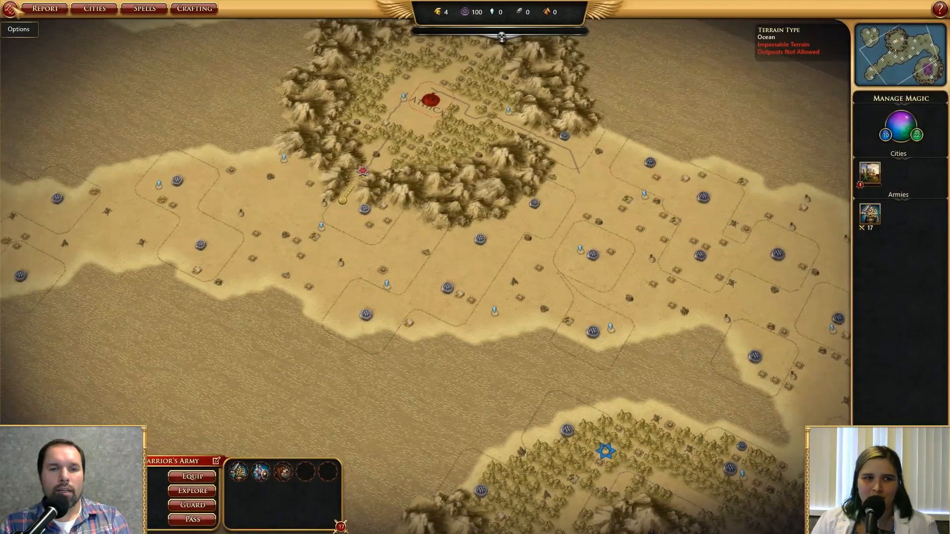
click(10, 8)
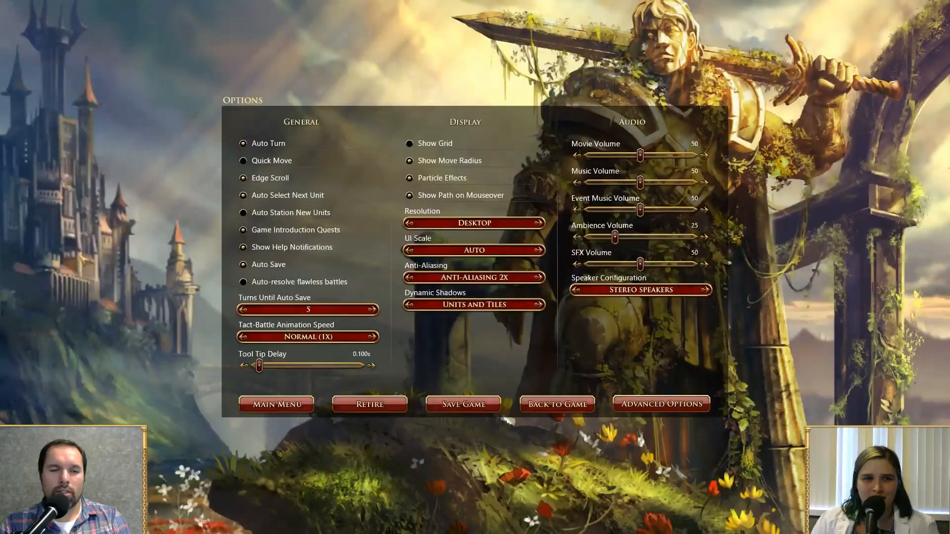
click(285, 410)
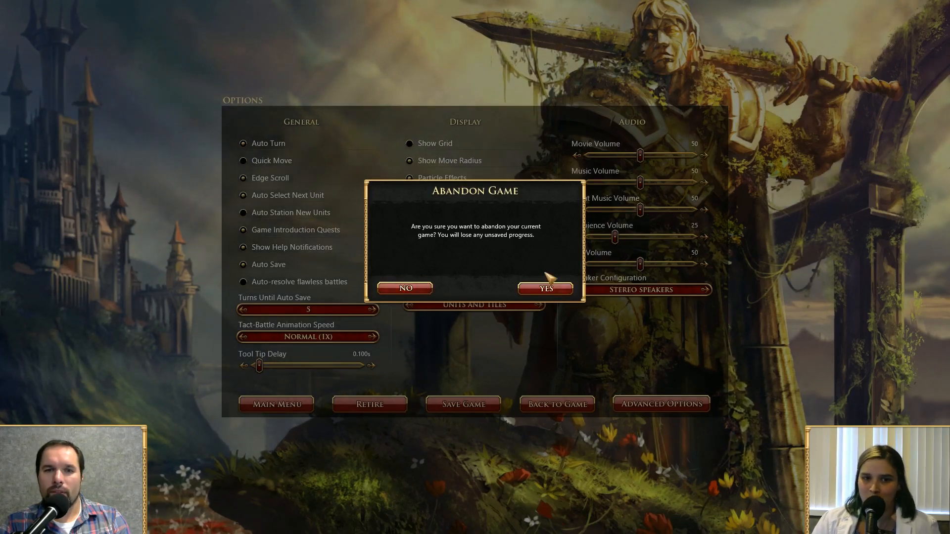
click(547, 291)
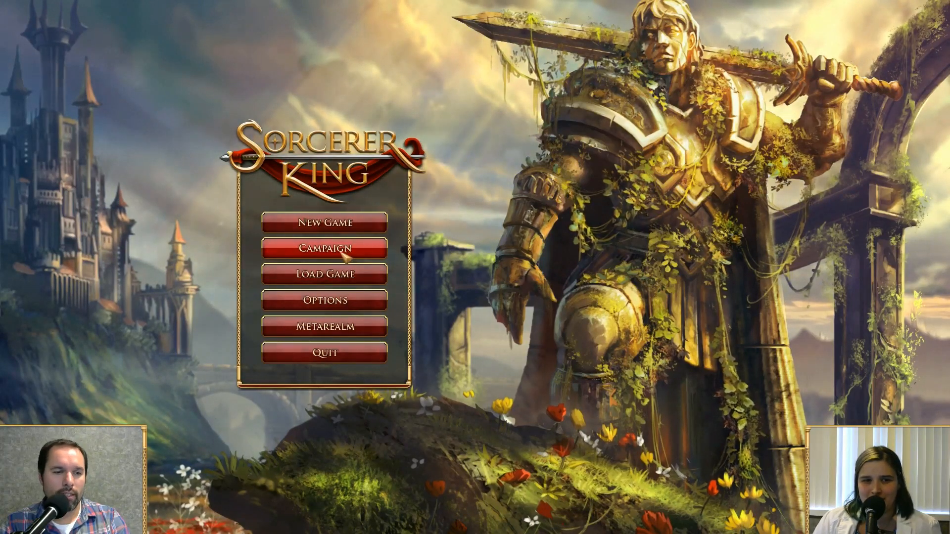
Open the workshop tools, dismiss their introductory note and start the Map Editor
key(ctrl+w)
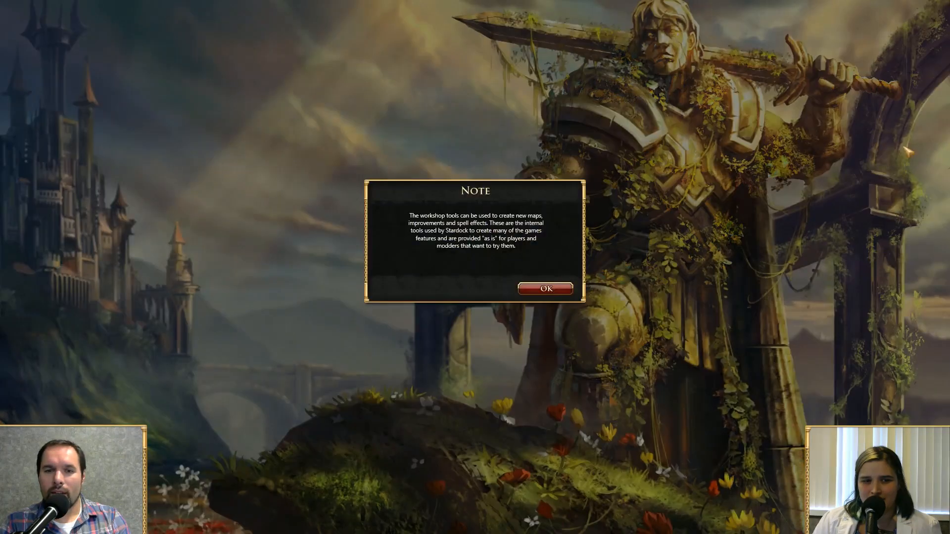
click(546, 289)
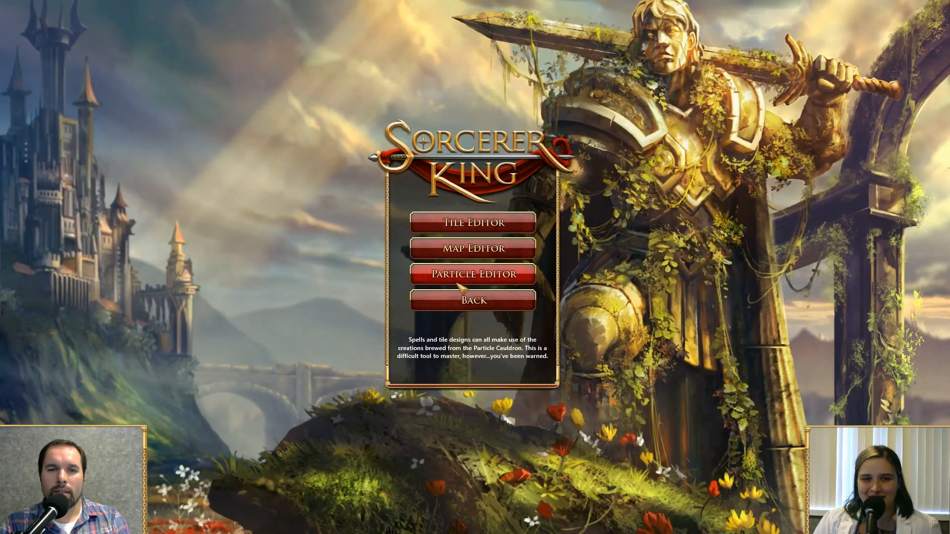
click(456, 251)
click(462, 277)
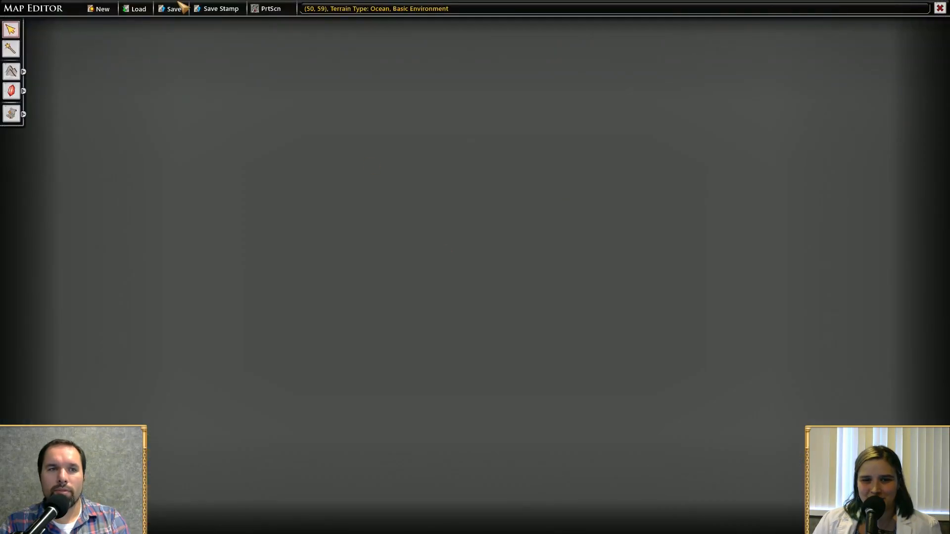
Browse the available maps and load ArcticWorld01B into the Map Editor
click(138, 13)
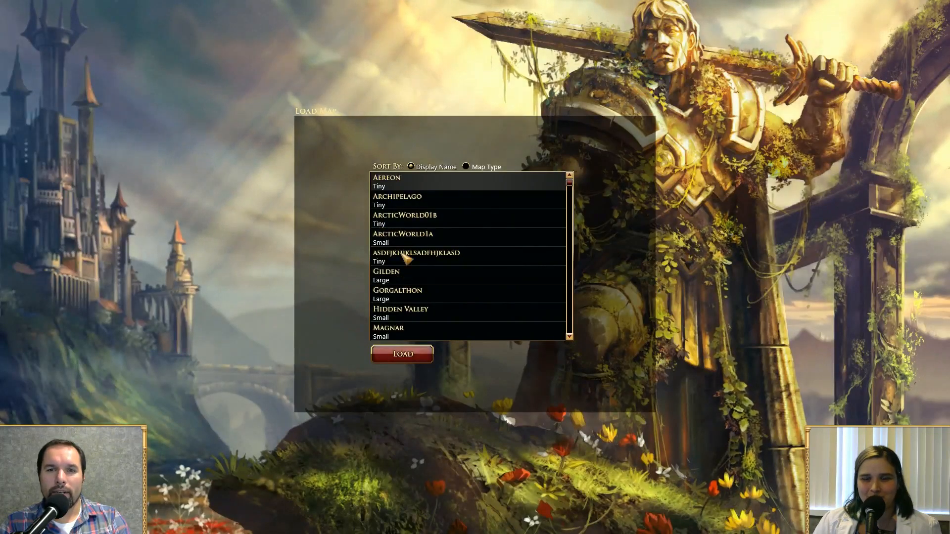
scroll(403, 250, down, 5)
scroll(405, 252, up, 5)
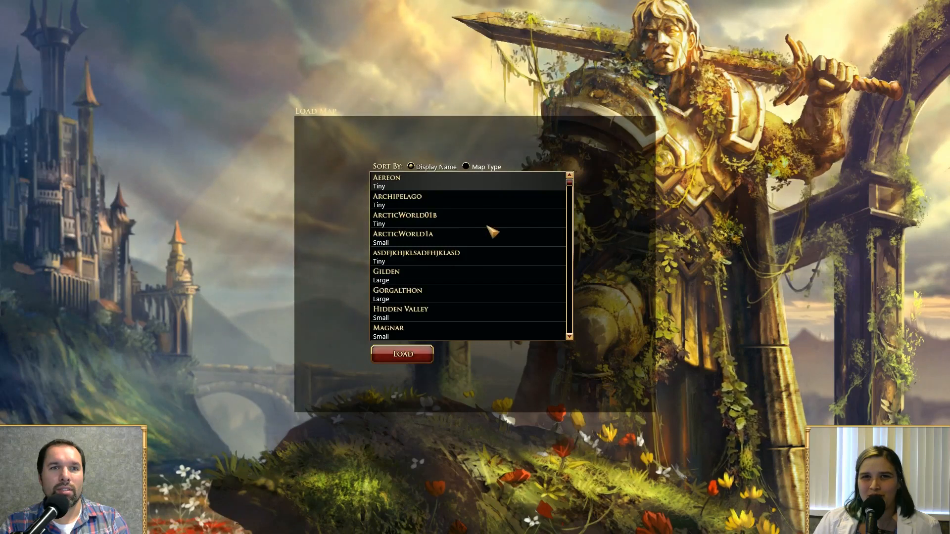
scroll(482, 233, down, 3)
scroll(482, 230, up, 3)
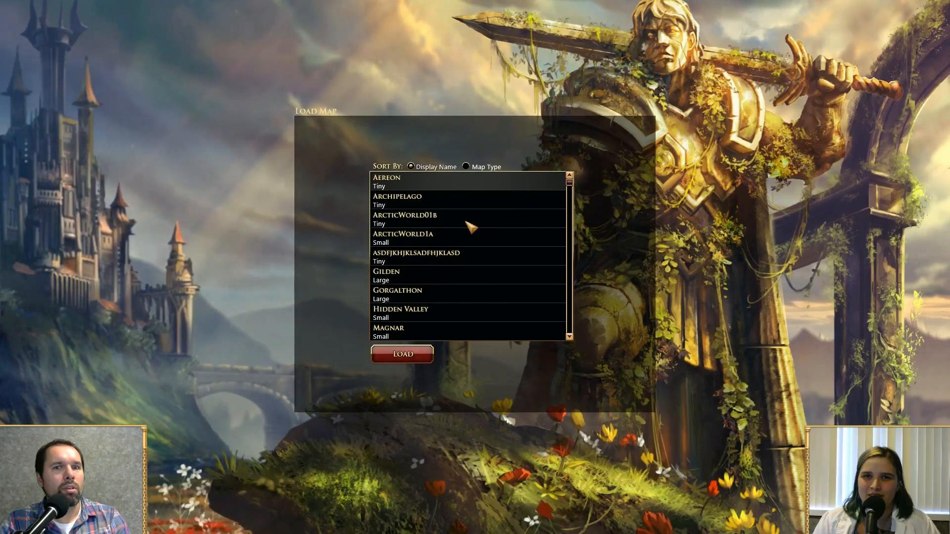
scroll(470, 226, down, 5)
scroll(470, 226, up, 5)
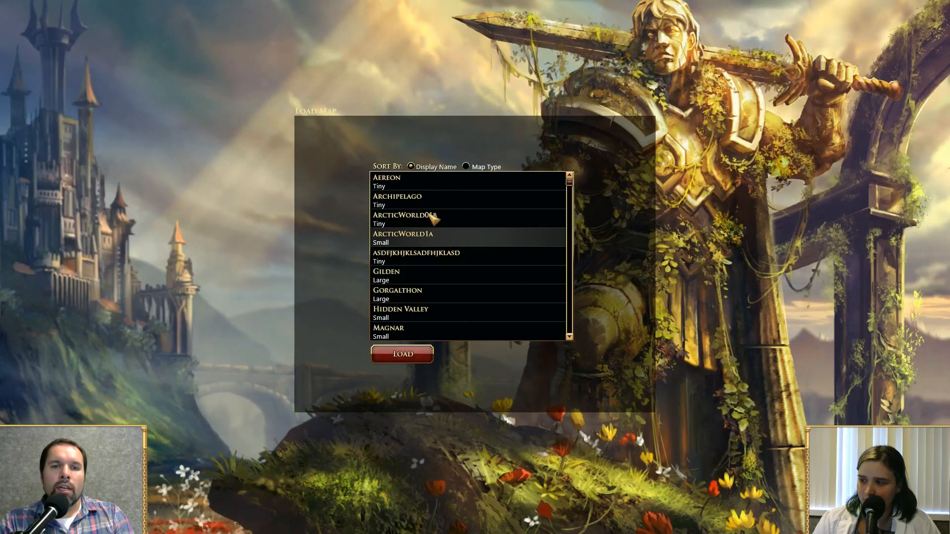
click(452, 219)
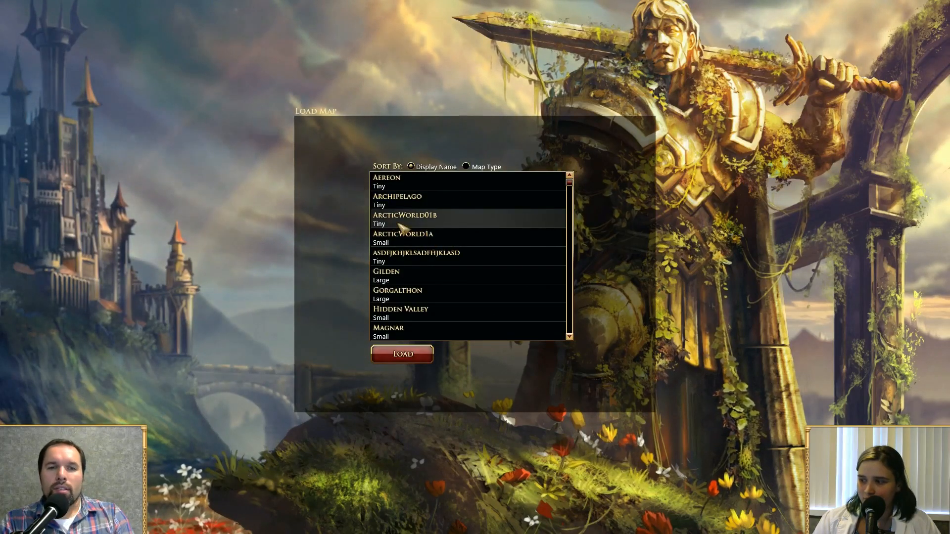
click(410, 240)
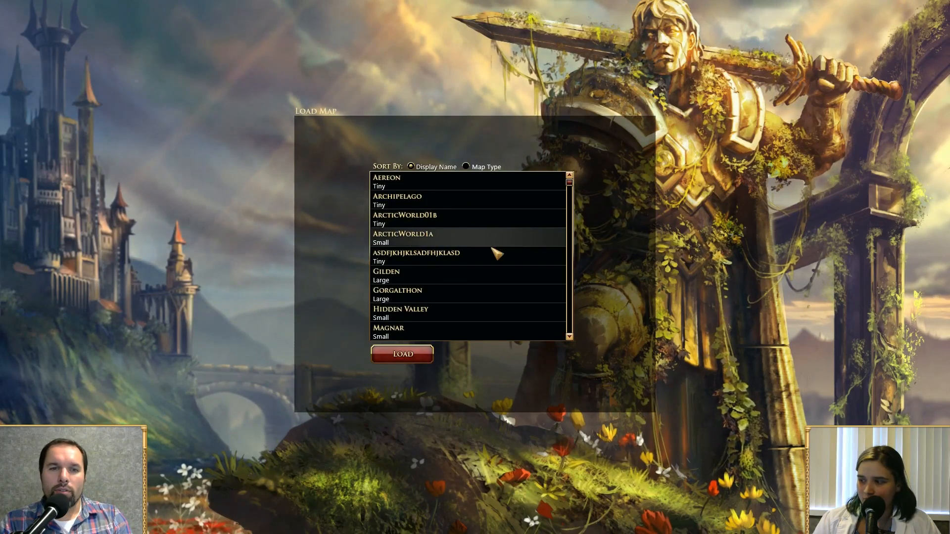
click(418, 223)
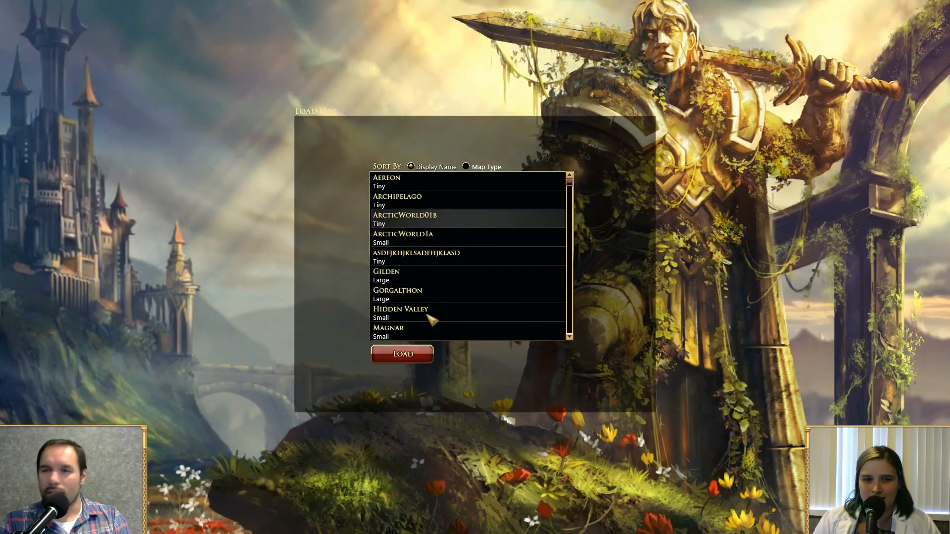
click(423, 354)
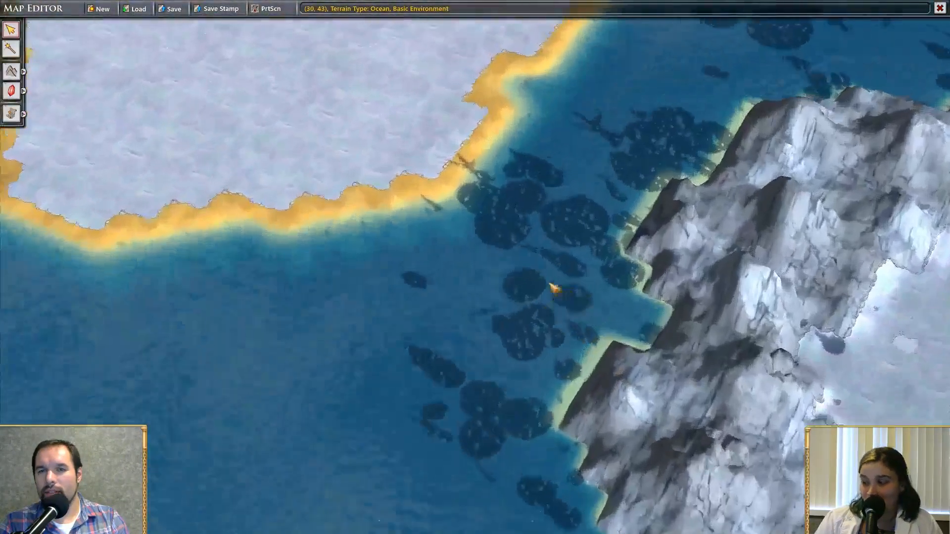
Examine the loaded map's mountain ring with its roads and the neighbouring snowy island, minimizing the Steam window in between
scroll(552, 287, down, 3)
middle_drag(566, 502, 424, 268)
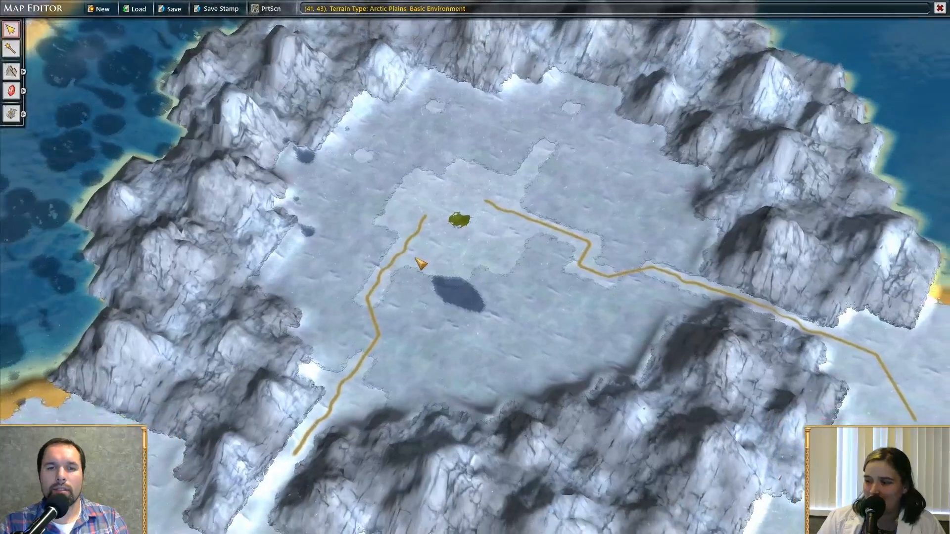
key(alt+Tab)
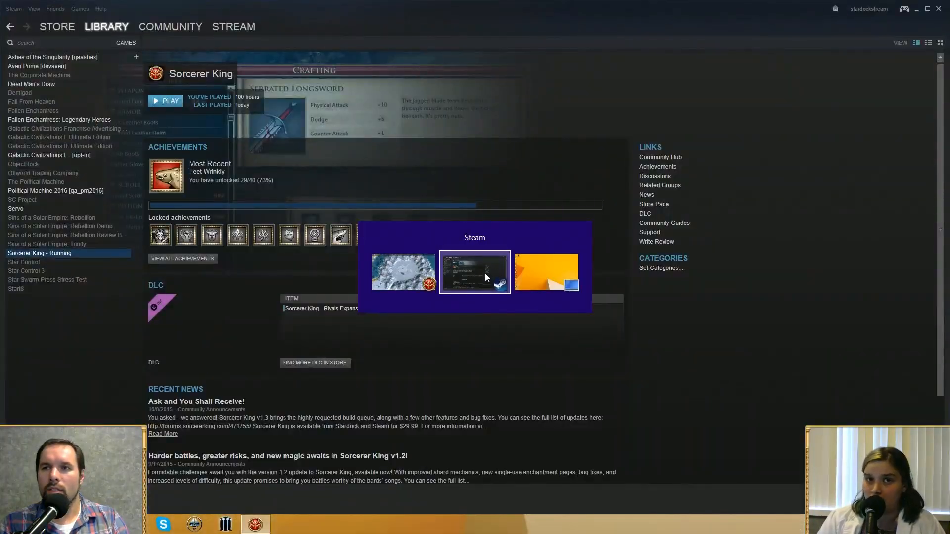
click(485, 273)
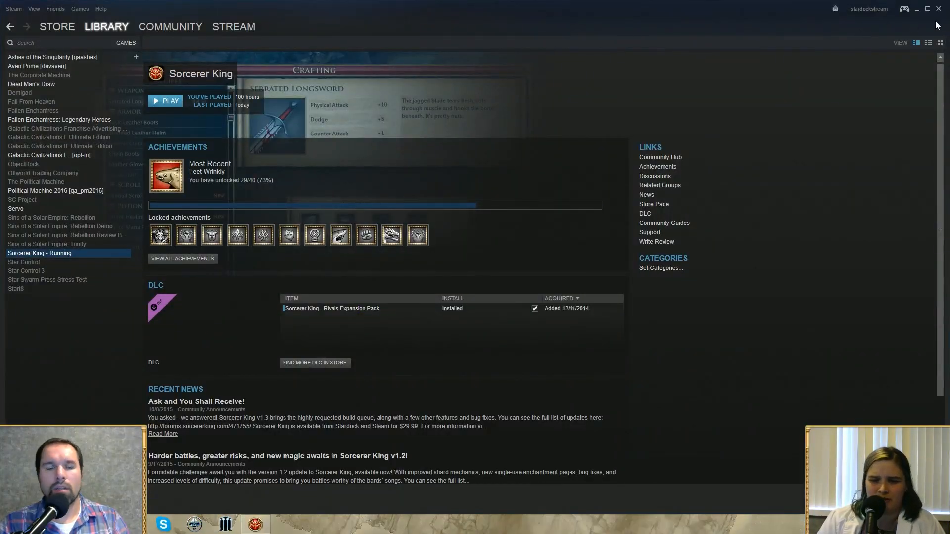
click(916, 11)
drag(291, 202, 591, 383)
scroll(462, 275, down, 2)
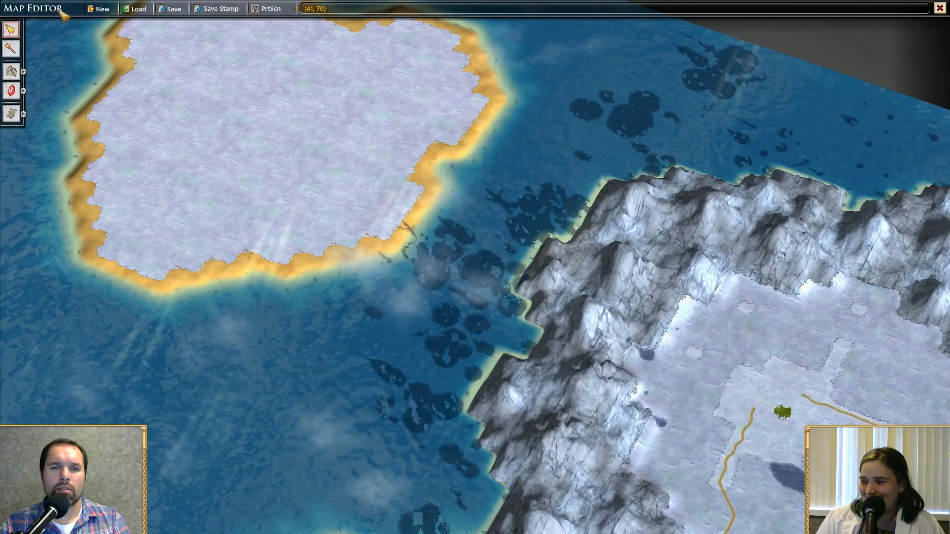
Close the Steam window, force Sorcerer King to close and cancel the Windows check for a solution
key(alt+Tab)
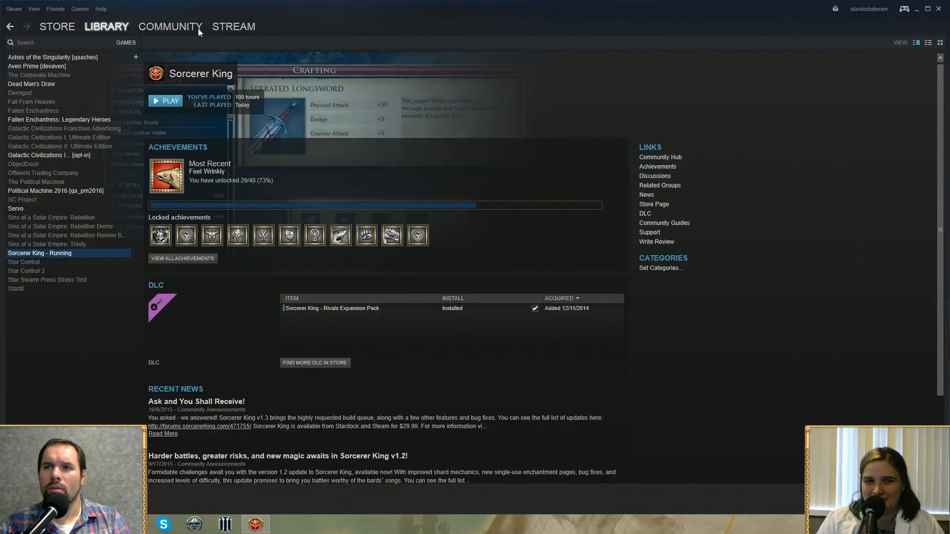
click(939, 9)
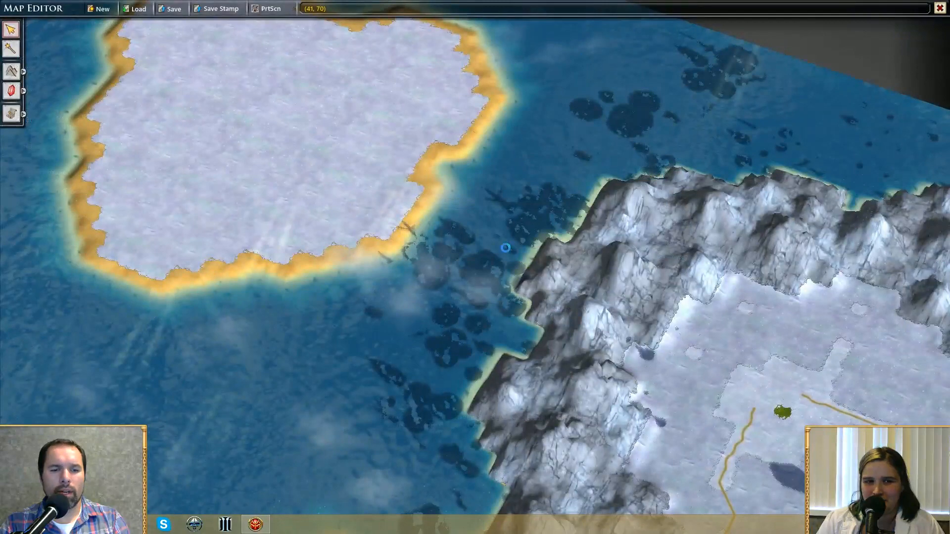
right_click(258, 528)
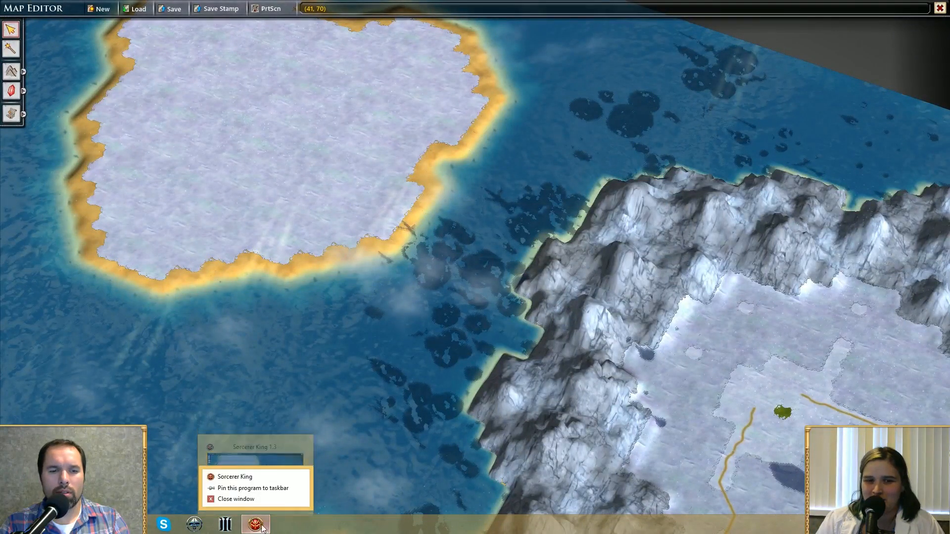
click(251, 501)
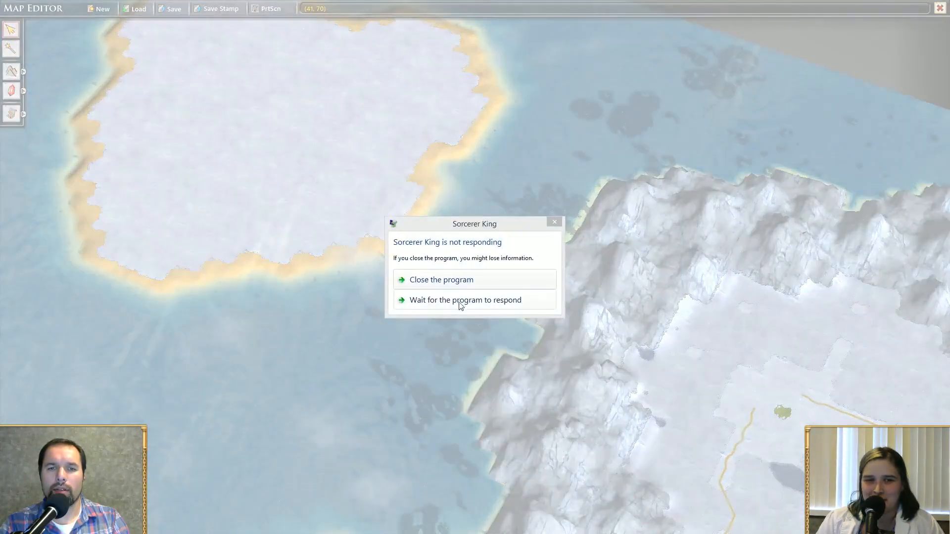
click(446, 280)
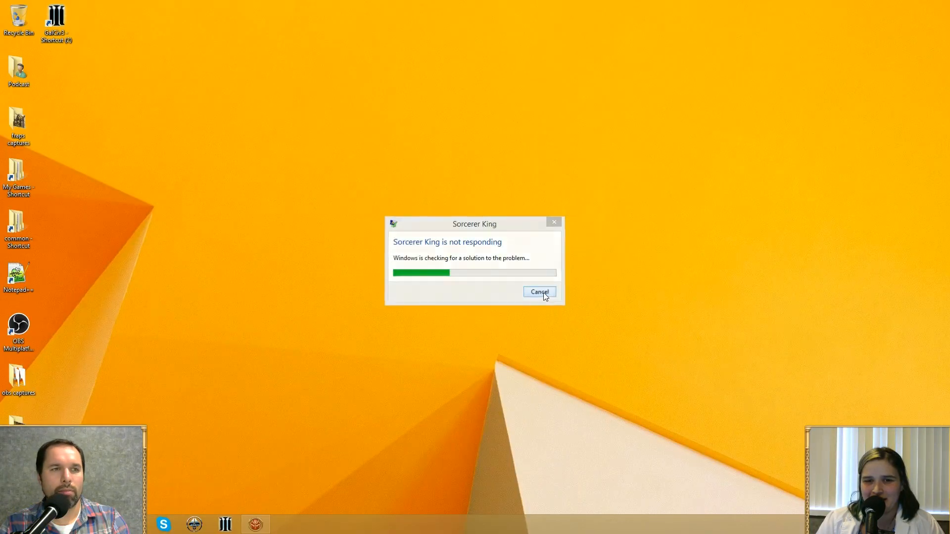
click(543, 293)
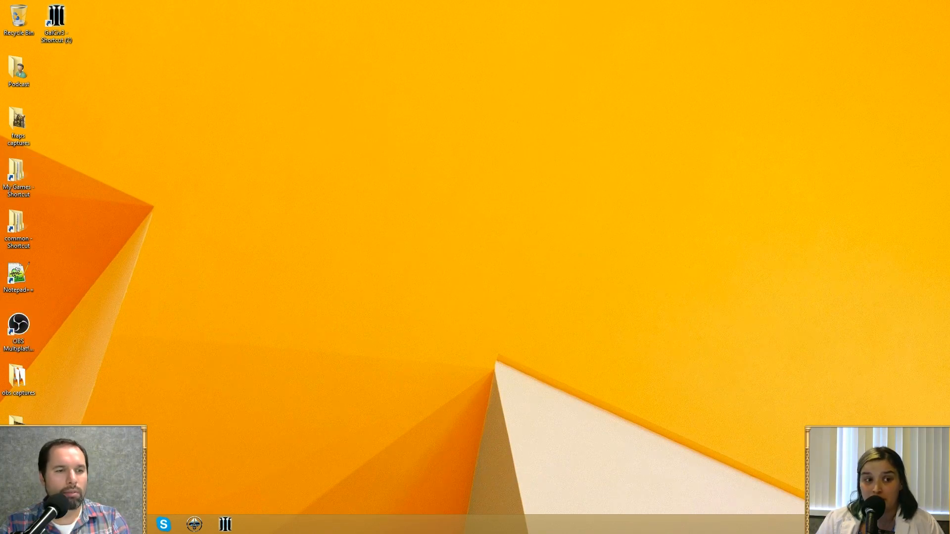
Find Sorcerer King with a system search for "sorcerer" and launch the game again
key(super)
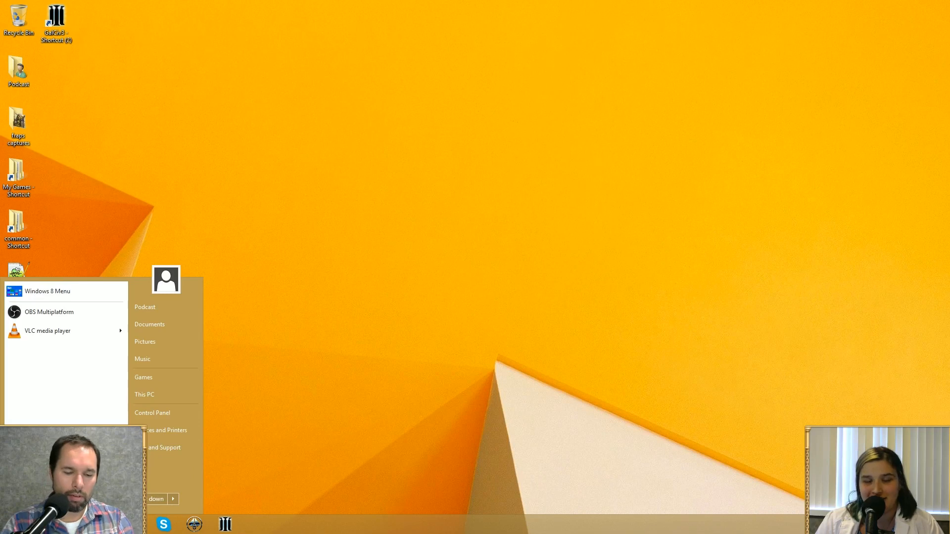
text(sorcerer)
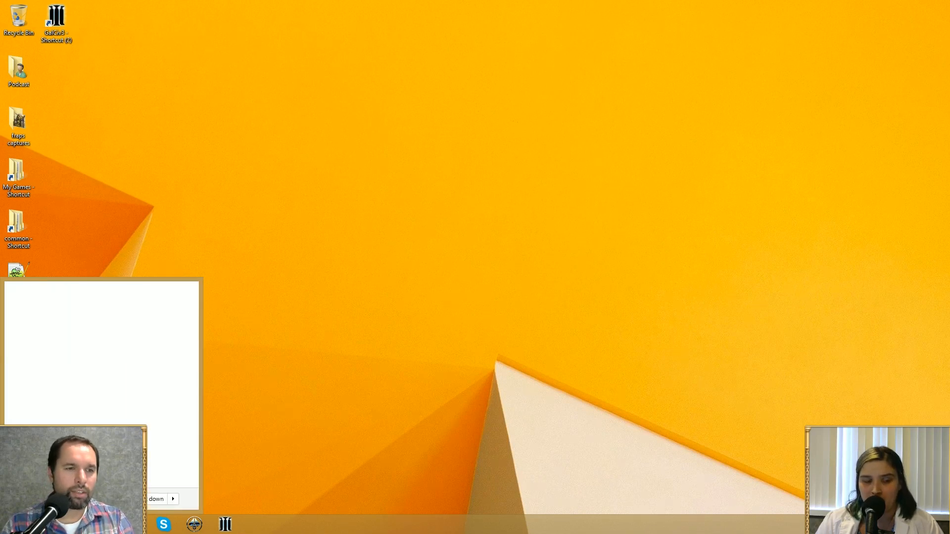
key(Return)
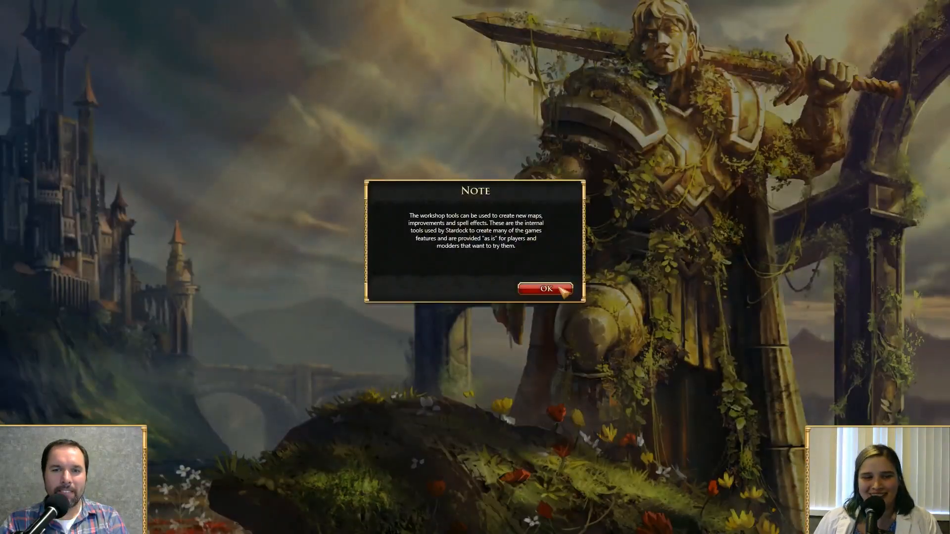
Dismiss the workshop tools note and load the ArcticWorld01B map in the Map Editor
click(546, 289)
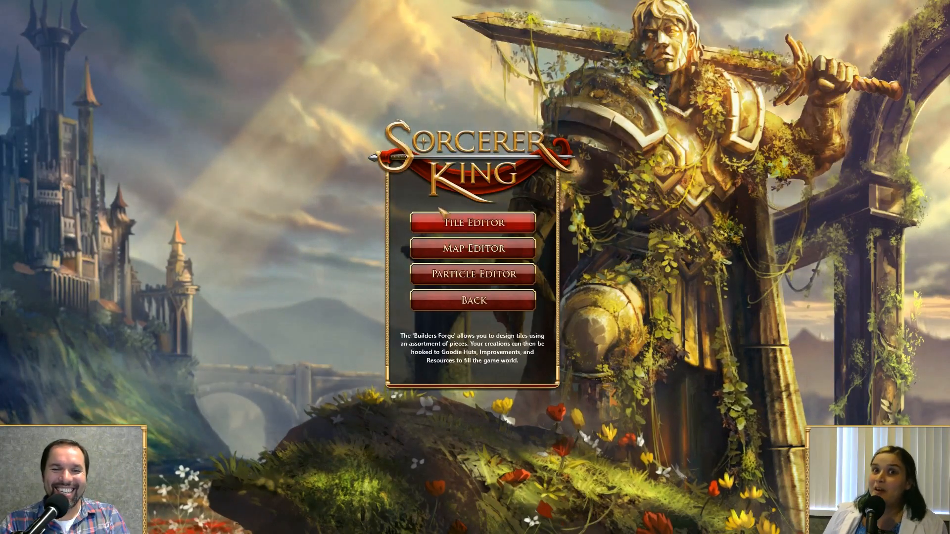
click(430, 257)
click(465, 279)
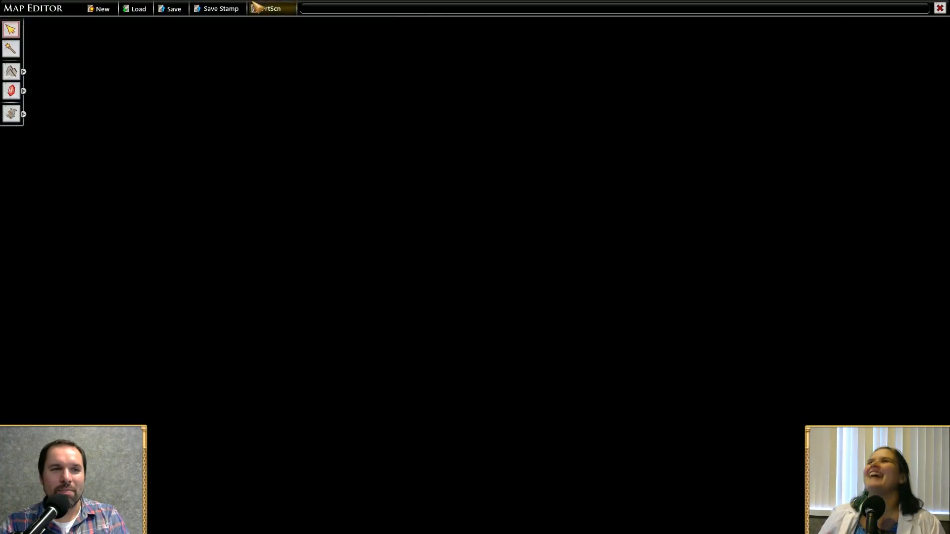
click(128, 13)
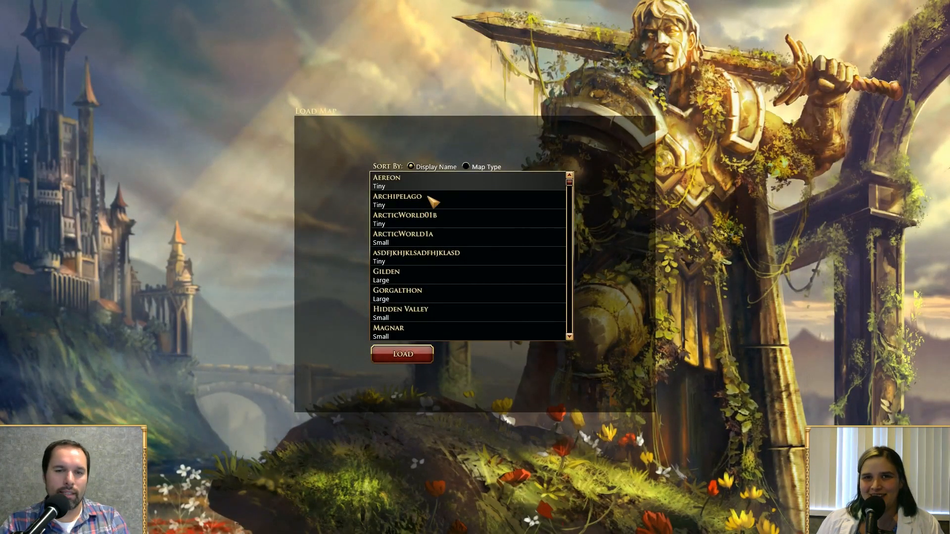
click(435, 223)
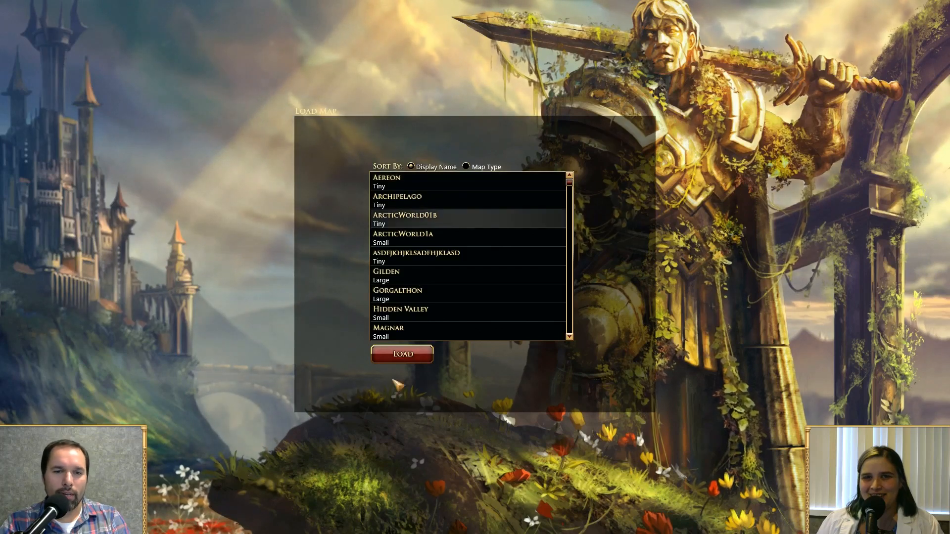
click(402, 354)
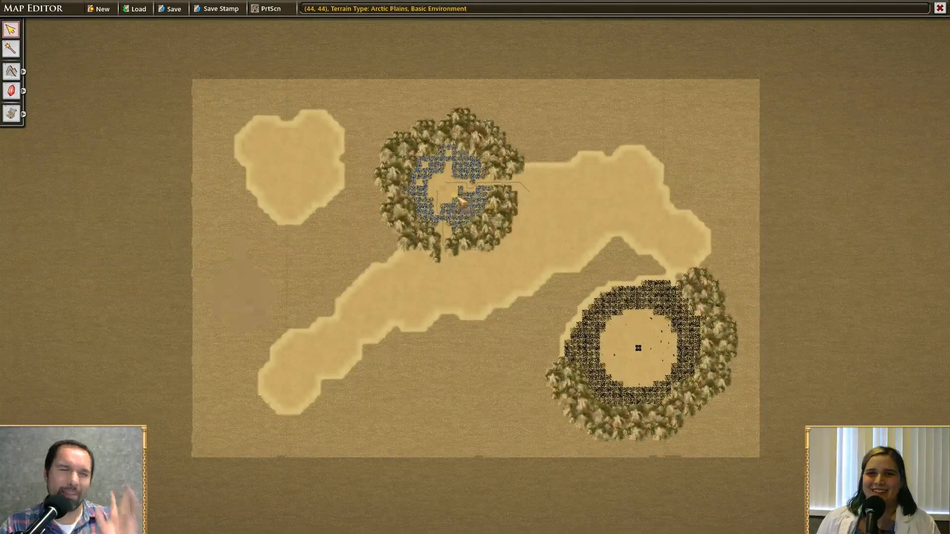
Examine the mountain-ringed forest with its roads and the neighbouring snowy island from several distances and angles
scroll(458, 198, up, 5)
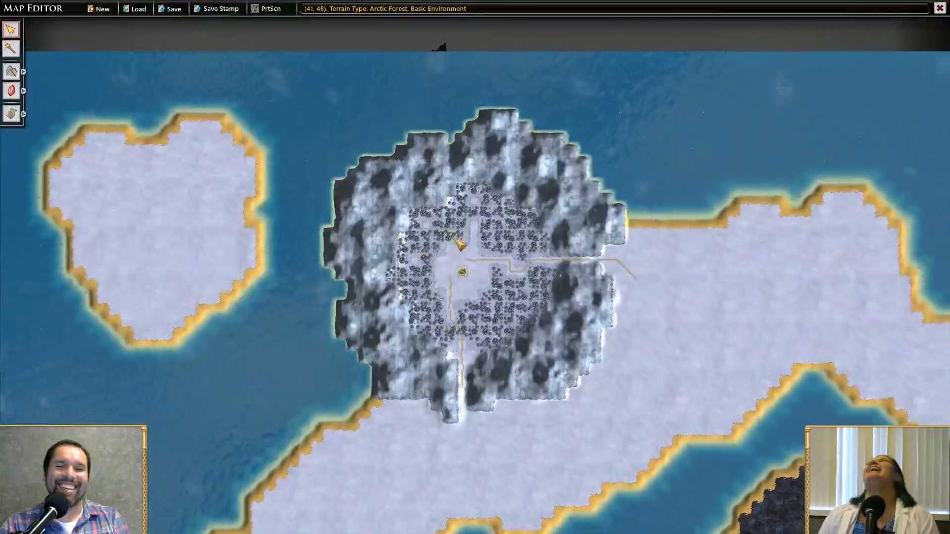
scroll(459, 243, up, 3)
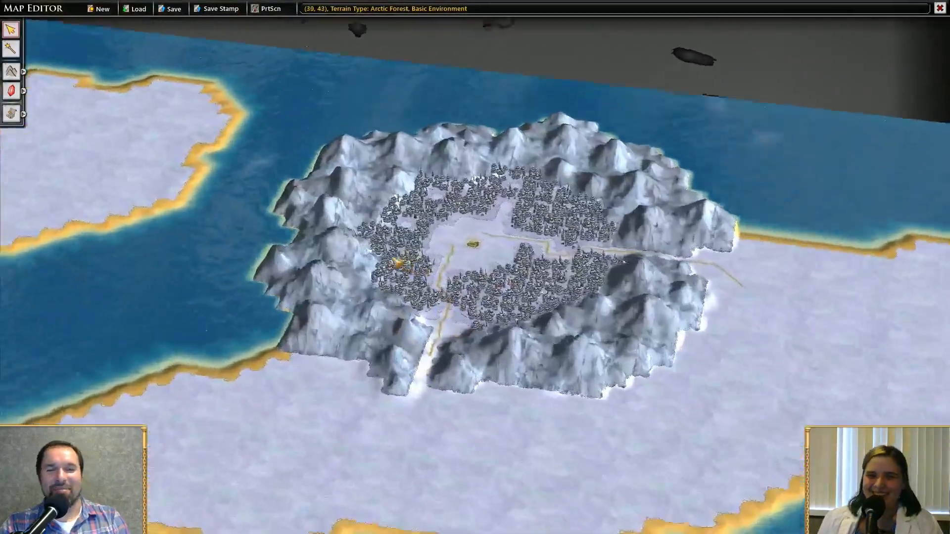
scroll(397, 262, up, 3)
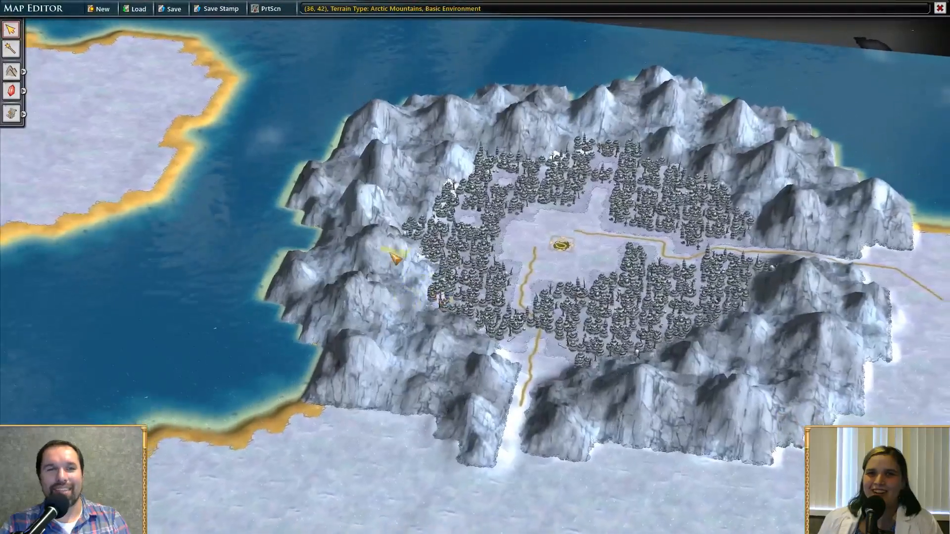
scroll(396, 258, down, 2)
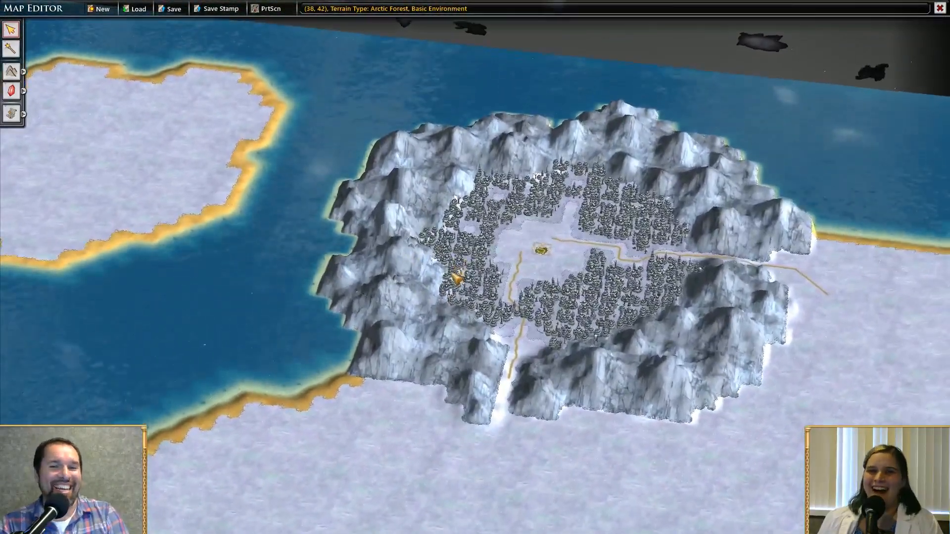
scroll(445, 267, up, 2)
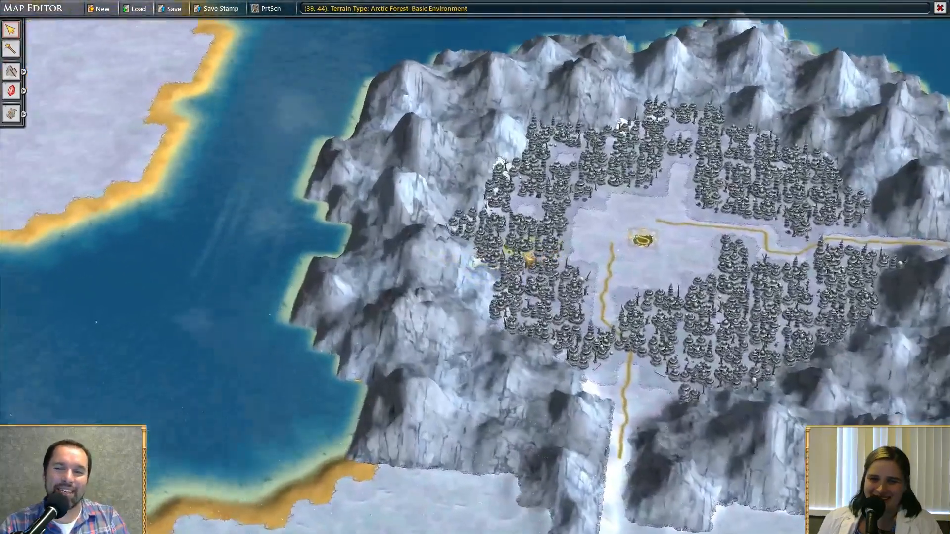
scroll(510, 259, down, 1)
scroll(495, 277, down, 2)
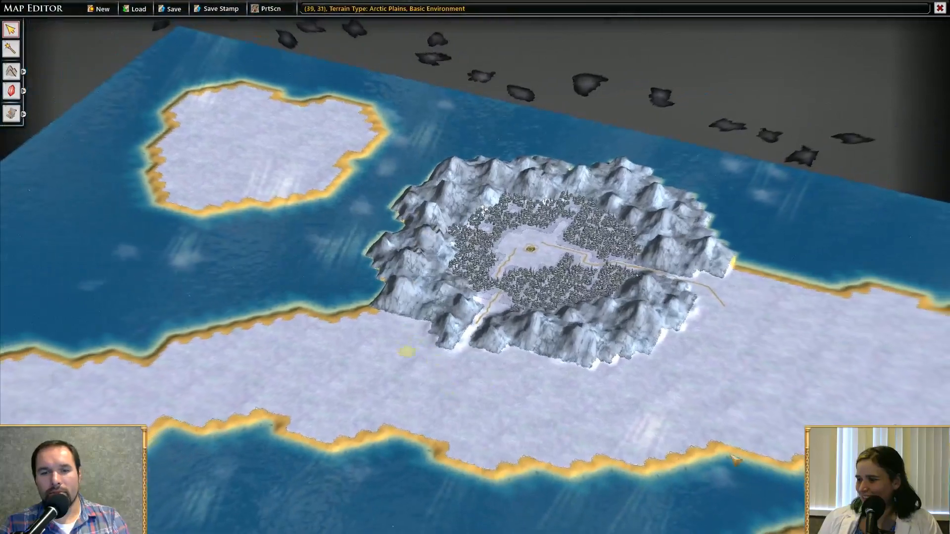
drag(519, 317, 731, 386)
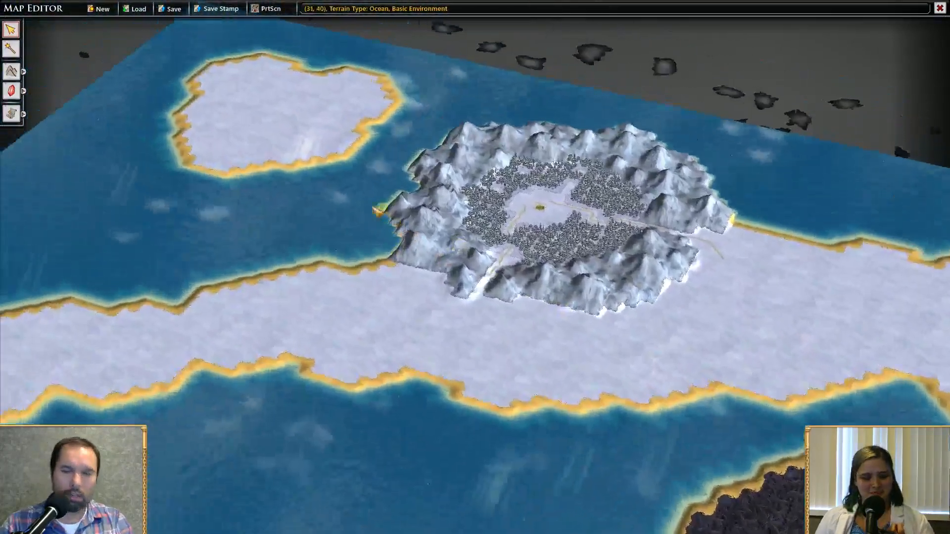
scroll(600, 290, up, 2)
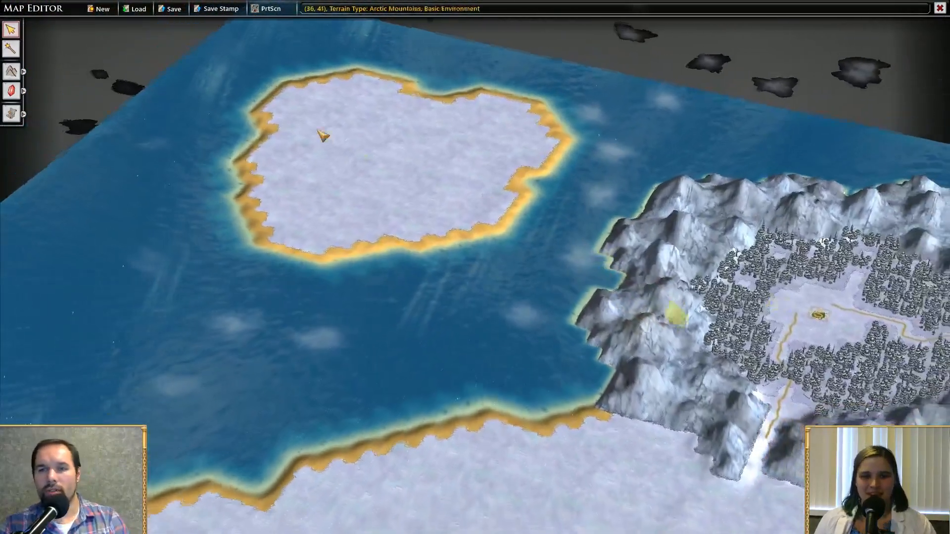
Choose the ArcticMountainRange terrain and place a patch of mountains on the western end of the empty snowy island
click(10, 90)
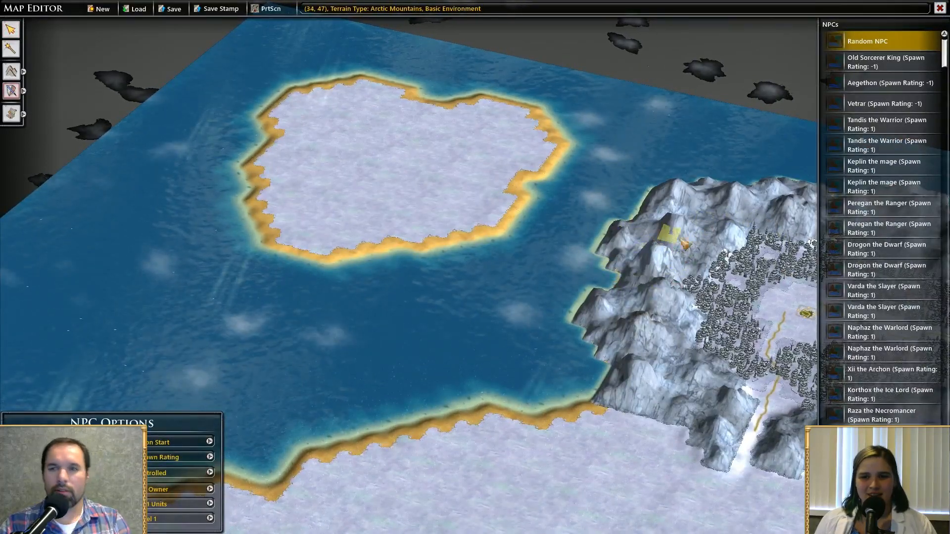
key(m)
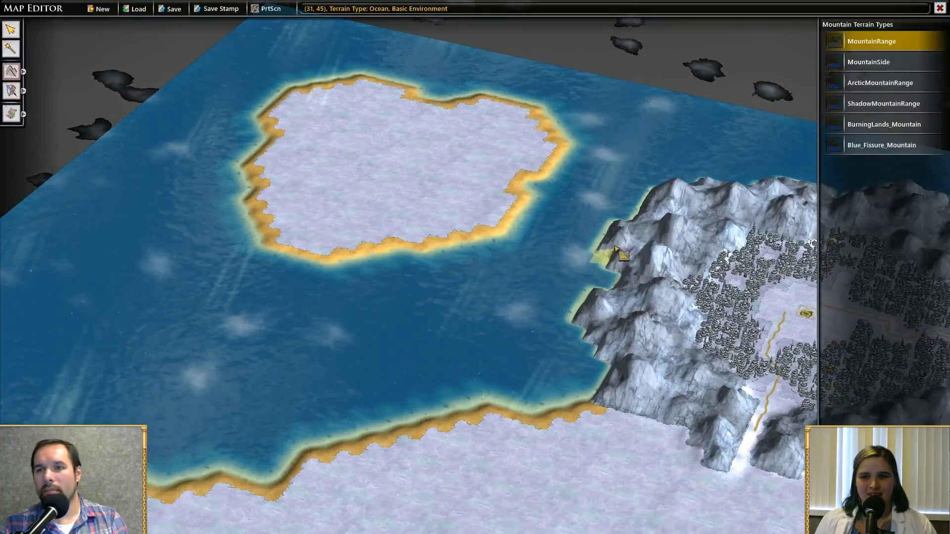
click(888, 82)
key(l)
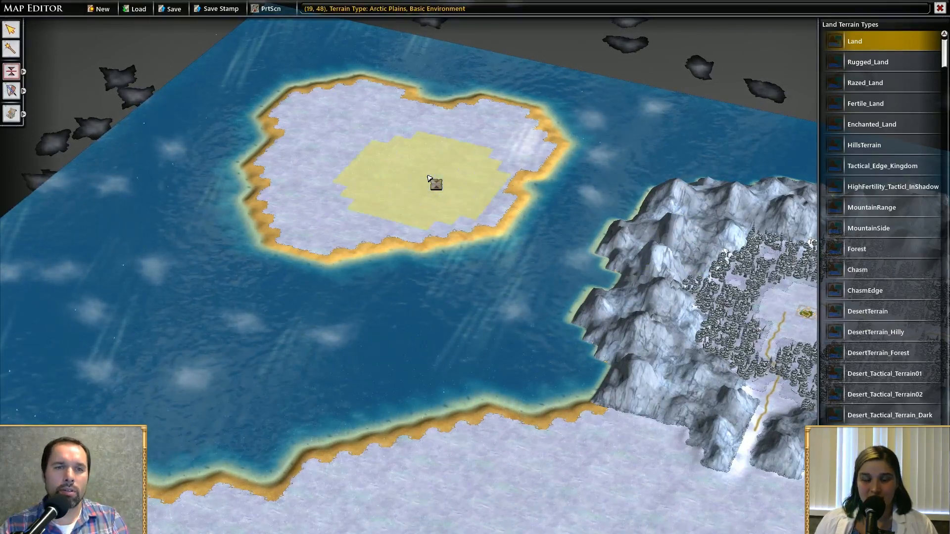
click(239, 147)
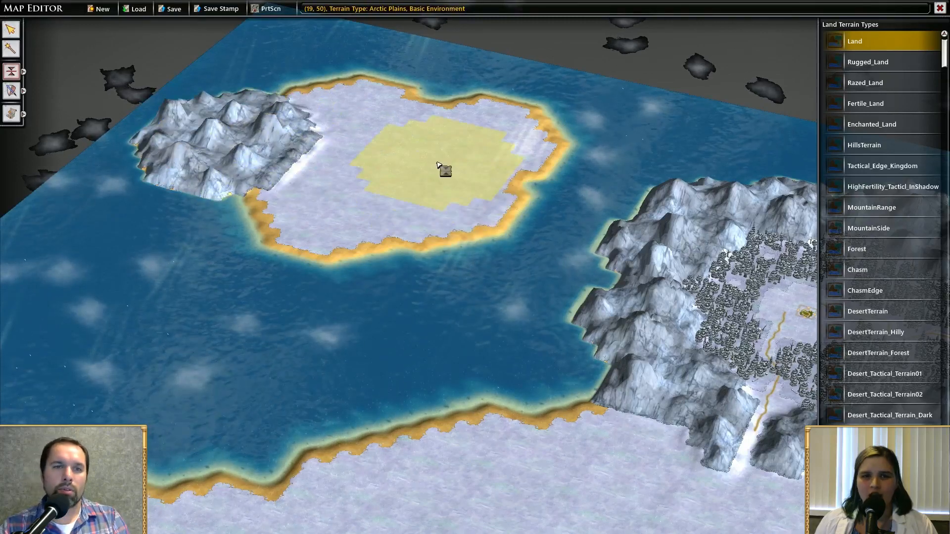
Paint arctic mountains with a smaller brush around the island's shores, extend them southward and fill the gap to the neighbouring mountain ring
key(bracketleft)
mouse_move(296, 93)
mouse_down()
mouse_move(377, 85)
mouse_move(442, 100)
mouse_move(496, 94)
mouse_move(571, 154)
mouse_move(549, 228)
mouse_move(521, 219)
mouse_move(528, 212)
mouse_up()
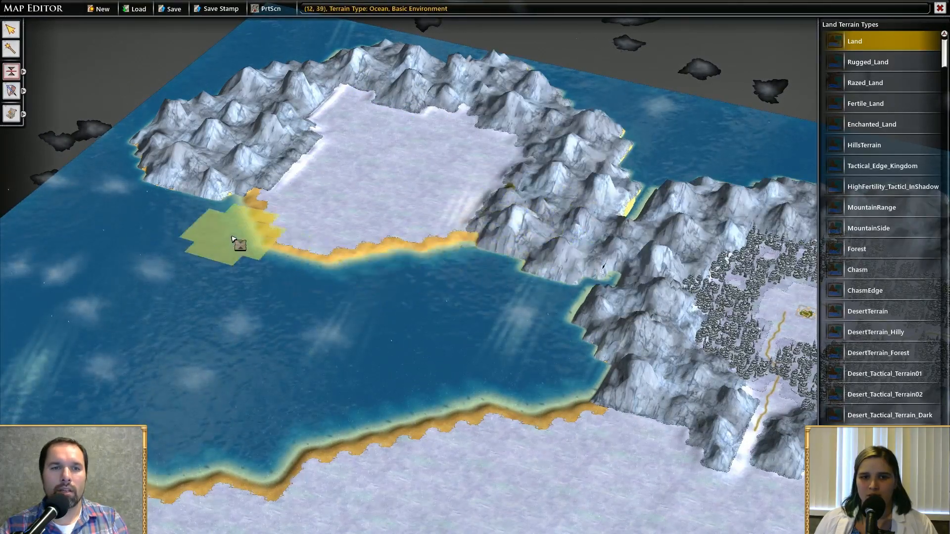
mouse_move(250, 219)
mouse_down()
mouse_move(260, 220)
mouse_move(328, 355)
mouse_up()
scroll(346, 335, down, 3)
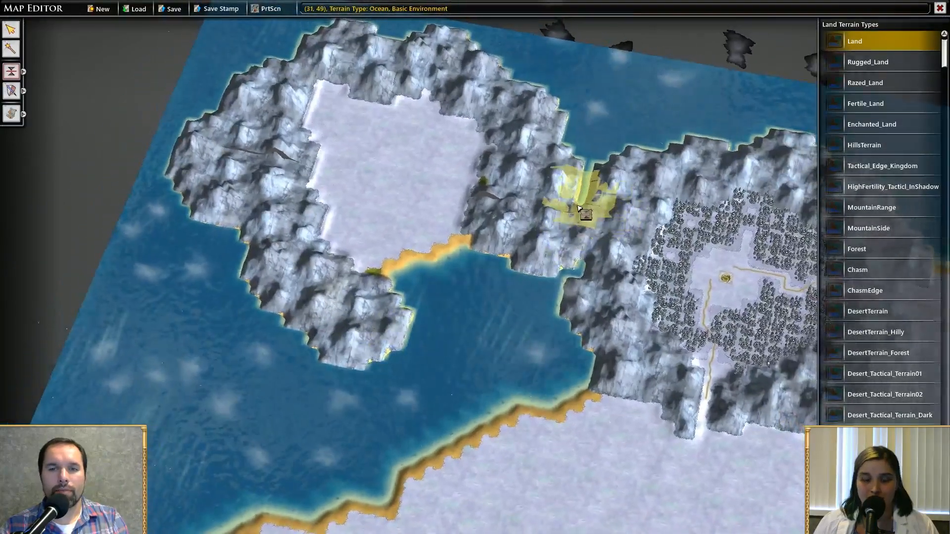
mouse_move(578, 205)
mouse_down()
mouse_move(576, 247)
mouse_move(534, 260)
mouse_move(507, 238)
mouse_move(486, 265)
mouse_up()
Paint arctic plains southward from the island's open shore across the water, joining it to the mainland
scroll(486, 267, up, 3)
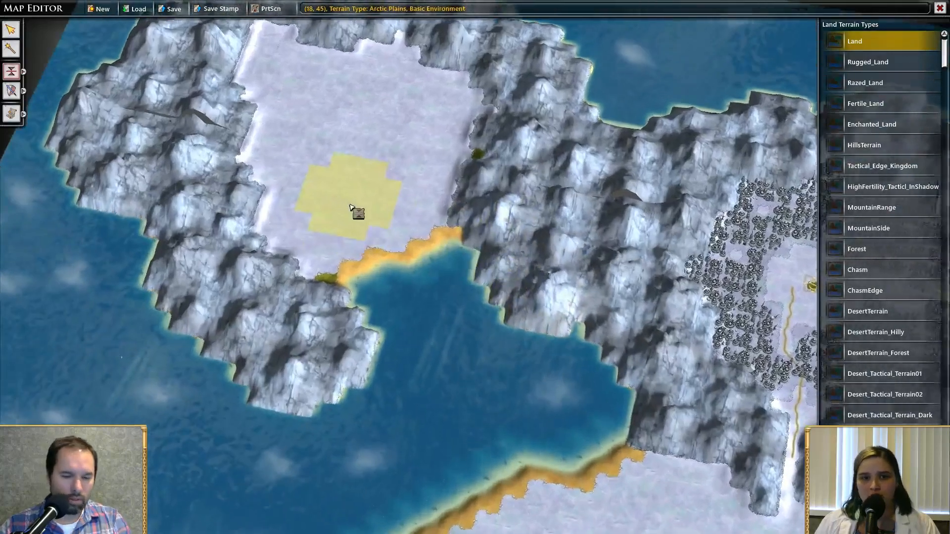
mouse_move(363, 197)
mouse_down()
mouse_move(426, 240)
mouse_move(363, 271)
mouse_move(384, 296)
mouse_move(445, 318)
mouse_move(409, 332)
mouse_move(450, 364)
mouse_move(493, 379)
mouse_up()
click(513, 388)
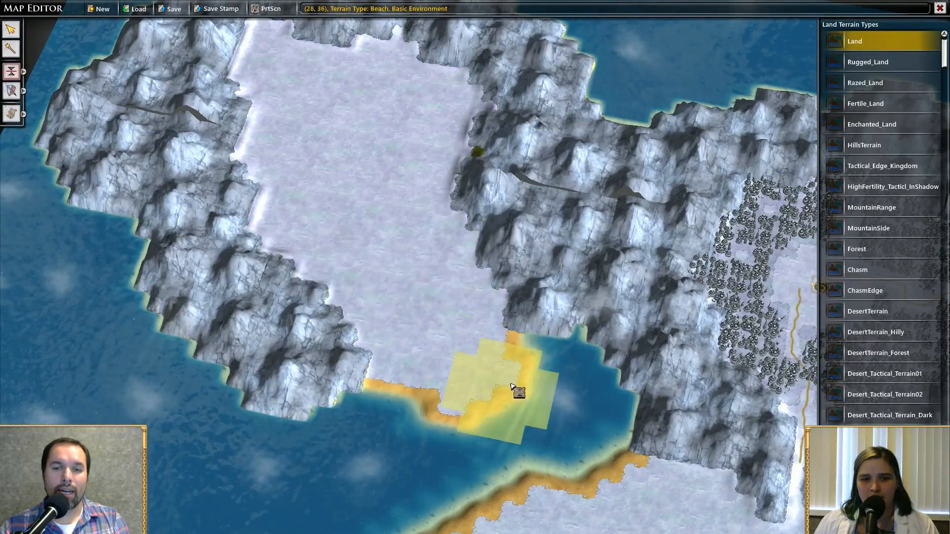
mouse_move(608, 439)
right_down()
mouse_move(507, 314)
mouse_move(509, 364)
mouse_move(500, 345)
right_up()
drag(443, 356, 437, 343)
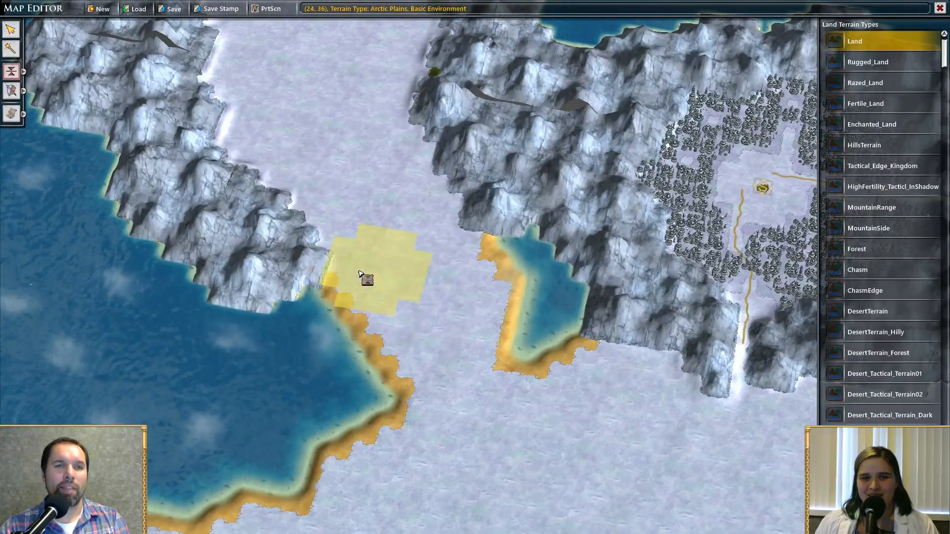
click(358, 272)
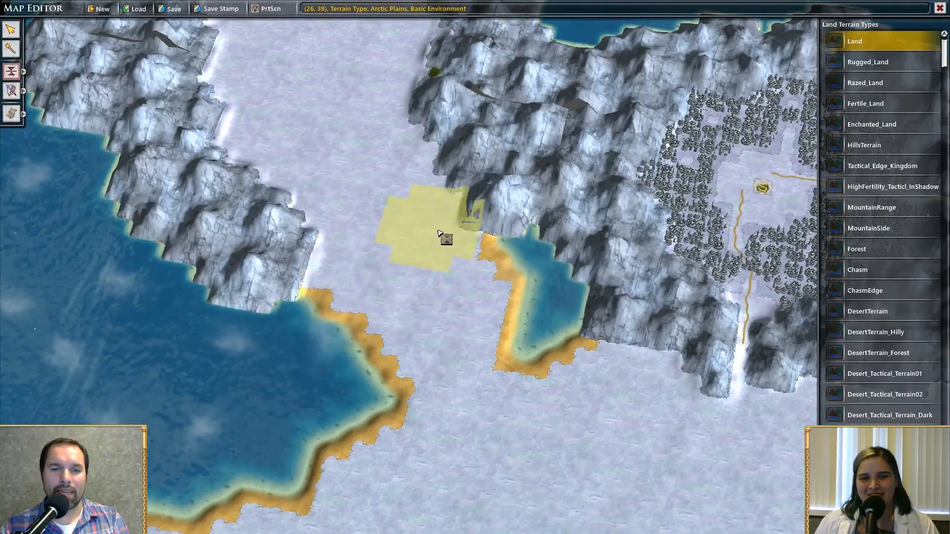
Paint arctic mountains along the western shore of the new land bridge and over the small bay on its eastern side
right_drag(442, 371, 475, 271)
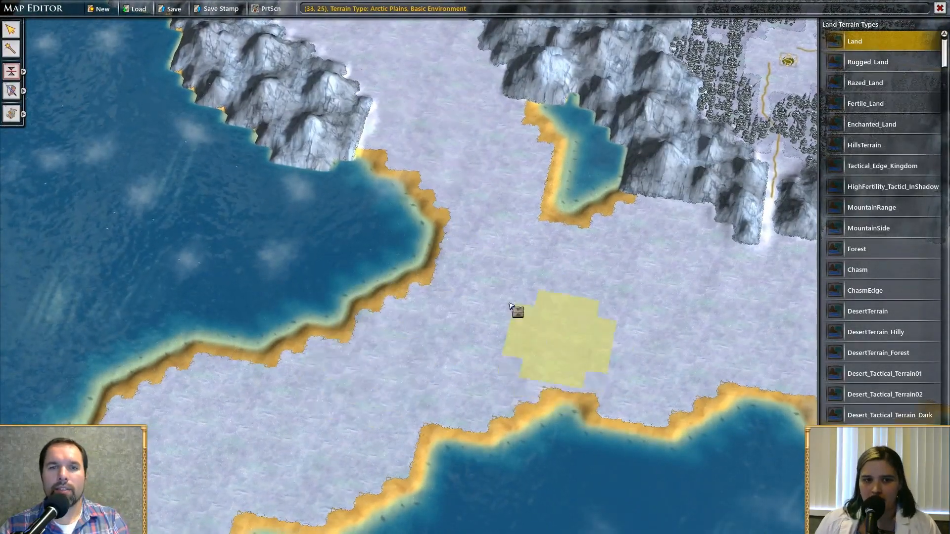
right_drag(513, 310, 371, 281)
scroll(504, 259, down, 2)
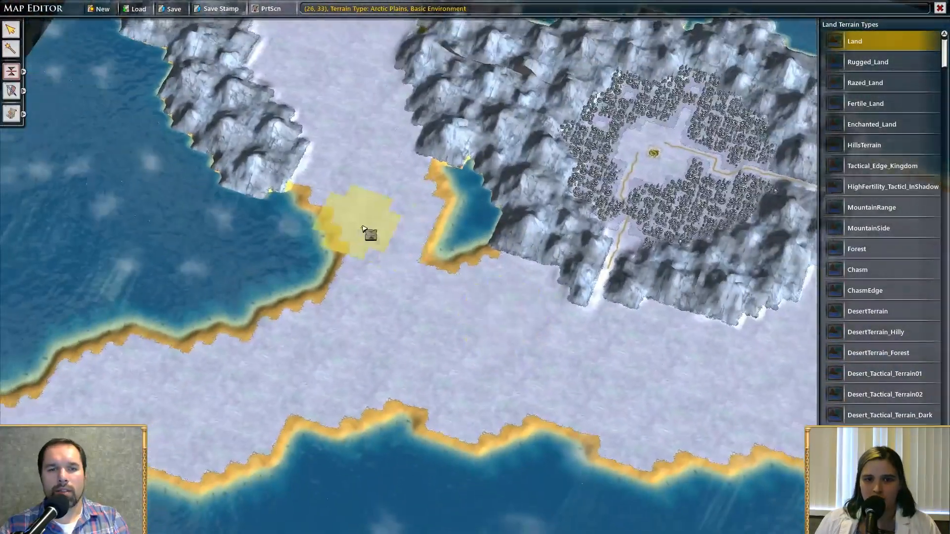
right_drag(362, 228, 434, 334)
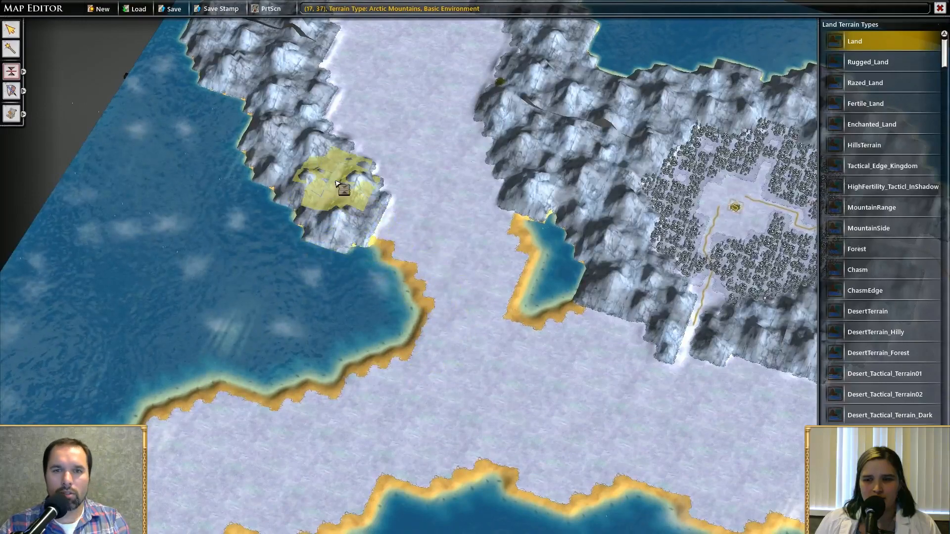
scroll(530, 279, down, 5)
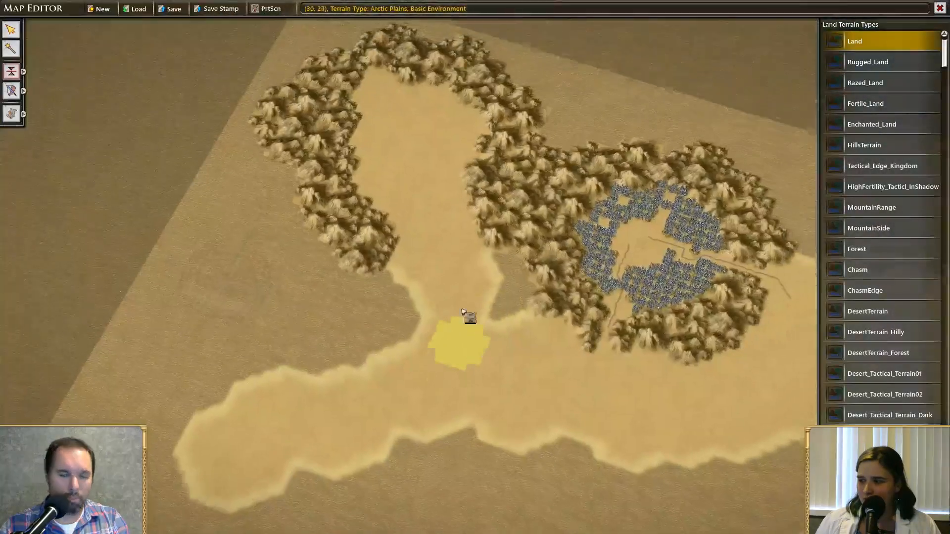
scroll(485, 285, up, 3)
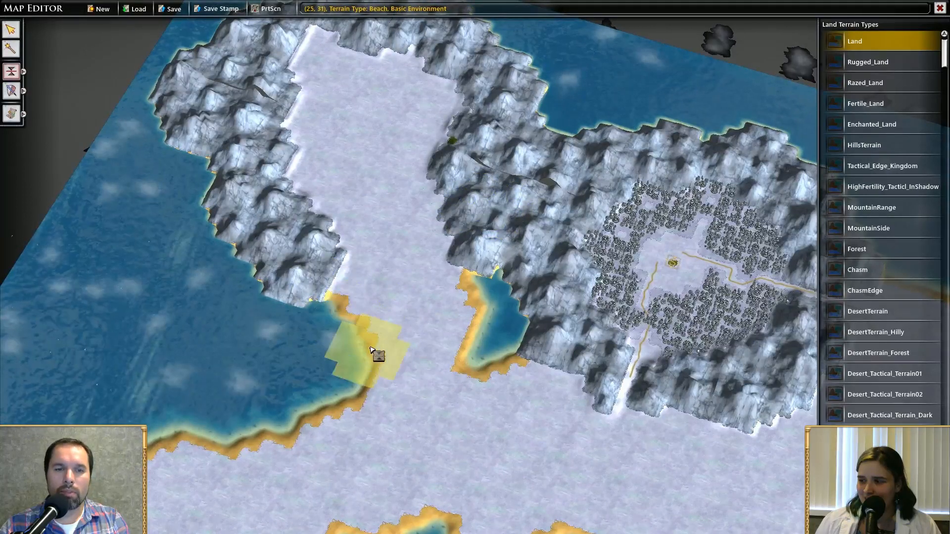
mouse_move(371, 349)
mouse_down()
mouse_move(349, 297)
mouse_move(355, 319)
mouse_up()
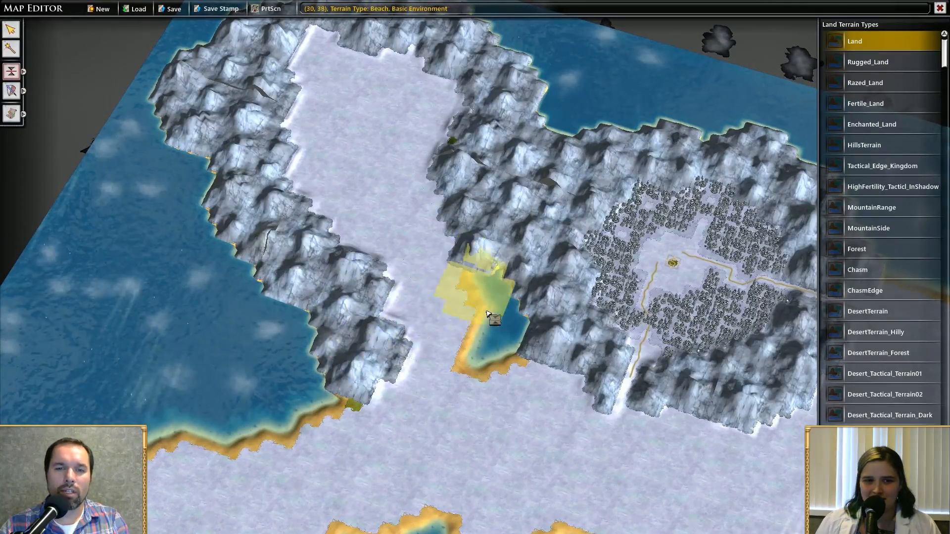
drag(486, 293, 480, 361)
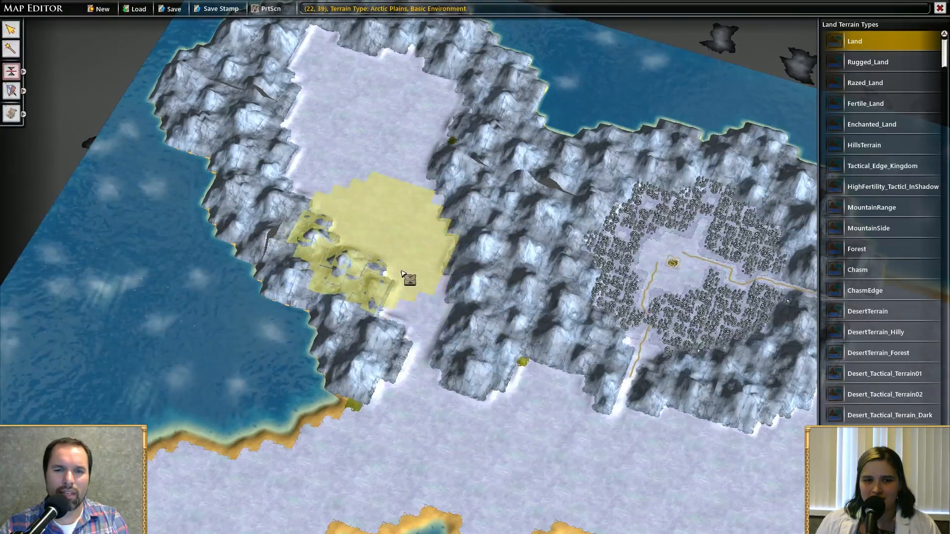
Close off the snowy passage with arctic mountains using a larger brush and spread them onto the mainland's western part
click(453, 380)
click(423, 354)
right_drag(494, 399, 668, 161)
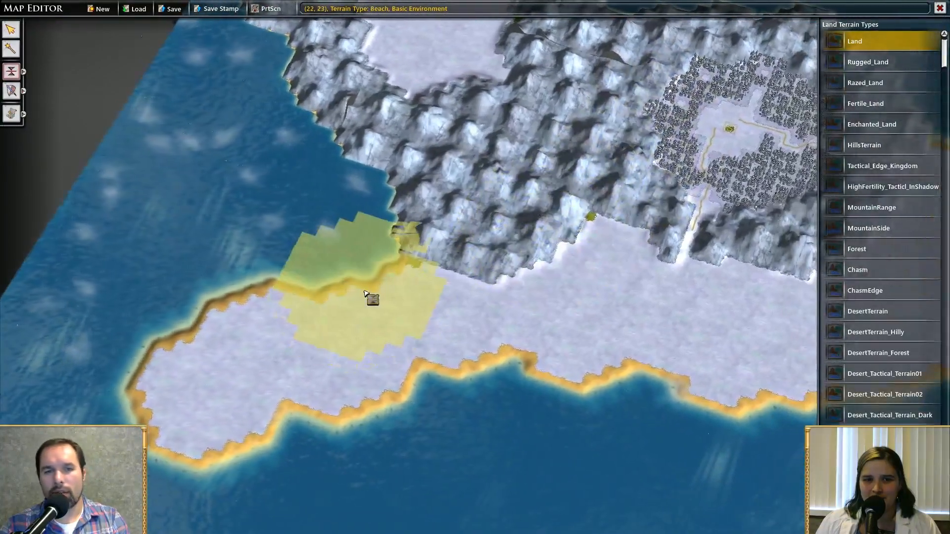
click(364, 295)
click(384, 194)
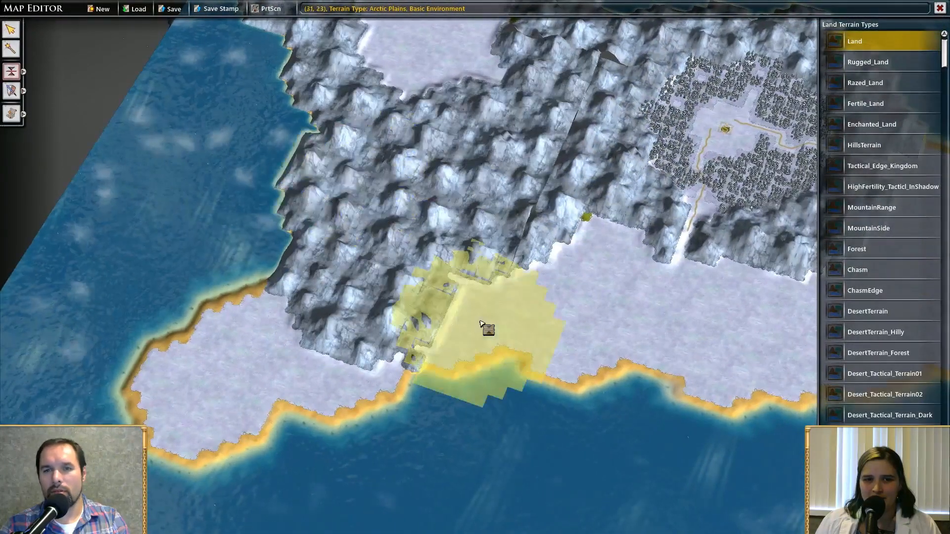
Paint arctic mountains eastward across the southern mainland's snowy plains, from the land bridge to the northern shore beyond the road's end
click(480, 324)
mouse_move(626, 327)
right_down()
mouse_move(472, 293)
mouse_move(454, 268)
right_up()
click(455, 268)
click(554, 290)
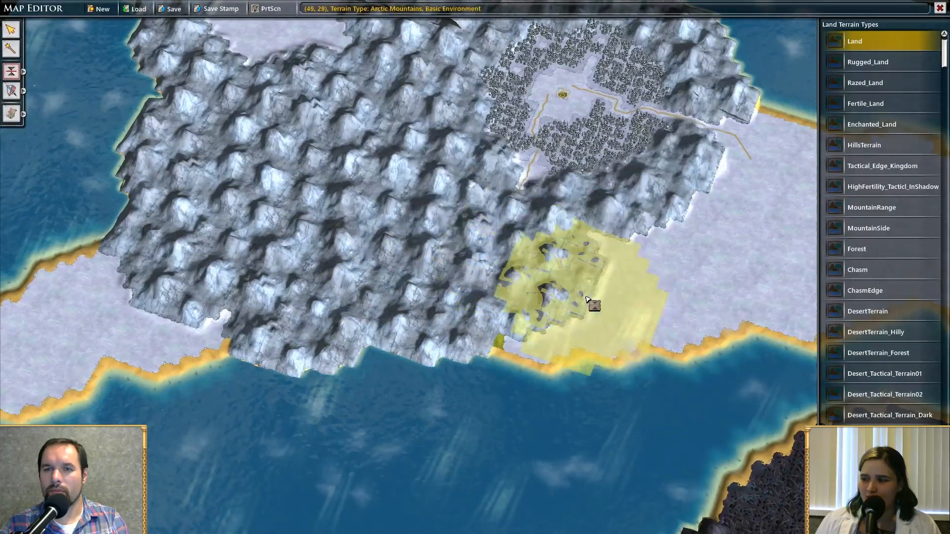
click(594, 303)
right_drag(737, 256, 477, 307)
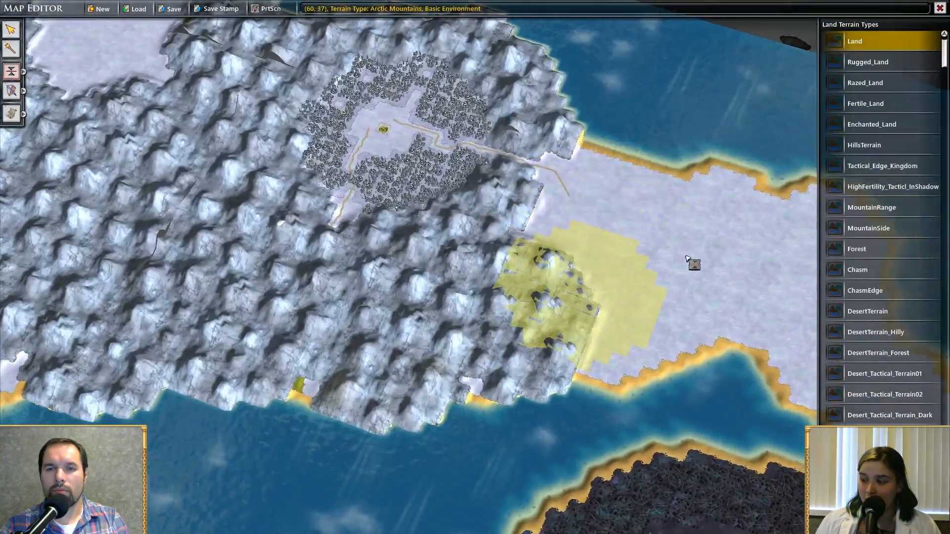
drag(687, 258, 541, 281)
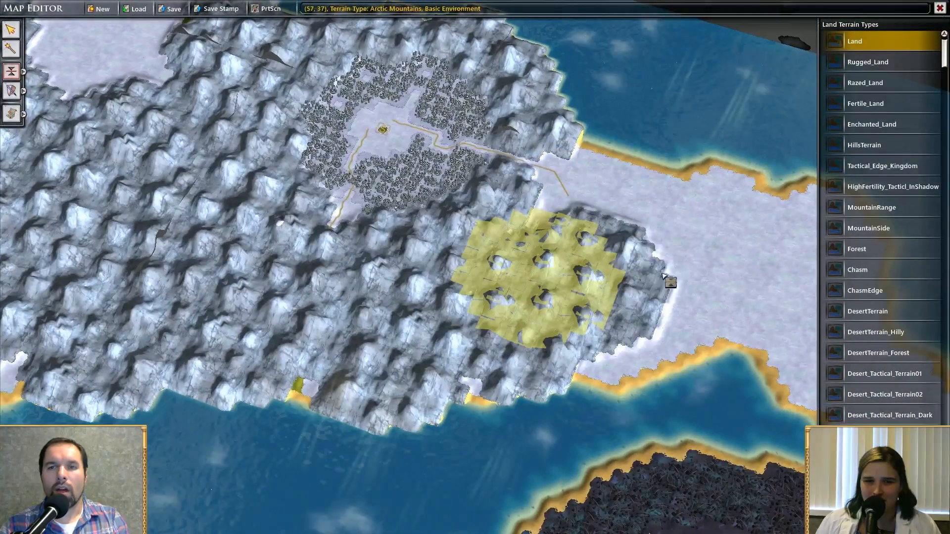
click(686, 227)
Extend the arctic mountains over the mainland's eastern end and down its eastern shore to the dark shadow lands
right_drag(581, 265, 503, 250)
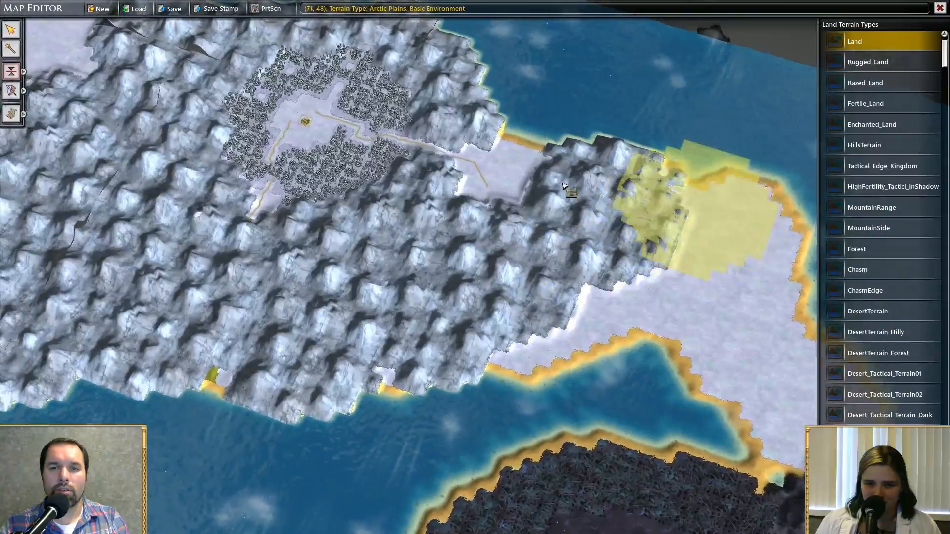
right_drag(700, 210, 586, 187)
mouse_move(579, 169)
mouse_down()
mouse_move(631, 199)
mouse_move(647, 222)
mouse_up()
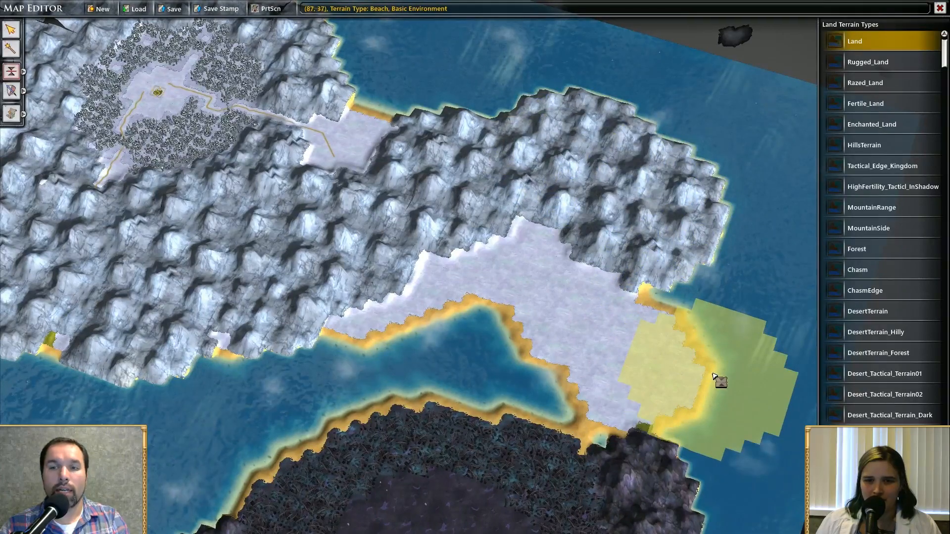
mouse_move(720, 383)
mouse_down()
mouse_move(702, 277)
mouse_move(713, 276)
mouse_up()
Fill the bay north of the shadow lands with arctic mountains, leaving a small enclosed patch of snowy plain
right_drag(572, 277, 710, 188)
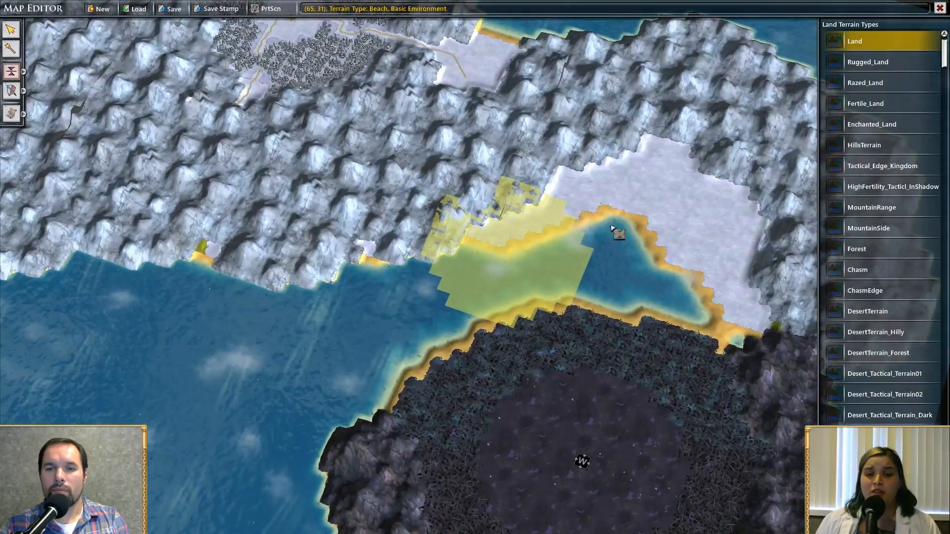
mouse_move(612, 229)
mouse_down()
mouse_move(638, 240)
mouse_move(635, 266)
mouse_up()
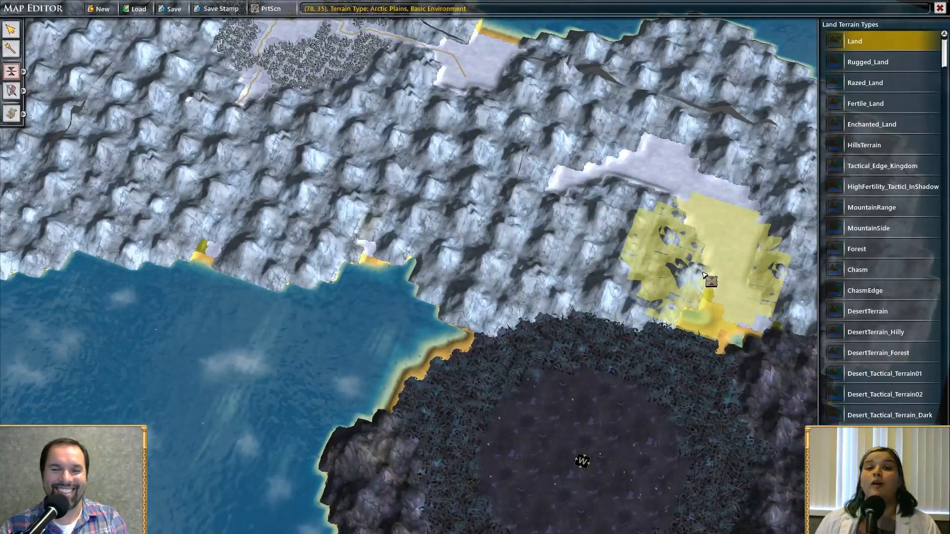
drag(712, 282, 441, 297)
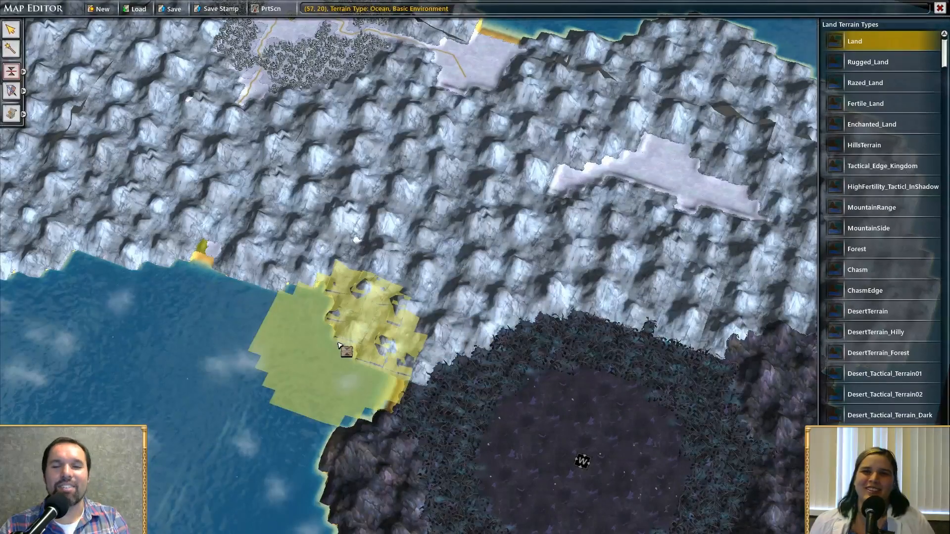
Examine the mountain-covered continent from its eastern shore across to the forested town and the northwestern plain
scroll(469, 219, down, 5)
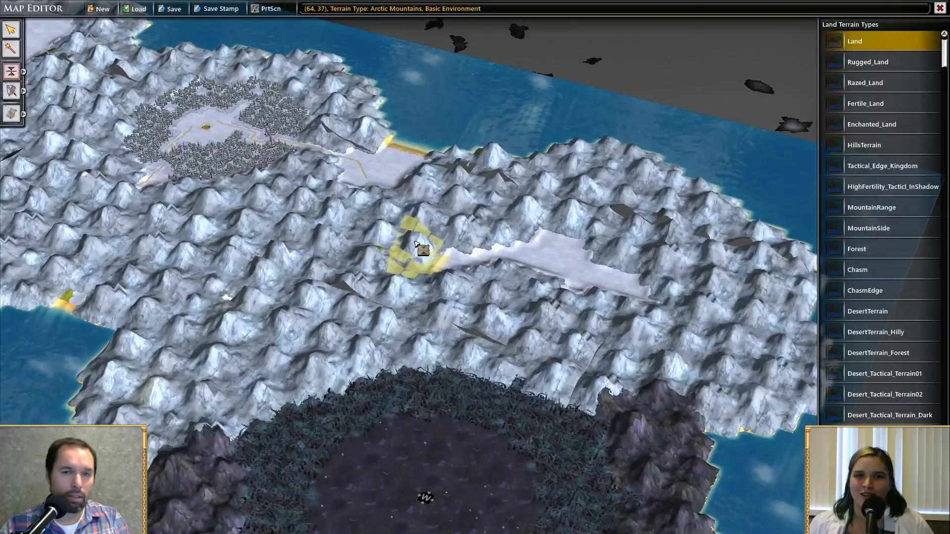
scroll(396, 277, up, 5)
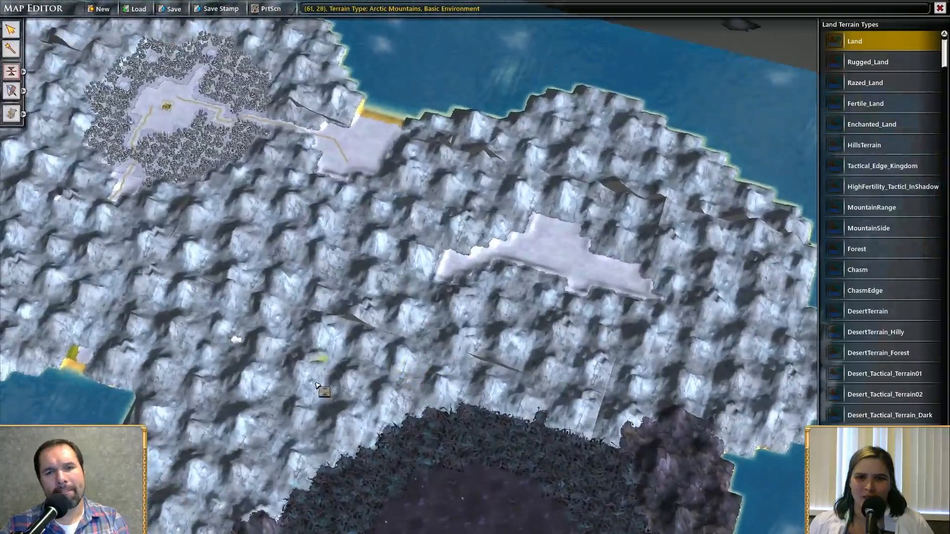
right_drag(465, 531, 509, 481)
right_drag(514, 358, 326, 357)
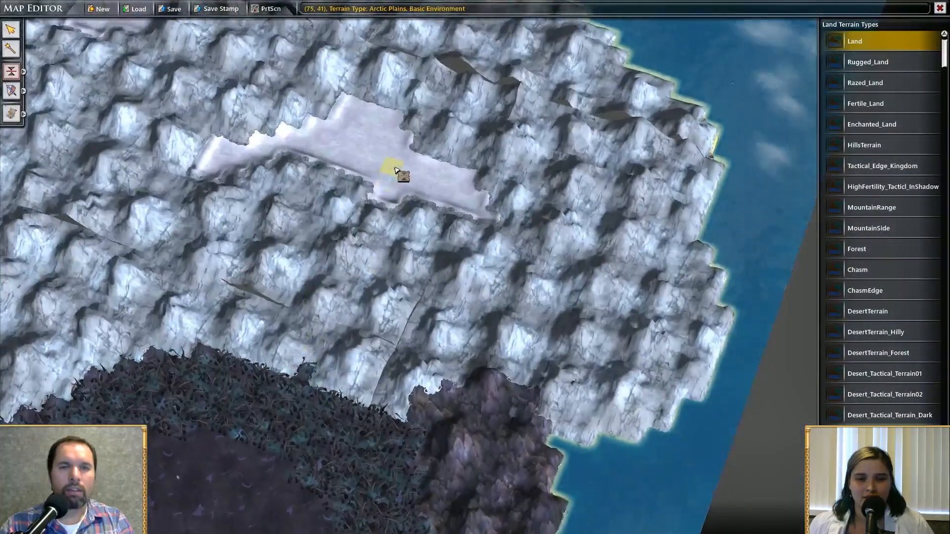
scroll(400, 174, down, 4)
right_drag(272, 475, 515, 530)
scroll(523, 338, down, 2)
scroll(377, 287, up, 5)
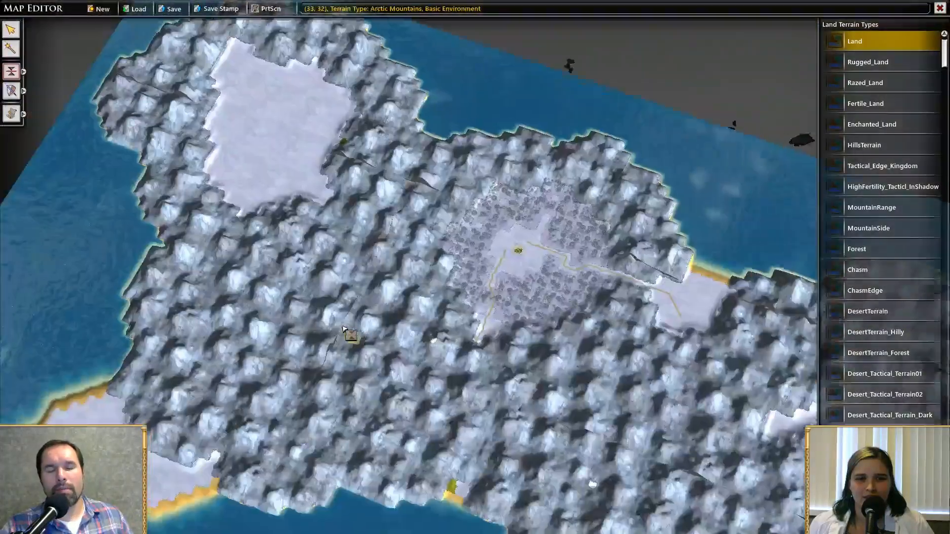
scroll(428, 319, down, 4)
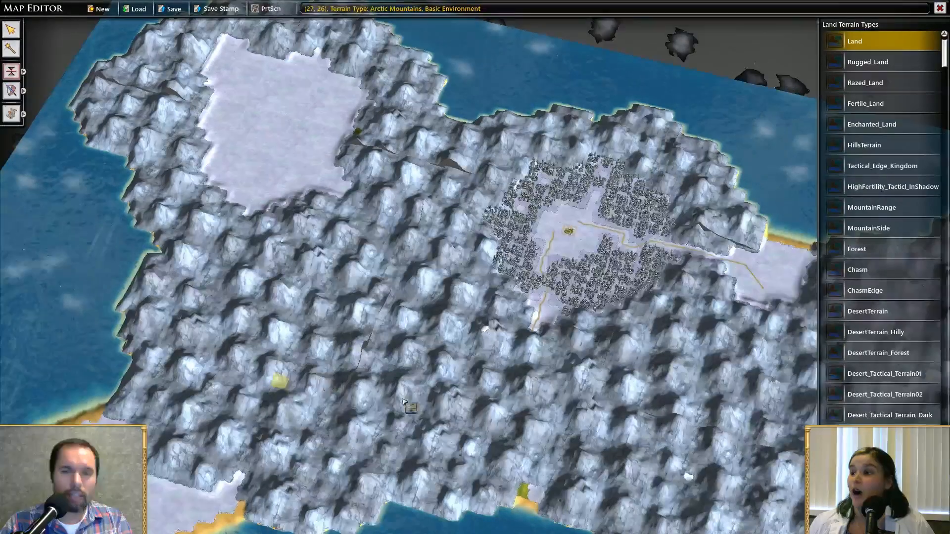
Paint arctic forest along the western side of the enclosed northwestern plain and into the mountains at its southern end
scroll(419, 190, up, 3)
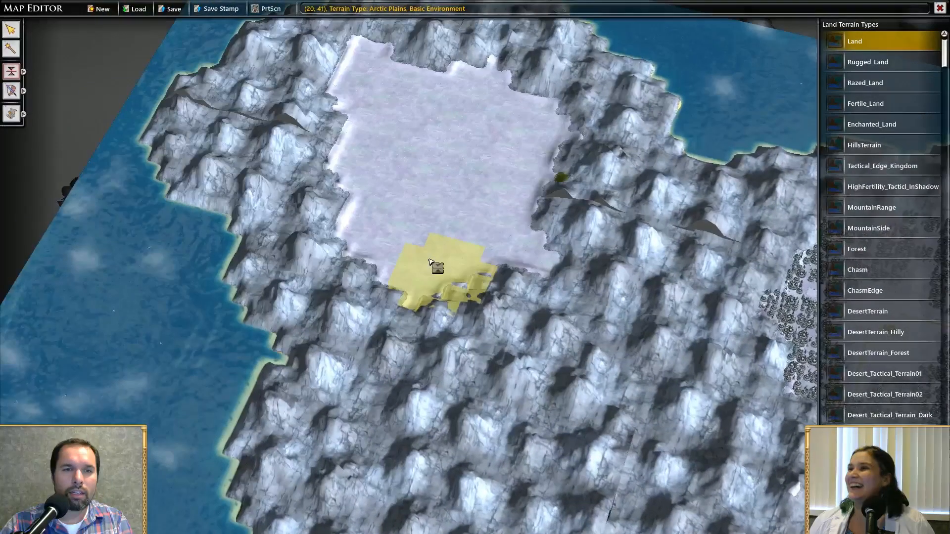
click(363, 214)
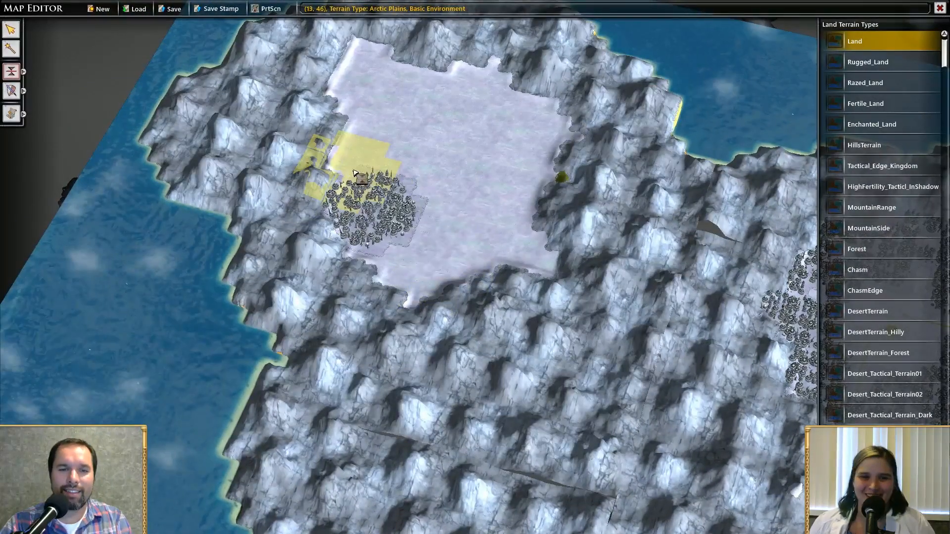
click(354, 170)
click(408, 312)
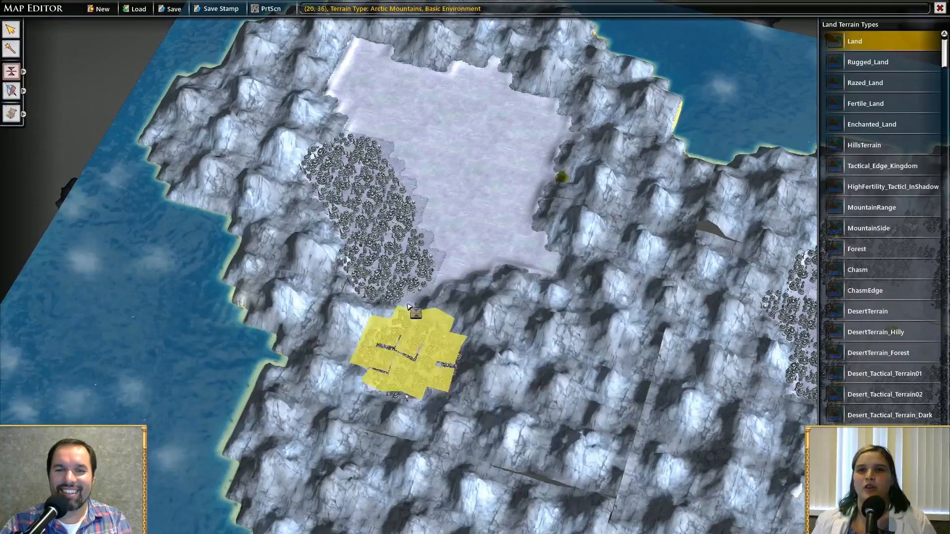
Paint arctic forest up the eastern side of the northwestern plain and along its northern edge
click(543, 245)
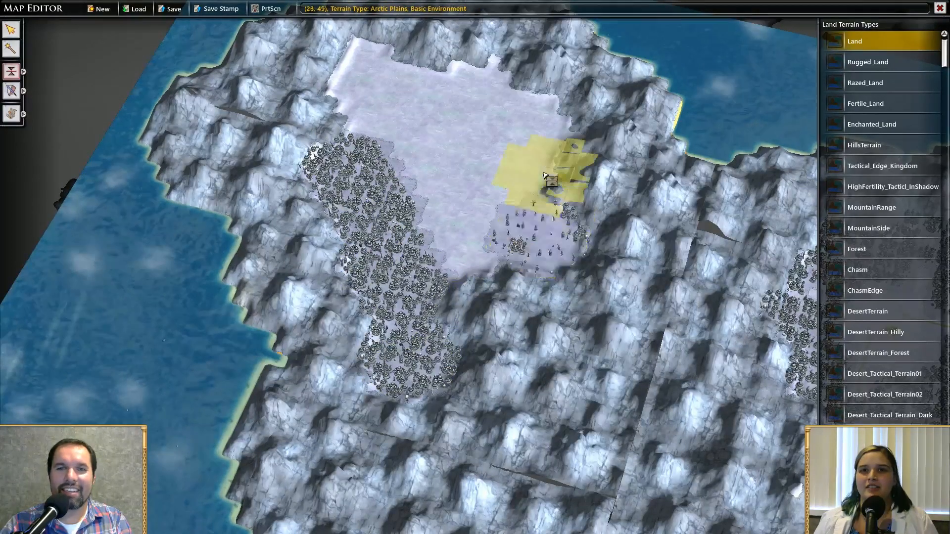
click(545, 173)
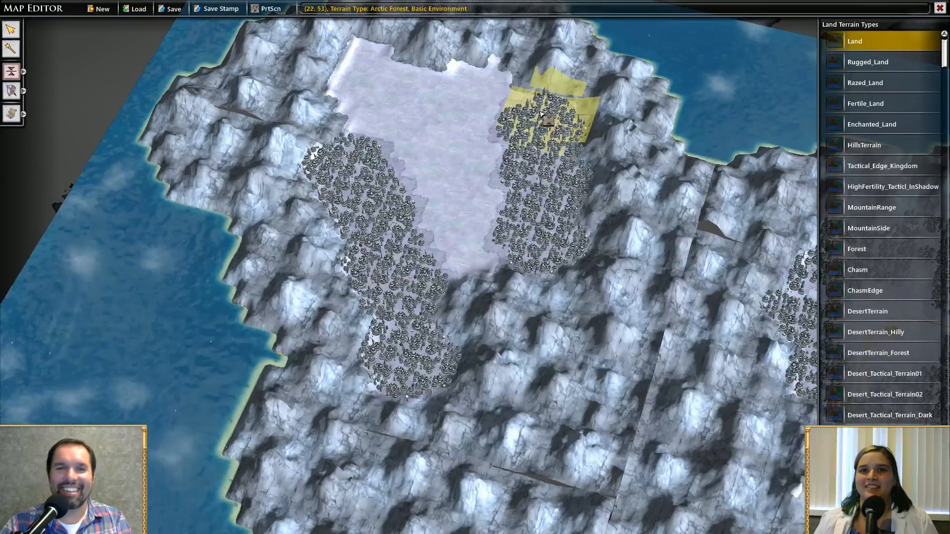
click(521, 95)
click(412, 74)
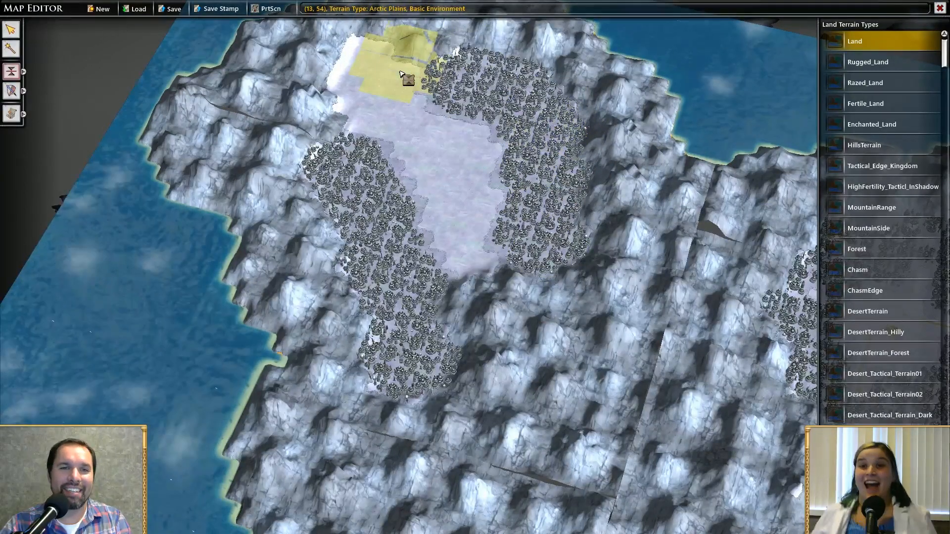
click(369, 63)
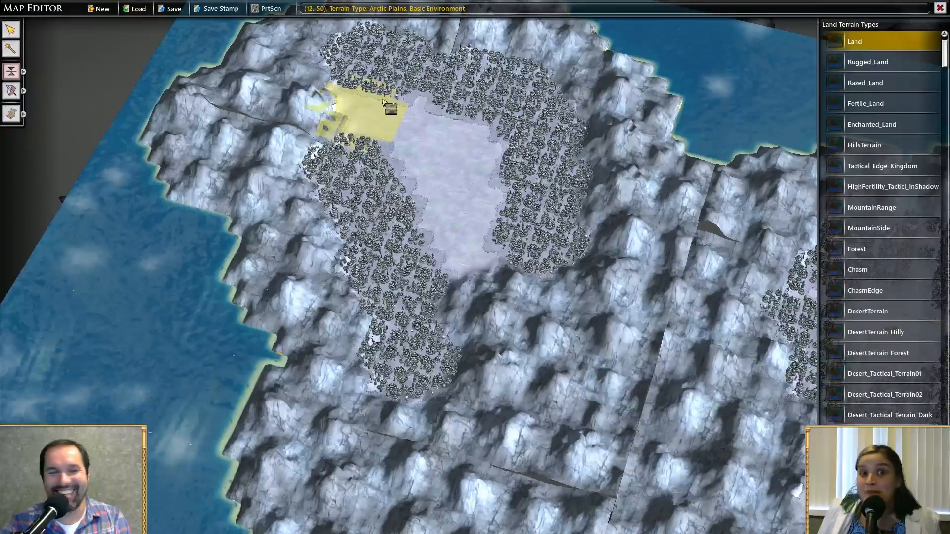
Extend the arctic forest farther south and add a forest patch in the mountains between the plain and the town
middle_drag(540, 287, 606, 161)
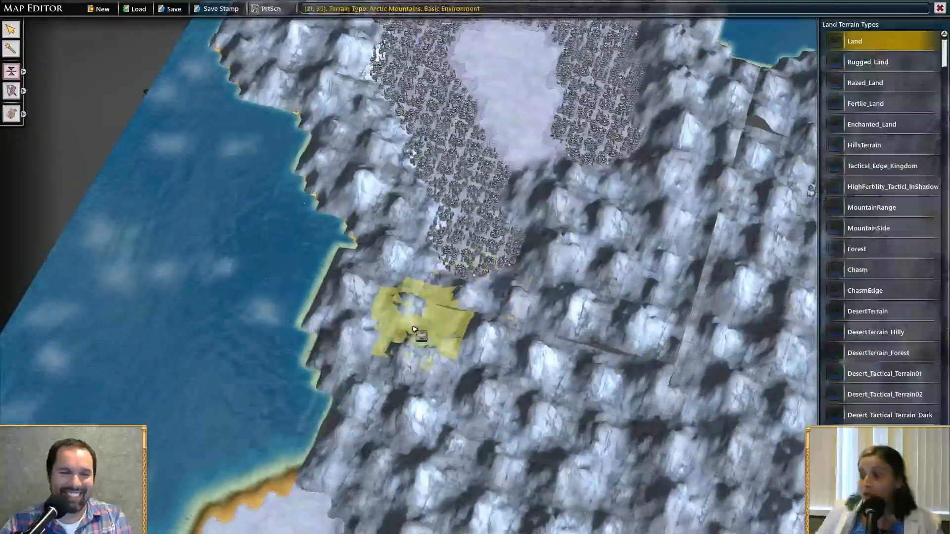
click(466, 295)
click(474, 332)
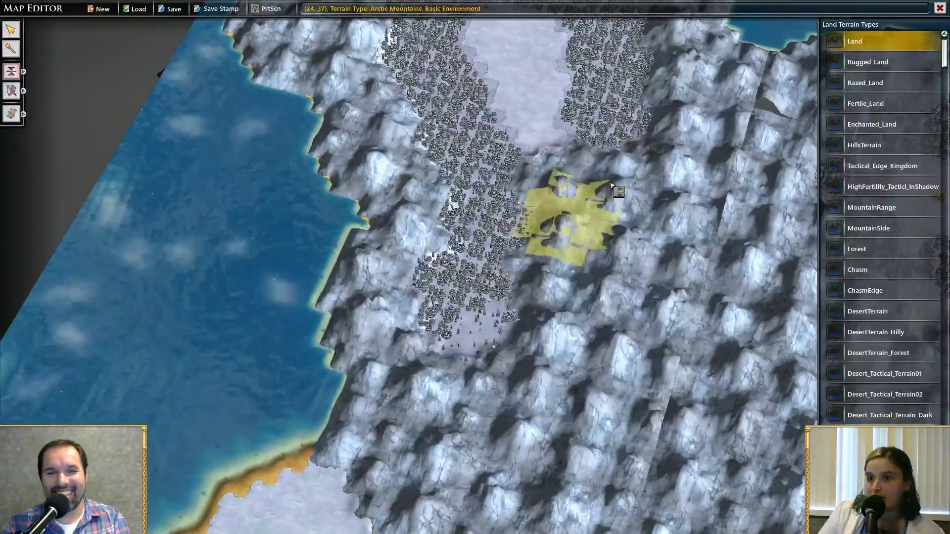
middle_drag(570, 229, 312, 282)
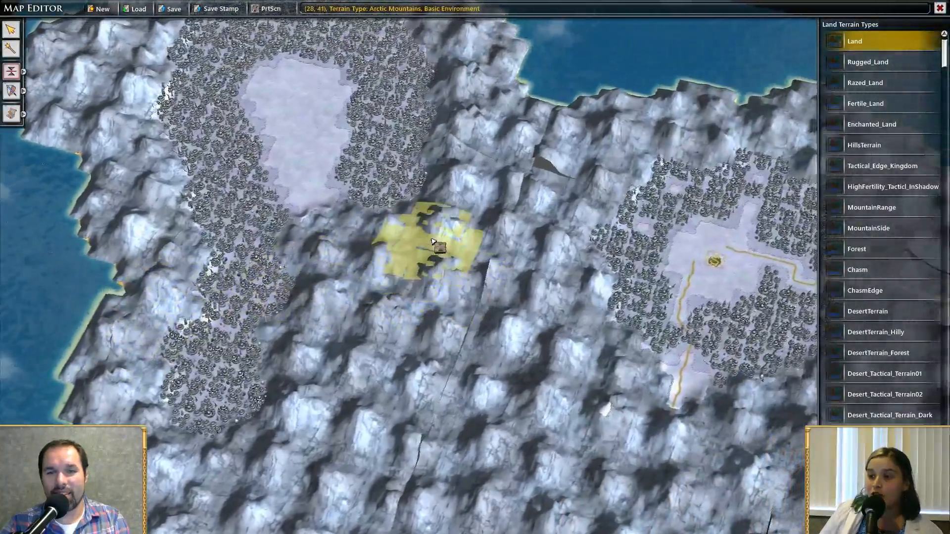
click(431, 259)
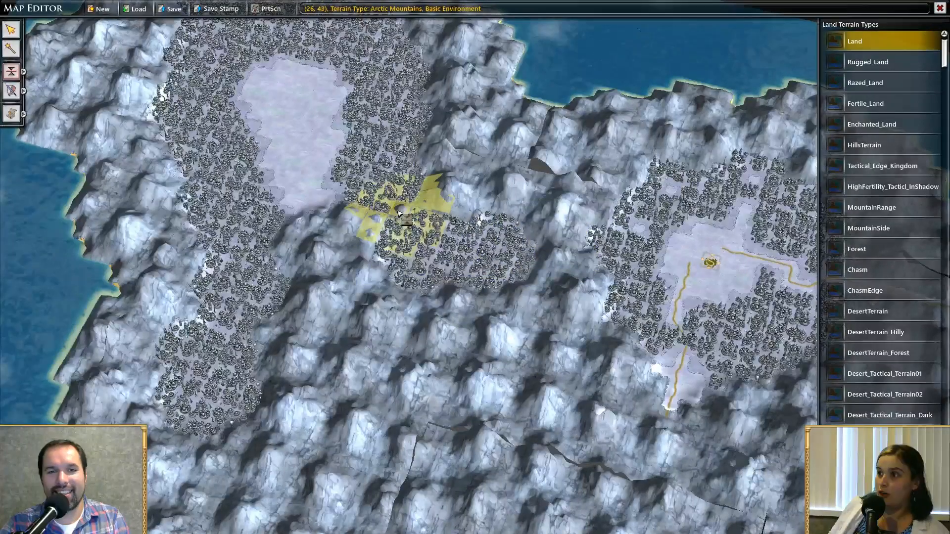
Paint a BurningLands area on the southern coast between the mountains and the ocean with a larger brush, and inspect its surface up close
middle_drag(479, 400, 431, 165)
middle_drag(564, 217, 244, 420)
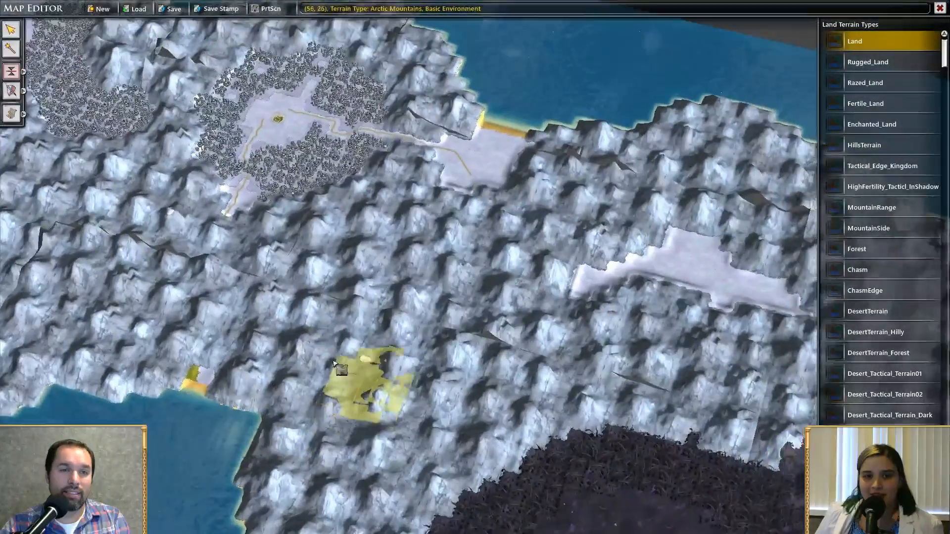
middle_drag(361, 376, 579, 343)
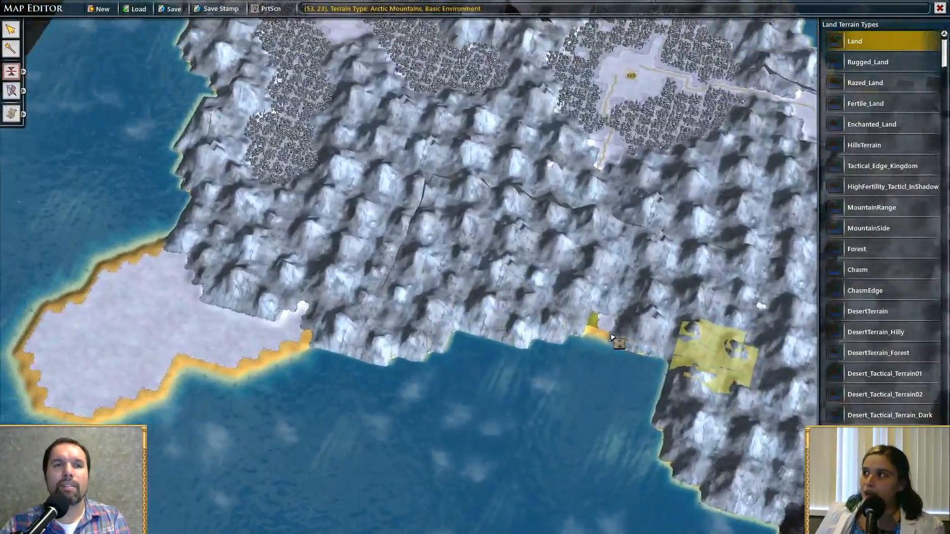
middle_drag(611, 338, 381, 262)
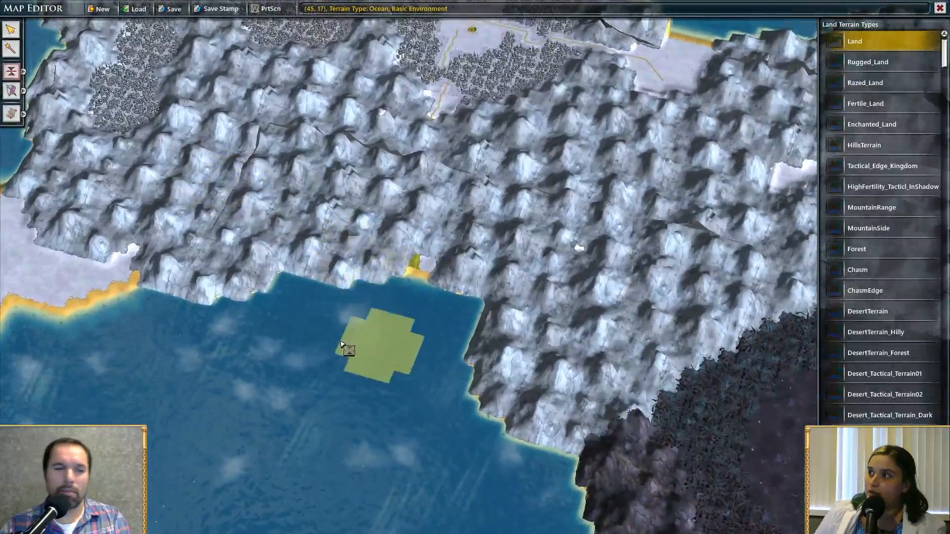
key(bracketleft)
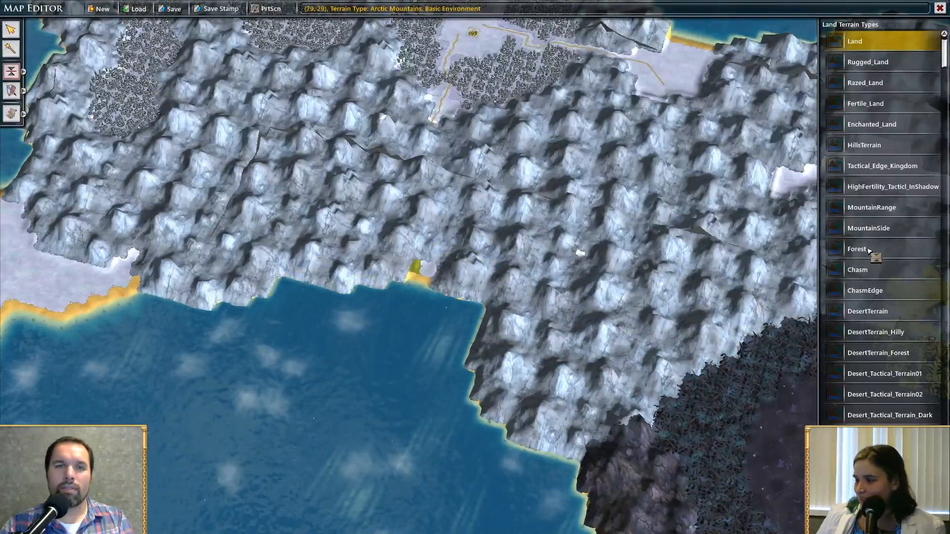
middle_drag(500, 347, 418, 272)
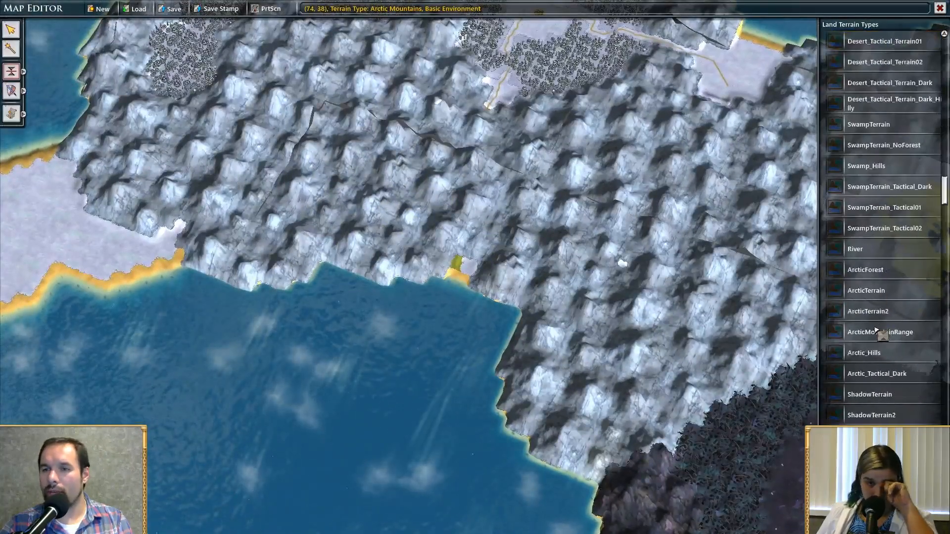
scroll(873, 333, down, 4)
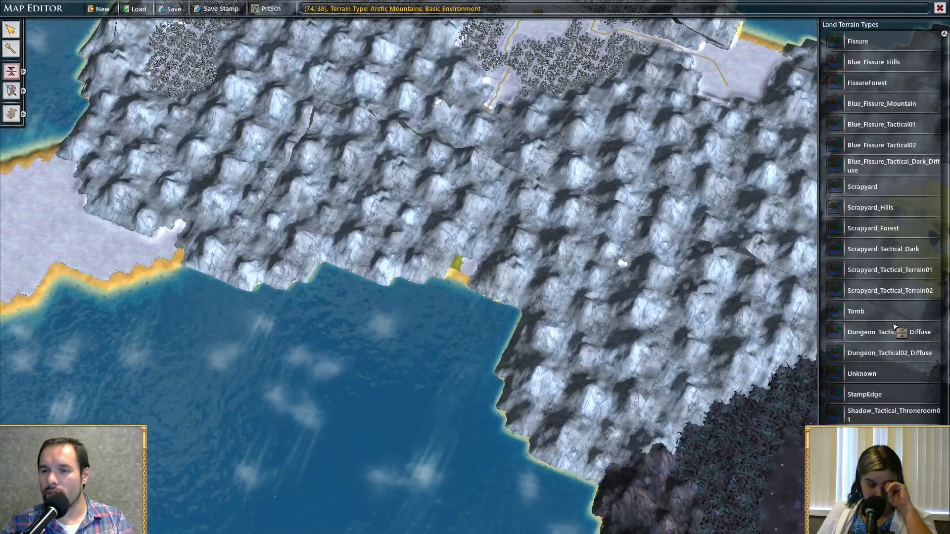
scroll(907, 356, up, 7)
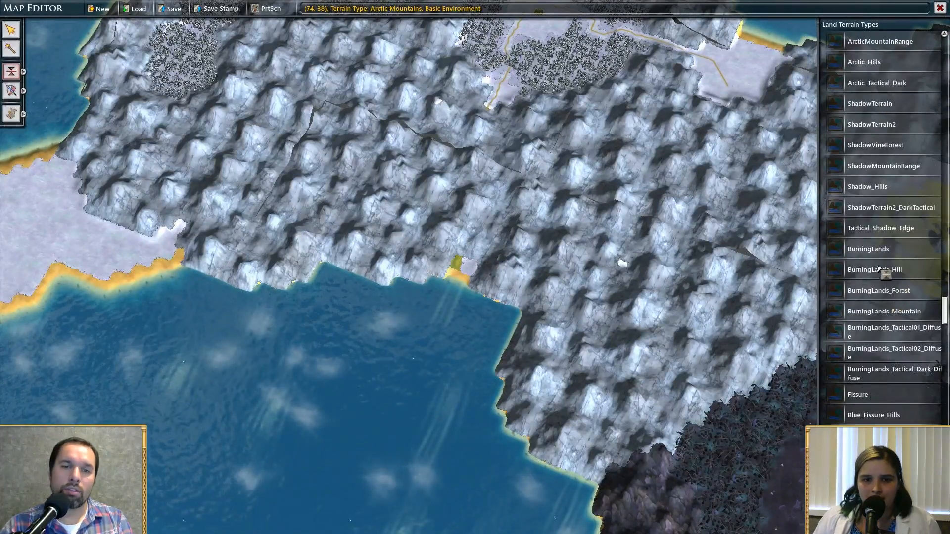
click(868, 249)
click(398, 303)
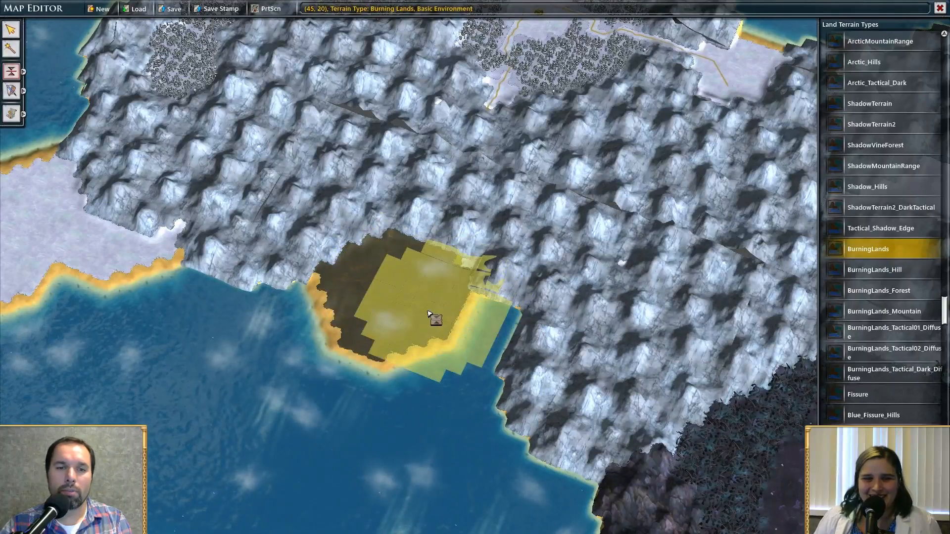
drag(428, 313, 391, 337)
click(378, 318)
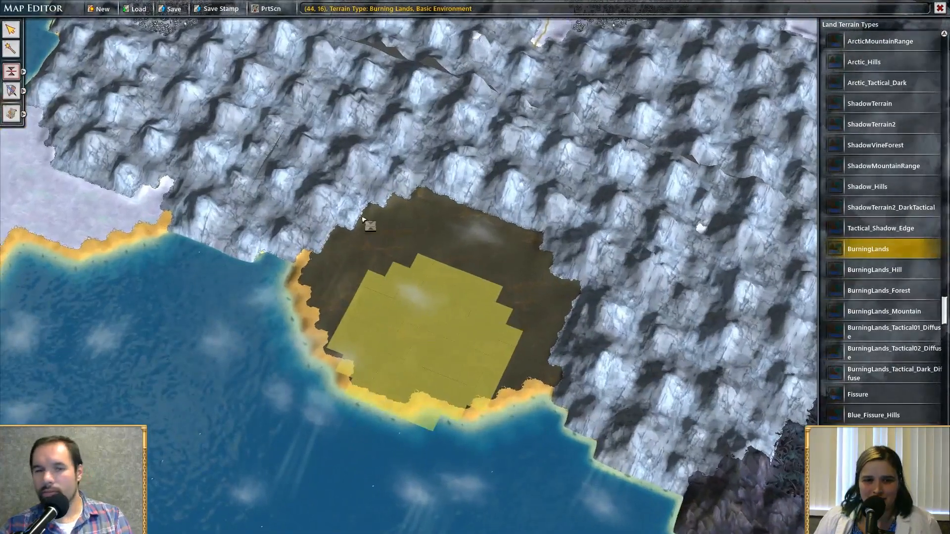
scroll(468, 274, up, 5)
scroll(464, 274, down, 5)
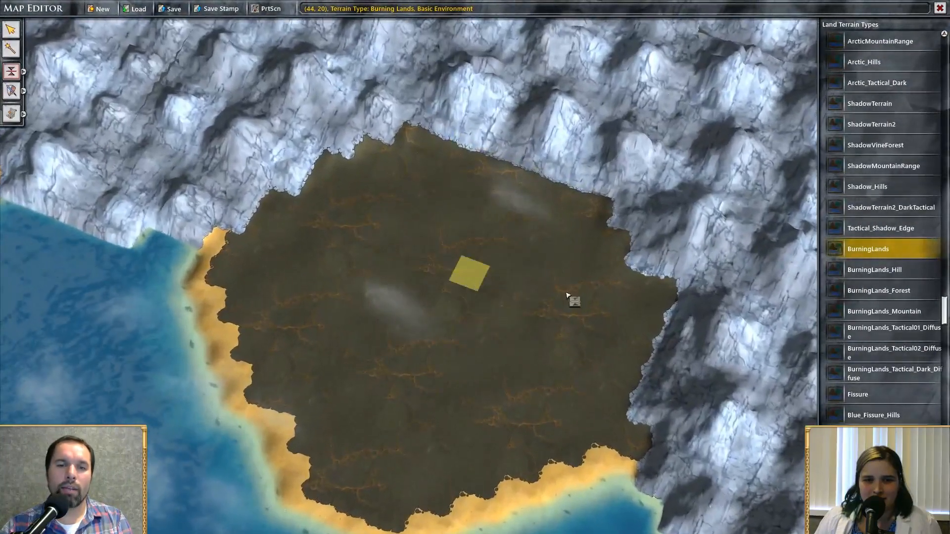
scroll(429, 270, up, 5)
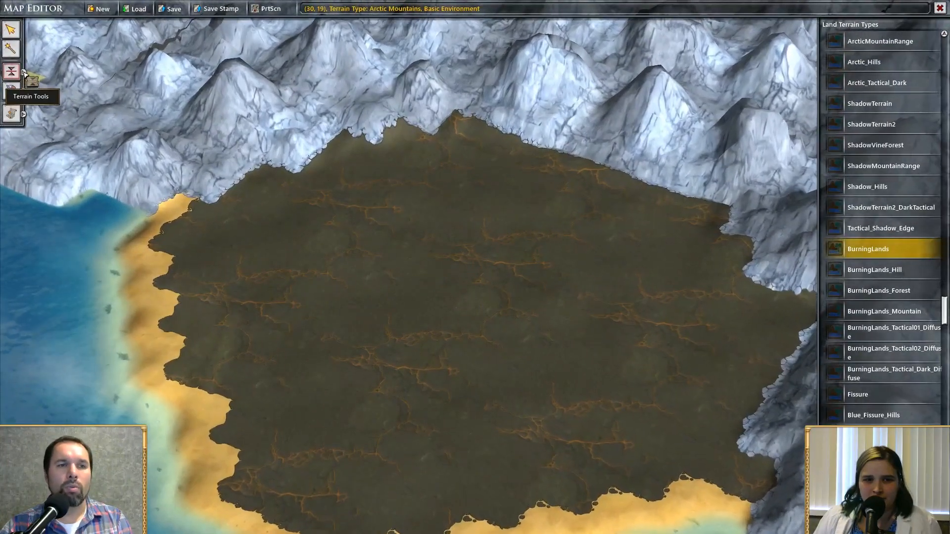
Try the Valcano stamp in the middle of the BurningLands area and inspect its crater up close
click(23, 72)
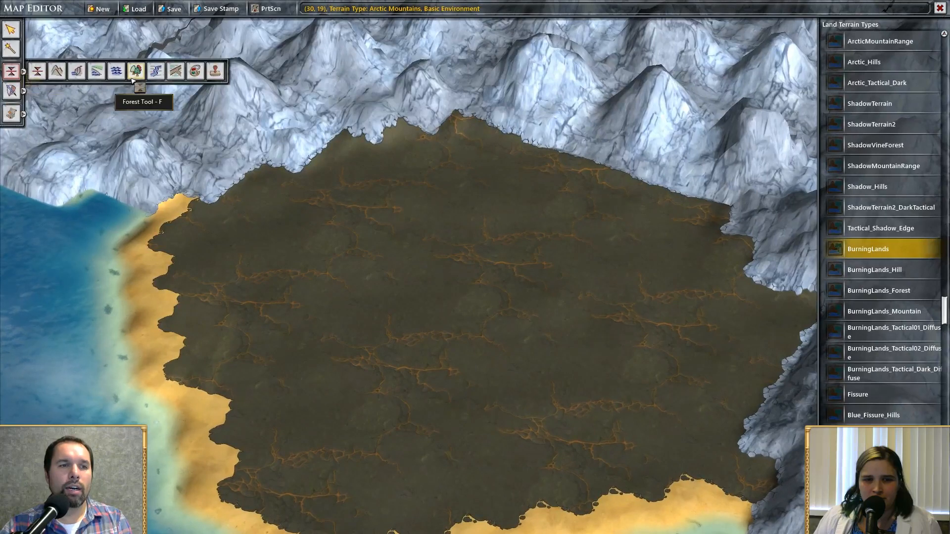
click(24, 92)
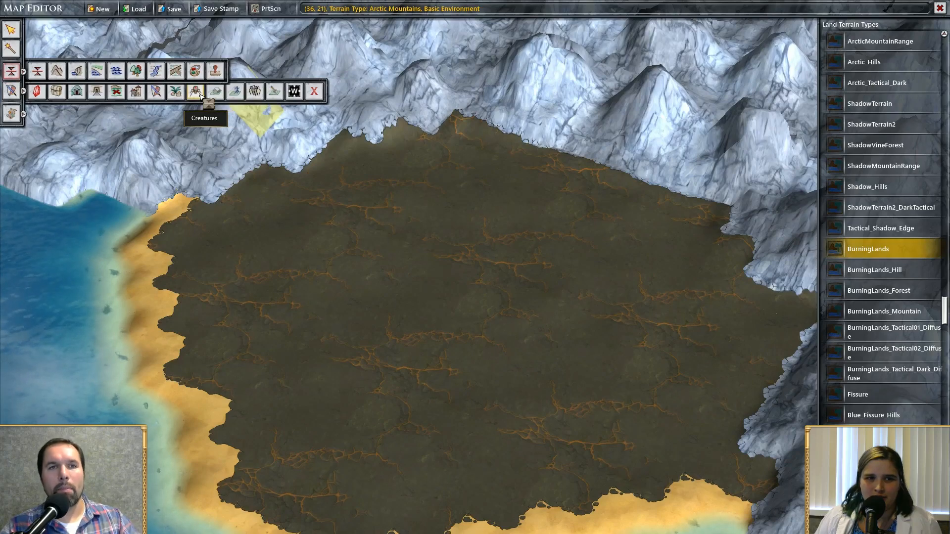
scroll(405, 219, down, 5)
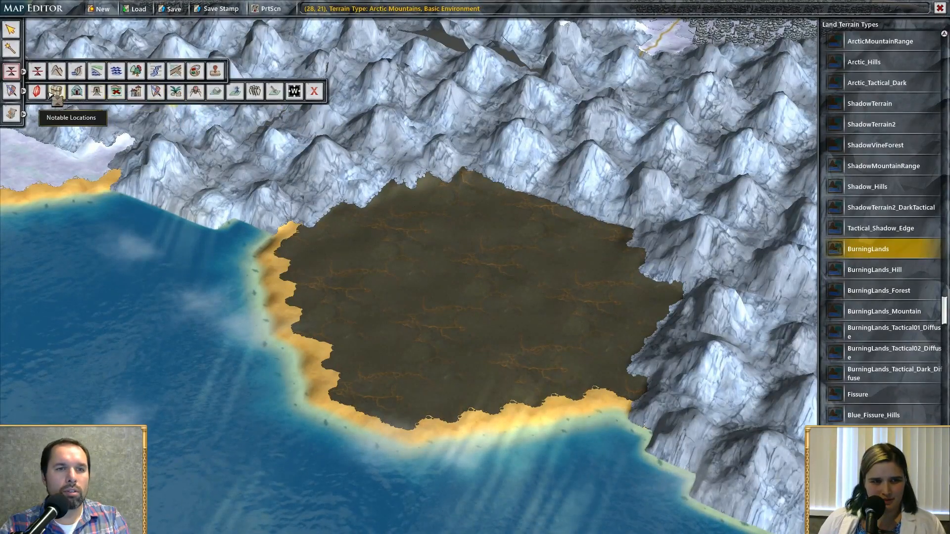
click(216, 72)
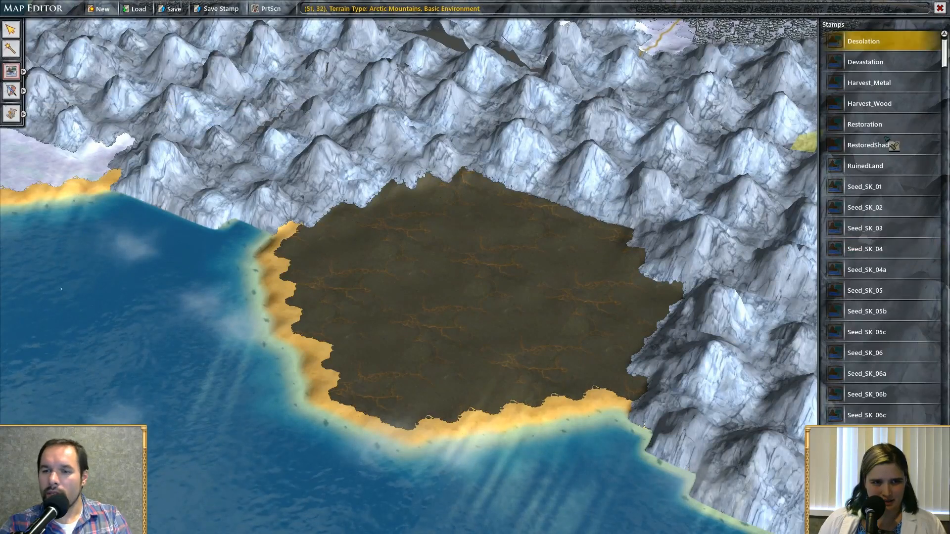
scroll(890, 133, down, 15)
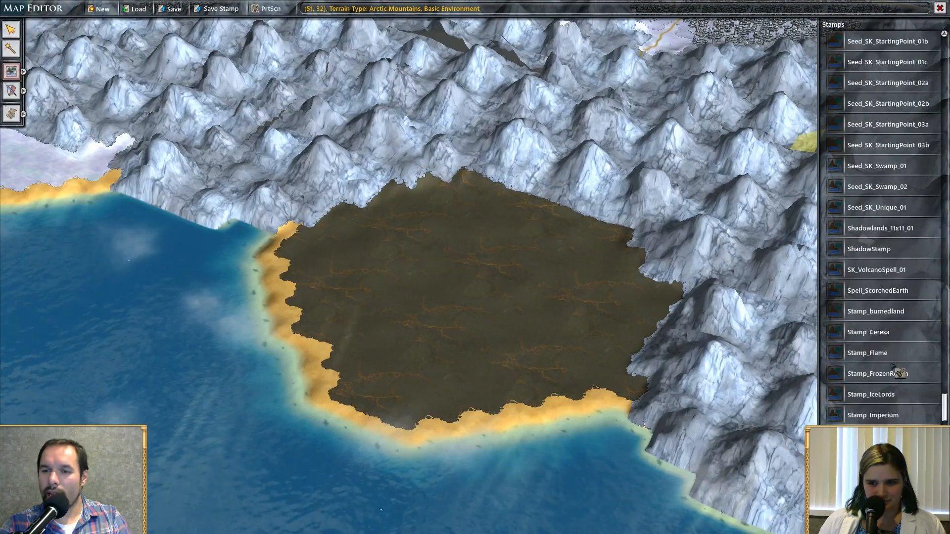
click(878, 353)
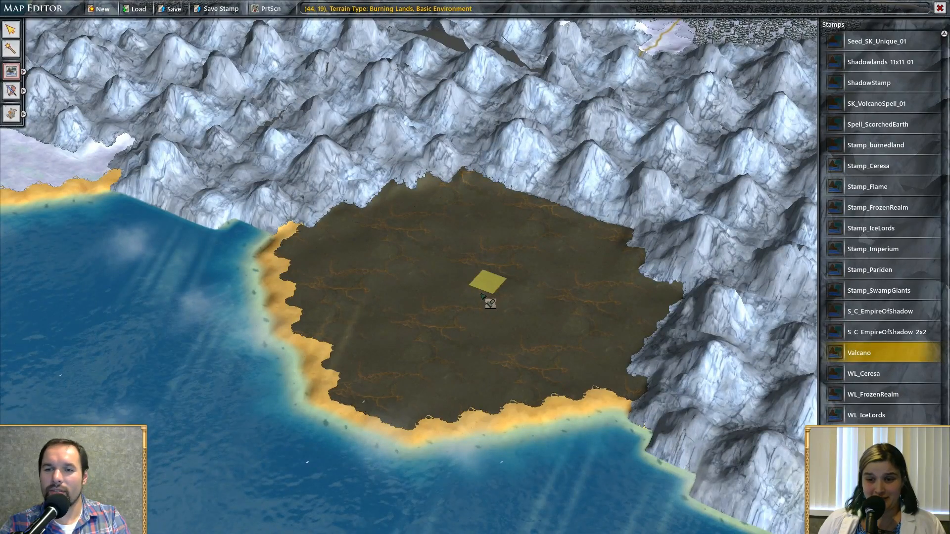
click(402, 281)
scroll(495, 267, up, 5)
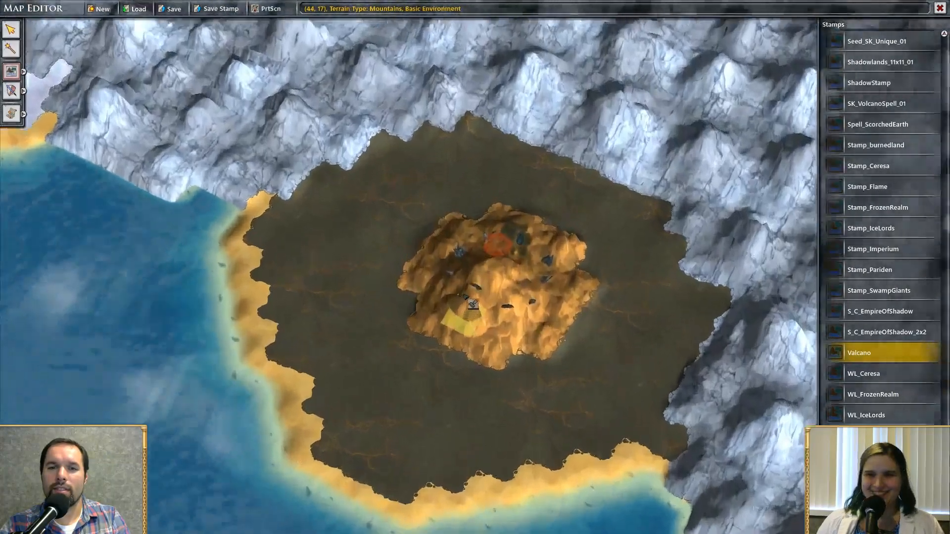
scroll(544, 254, up, 5)
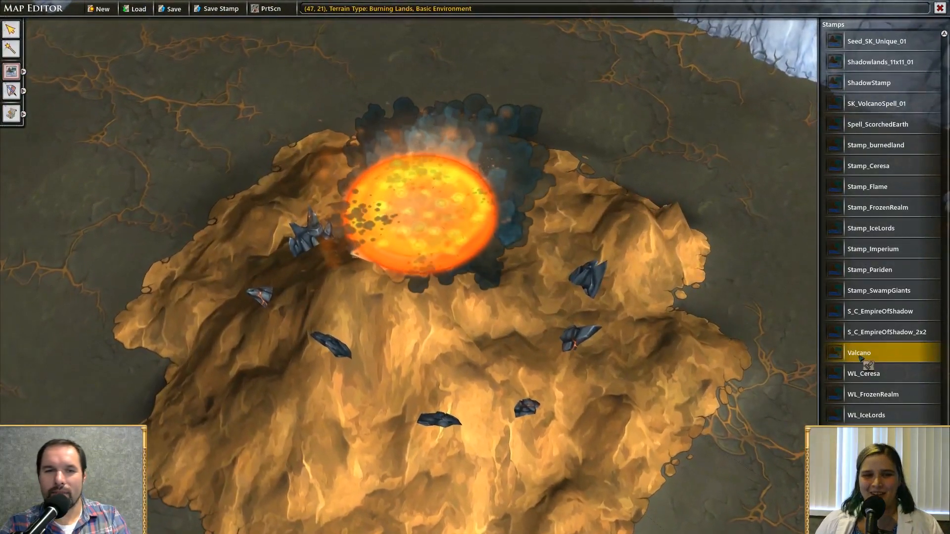
middle_drag(499, 369, 477, 337)
scroll(480, 340, down, 3)
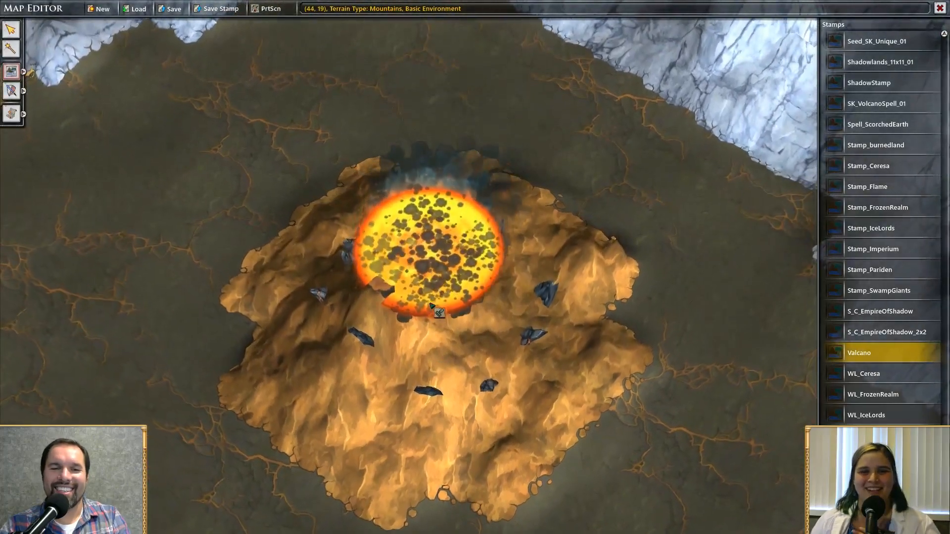
scroll(431, 304, down, 2)
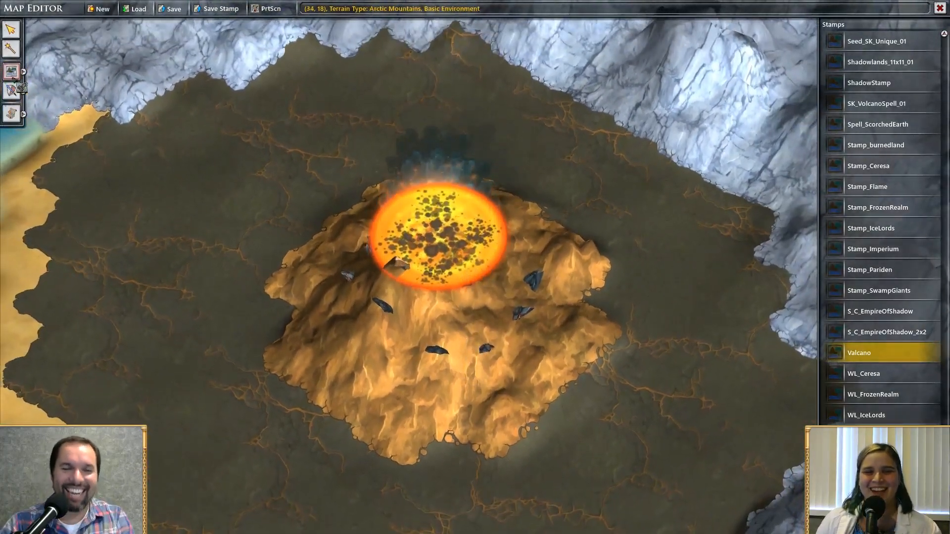
Clear the Valcano stamp's mountain terrain from the middle of the BurningLands area
click(11, 71)
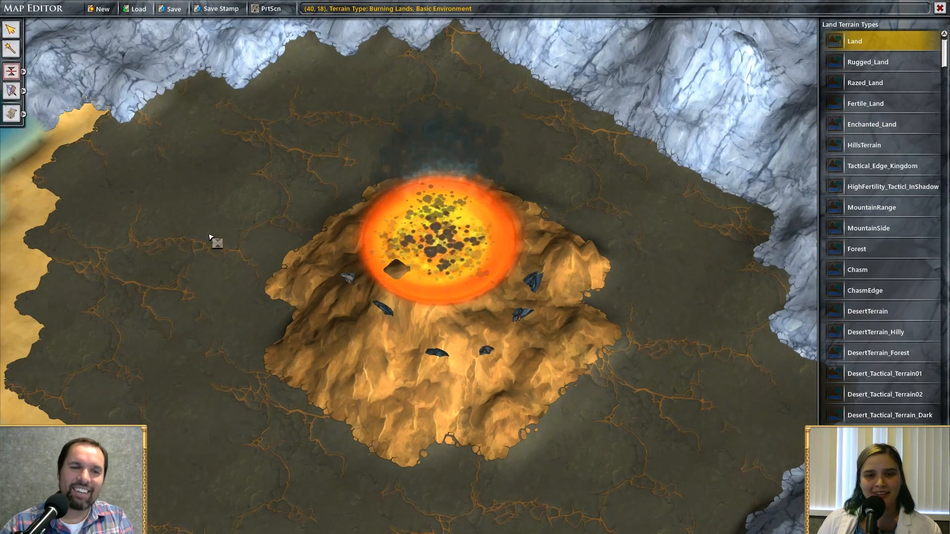
click(439, 353)
click(502, 324)
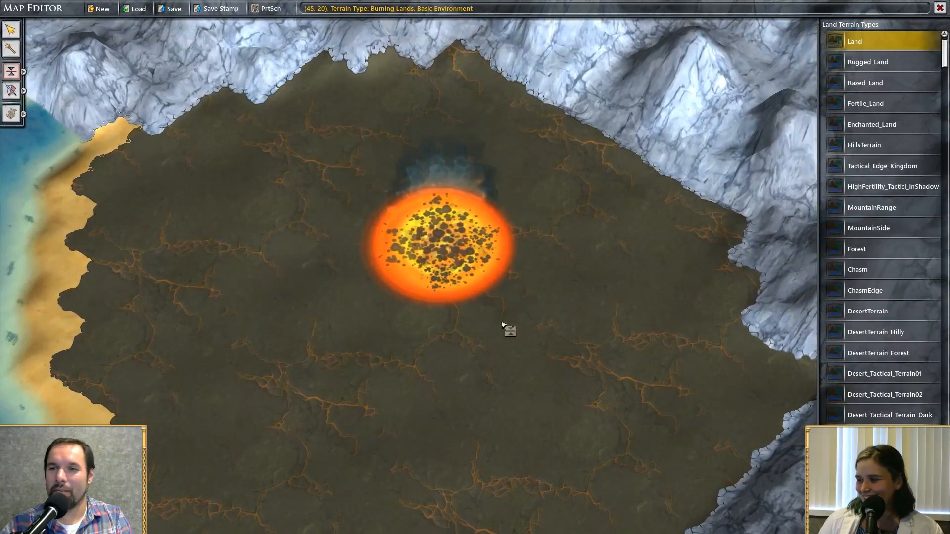
scroll(451, 269, up, 2)
scroll(867, 274, down, 2)
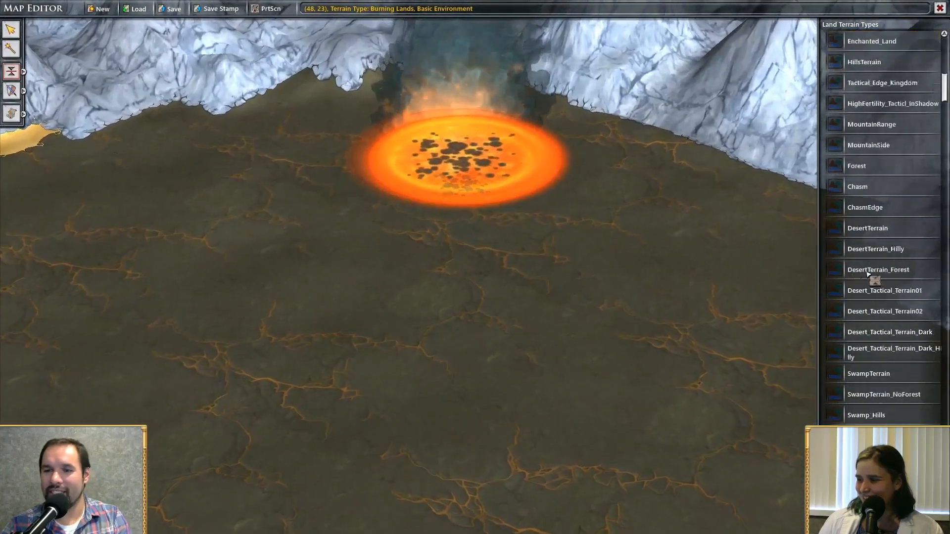
Look through the land terrain types for burning-lands and other volcanic variants
scroll(870, 277, down, 13)
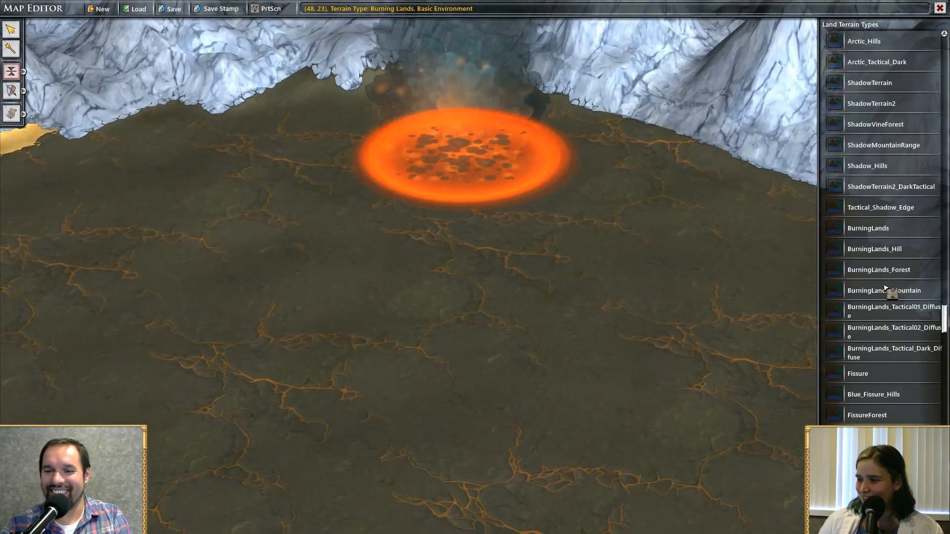
scroll(885, 289, down, 4)
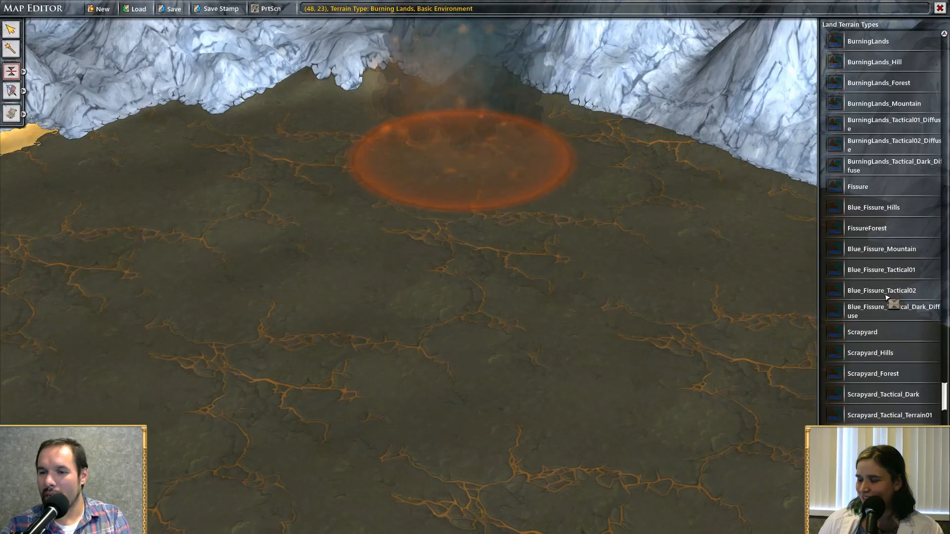
scroll(885, 297, down, 3)
scroll(886, 298, down, 3)
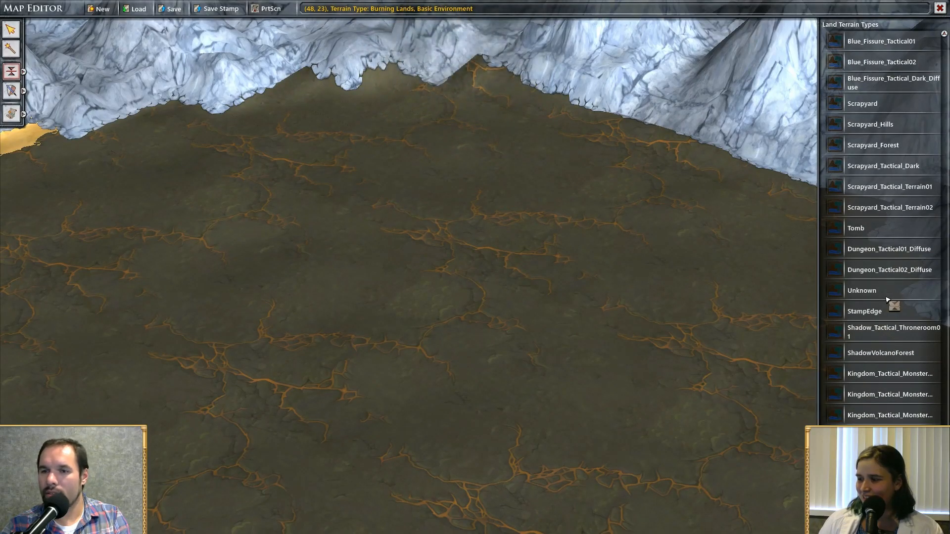
scroll(887, 299, up, 3)
scroll(887, 299, up, 3)
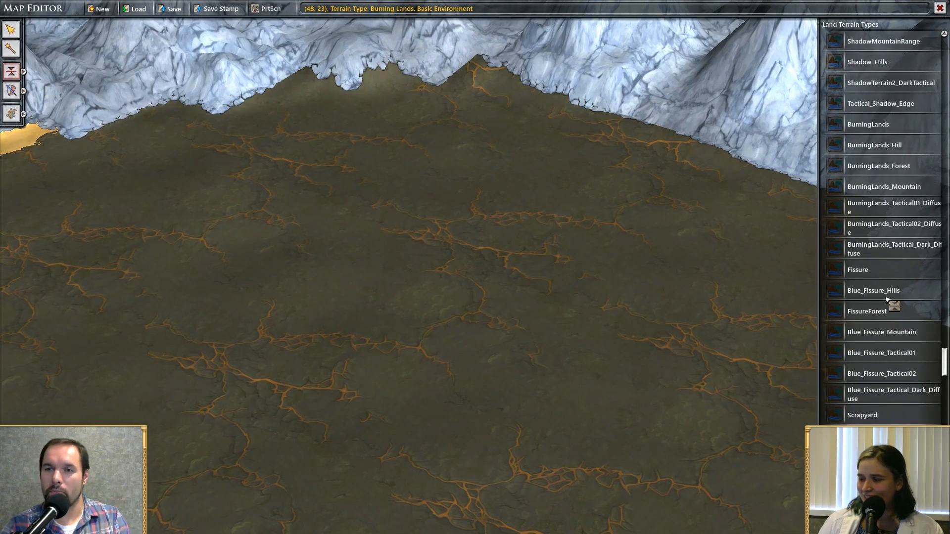
scroll(888, 301, up, 7)
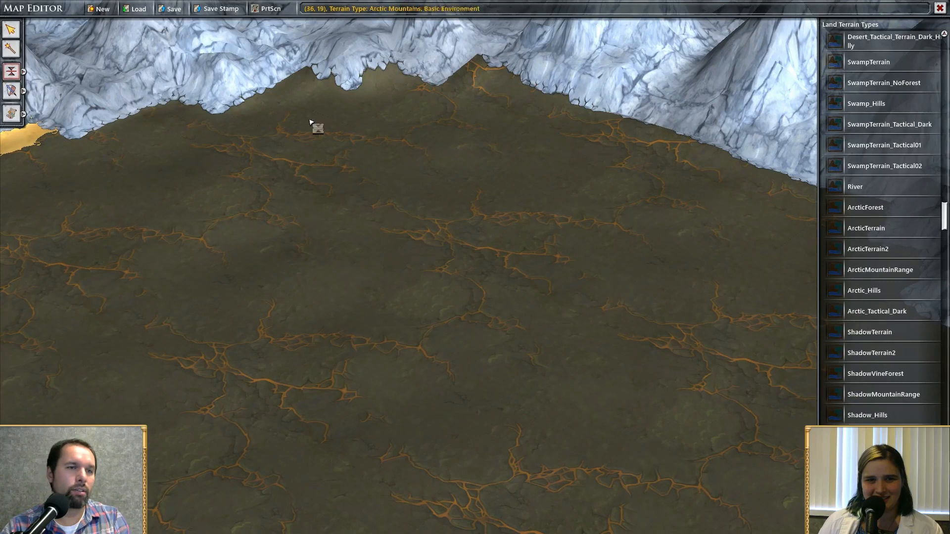
Place the SK_VolcanoSpell_01 stamp in the middle of the BurningLands area and inspect the volcano up close
click(24, 72)
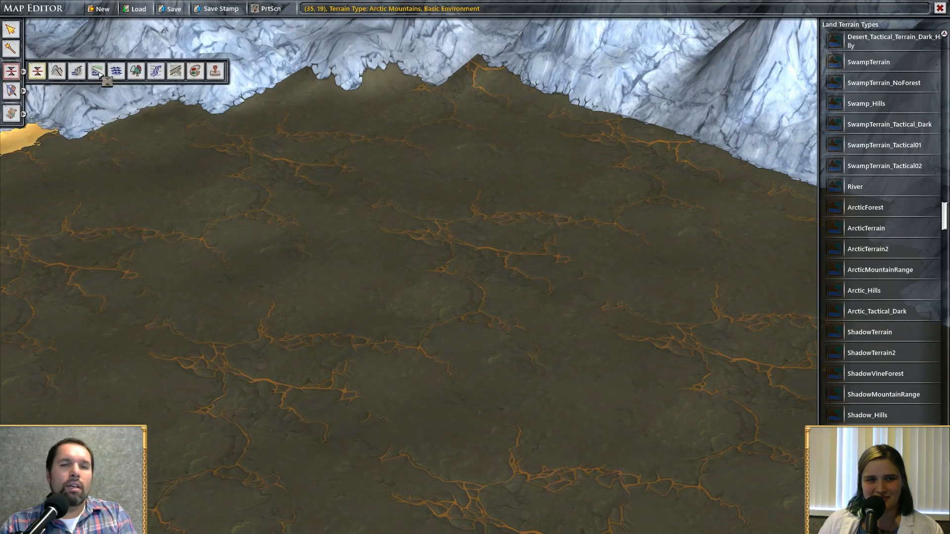
click(215, 71)
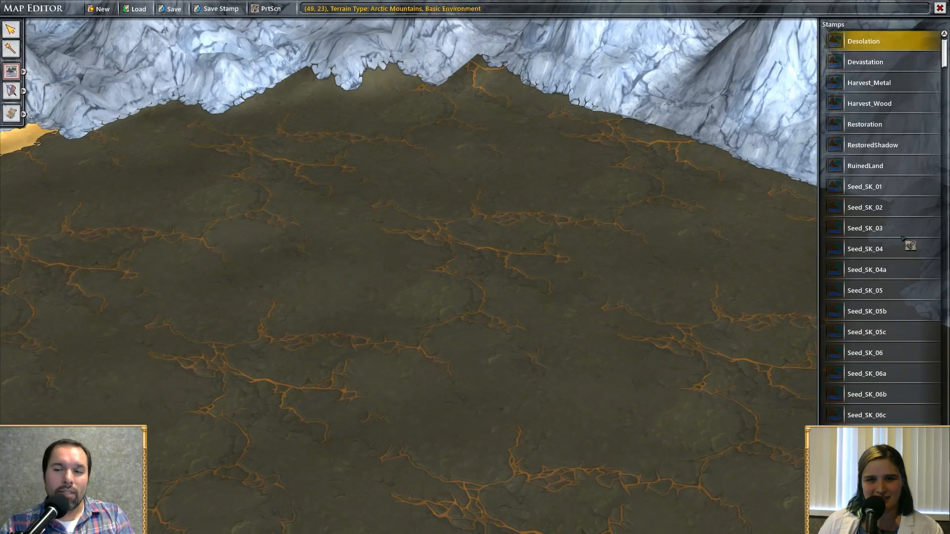
scroll(902, 237, down, 10)
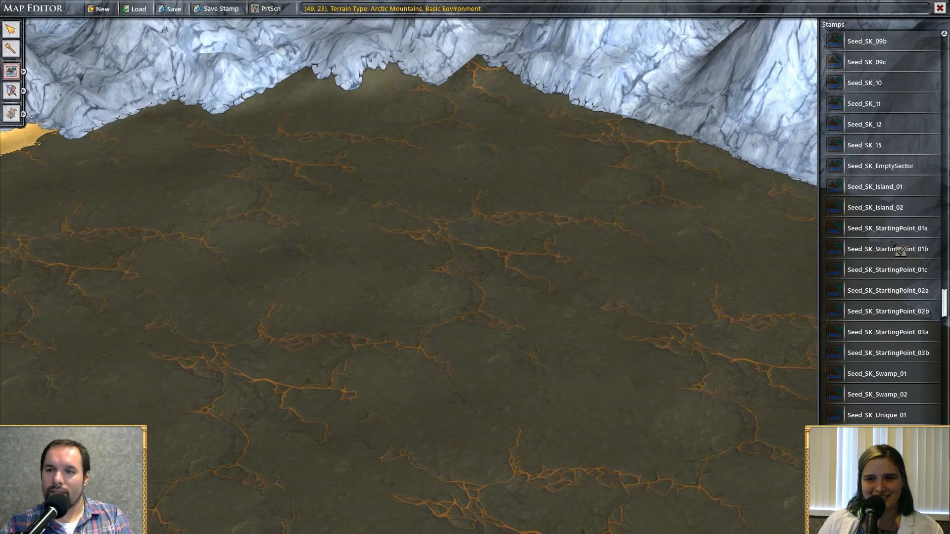
scroll(899, 250, down, 3)
scroll(898, 250, down, 3)
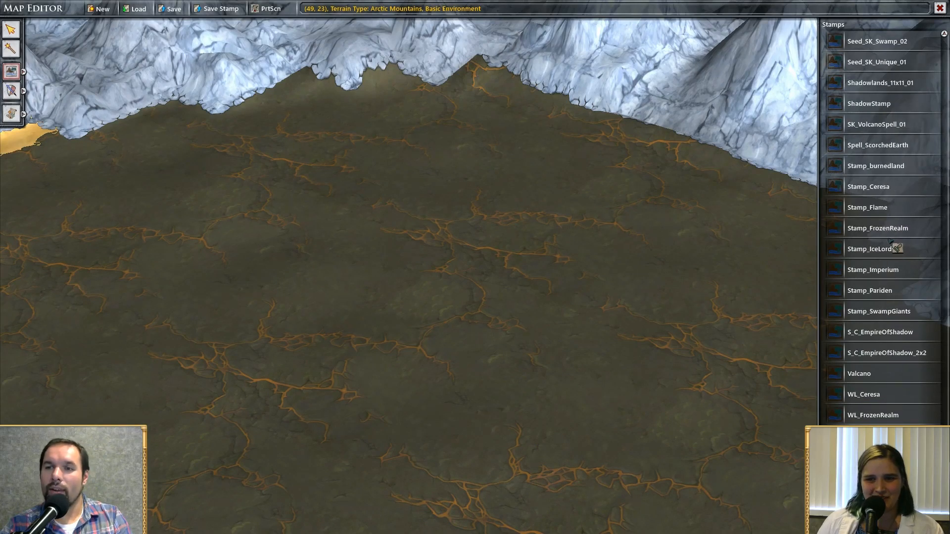
click(896, 127)
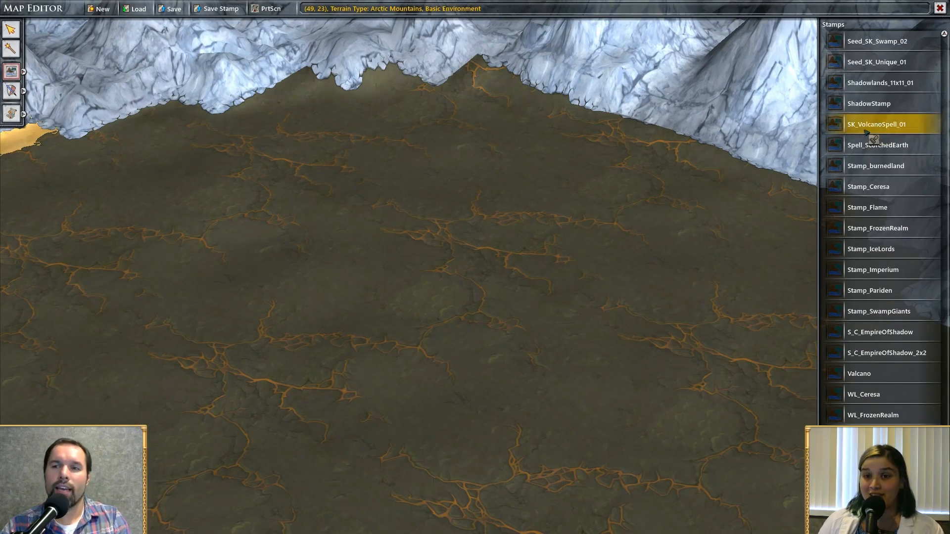
scroll(384, 282, down, 5)
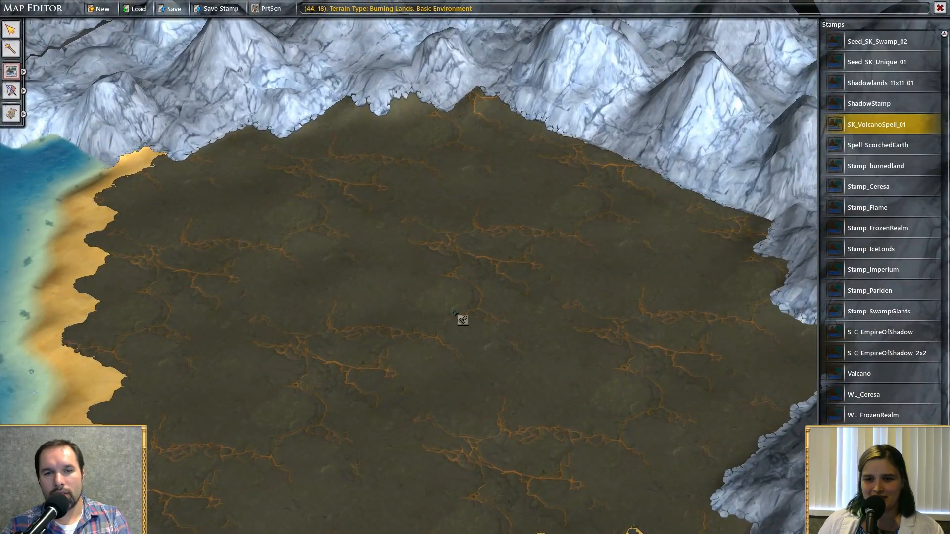
click(509, 308)
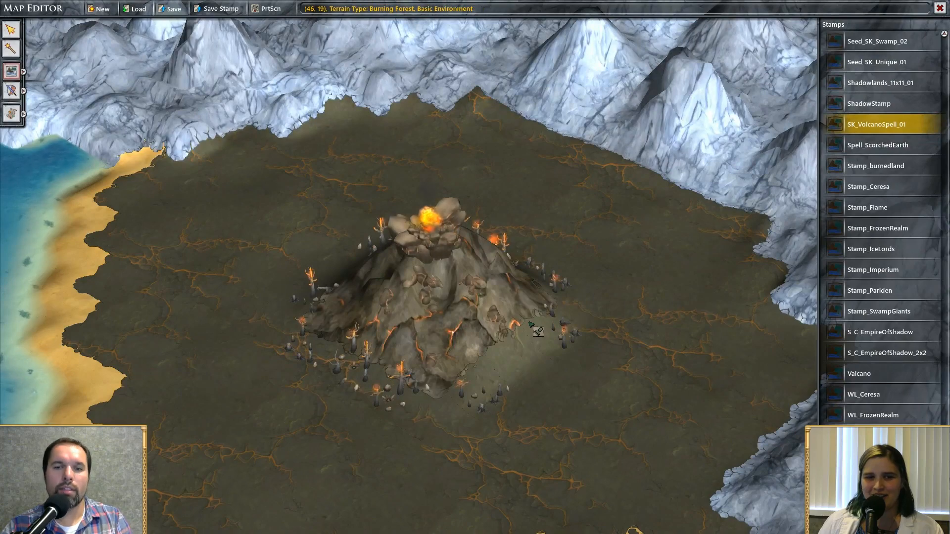
scroll(482, 374, up, 5)
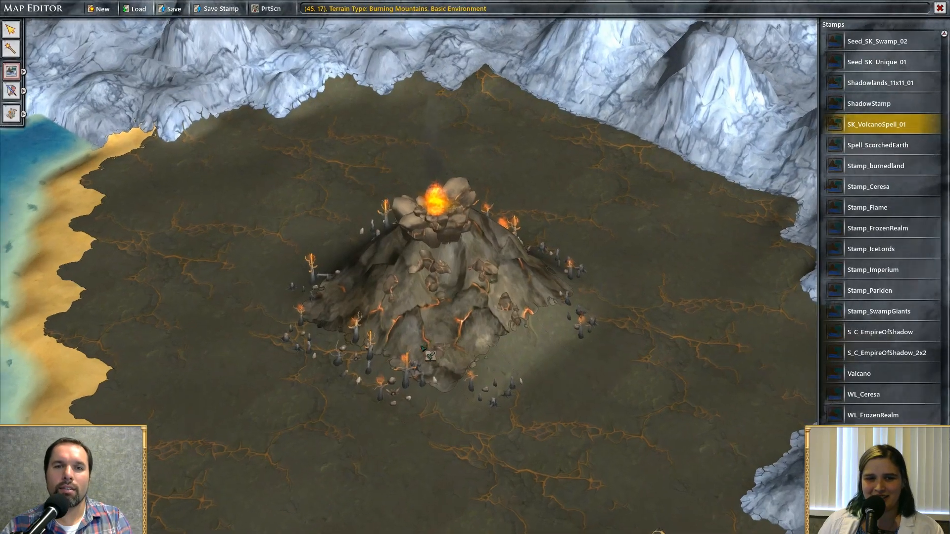
scroll(427, 349, down, 4)
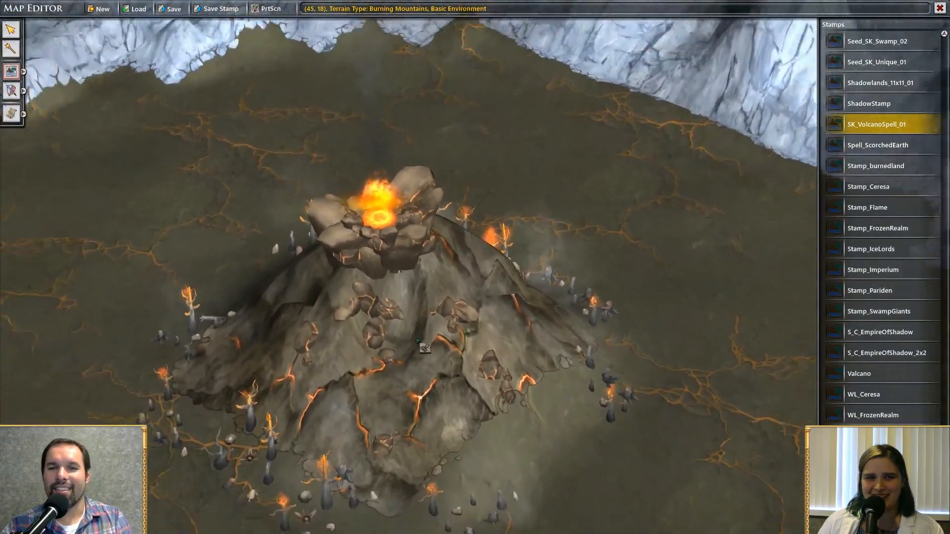
scroll(495, 371, up, 3)
scroll(548, 366, down, 3)
Paint burning forest around the southern, eastern and southwestern foot of the volcano
right_drag(548, 366, 296, 349)
key(Escape)
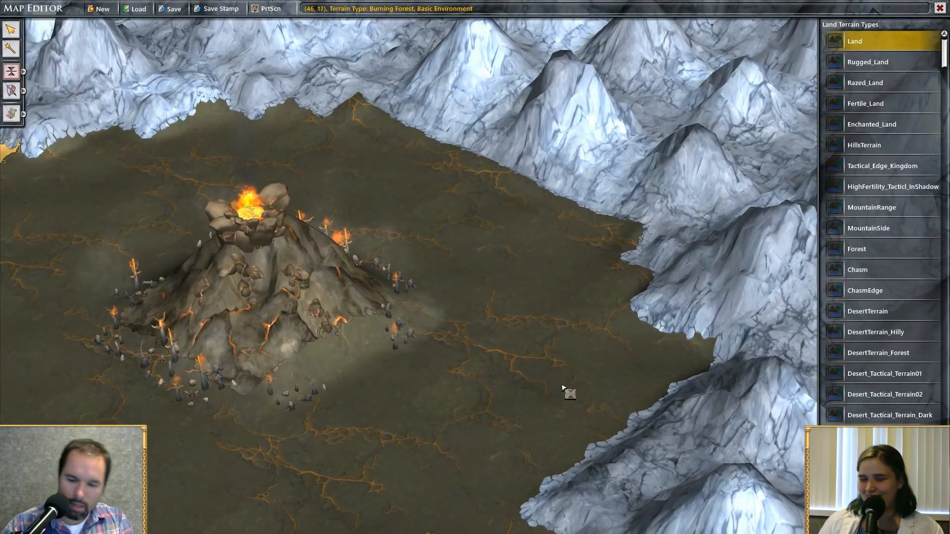
scroll(411, 384, down, 2)
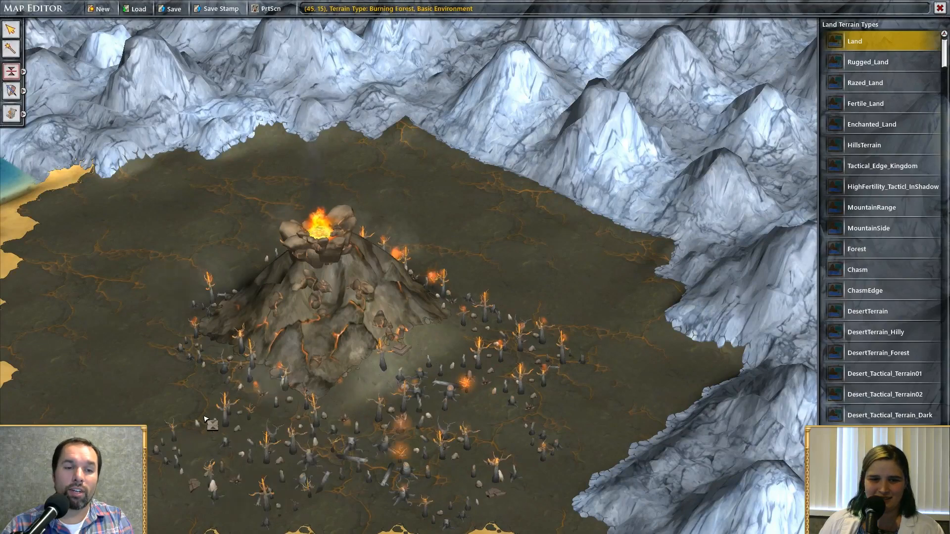
drag(145, 264, 263, 298)
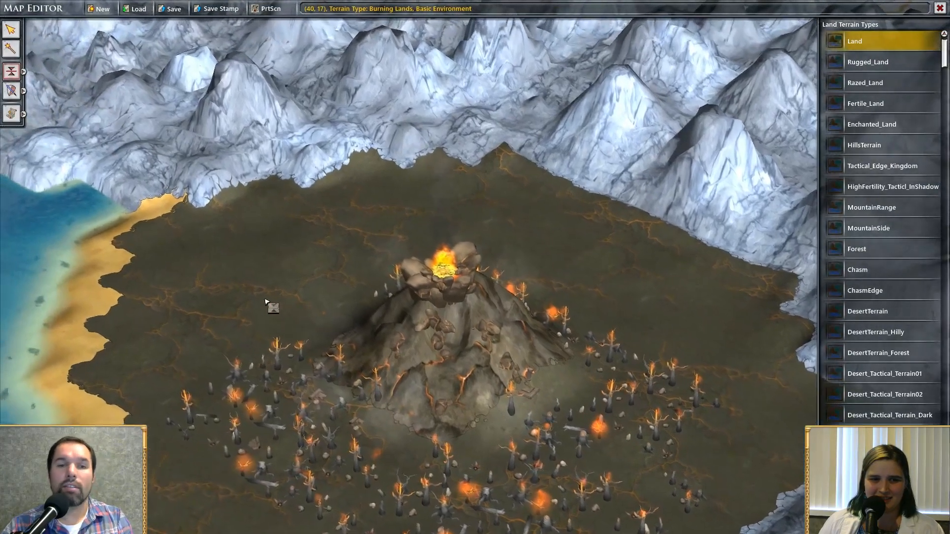
Continue the burning forest around the northwestern, northern and northeastern sides of the volcano to ring it
click(265, 301)
scroll(552, 223, down, 2)
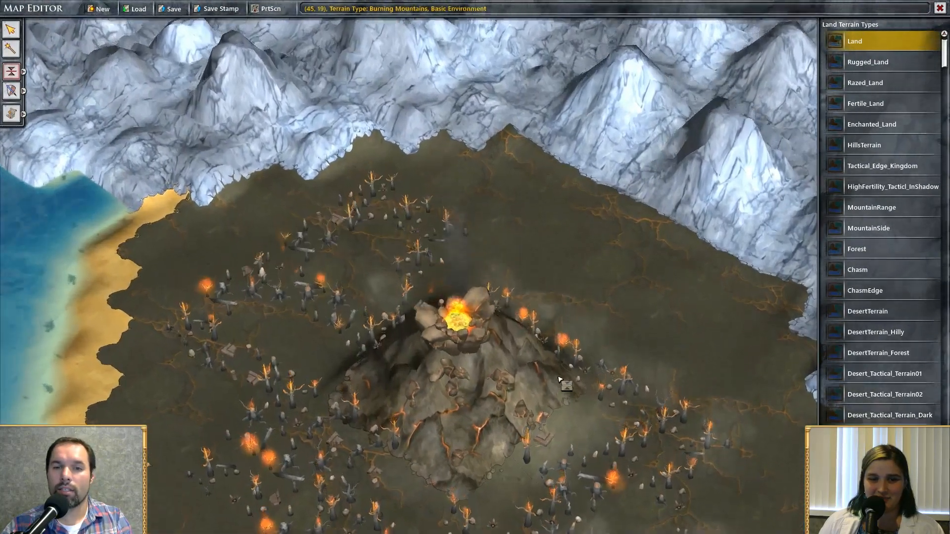
scroll(561, 302, up, 3)
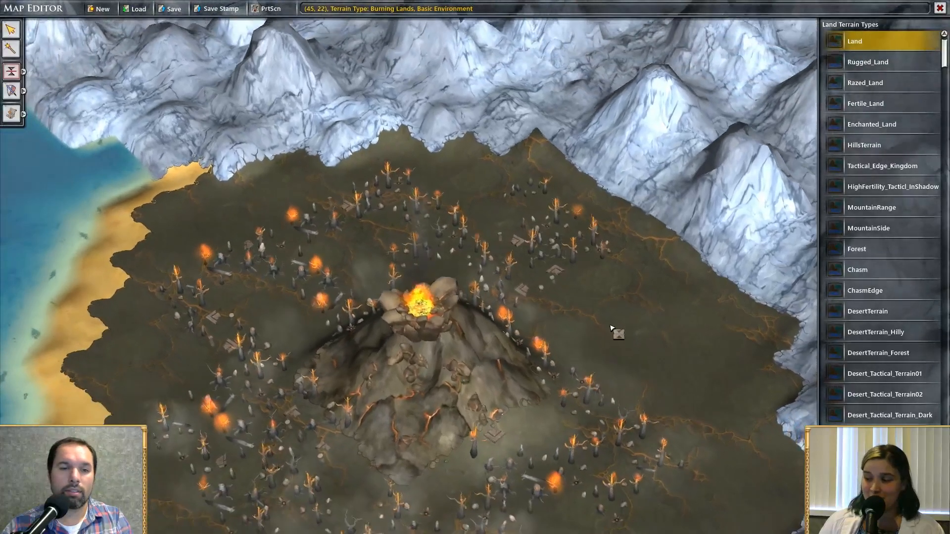
scroll(210, 314, down, 2)
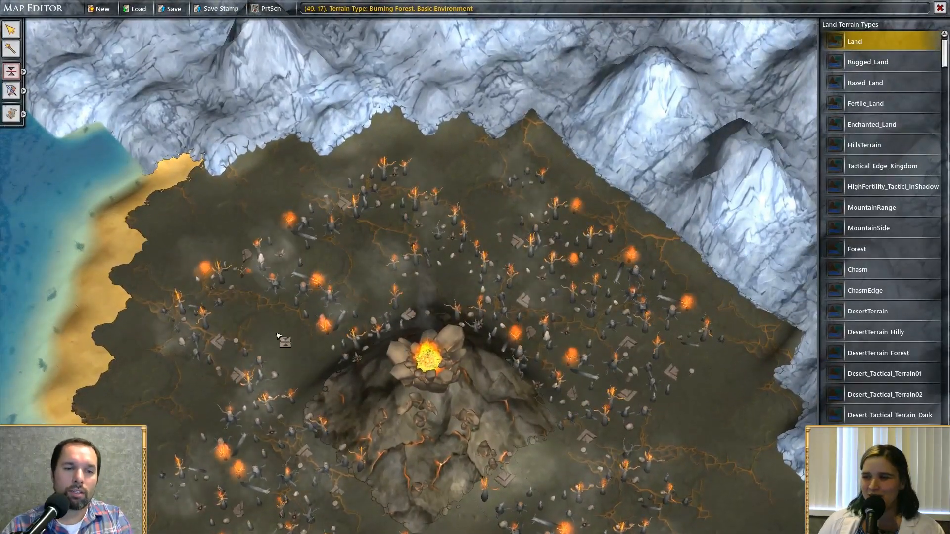
scroll(257, 418, up, 3)
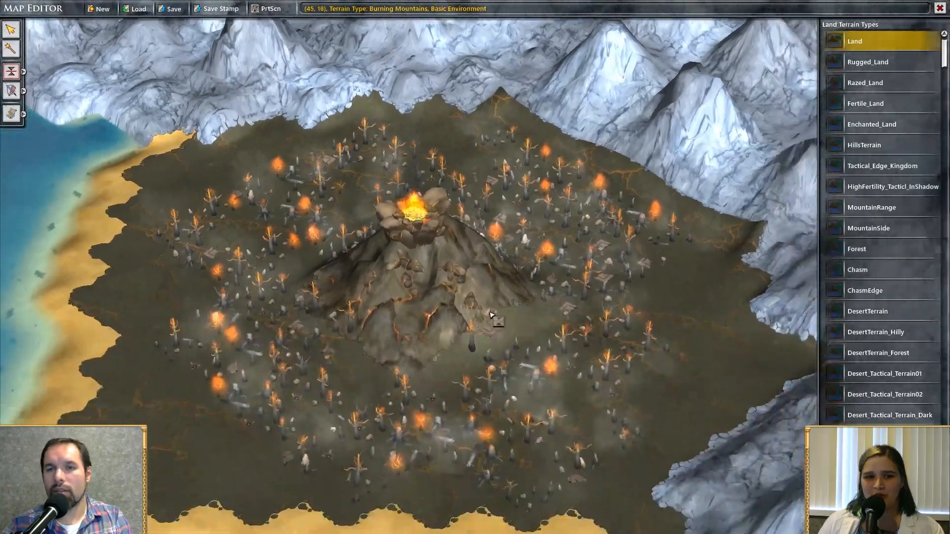
scroll(491, 314, down, 3)
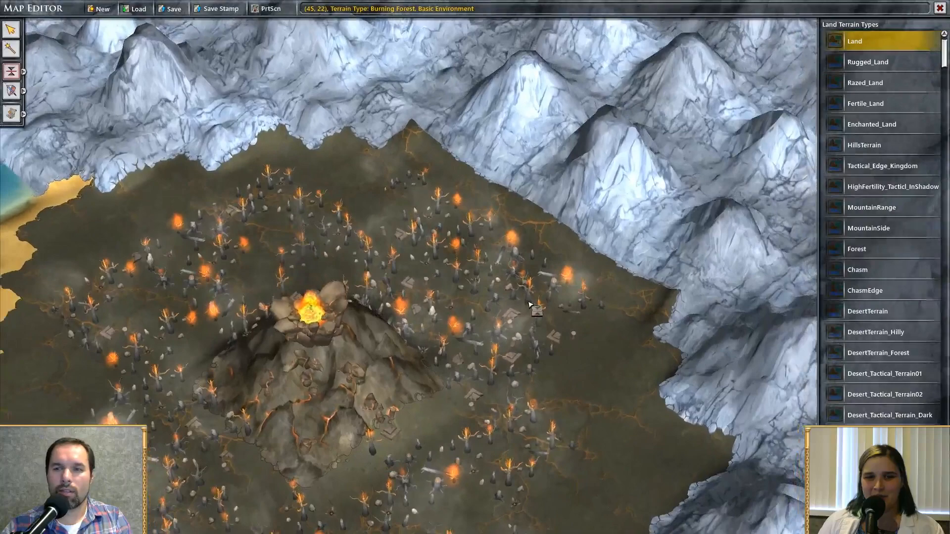
Paint BurningLands_Mountain terrain over the beach along the western coast of the burning lands
scroll(529, 304, up, 4)
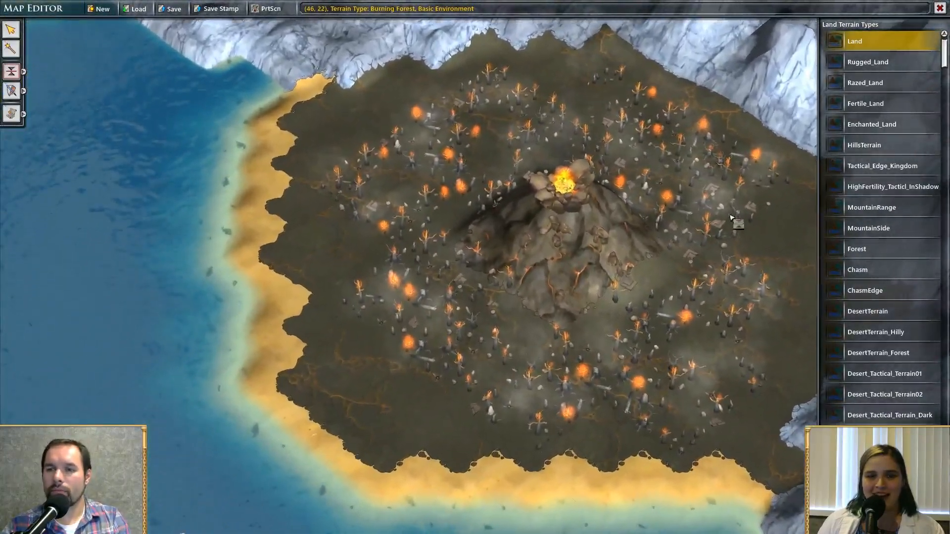
scroll(905, 215, down, 4)
scroll(904, 215, down, 2)
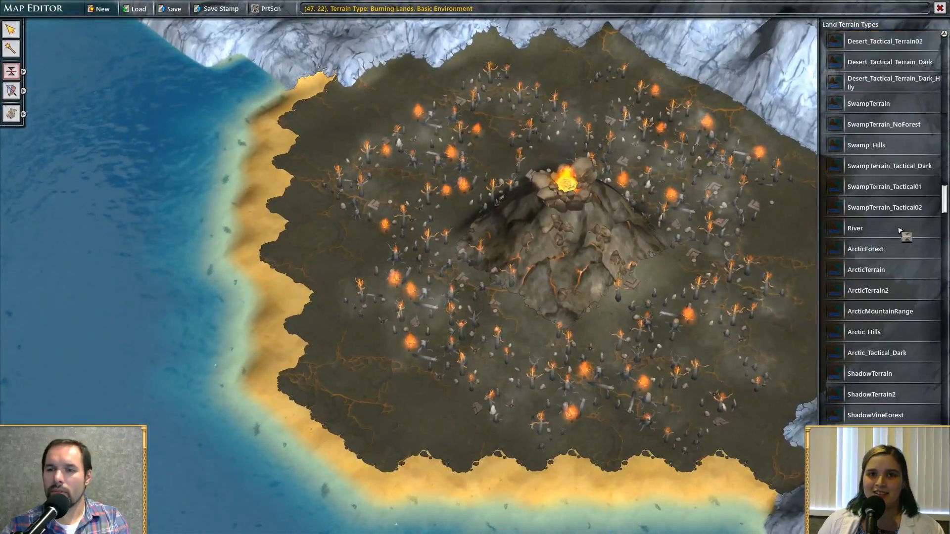
scroll(897, 261, down, 2)
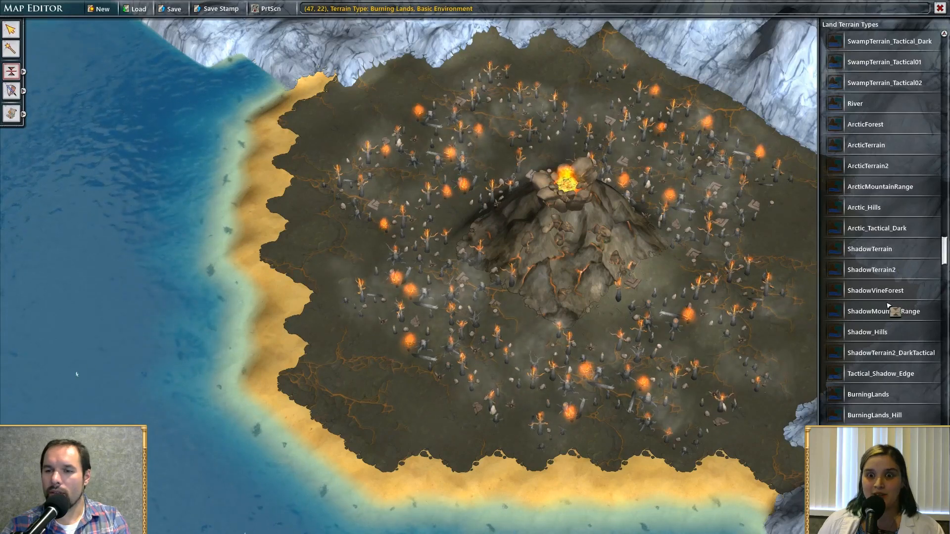
scroll(873, 368, down, 1)
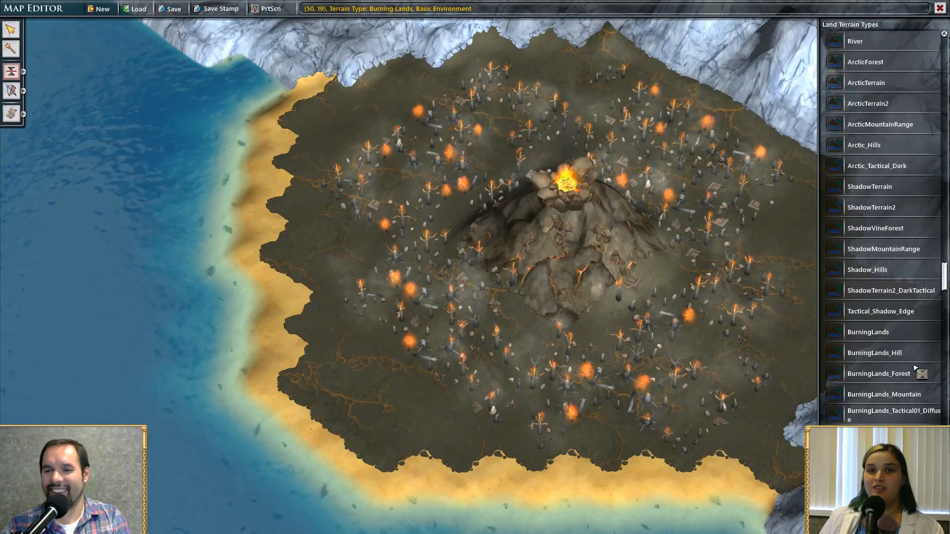
click(910, 394)
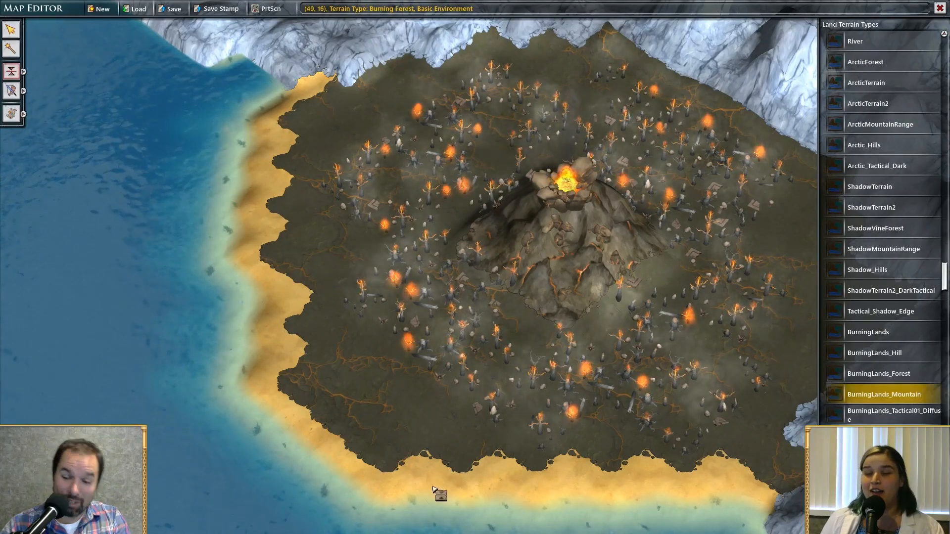
click(236, 319)
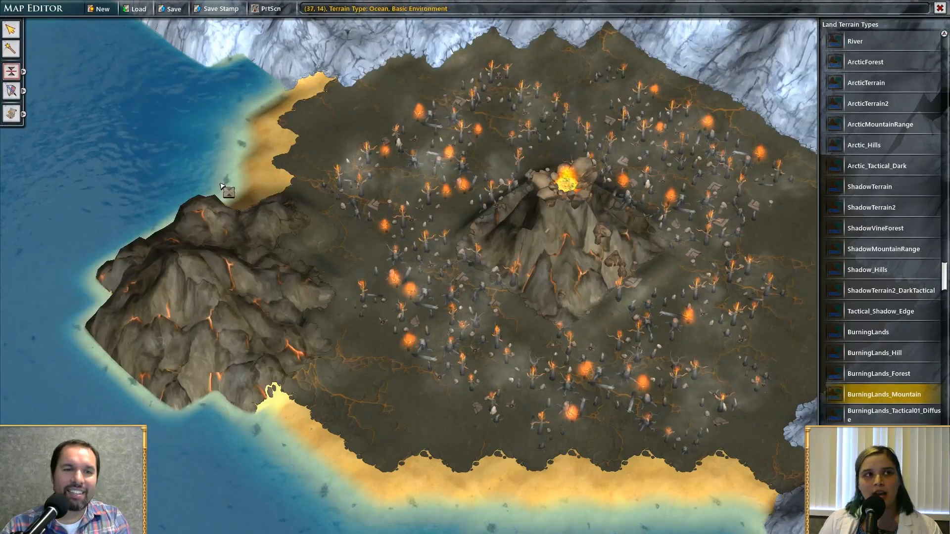
right_drag(201, 190, 270, 322)
click(269, 253)
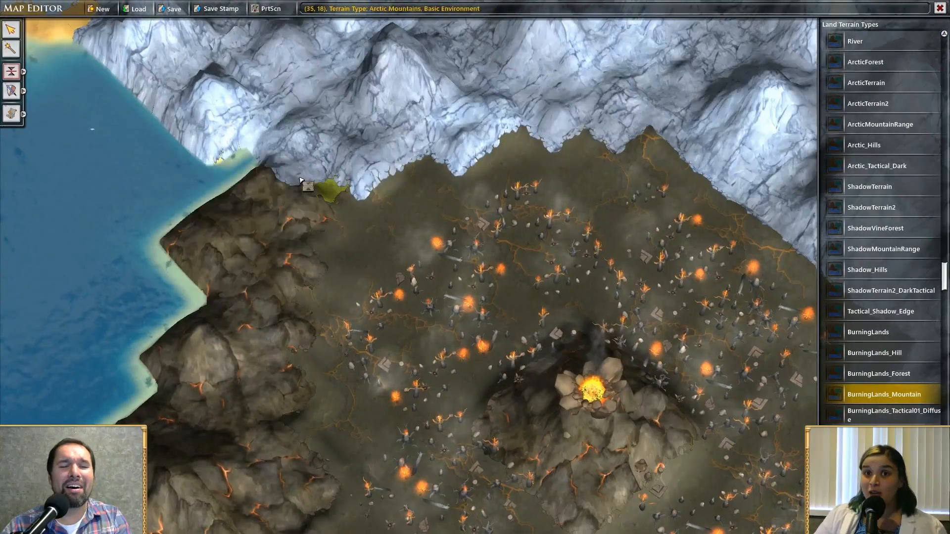
Extend the burning mountains from the northwestern coast along the northern edge of the burning lands, covering the leftover grassland patch
click(314, 203)
scroll(315, 198, down, 3)
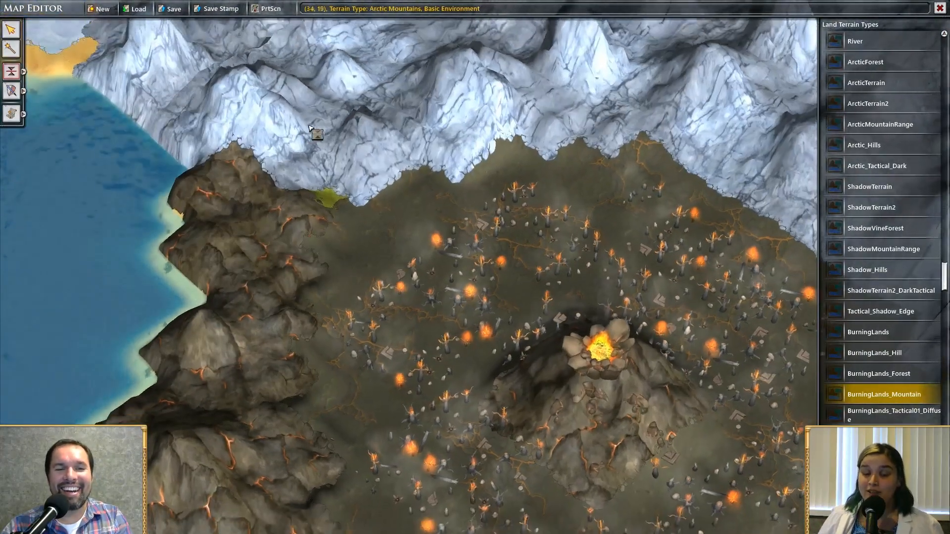
scroll(338, 272, up, 3)
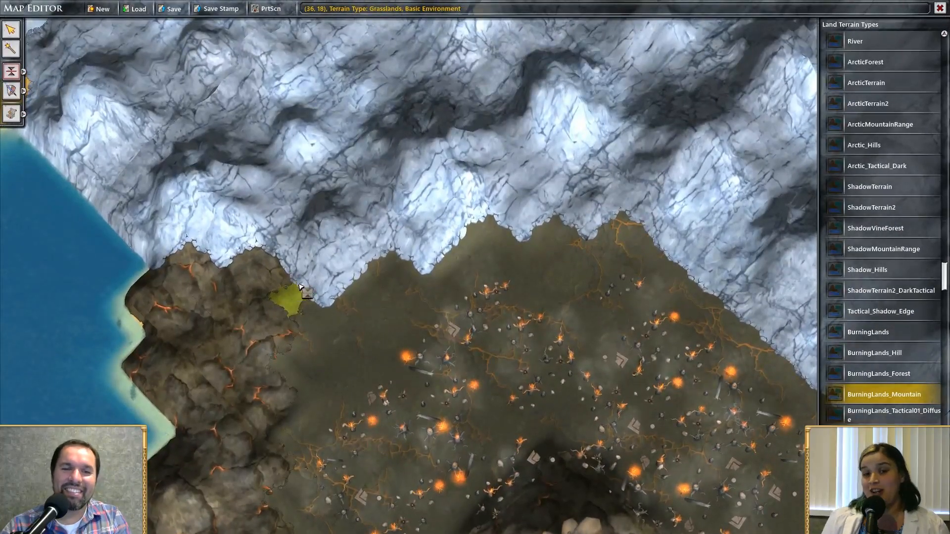
mouse_move(301, 287)
mouse_down()
mouse_move(346, 276)
mouse_move(393, 228)
mouse_up()
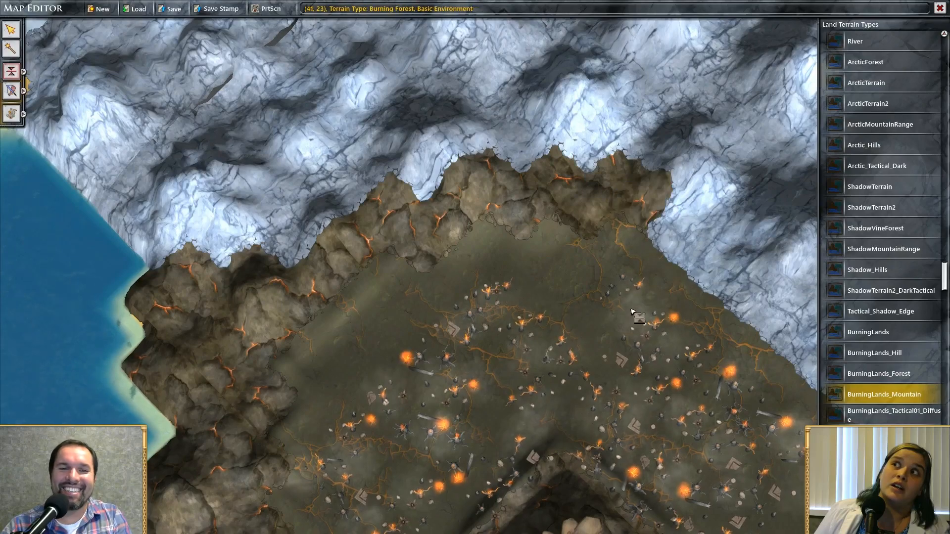
scroll(632, 311, up, 5)
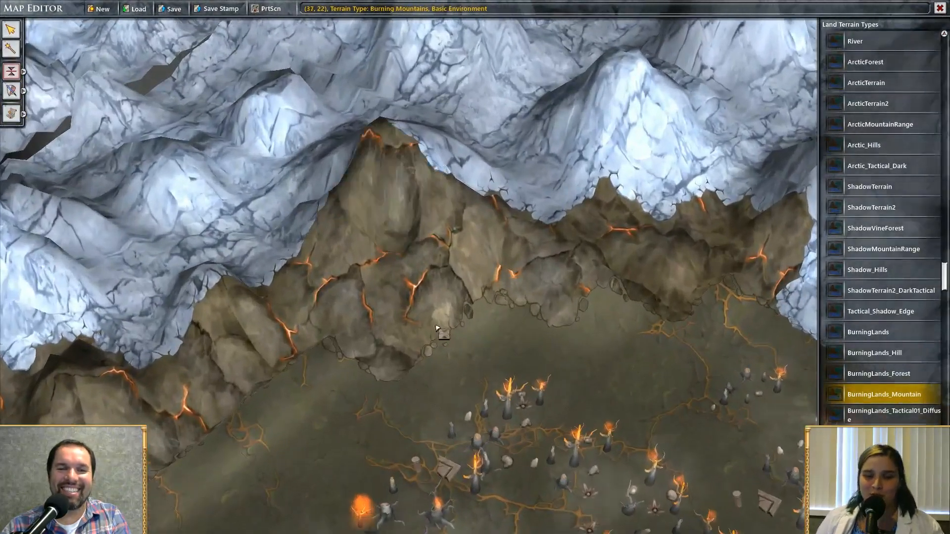
scroll(435, 327, down, 5)
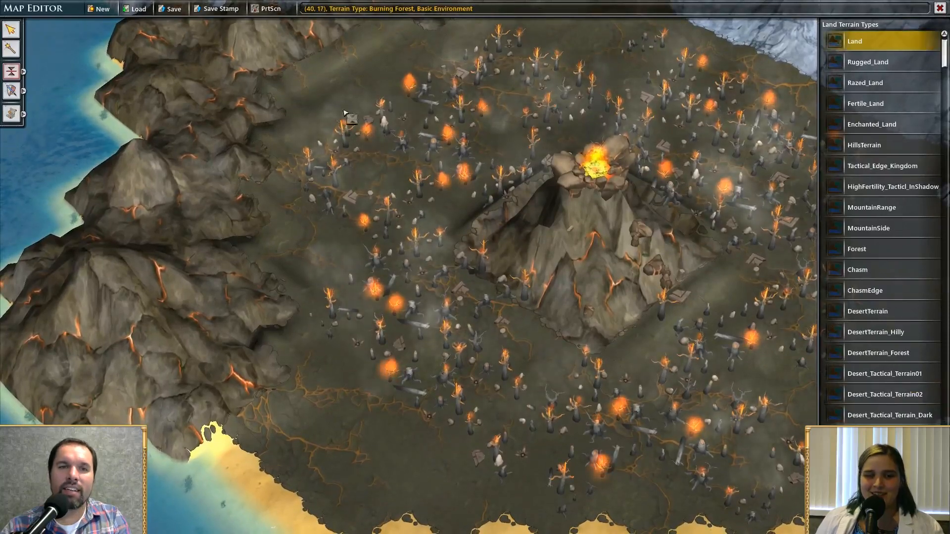
Paint more burning forest northwest and north of the volcano, filling the ground up to the burning mountains
scroll(318, 84, up, 2)
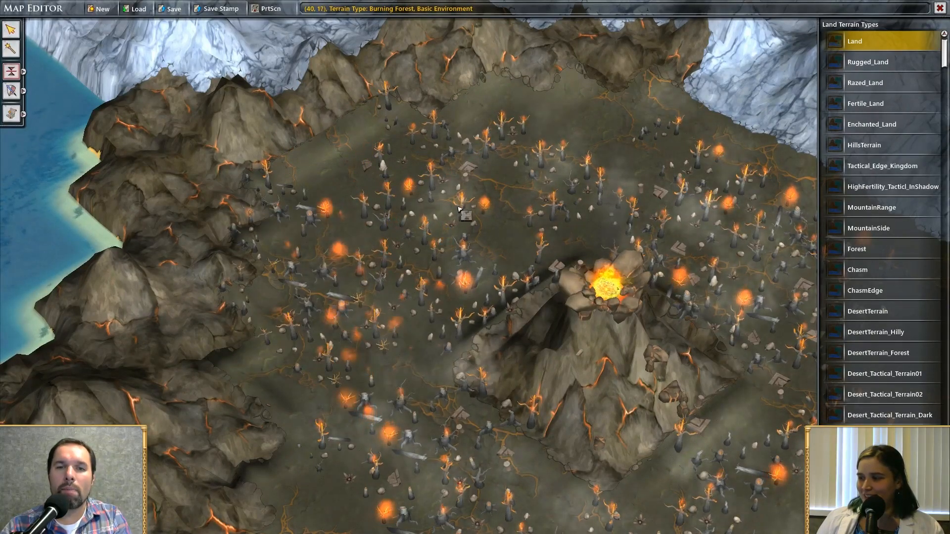
scroll(459, 209, up, 3)
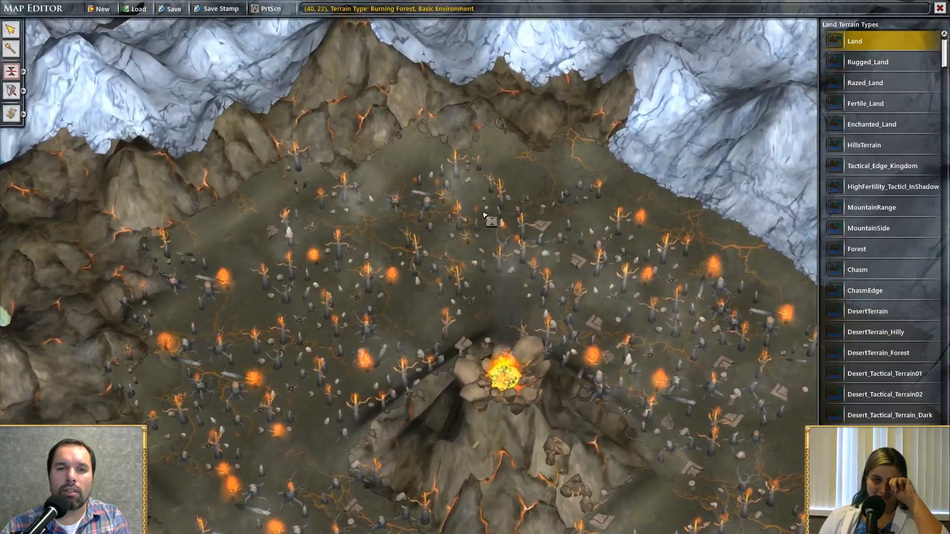
key(Down)
key(Right)
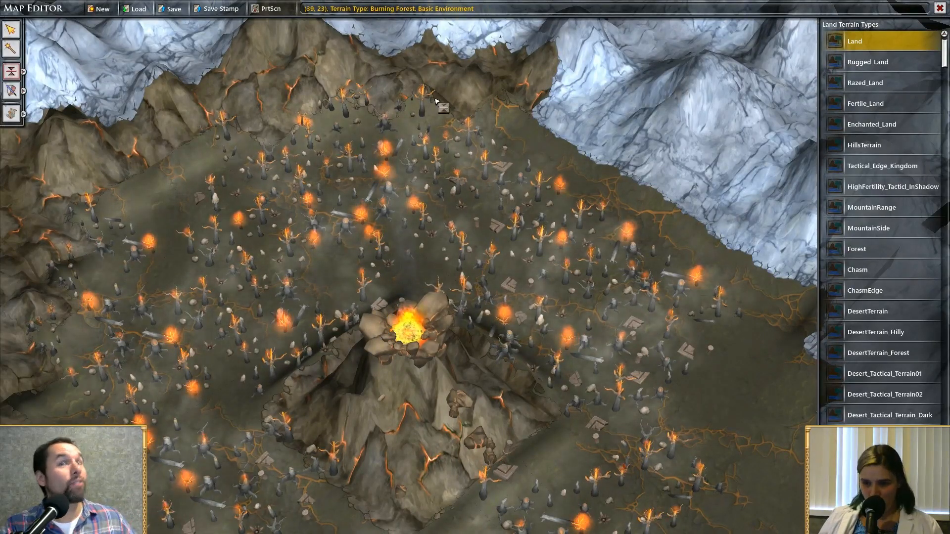
scroll(444, 127, down, 2)
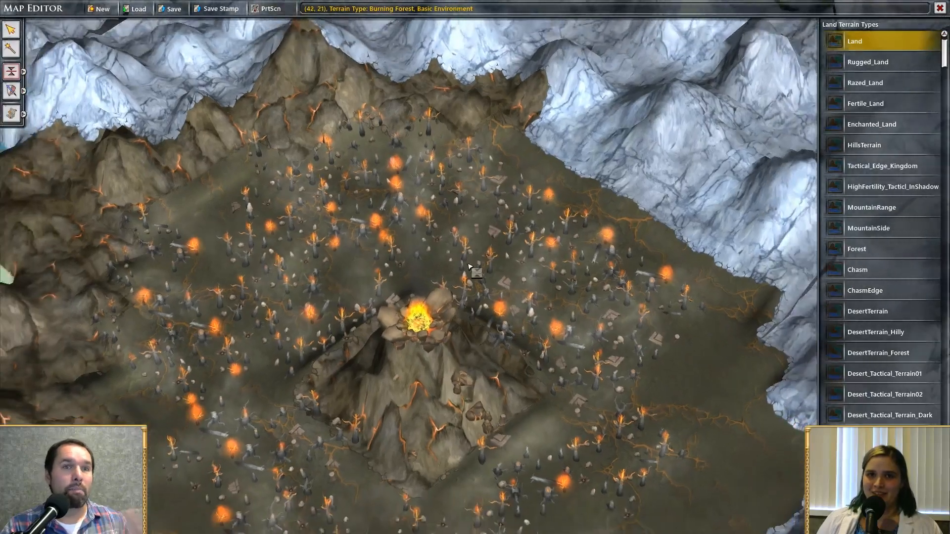
right_drag(355, 235, 506, 251)
key(Right)
key(Down)
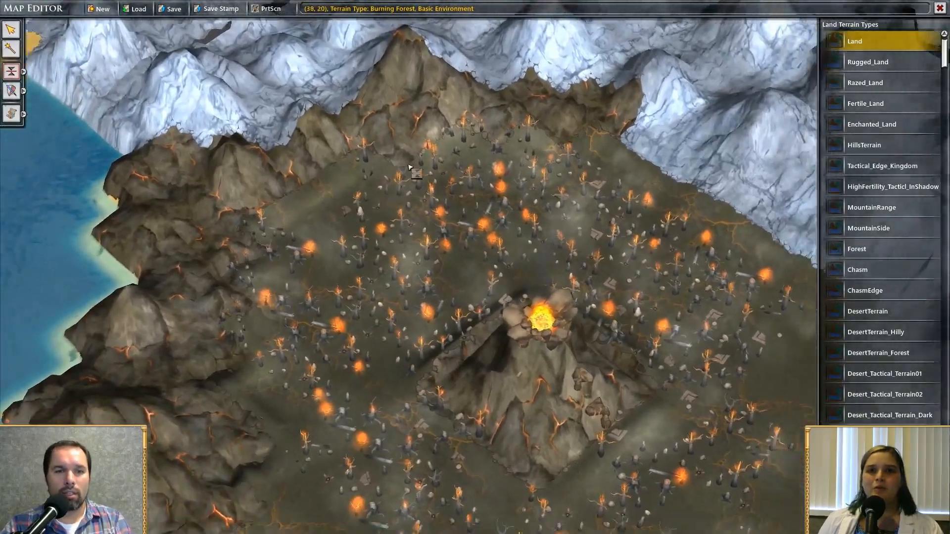
key(Left)
scroll(398, 354, up, 3)
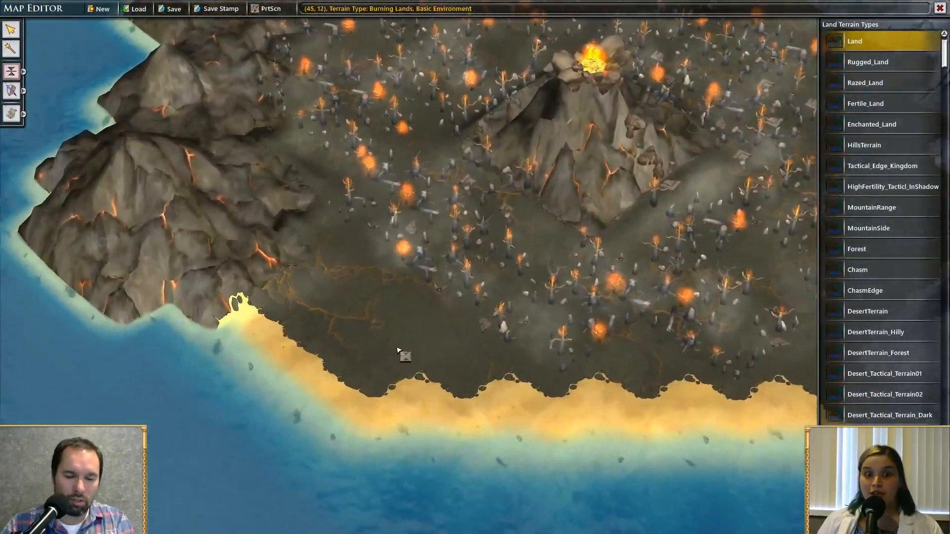
key(b)
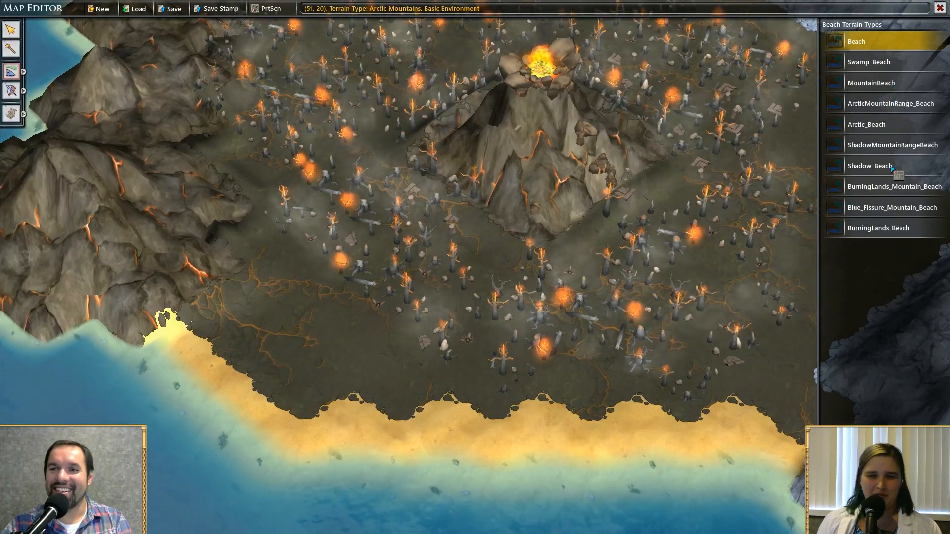
click(896, 65)
click(892, 84)
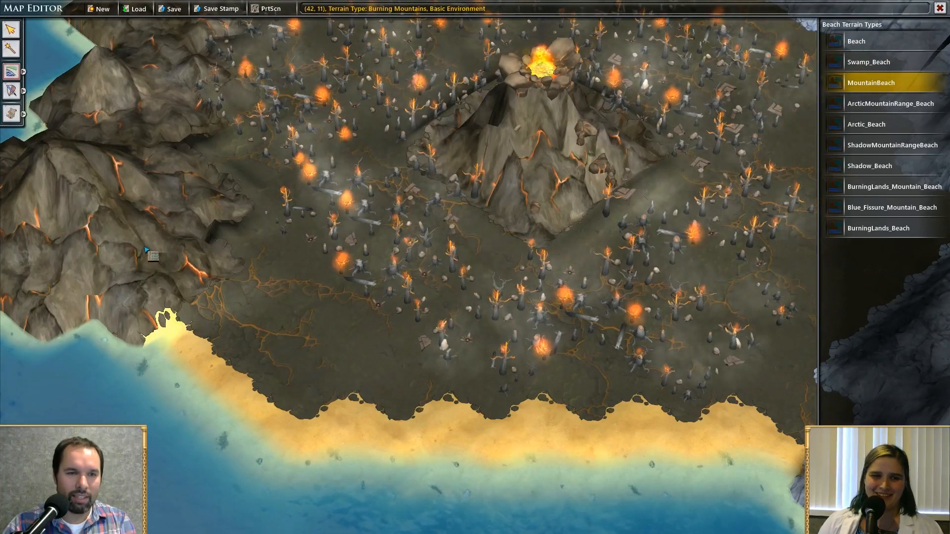
Sample the burning mountain terrain and paint it over the southwestern beach and the southeastern corner of the burning lands
right_click(148, 259)
click(339, 425)
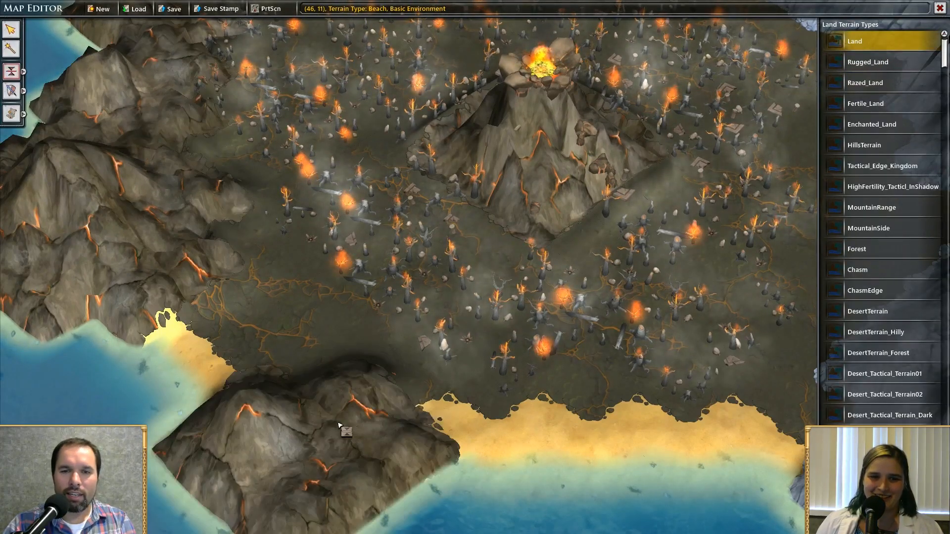
scroll(317, 387, down, 2)
middle_drag(510, 414, 372, 408)
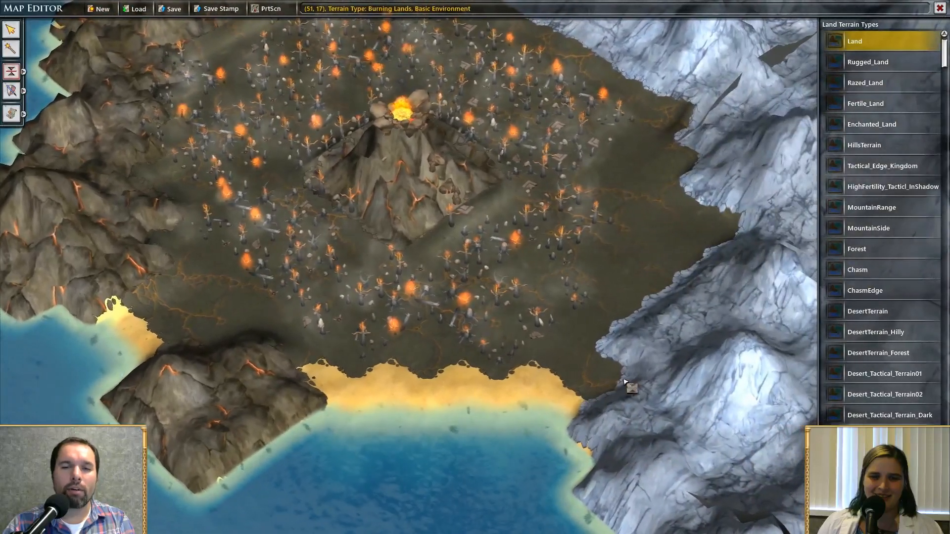
click(664, 380)
scroll(673, 370, down, 1)
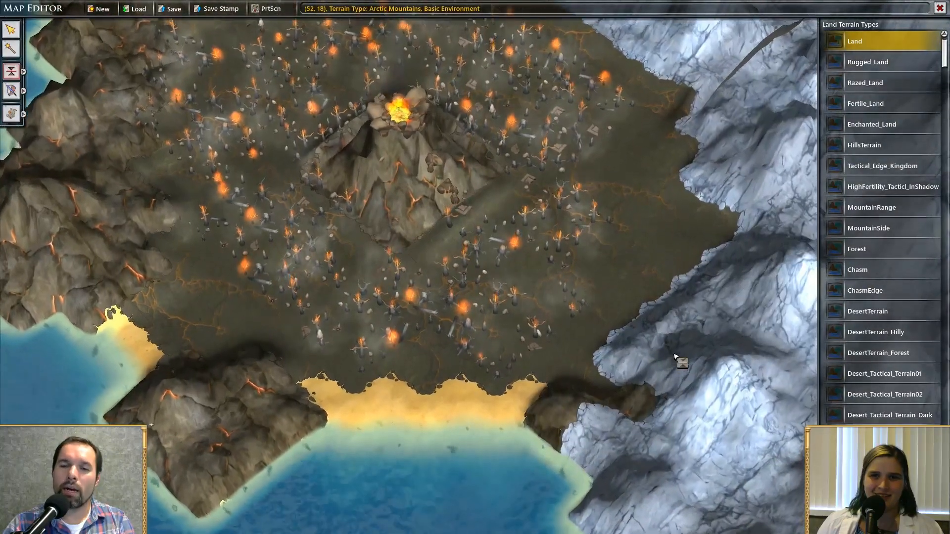
Extend the burning mountains northeast from the southeastern corner along the border with the arctic mountains
click(622, 386)
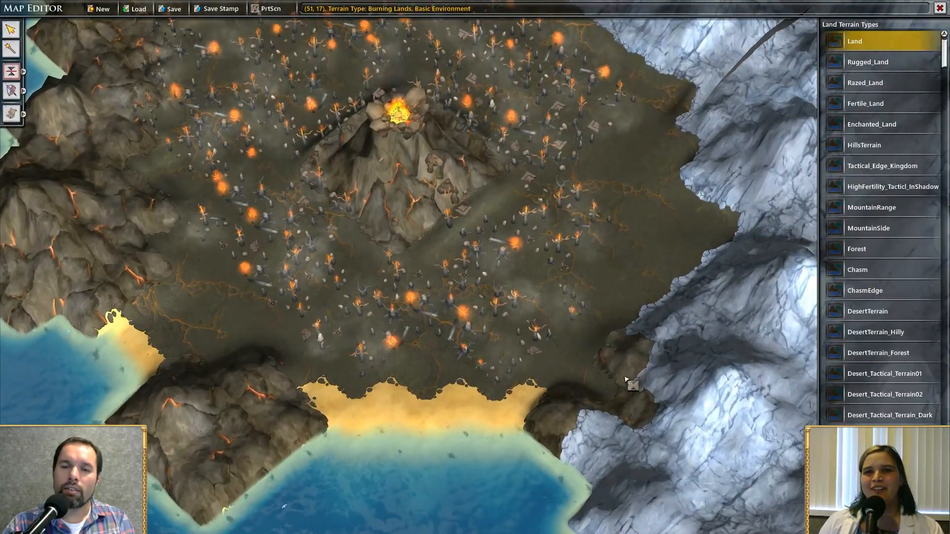
scroll(674, 352, down, 1)
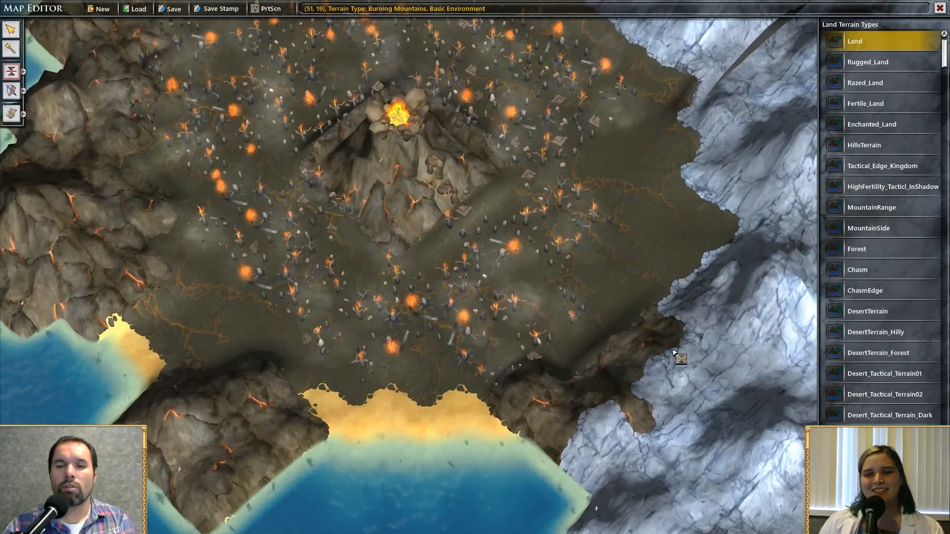
scroll(666, 376, down, 1)
click(645, 398)
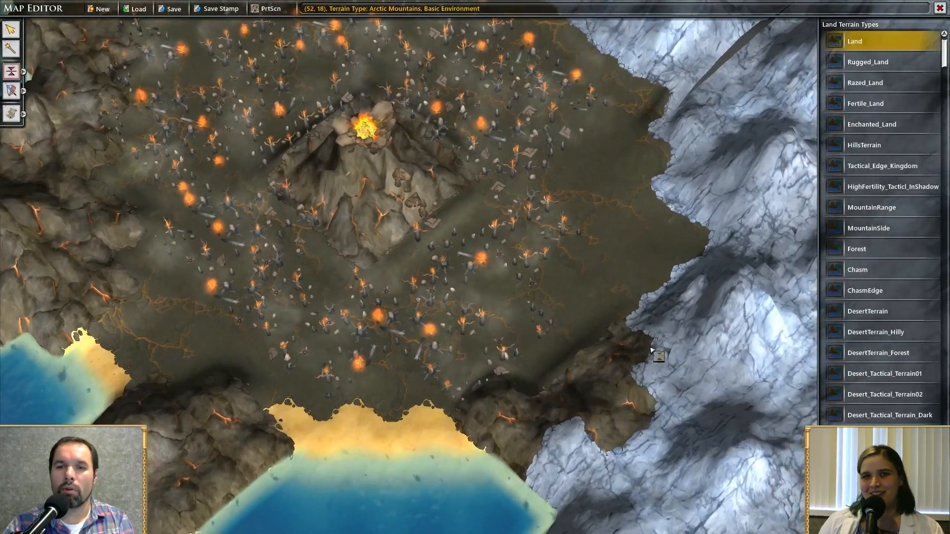
click(667, 376)
click(691, 283)
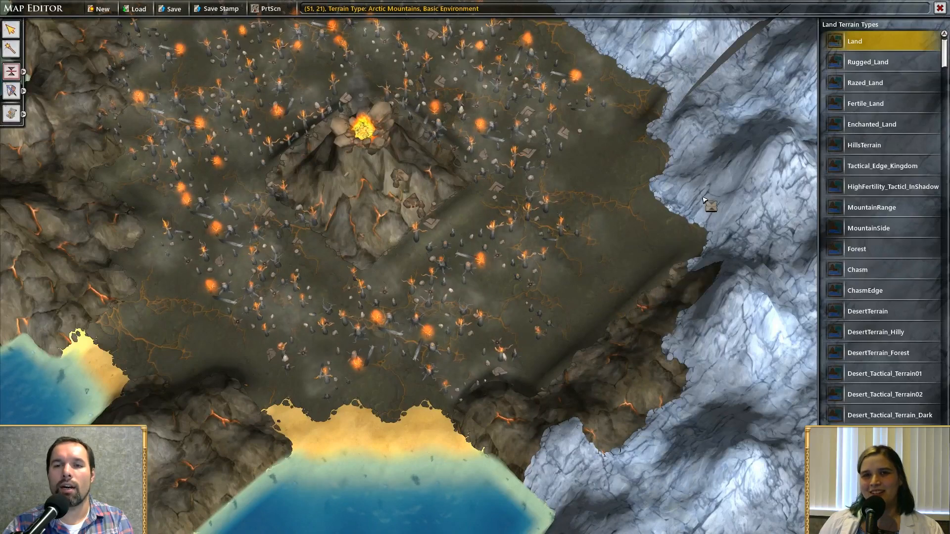
Replace the arctic mountains at the eastern edge of the burning lands with burning mountains, joining them to the southeastern ridge
click(691, 190)
scroll(689, 242, up, 3)
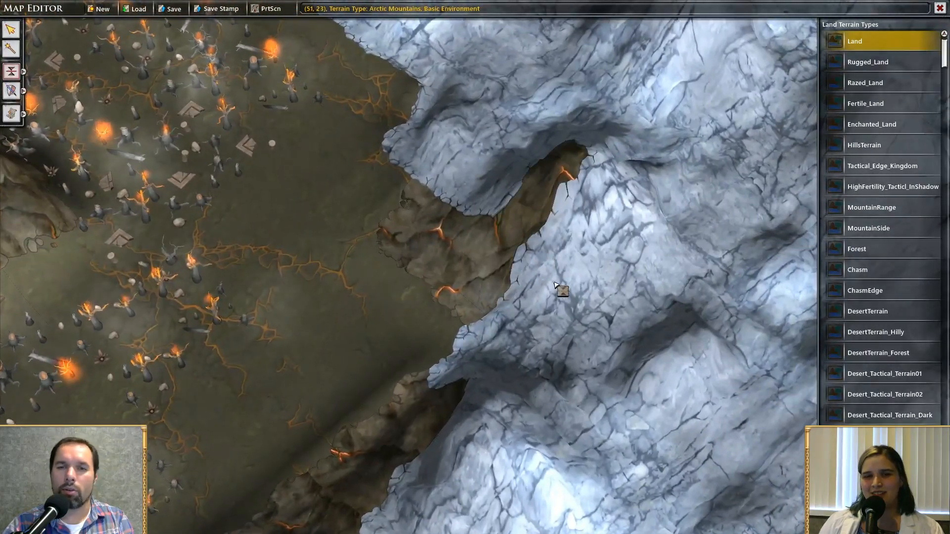
click(554, 285)
click(598, 216)
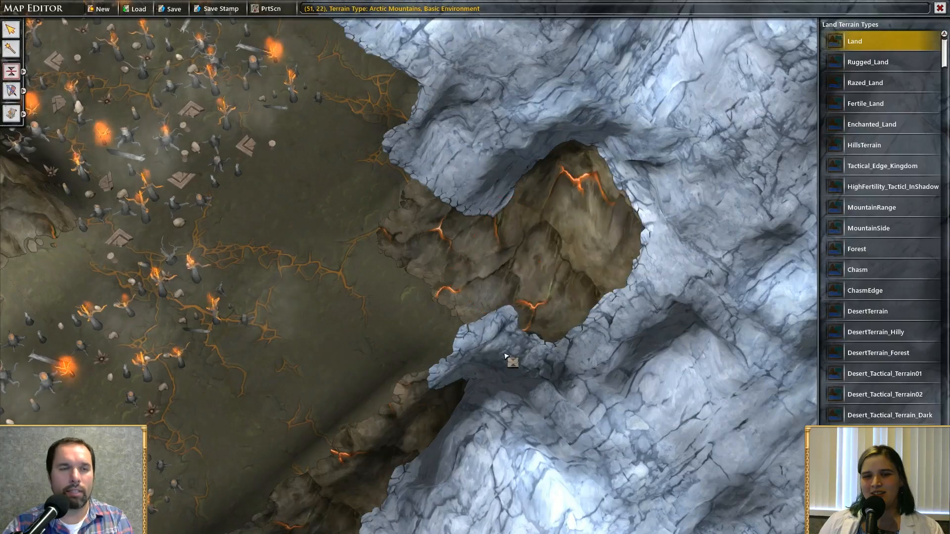
click(505, 354)
scroll(404, 295, down, 3)
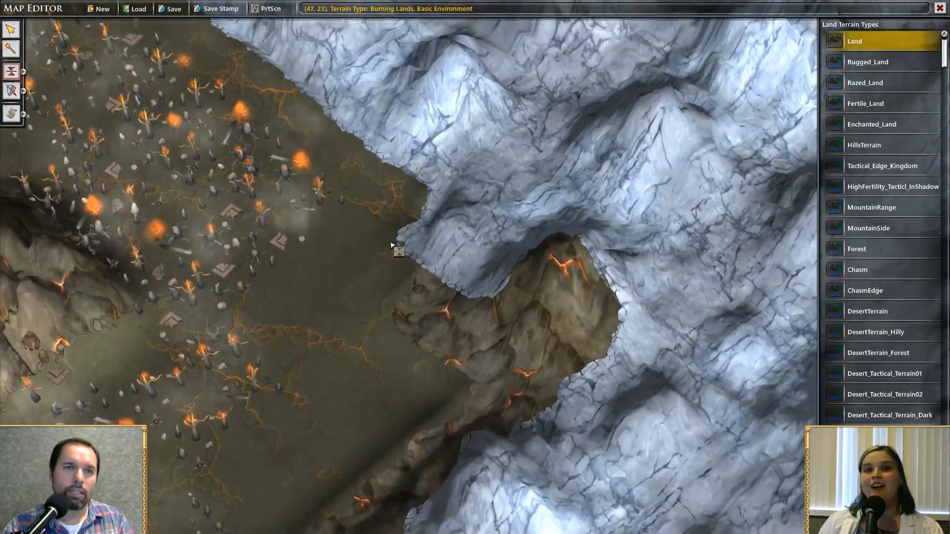
Paint a burning peak at the northeastern border and connect it south to the eastern burning mountains
right_drag(395, 249, 455, 331)
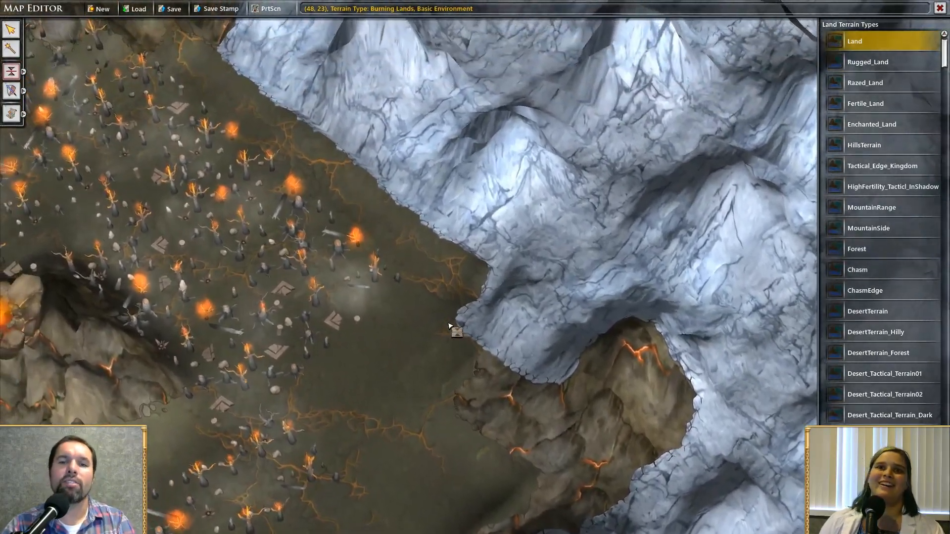
click(479, 220)
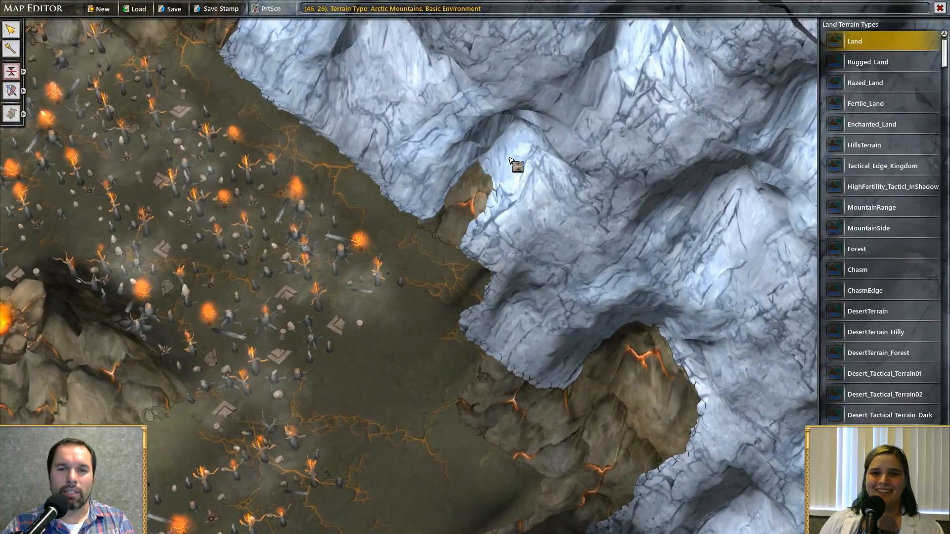
click(509, 159)
click(541, 181)
click(515, 229)
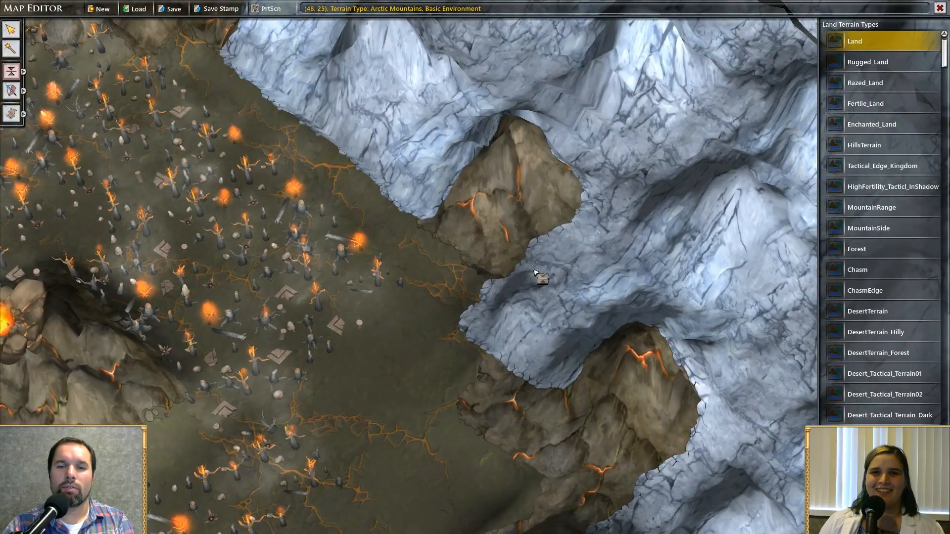
click(533, 322)
click(572, 319)
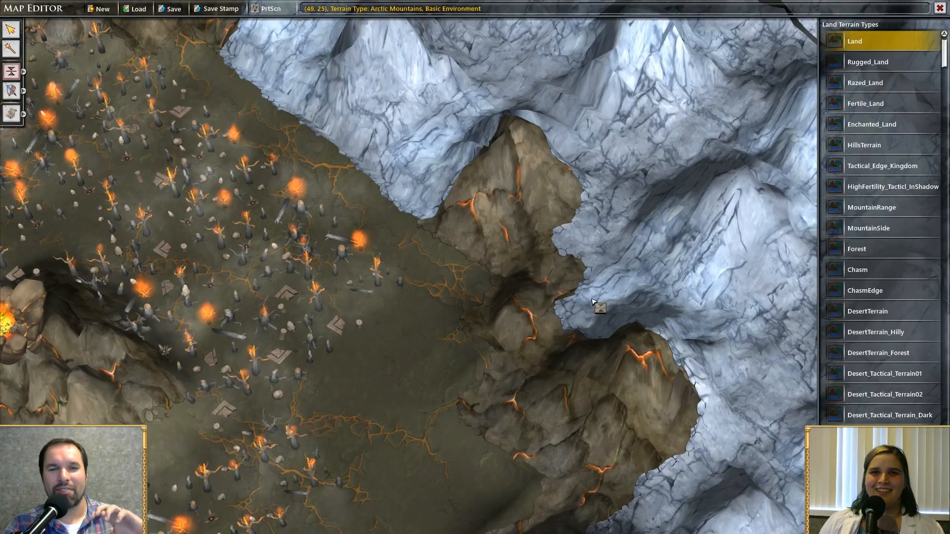
click(593, 302)
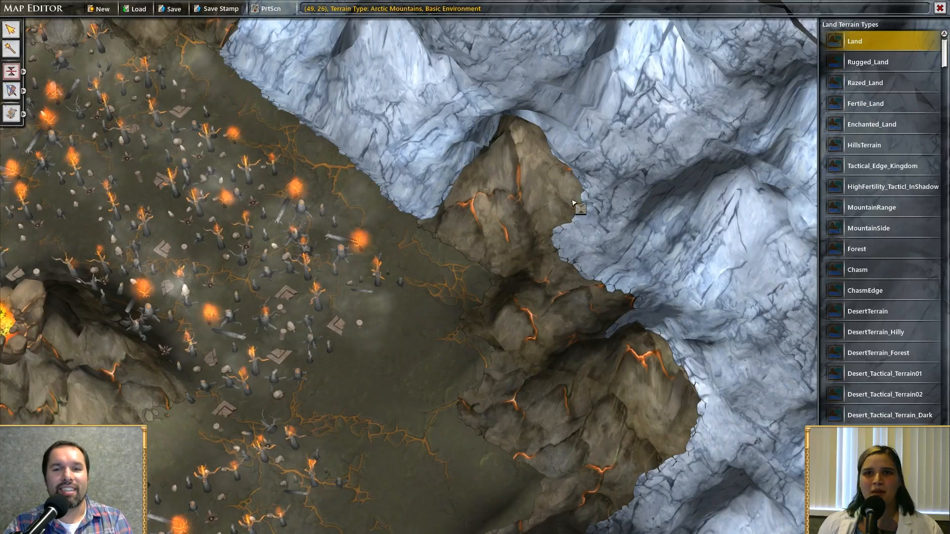
Replace the arctic mountains along the northeastern border of the burning lands with burning mountains, extending the eastern ridge northwest
middle_drag(424, 170, 500, 262)
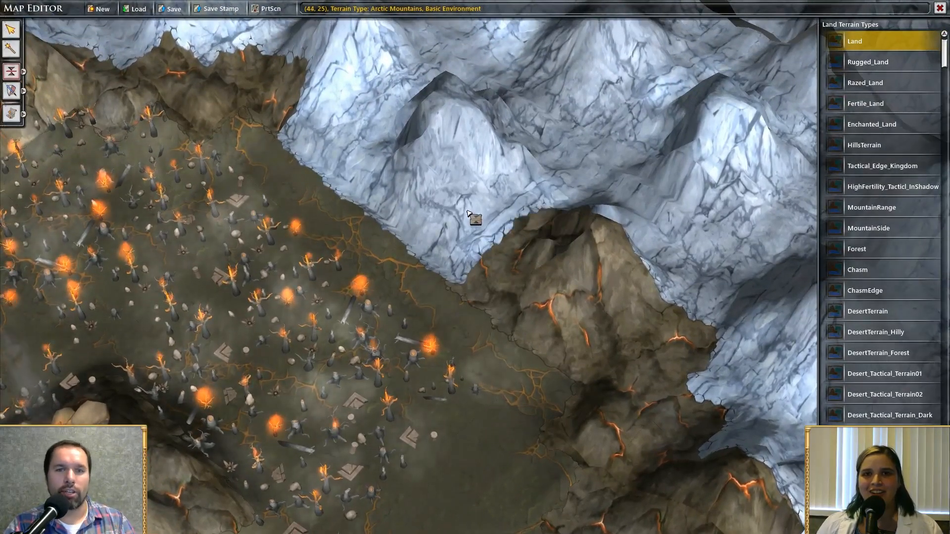
click(471, 212)
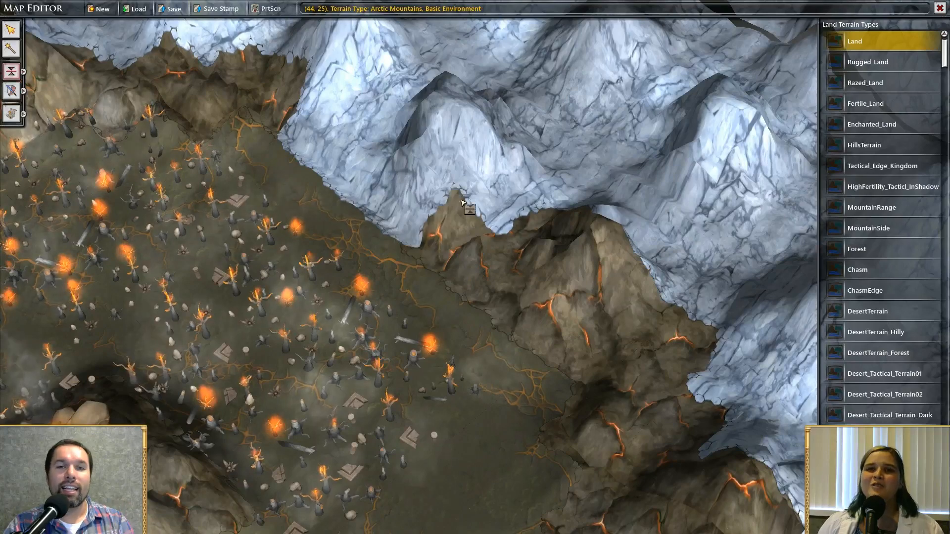
click(496, 187)
click(451, 145)
click(417, 188)
Paint burning mountains over the remaining arctic gap to join the northeastern ridge to the northern burning mountains
middle_drag(371, 167, 464, 263)
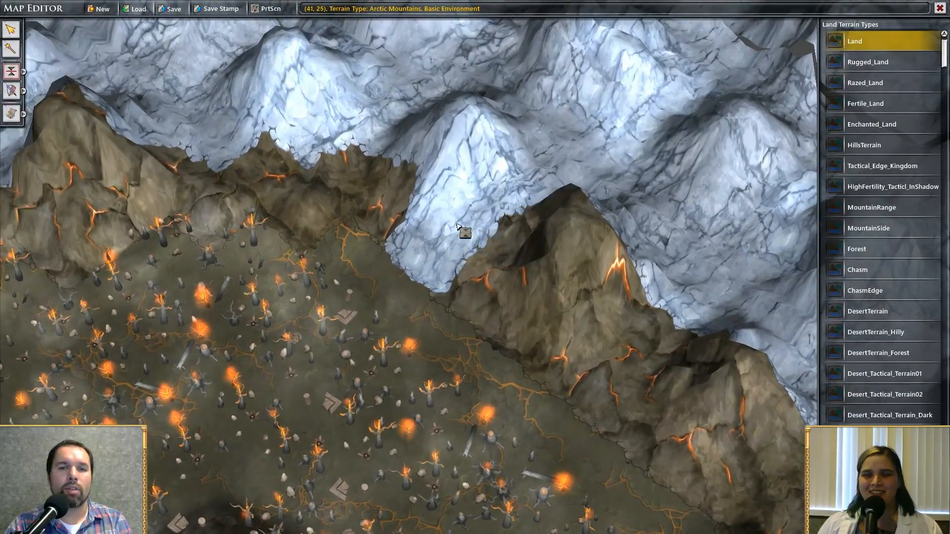
click(457, 226)
click(441, 152)
click(486, 187)
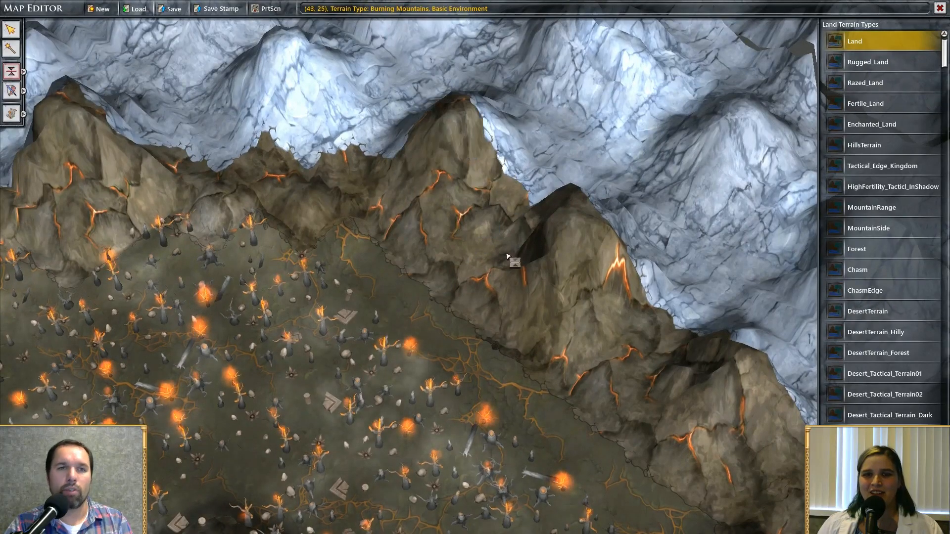
Extend the burning mountains at the southwestern corner of the burning lands westward into the sea
middle_drag(506, 256, 672, 407)
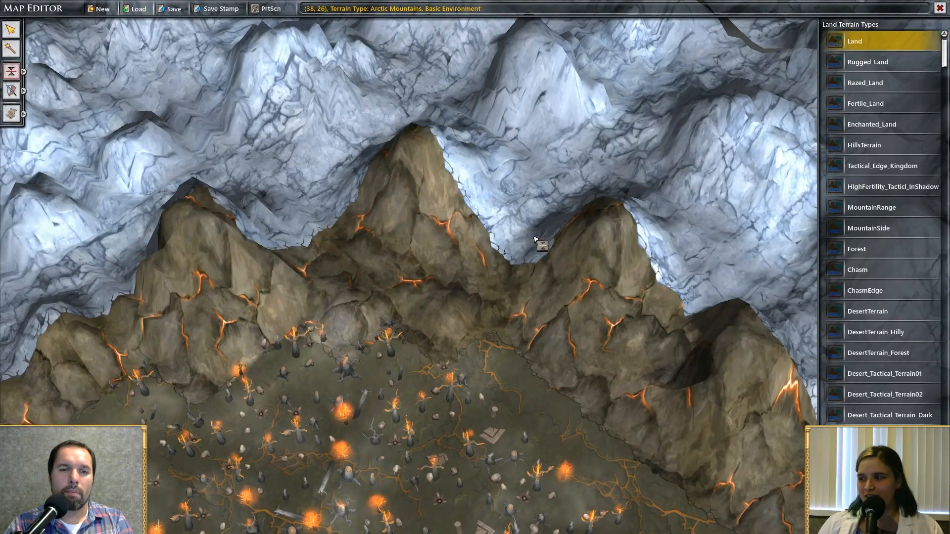
scroll(588, 304, down, 4)
mouse_move(732, 406)
middle_down()
mouse_move(699, 339)
mouse_move(572, 227)
middle_up()
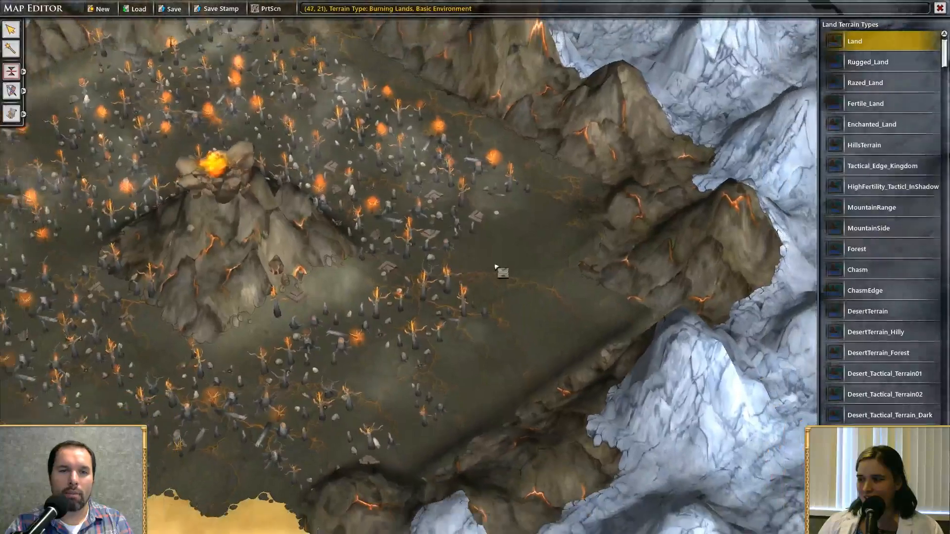
middle_drag(494, 266, 601, 258)
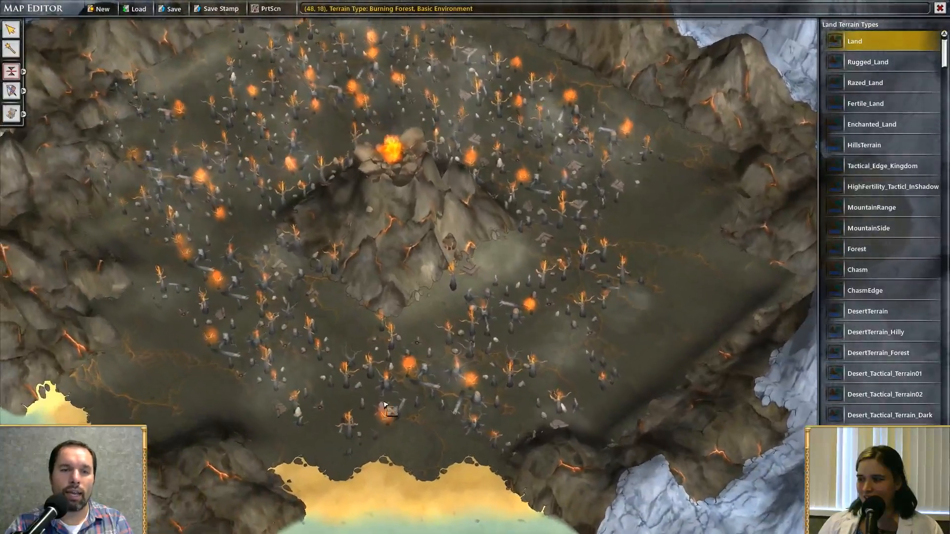
middle_drag(384, 405, 374, 370)
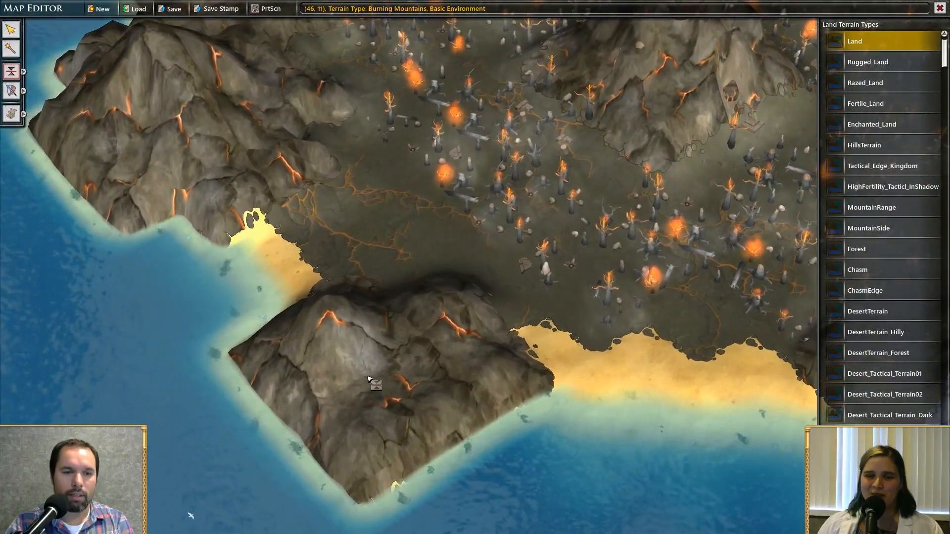
click(218, 415)
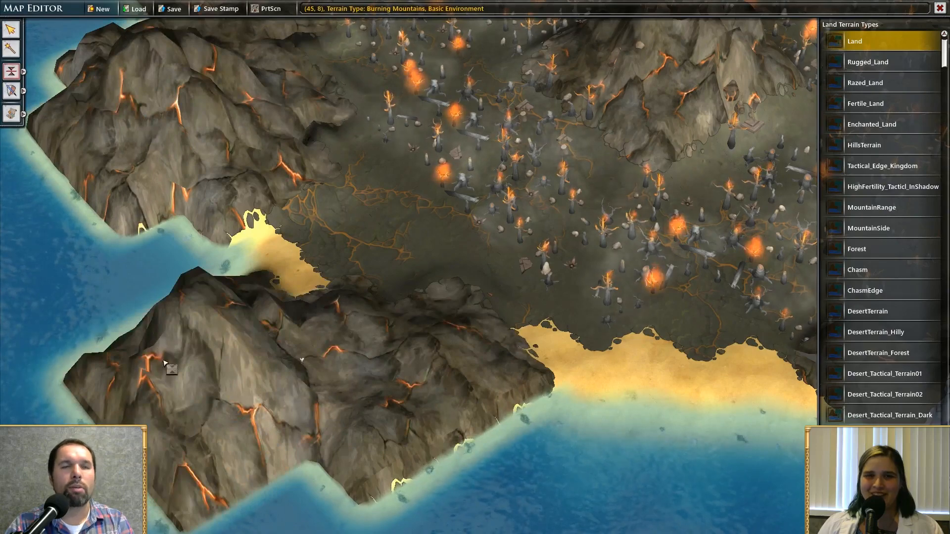
Repaint the southwestern and southern beaches of the burning lands with the BurningLands_Beach terrain
scroll(183, 411, down, 3)
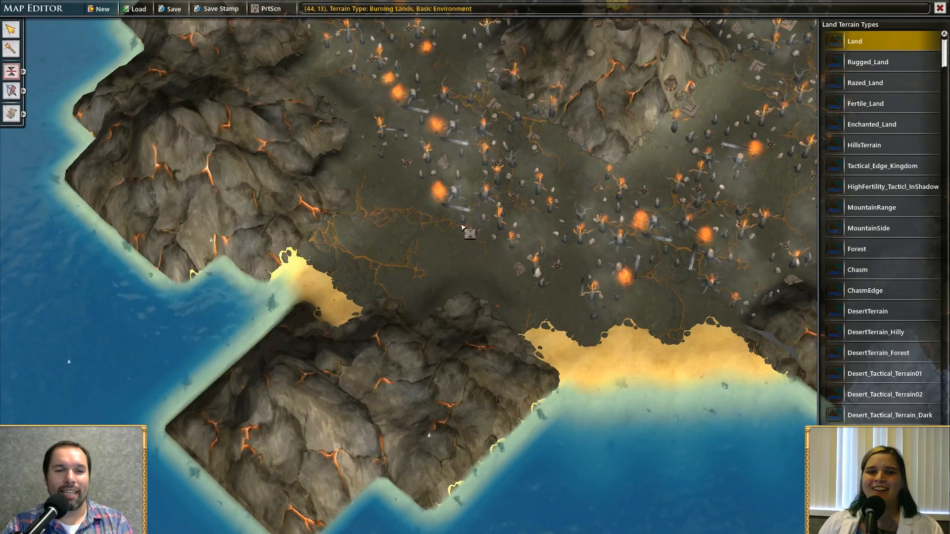
key(Right)
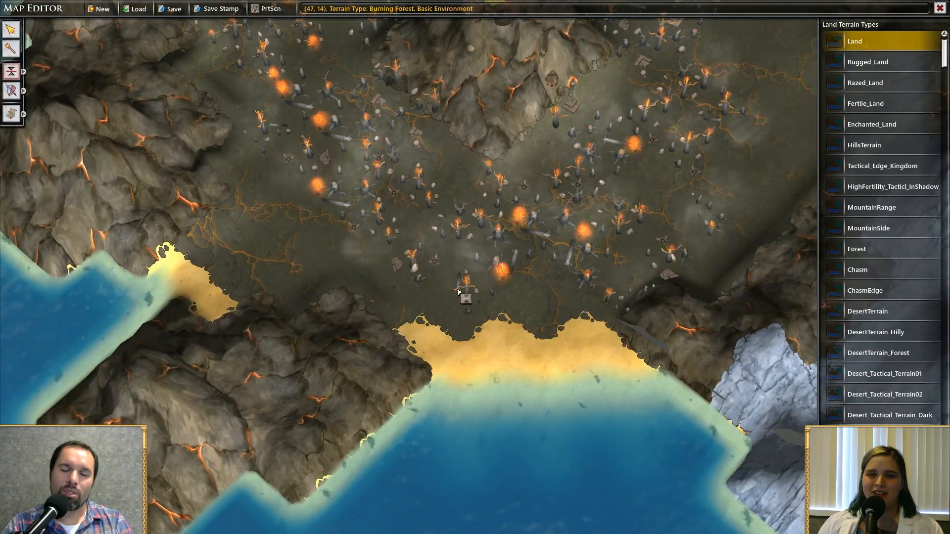
right_drag(458, 292, 604, 367)
scroll(601, 371, down, 1)
key(b)
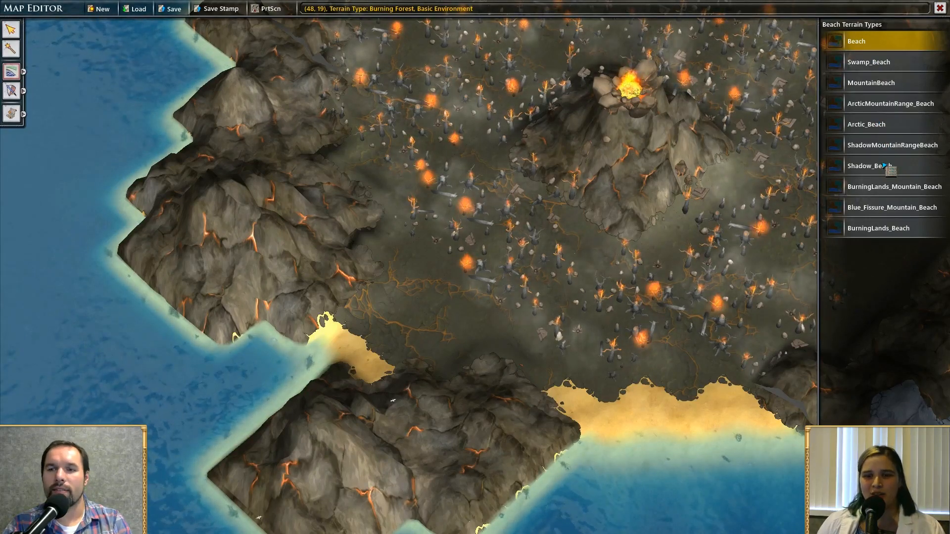
click(889, 230)
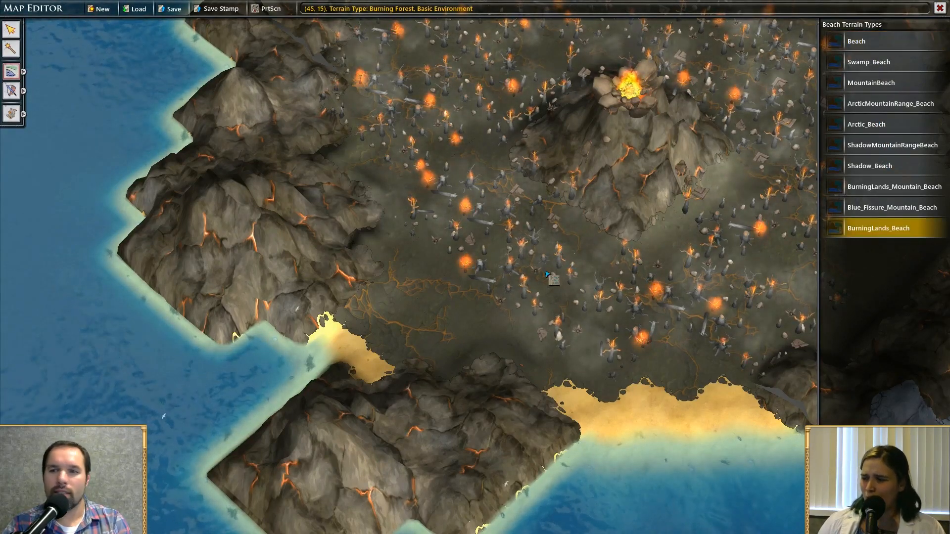
scroll(411, 347, up, 2)
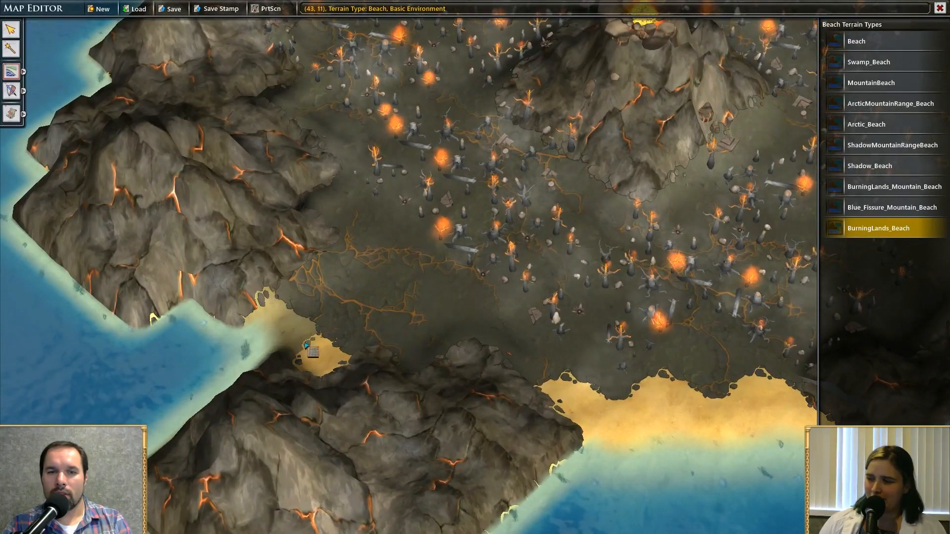
key(Right)
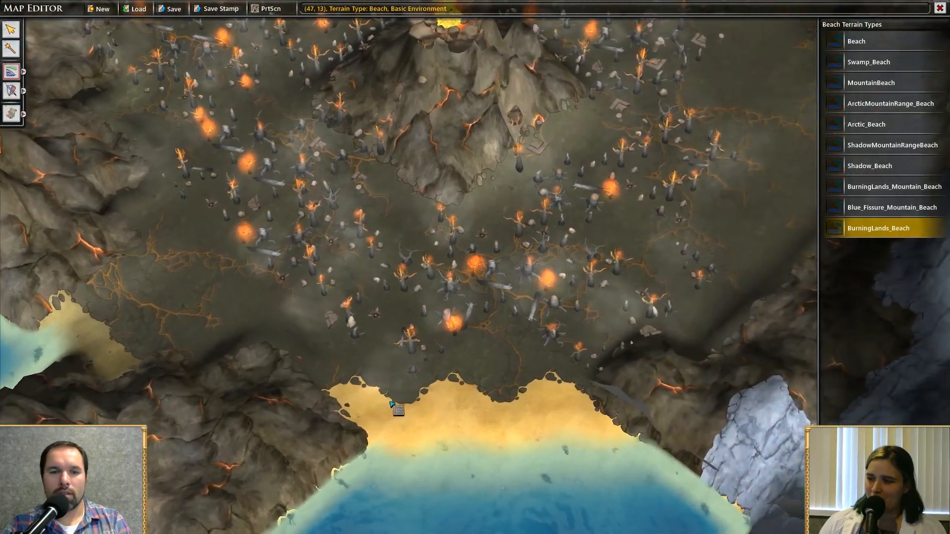
mouse_move(352, 406)
mouse_down()
mouse_move(401, 428)
mouse_move(445, 410)
mouse_move(492, 435)
mouse_move(554, 417)
mouse_up()
Look over the entire burning lands area, including the repainted coast and the enclosing mountain ring
key(Up)
key(Left)
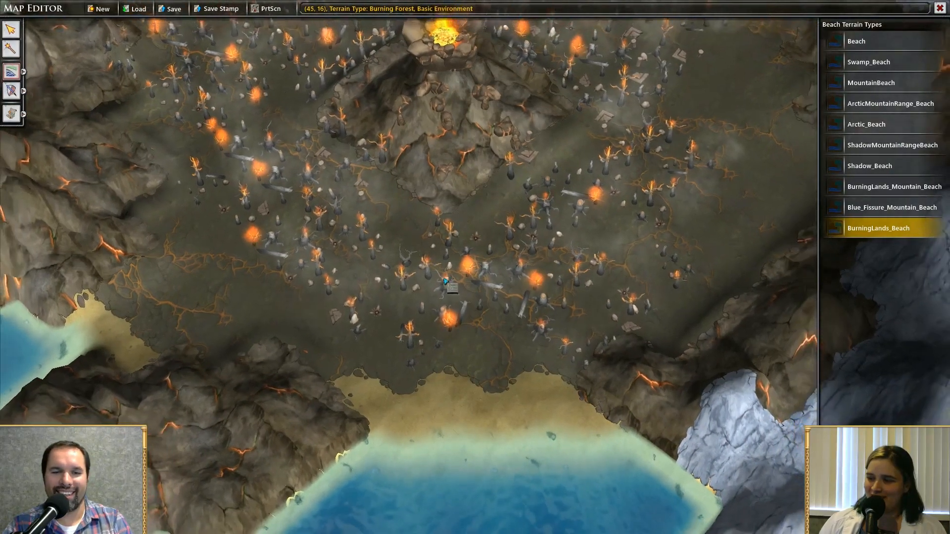
scroll(503, 339, down, 3)
key(Right)
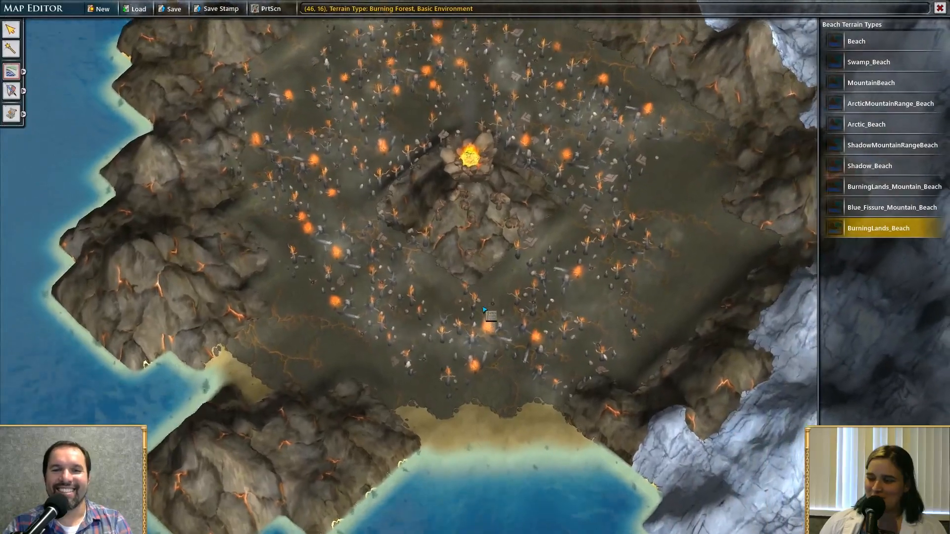
scroll(367, 387, up, 2)
scroll(467, 240, down, 3)
middle_drag(468, 240, 340, 281)
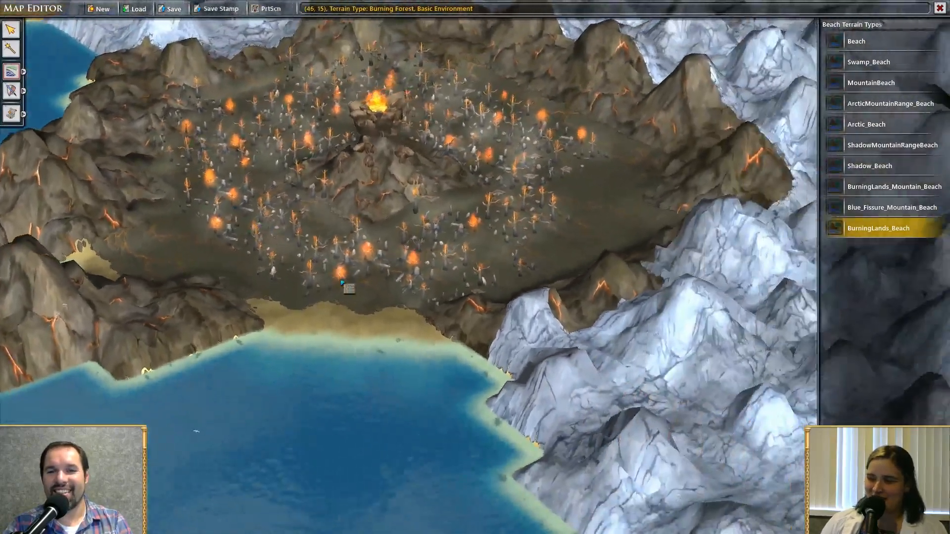
Paint a burning mountain peak east of the volcano and connect it to the eastern burning mountains
scroll(409, 257, up, 1)
scroll(409, 258, up, 5)
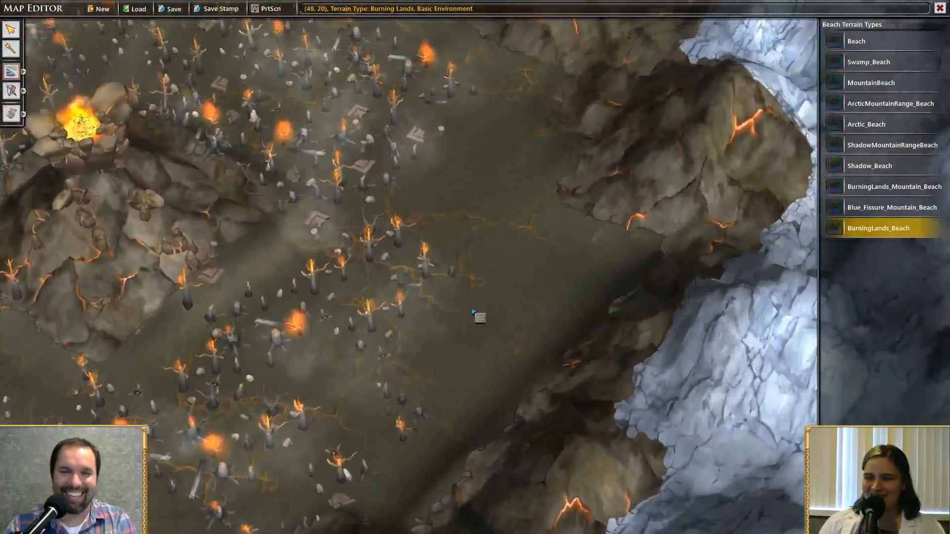
key(l)
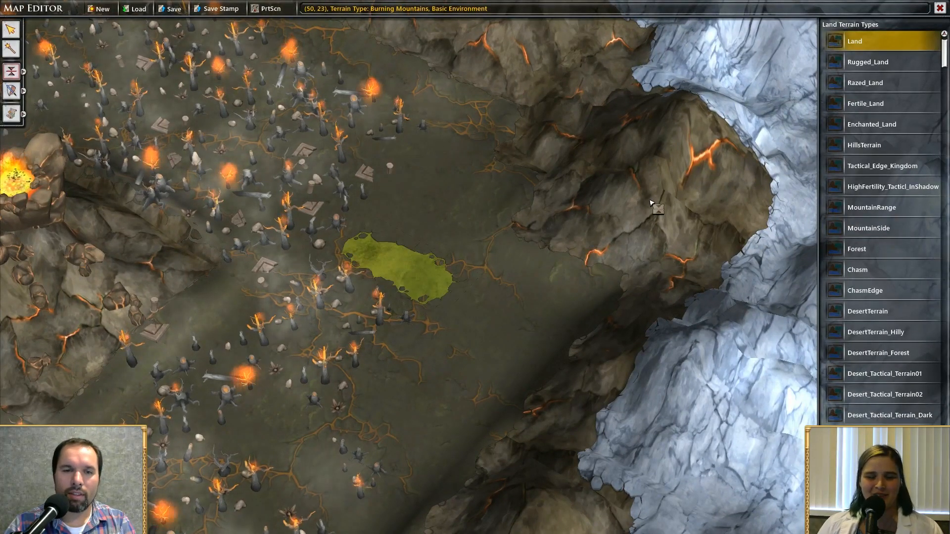
drag(425, 232, 431, 275)
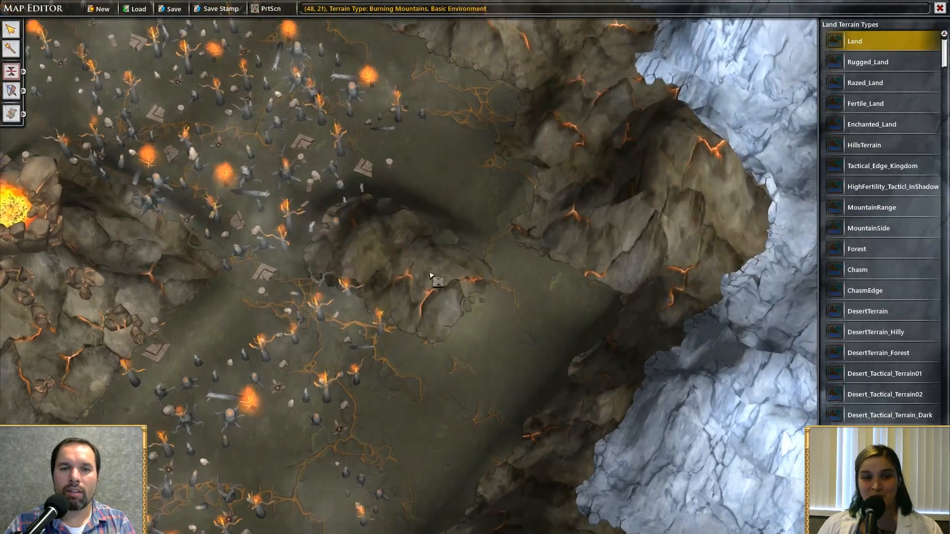
click(430, 208)
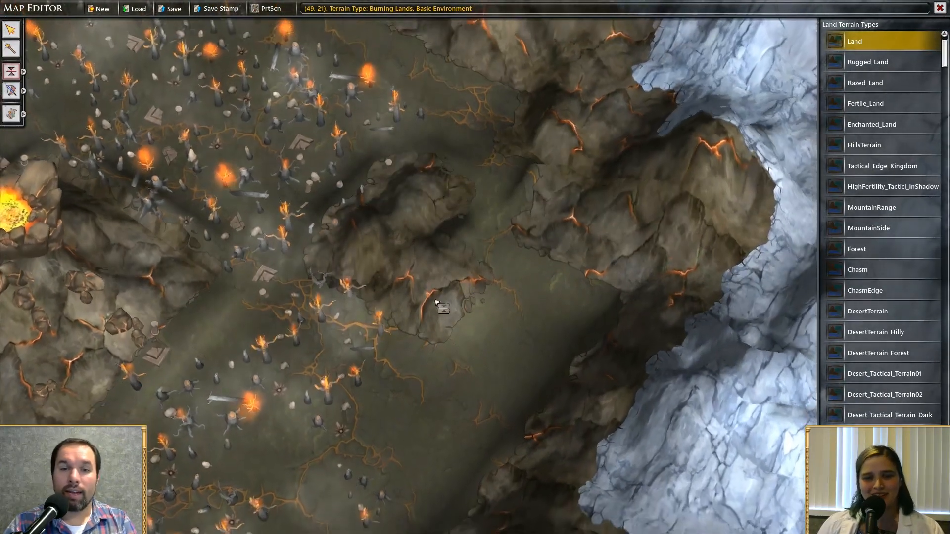
drag(485, 234, 490, 237)
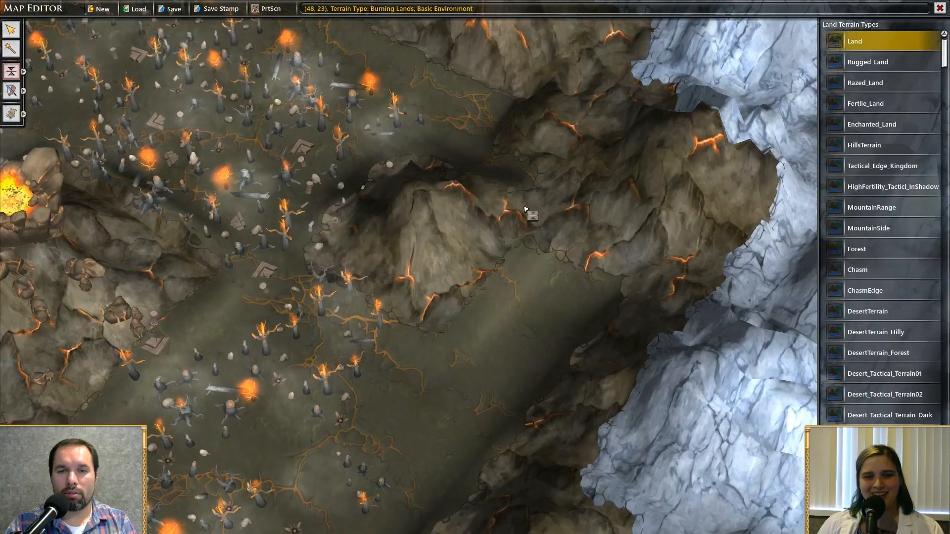
drag(526, 210, 517, 183)
Examine the volcano and its surroundings from near and far, and find the burning lands entries among the land terrain types
scroll(514, 265, down, 5)
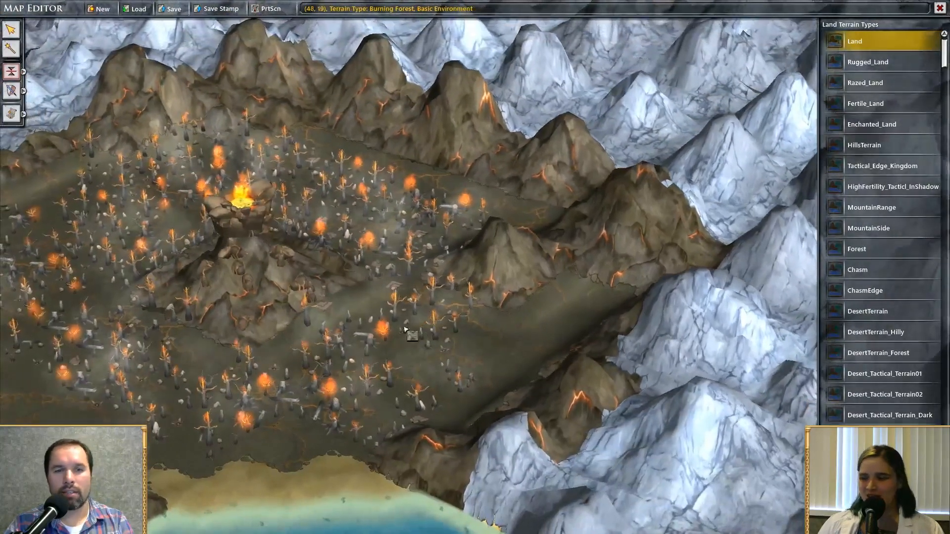
scroll(405, 330, down, 5)
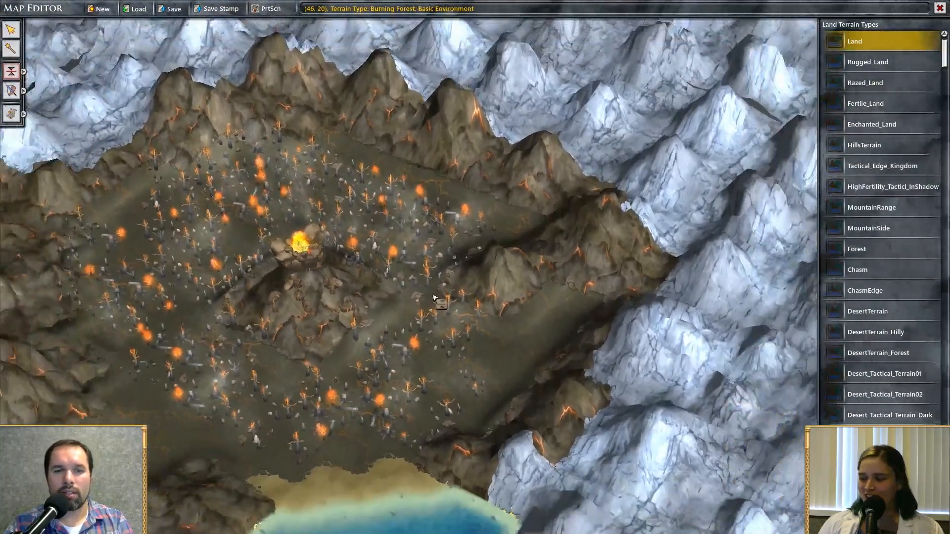
scroll(414, 345, up, 5)
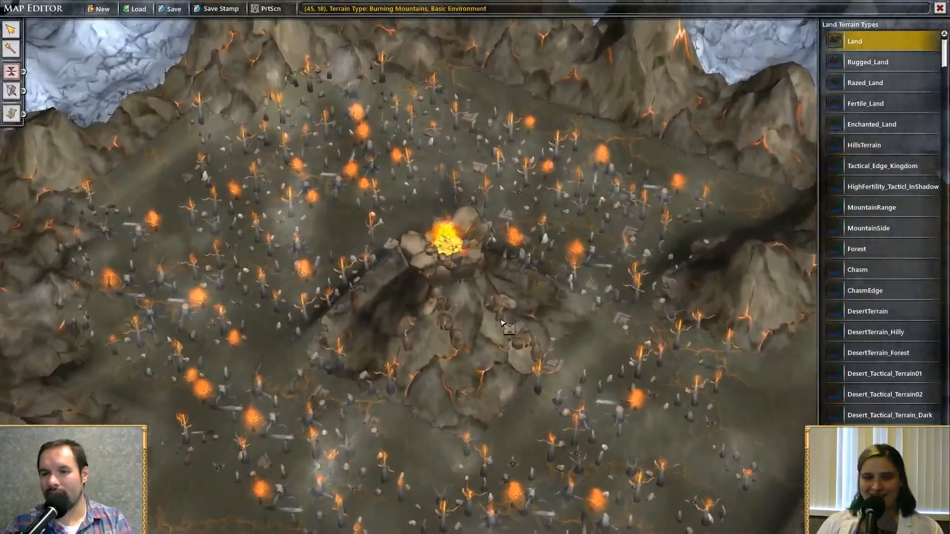
scroll(851, 361, down, 12)
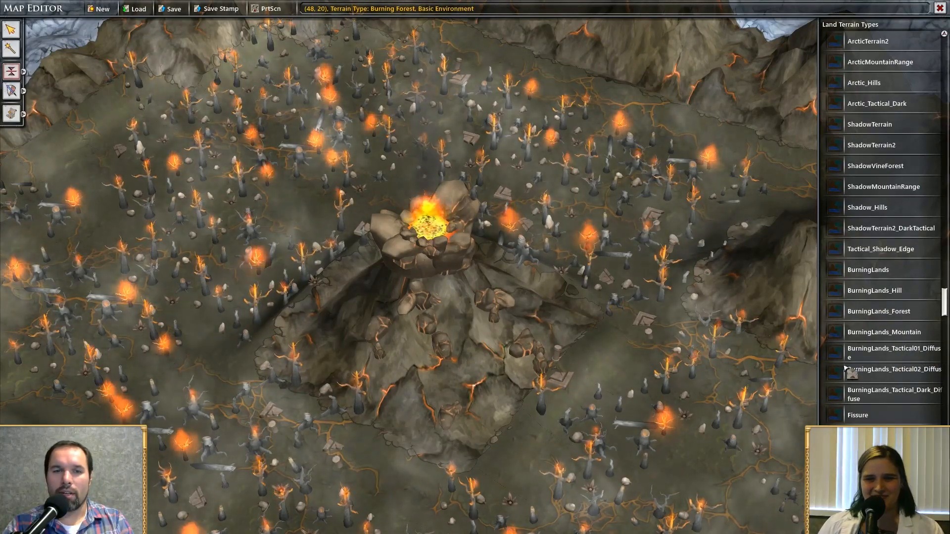
scroll(583, 301, down, 5)
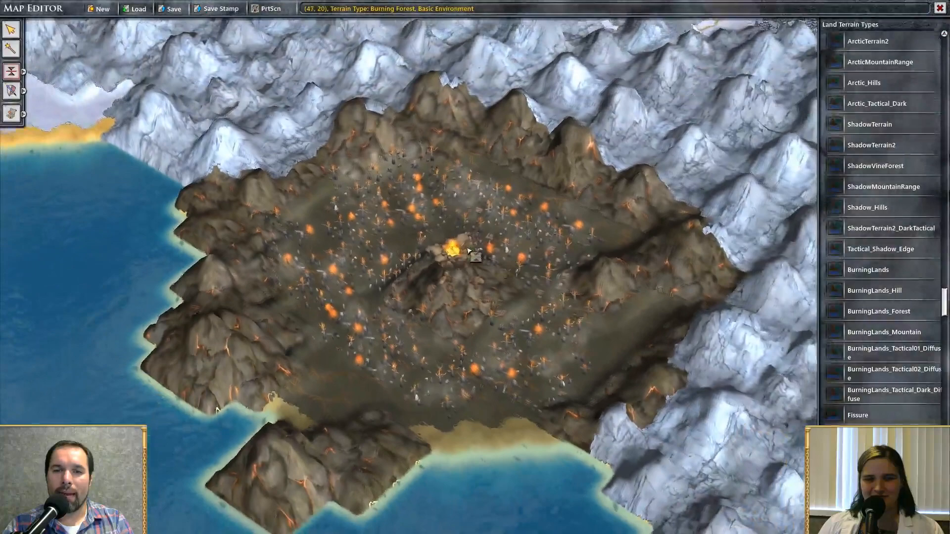
scroll(568, 312, up, 5)
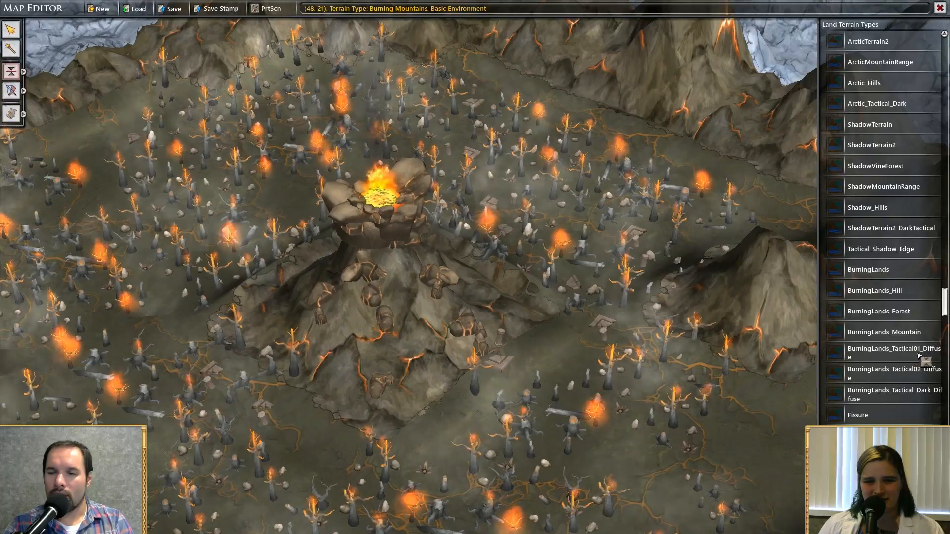
right_drag(611, 337, 696, 259)
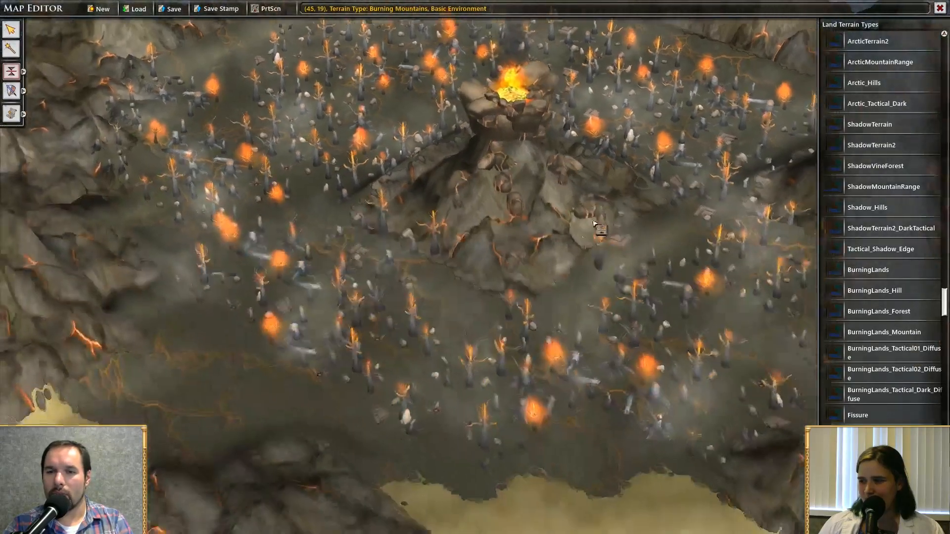
right_drag(592, 222, 524, 310)
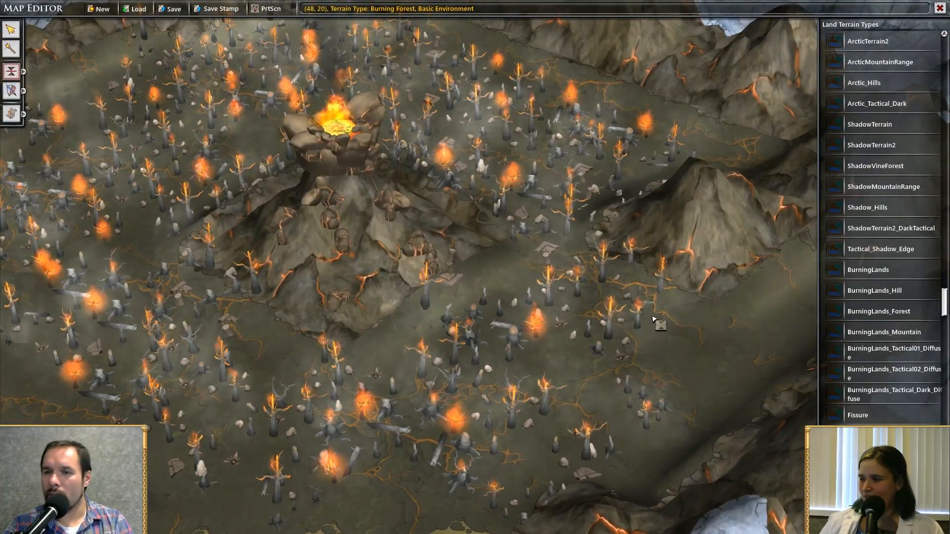
Paint a patch of BurningLands_Tactical01_Diffuse terrain over the burning forest and land southeast of the volcano
click(904, 354)
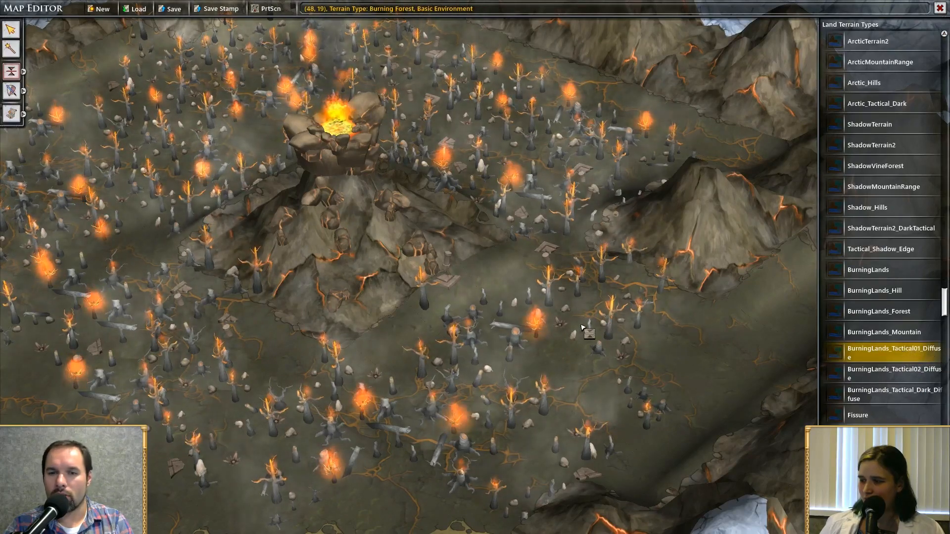
drag(581, 327, 544, 366)
click(608, 380)
click(621, 414)
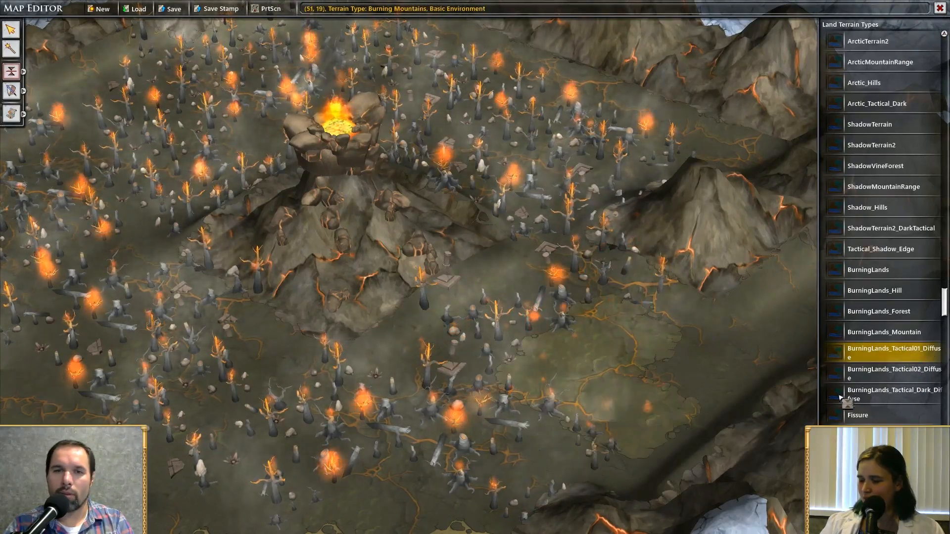
Clear a forest patch northeast of the volcano with BurningLands_Tactical02_Diffuse, and repaint it with BurningLands_Tactical01_Diffuse
click(904, 372)
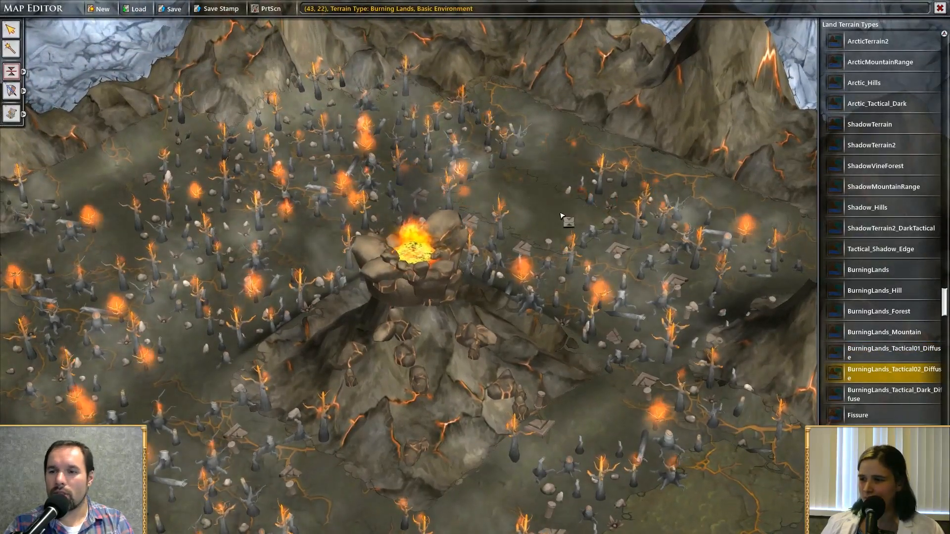
click(896, 350)
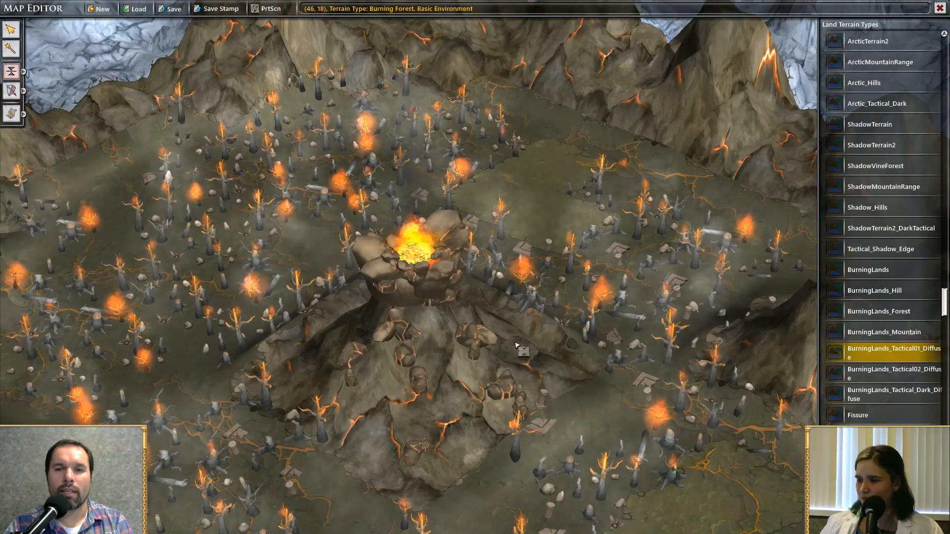
Paint a patch of BurningLands_Tactical01_Diffuse terrain over the burning forest northwest of the volcano
right_drag(514, 357, 451, 199)
right_drag(297, 203, 431, 312)
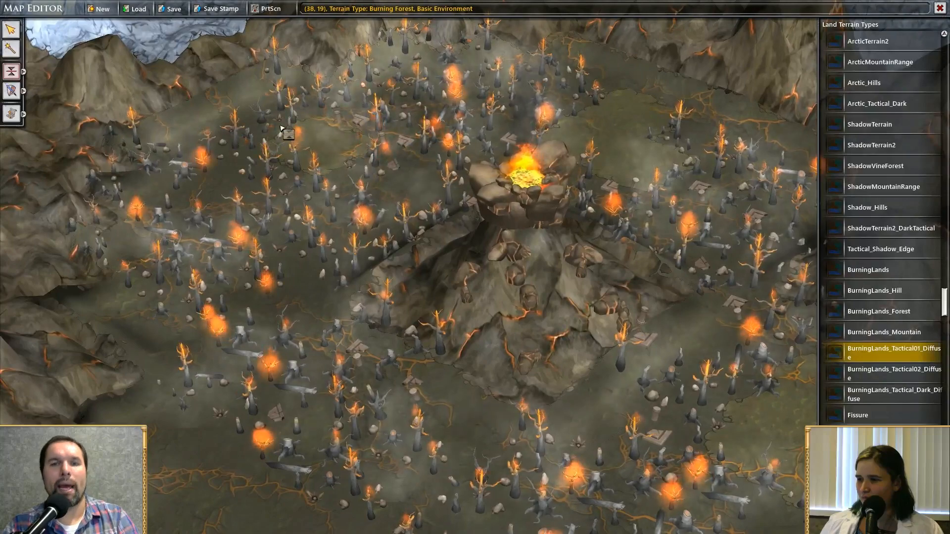
drag(437, 168, 380, 219)
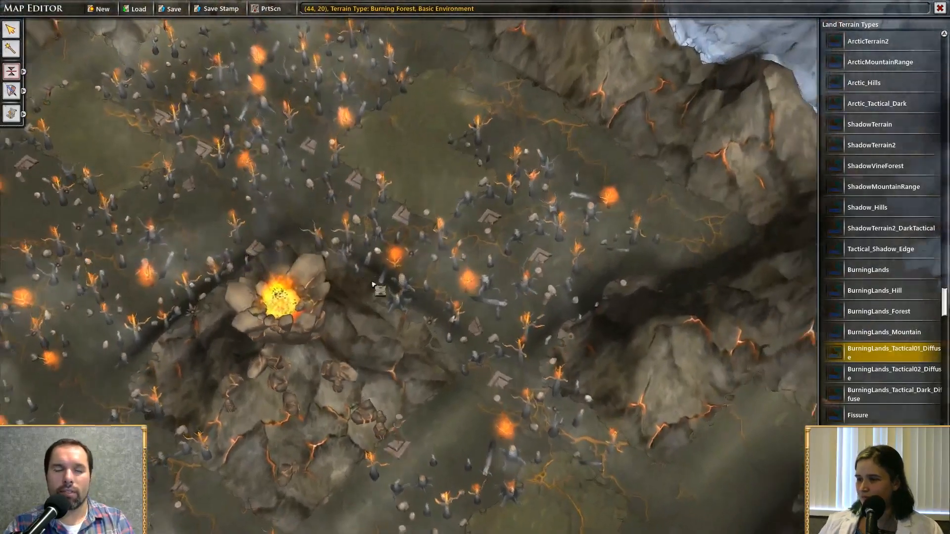
middle_drag(372, 285, 387, 253)
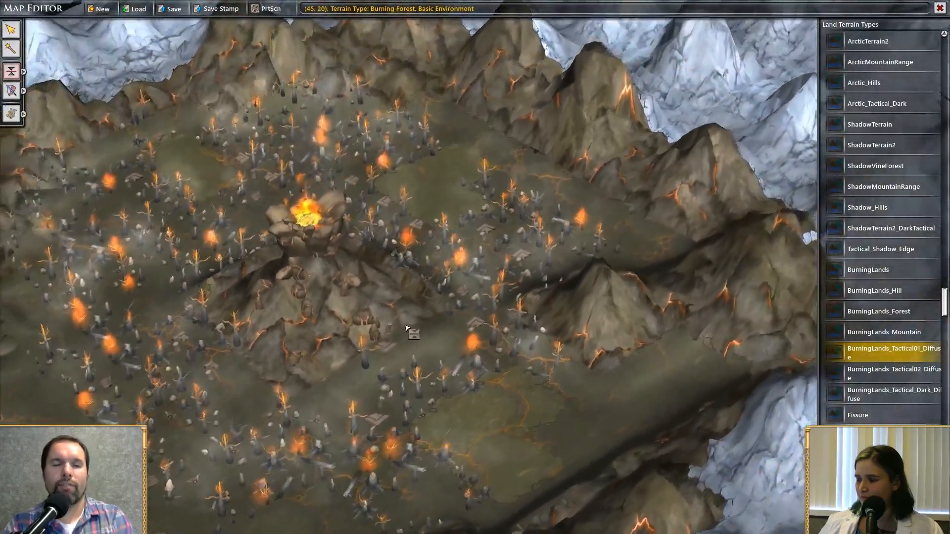
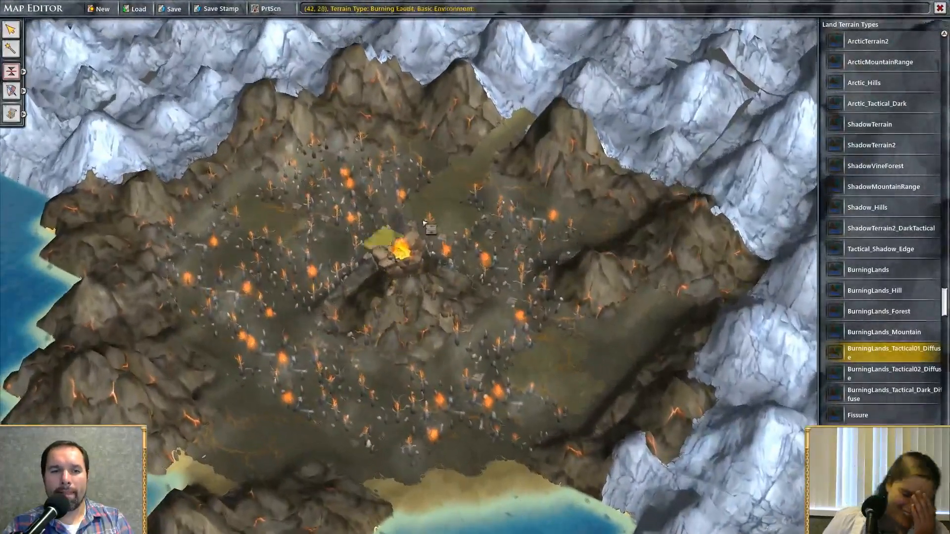
Paint arctic mountains over the small southwestern beach between the burning mountains, and extend the range west into the sea
right_drag(354, 344, 519, 262)
scroll(544, 272, up, 2)
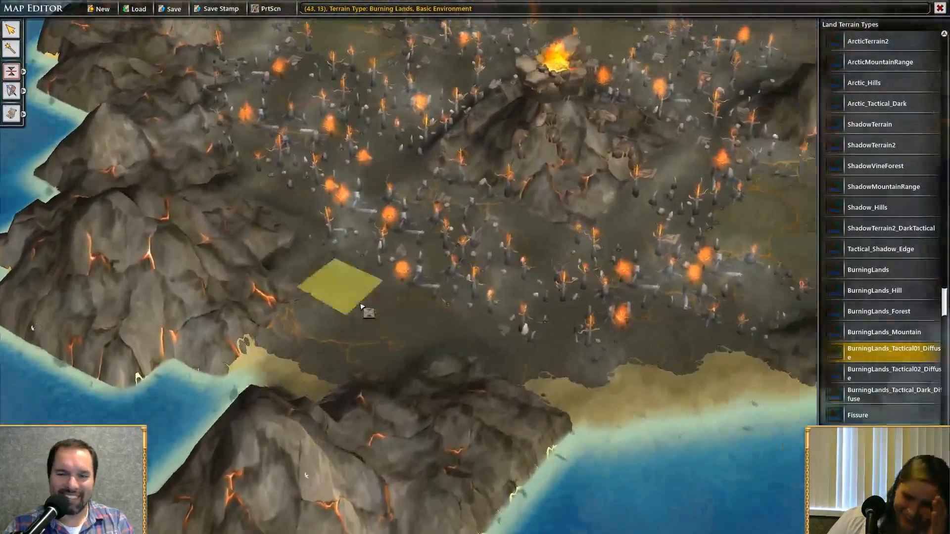
right_drag(700, 302, 505, 349)
scroll(505, 349, down, 2)
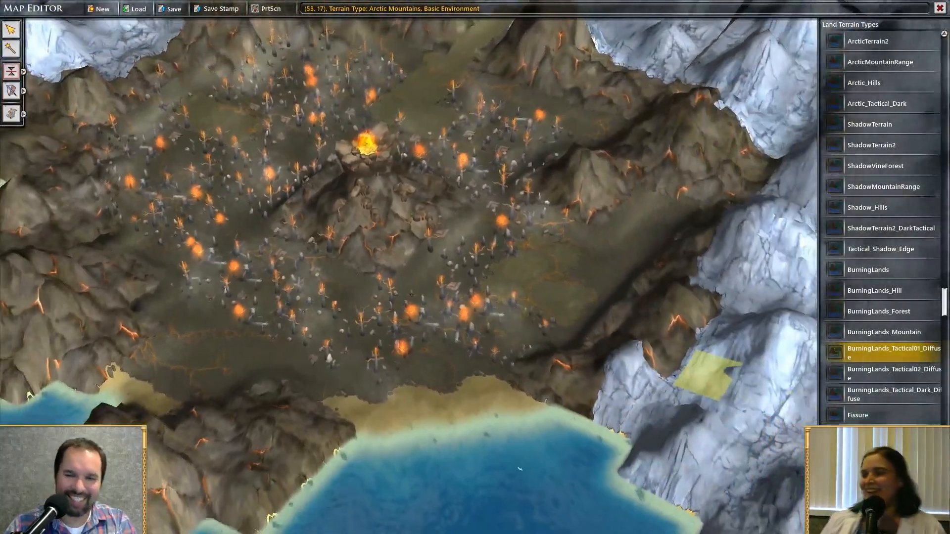
key(Home)
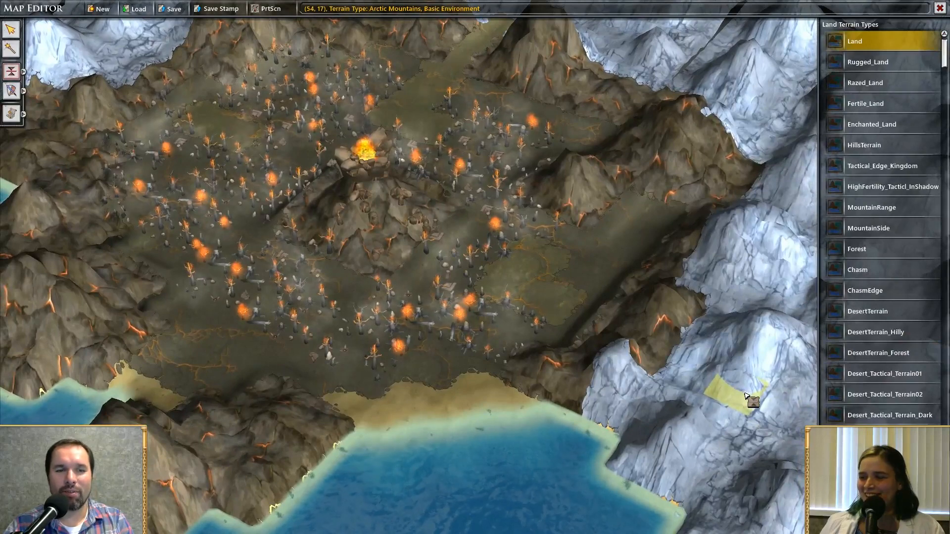
right_drag(292, 385, 577, 364)
scroll(309, 350, up, 2)
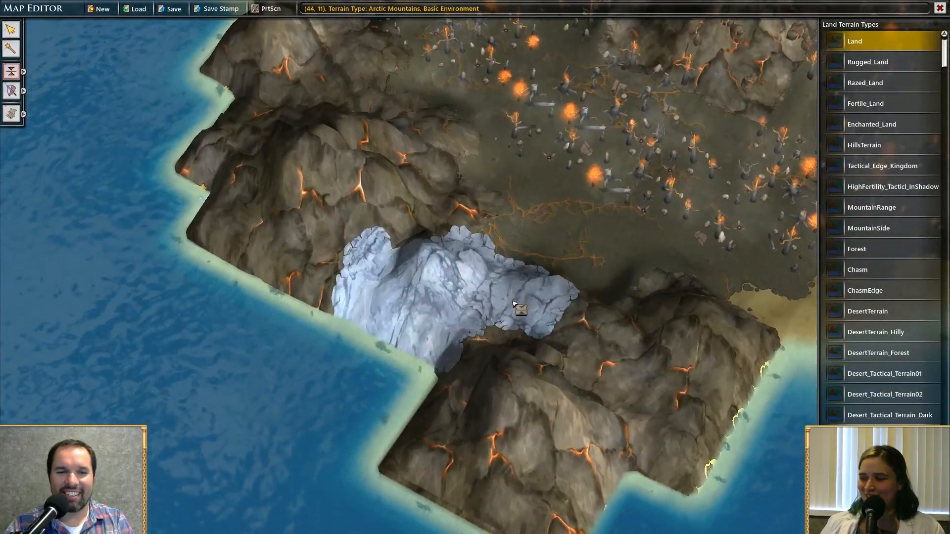
scroll(307, 369, down, 2)
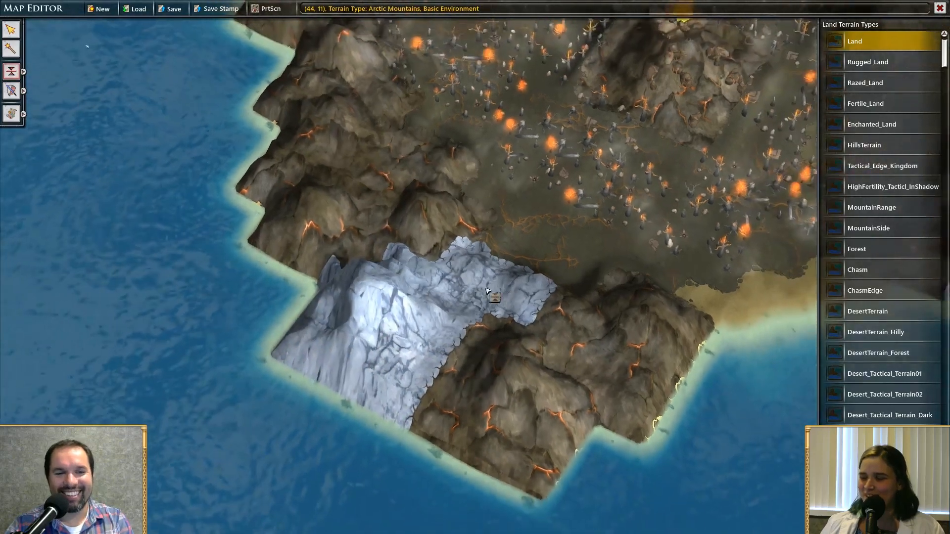
click(278, 323)
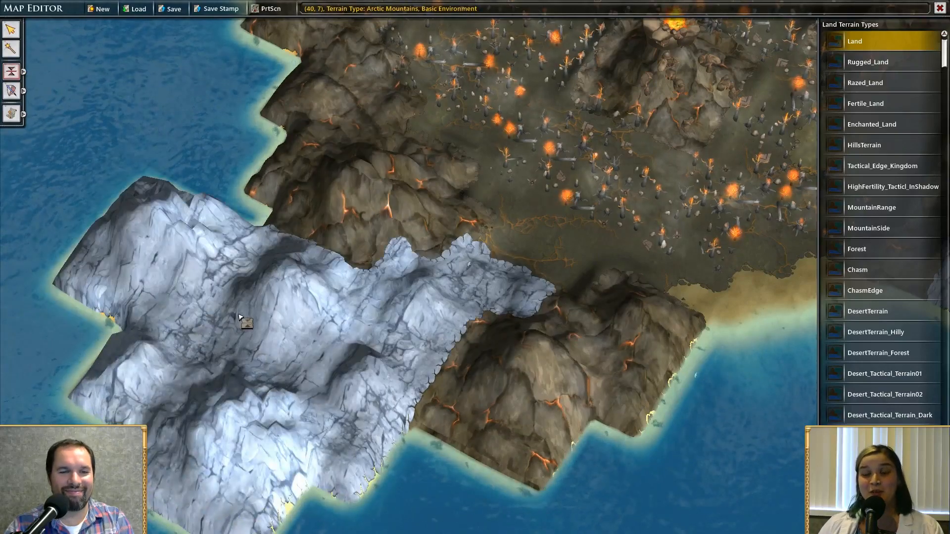
scroll(485, 346, up, 3)
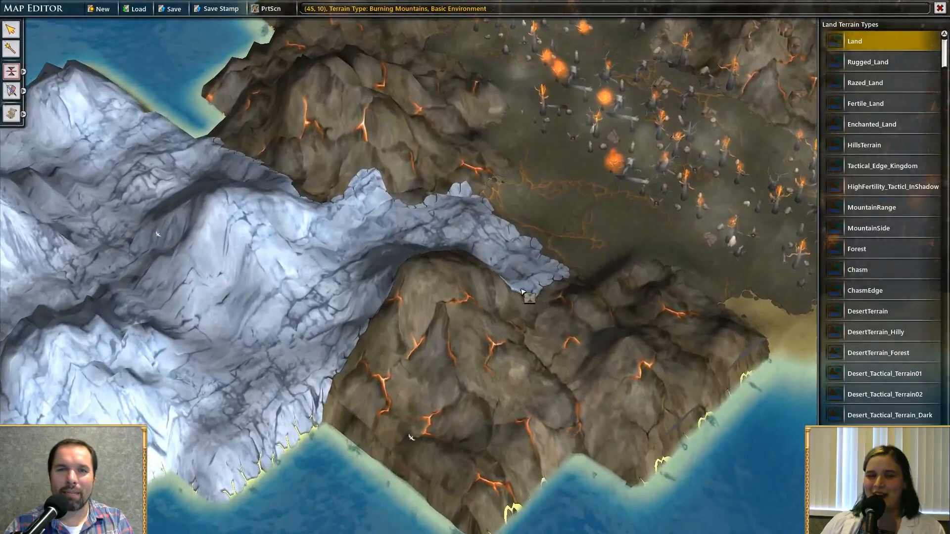
scroll(522, 292, down, 2)
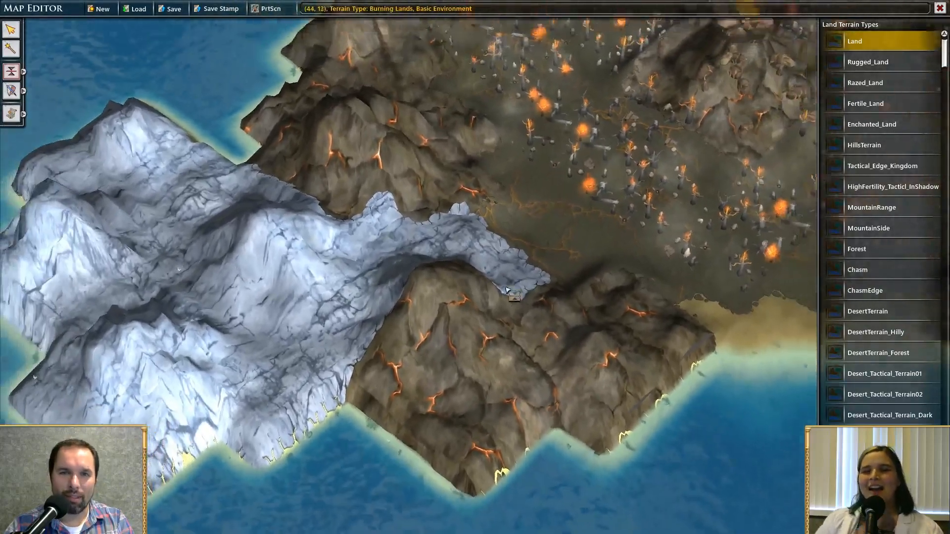
scroll(524, 91, up, 1)
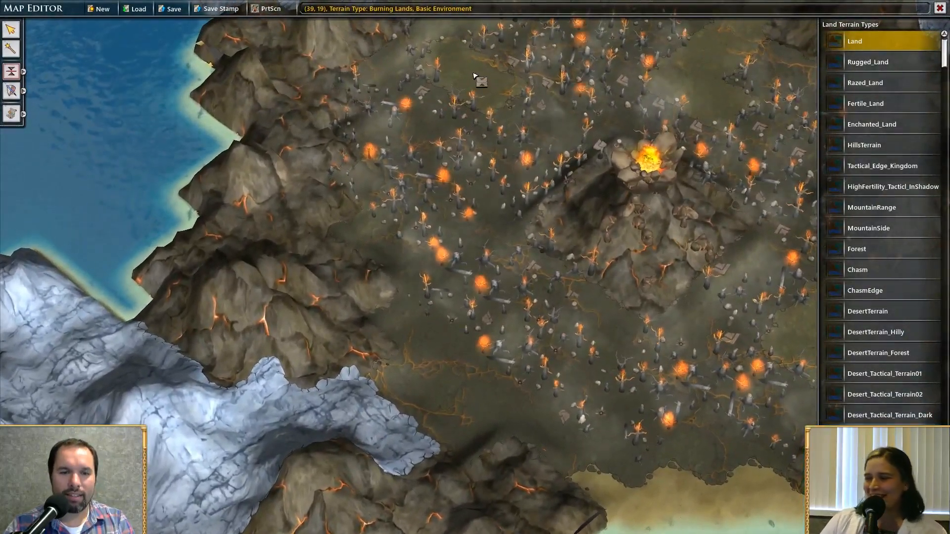
Carve a narrow pass of burning land westward into the arctic mountains southwest of the volcano
scroll(346, 475, down, 1)
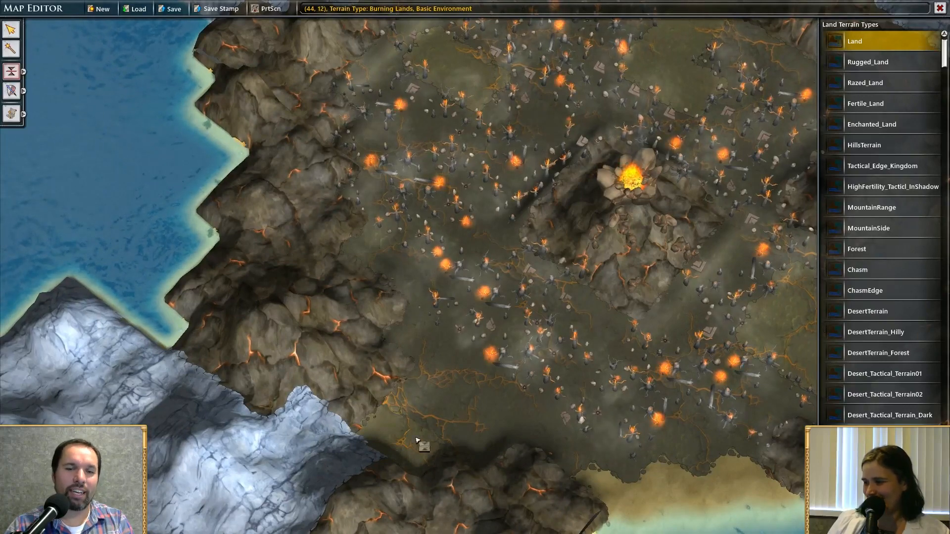
scroll(417, 424, up, 2)
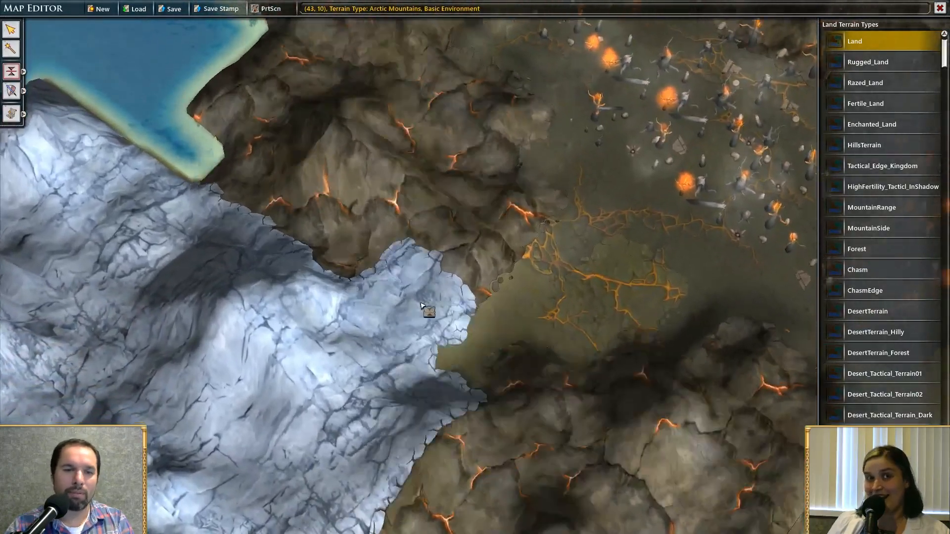
scroll(303, 377, down, 1)
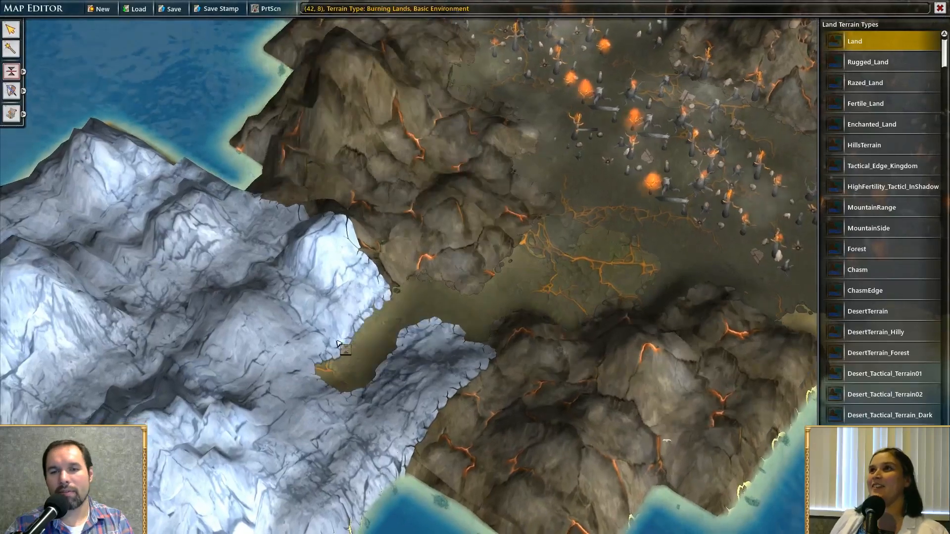
mouse_move(337, 342)
middle_down()
mouse_move(420, 326)
mouse_move(542, 407)
middle_up()
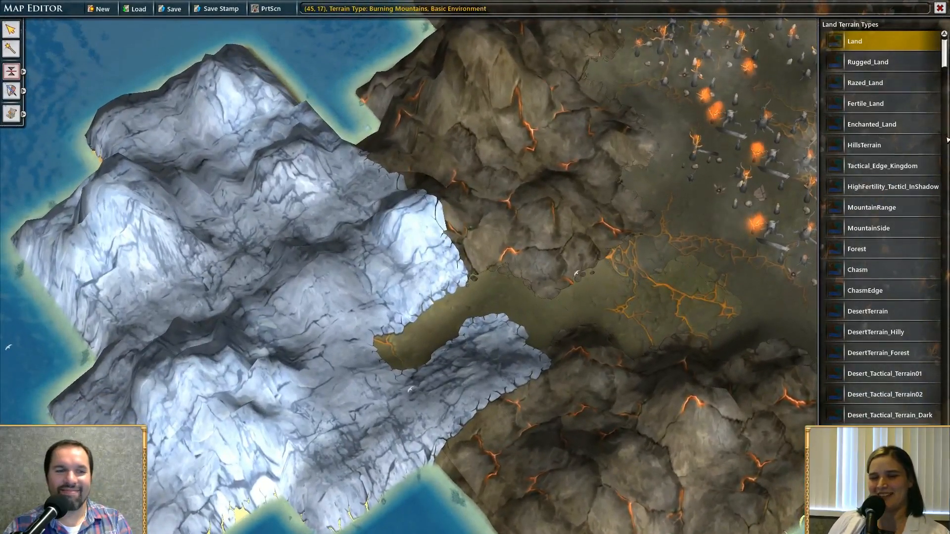
right_drag(247, 317, 423, 241)
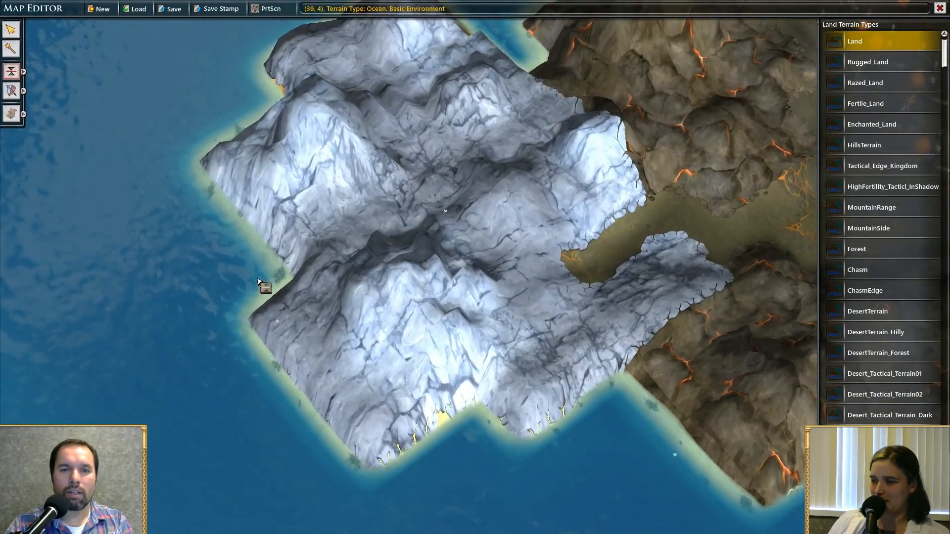
Extend the arctic mountains outward along the southwest coast to fill out the peninsula
click(297, 269)
scroll(316, 287, down, 3)
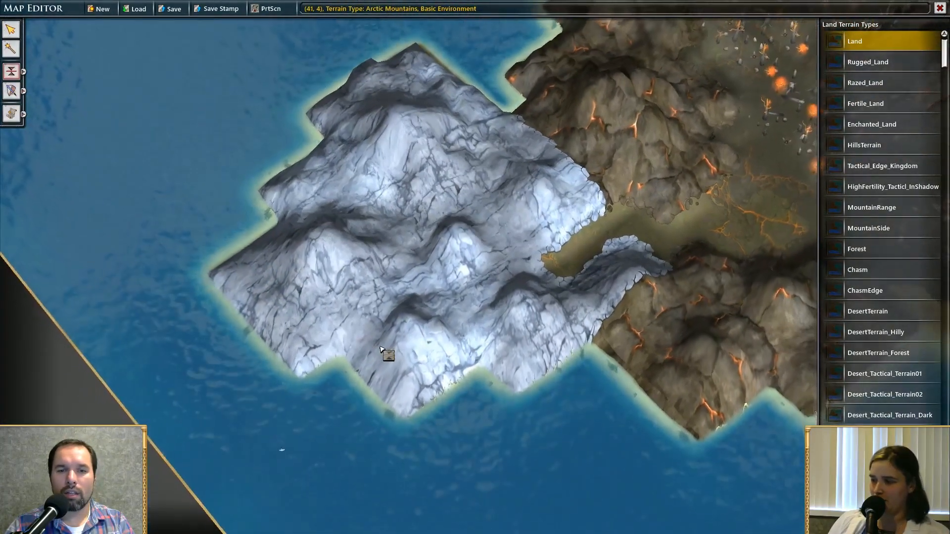
mouse_move(381, 349)
mouse_down()
mouse_move(415, 361)
mouse_move(496, 360)
mouse_up()
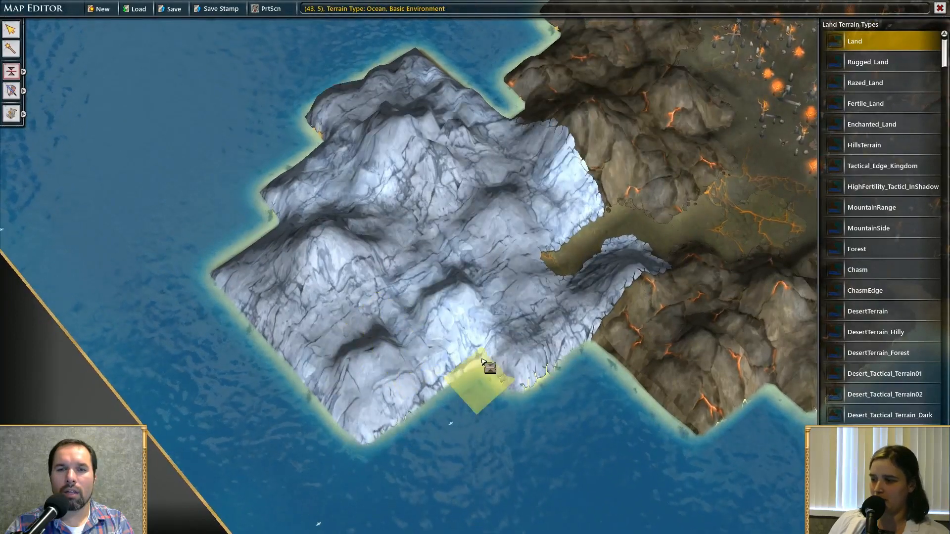
right_drag(543, 352, 286, 398)
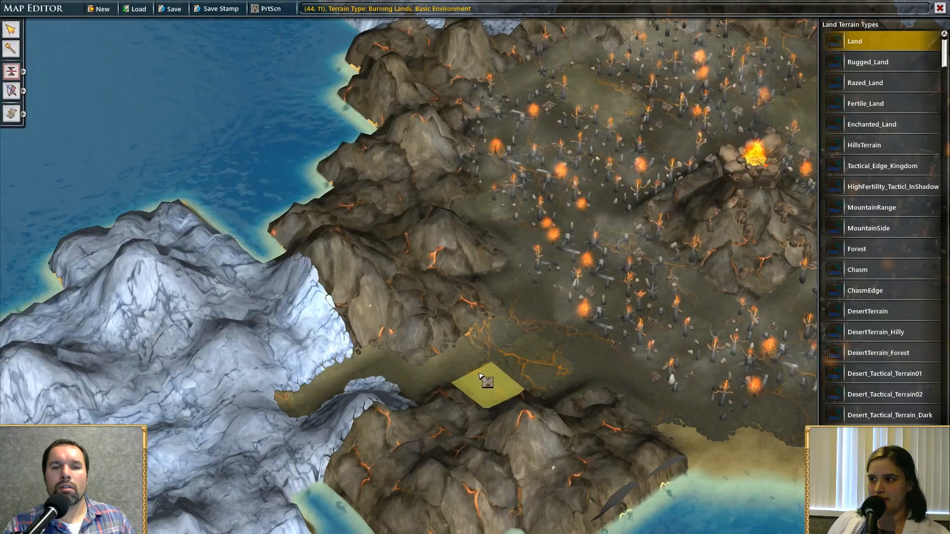
mouse_move(342, 293)
middle_down()
mouse_move(334, 319)
mouse_move(320, 305)
mouse_move(339, 317)
middle_up()
mouse_move(478, 305)
middle_down()
mouse_move(603, 320)
mouse_move(526, 350)
middle_up()
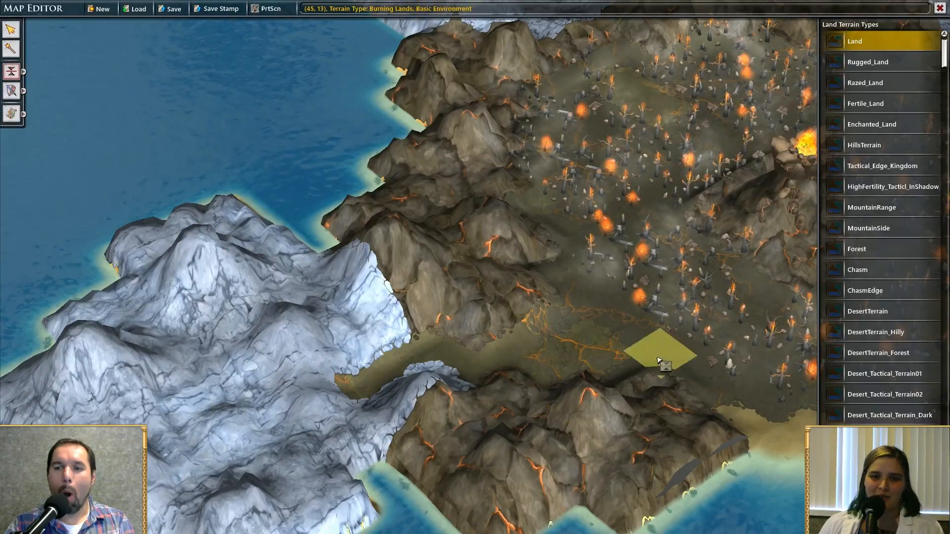
middle_drag(496, 290, 462, 254)
Paint ArcticForest terrain from the narrow pass into the interior of the southwest arctic mountains, forming a wooded basin
scroll(379, 309, up, 3)
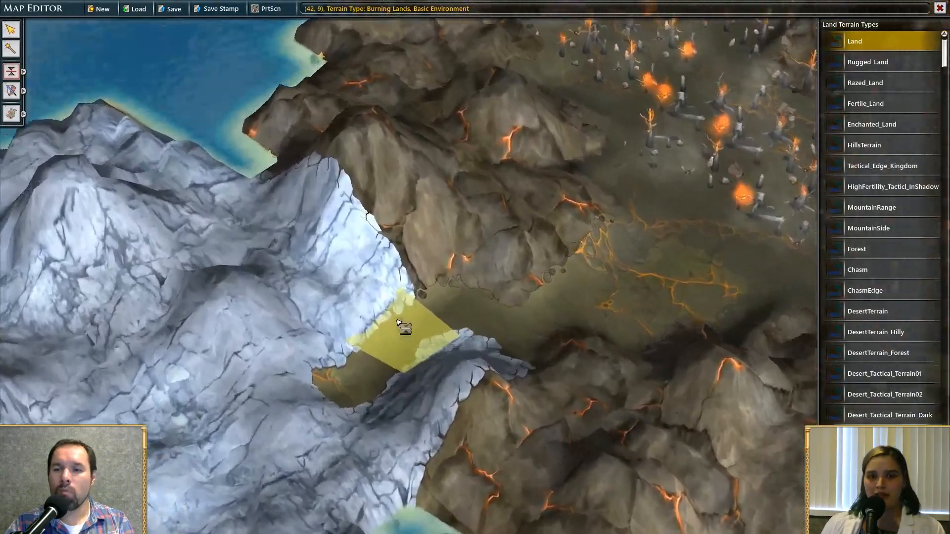
middle_drag(403, 325, 553, 335)
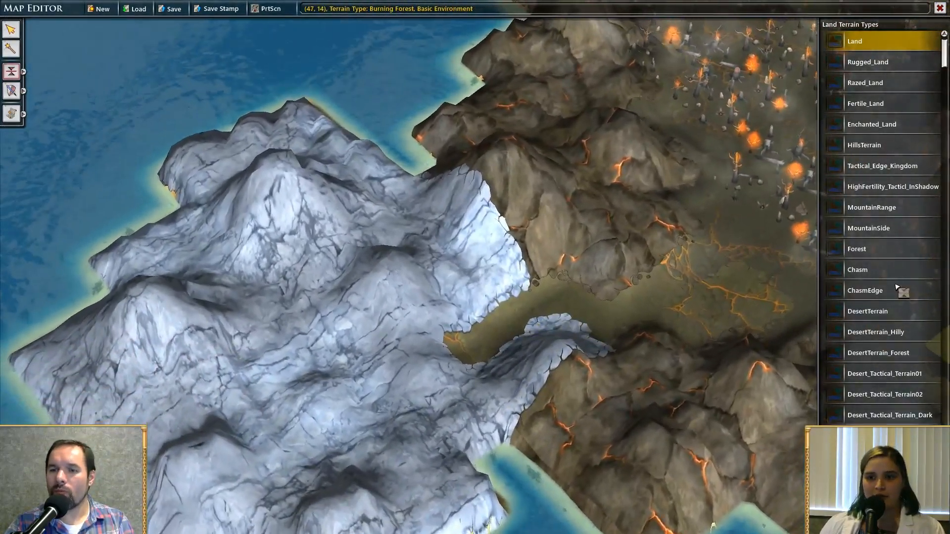
scroll(899, 286, down, 12)
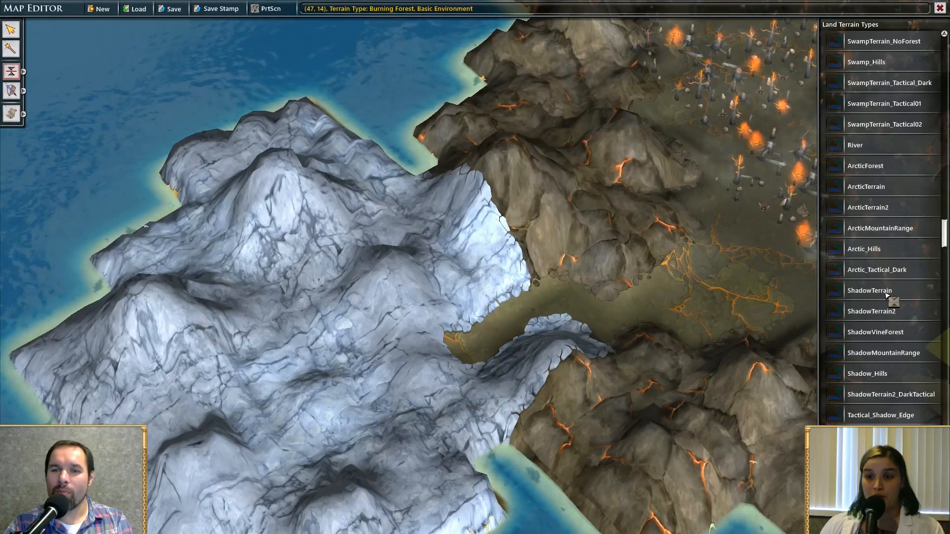
click(892, 169)
mouse_move(524, 324)
mouse_down()
mouse_move(487, 304)
mouse_move(396, 343)
mouse_move(376, 312)
mouse_move(346, 356)
mouse_up()
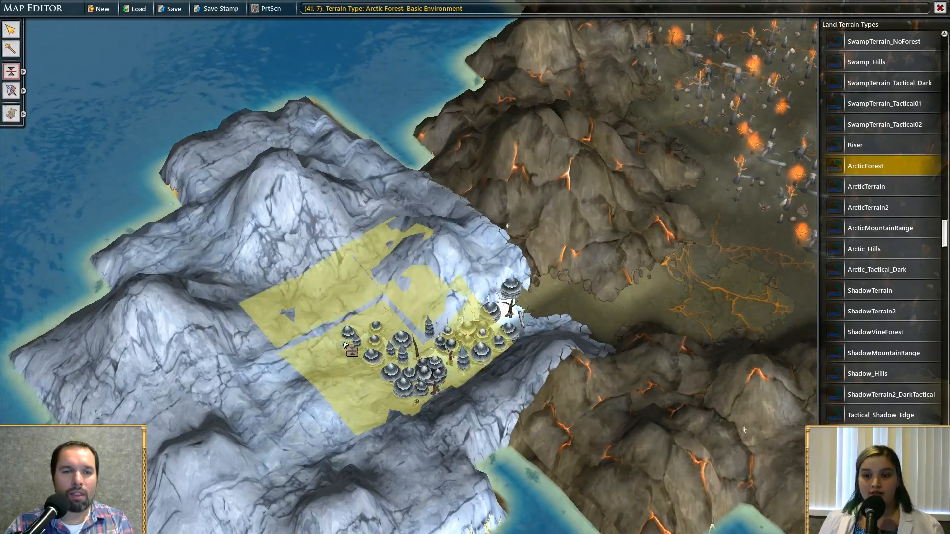
click(298, 348)
click(297, 348)
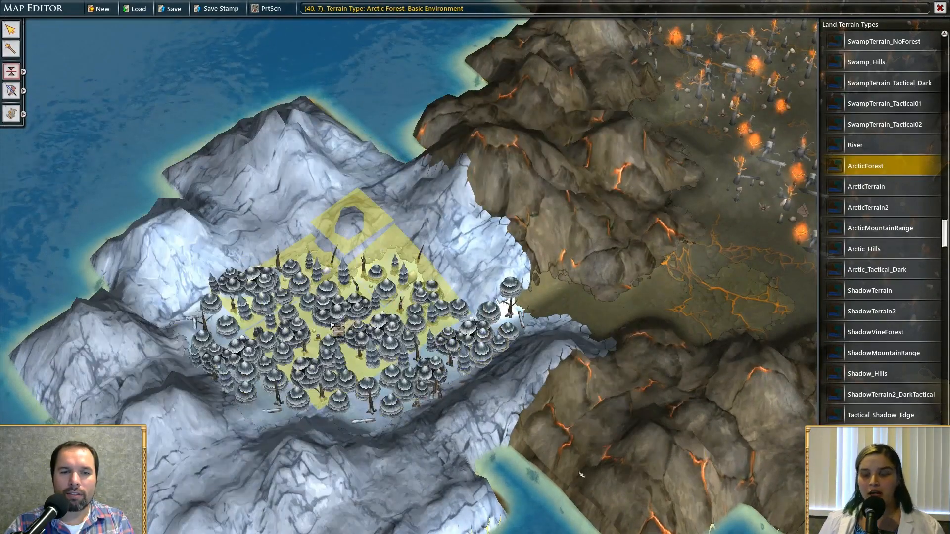
click(327, 297)
click(327, 380)
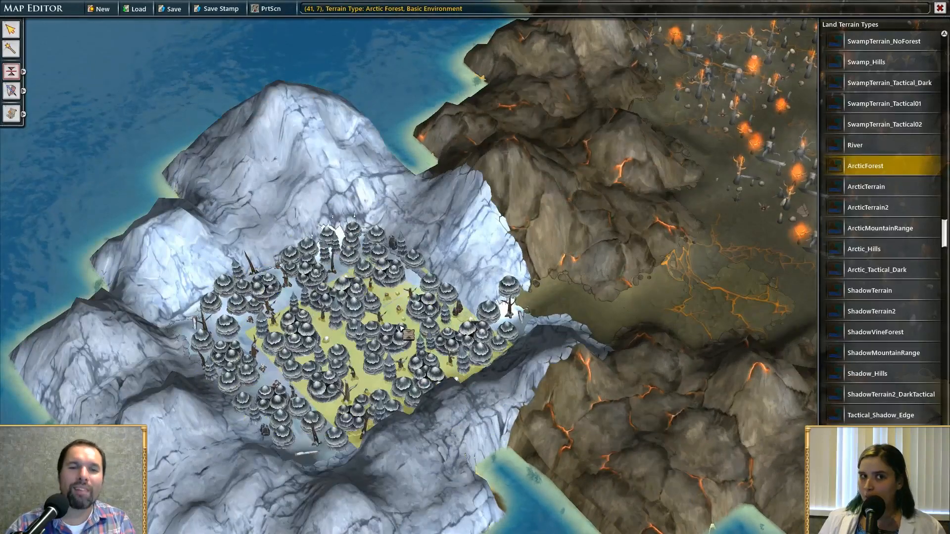
Paint ArcticTerrain over the middle of the arctic forest to make an open snowy clearing
middle_drag(257, 319, 619, 398)
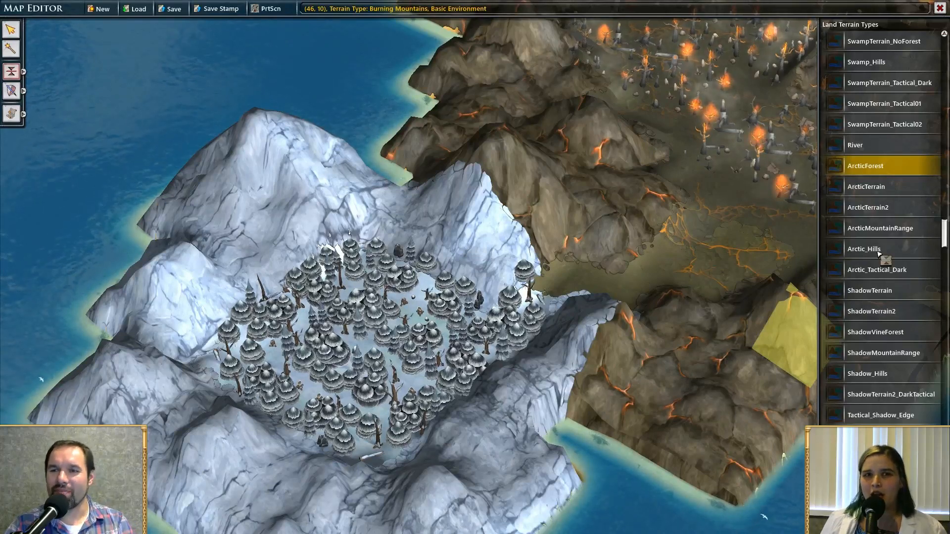
click(865, 186)
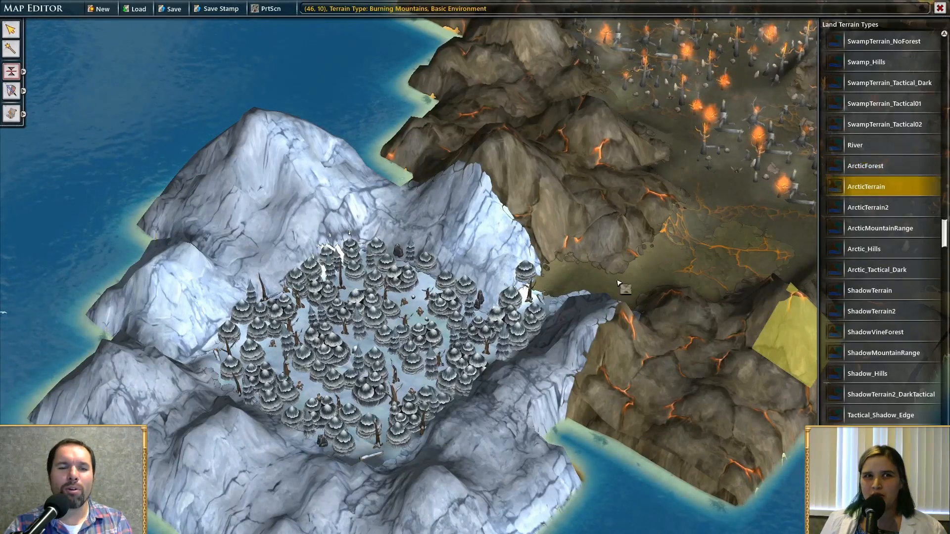
click(351, 330)
click(331, 326)
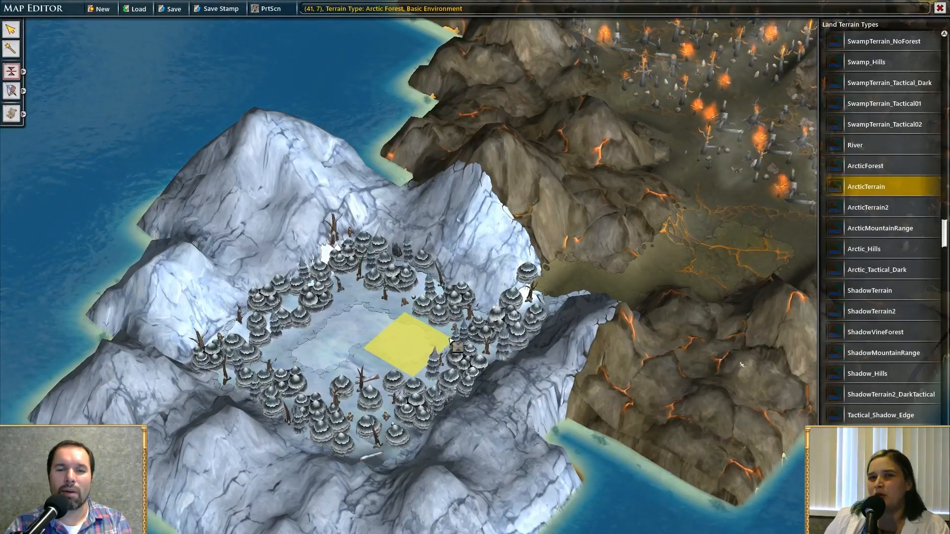
Paint ArcticTerrain from the eastern edge of the forest to the pass to open an entrance to the basin
scroll(564, 292, down, 2)
key(Right)
key(Up)
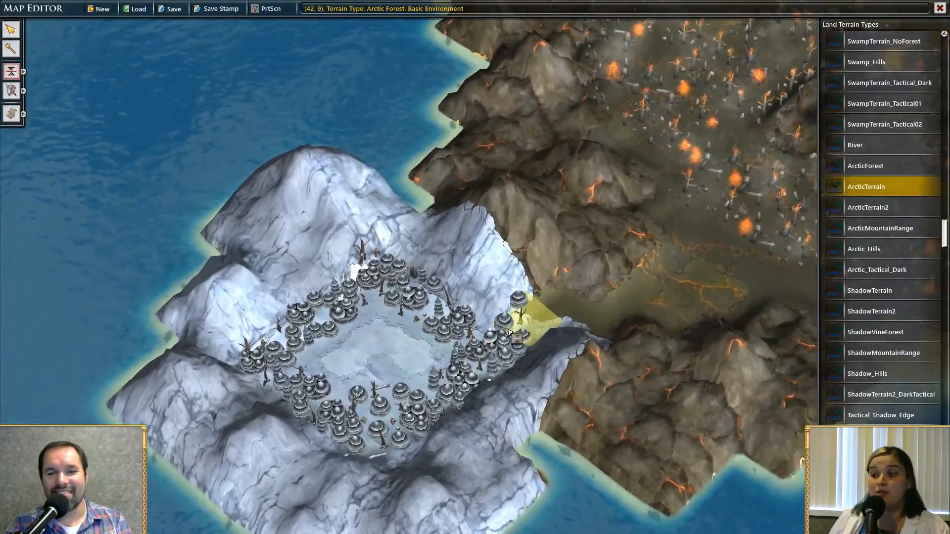
key(Left)
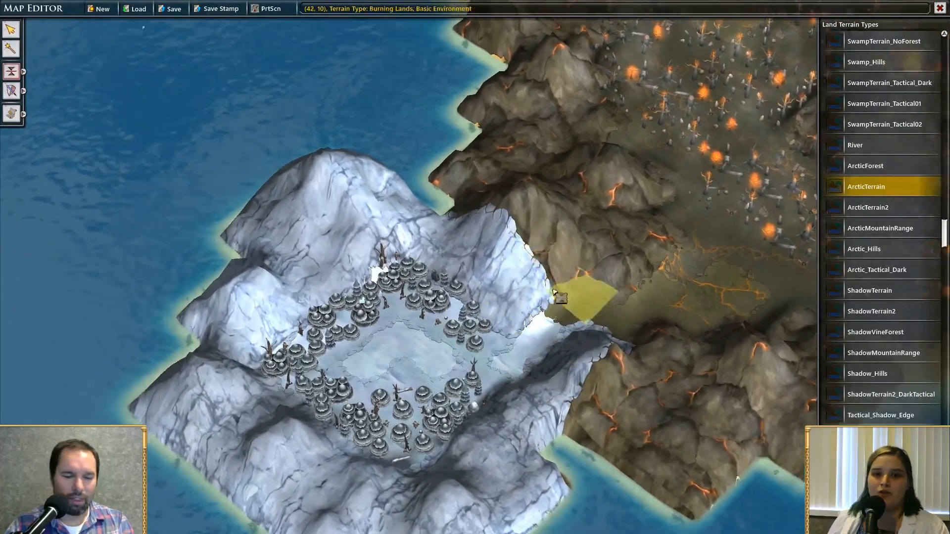
Try placing regular green forest on a tile of the snowy clearing and on the tile at the pass
scroll(536, 353, up, 2)
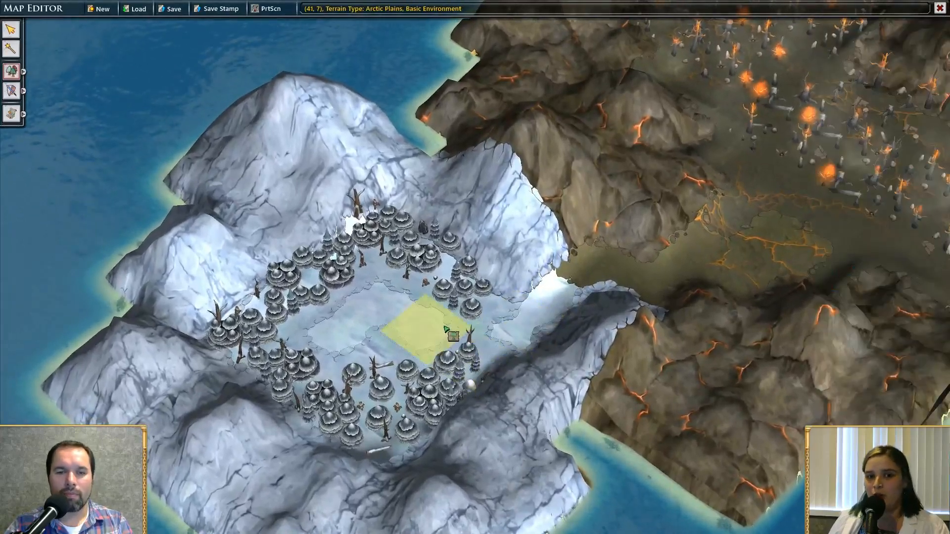
click(419, 324)
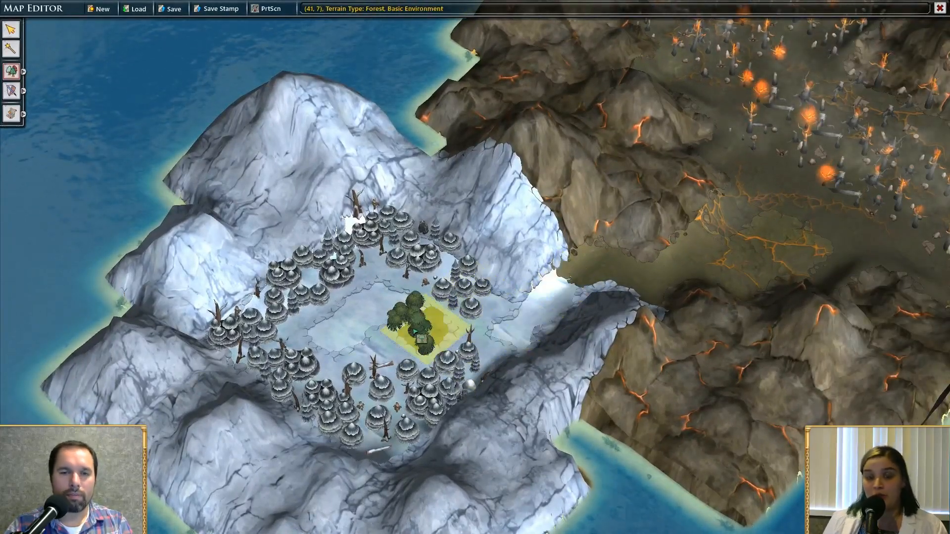
drag(563, 300, 515, 336)
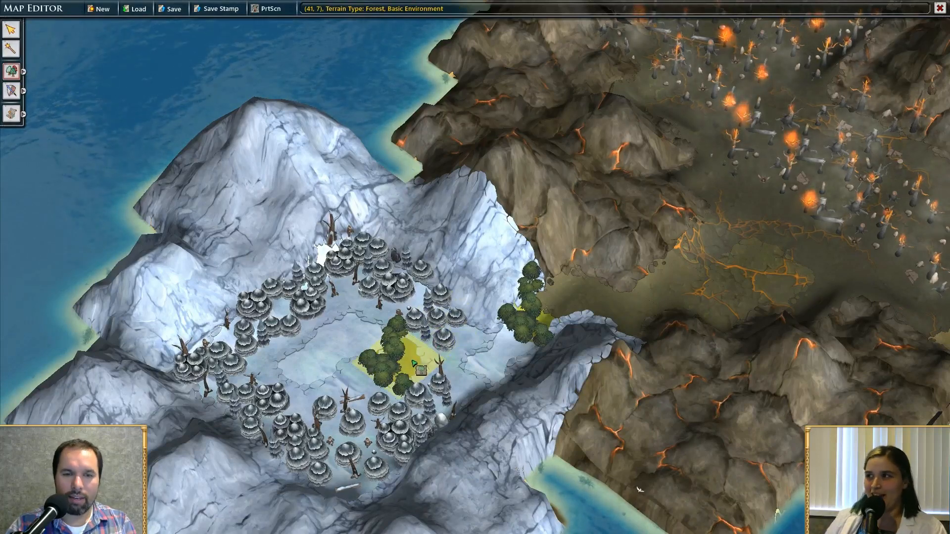
Replace the green forest in the clearing and at the pass with arctic forest, and forest the tile between them
key(t)
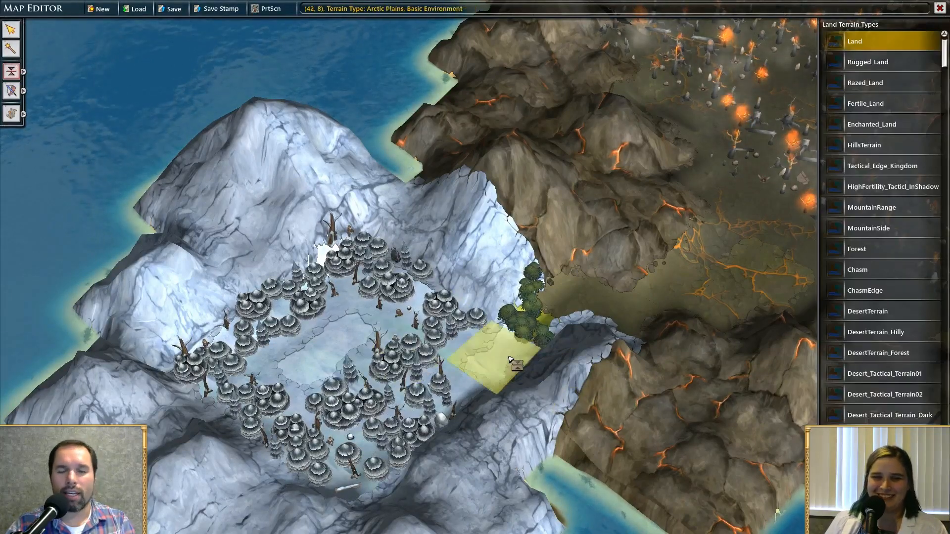
scroll(544, 316, down, 2)
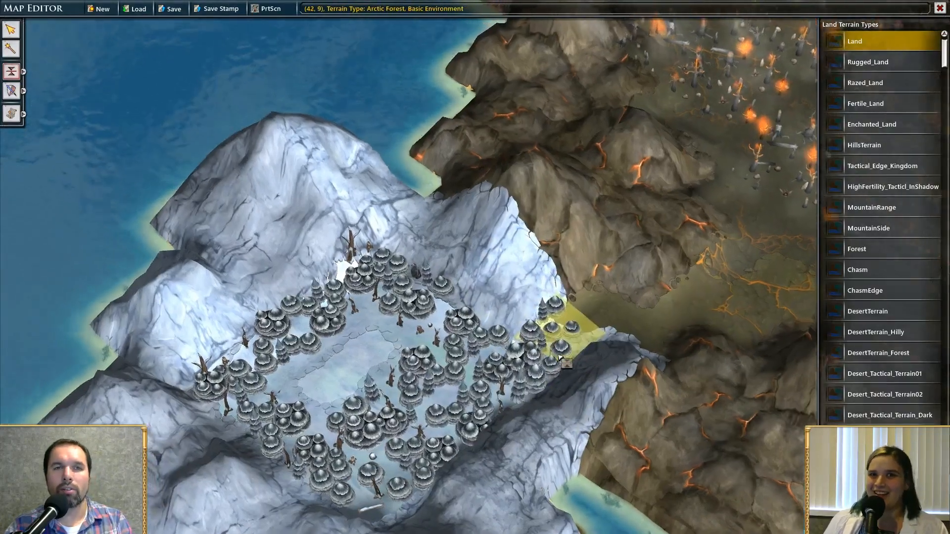
Widen the snowy clearing southward by replacing the arctic forest on its south side with arctic plains
scroll(534, 331, down, 5)
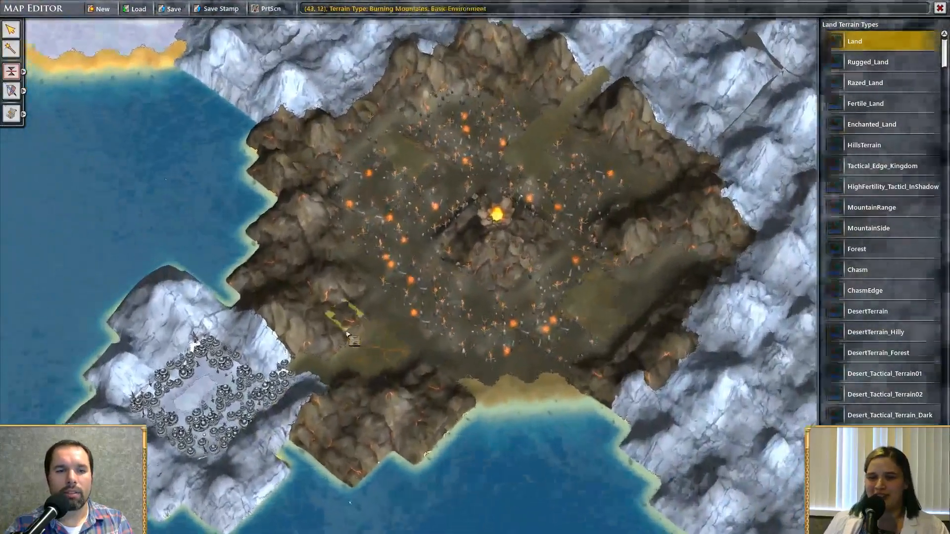
scroll(400, 328, up, 5)
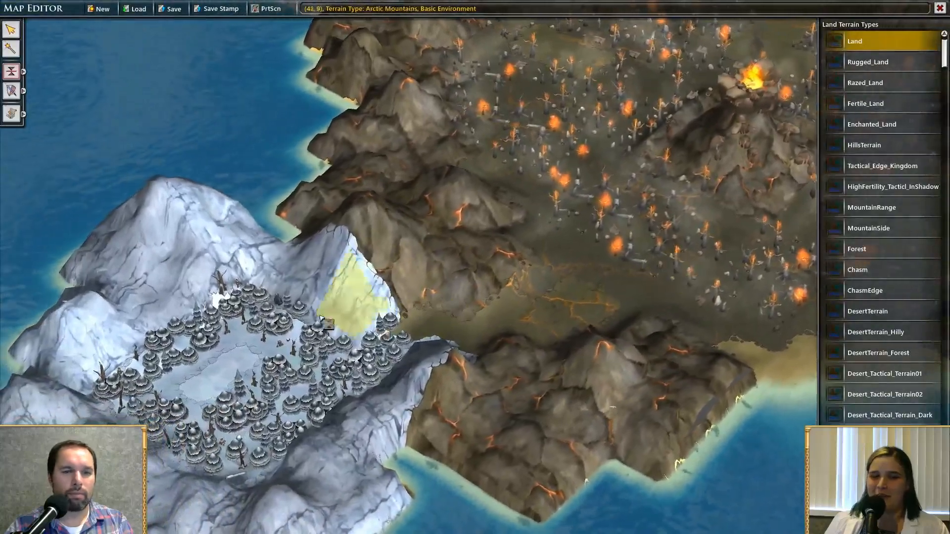
scroll(331, 411, up, 5)
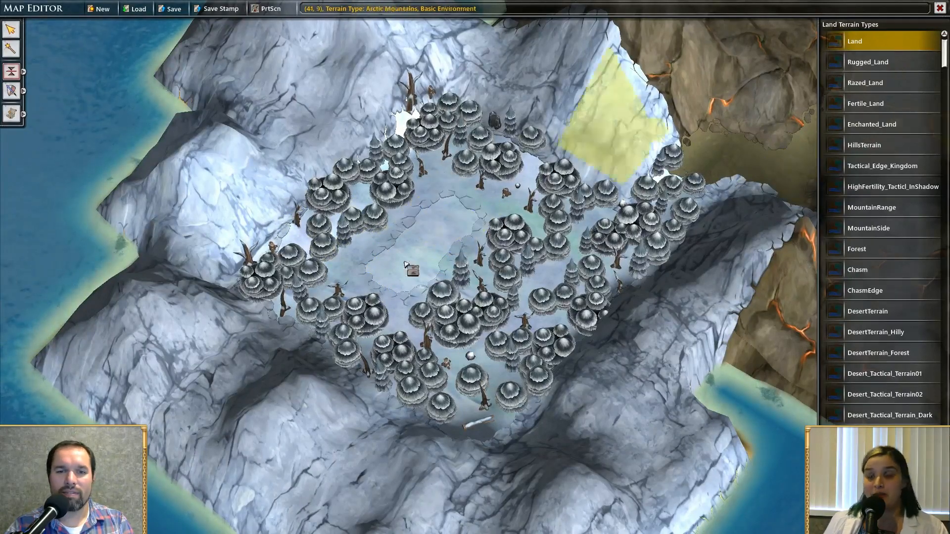
scroll(404, 265, down, 2)
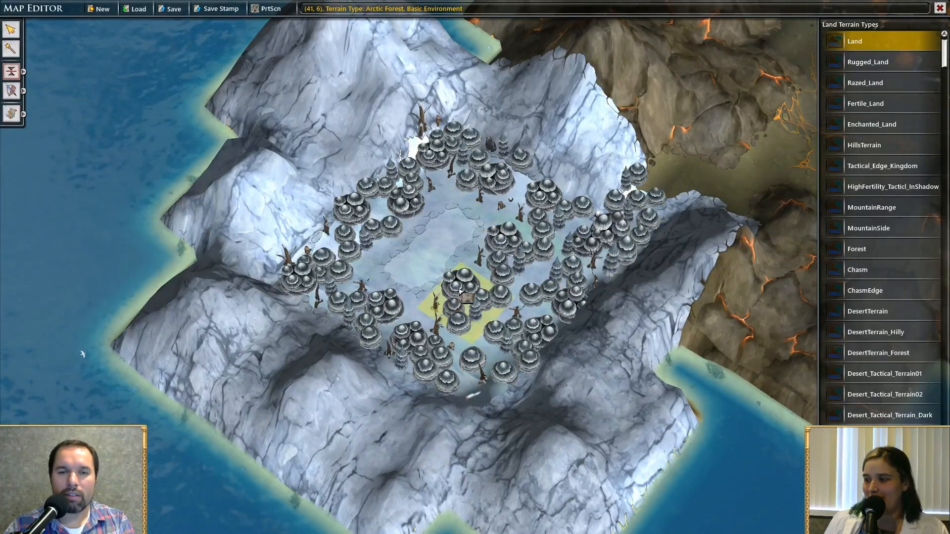
scroll(450, 222, up, 2)
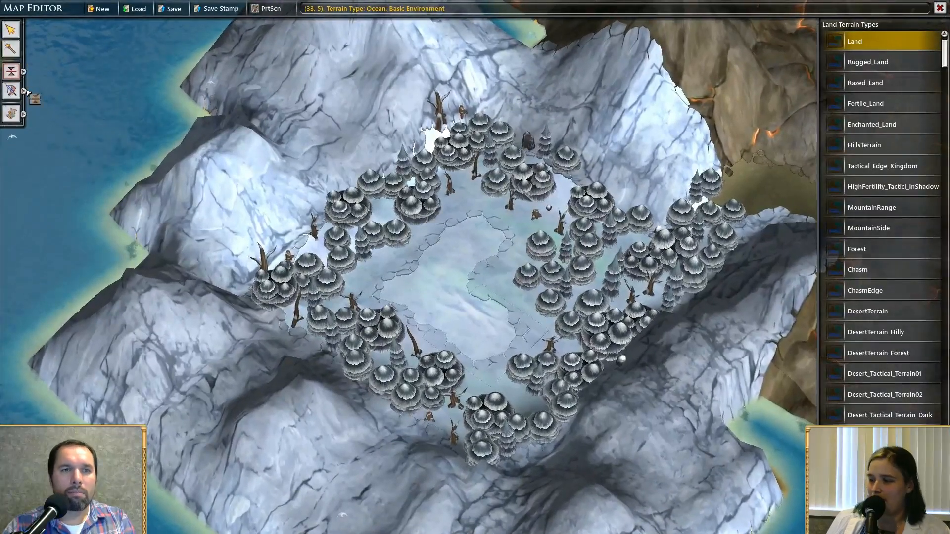
Open the map object categories, including Resources, and survey the arctic region north of the volcano
click(10, 90)
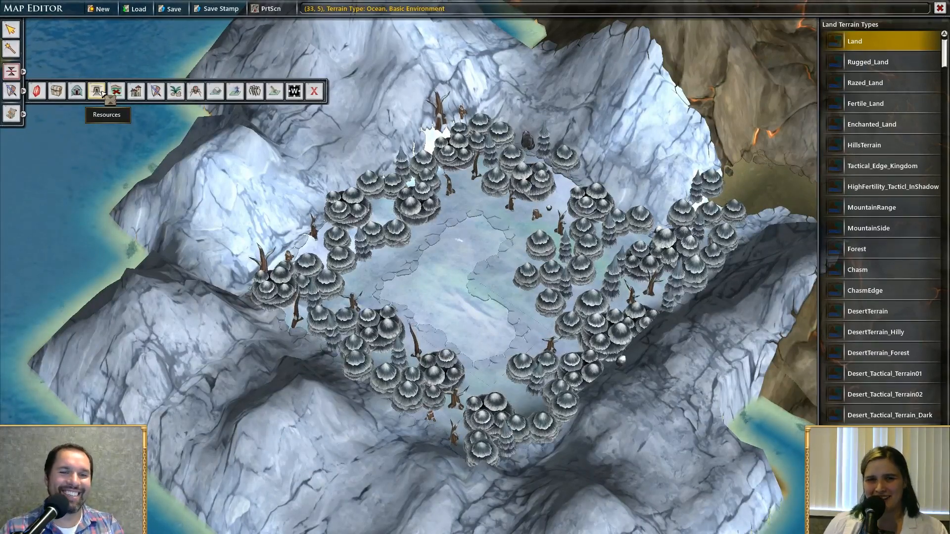
mouse_move(419, 319)
middle_down()
mouse_move(377, 258)
mouse_move(421, 329)
mouse_move(438, 296)
mouse_move(525, 366)
mouse_move(556, 321)
mouse_move(558, 365)
mouse_move(613, 381)
mouse_move(265, 158)
mouse_move(562, 297)
mouse_move(380, 304)
mouse_move(377, 261)
mouse_move(445, 318)
mouse_move(430, 311)
mouse_move(454, 310)
mouse_move(438, 438)
middle_up()
scroll(391, 446, down, 3)
middle_drag(428, 349, 451, 472)
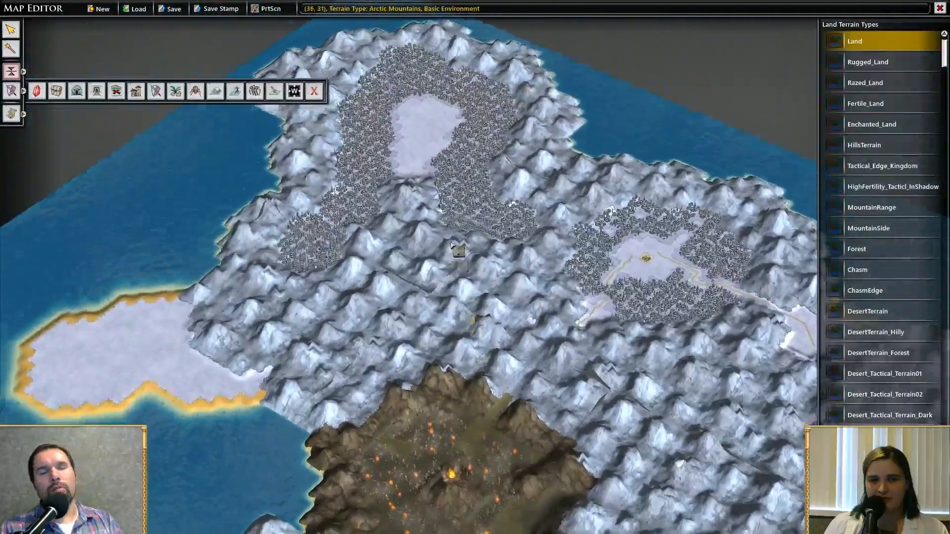
scroll(451, 245, down, 5)
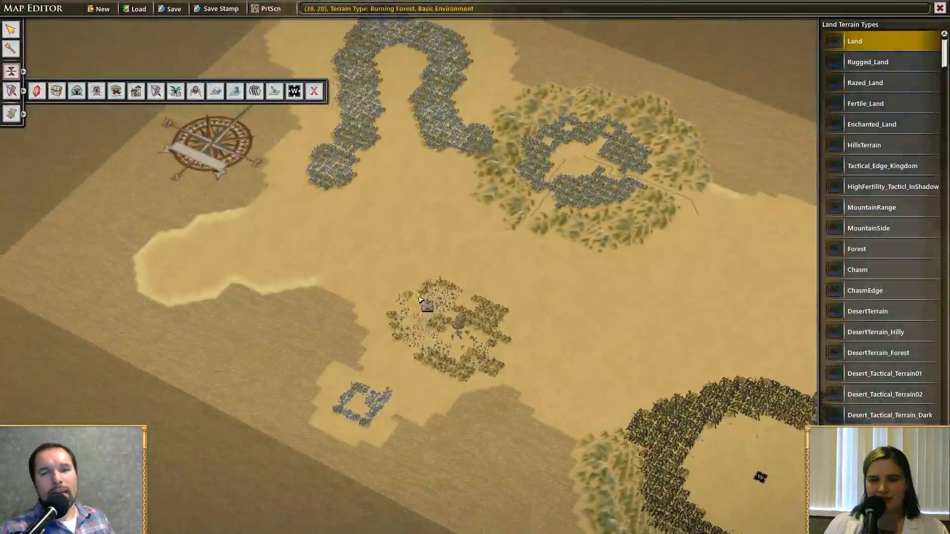
scroll(419, 299, up, 5)
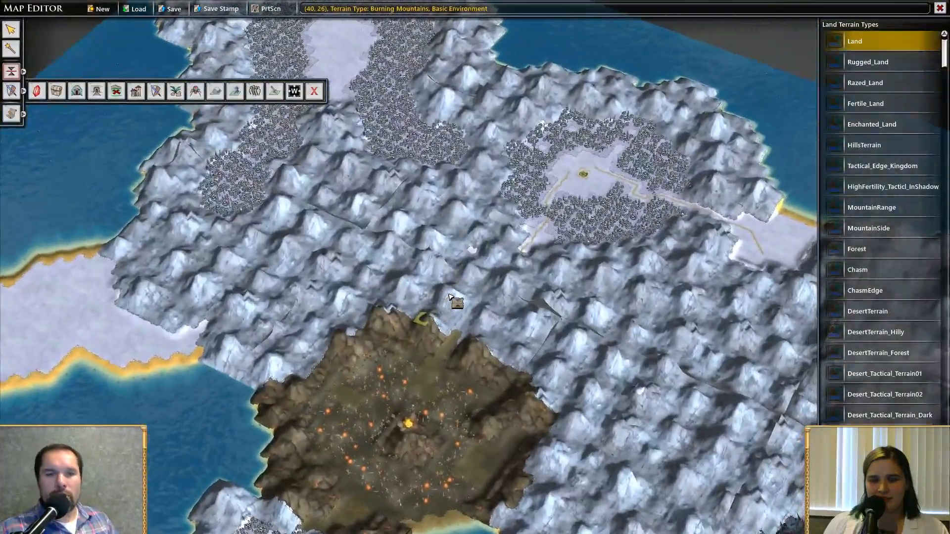
middle_drag(449, 296, 547, 413)
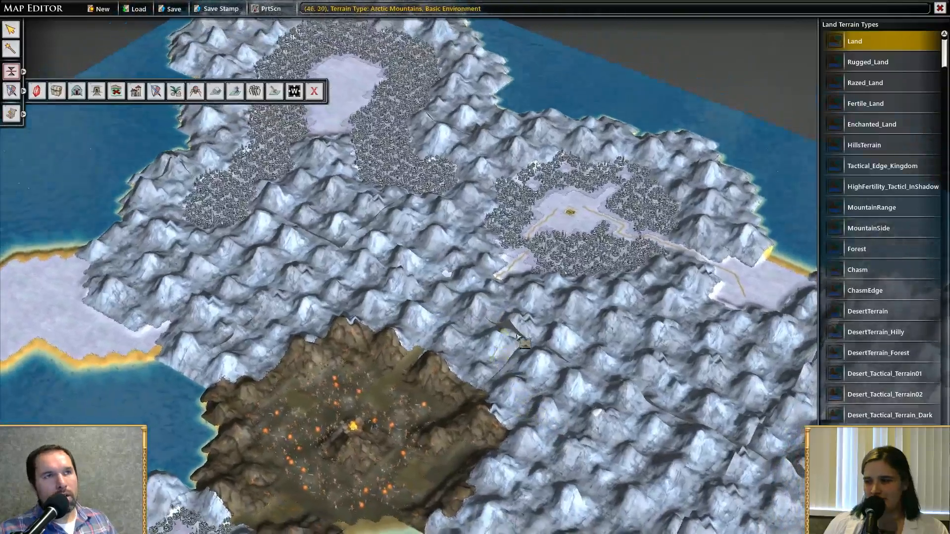
Extend a spur of burning mountains from the volcano basin's eastern rim into the arctic mountains
middle_drag(517, 336, 540, 337)
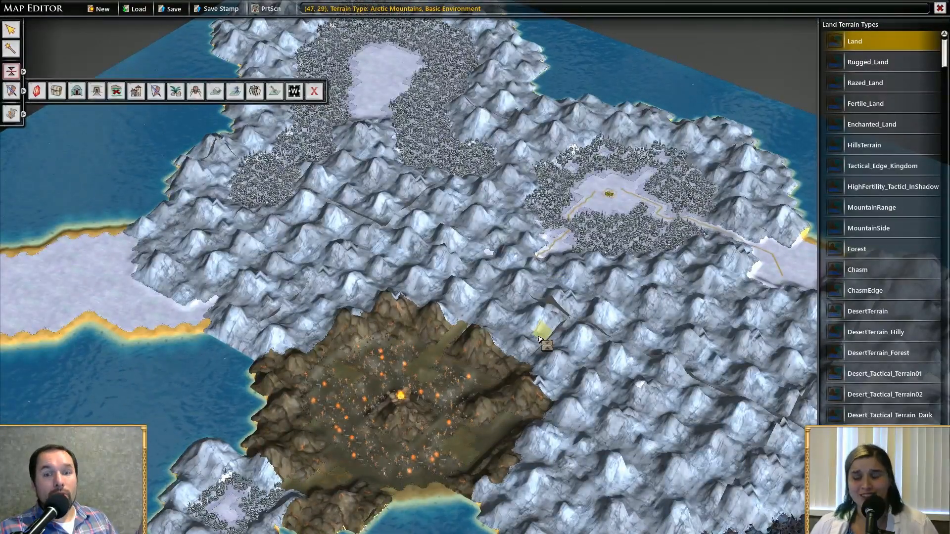
scroll(443, 417, up, 5)
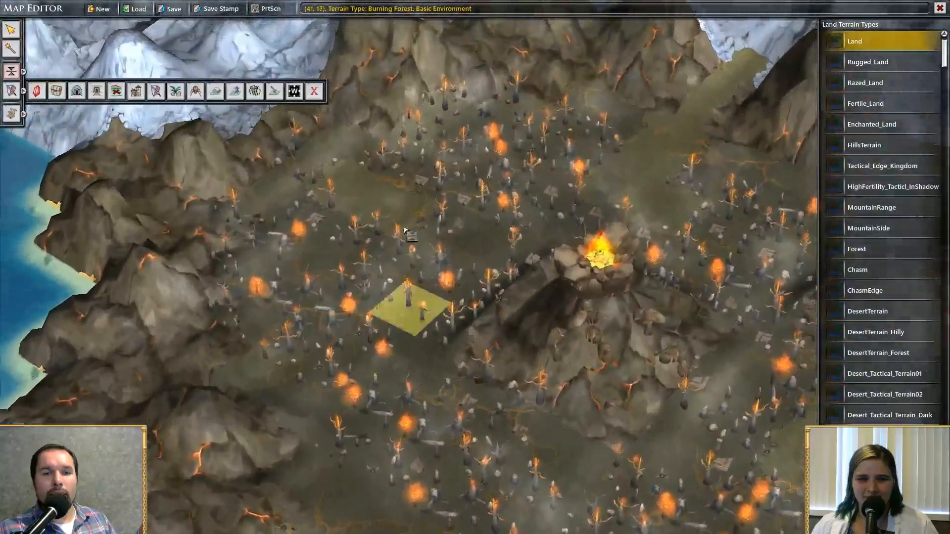
scroll(403, 230, down, 3)
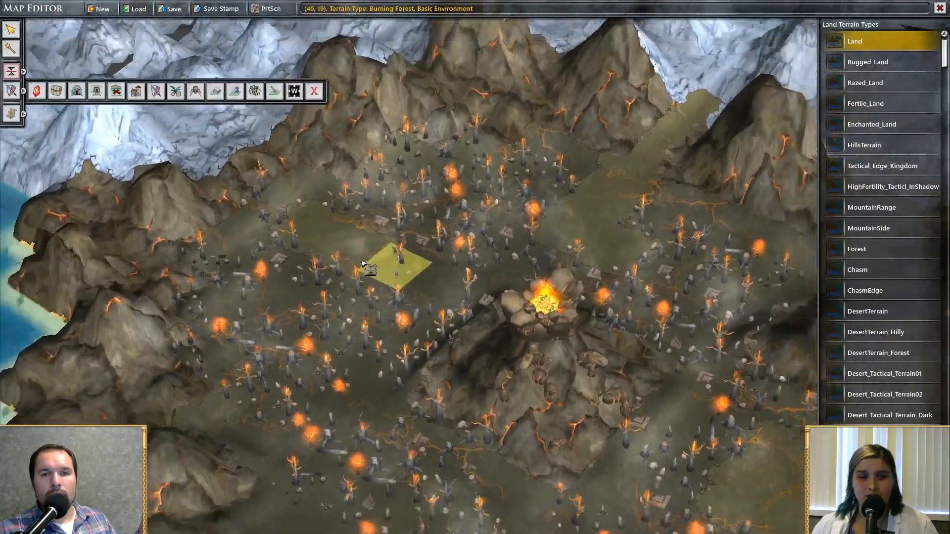
scroll(363, 264, down, 5)
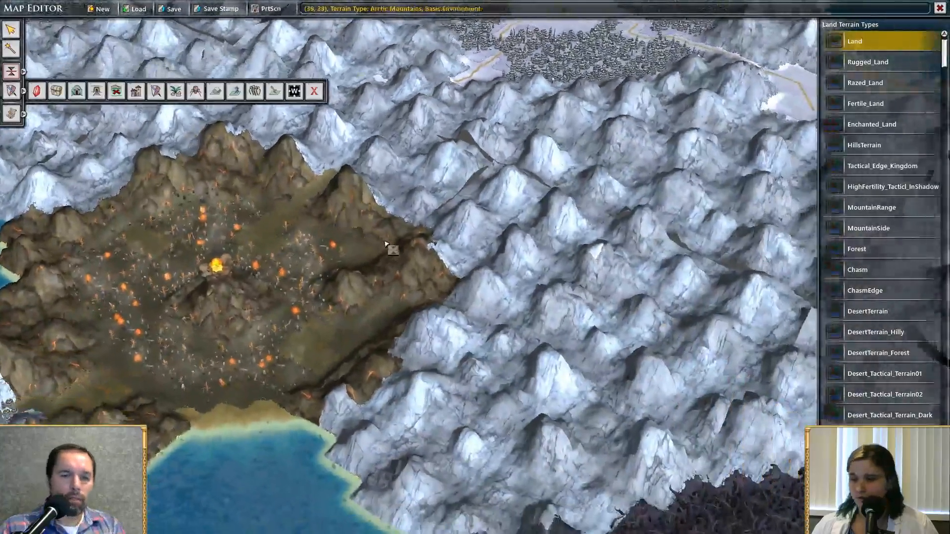
scroll(417, 218, up, 5)
scroll(454, 307, down, 3)
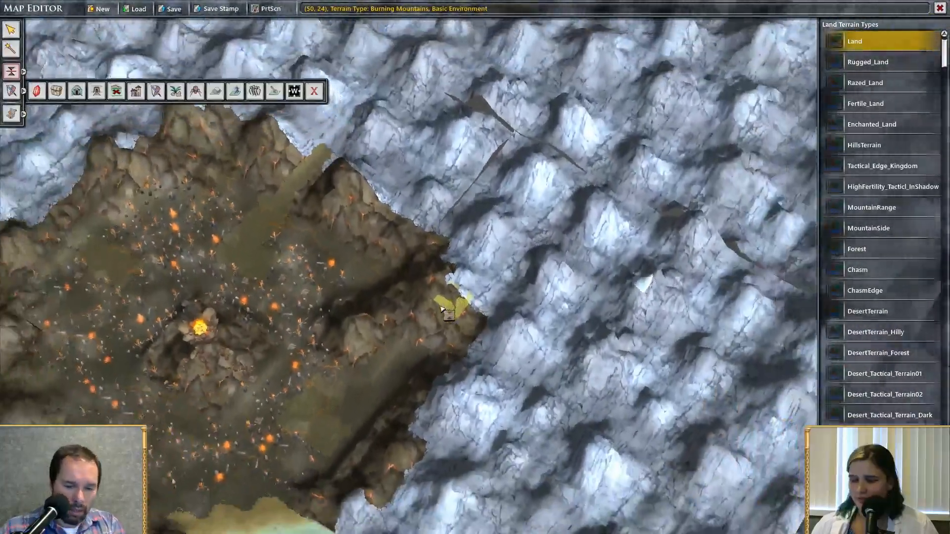
scroll(452, 303, up, 3)
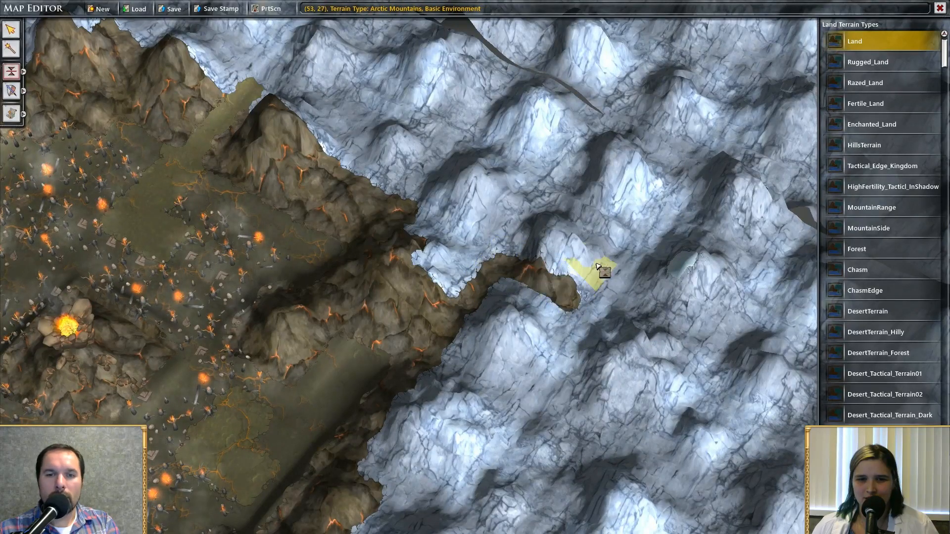
drag(597, 266, 530, 290)
click(505, 291)
Paint a second, short spur of burning mountains into the arctic mountains, just north of the eastern one
right_drag(405, 134, 451, 258)
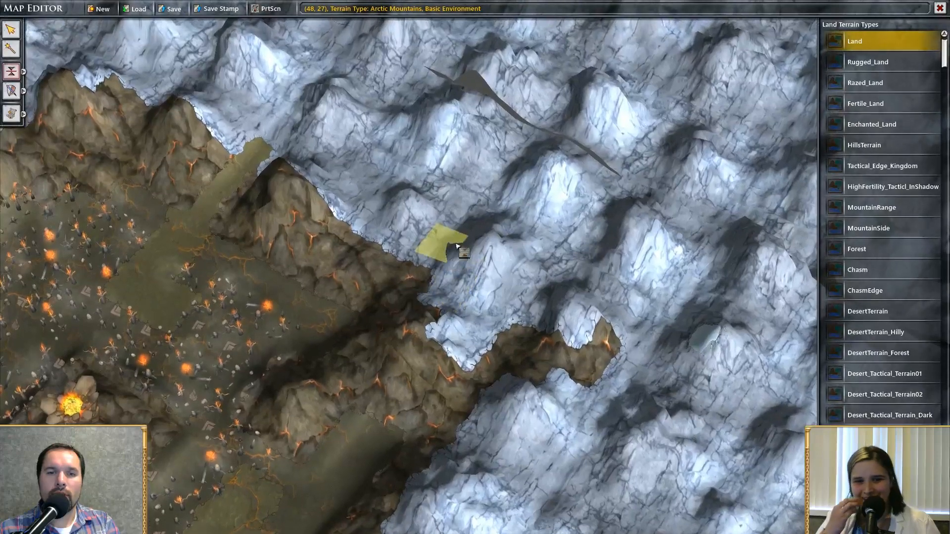
click(470, 225)
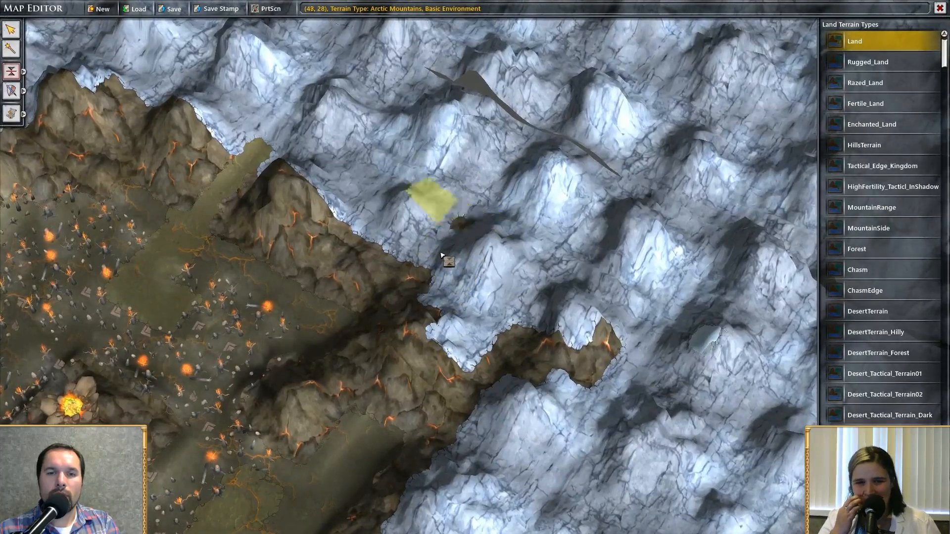
click(436, 237)
middle_drag(411, 232, 405, 282)
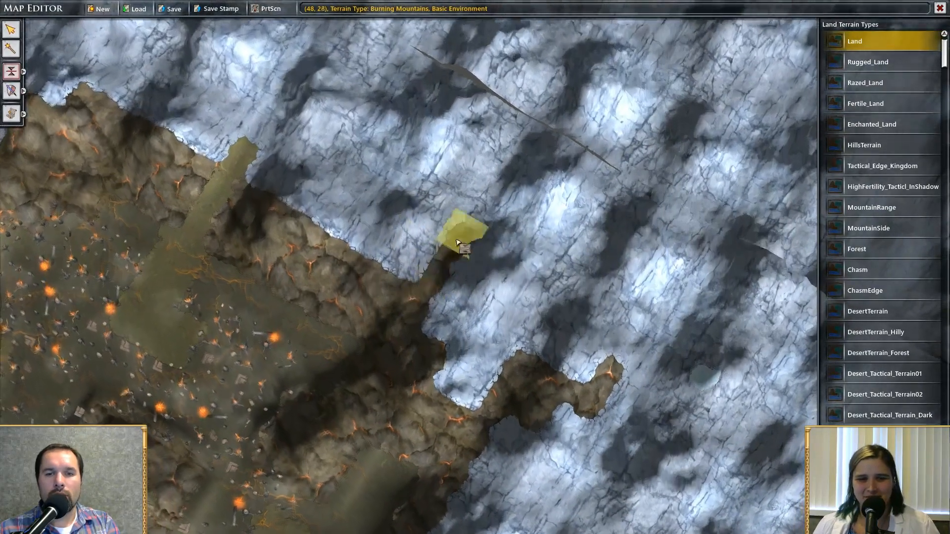
click(494, 247)
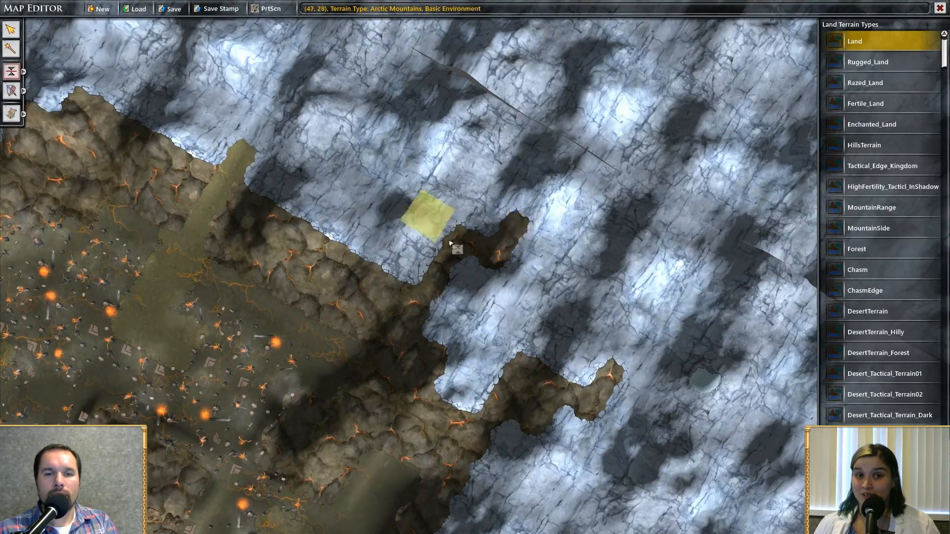
Break up the arctic border with burning mountain spurs on the volcano basin's southeastern and northwestern rims
middle_drag(511, 391, 580, 345)
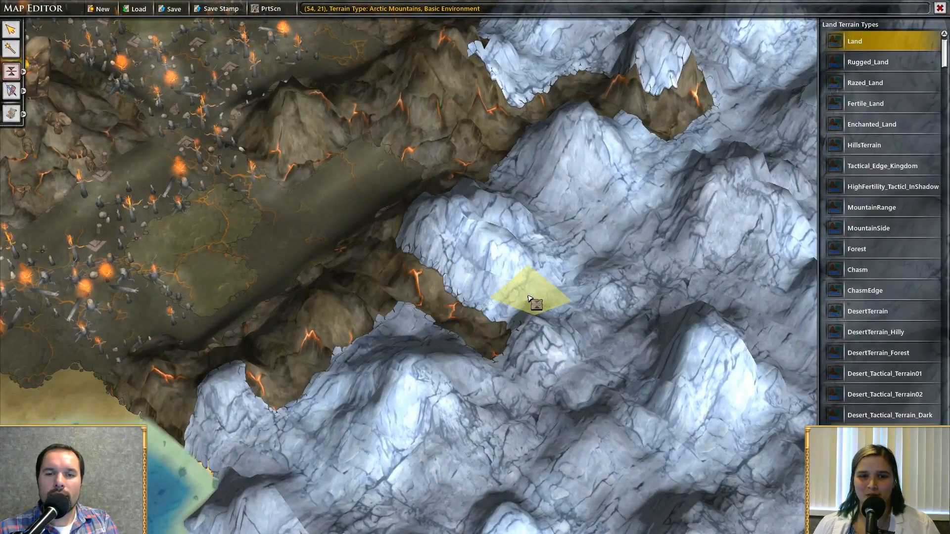
click(599, 356)
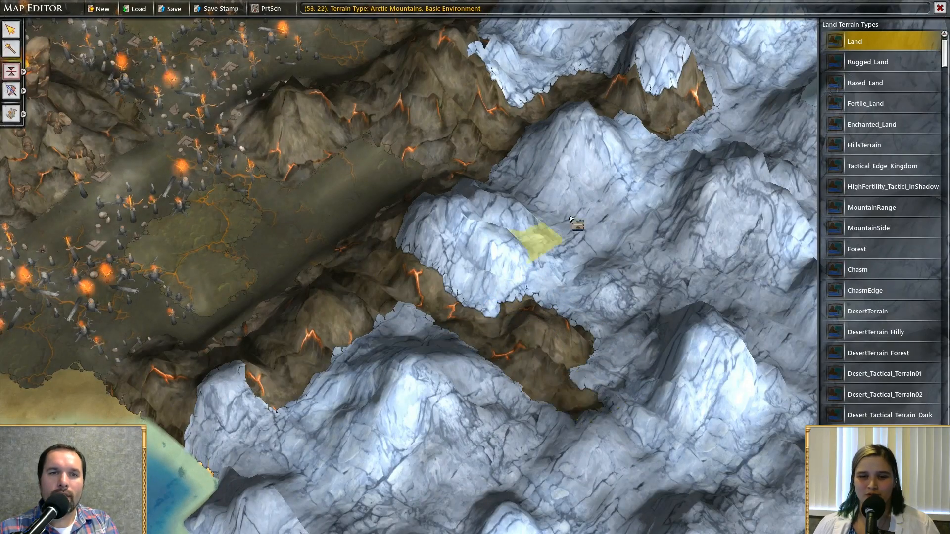
drag(602, 295, 706, 396)
drag(475, 123, 693, 396)
drag(346, 291, 502, 377)
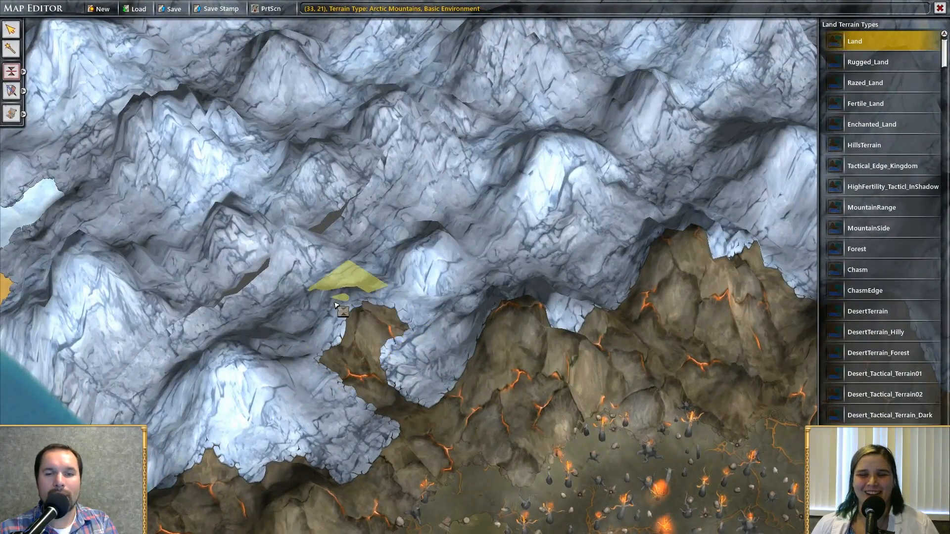
drag(531, 313, 371, 195)
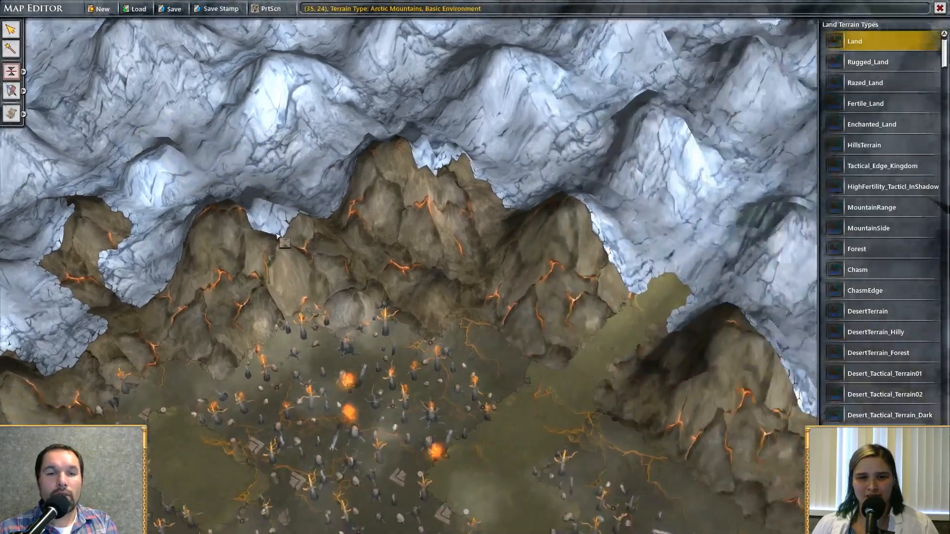
Examine the burning basin around the volcano, its mountain rim and the opening toward the arctic mountains in the northeast
scroll(430, 402, down, 5)
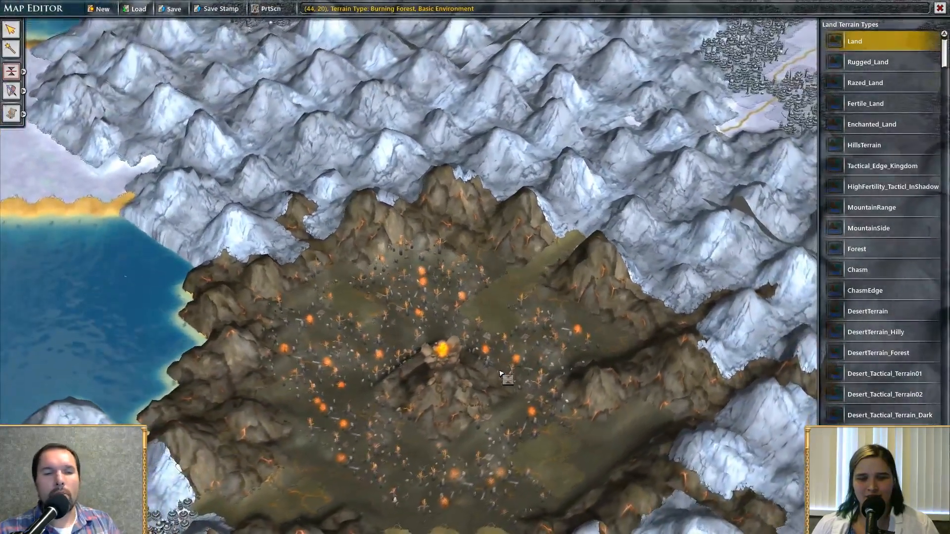
drag(564, 371, 670, 318)
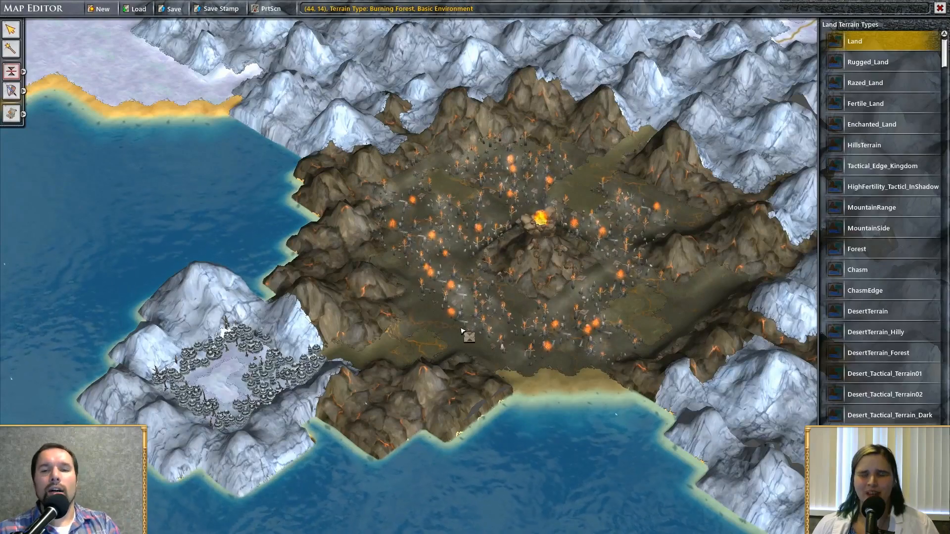
drag(648, 330, 451, 385)
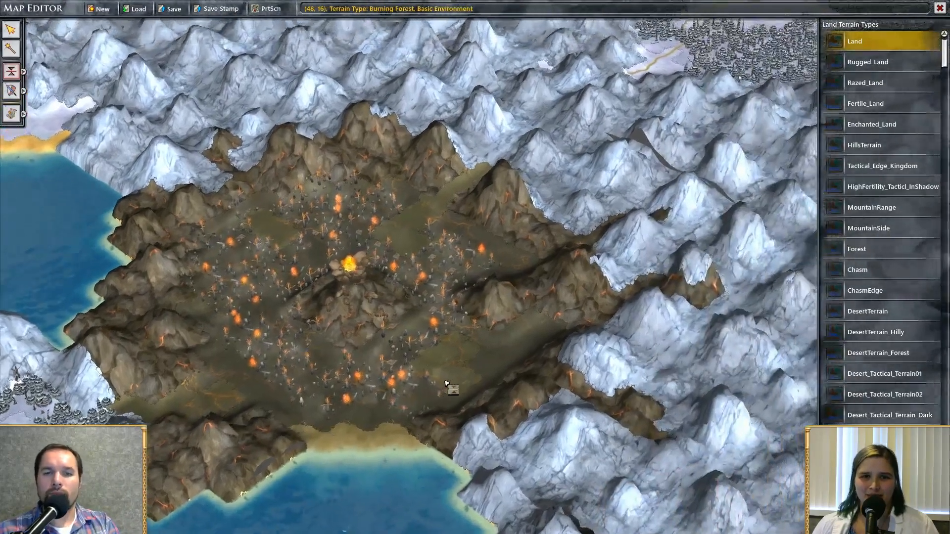
scroll(471, 327, up, 5)
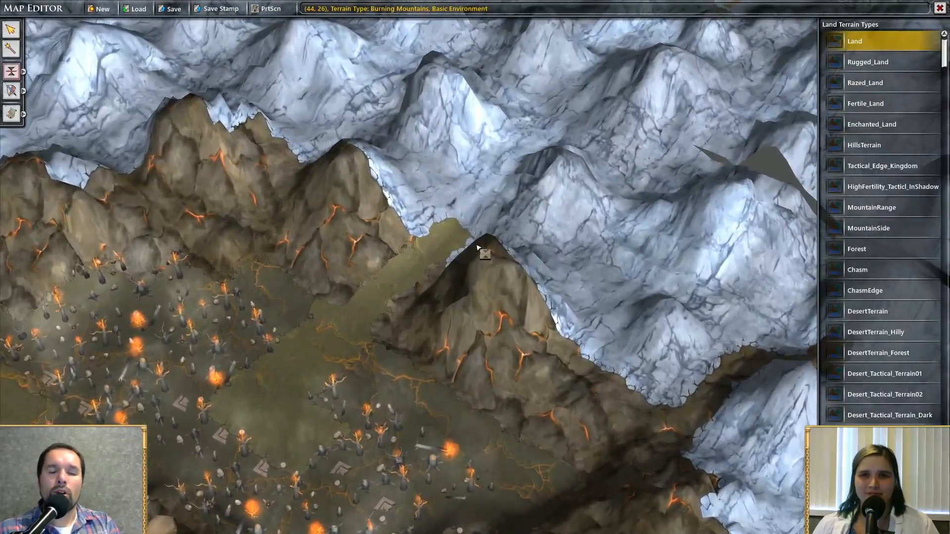
scroll(472, 244, down, 5)
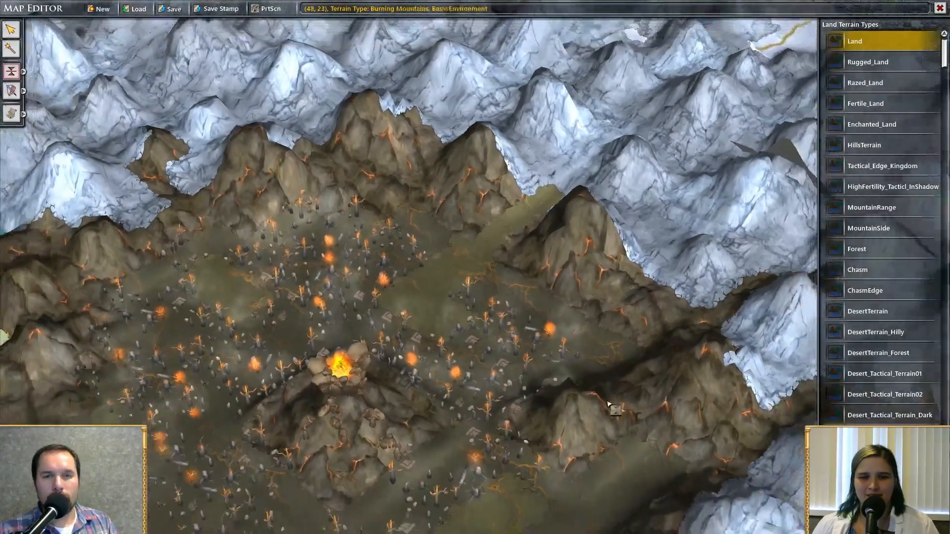
right_drag(607, 404, 487, 324)
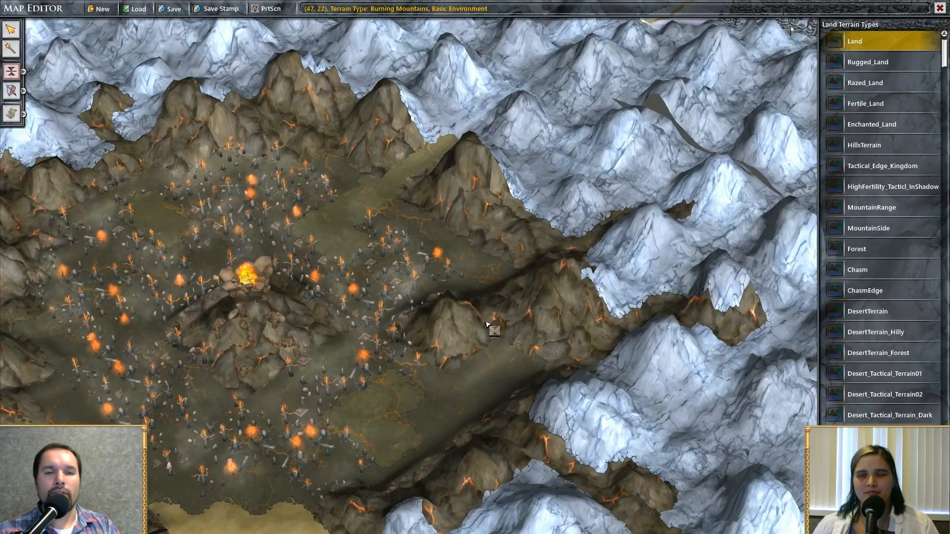
scroll(534, 321, down, 5)
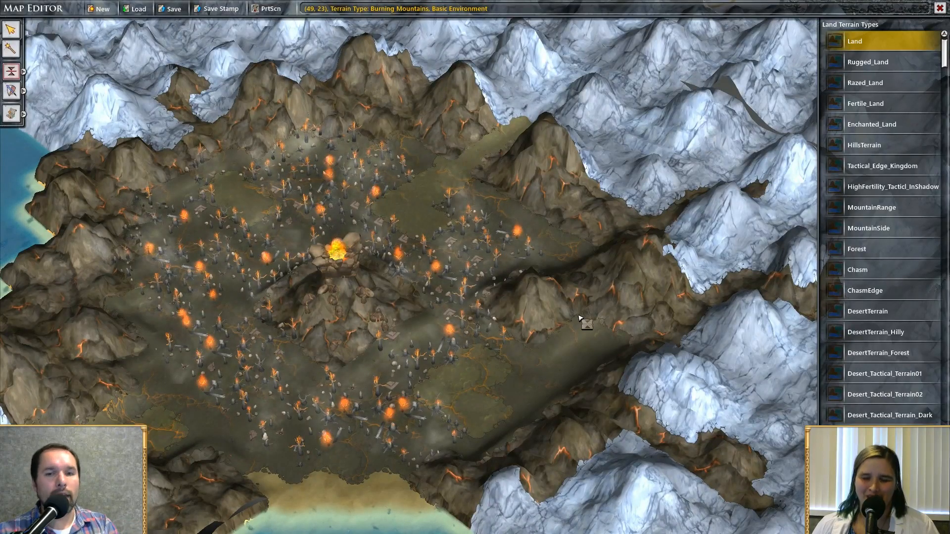
right_drag(373, 204, 411, 193)
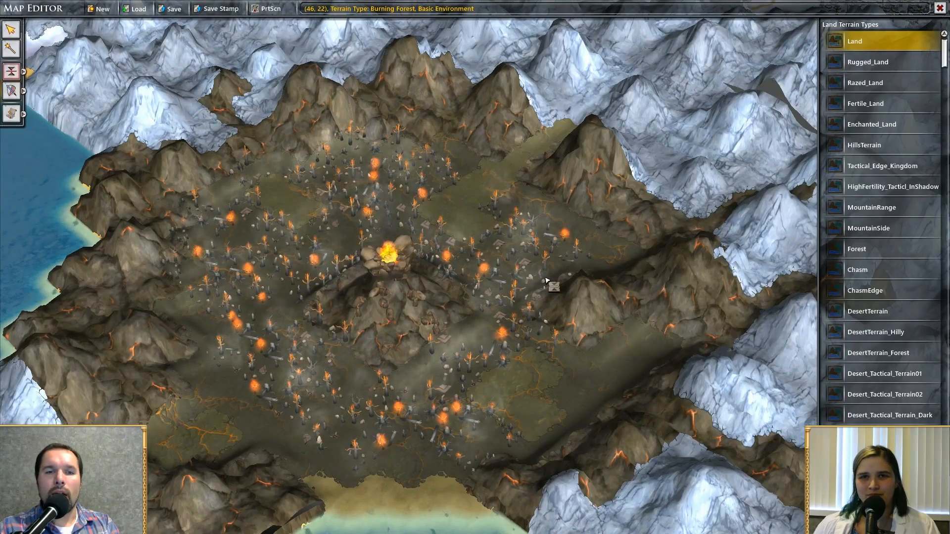
mouse_move(497, 302)
middle_down()
mouse_move(325, 210)
mouse_move(458, 333)
mouse_move(488, 301)
middle_up()
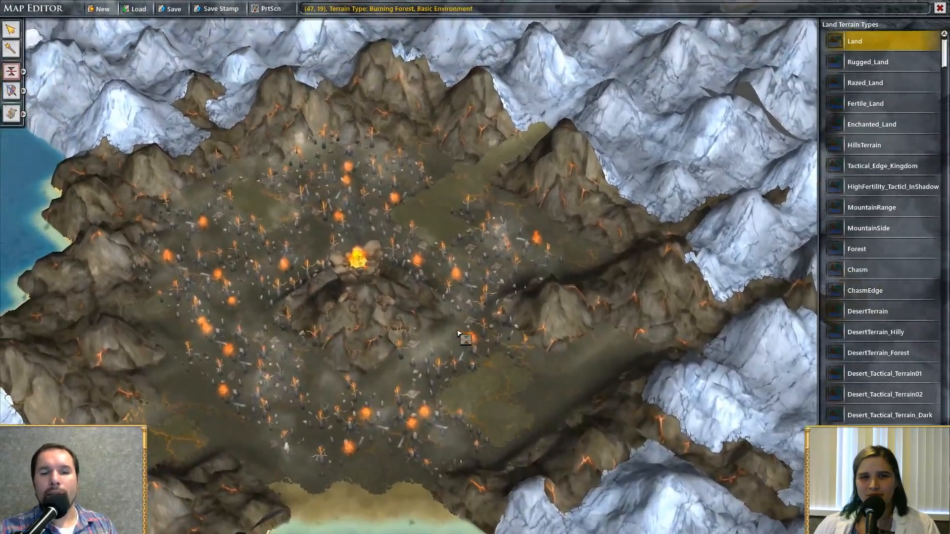
middle_drag(681, 214, 431, 292)
scroll(431, 293, up, 5)
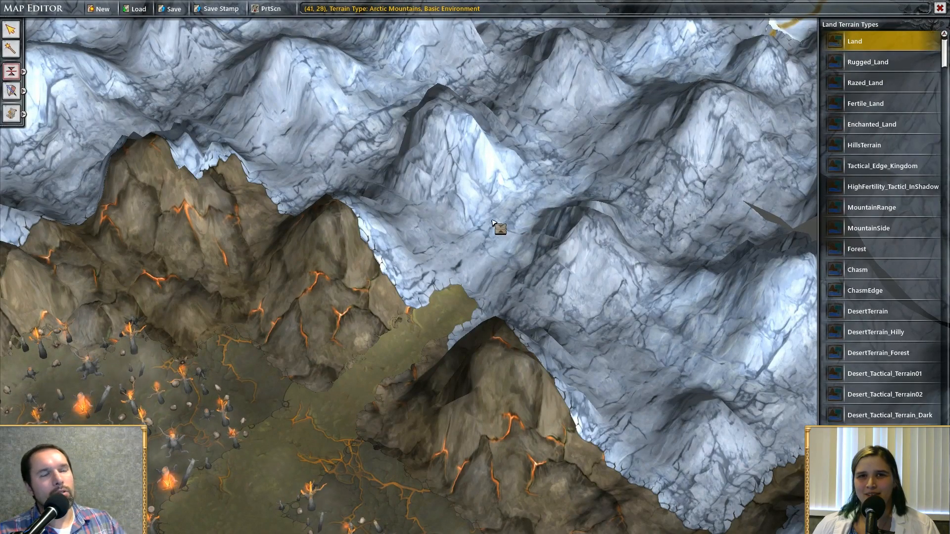
scroll(497, 230, up, 1)
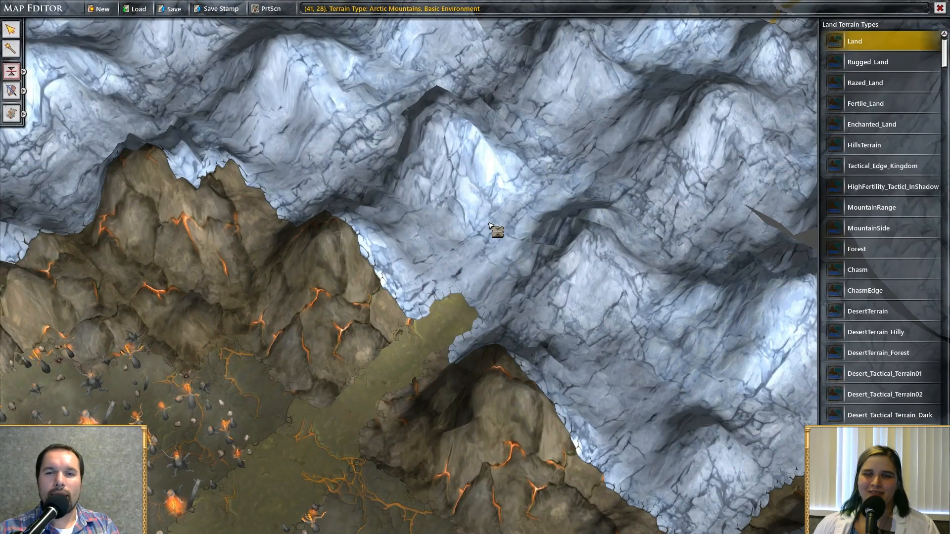
scroll(488, 225, down, 4)
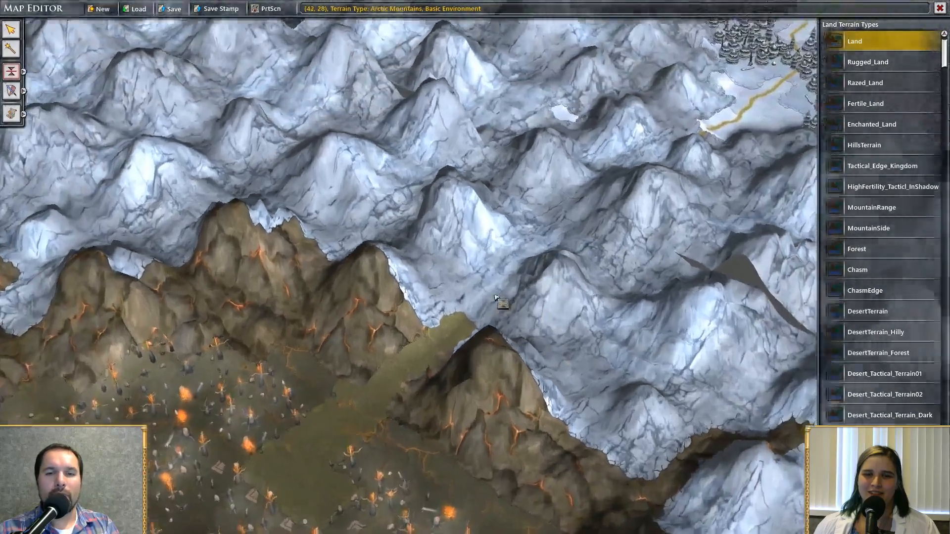
scroll(496, 298, up, 3)
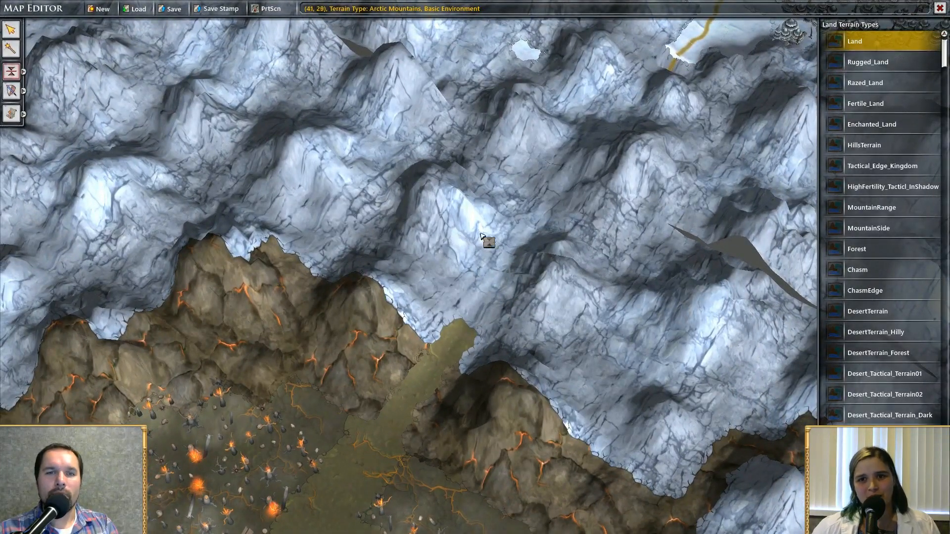
scroll(481, 236, down, 3)
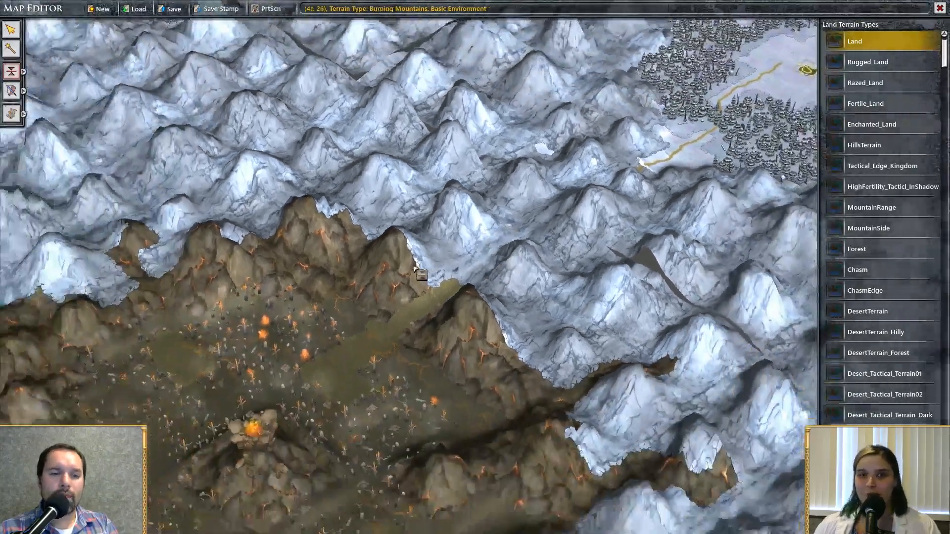
scroll(415, 267, up, 5)
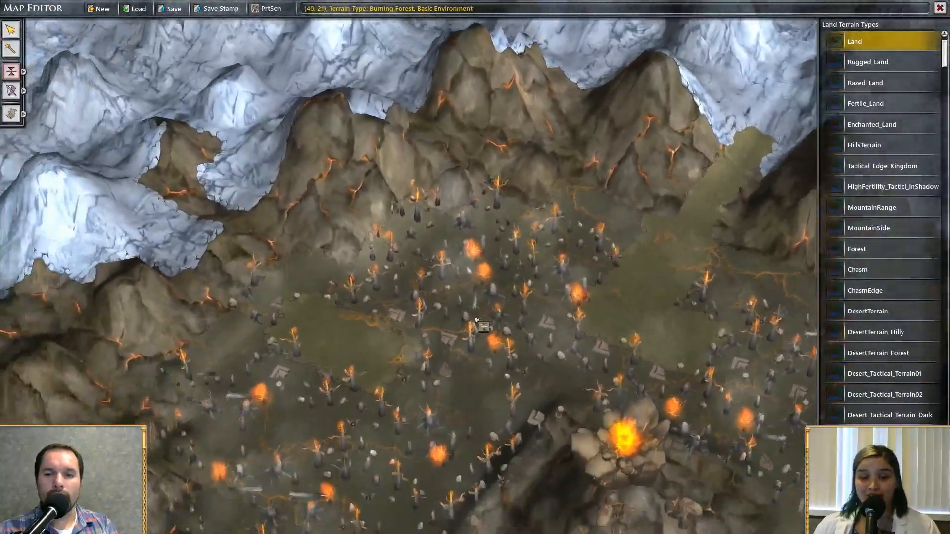
Bring the burning forest northwest of the volcano into close view and open the Starting Points map objects
key(Right)
key(Down)
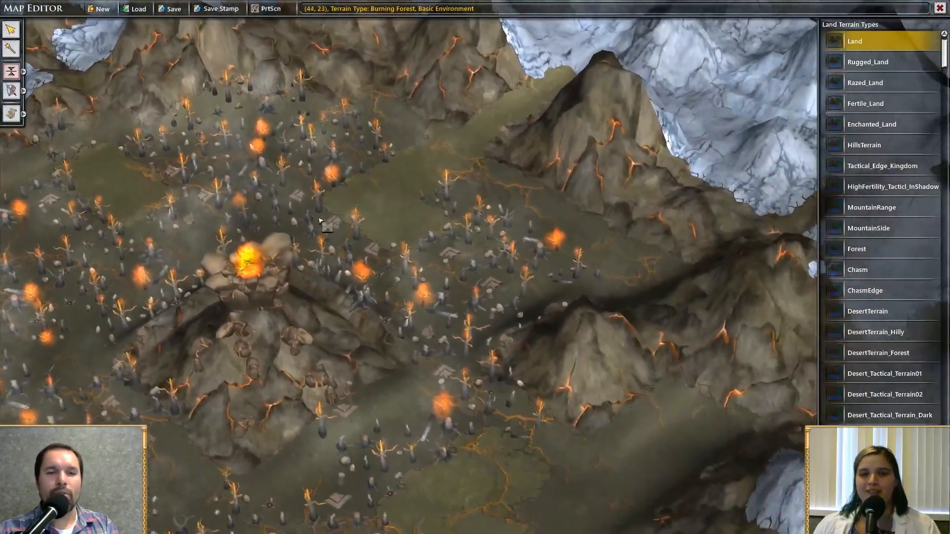
key(Left)
key(Up)
scroll(478, 290, up, 3)
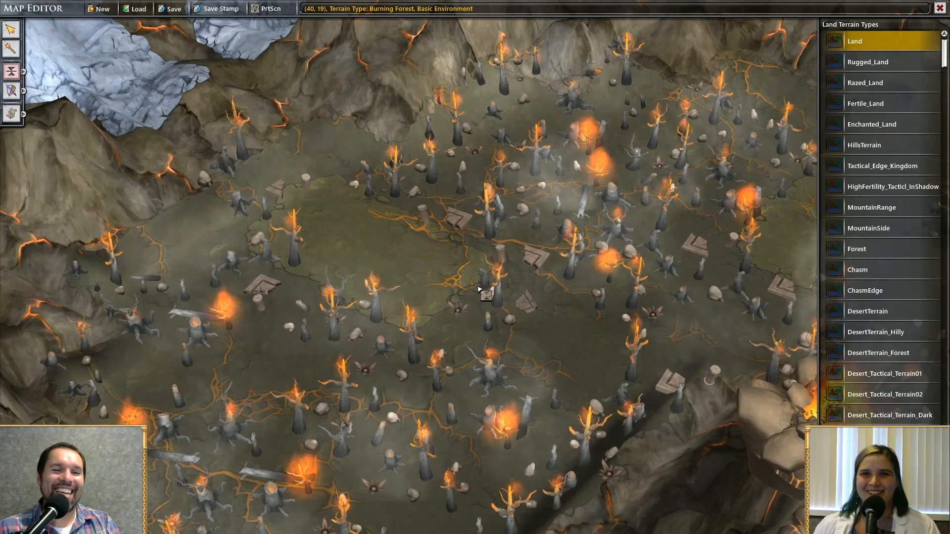
key(Left)
key(Up)
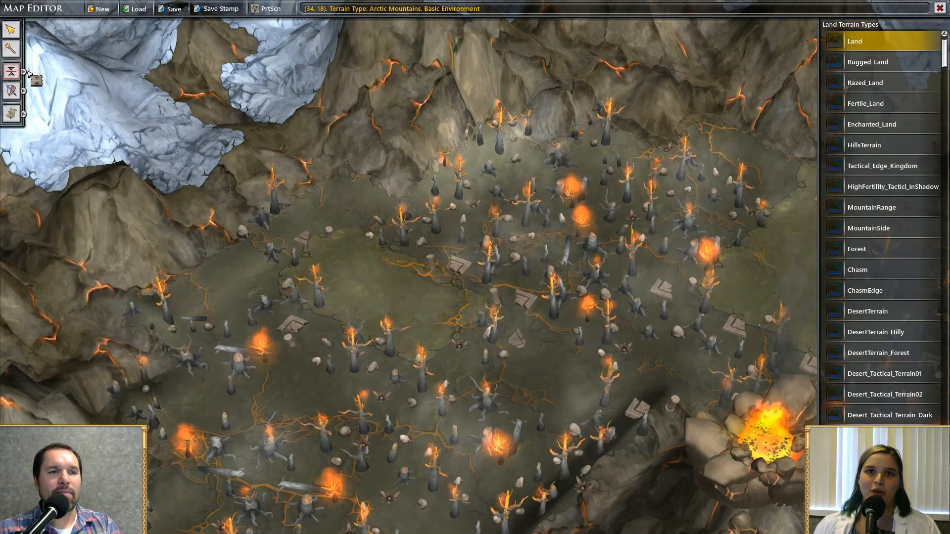
click(24, 72)
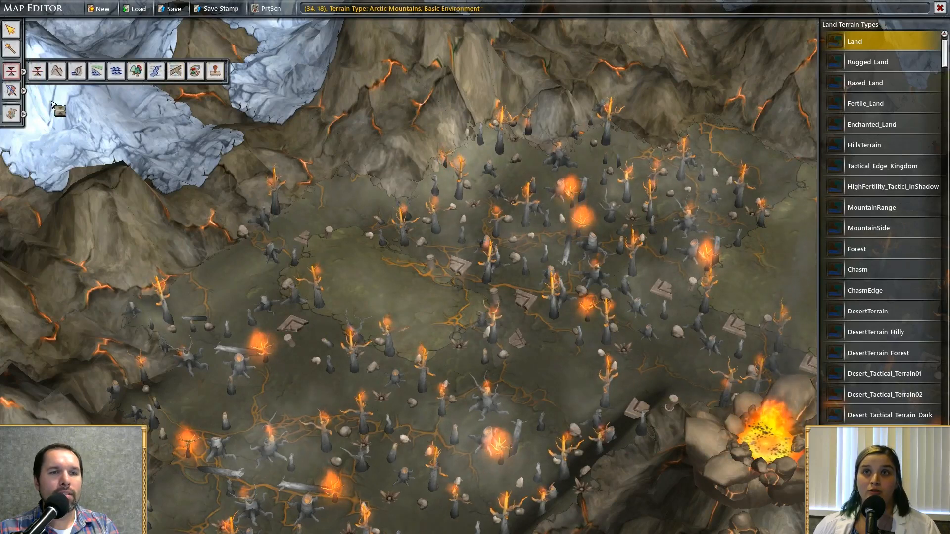
click(24, 91)
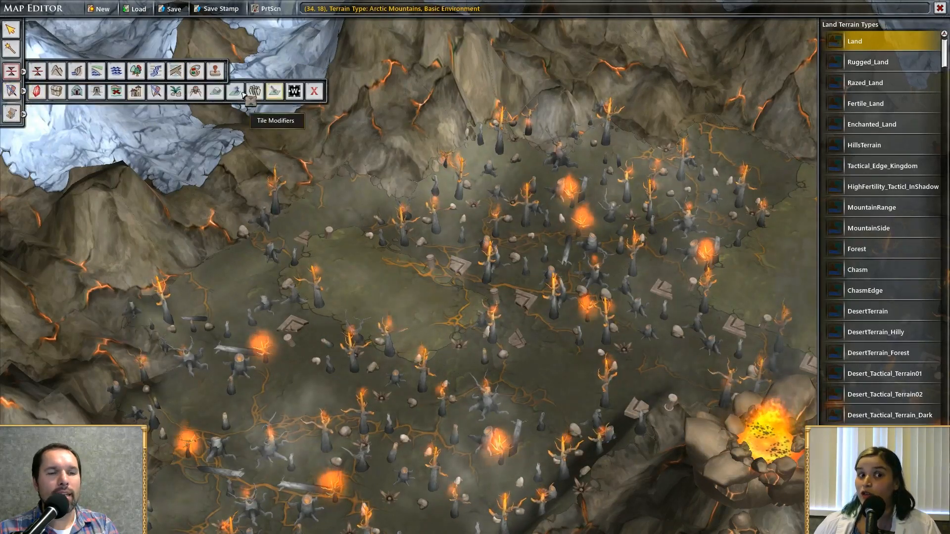
click(118, 92)
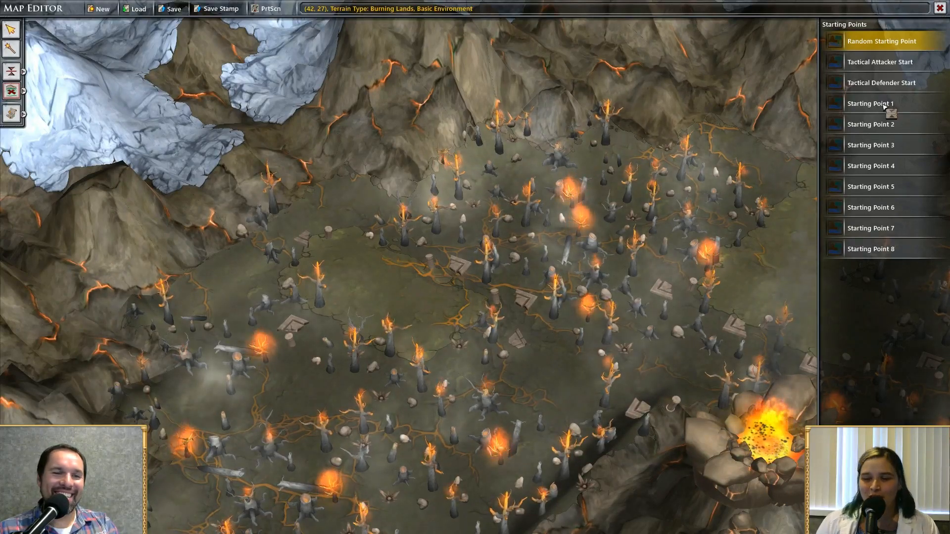
Examine the volcano basin's mountain rim, its northeastern opening and the arctic mountains to the north
key(Down)
key(Right)
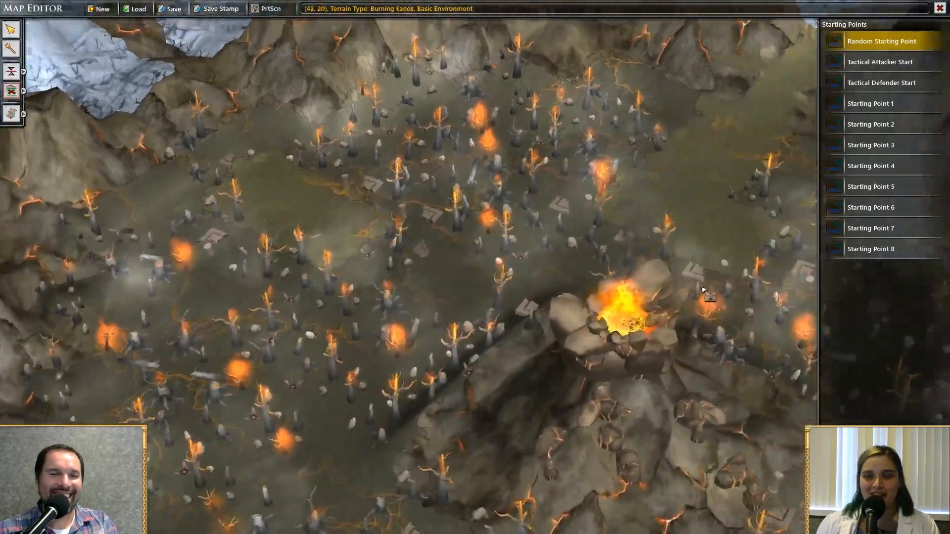
key(Right)
key(Down)
key(Up)
key(Left)
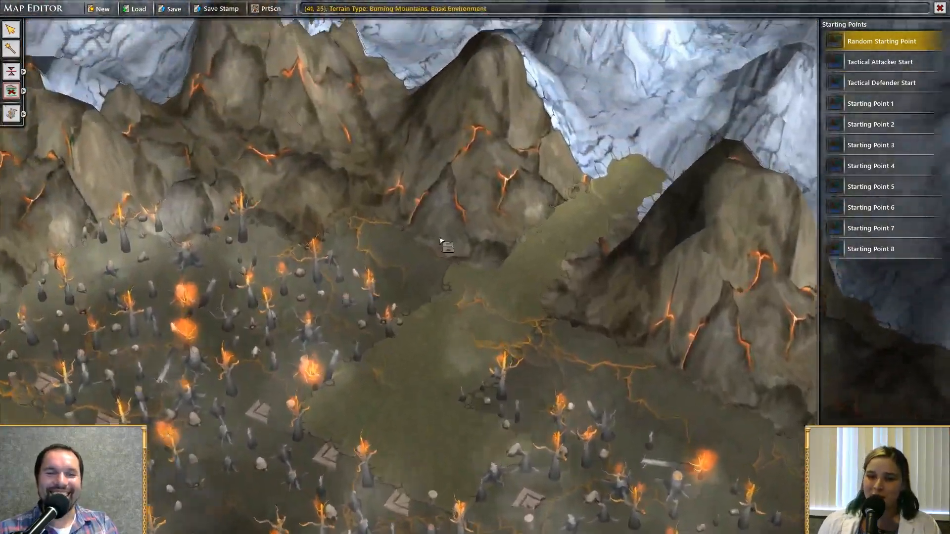
scroll(443, 245, down, 5)
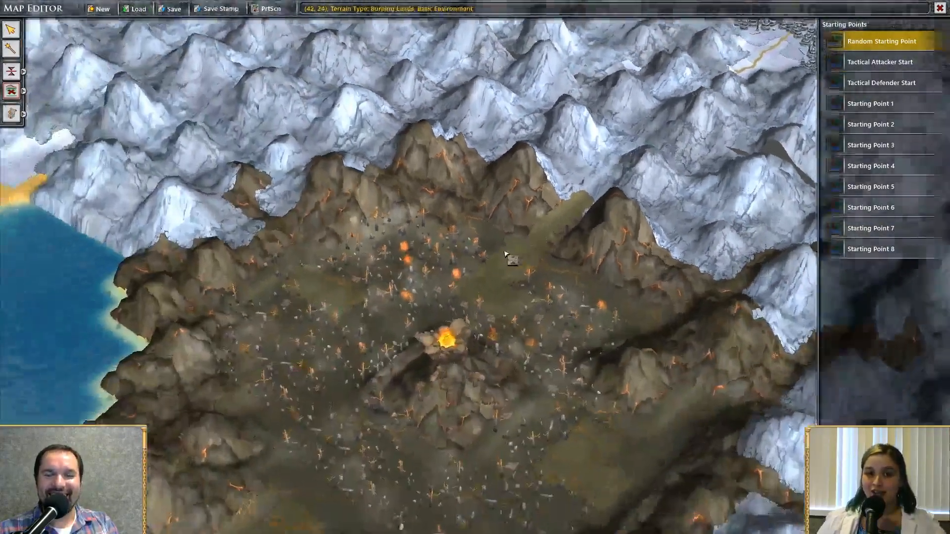
scroll(504, 254, up, 5)
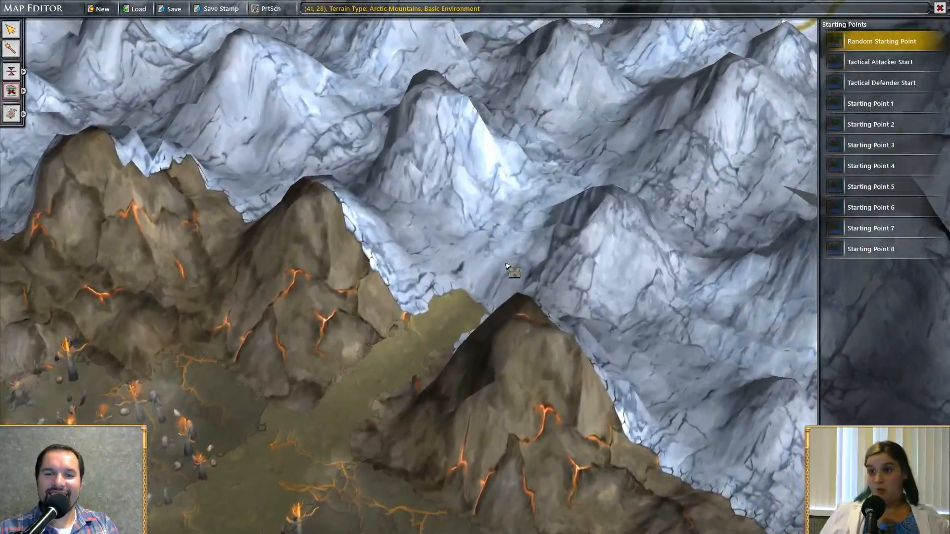
key(Up)
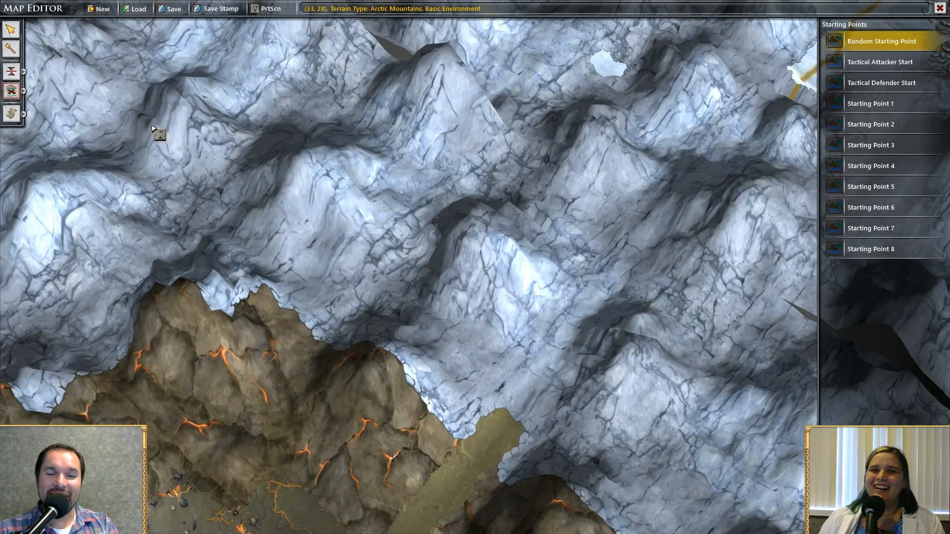
key(Down)
key(Left)
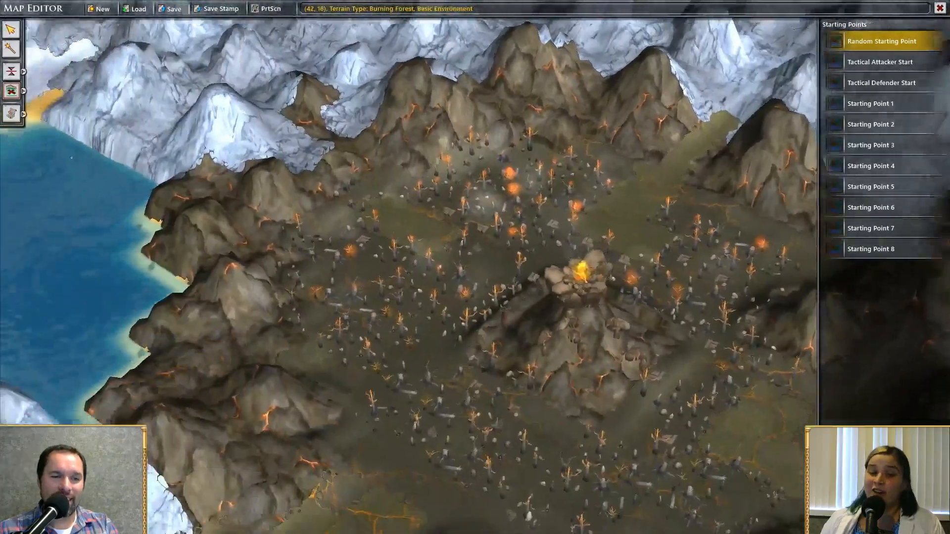
Pick up the Arctic Forest terrain from the snowy clearing in the southwest and paint a patch outside the volcano basin's northeastern opening
key(Down)
key(Left)
scroll(265, 330, up, 2)
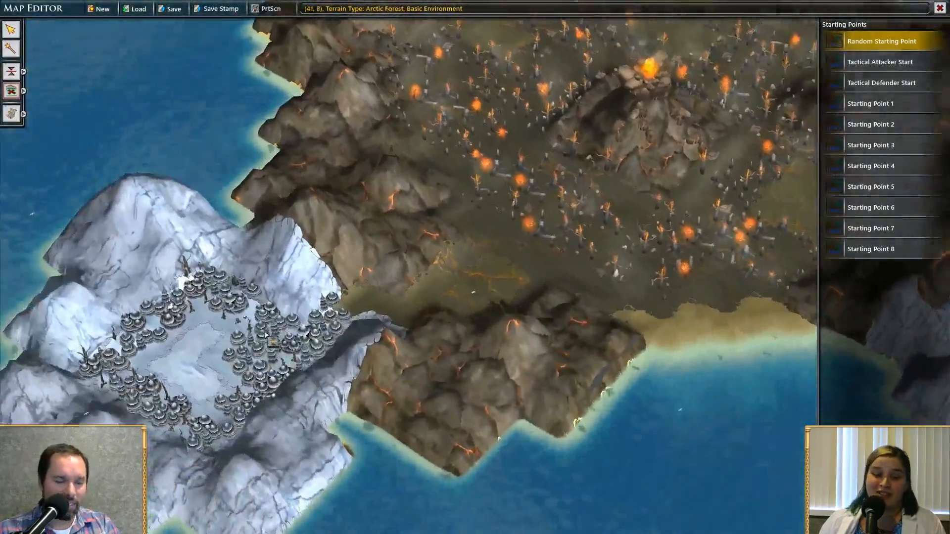
key(t)
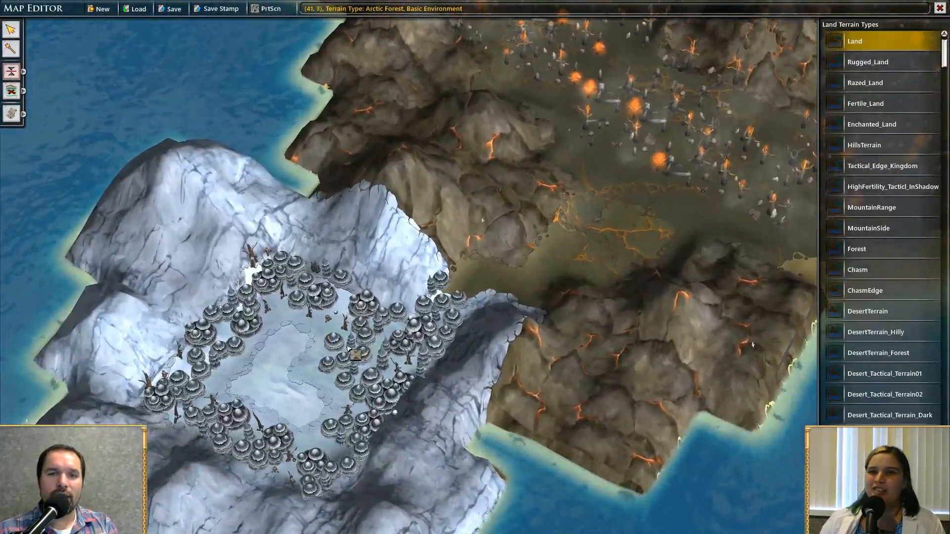
key(Up)
key(Right)
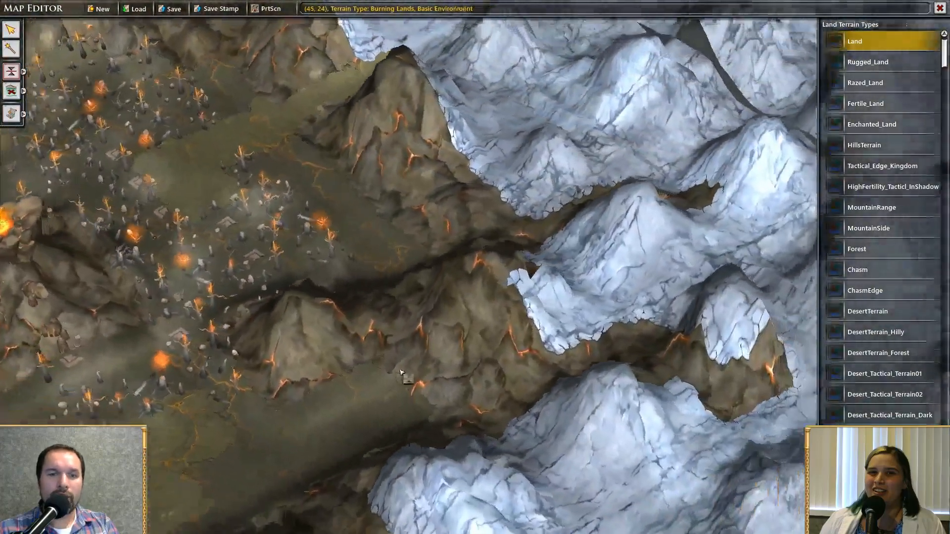
key(Up)
middle_drag(473, 389, 520, 238)
click(526, 280)
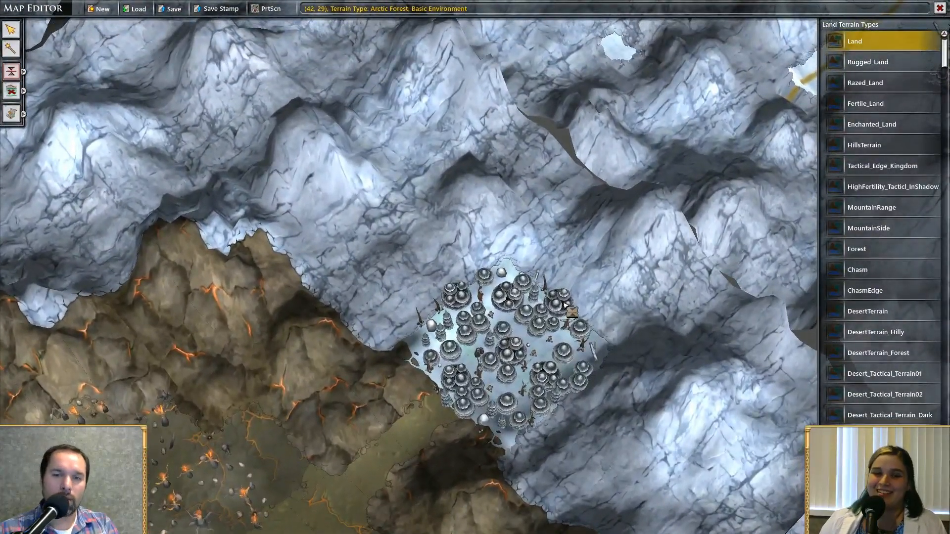
Extend the arctic forest northeast through the arctic mountains until it meets the end of the road on the snowy plain
click(530, 231)
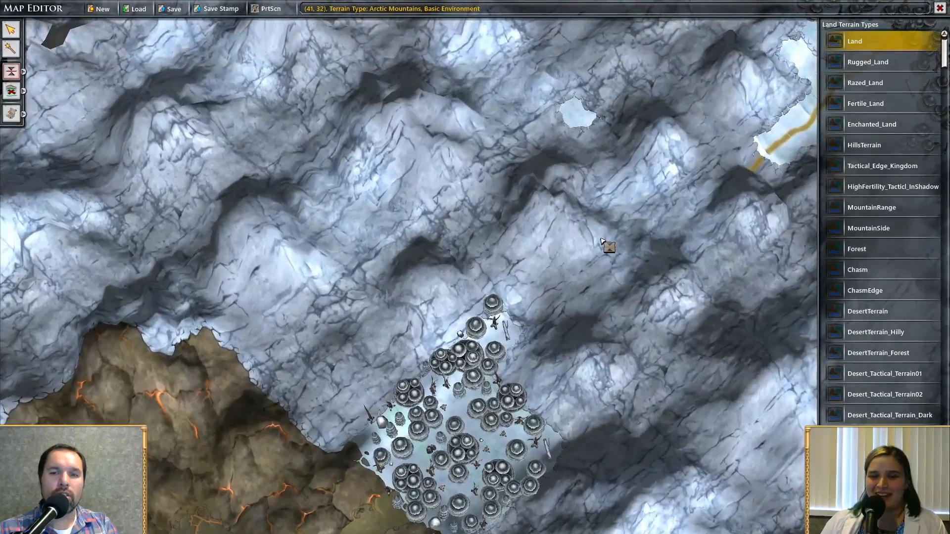
click(576, 255)
click(624, 229)
right_drag(624, 229, 515, 310)
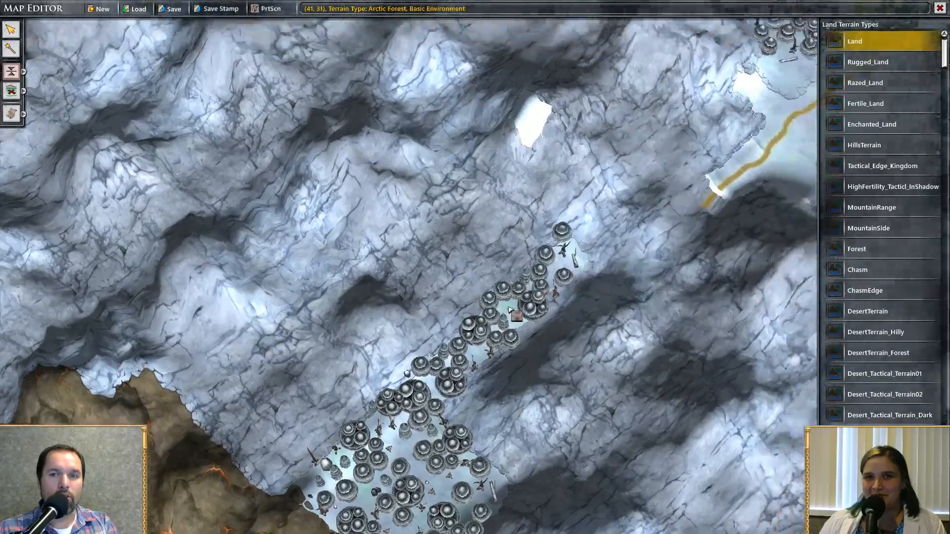
click(574, 258)
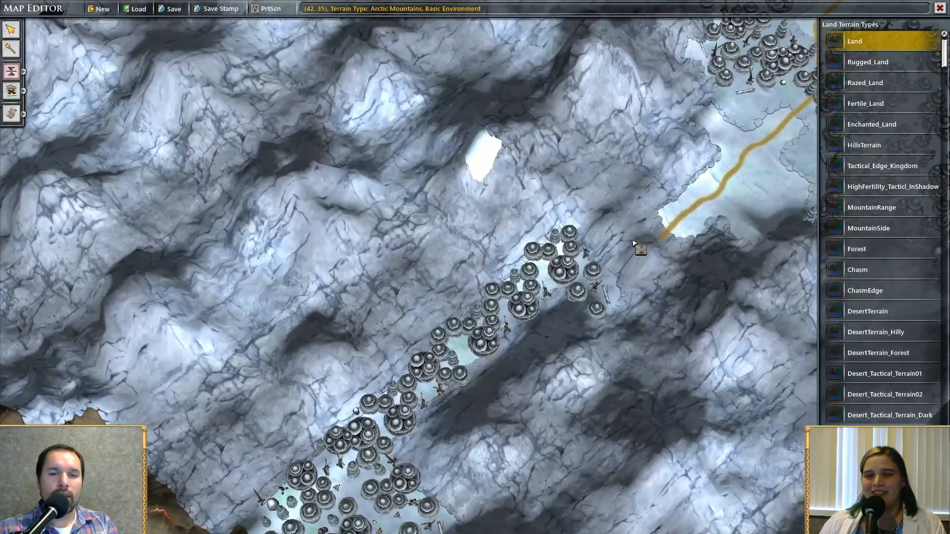
click(631, 247)
Widen the middle of the arctic forest pass with another forest patch on its northwestern side
scroll(614, 332, down, 3)
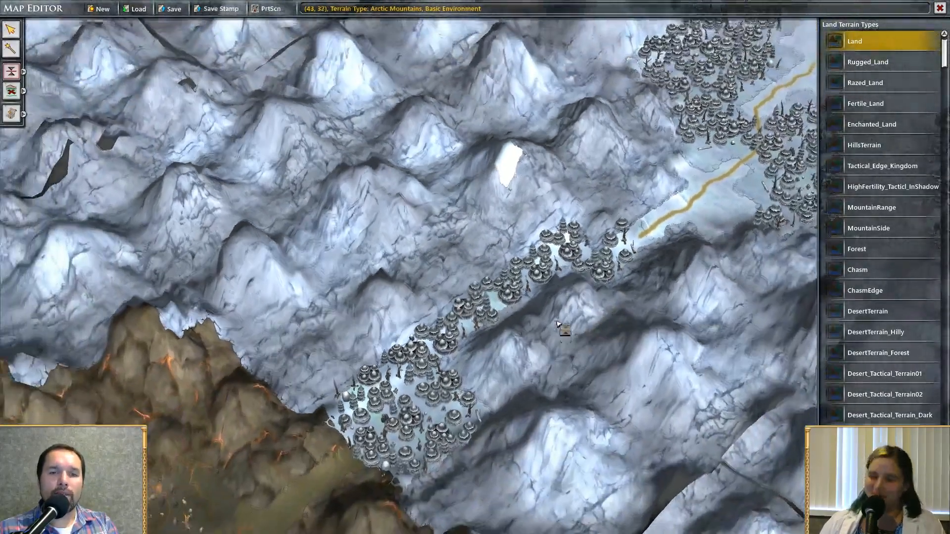
scroll(569, 326, up, 3)
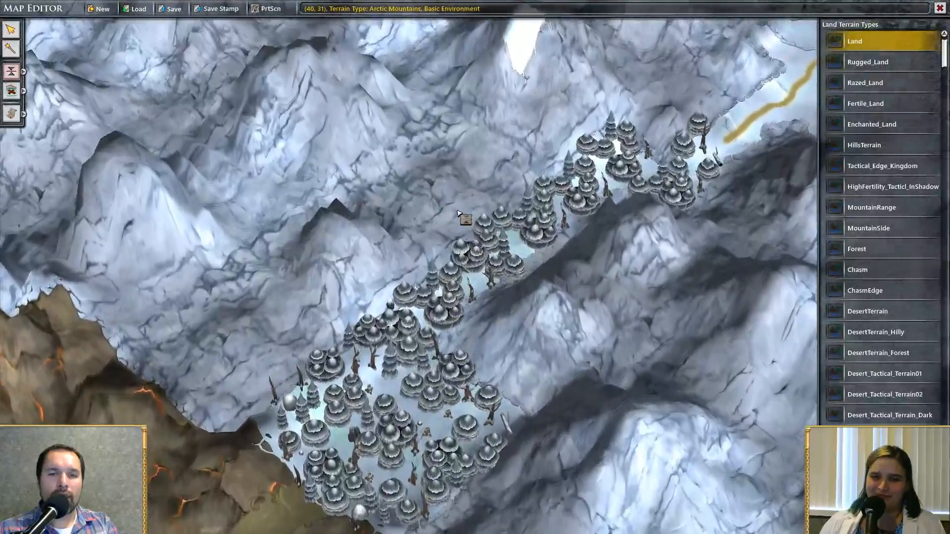
click(458, 214)
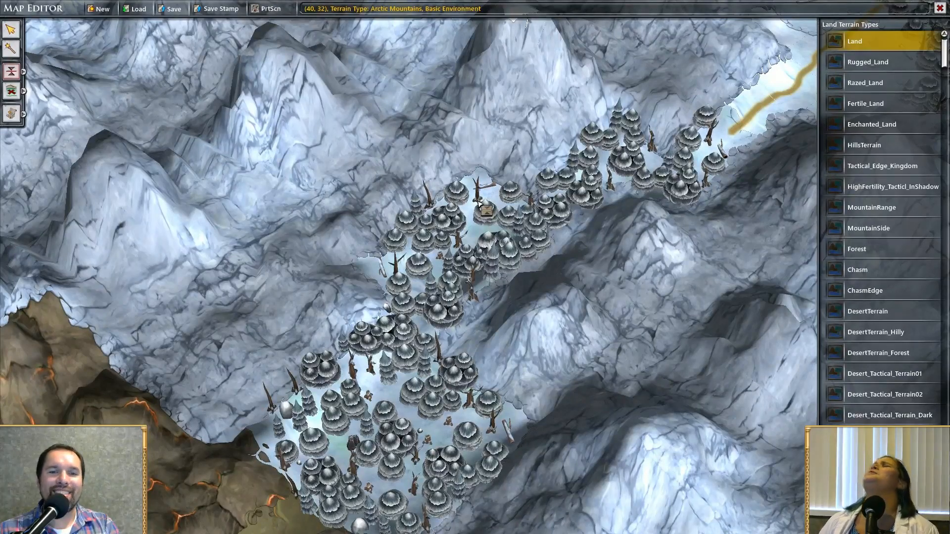
key(Down)
key(Up)
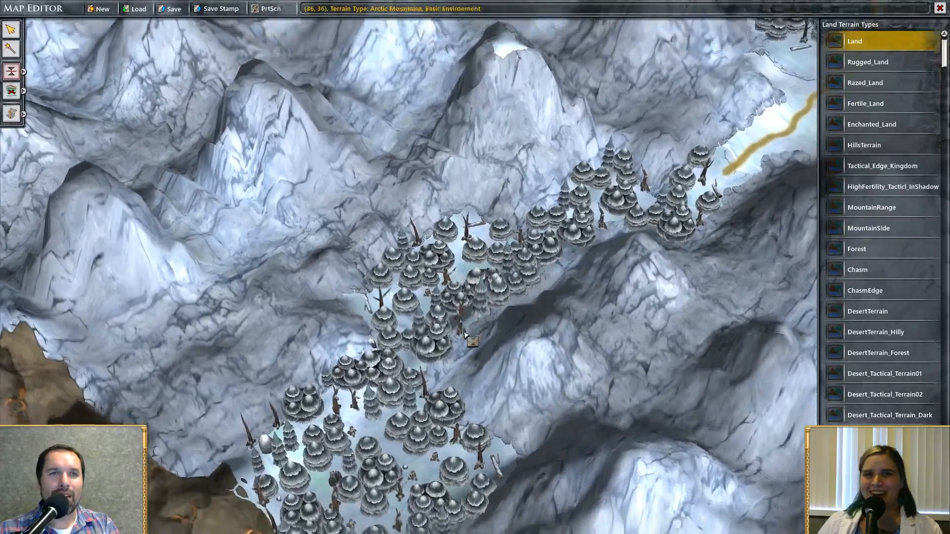
scroll(476, 306, down, 2)
key(Up)
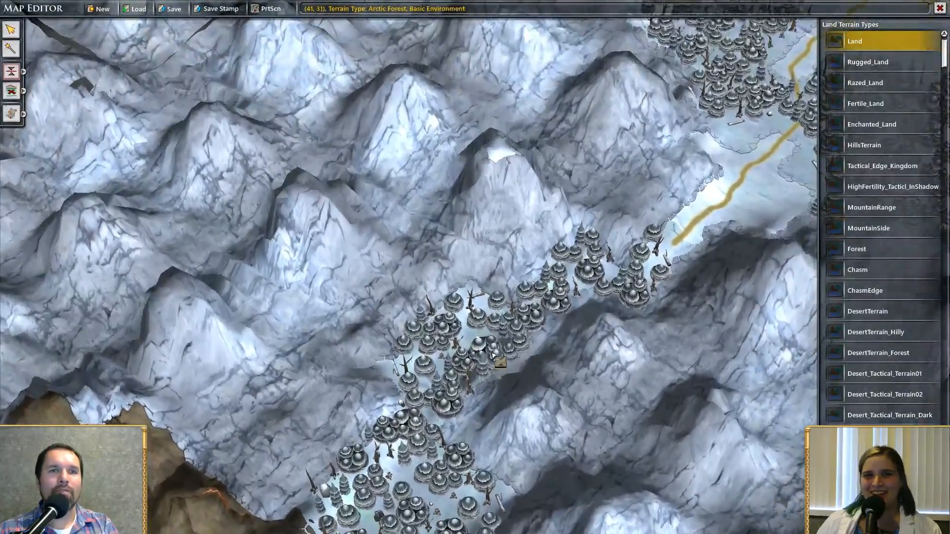
scroll(493, 354, up, 1)
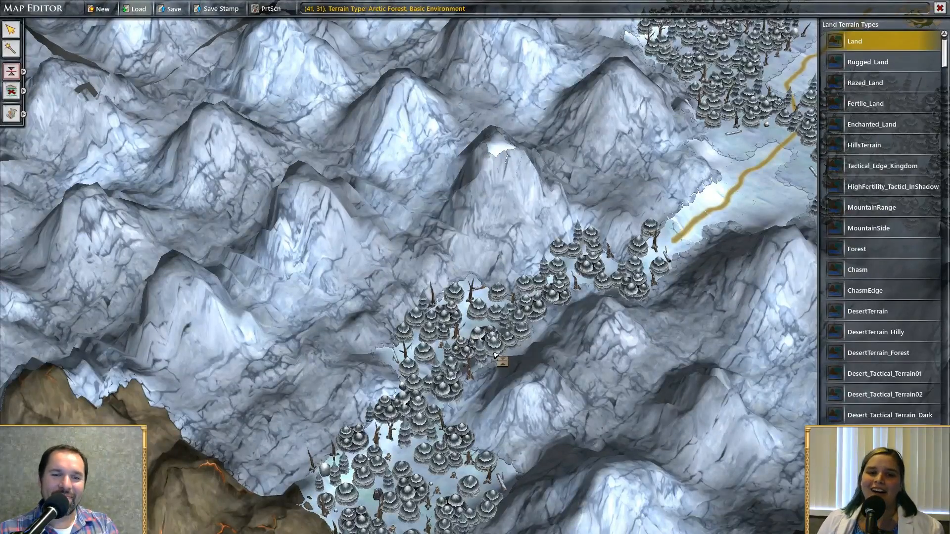
Paint arctic forest along both sides of the road's southern end so the snowy plain blends into the forest pass
key(Down)
key(Left)
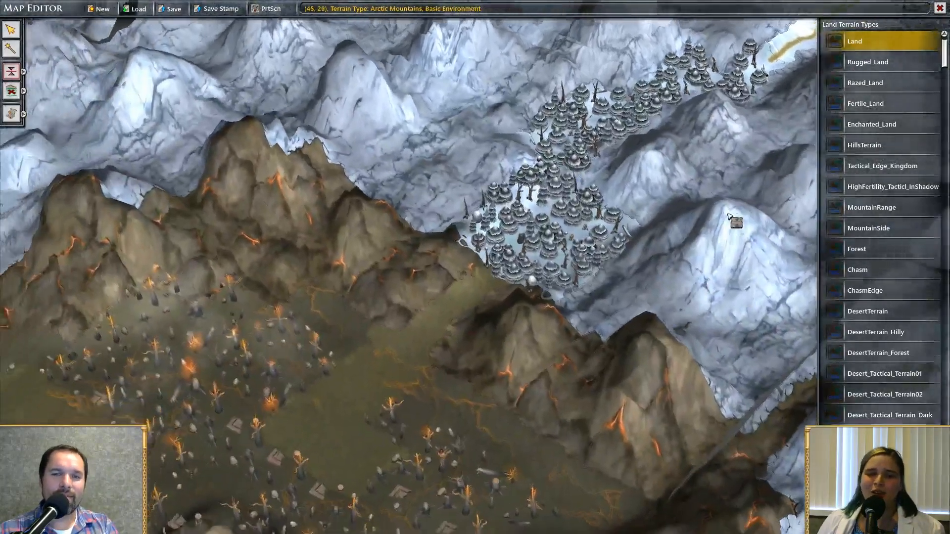
key(Up)
key(Right)
scroll(622, 253, up, 3)
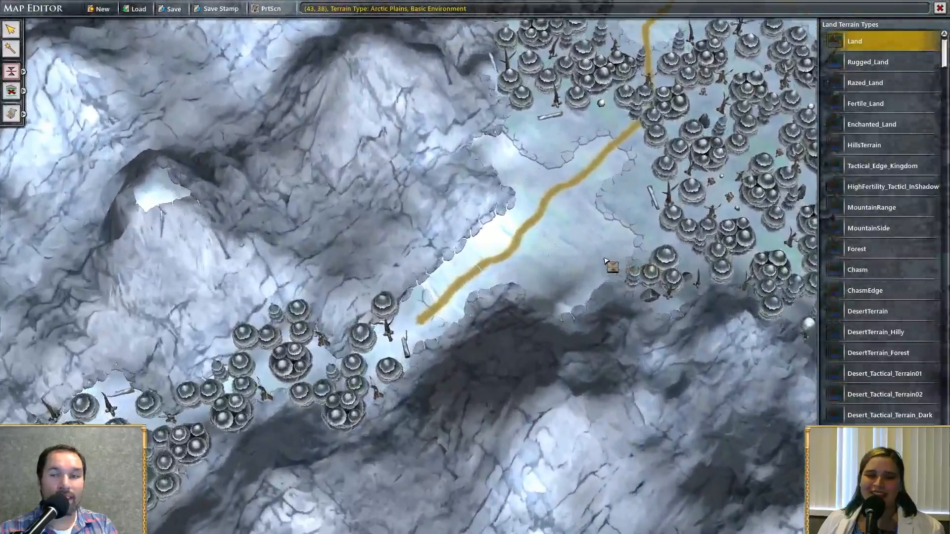
key(Up)
key(Left)
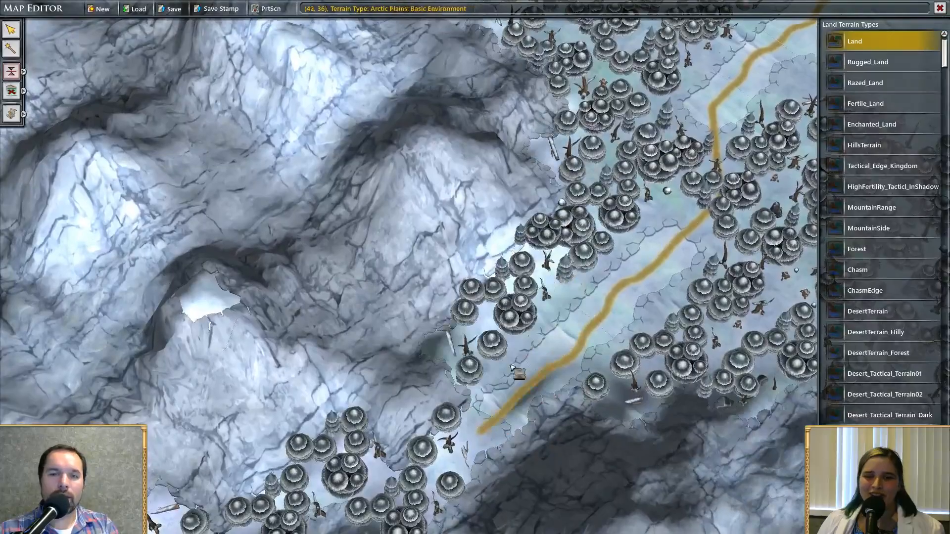
Enlarge the open clearing in the burning forest northwest of the volcano by replacing forest with open land
scroll(512, 367, down, 4)
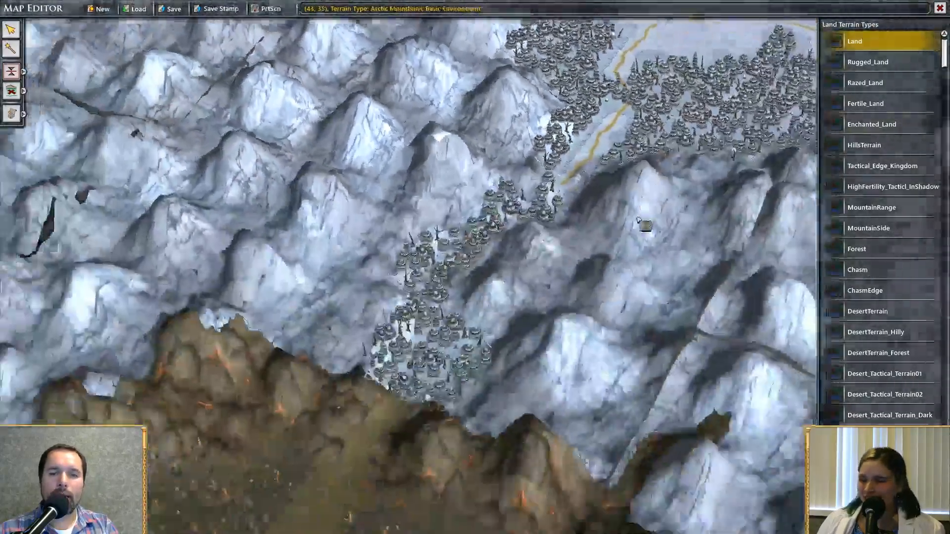
scroll(638, 220, down, 4)
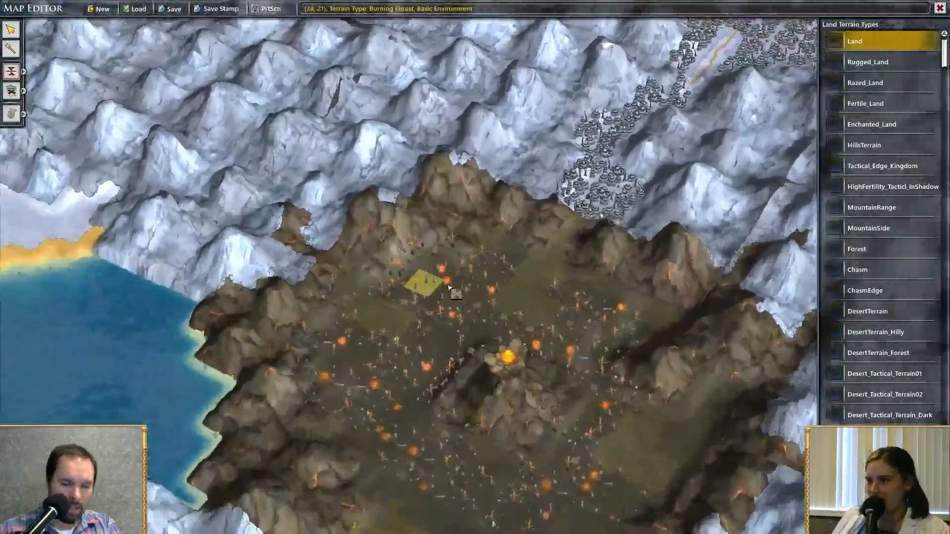
scroll(449, 287, up, 5)
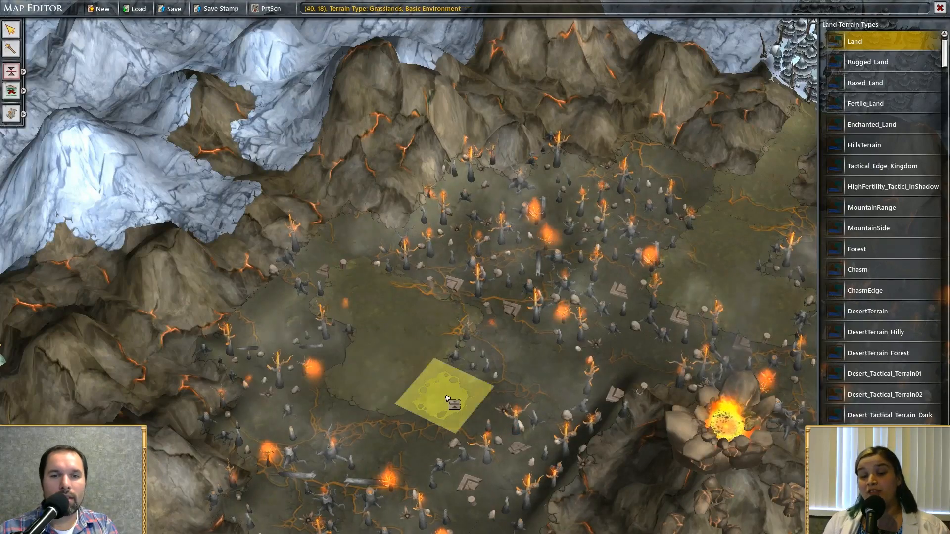
scroll(438, 300, up, 4)
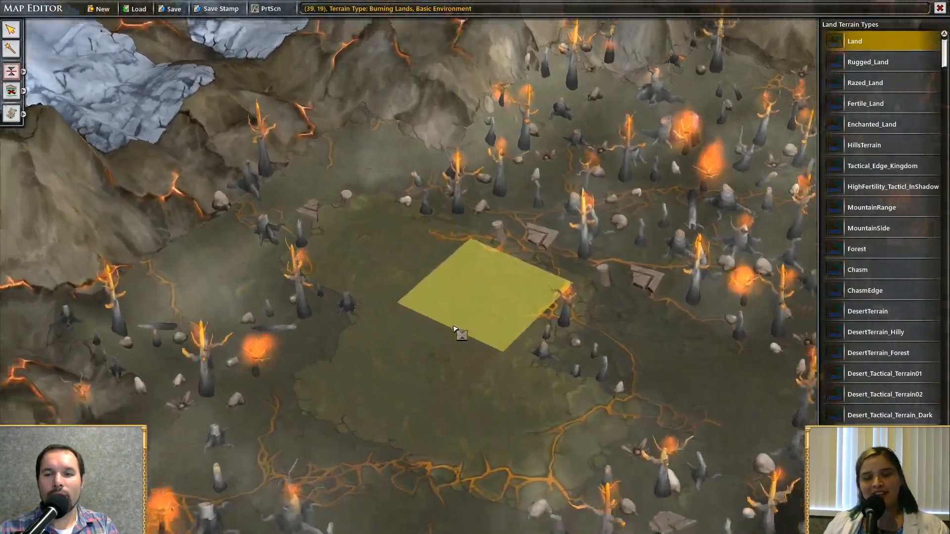
scroll(454, 329, down, 3)
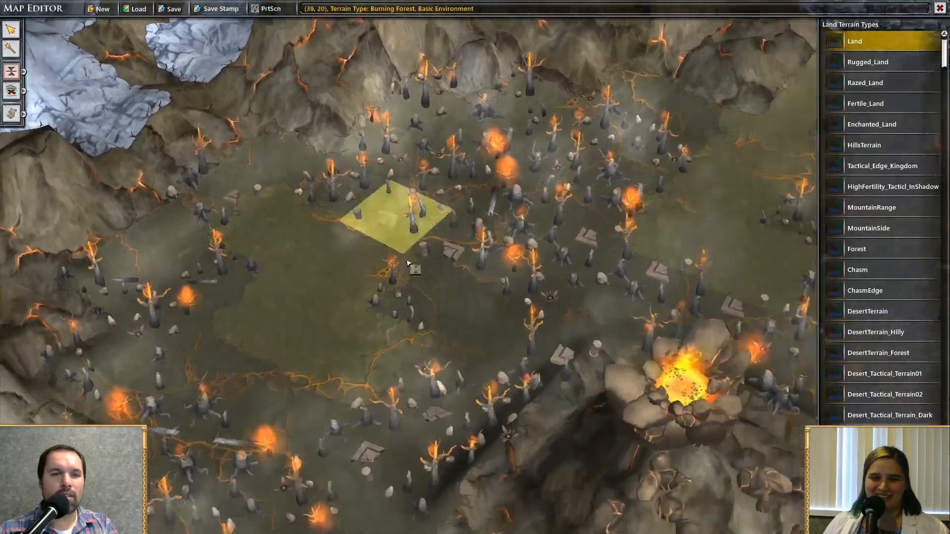
scroll(415, 296, down, 3)
scroll(406, 309, up, 4)
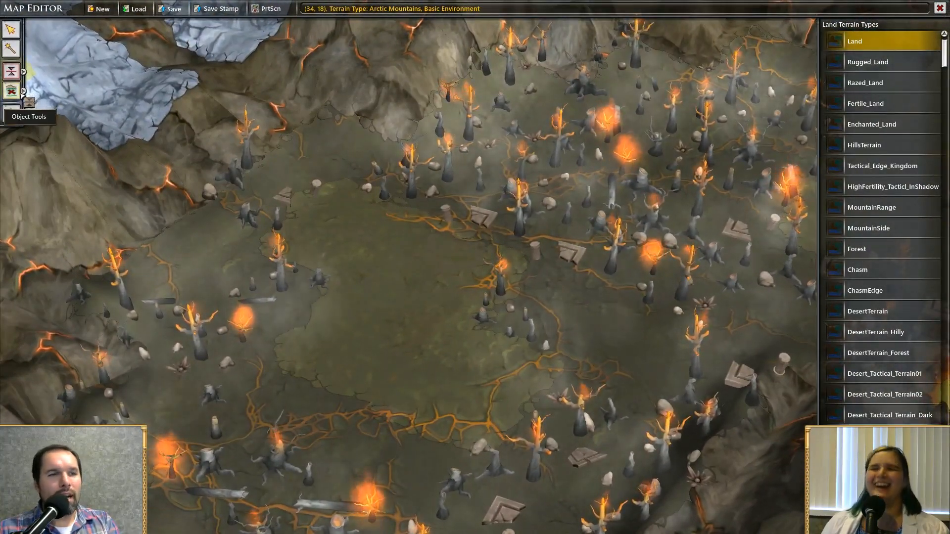
Place the Keepers of the Flame minor faction in the clearing northwest of the volcano, at tile (39, 19)
click(25, 92)
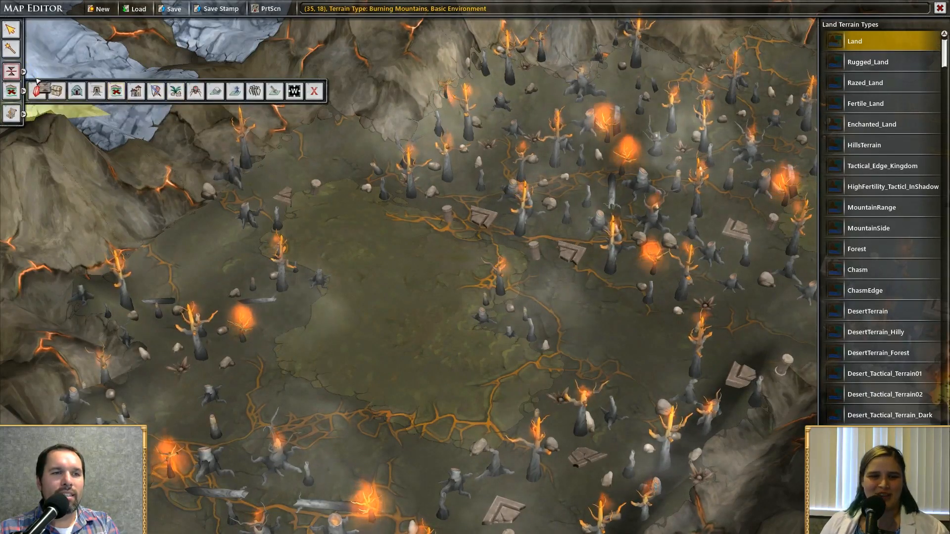
click(23, 71)
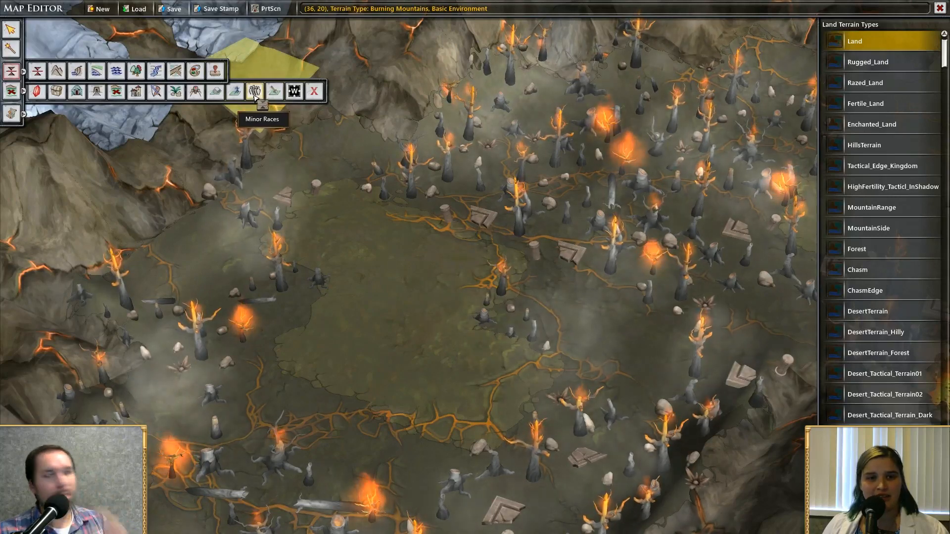
click(255, 92)
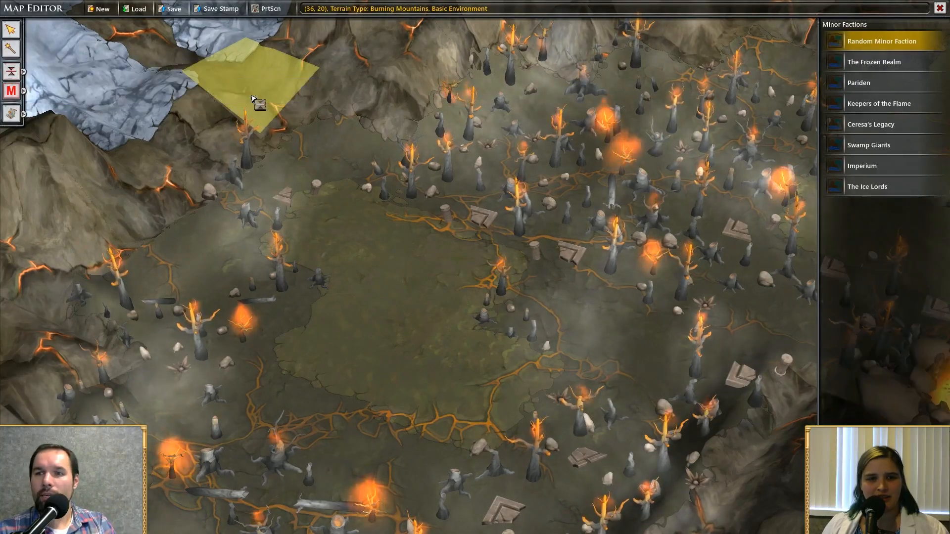
click(885, 105)
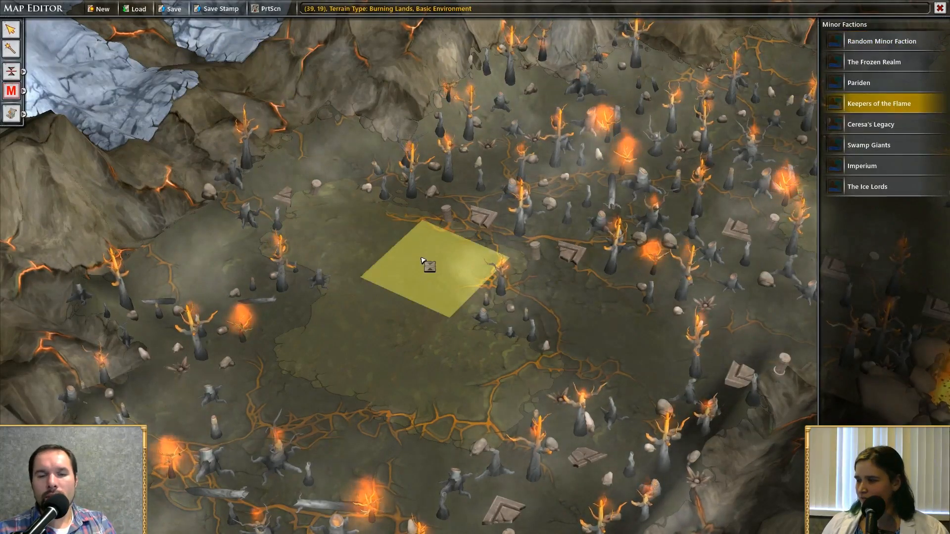
click(423, 261)
scroll(423, 297, down, 5)
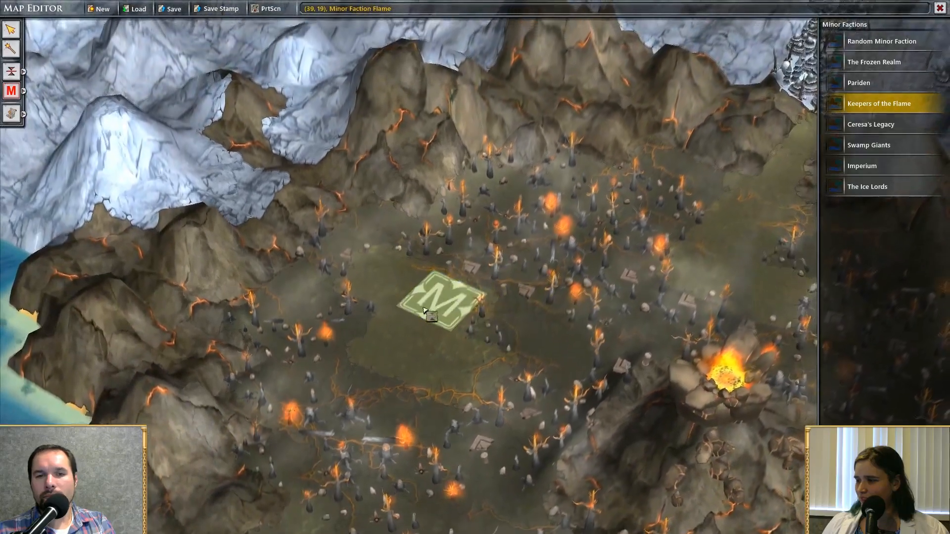
scroll(619, 277, down, 3)
right_drag(619, 277, 326, 277)
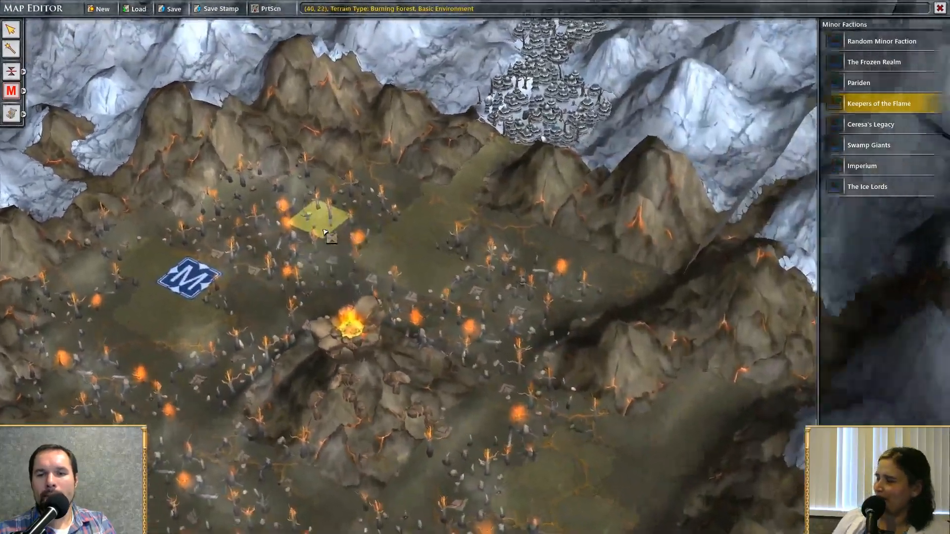
scroll(519, 282, up, 3)
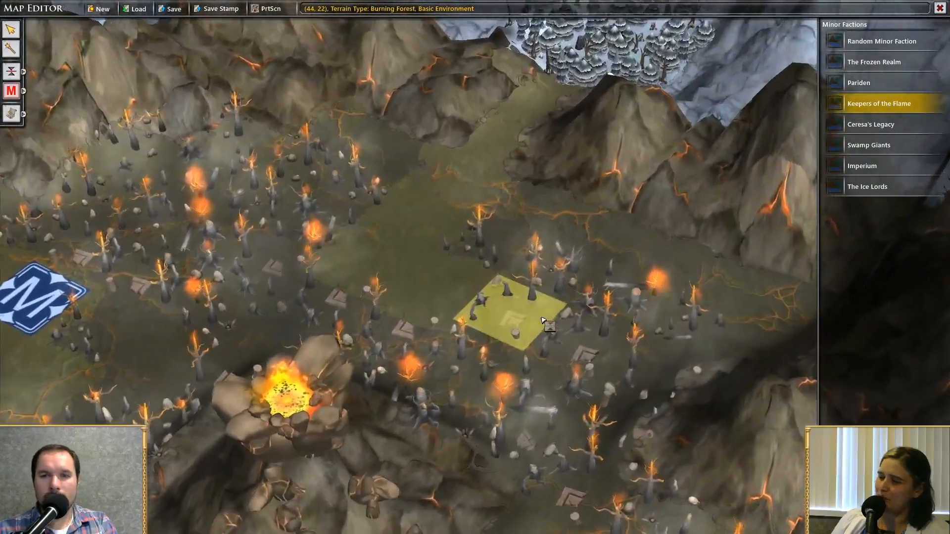
Extend the burning mountains southwest into the burning forest northeast of the volcano, just below the pass clearing
key(t)
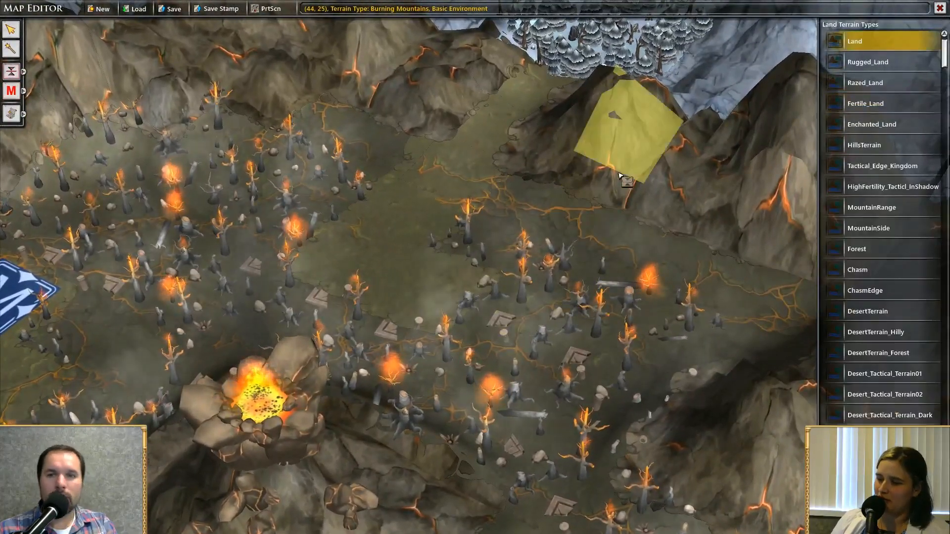
click(564, 225)
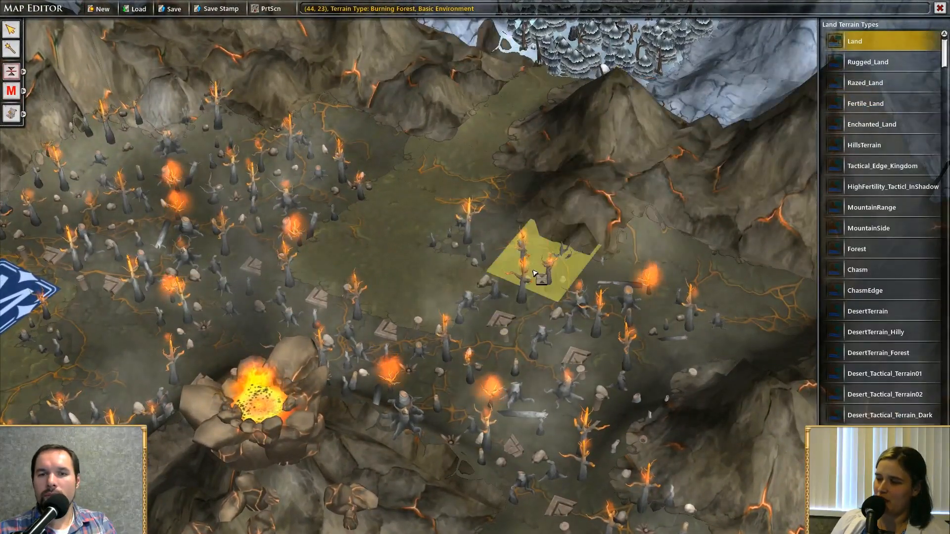
click(536, 272)
click(628, 249)
right_drag(600, 295, 571, 322)
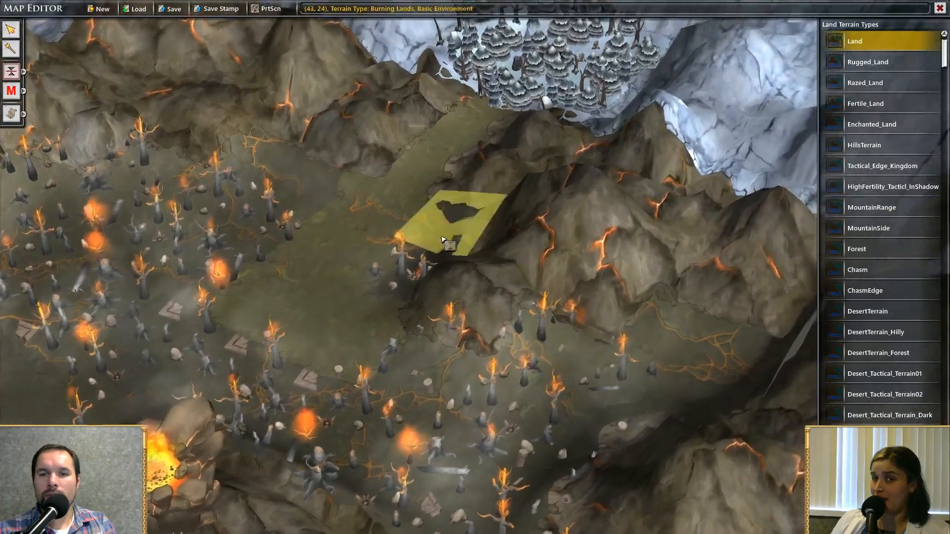
scroll(430, 257, down, 2)
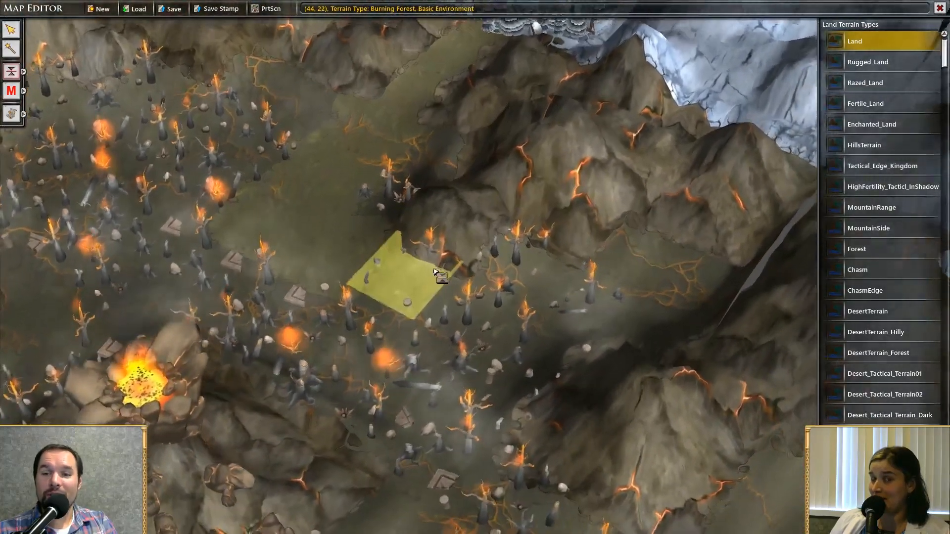
mouse_move(627, 301)
middle_down()
mouse_move(634, 293)
mouse_move(559, 303)
mouse_move(646, 313)
middle_up()
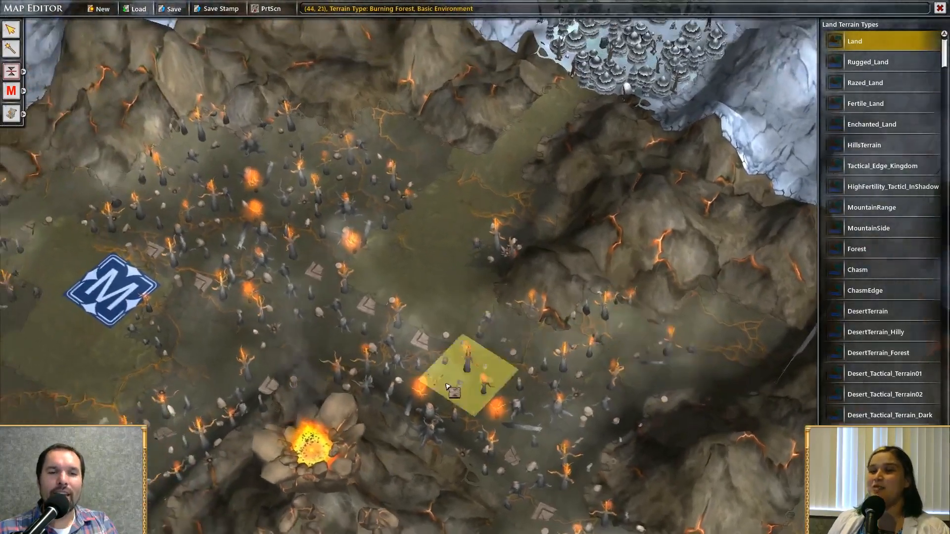
Examine the burning lands around the volcano, their mountain border and the forest pass leading north
mouse_move(447, 386)
middle_down()
mouse_move(517, 319)
mouse_move(596, 430)
mouse_move(569, 336)
mouse_move(632, 354)
mouse_move(361, 341)
mouse_move(366, 277)
mouse_move(609, 356)
mouse_move(558, 355)
middle_up()
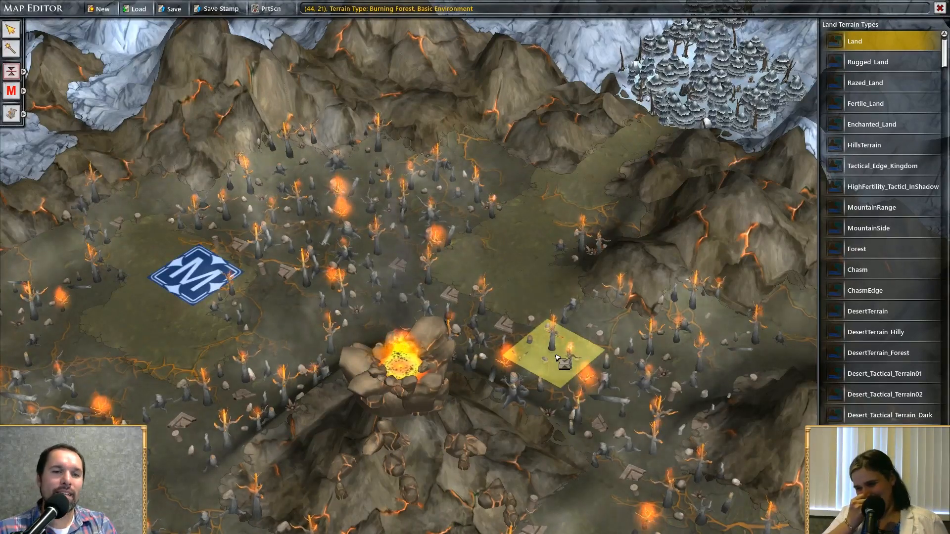
scroll(435, 233, down, 3)
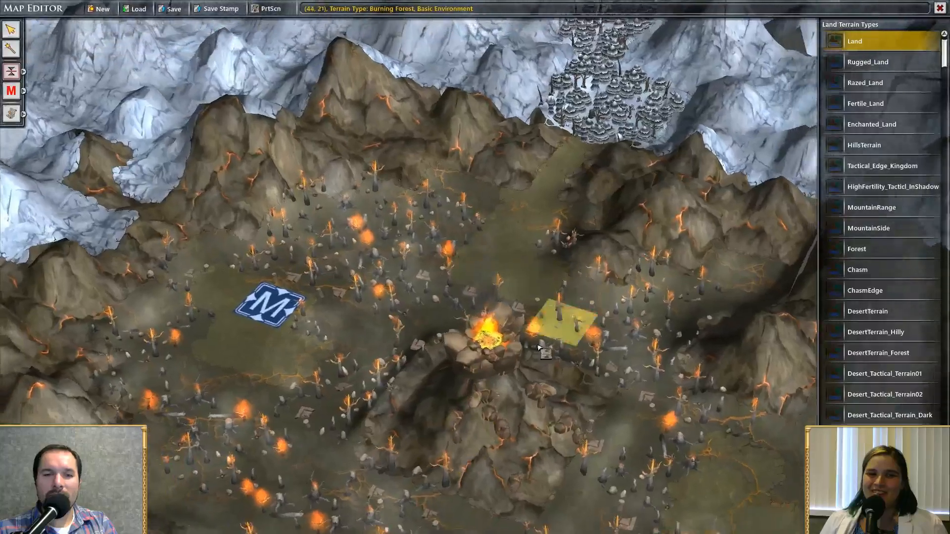
middle_drag(539, 348, 516, 370)
scroll(515, 370, up, 3)
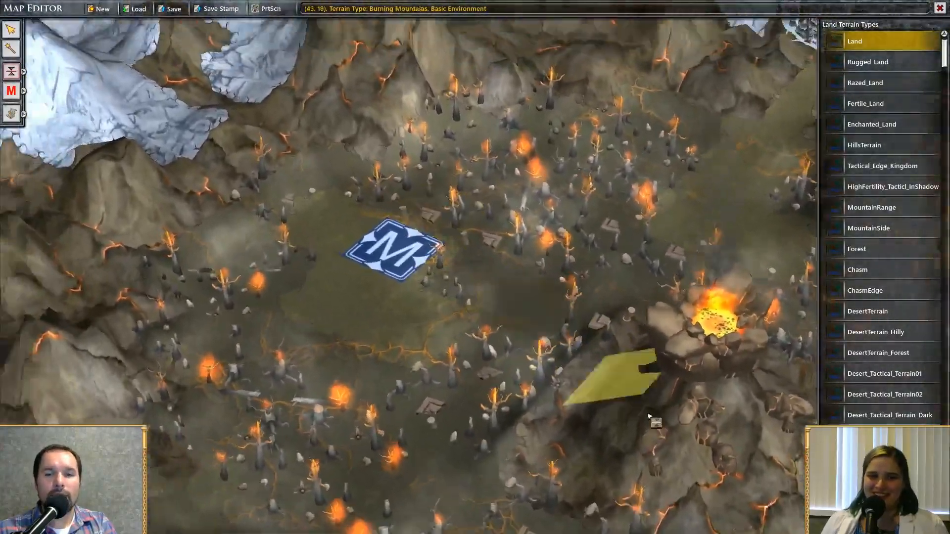
middle_drag(653, 418, 441, 326)
scroll(615, 327, down, 3)
middle_drag(791, 346, 573, 324)
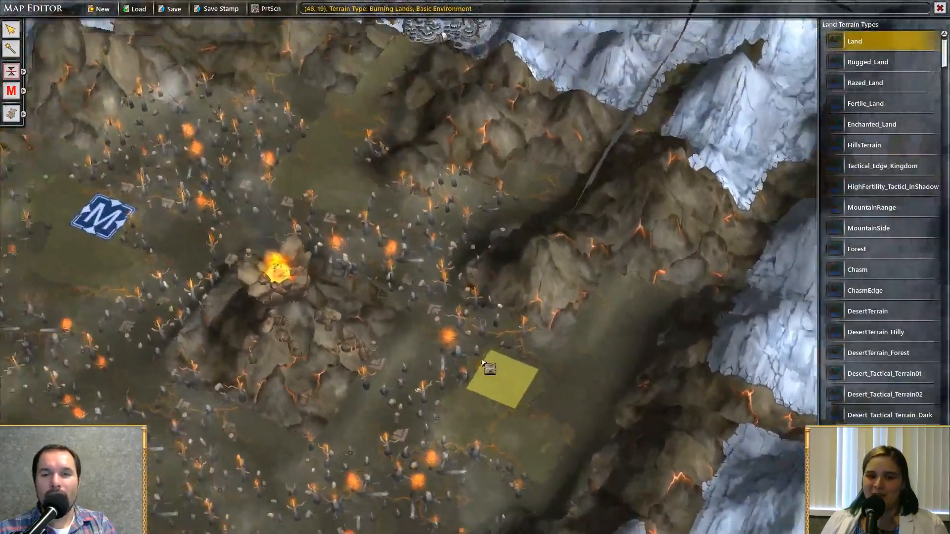
scroll(482, 363, down, 2)
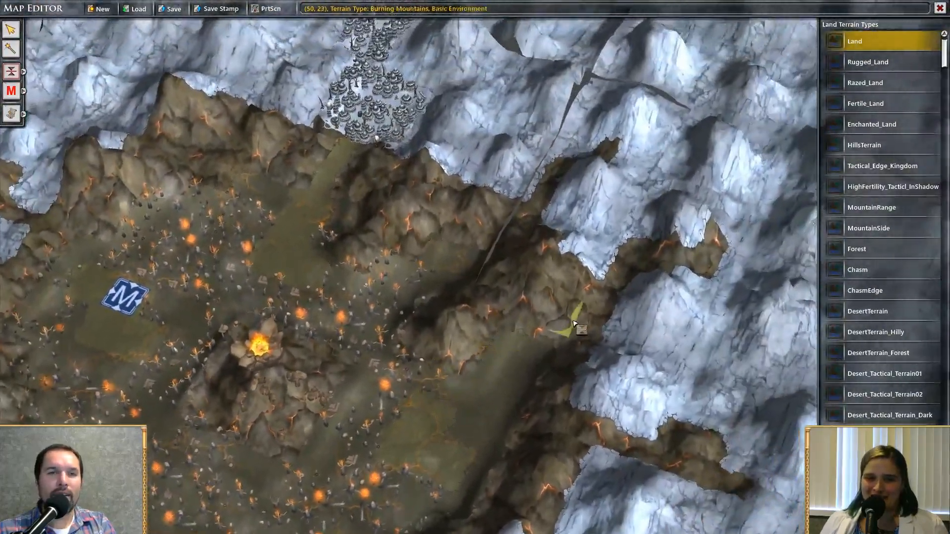
middle_drag(238, 120, 417, 384)
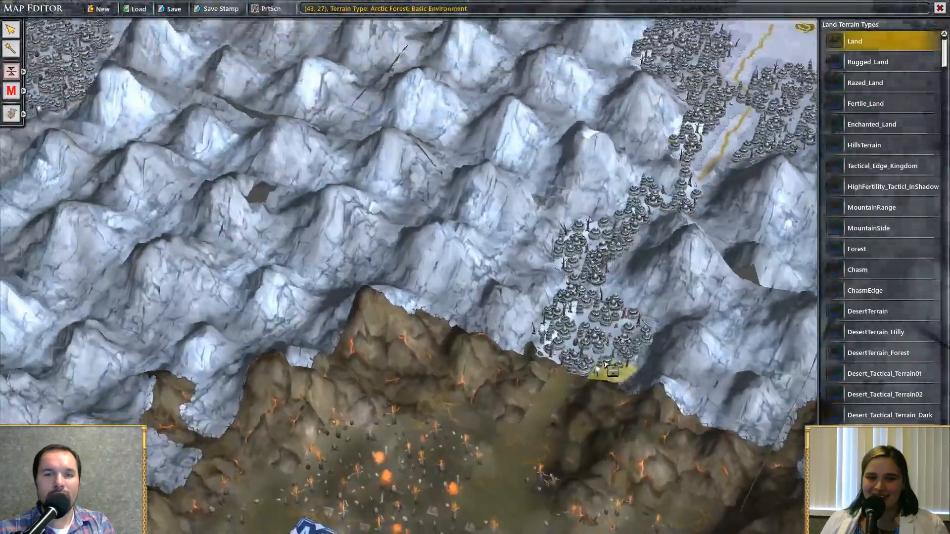
Carve a strip of open arctic plains from the northwestern snowy clearing's southeastern corner into the arctic forest
scroll(417, 384, up, 6)
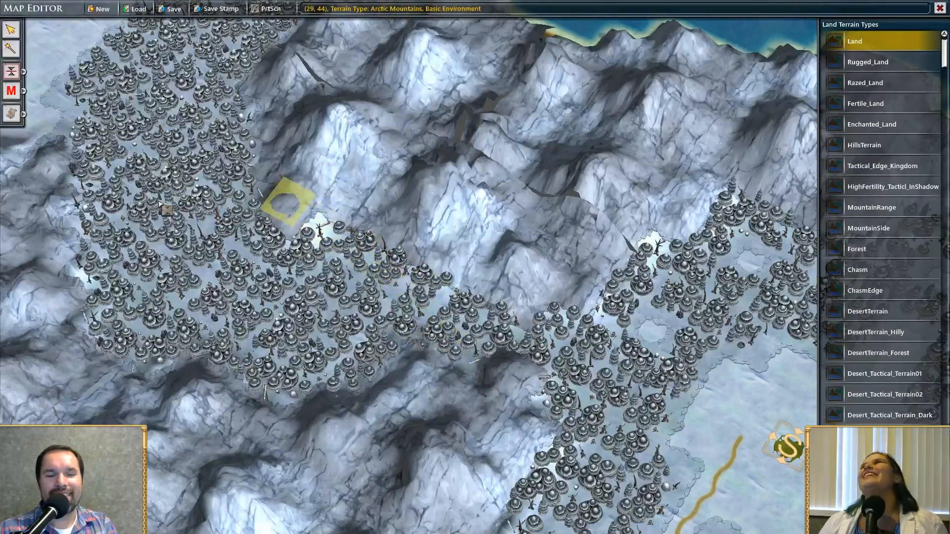
right_drag(285, 201, 399, 349)
scroll(451, 314, down, 2)
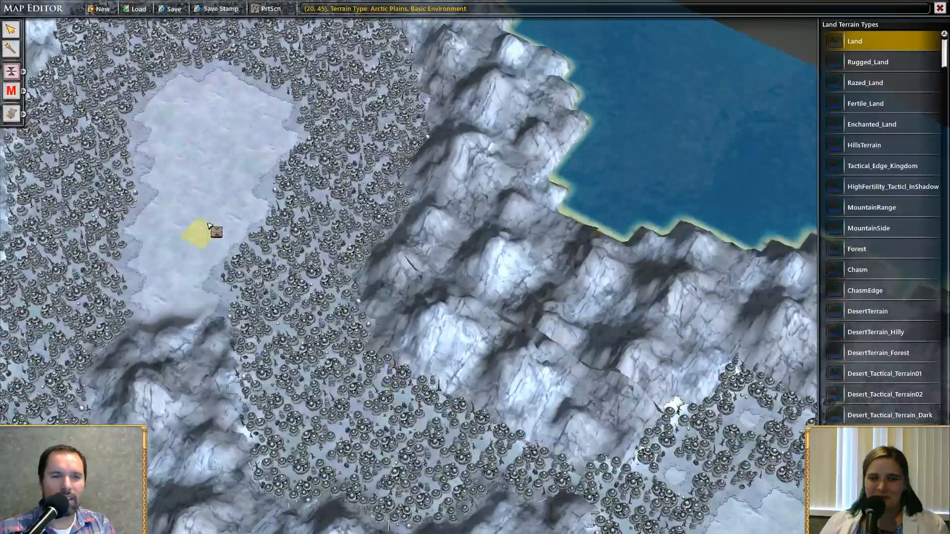
mouse_move(233, 266)
mouse_down()
mouse_move(249, 289)
mouse_move(282, 305)
mouse_up()
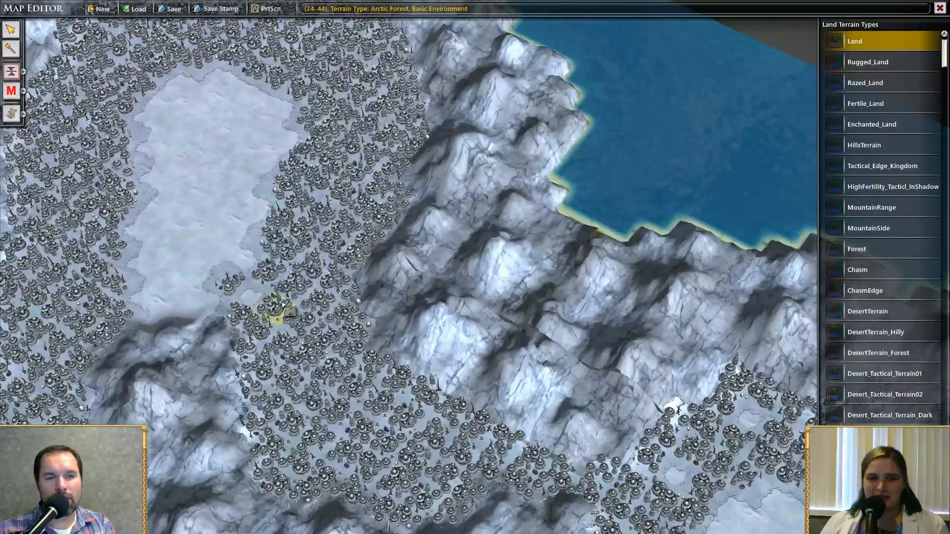
mouse_move(325, 350)
right_down()
mouse_move(527, 399)
mouse_move(326, 245)
mouse_move(342, 229)
right_up()
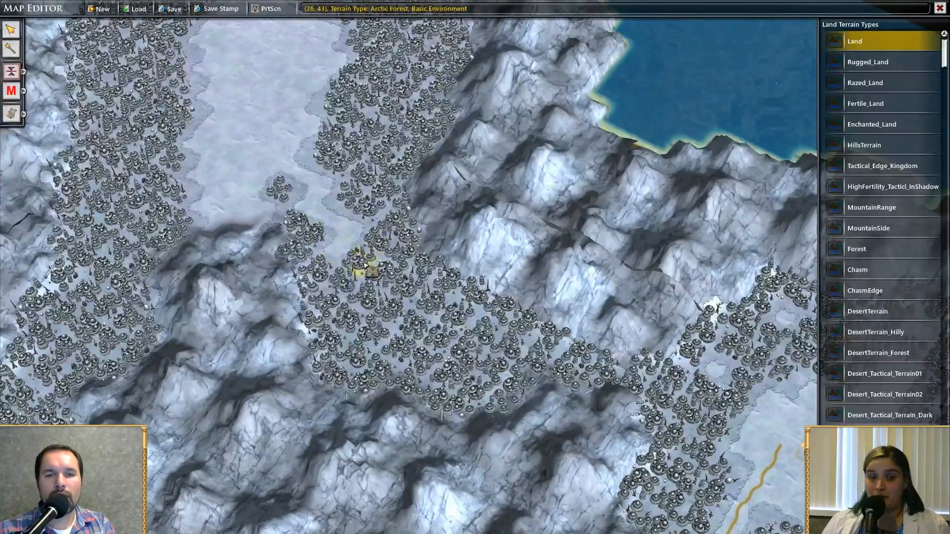
Open a small snowy clearing in the arctic forest corridor between the northwestern plain and the road's plain
click(467, 322)
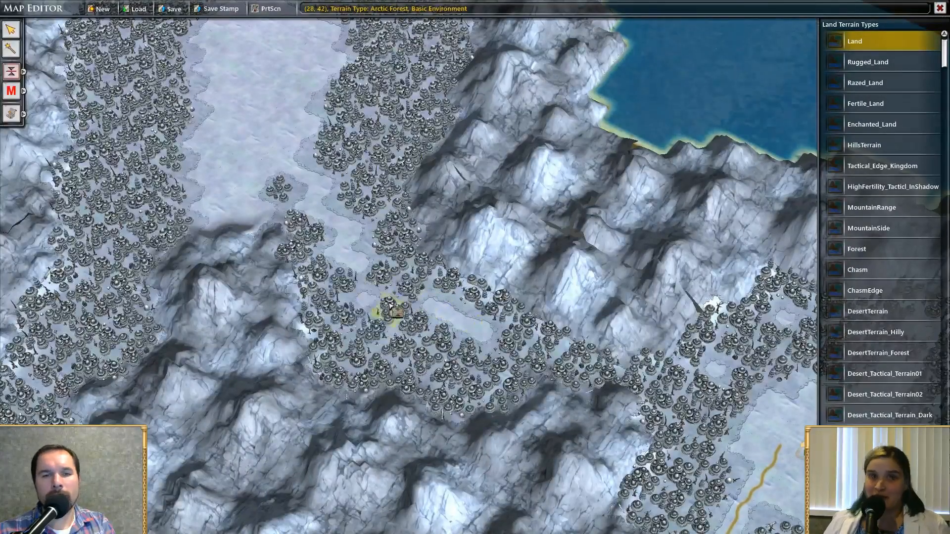
right_drag(390, 306, 322, 292)
scroll(391, 307, up, 3)
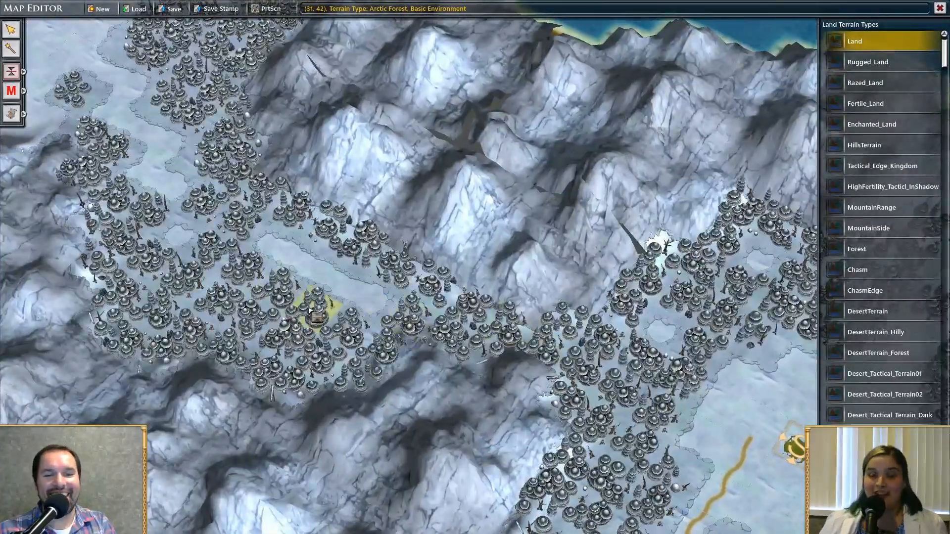
click(312, 310)
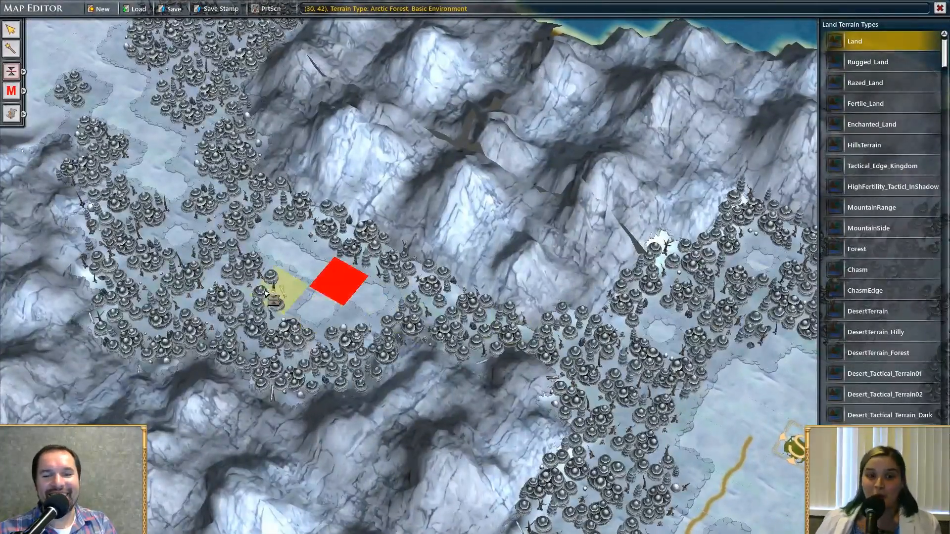
Inspect the reworked forest corridor and the large northwestern snowy plain it leads to
scroll(459, 319, down, 3)
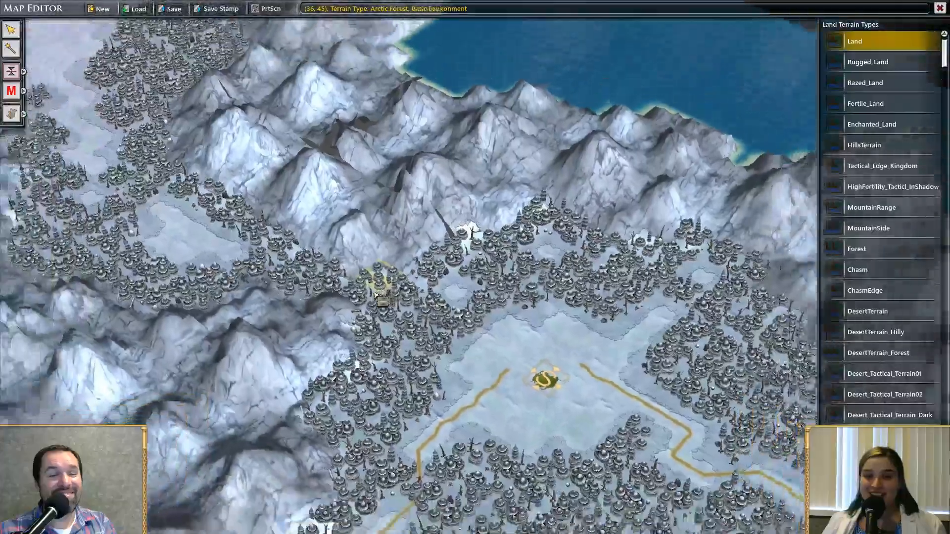
drag(375, 294, 537, 449)
scroll(388, 289, up, 3)
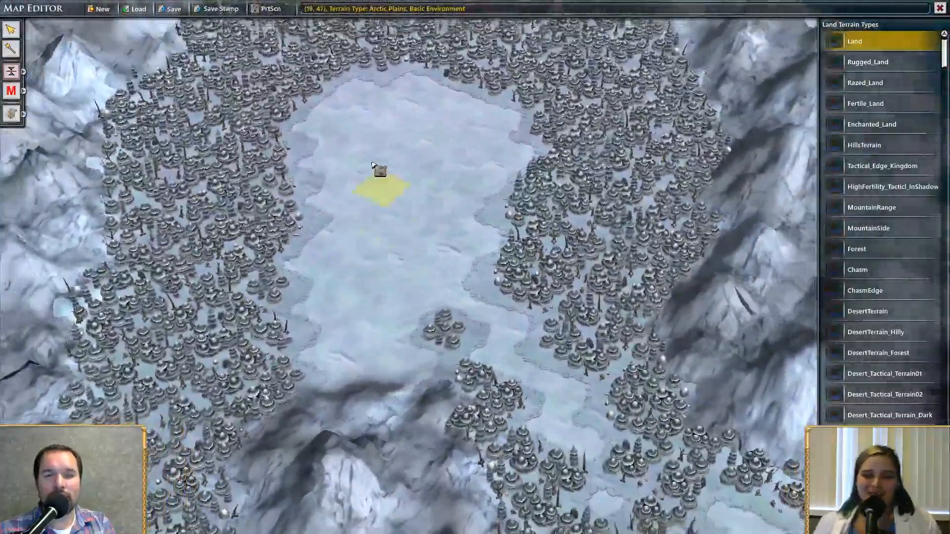
drag(410, 182, 422, 262)
scroll(421, 262, up, 2)
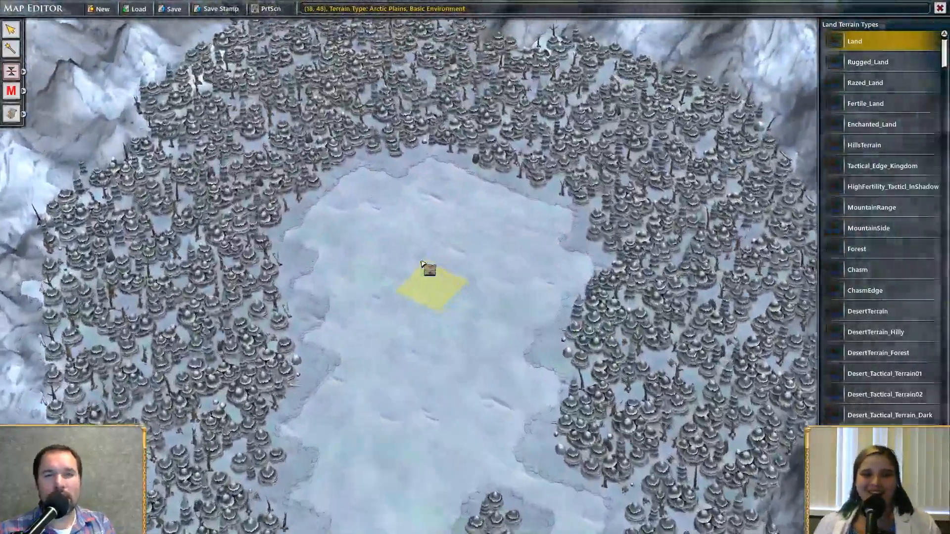
scroll(456, 234, down, 3)
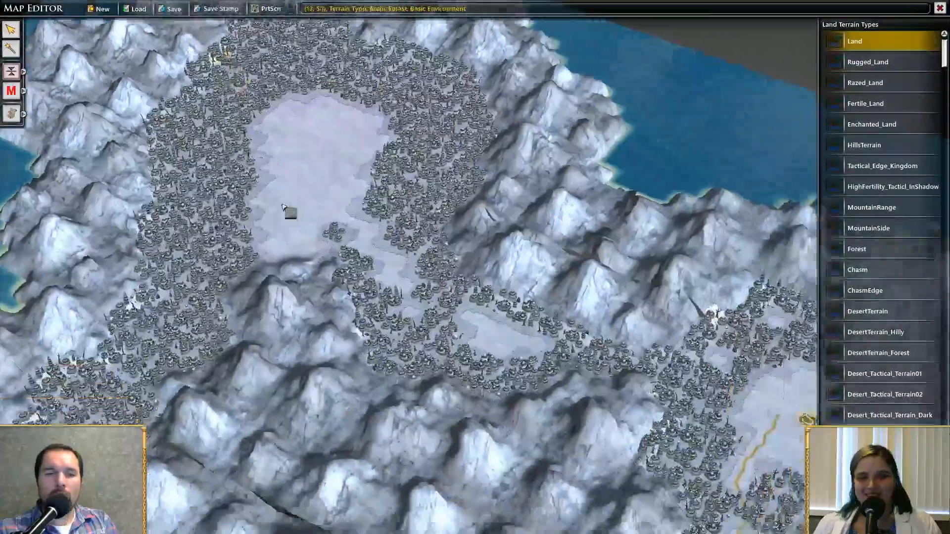
Survey the burning lands, the surrounding arctic mountains and the coastline from farther out
right_drag(398, 222, 229, 42)
right_drag(391, 272, 430, 144)
scroll(399, 197, down, 2)
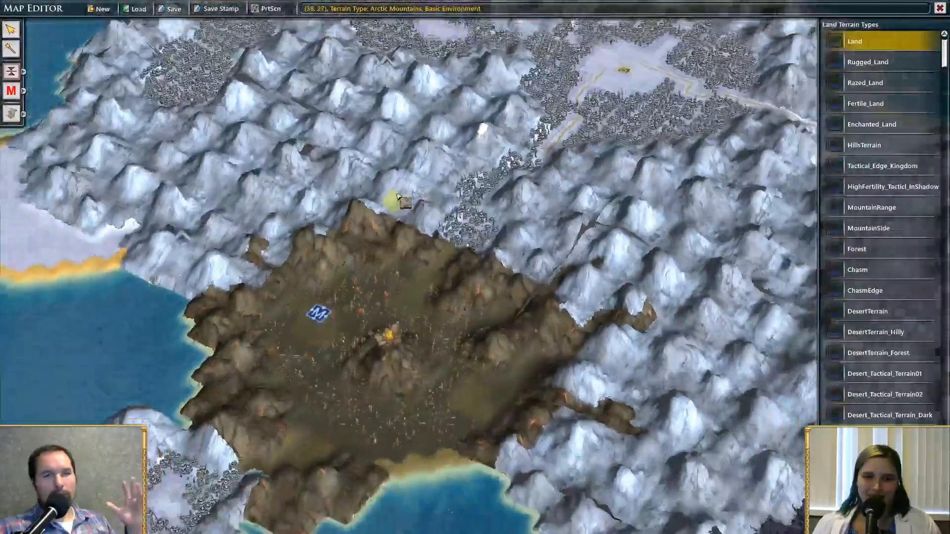
scroll(399, 196, up, 3)
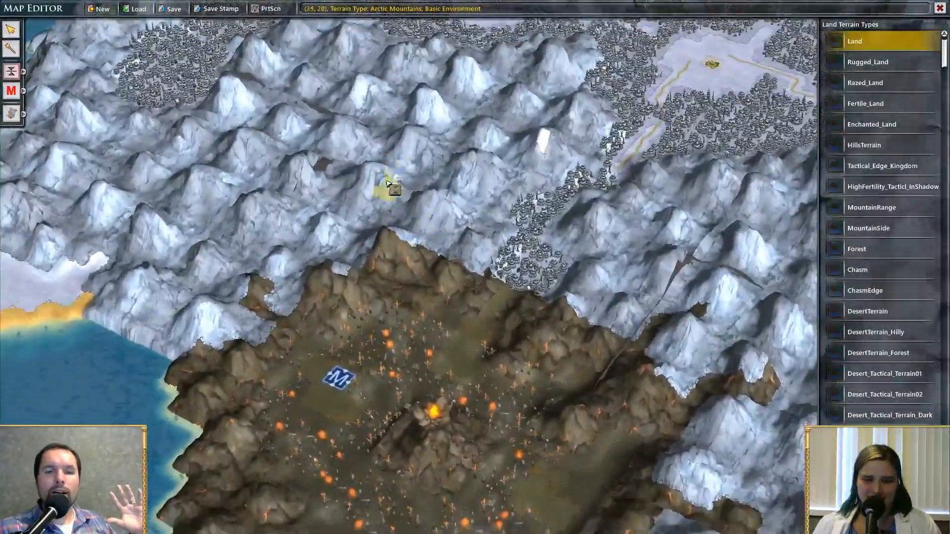
scroll(391, 274, down, 3)
scroll(388, 228, up, 2)
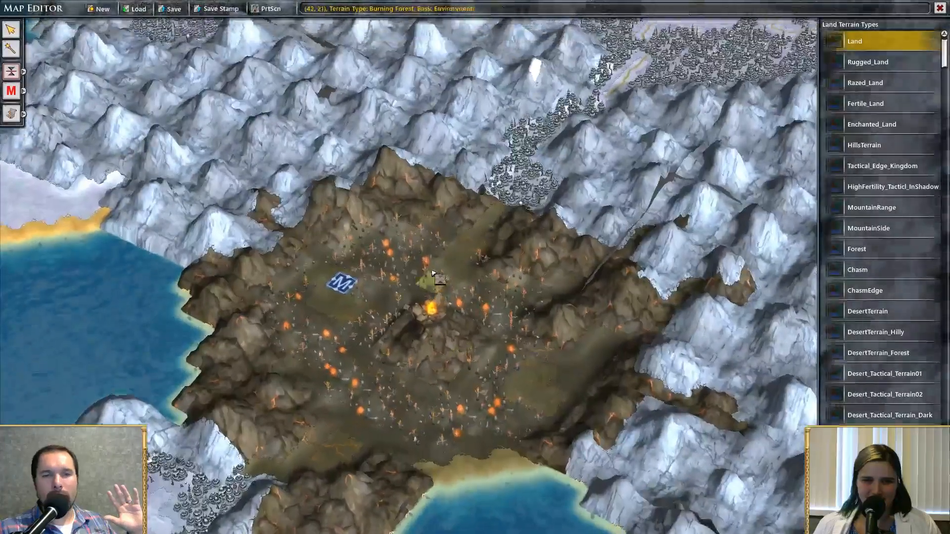
scroll(389, 228, down, 3)
right_drag(410, 215, 208, 458)
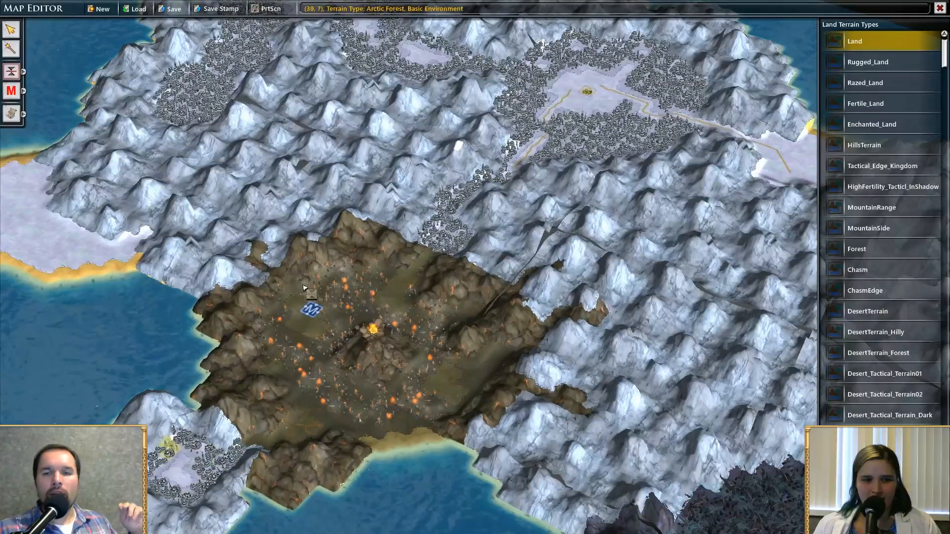
scroll(305, 288, up, 2)
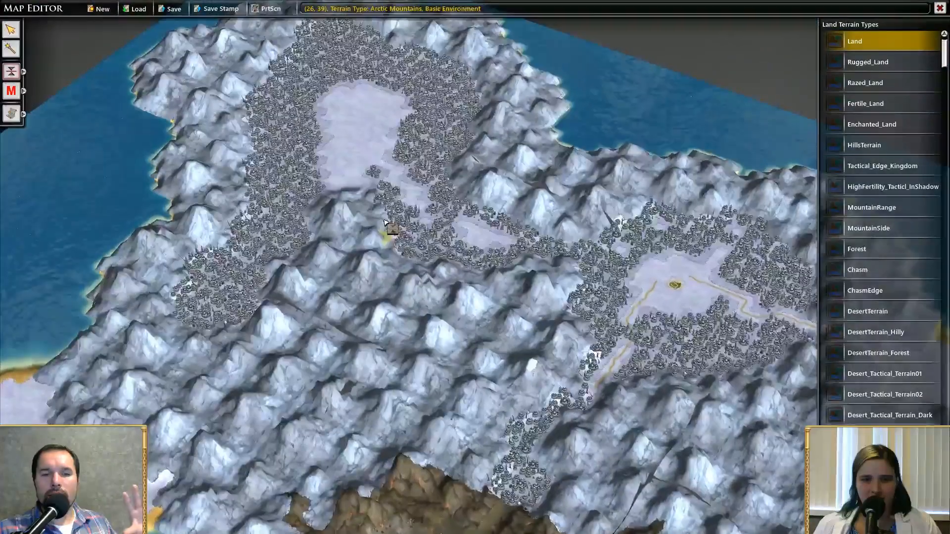
scroll(502, 206, down, 2)
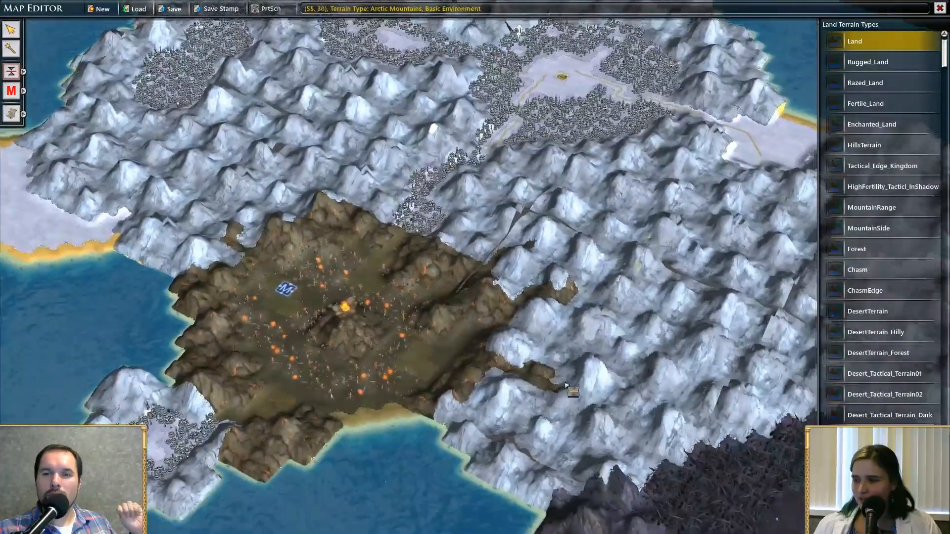
scroll(446, 372, up, 2)
Review the northwestern snowy plain and its forest connection to the clearing where the roads meet
key(Up)
key(Left)
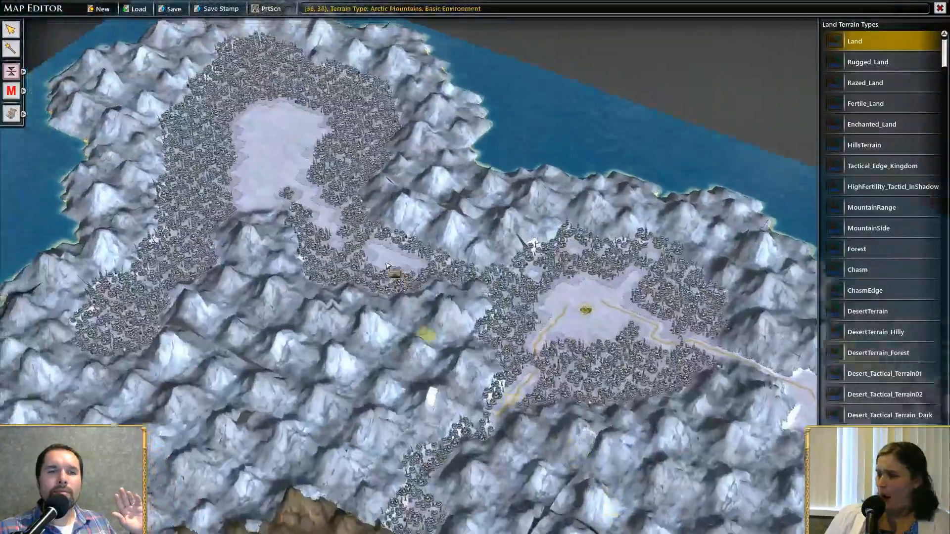
scroll(303, 172, up, 2)
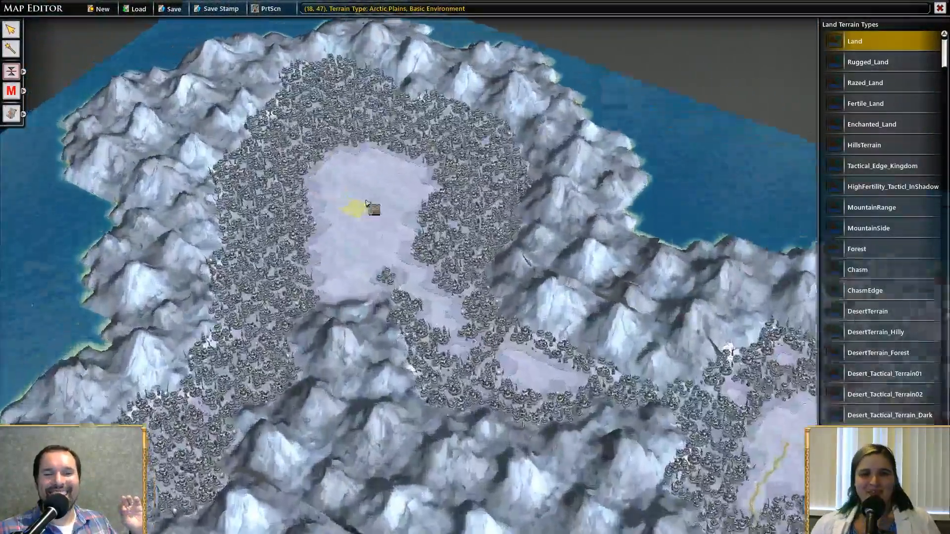
scroll(352, 193, up, 2)
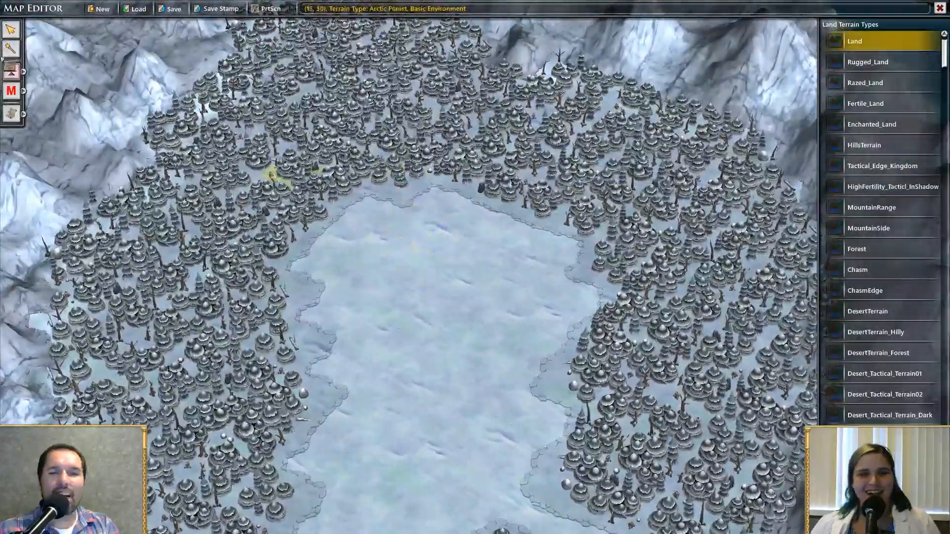
key(Right)
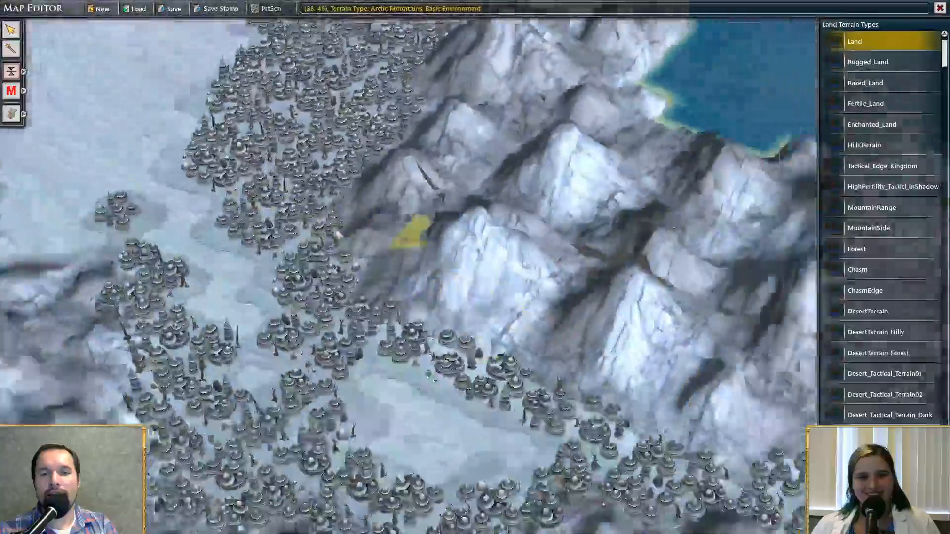
scroll(609, 333, down, 2)
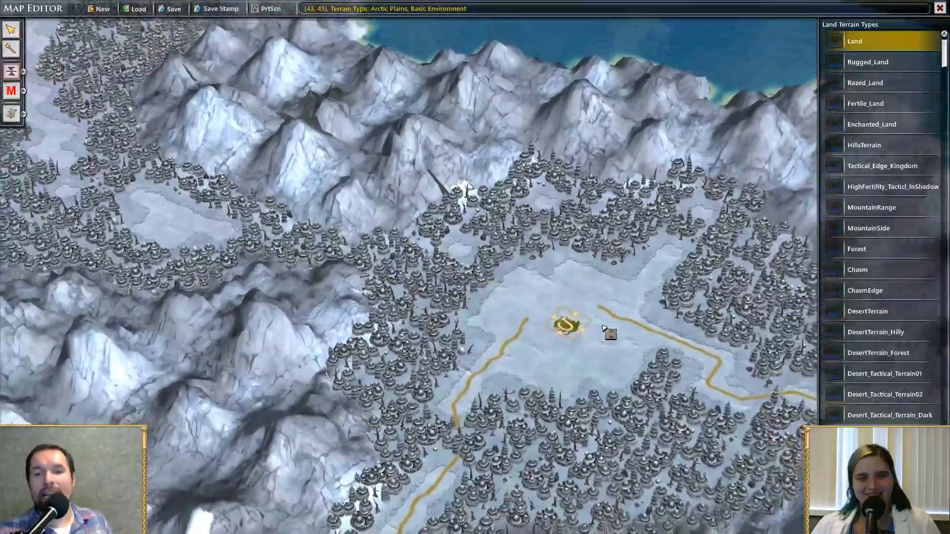
key(Left)
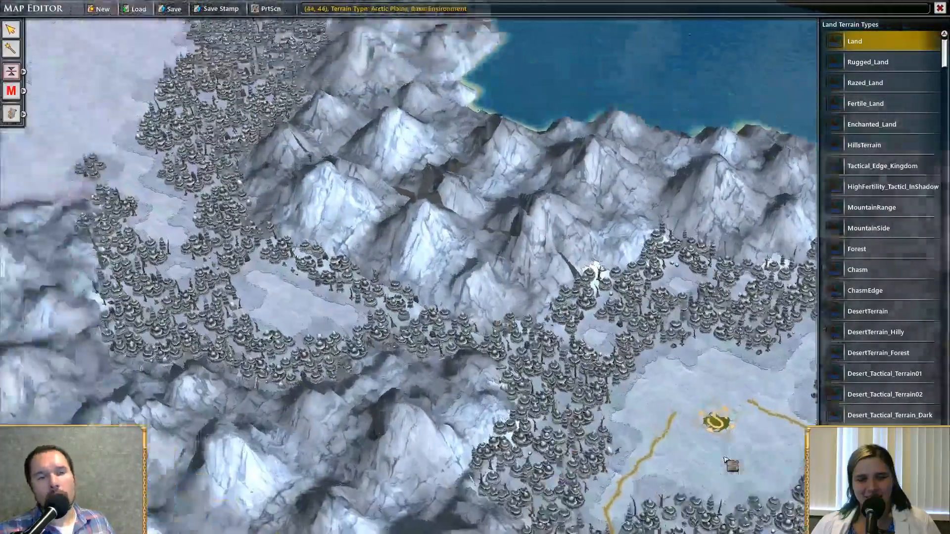
scroll(393, 233, up, 2)
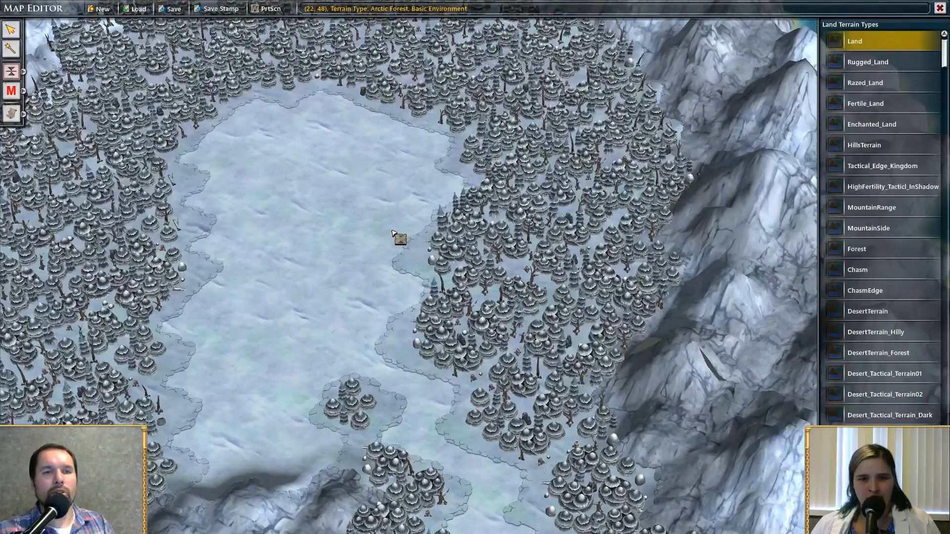
Destroy the starting point marker in the snowy clearing where the two roads end
click(23, 73)
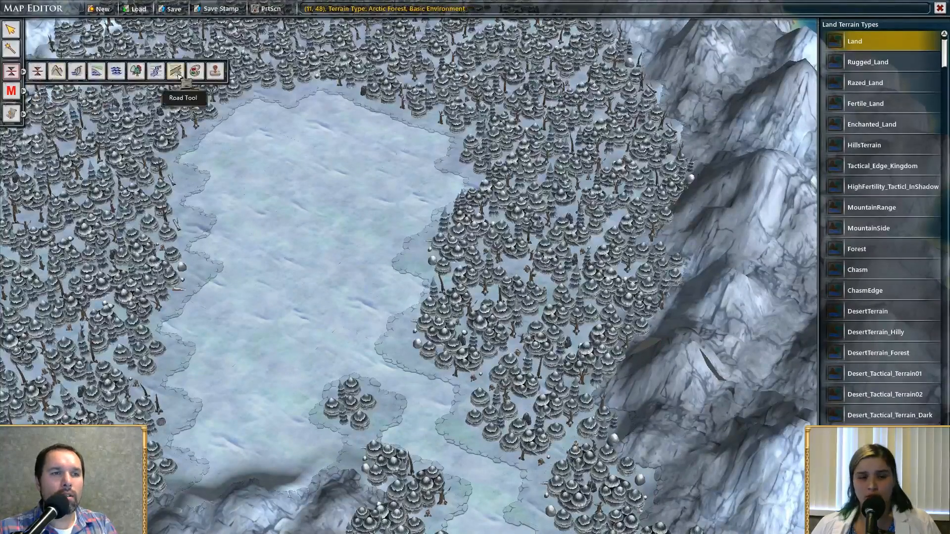
click(23, 90)
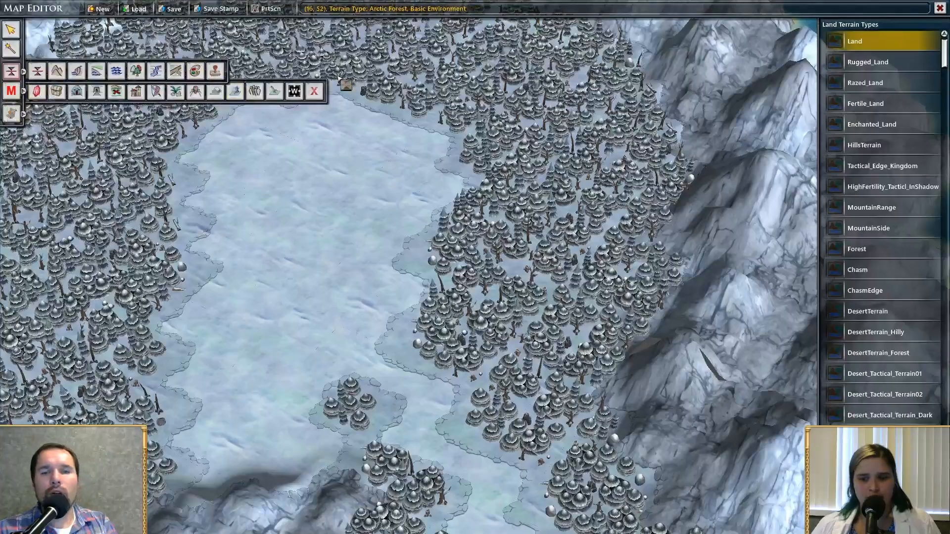
scroll(338, 137, down, 5)
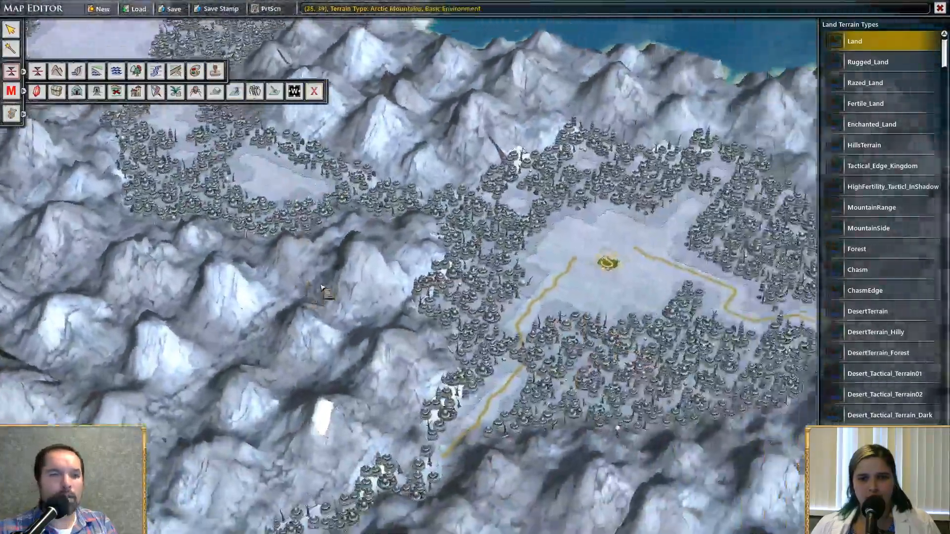
scroll(495, 288, up, 3)
scroll(495, 287, up, 3)
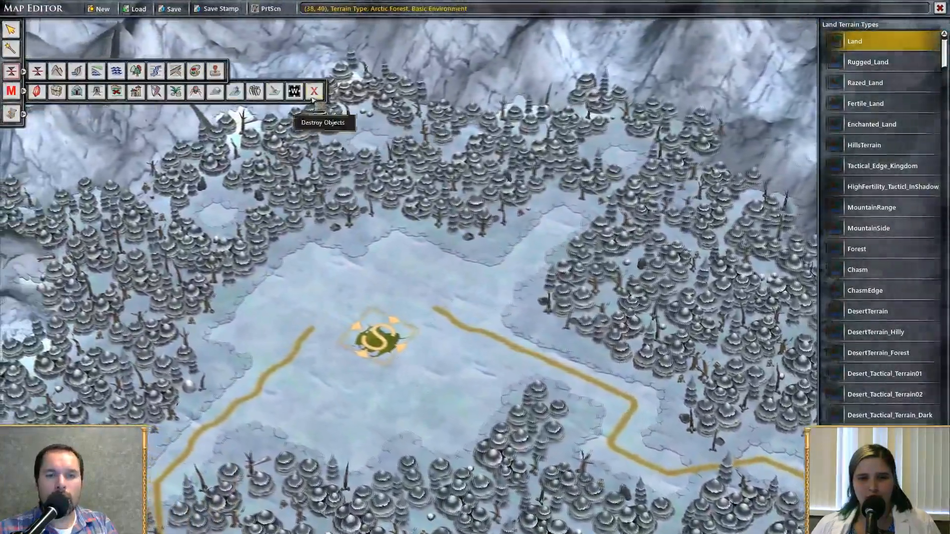
click(314, 92)
click(410, 348)
Remove the fertile land patch from the middle of the roads' clearing so it is plain snow
scroll(398, 347, up, 3)
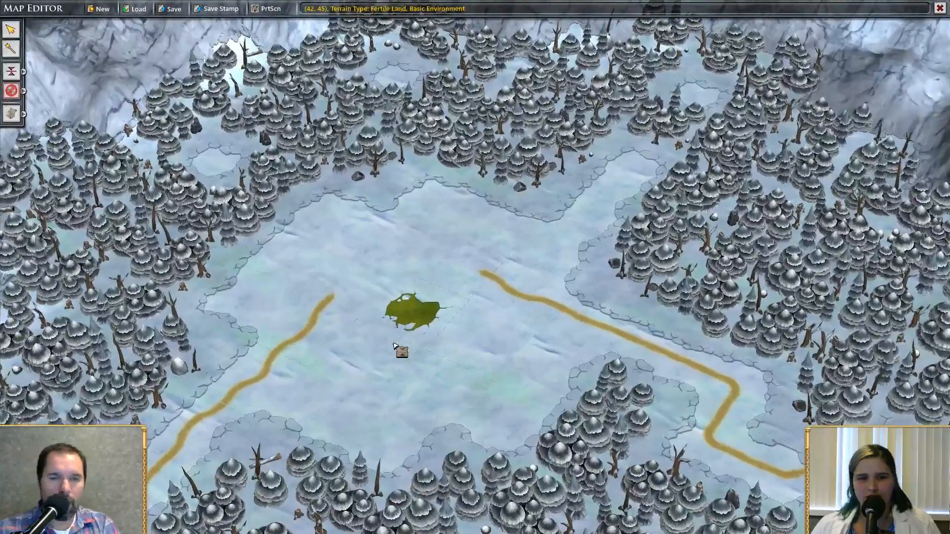
key(t)
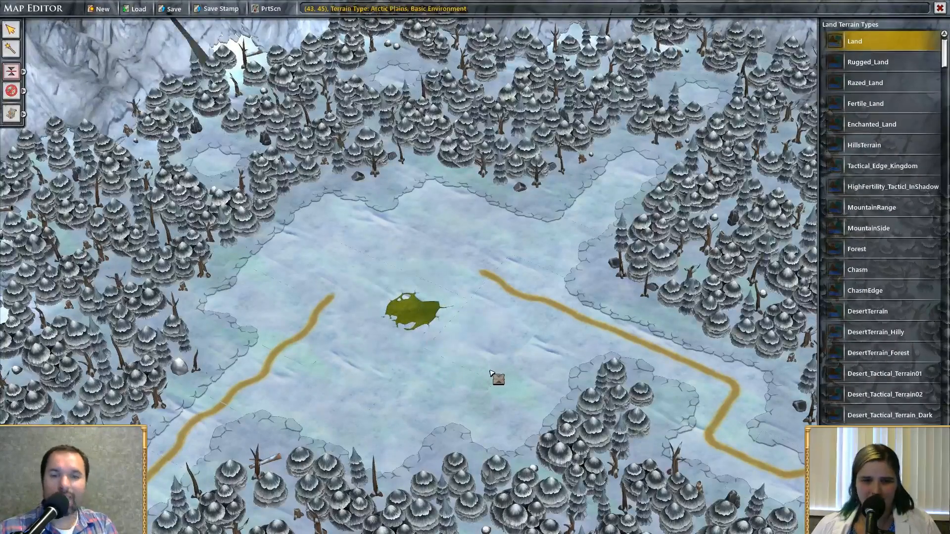
click(421, 325)
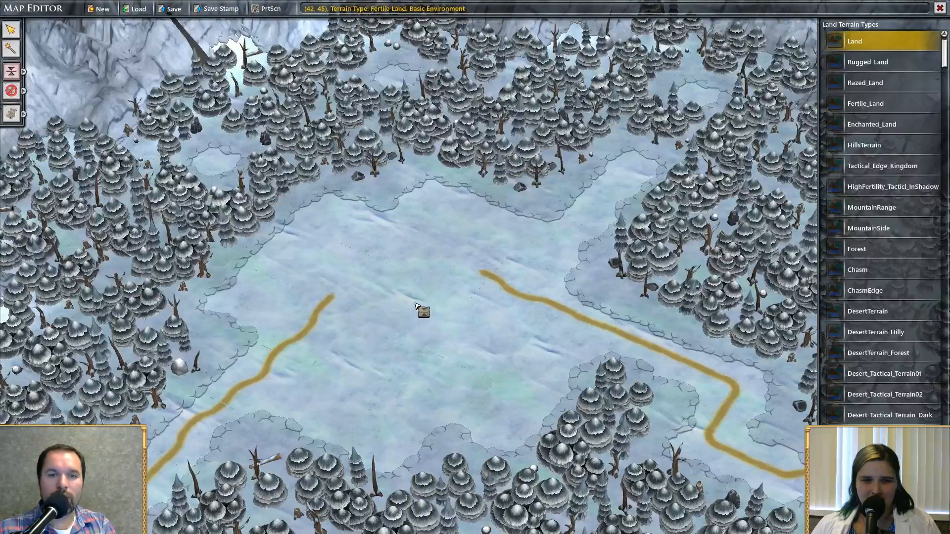
click(417, 311)
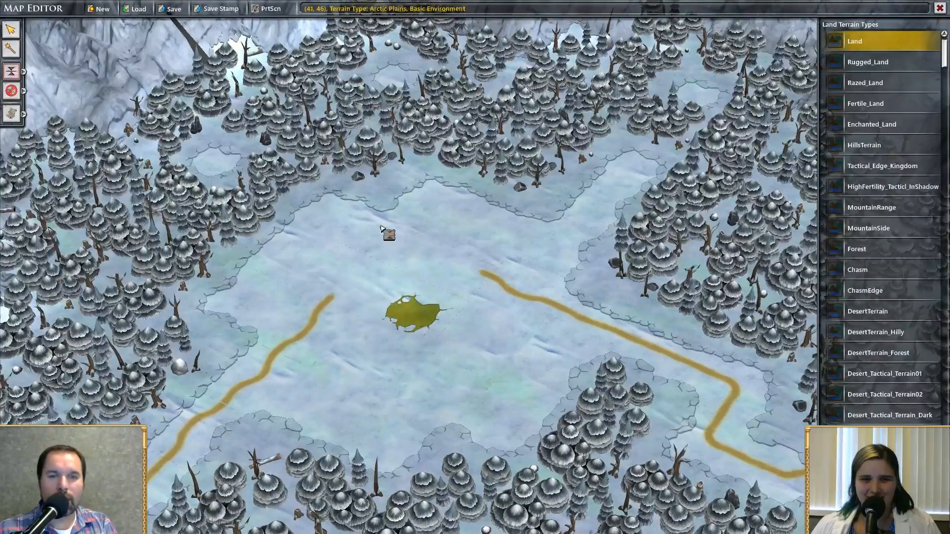
click(429, 328)
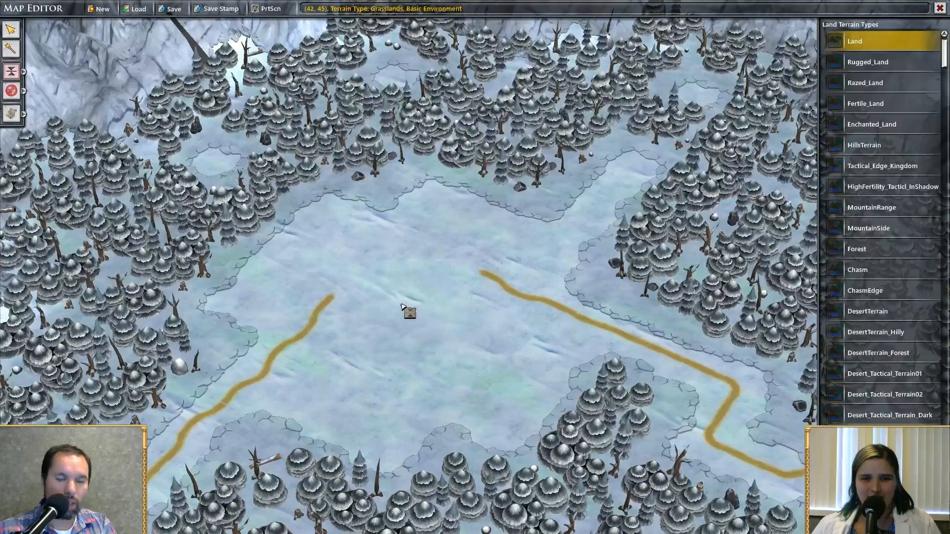
Join the two loose road ends across the snowy clearing with the Road Tool
scroll(401, 307, up, 2)
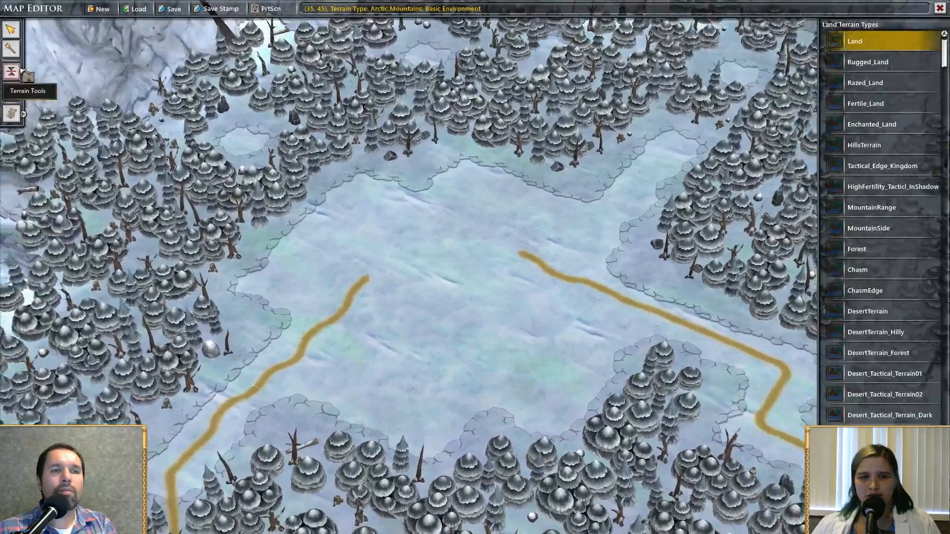
click(23, 73)
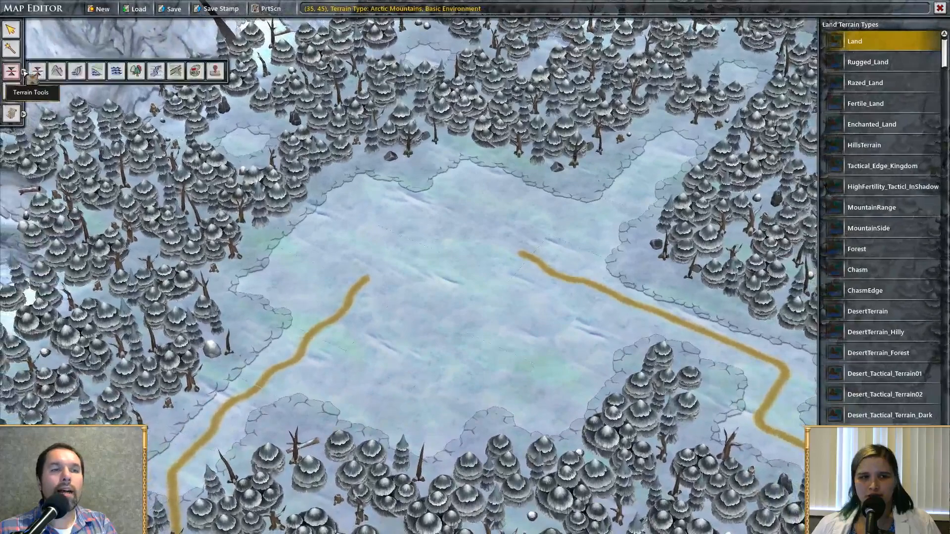
click(23, 91)
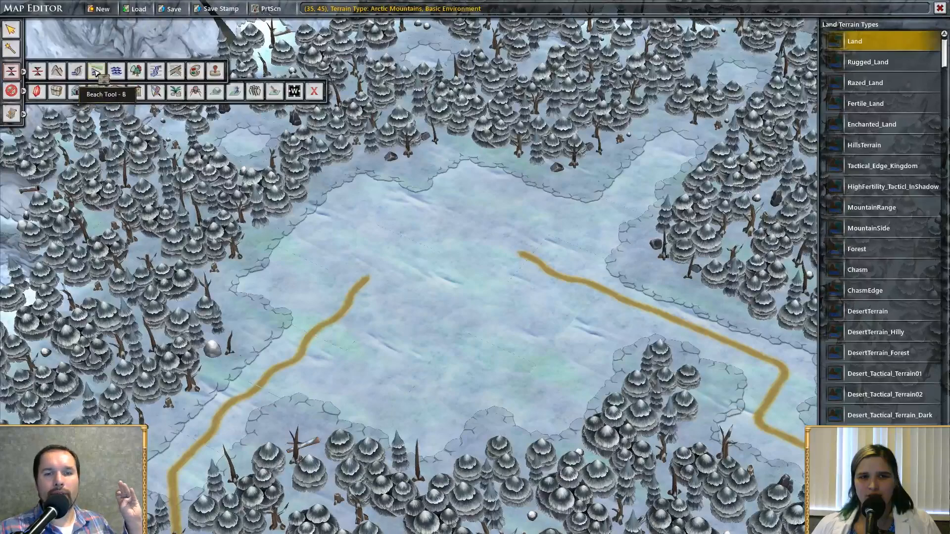
click(175, 91)
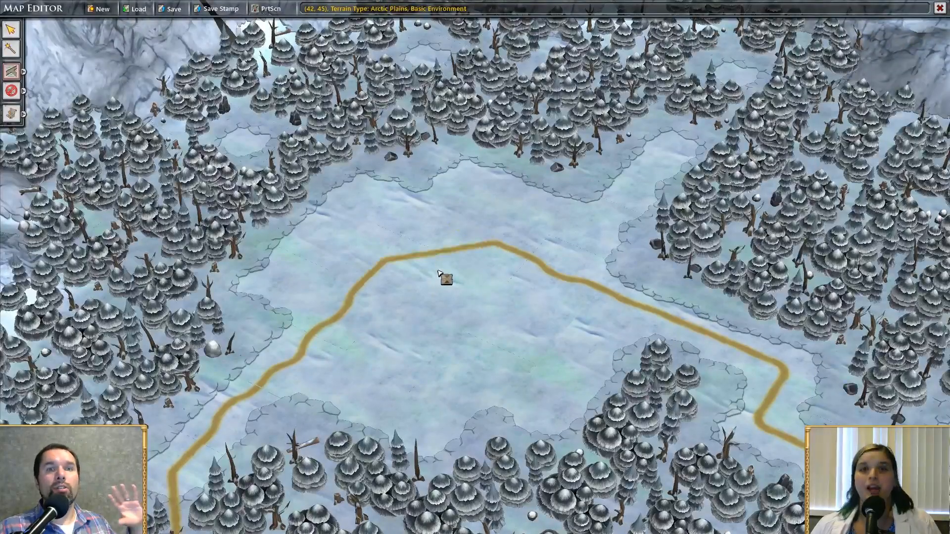
Examine the route from the joined road through the western forest corridor to the large northwestern snowy plain
key(Left)
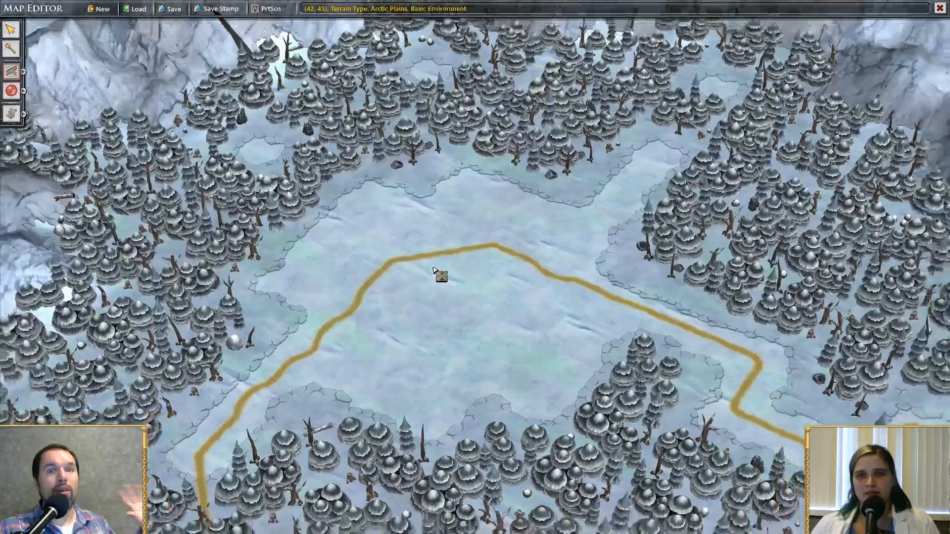
key(Right)
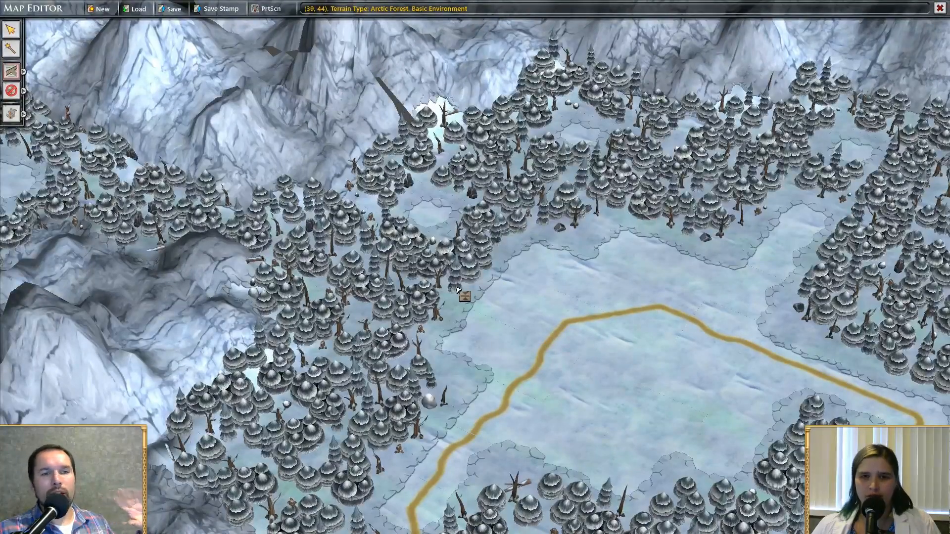
right_drag(345, 245, 548, 314)
scroll(548, 315, down, 3)
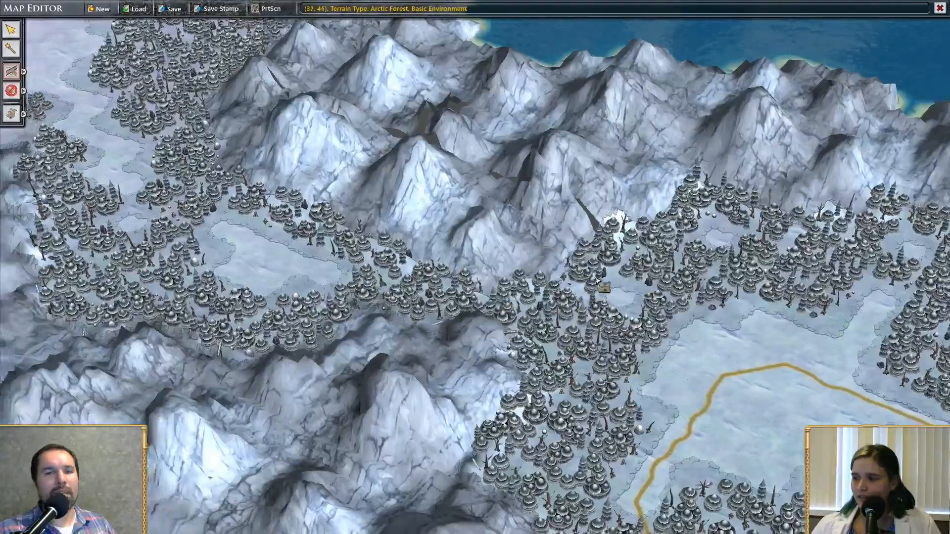
scroll(597, 280, down, 5)
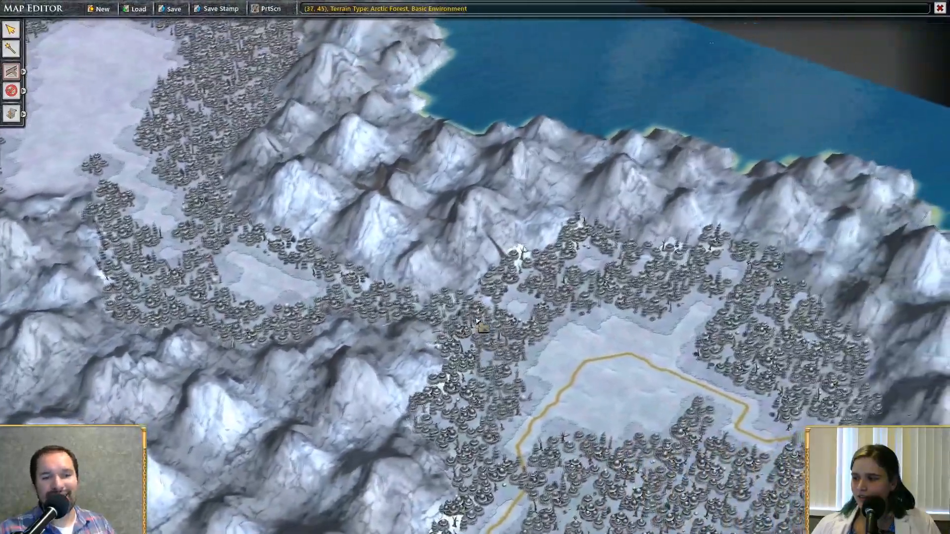
scroll(352, 280, down, 3)
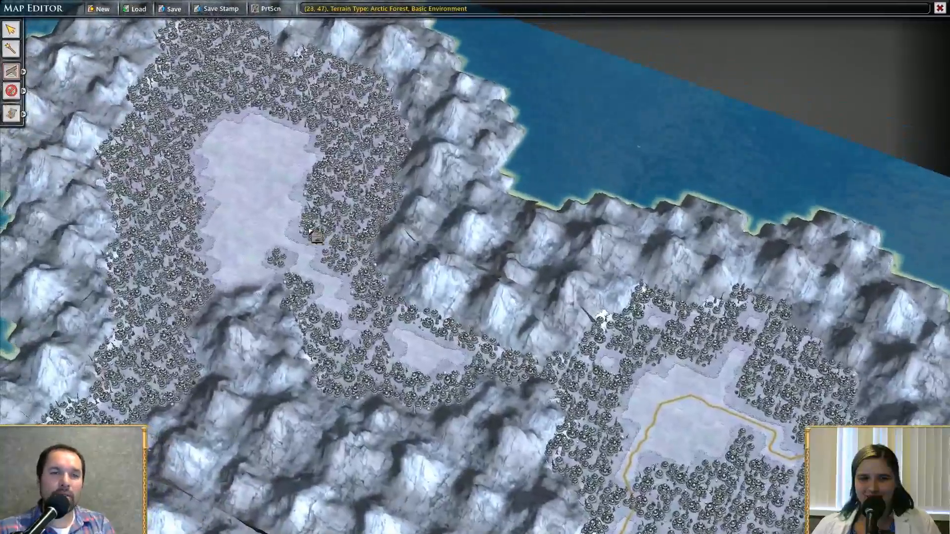
scroll(255, 200, up, 3)
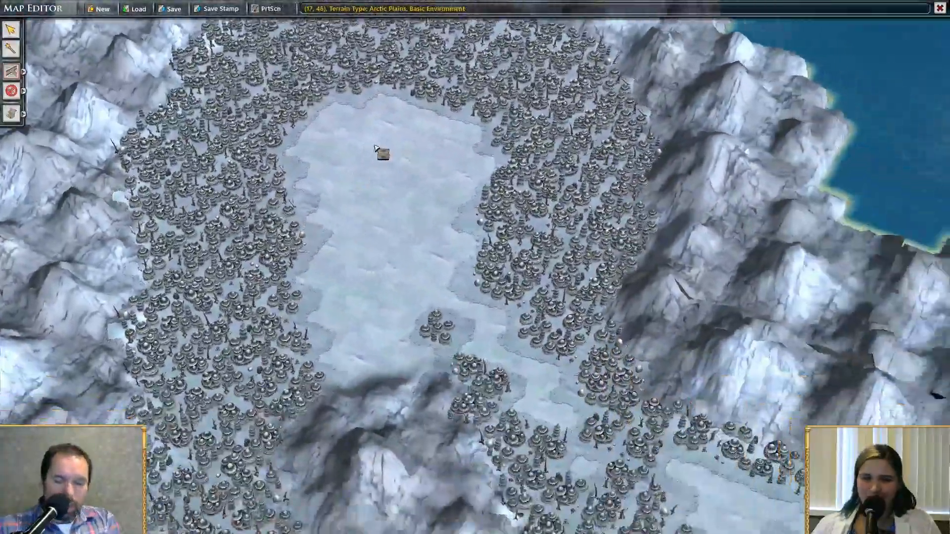
Add a fertile land patch in the northern part of the northwestern snowy plain and place a Random Starting Point on it
scroll(477, 227, up, 3)
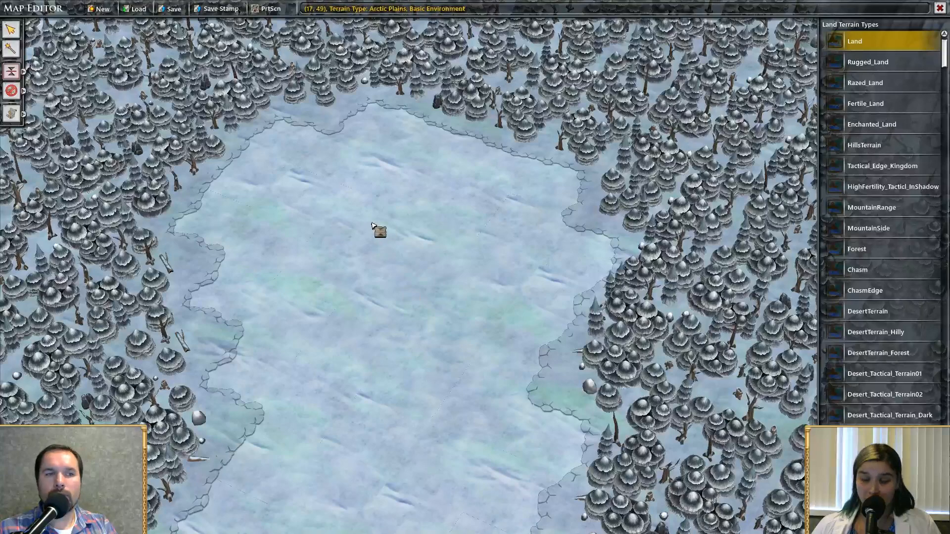
click(366, 228)
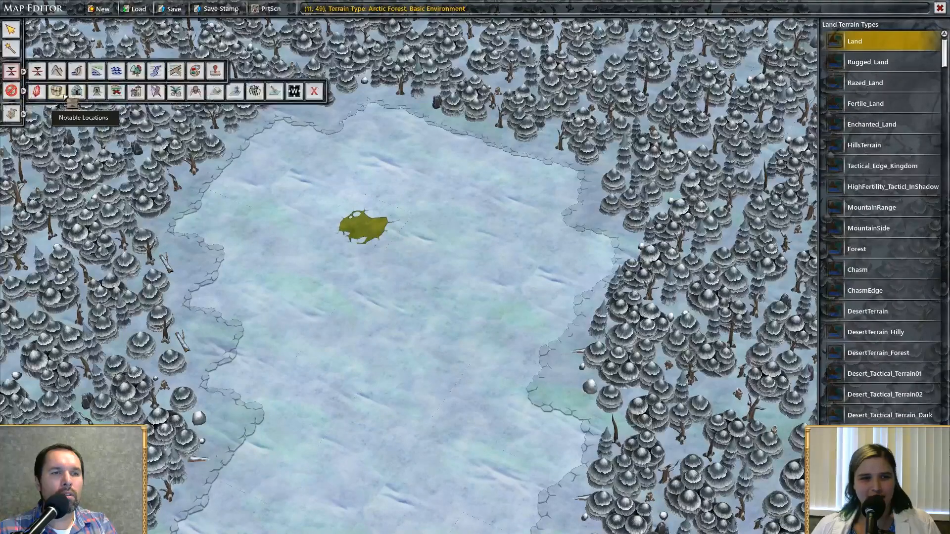
click(115, 91)
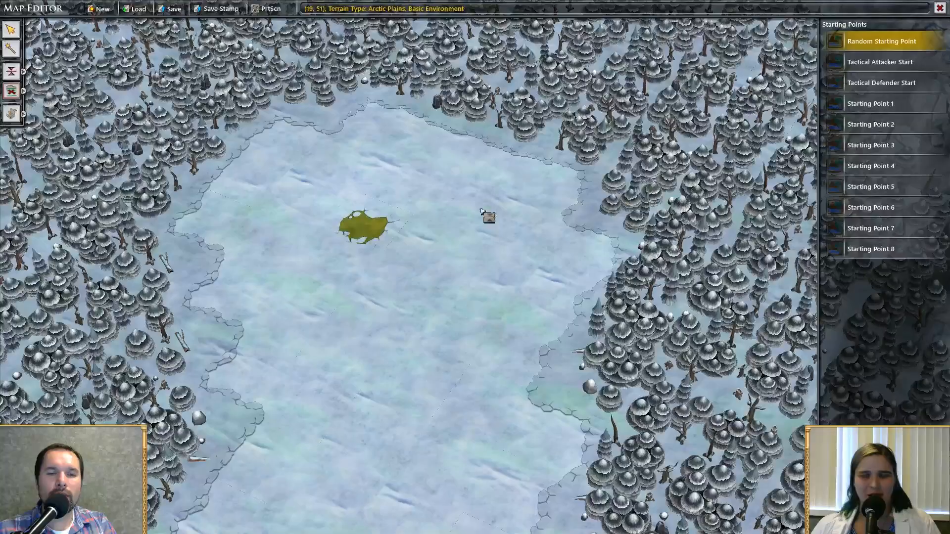
click(362, 225)
scroll(402, 241, down, 3)
scroll(402, 241, down, 3)
drag(410, 241, 252, 153)
scroll(252, 154, up, 5)
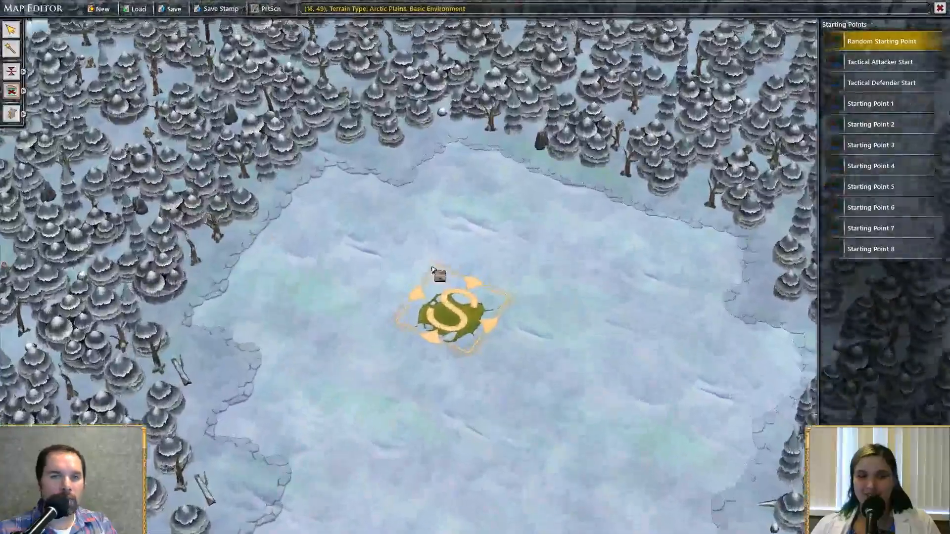
Cut snowy notches into the forest along the northern edge and northwestern corner of the starting point's plain
scroll(432, 268, down, 2)
drag(519, 231, 349, 246)
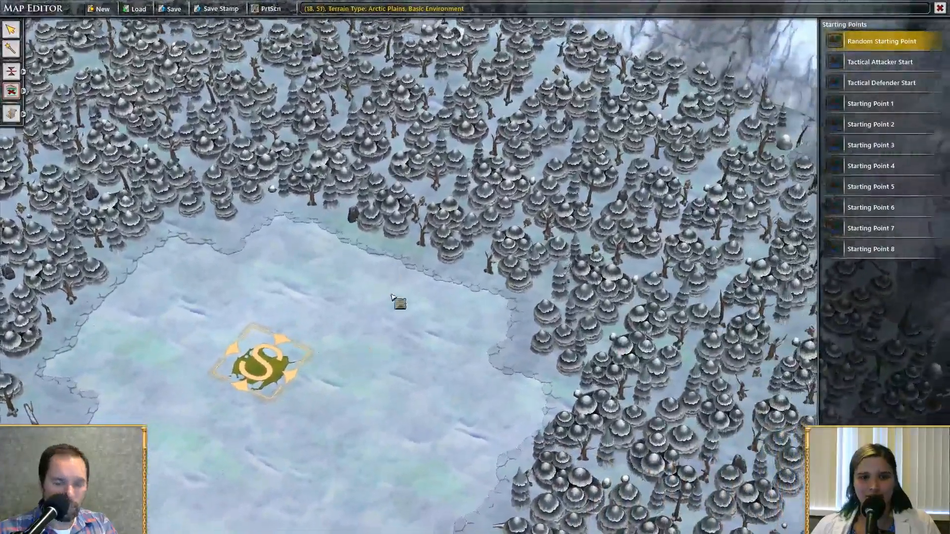
drag(391, 296, 410, 264)
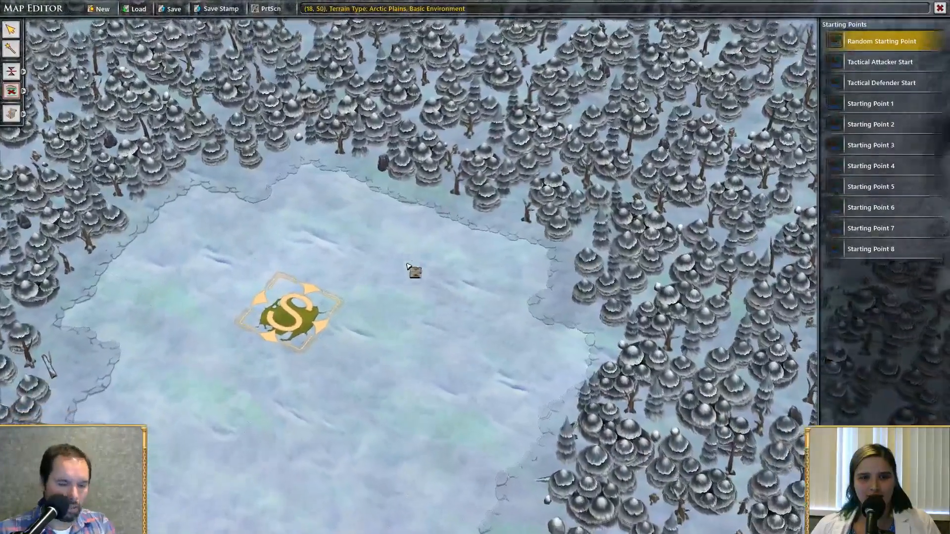
key(t)
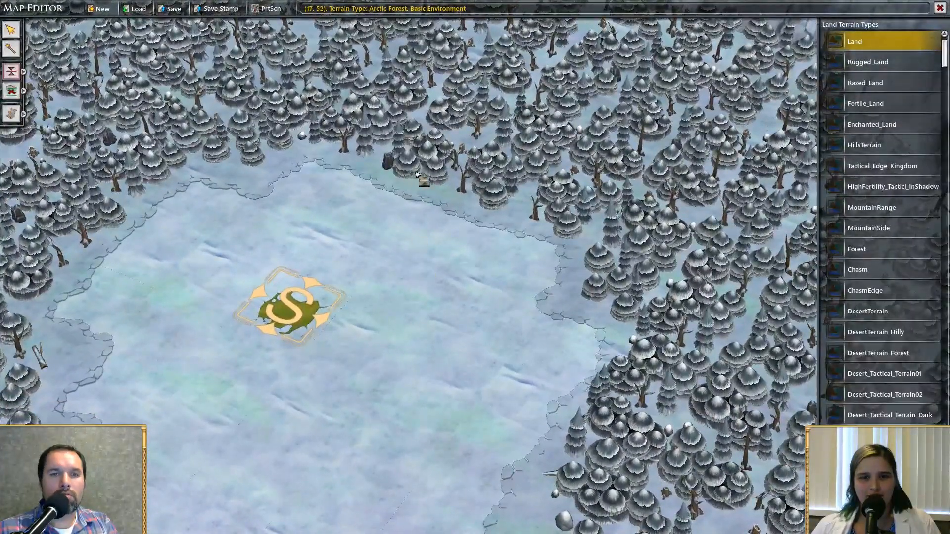
click(405, 185)
drag(83, 200, 244, 157)
click(253, 173)
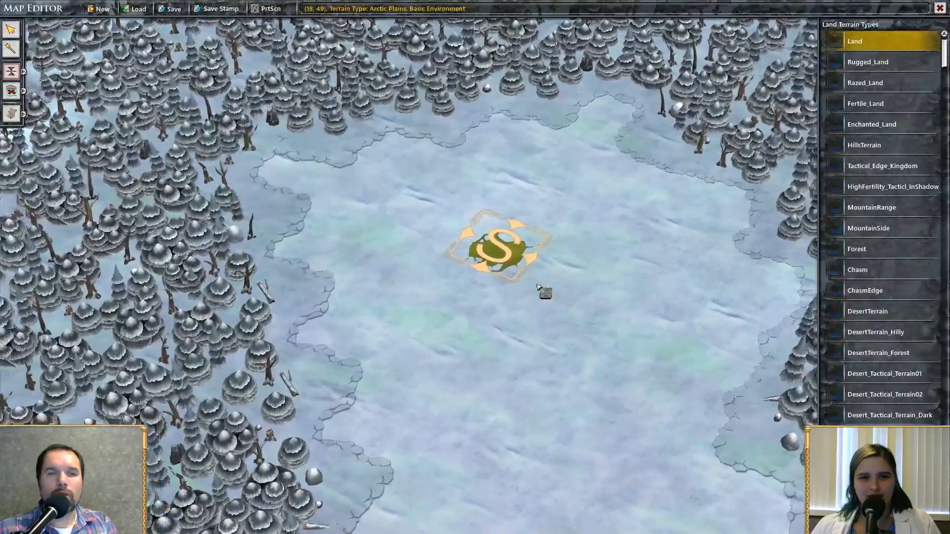
Place a Clay Pit in the plain's northern notch and Wild Grain in its northwestern corner
drag(539, 289, 391, 316)
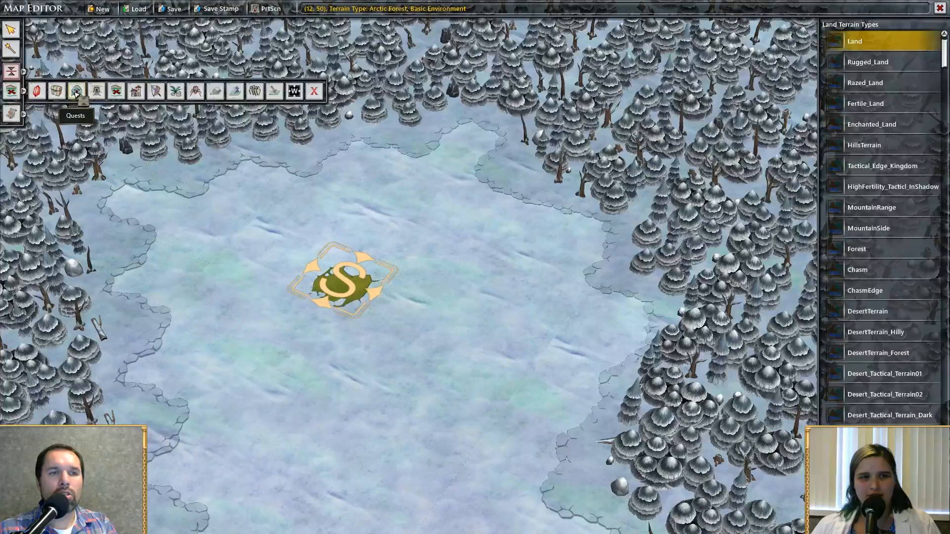
click(96, 92)
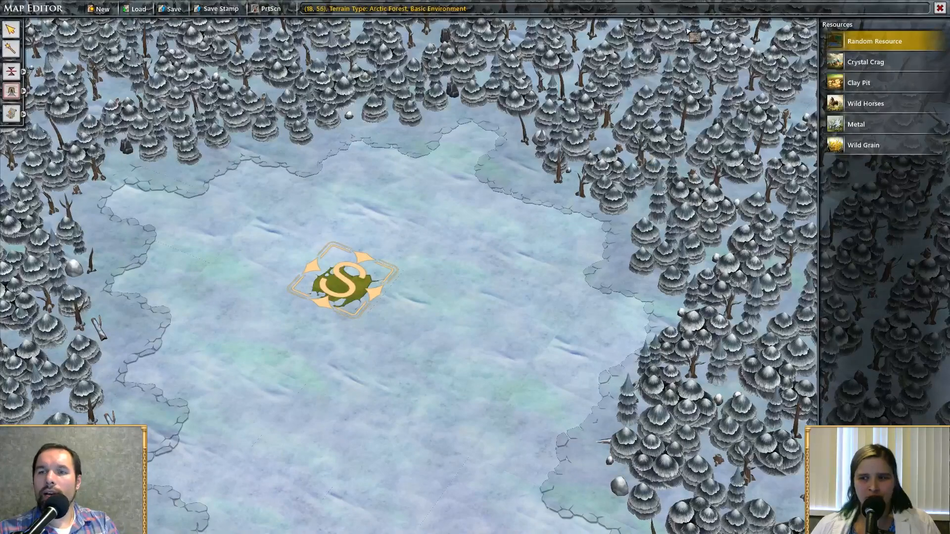
click(876, 82)
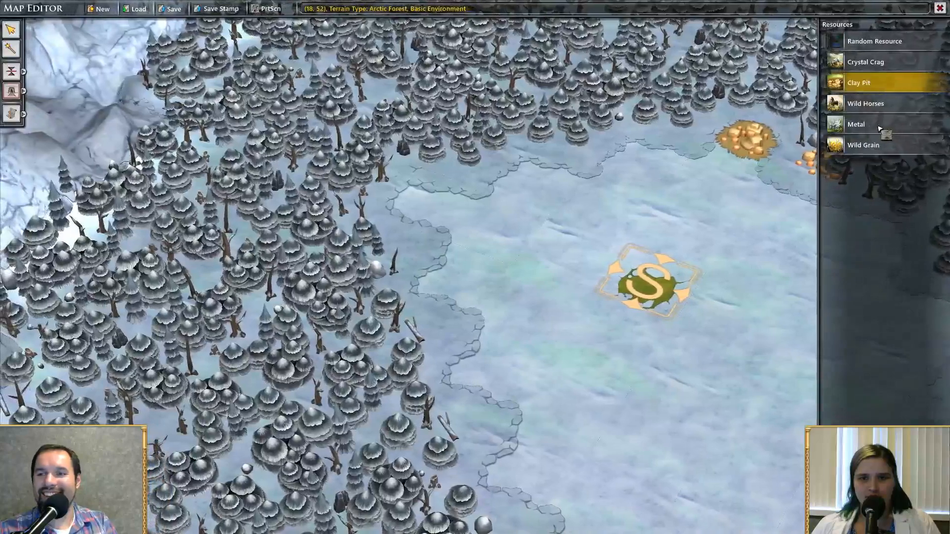
click(872, 146)
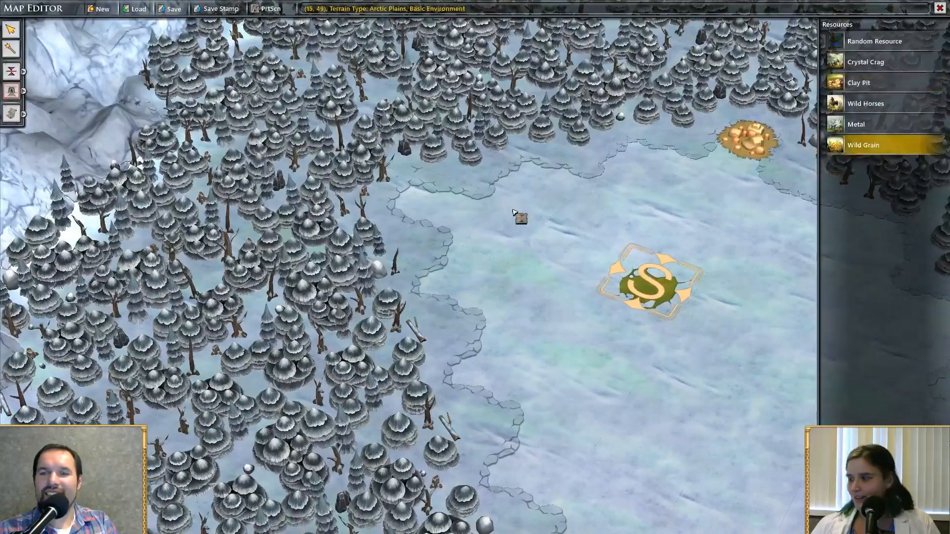
click(433, 200)
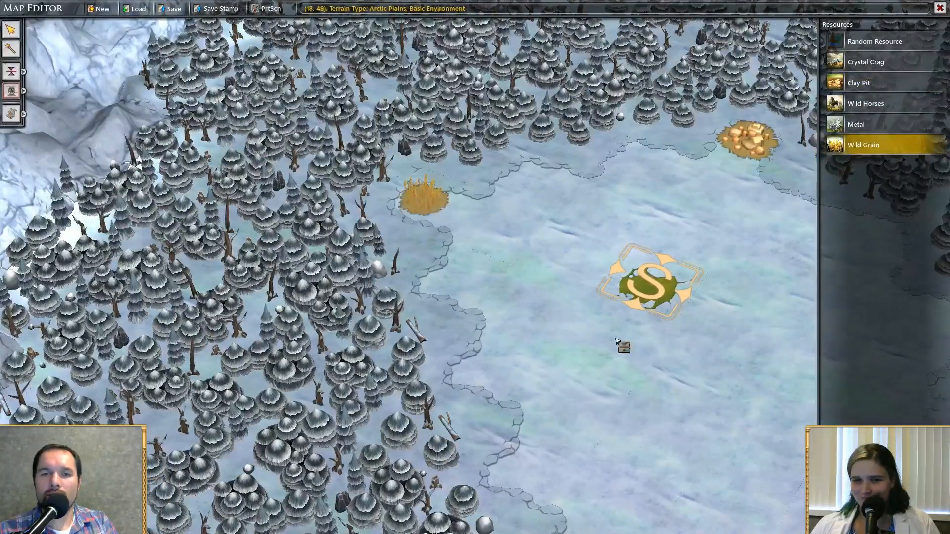
Add a clump of arctic forest on the snowy plain southeast of the starting point
scroll(509, 359, down, 3)
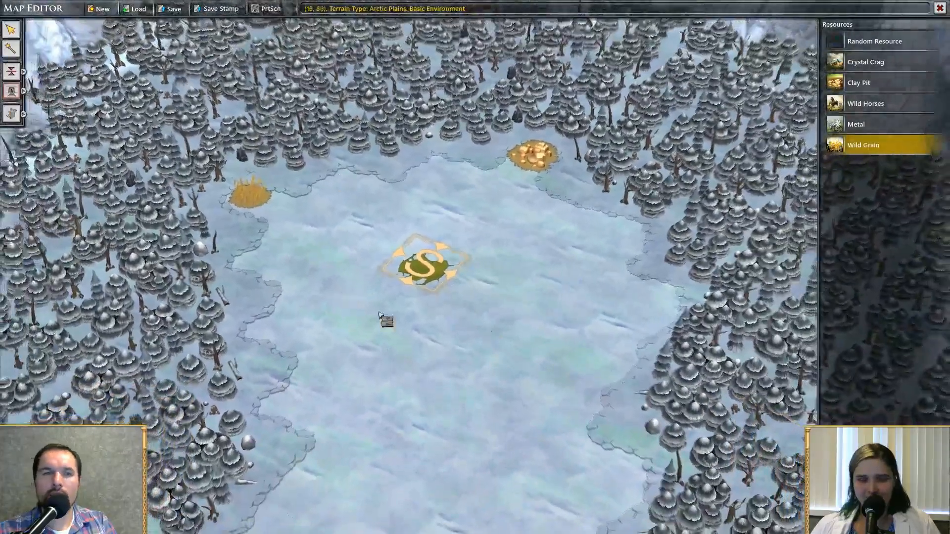
right_drag(384, 320, 310, 222)
scroll(377, 284, up, 2)
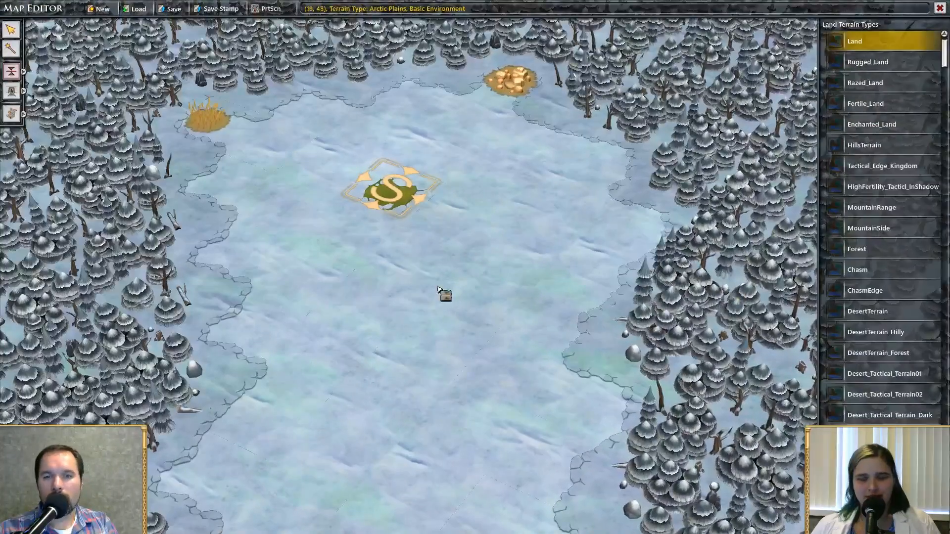
click(438, 287)
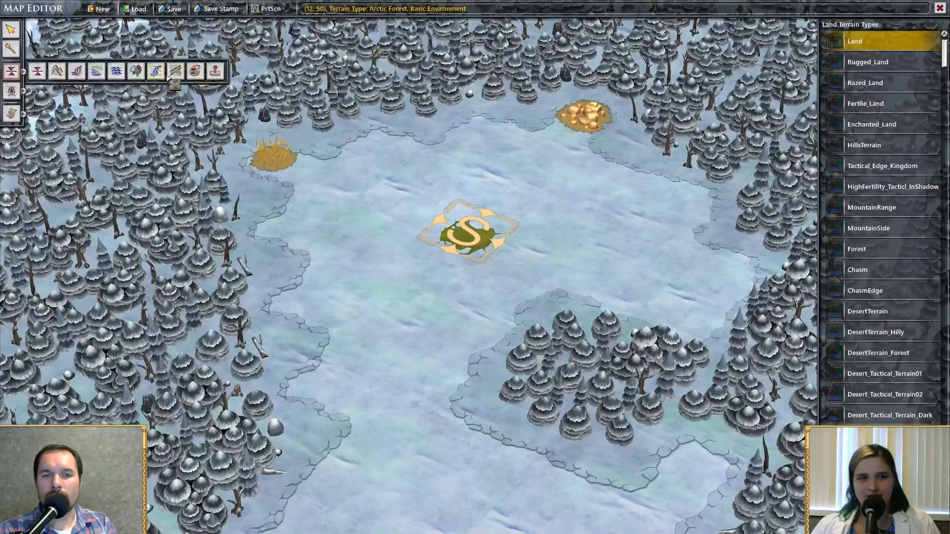
Draw a road from the Random Starting Point south across the snowy plain, bending southwest into the forest beside the mountains
click(404, 319)
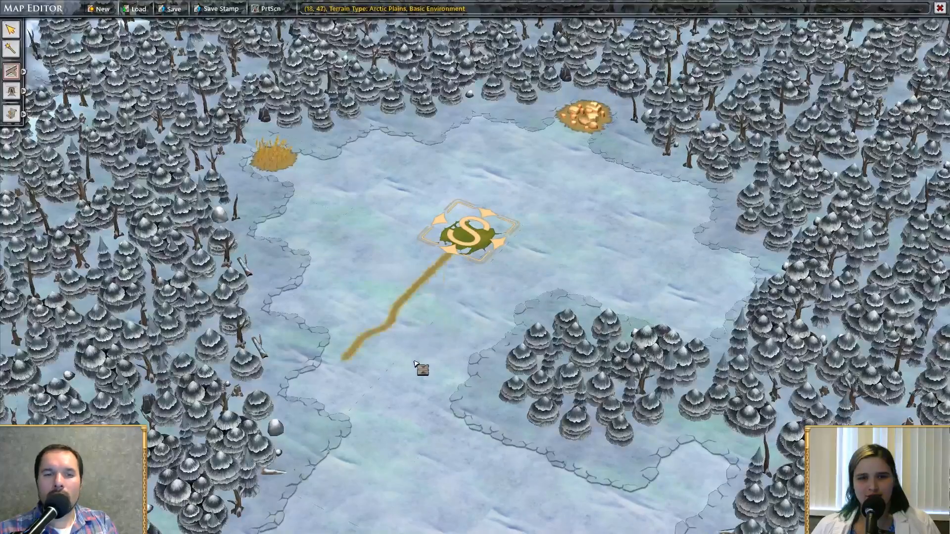
middle_drag(407, 348, 373, 311)
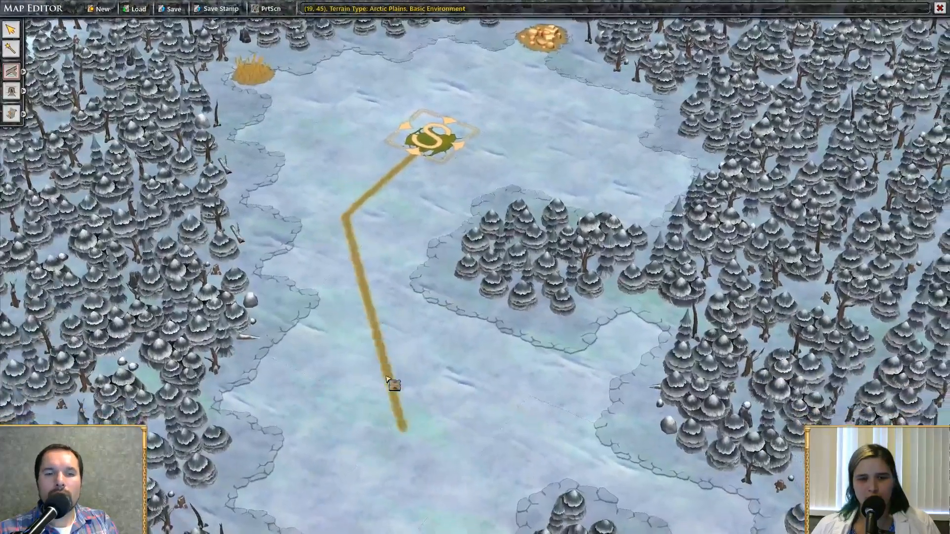
middle_drag(415, 428, 363, 257)
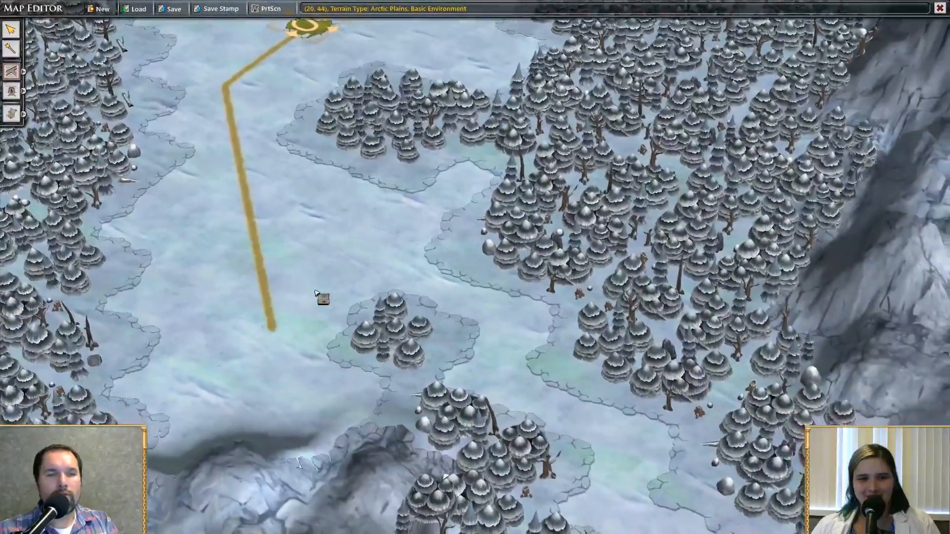
scroll(263, 337, down, 3)
middle_drag(263, 336, 365, 294)
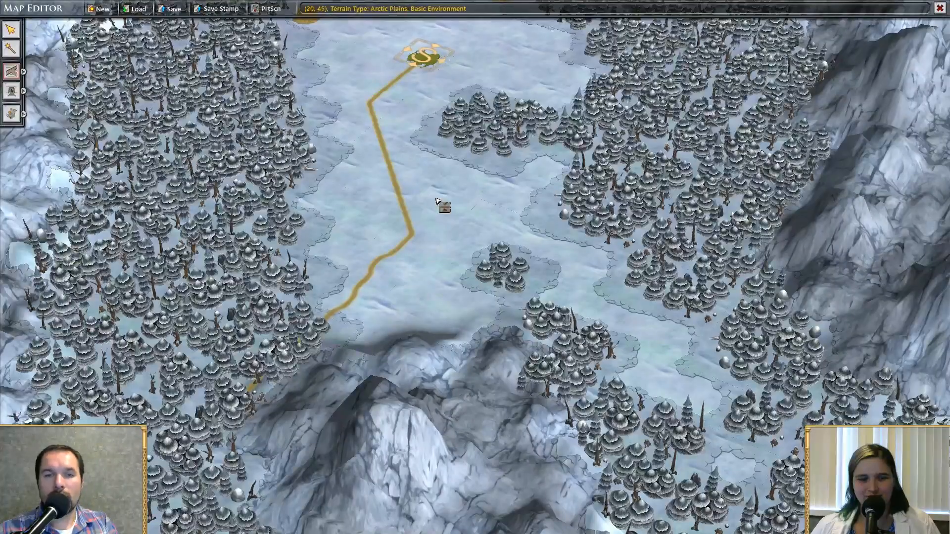
Branch a winding road off the plain's southern bend, past the small tree clump and southeast through the forest to the mountain pass
scroll(465, 232, up, 3)
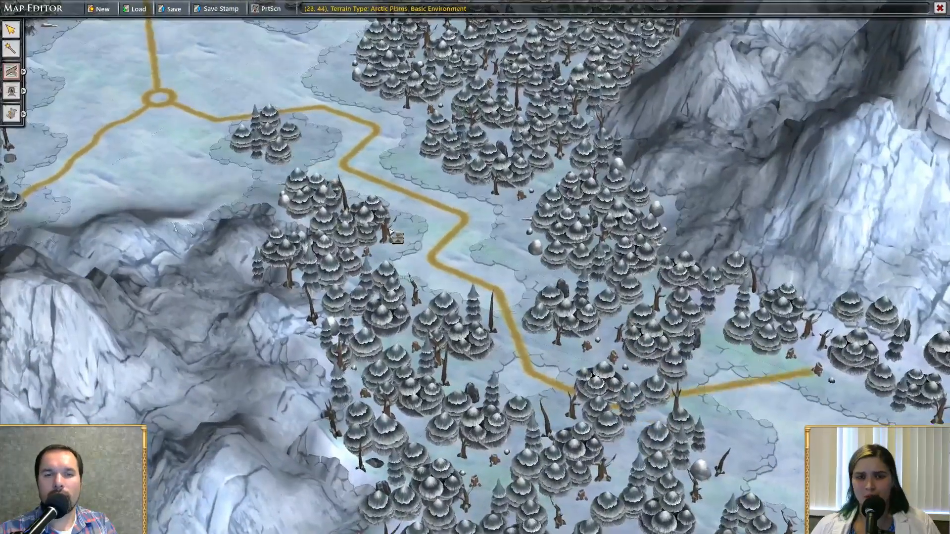
scroll(391, 230, up, 3)
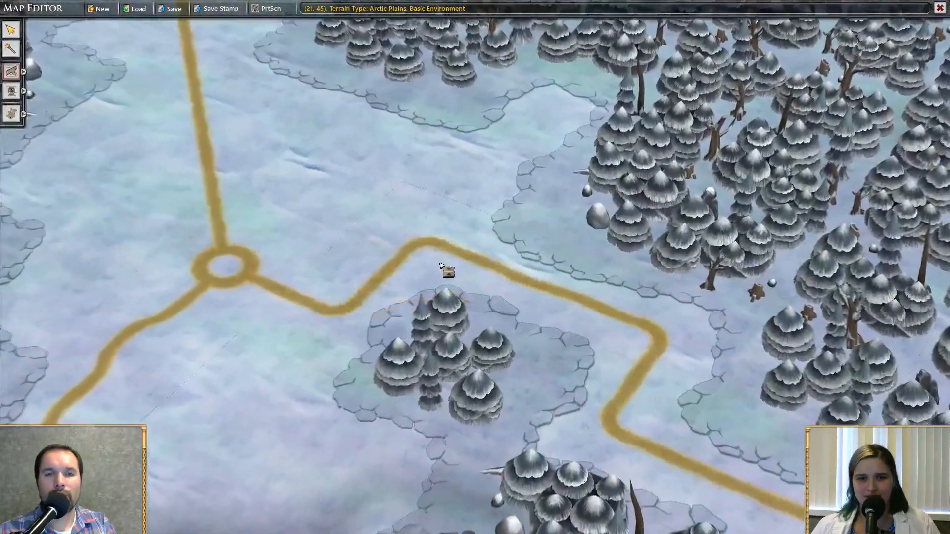
scroll(442, 266, down, 2)
middle_drag(427, 284, 632, 361)
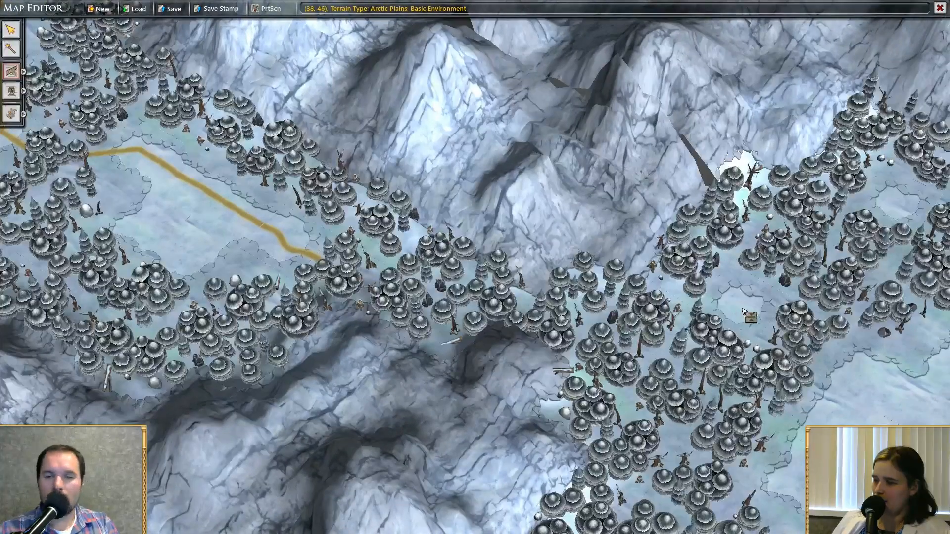
Clear the arctic forest between the two mountain ranges east of the road's end to open a snowy pass
key(t)
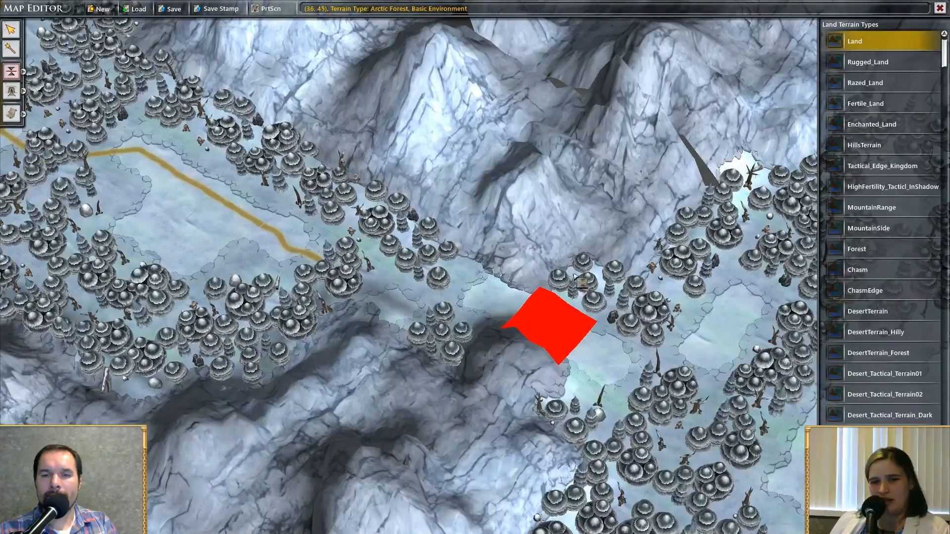
click(548, 325)
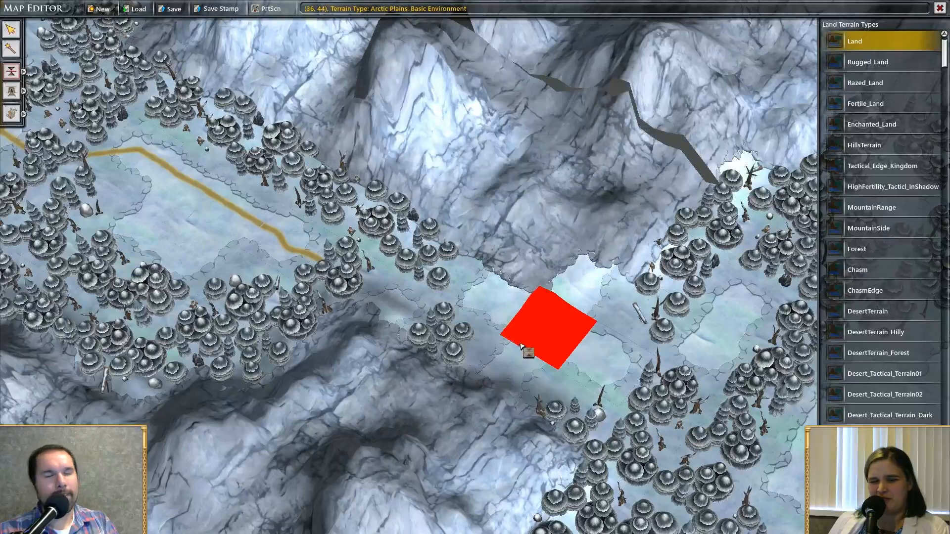
click(443, 336)
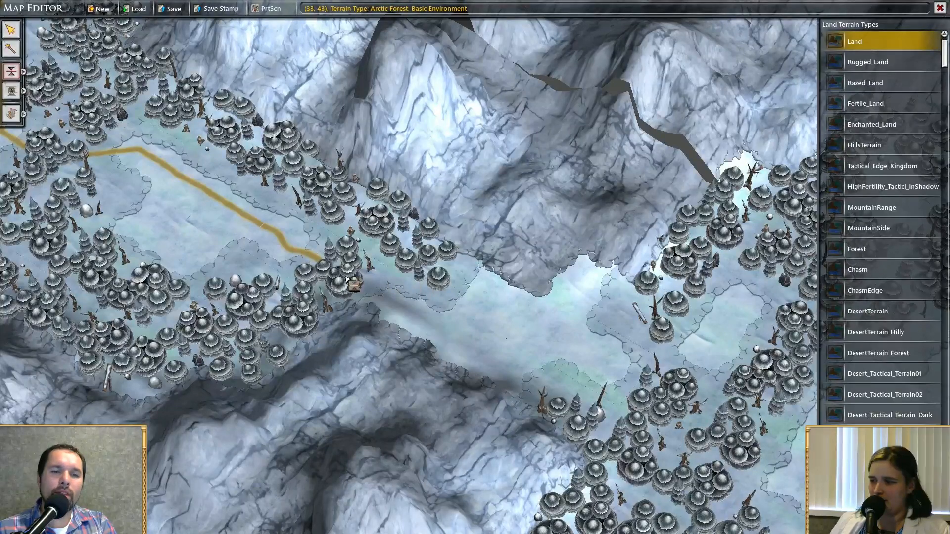
click(343, 242)
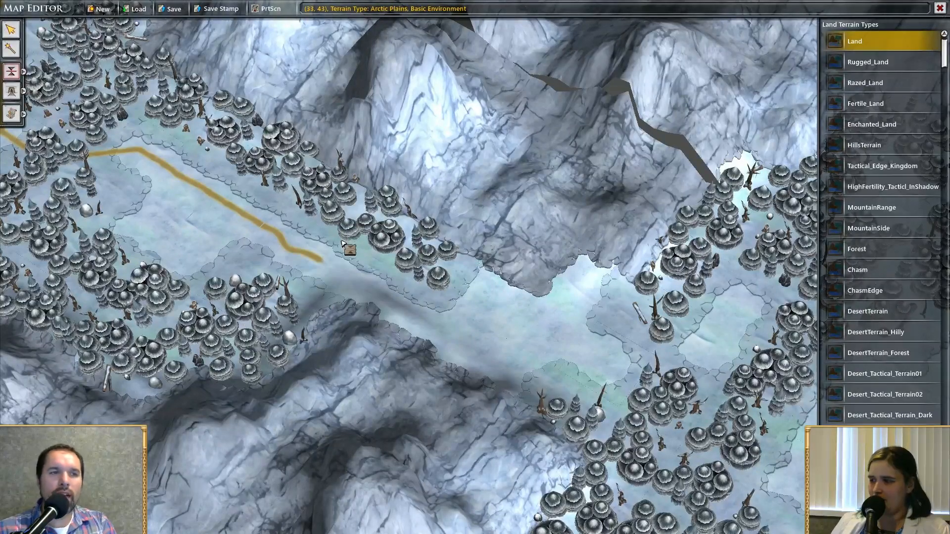
Extend the road east through the cleared pass and join it to the road junction on the eastern snowy plain
click(23, 72)
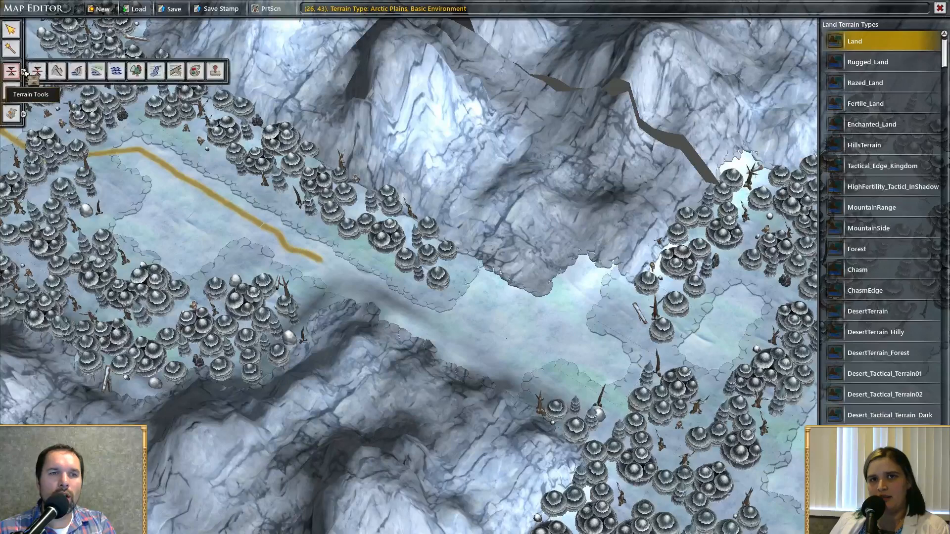
click(176, 71)
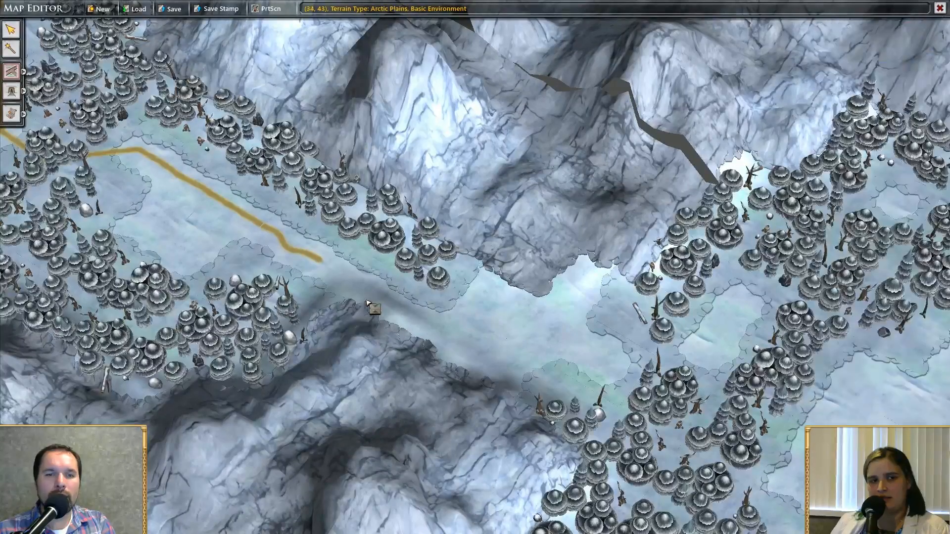
mouse_move(452, 327)
mouse_down()
mouse_move(458, 339)
mouse_move(513, 343)
mouse_move(506, 352)
mouse_move(579, 356)
mouse_up()
click(627, 365)
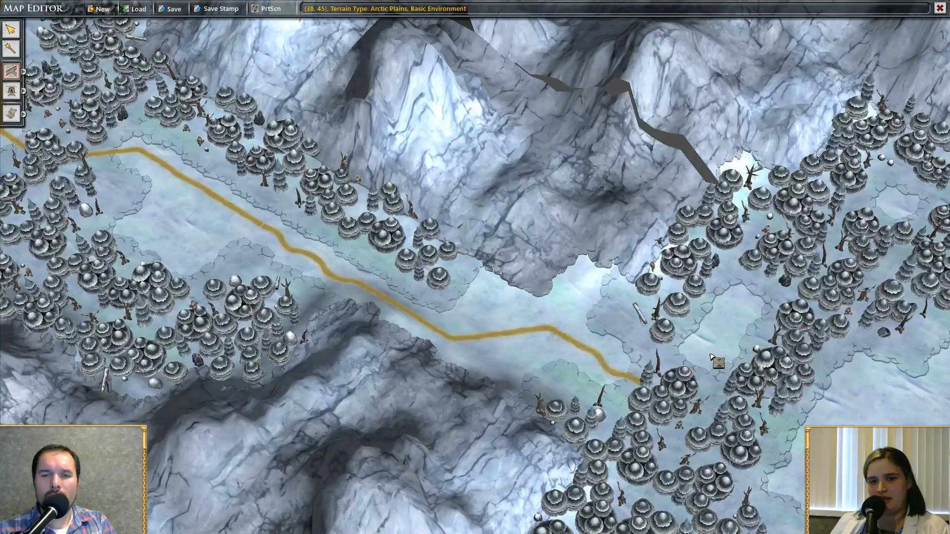
click(732, 367)
drag(742, 380, 549, 329)
click(561, 341)
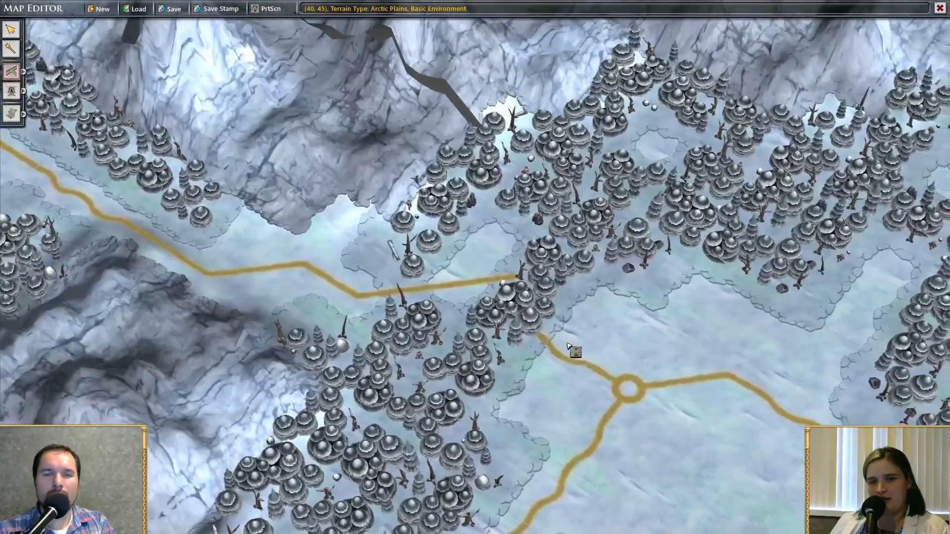
click(519, 313)
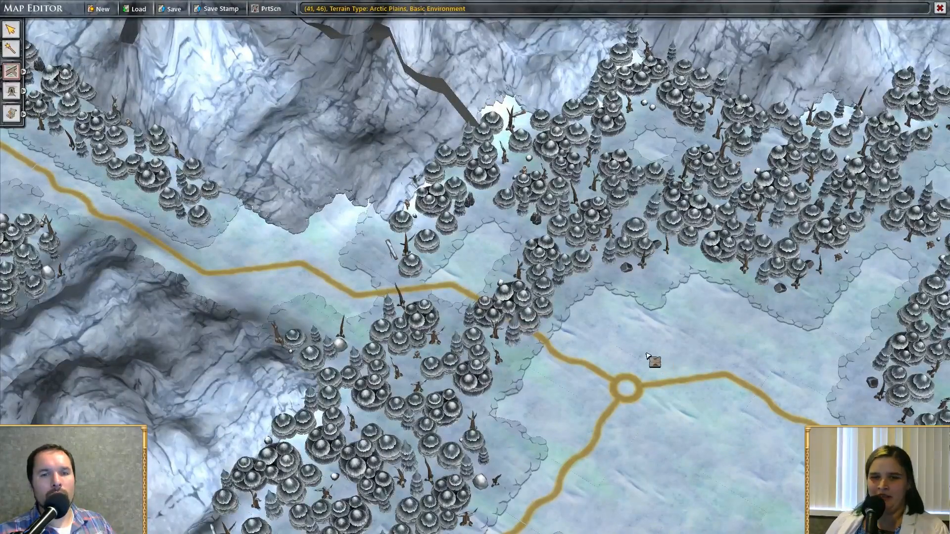
Try clearing the arctic forest that covers the road just west of the eastern plain's junction
scroll(609, 336, up, 3)
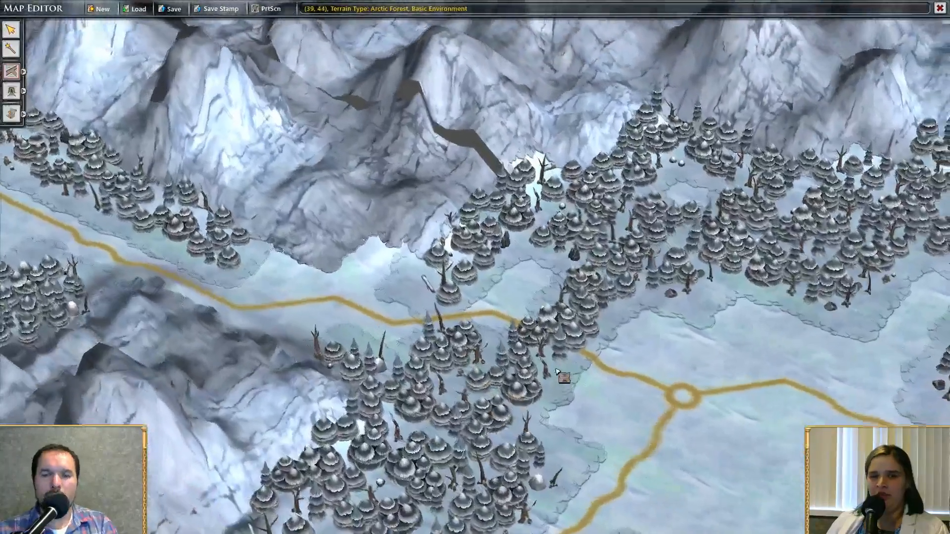
key(t)
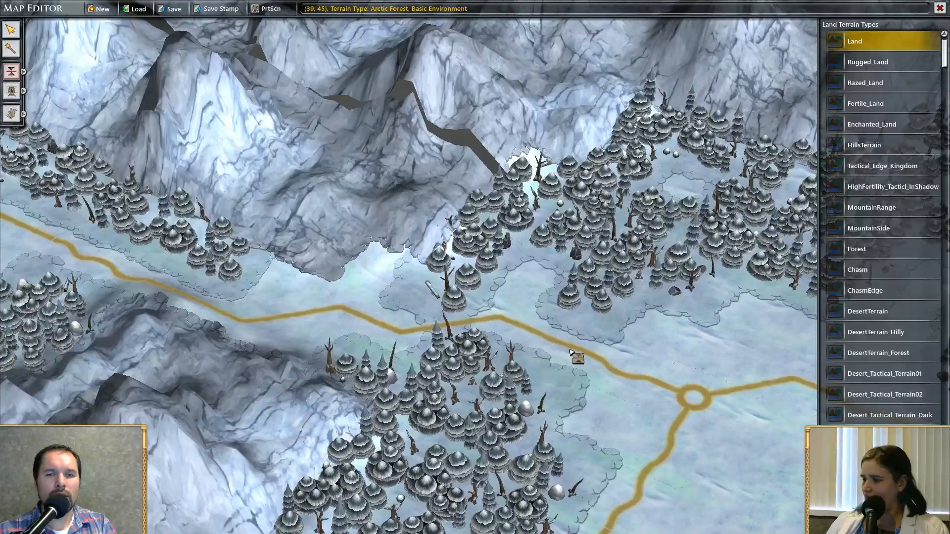
scroll(562, 348, down, 1)
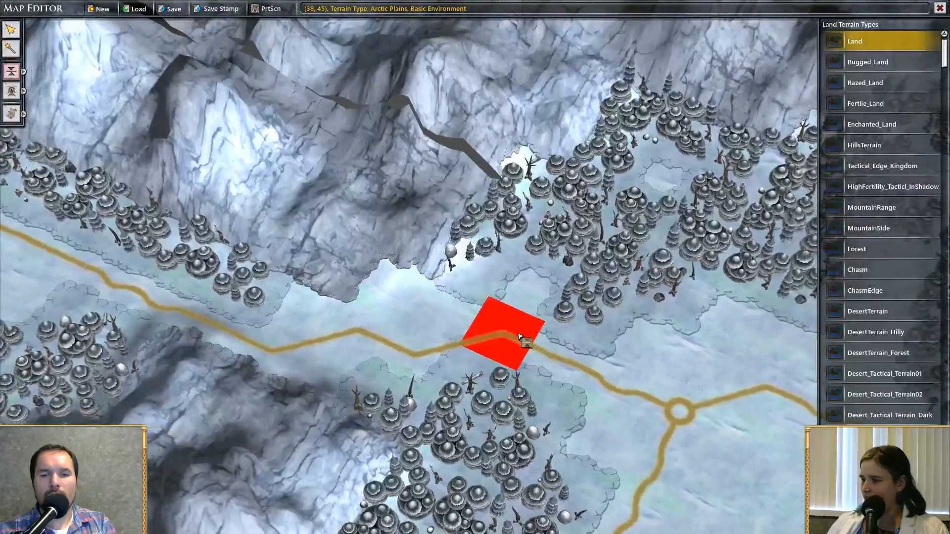
scroll(475, 405, up, 1)
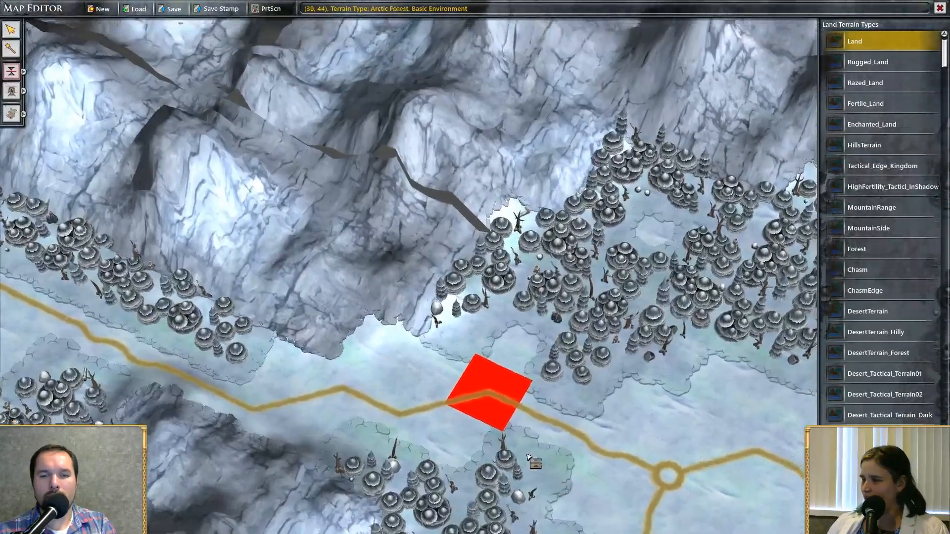
scroll(500, 433, down, 3)
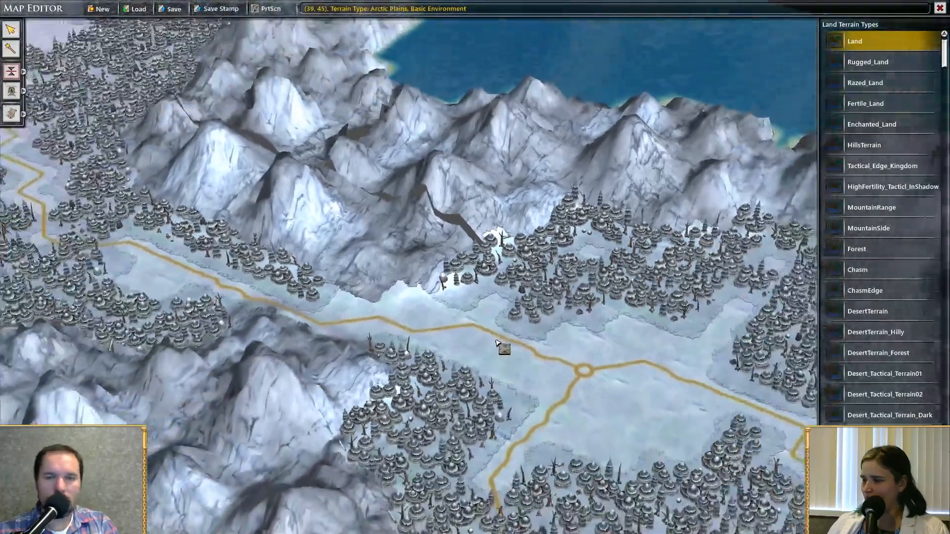
scroll(496, 342, up, 2)
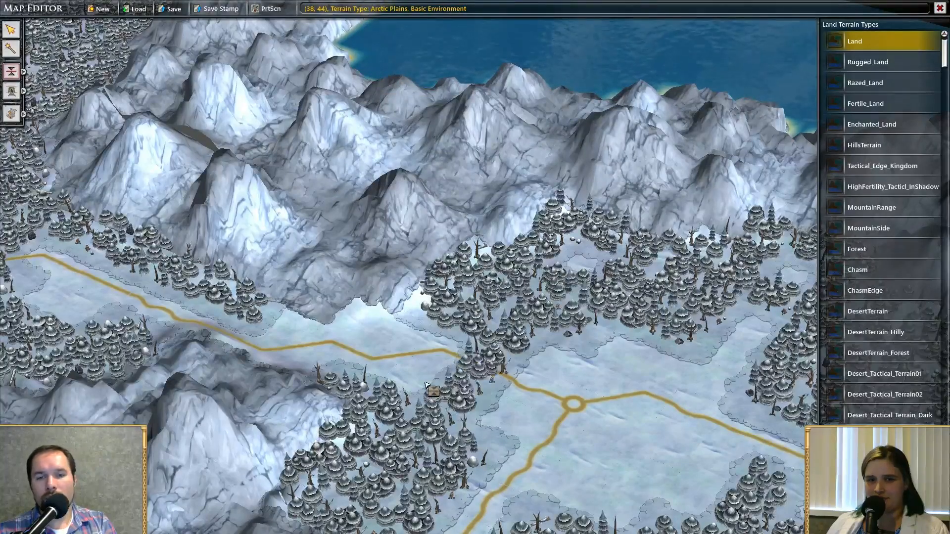
Replace the forest and mountain edge north of the road in the pass's western clearing with open arctic plains
right_drag(414, 352, 745, 478)
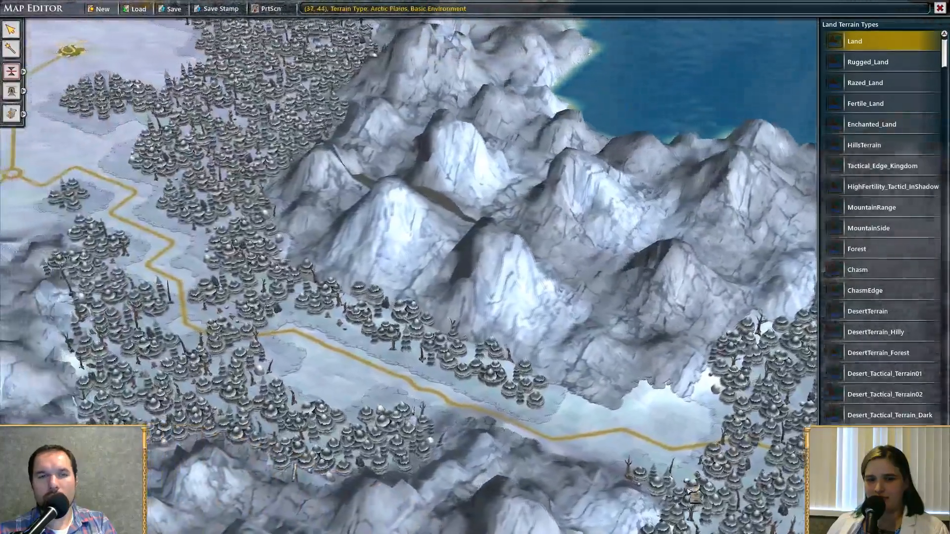
scroll(623, 406, down, 1)
scroll(622, 406, up, 3)
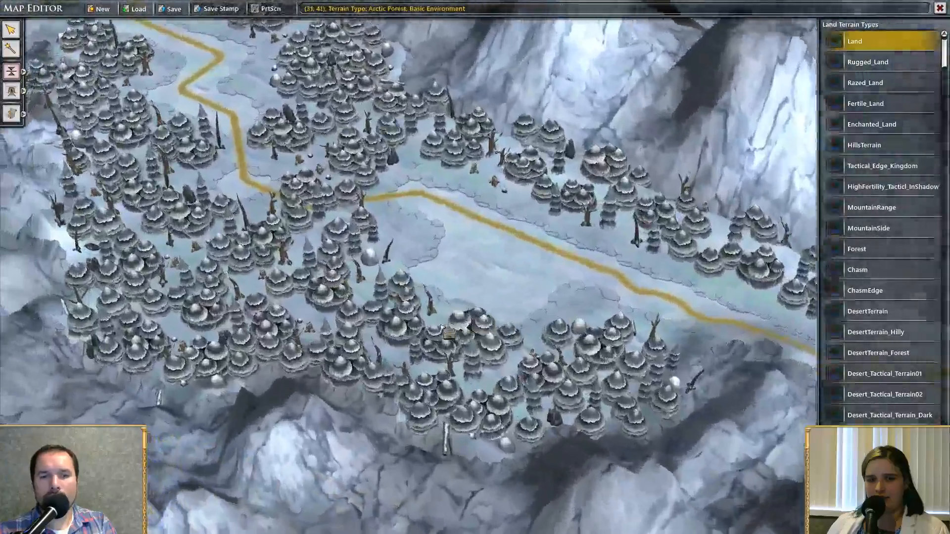
scroll(441, 326, up, 1)
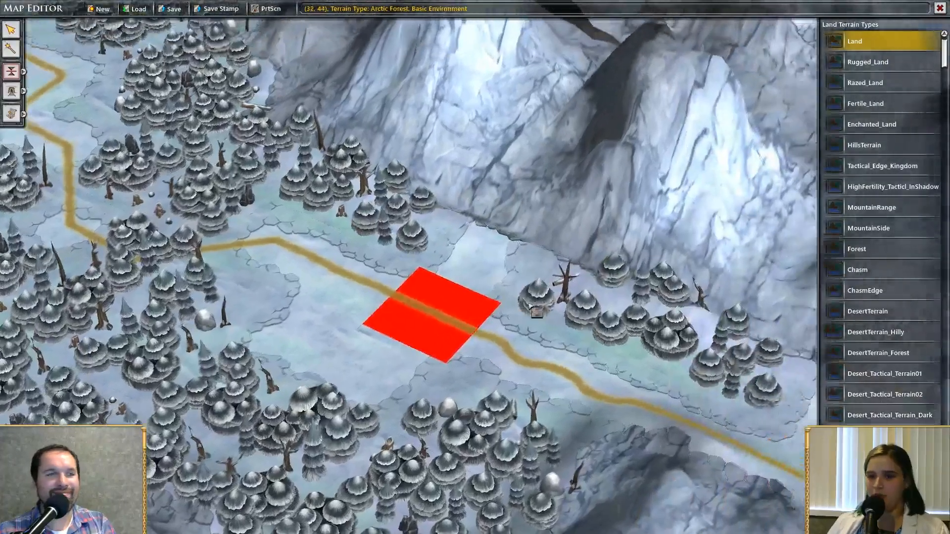
click(529, 299)
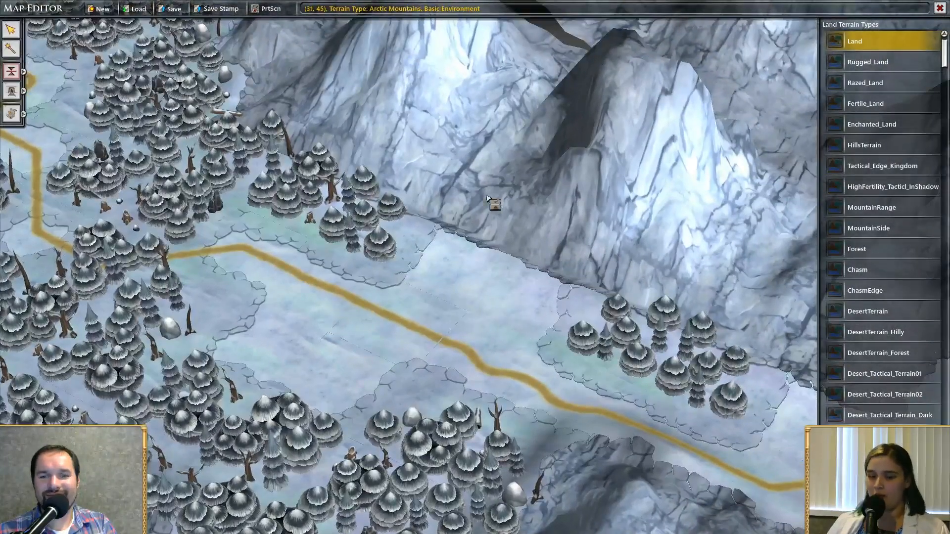
click(599, 260)
click(432, 185)
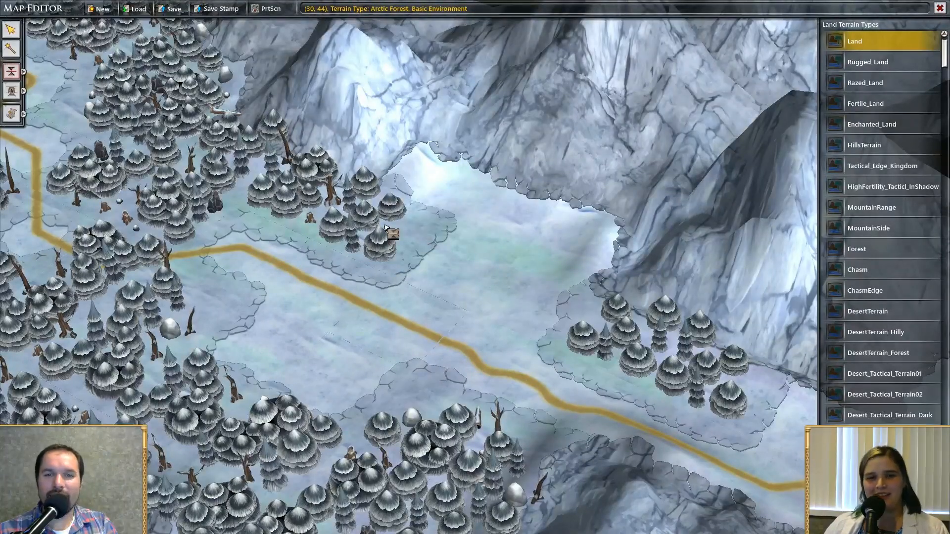
Line the foot of the mountains north of the clearing with arctic forest, leaving a snowy notch beside the road
click(484, 201)
click(597, 246)
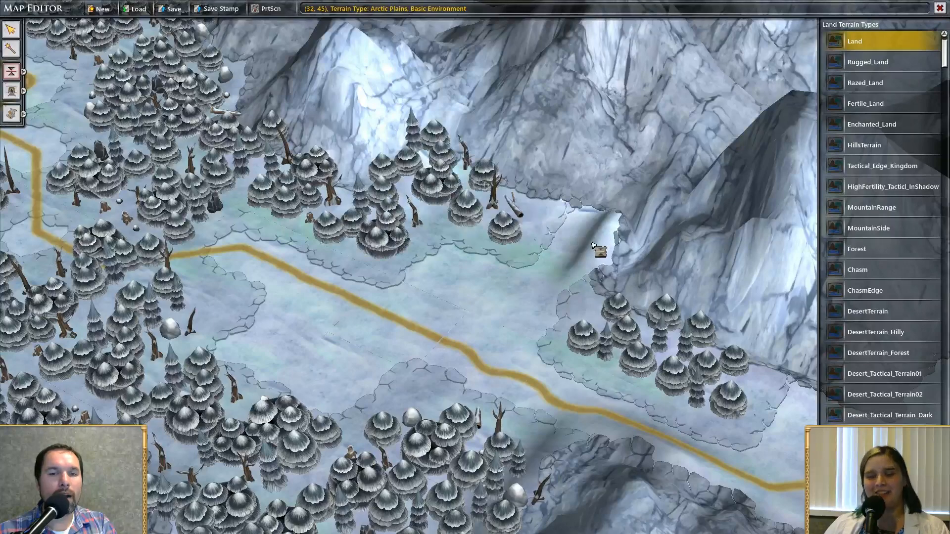
click(568, 314)
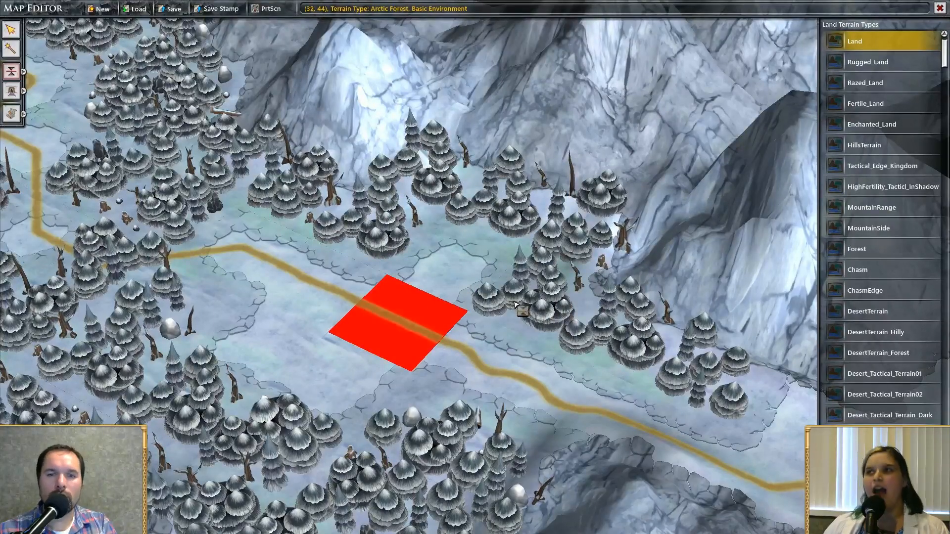
click(467, 296)
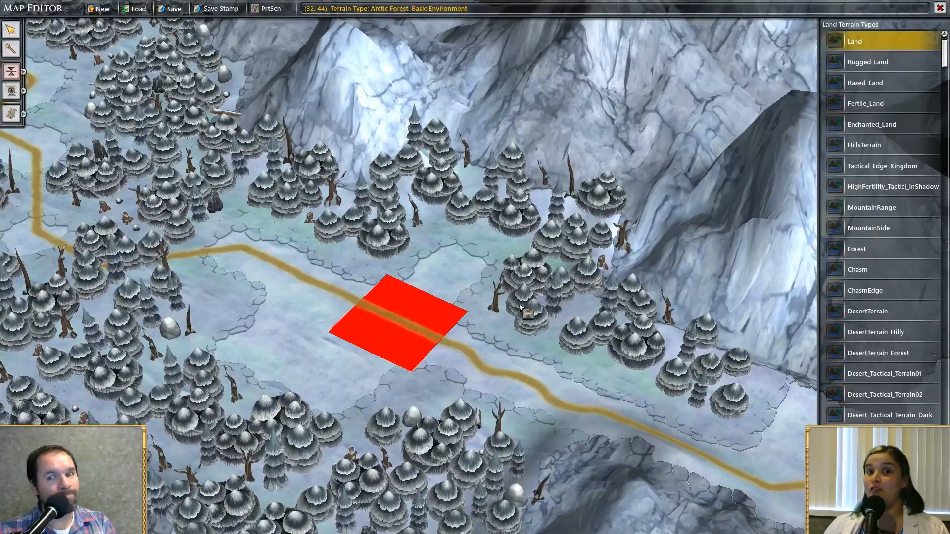
click(520, 308)
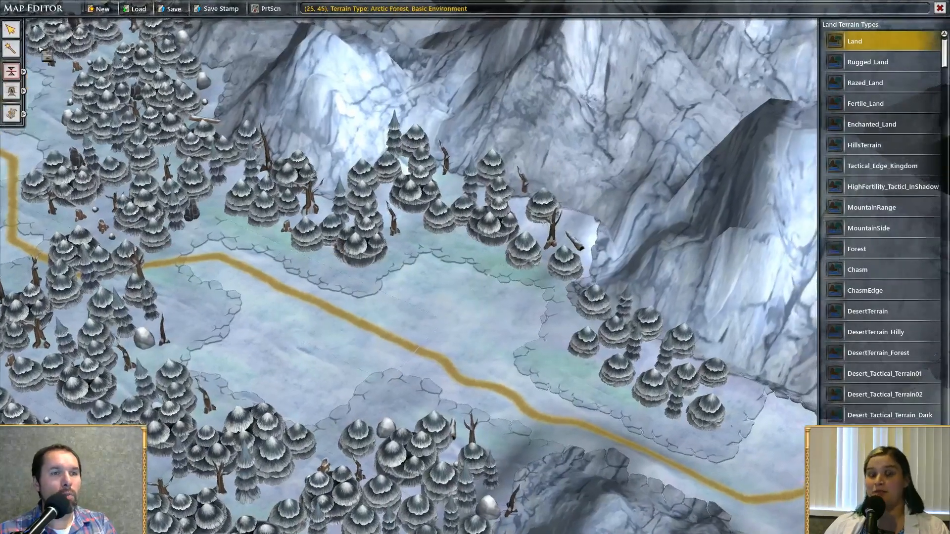
Place the Chilly Reception quest on the arctic plains north of the road in the pass's western clearing
click(23, 91)
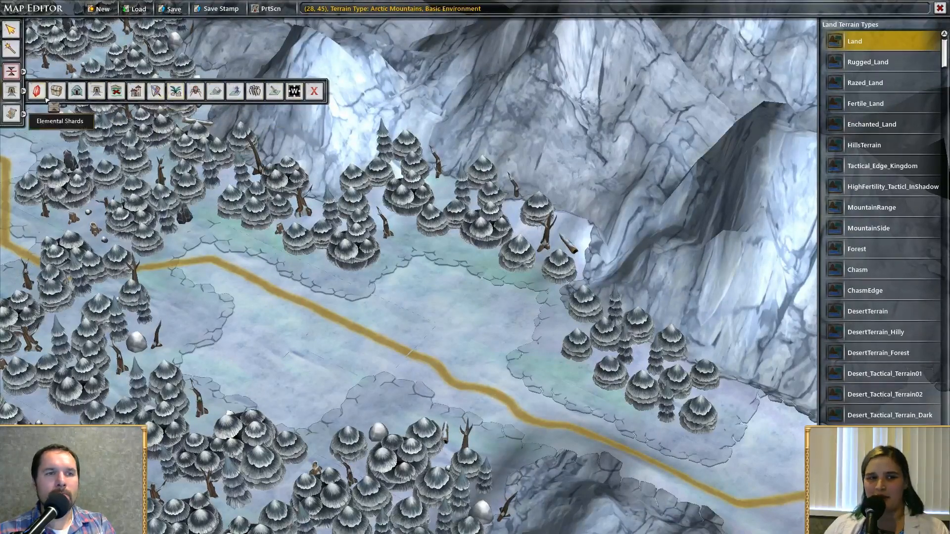
click(77, 91)
scroll(881, 197, down, 3)
scroll(881, 198, up, 3)
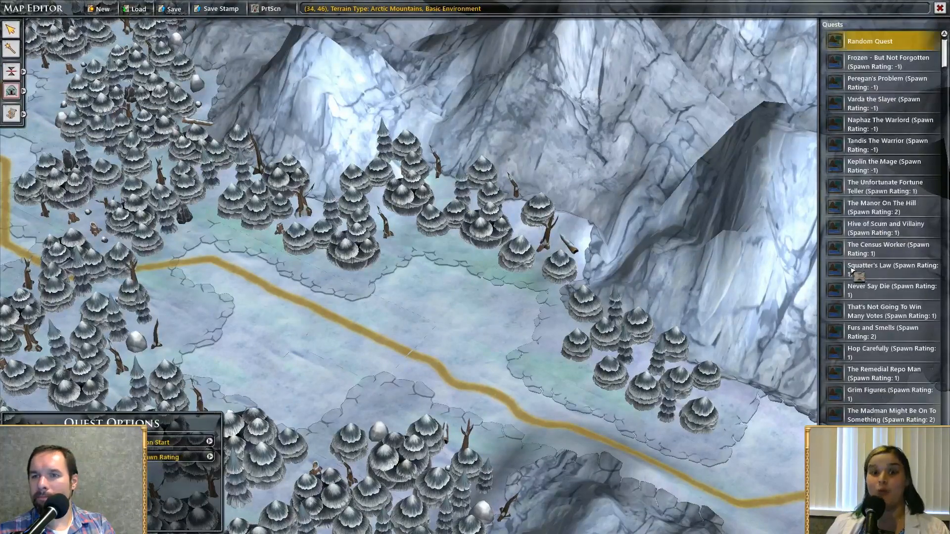
scroll(866, 197, down, 3)
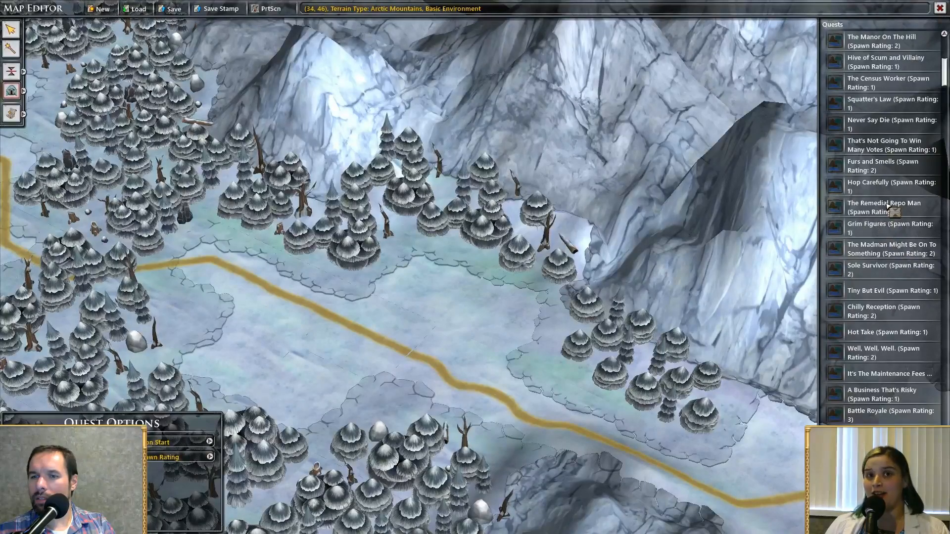
click(875, 313)
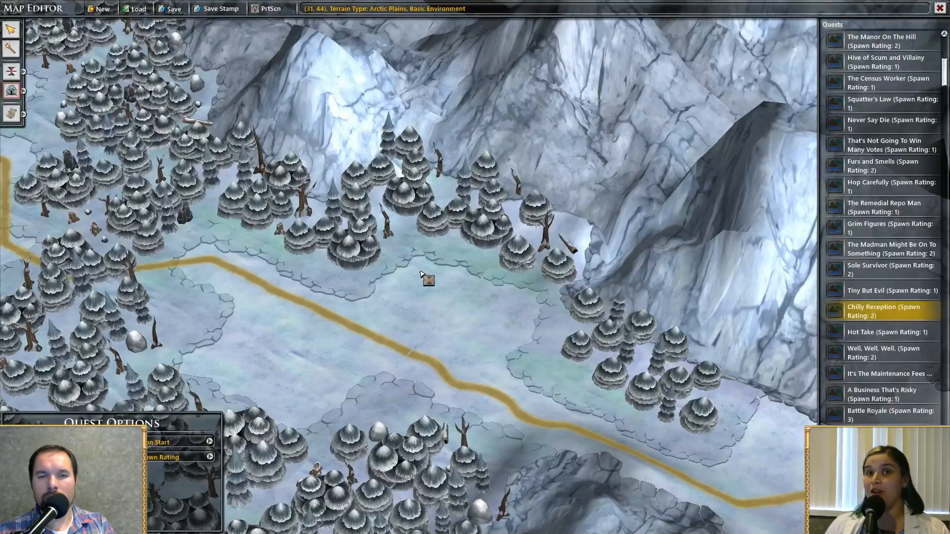
click(445, 303)
scroll(444, 302, down, 4)
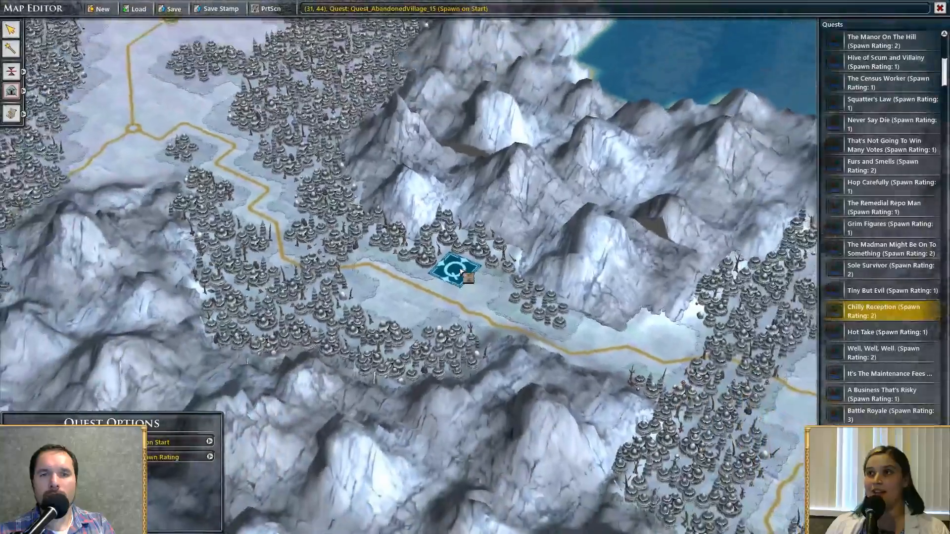
Place the Hunting The Hunters quest on the snowy plain just northeast of the western road junction
scroll(462, 272, up, 4)
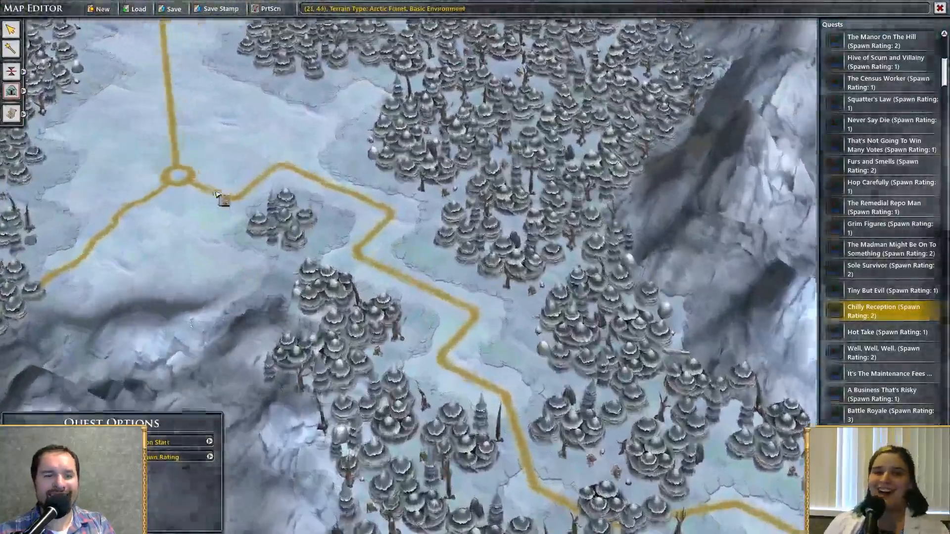
drag(216, 194, 557, 292)
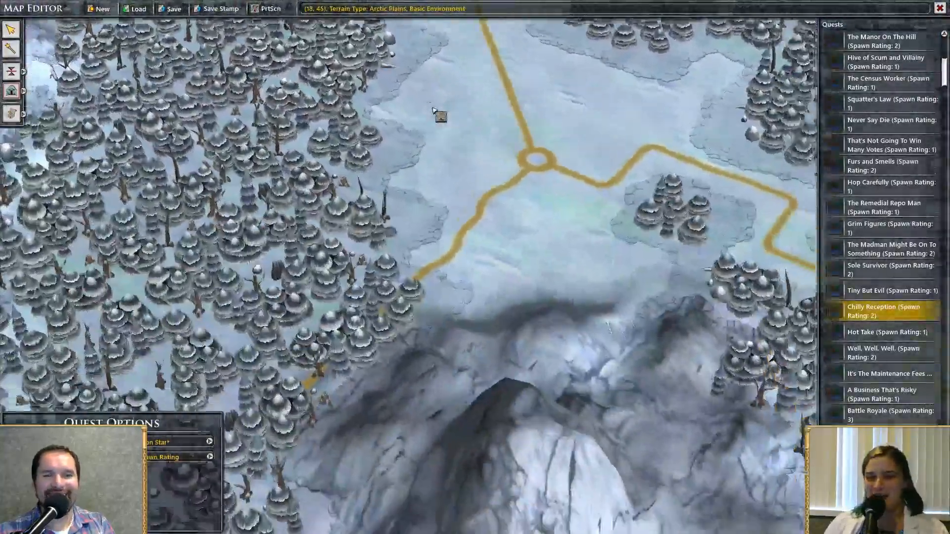
mouse_move(439, 114)
mouse_down()
mouse_move(579, 180)
mouse_move(431, 239)
mouse_up()
scroll(500, 300, down, 4)
scroll(430, 239, up, 3)
scroll(544, 282, up, 2)
drag(559, 317, 462, 311)
scroll(403, 289, up, 1)
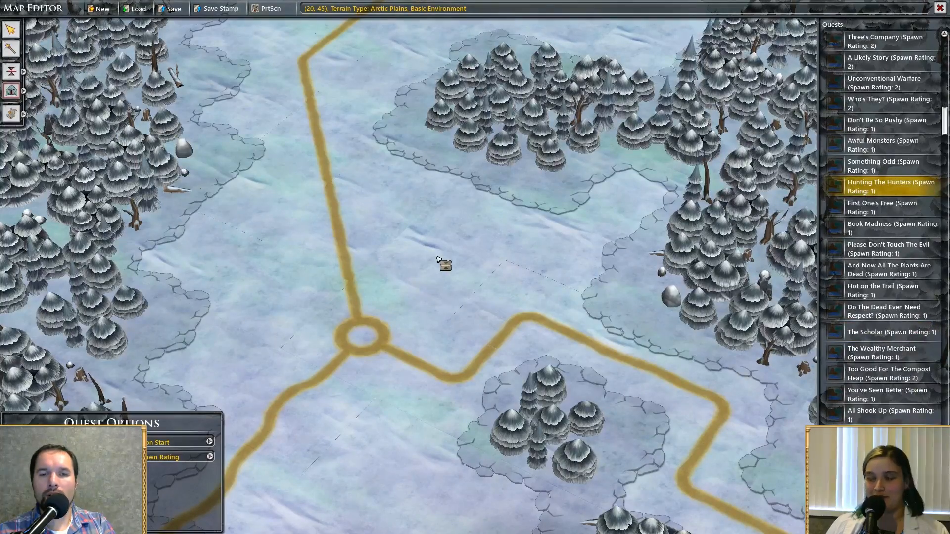
scroll(430, 267, down, 6)
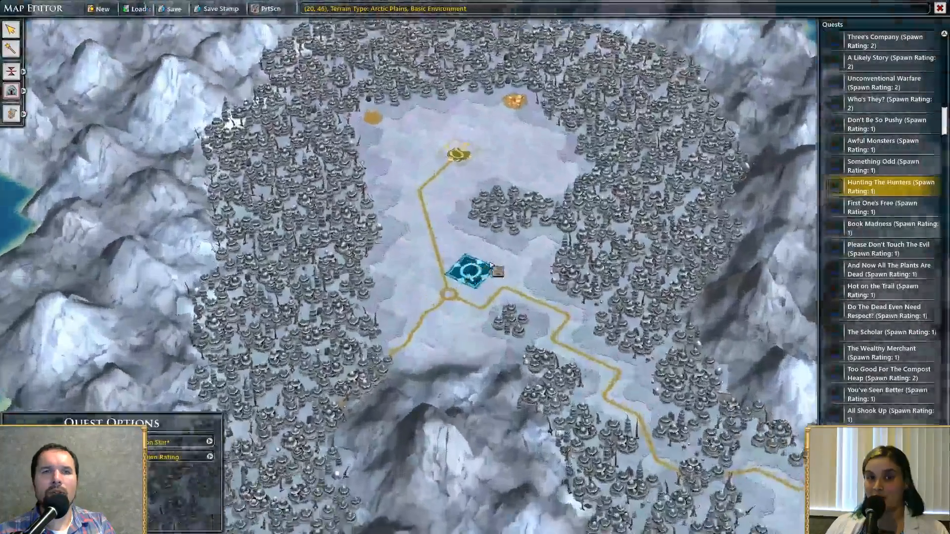
scroll(490, 265, up, 2)
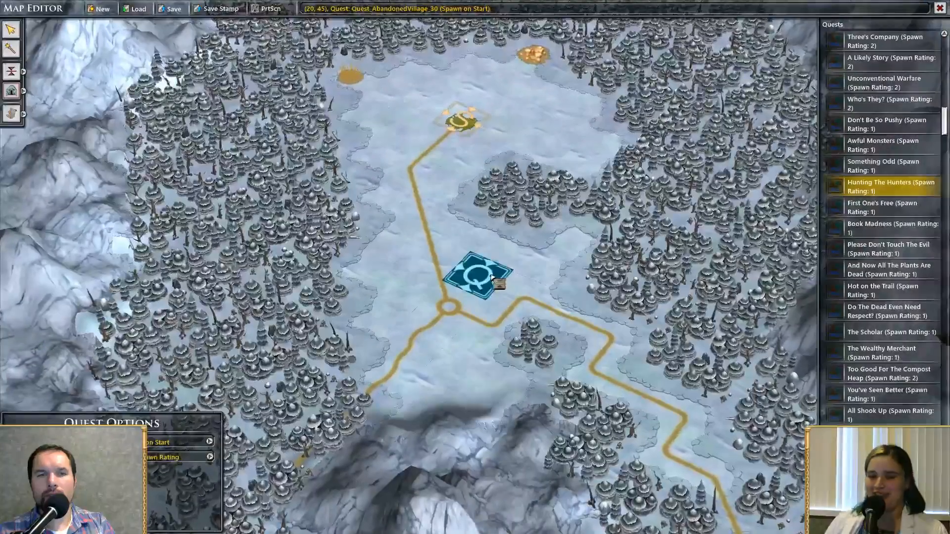
scroll(491, 265, down, 2)
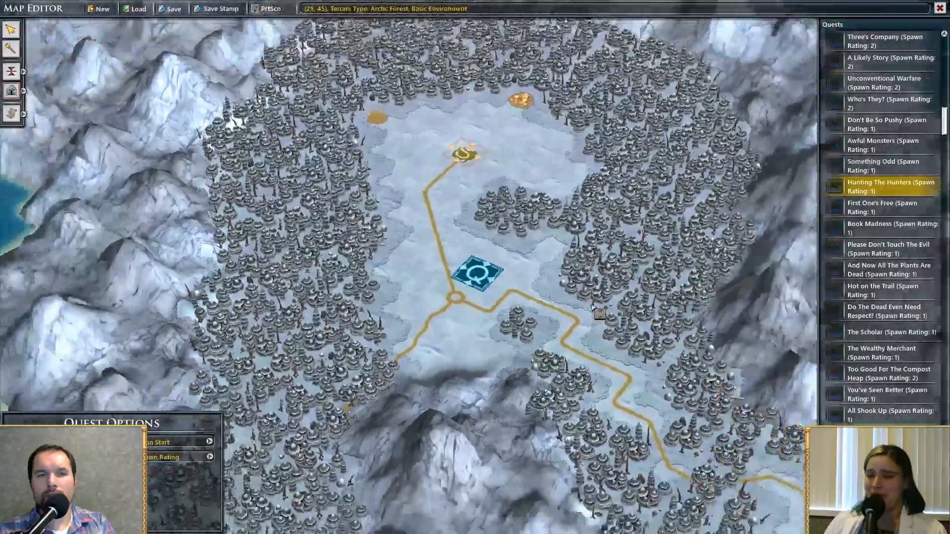
Look over the quest list, the western forest, the mountain pass and the starting area for further places to fill
scroll(592, 308, down, 2)
drag(592, 308, 278, 112)
scroll(299, 211, up, 4)
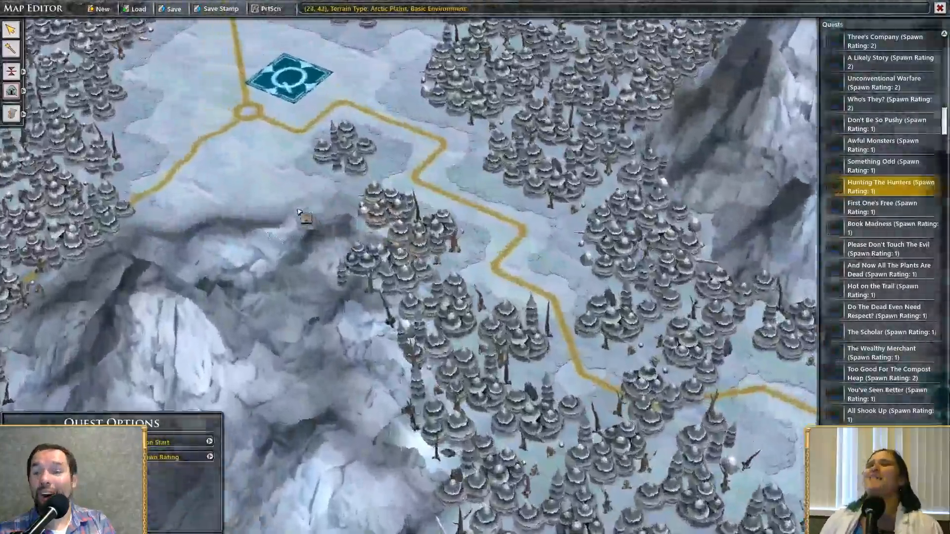
scroll(905, 331, down, 3)
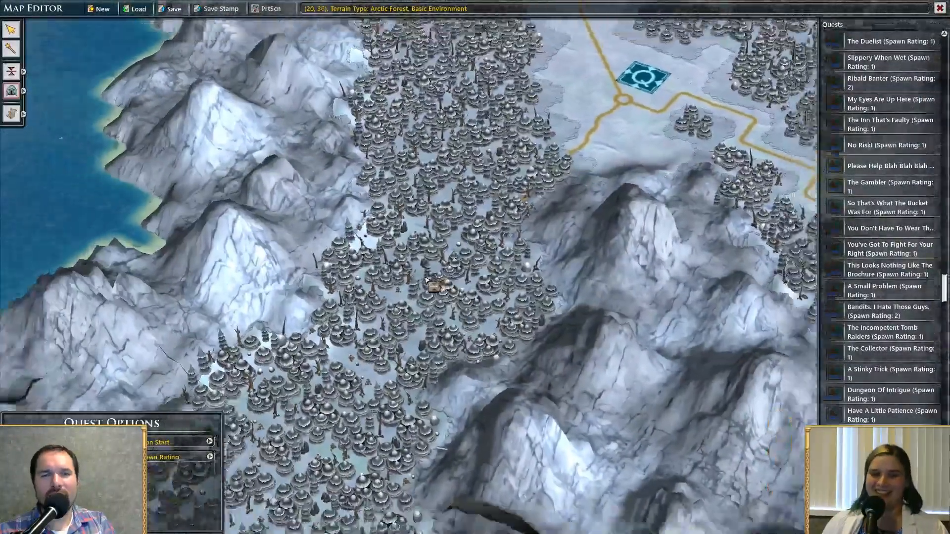
scroll(426, 279, down, 3)
mouse_move(731, 211)
right_down()
mouse_move(482, 329)
mouse_move(349, 192)
mouse_move(500, 300)
mouse_move(645, 374)
right_up()
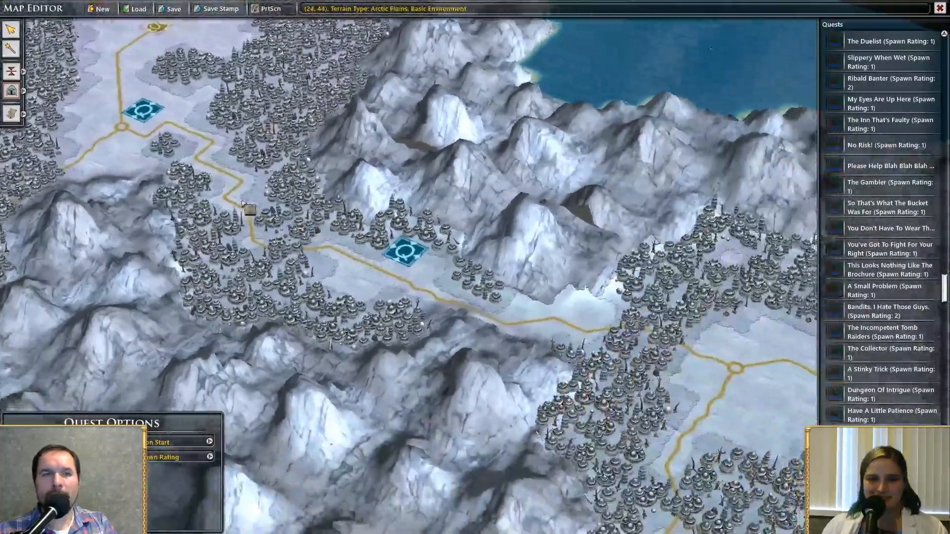
right_drag(242, 203, 470, 386)
scroll(470, 386, up, 3)
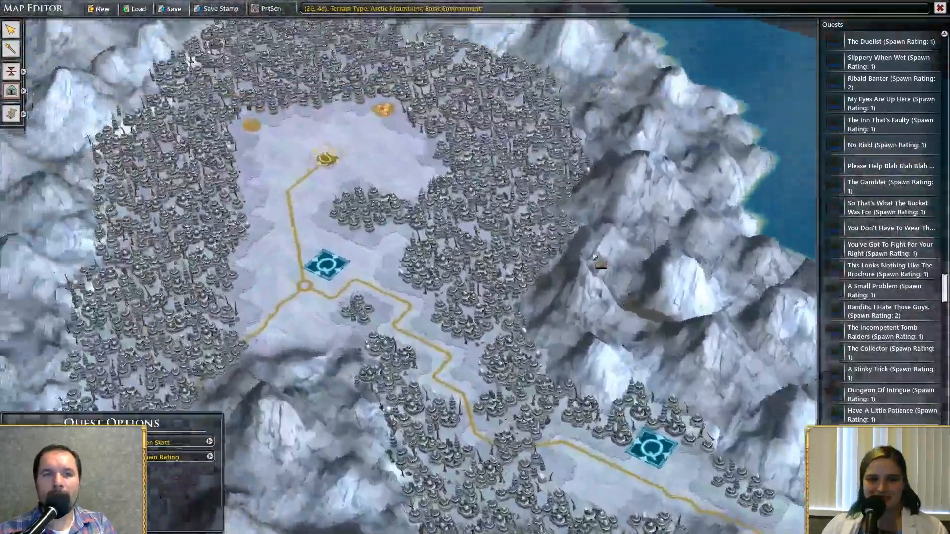
right_drag(360, 198, 472, 369)
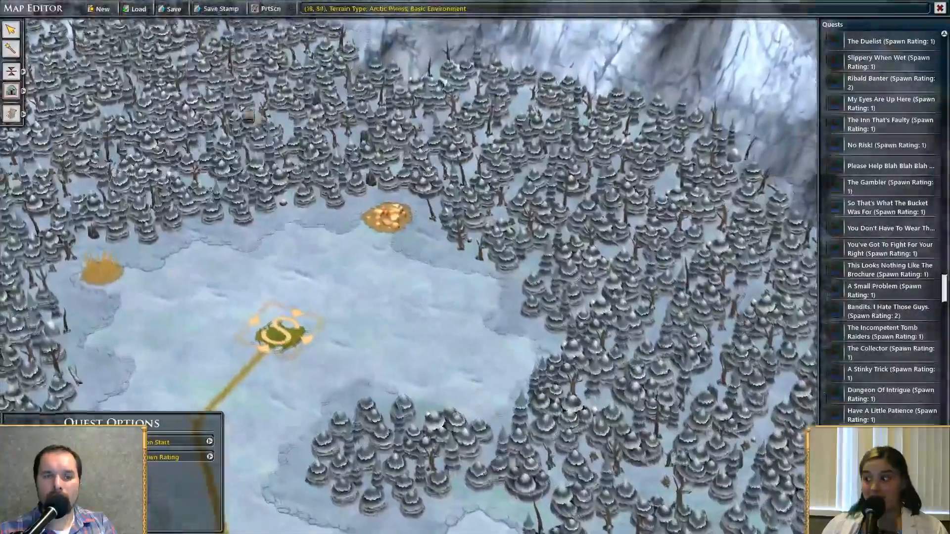
right_drag(346, 173, 613, 425)
scroll(464, 280, down, 3)
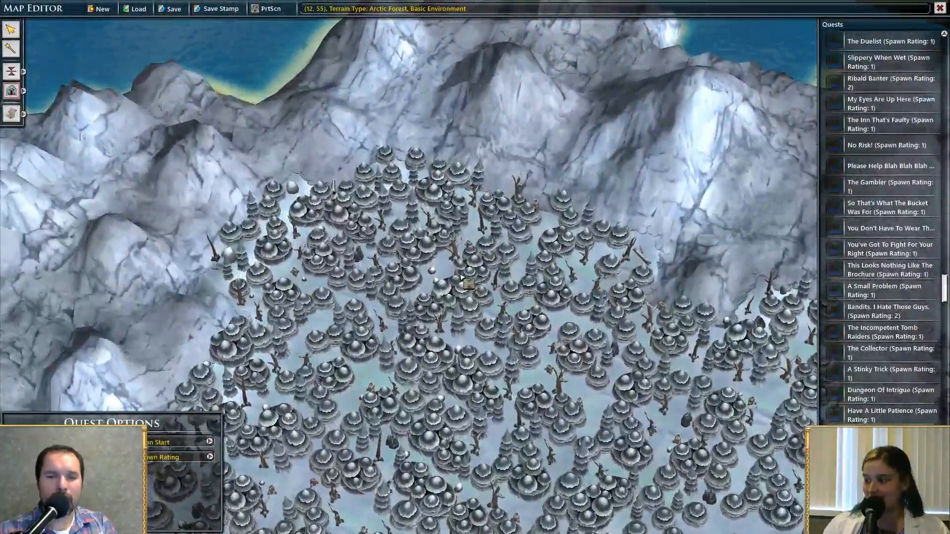
Open an arctic plains clearing at the northern tip of the forest and line its mountain side with arctic forest
scroll(460, 278, down, 3)
key(Escape)
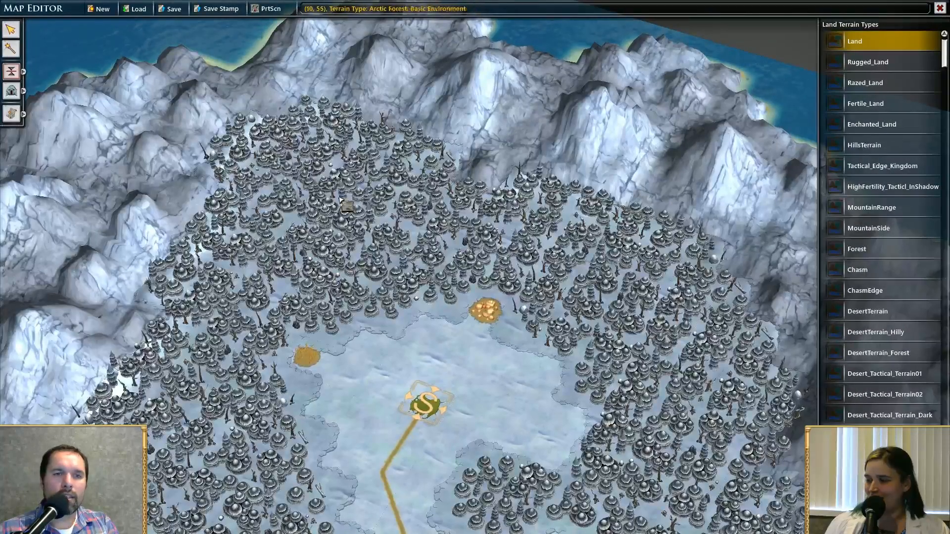
scroll(280, 127, up, 5)
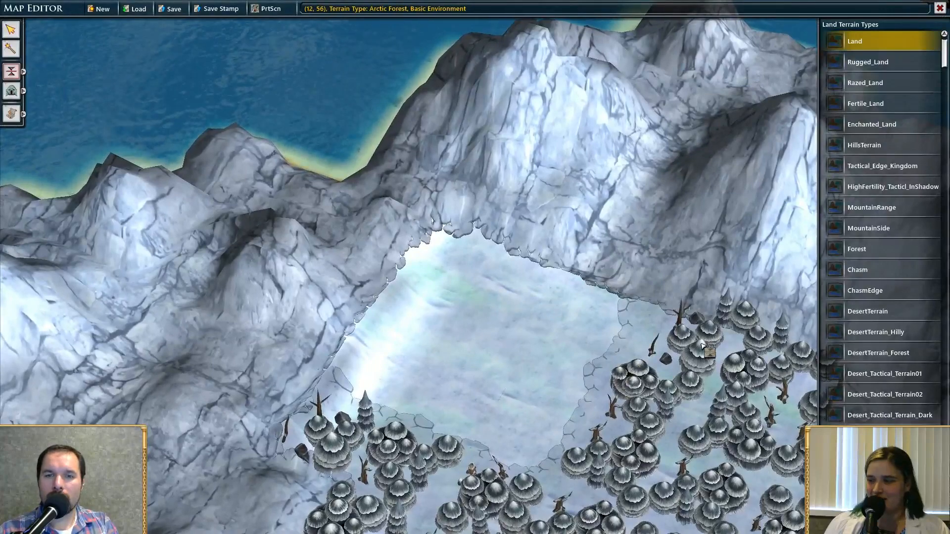
click(603, 252)
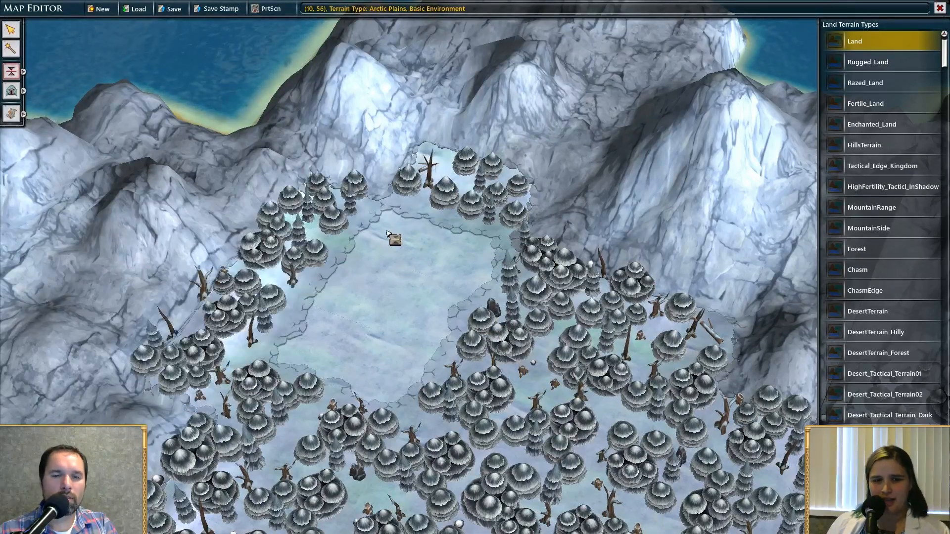
drag(461, 309, 452, 262)
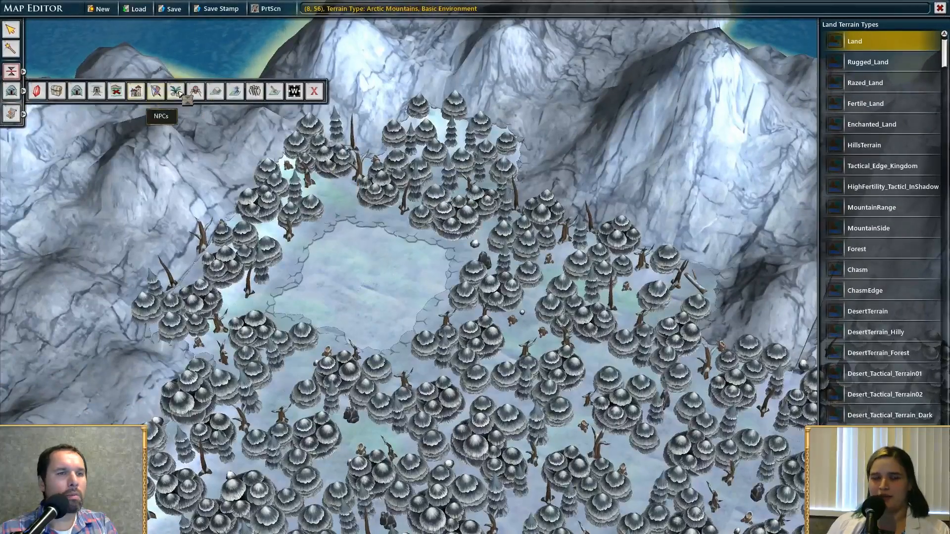
Place an elemental Shard at the northern edge of the clearing in the forest's northern tip
click(38, 91)
scroll(388, 303, down, 5)
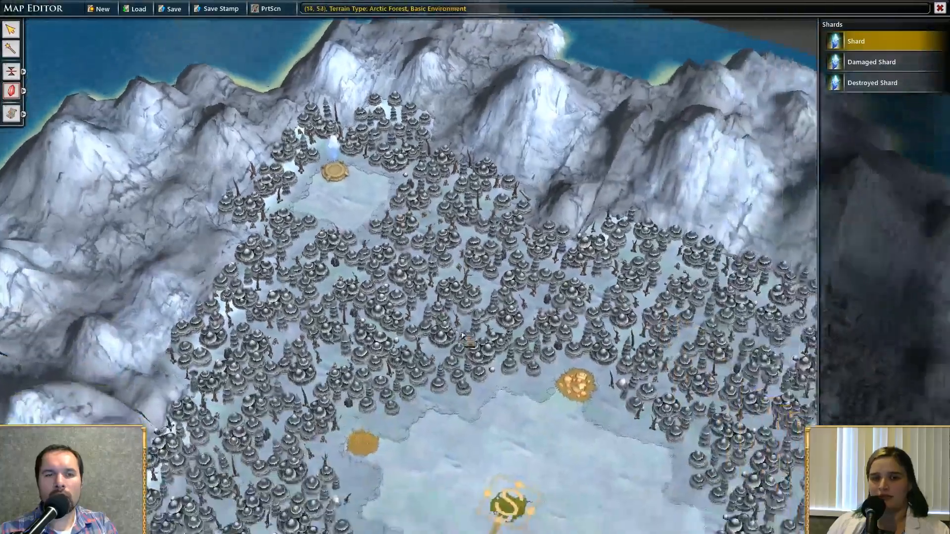
Open small arctic plains patches in the forest between the shard clearing and the starting area
scroll(396, 230, up, 5)
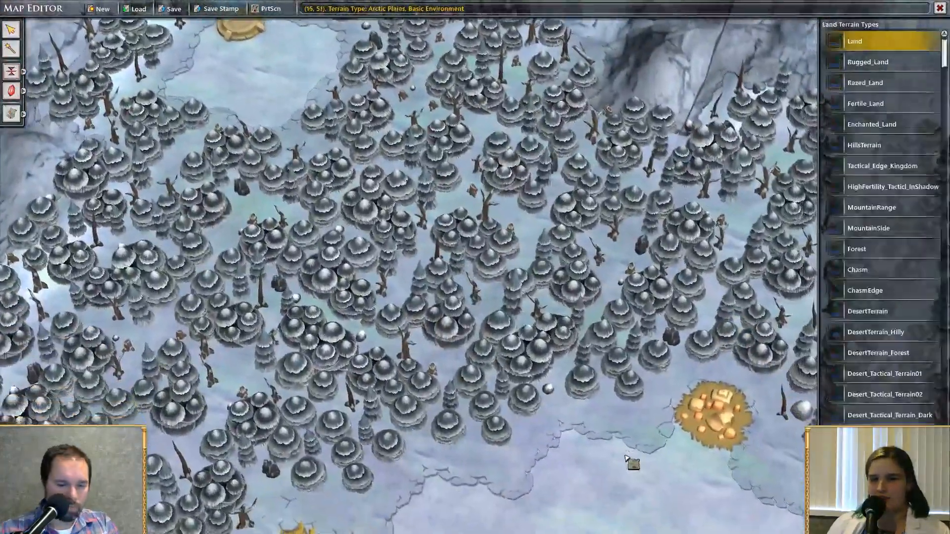
right_drag(626, 458, 496, 284)
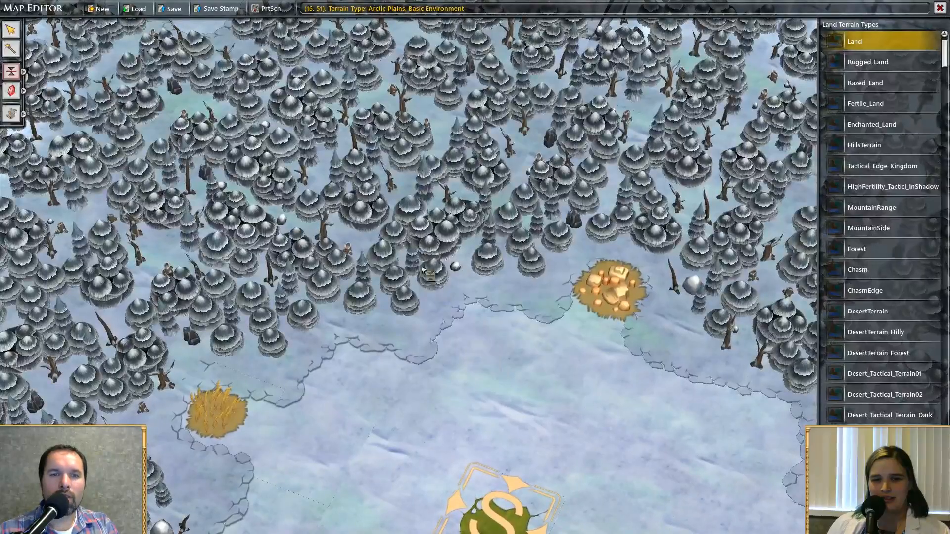
right_drag(354, 203, 422, 317)
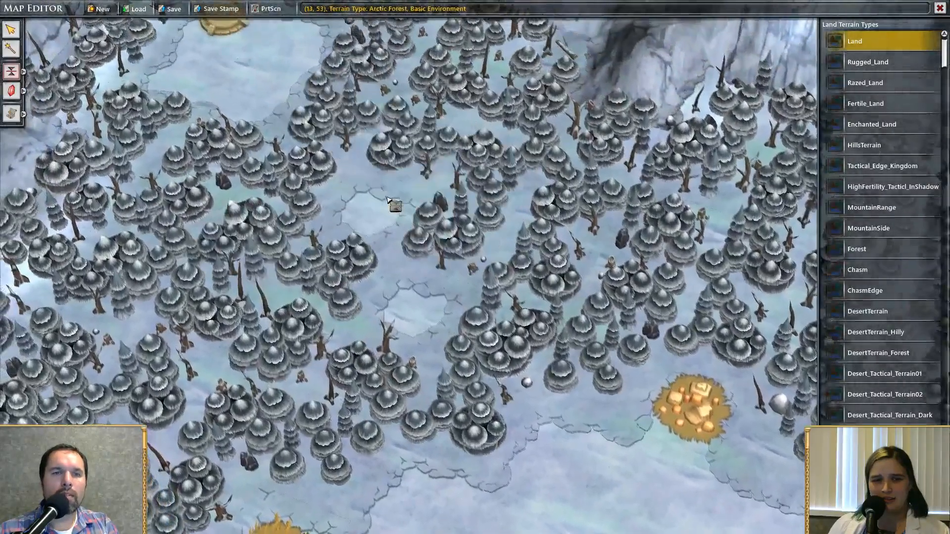
scroll(388, 272, down, 3)
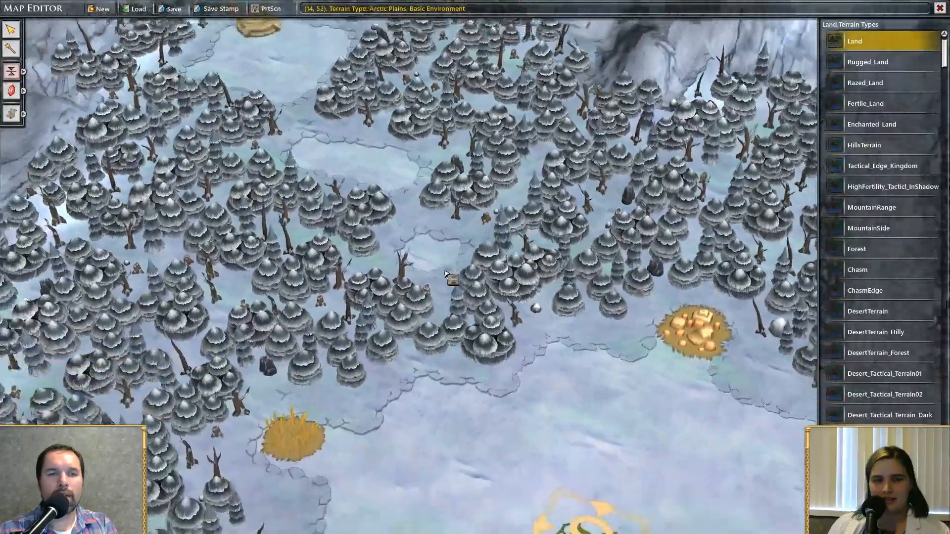
right_drag(482, 366, 420, 371)
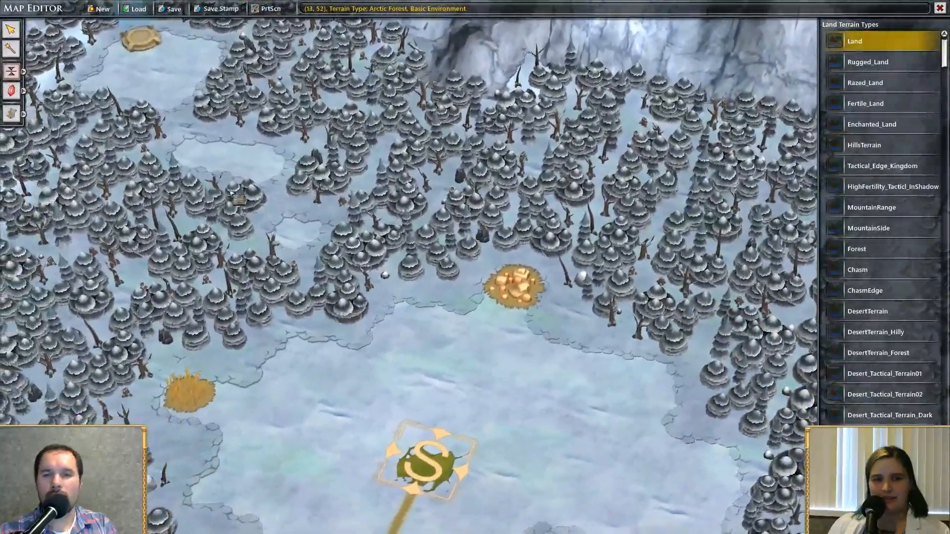
Examine the map's layout from the northern starting area past the volcanic region to the snowy clearing at the southern tip
scroll(498, 266, down, 5)
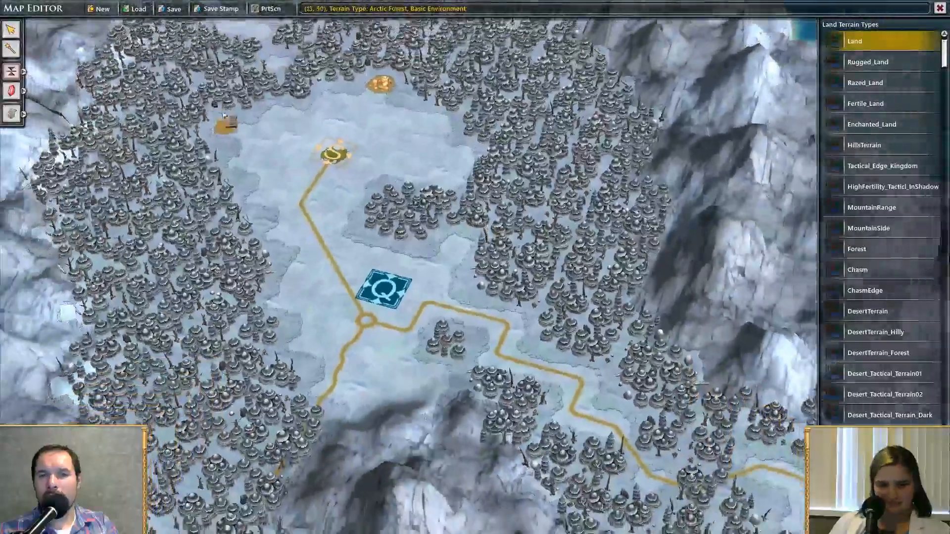
right_drag(224, 115, 245, 303)
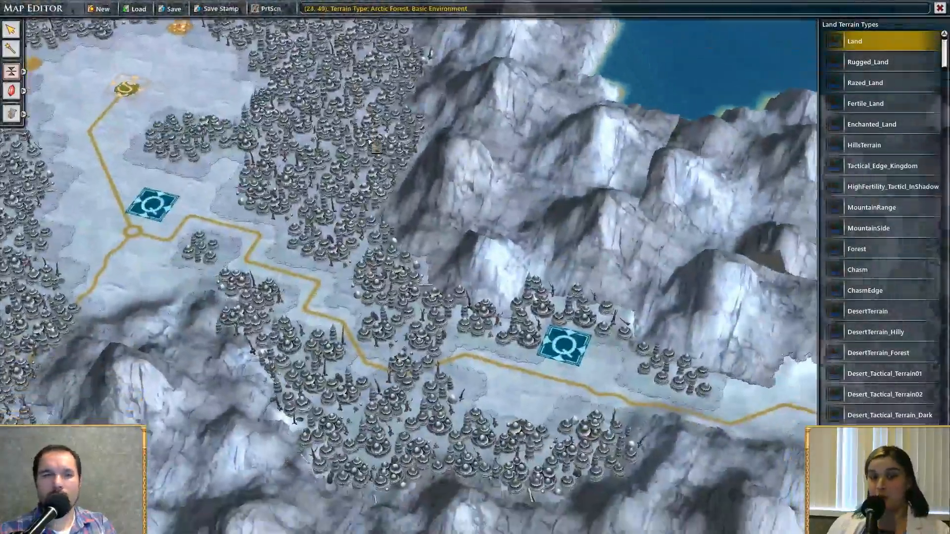
scroll(371, 147, down, 1)
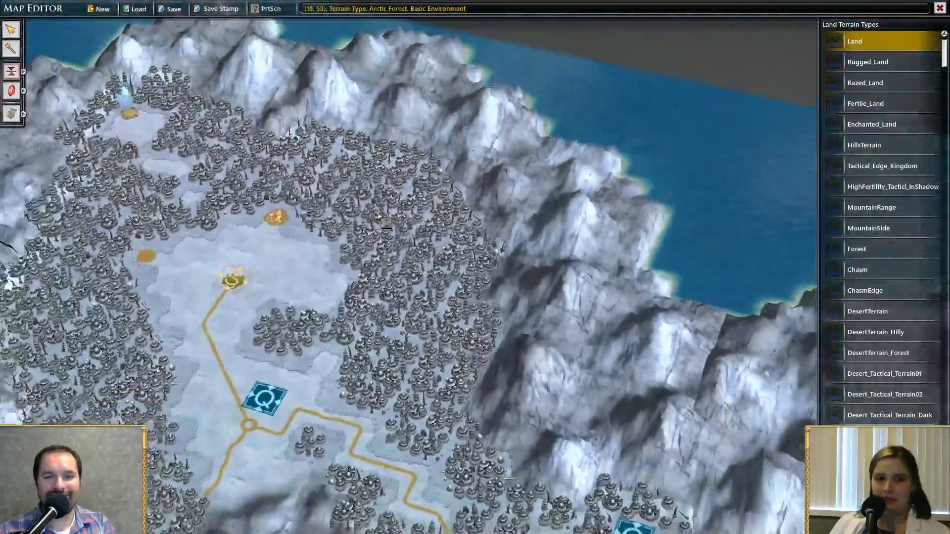
scroll(338, 286, down, 1)
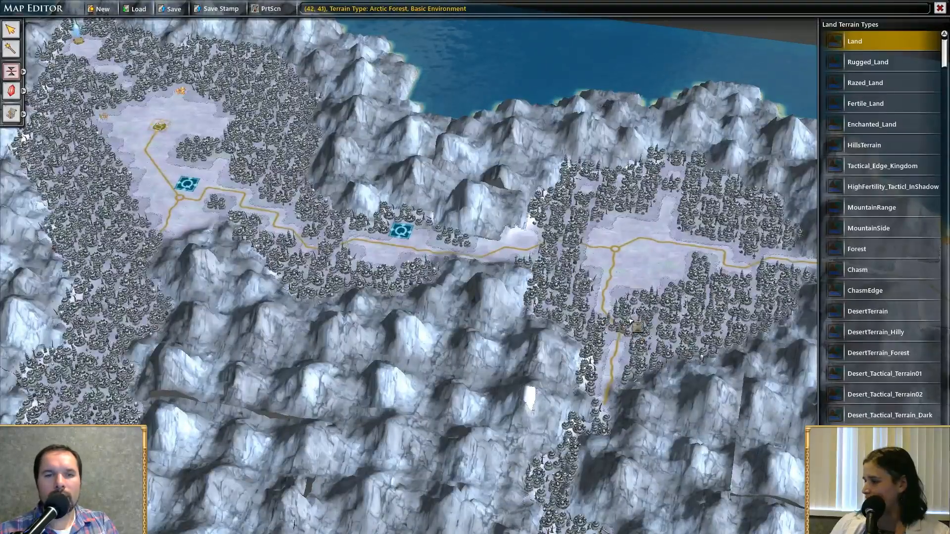
right_drag(556, 463, 397, 289)
scroll(403, 304, down, 1)
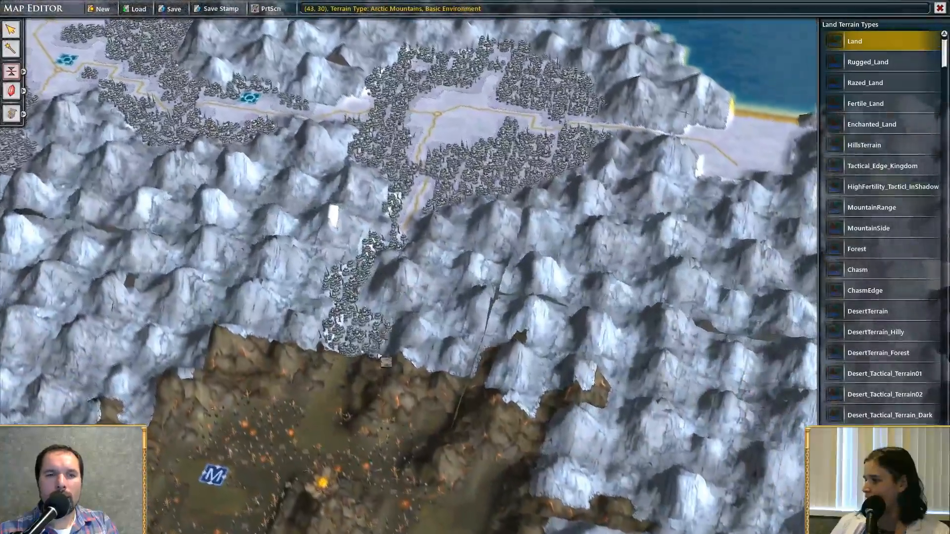
right_drag(379, 356, 501, 310)
scroll(585, 291, down, 1)
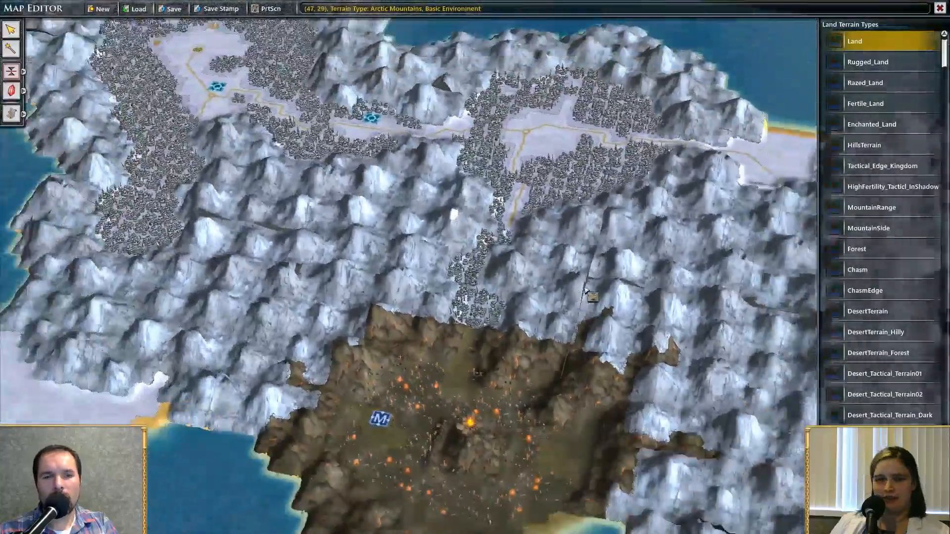
scroll(584, 290, down, 2)
right_drag(585, 291, 548, 207)
scroll(485, 390, up, 4)
right_drag(414, 456, 568, 302)
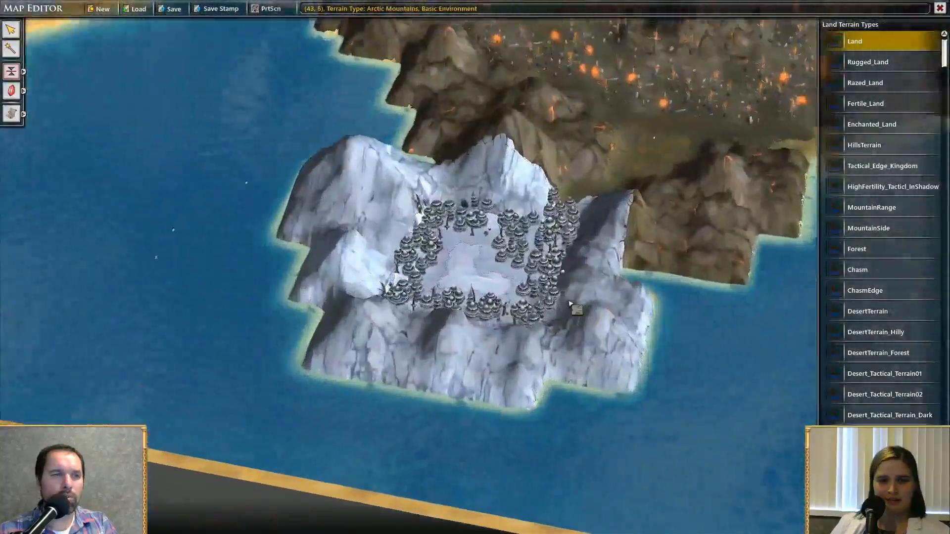
scroll(568, 303, up, 5)
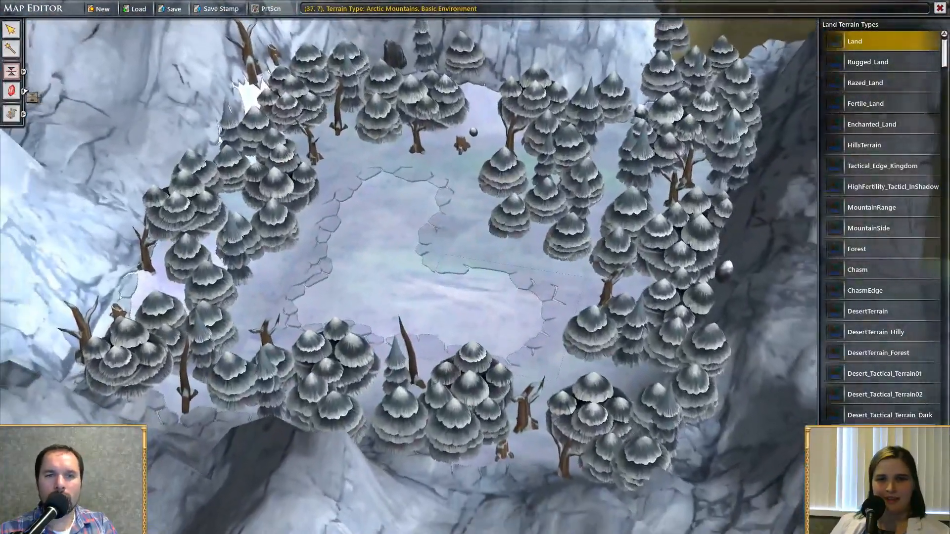
Place three elemental Shards in the snowy clearing at the map's southern tip
click(23, 91)
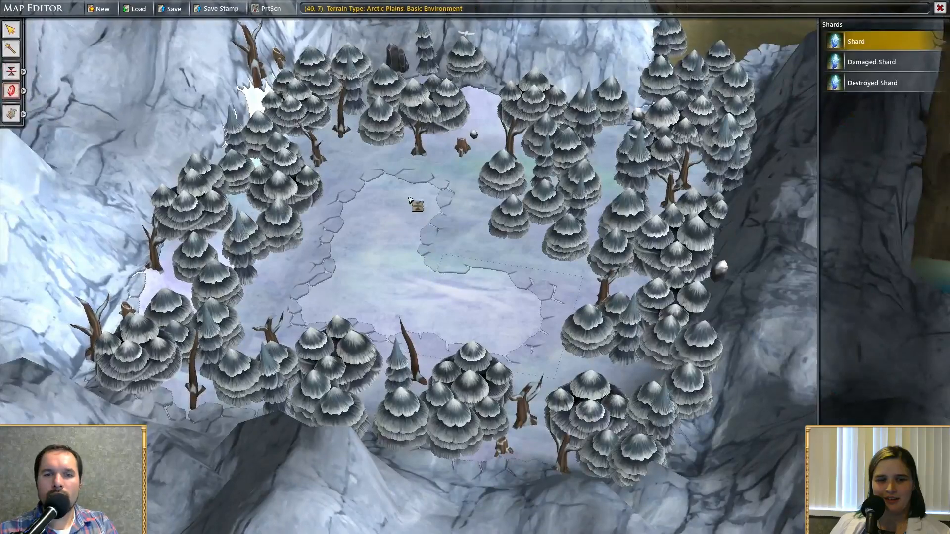
scroll(409, 199, down, 6)
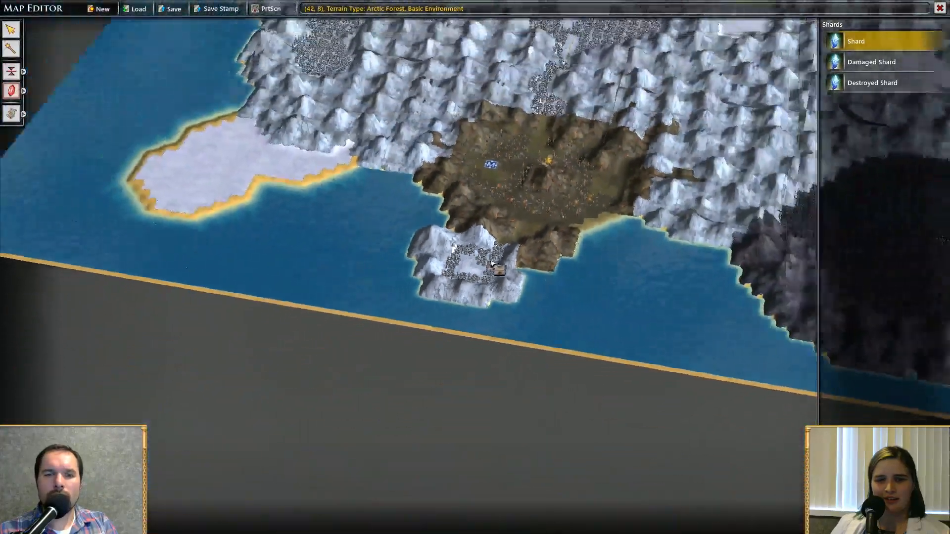
scroll(492, 263, up, 6)
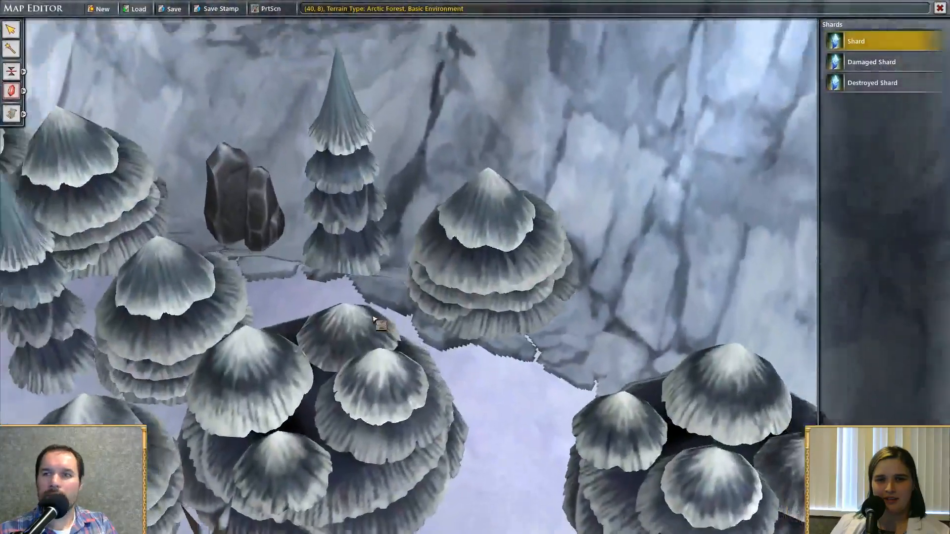
scroll(373, 319, down, 6)
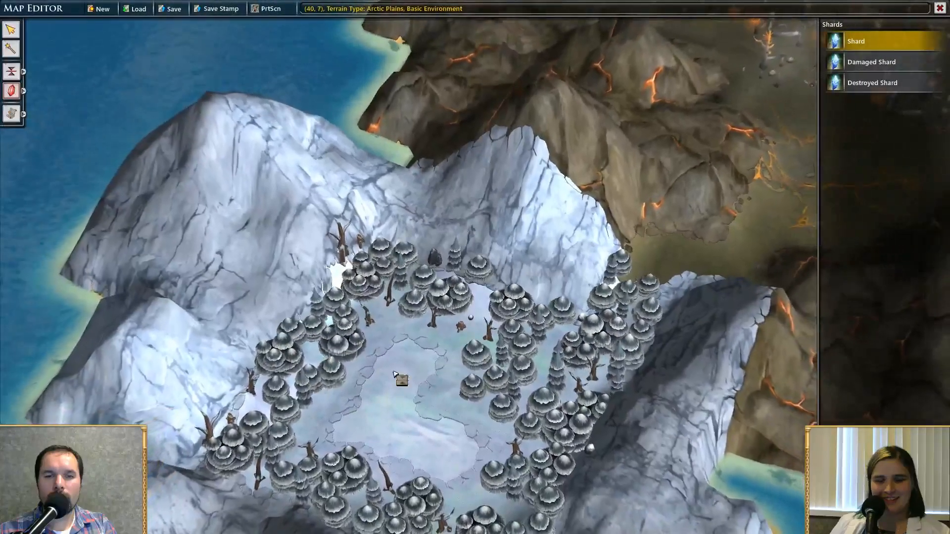
click(395, 374)
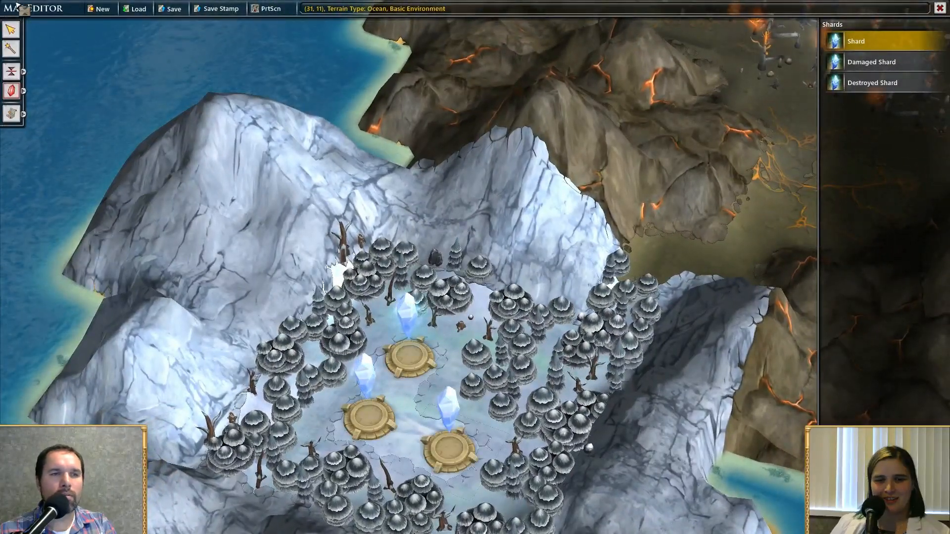
Remove the northern and southeastern Shards from the clearing, keeping only the western one
click(24, 72)
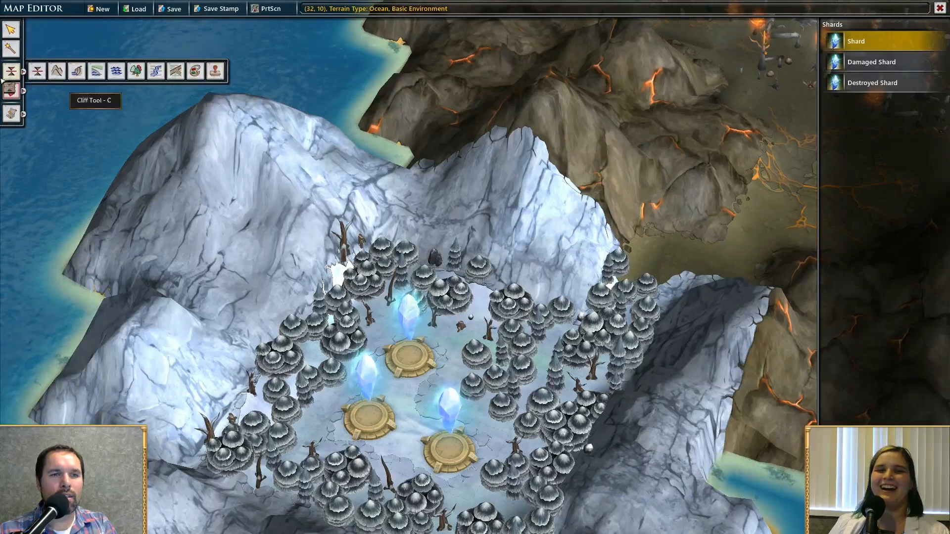
click(23, 91)
click(314, 91)
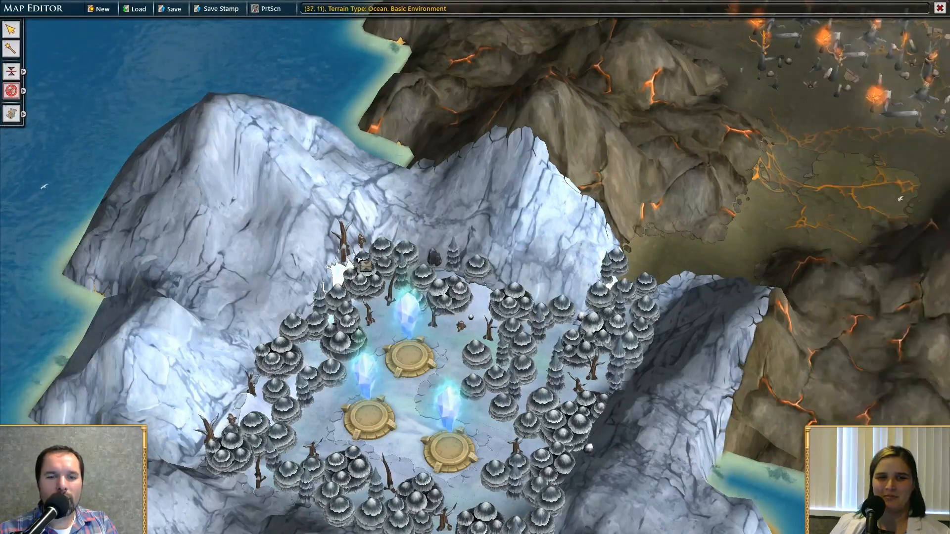
click(456, 449)
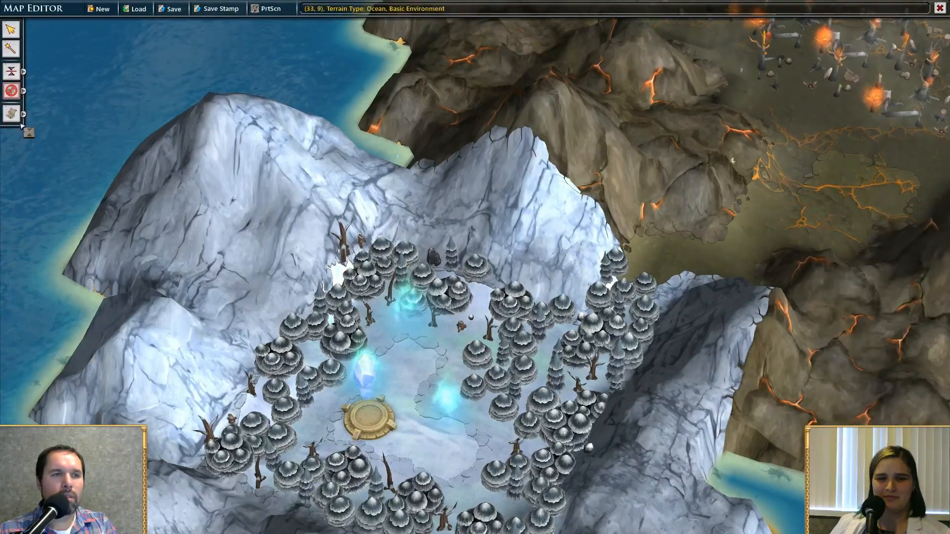
Look through the notable locations for a camp or lair suited to the snowy clearing
click(23, 72)
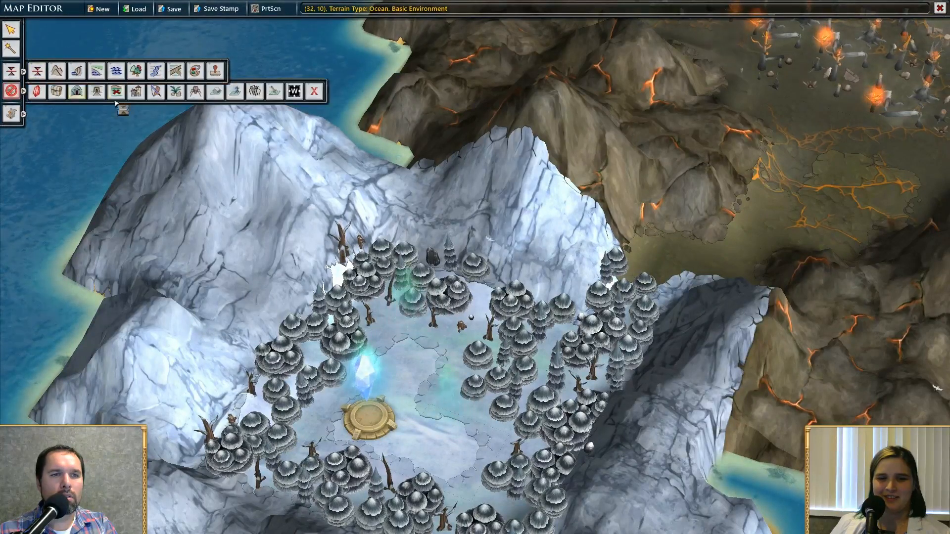
click(24, 91)
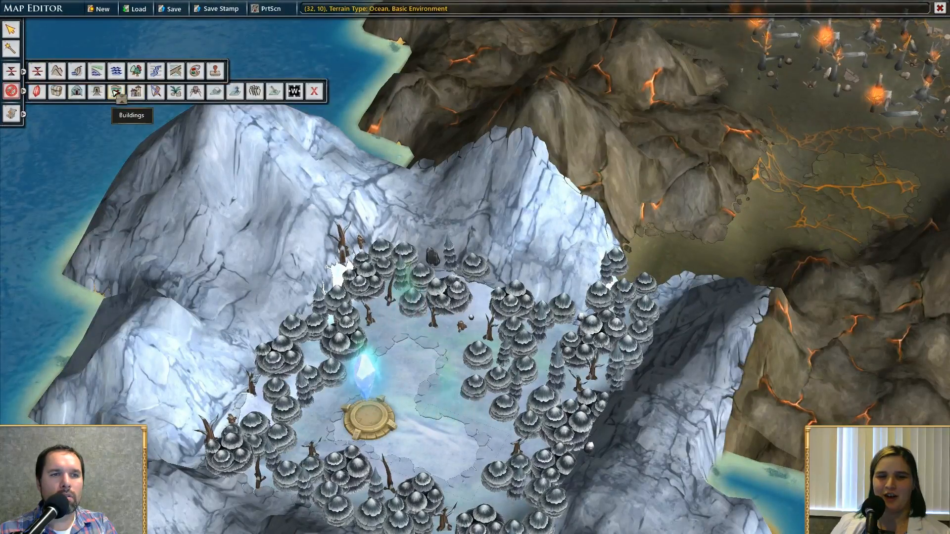
click(58, 94)
scroll(881, 211, down, 5)
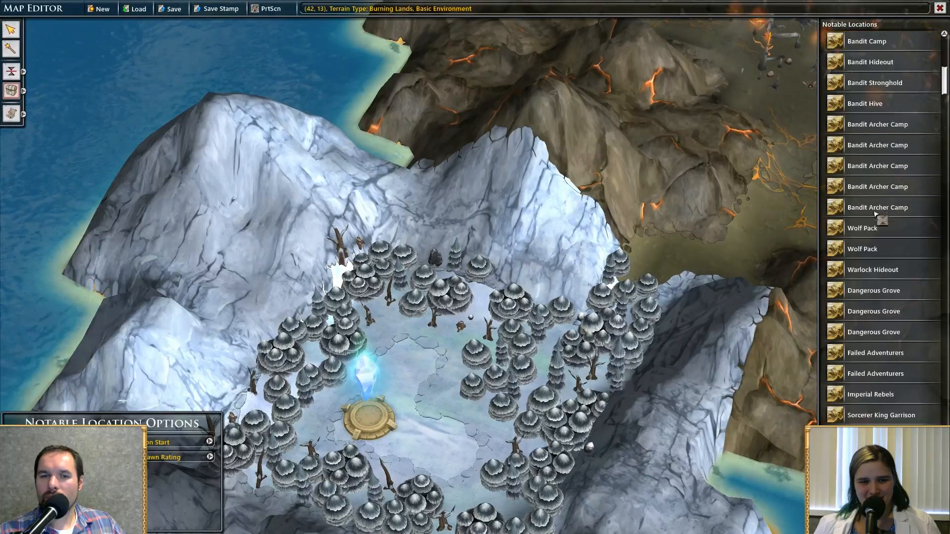
scroll(913, 403, down, 5)
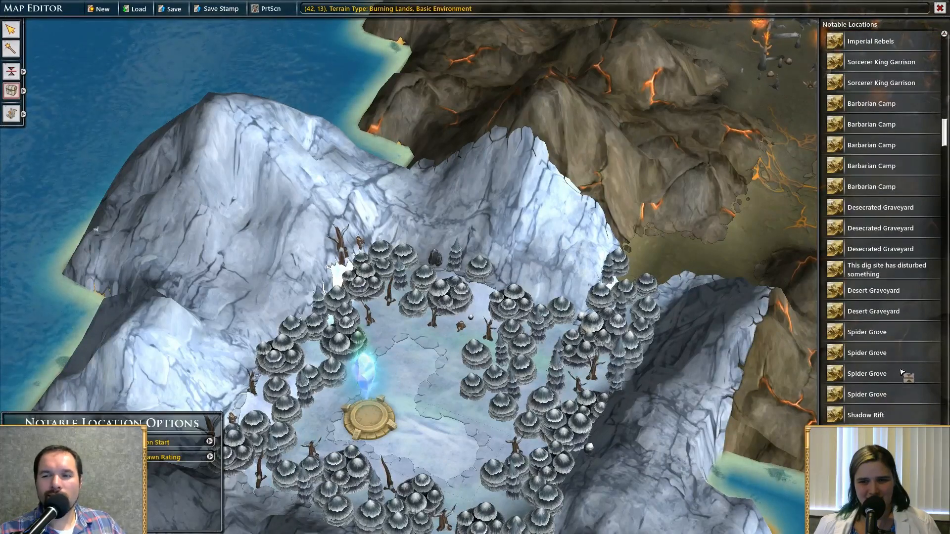
scroll(887, 342, down, 5)
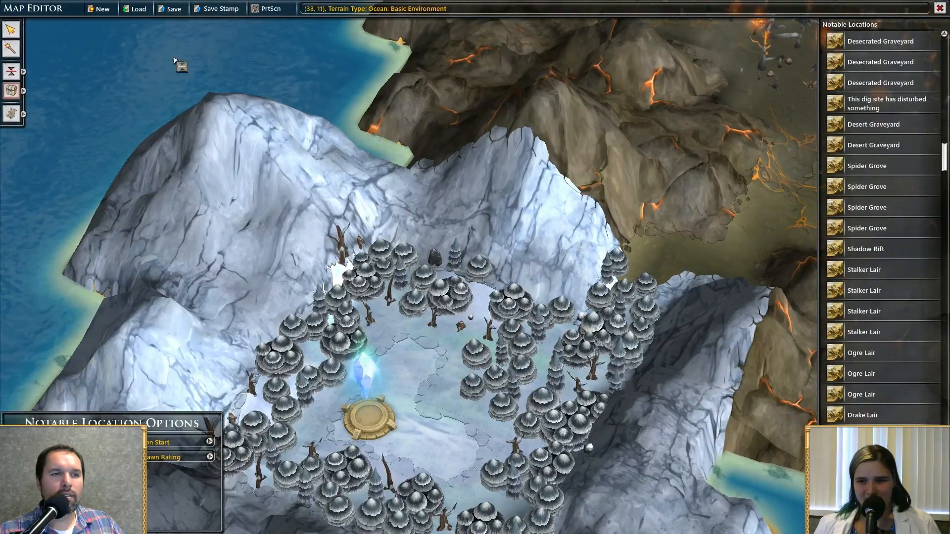
Check the available resource types and look through the quests and their spawn ratings
click(11, 90)
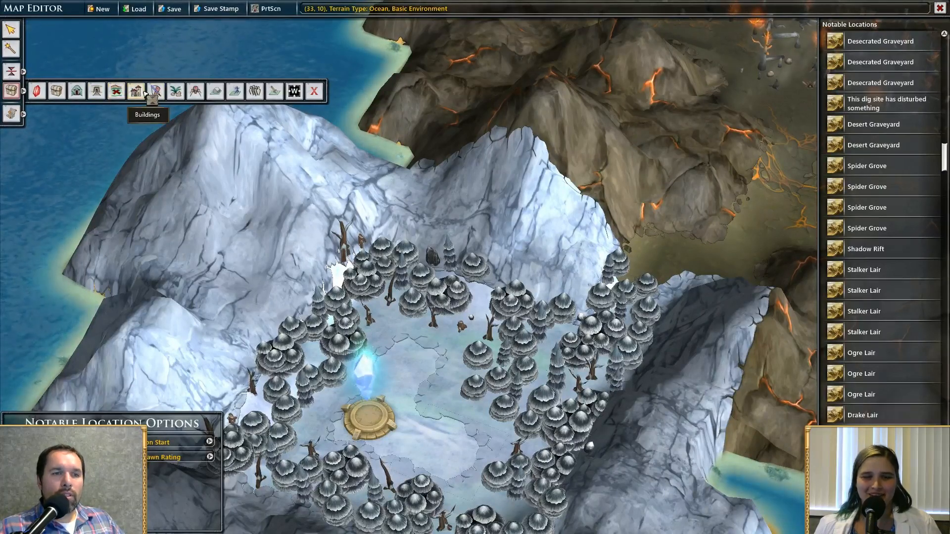
click(96, 91)
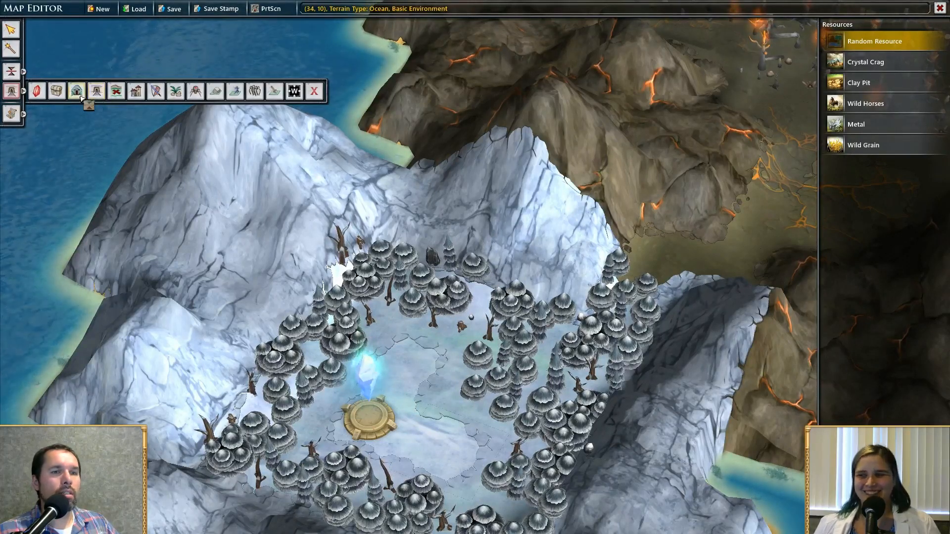
click(78, 93)
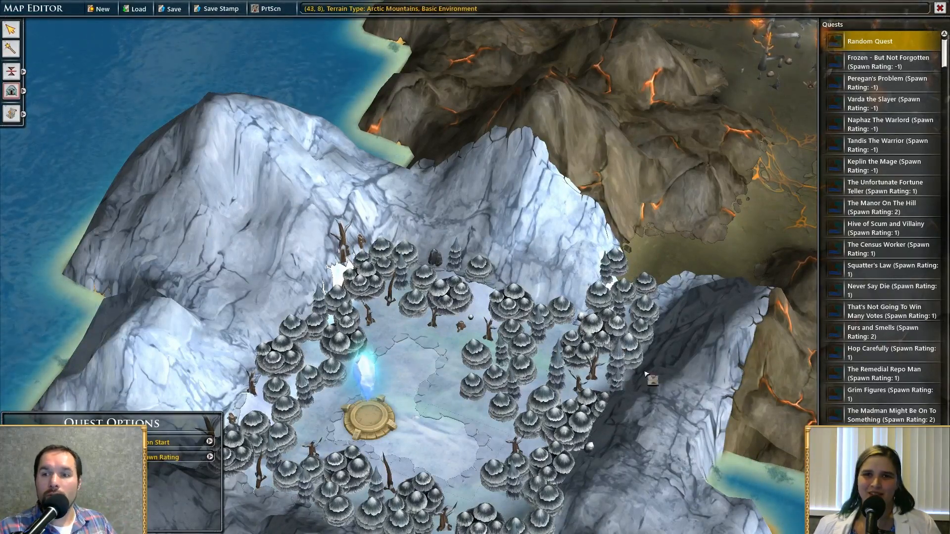
middle_drag(611, 476, 395, 345)
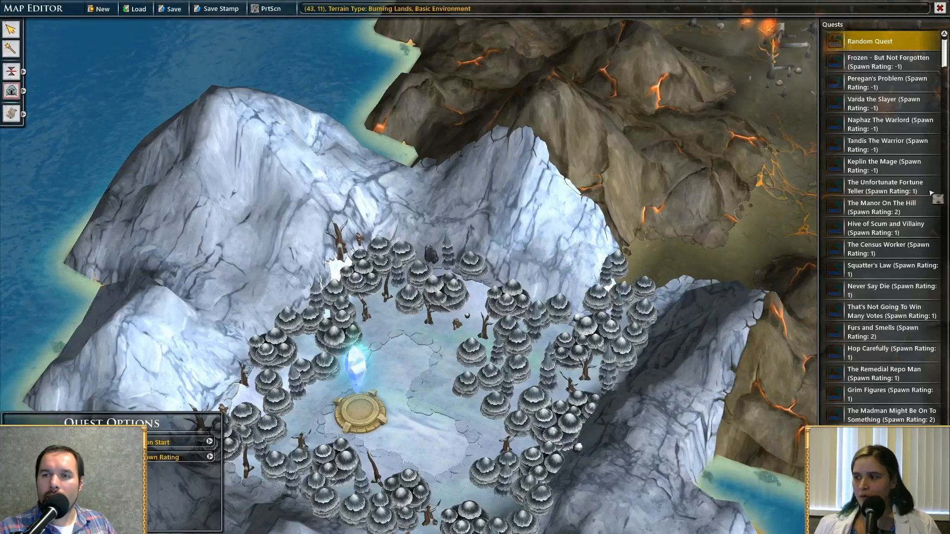
scroll(897, 203, down, 5)
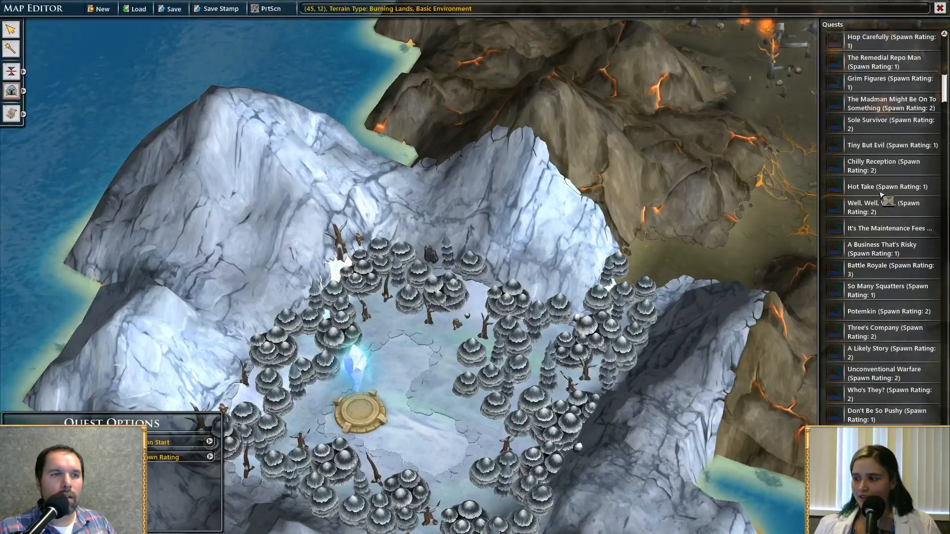
scroll(881, 195, up, 5)
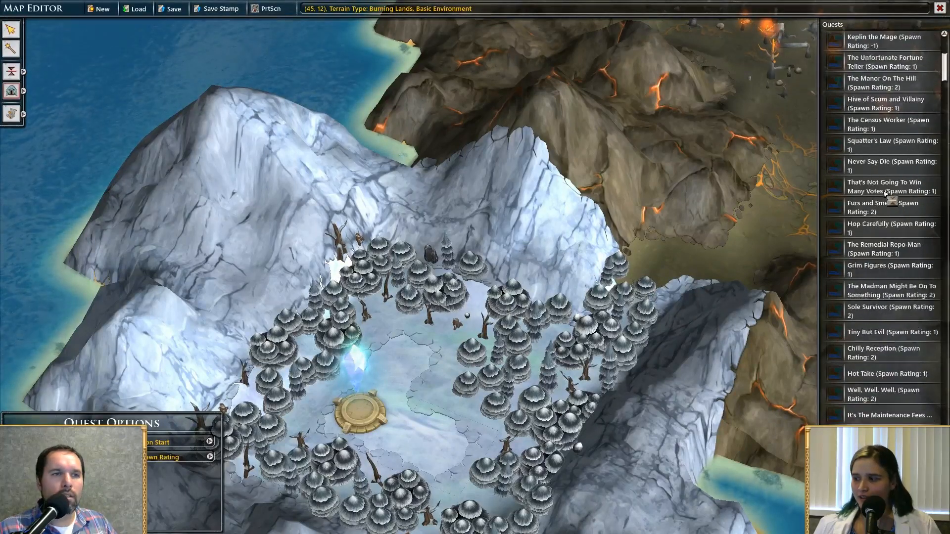
Try out Metal and Clay Pit for the clearing, and place a Wild Grain resource on its eastern side
click(23, 92)
click(99, 94)
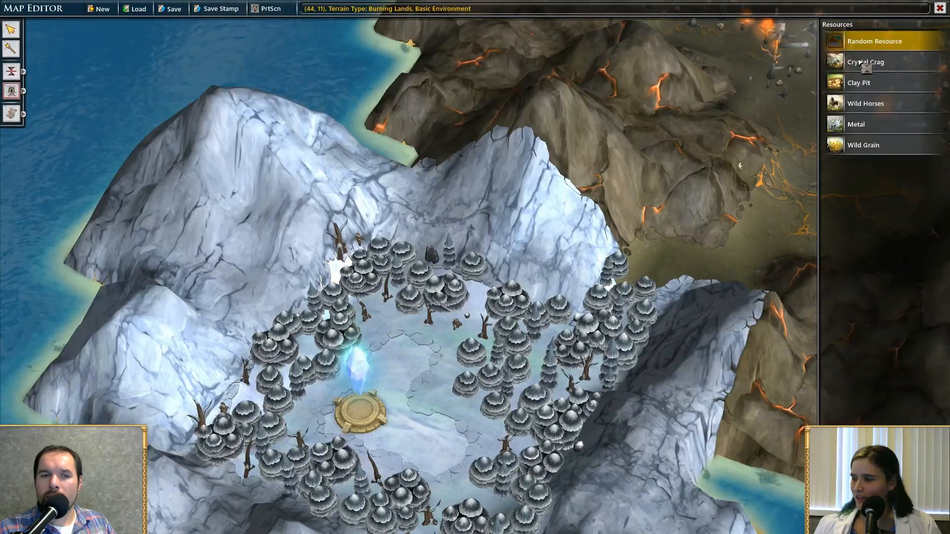
click(856, 124)
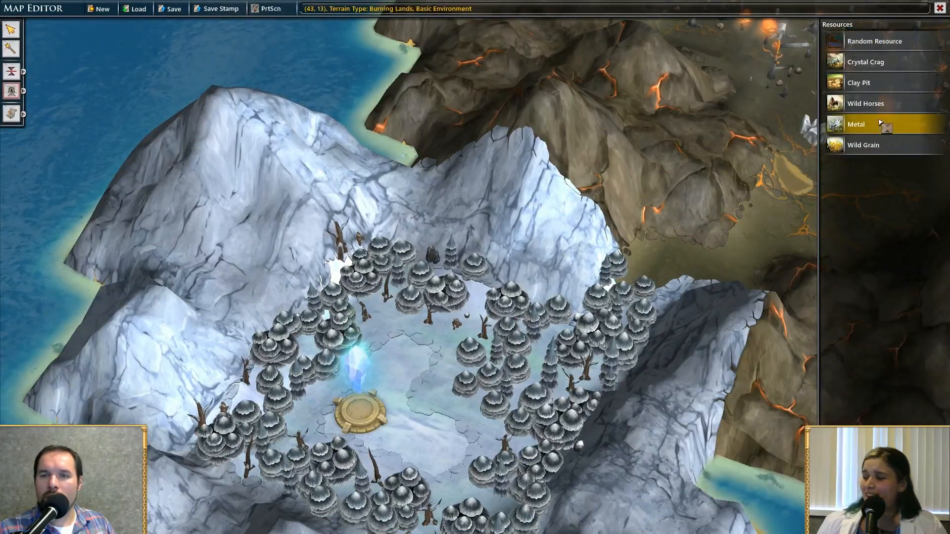
click(858, 82)
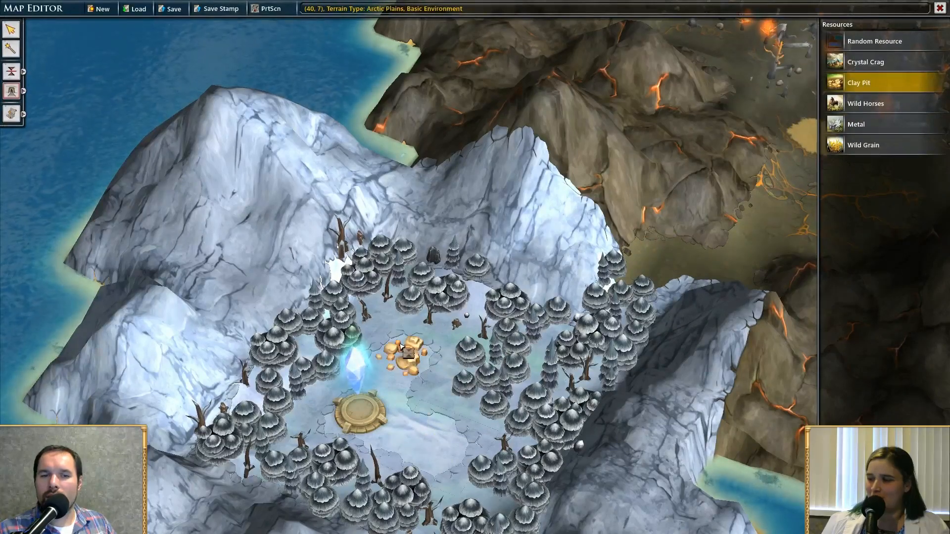
scroll(544, 326, up, 5)
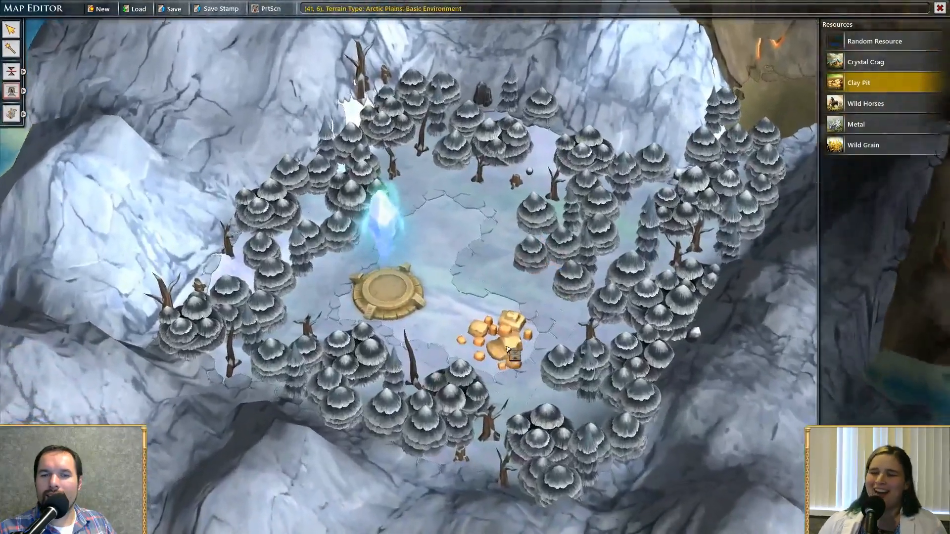
scroll(499, 311, down, 5)
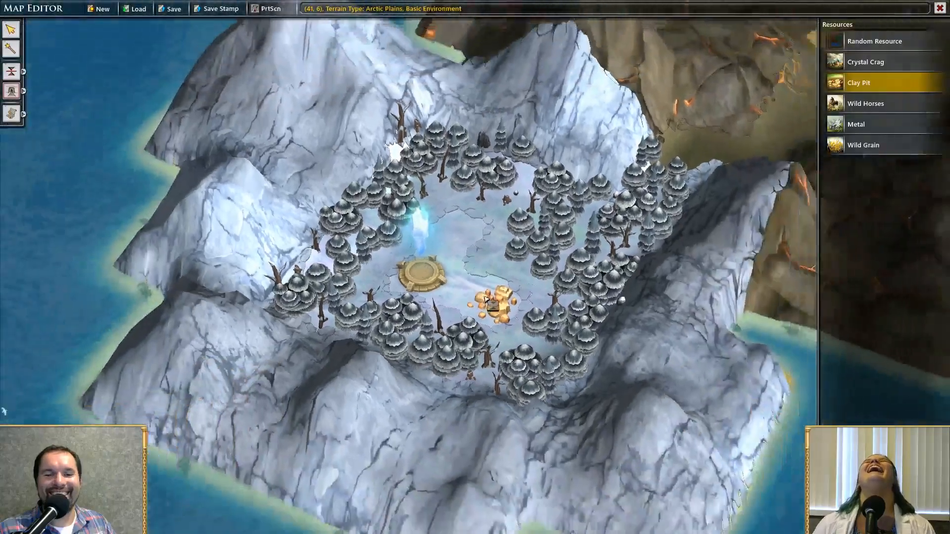
scroll(480, 295, down, 3)
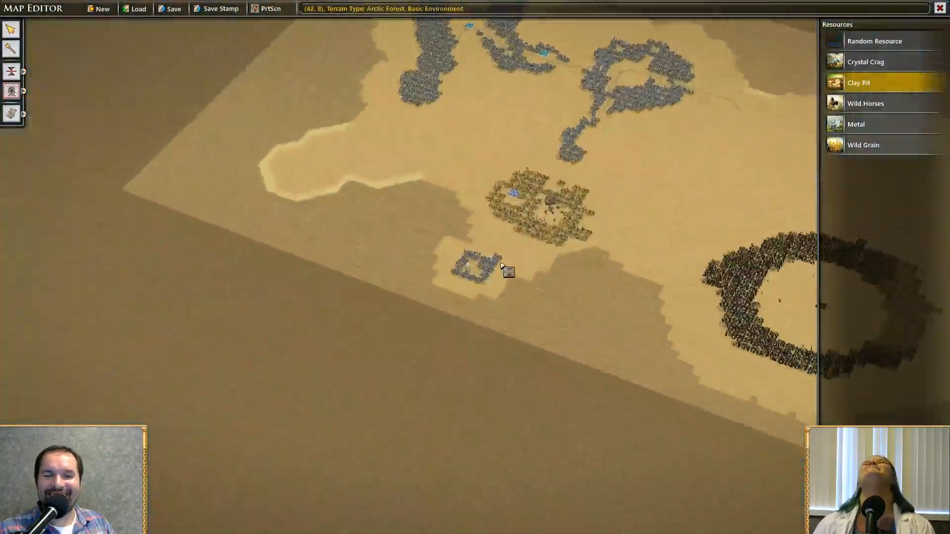
scroll(451, 256, up, 6)
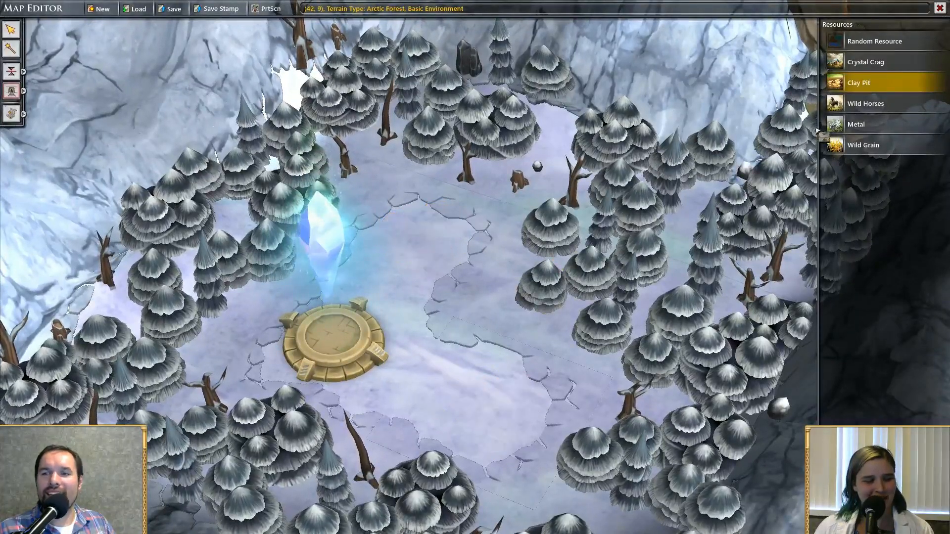
click(864, 124)
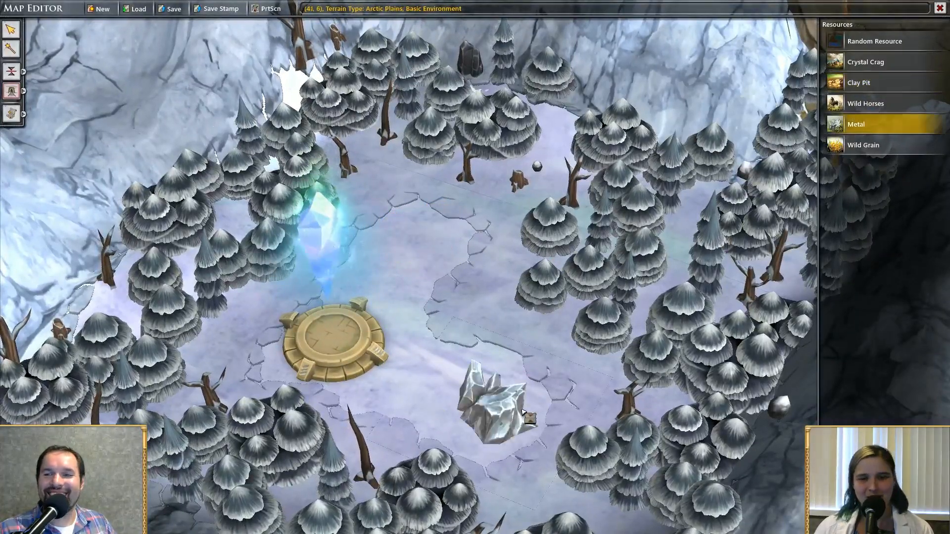
click(893, 146)
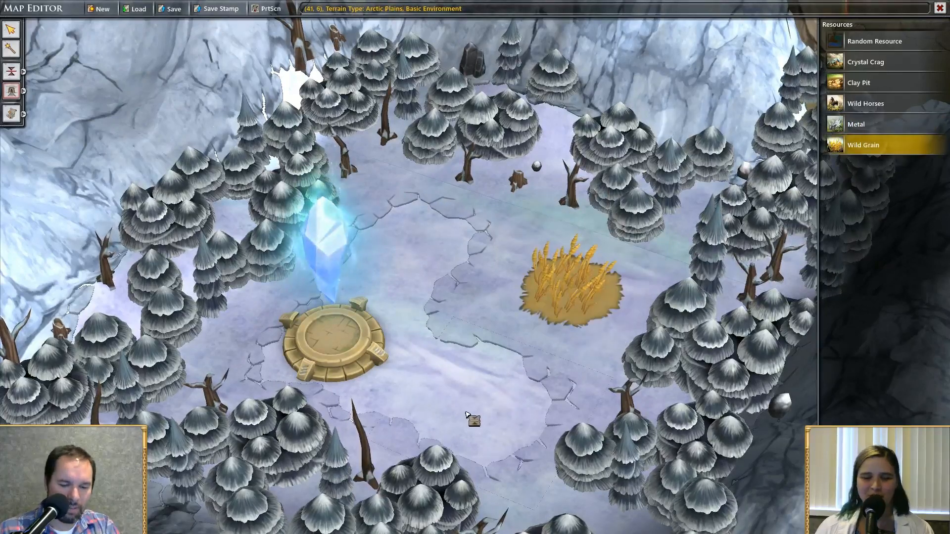
Paint arctic forest into the clearing north and south of the open ground between the Shard and the Wild Grain
key(t)
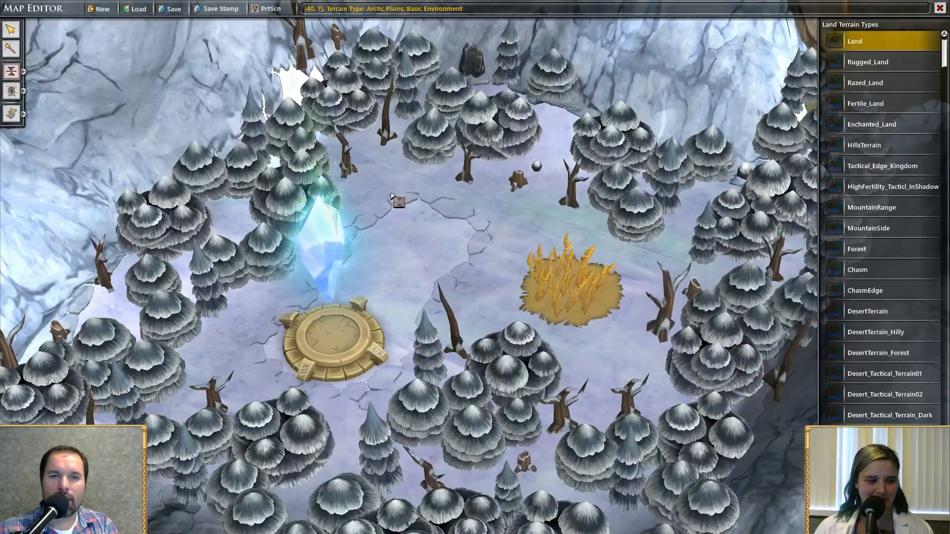
click(417, 257)
right_drag(559, 225, 407, 277)
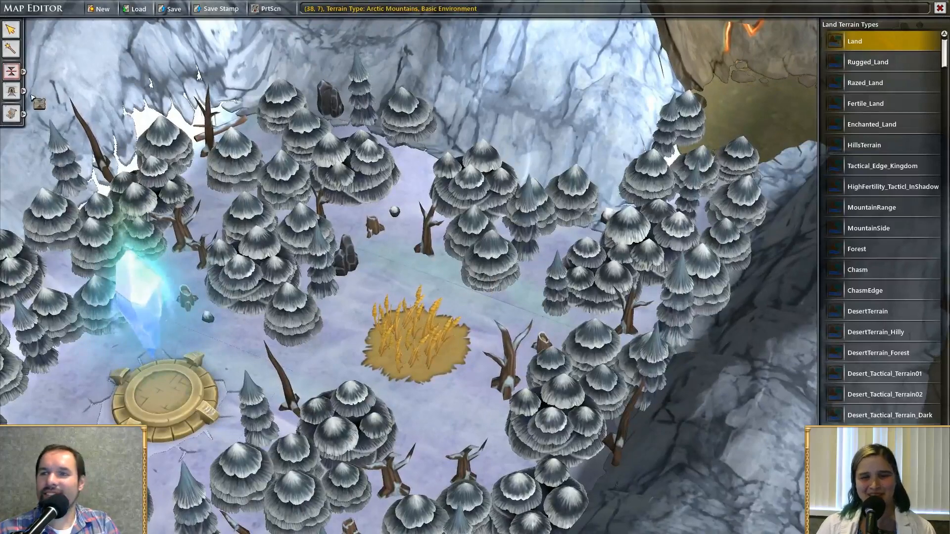
Place a Metal resource at the clearing's western edge, beside the Shard
click(12, 92)
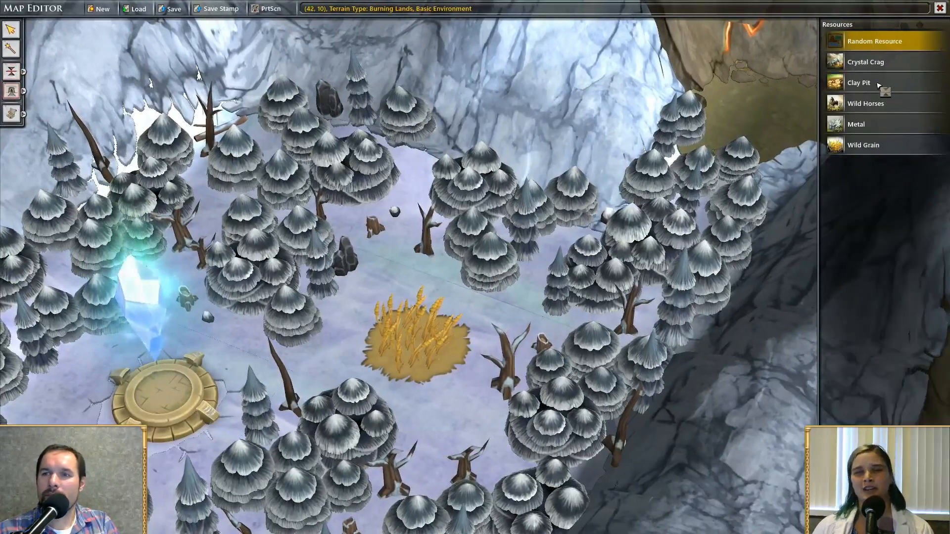
click(865, 125)
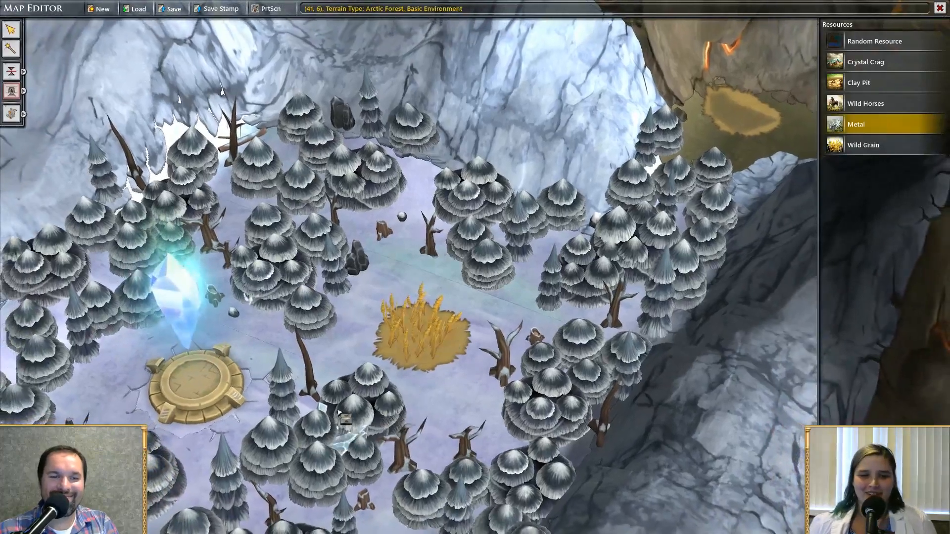
right_drag(416, 282, 309, 315)
click(309, 315)
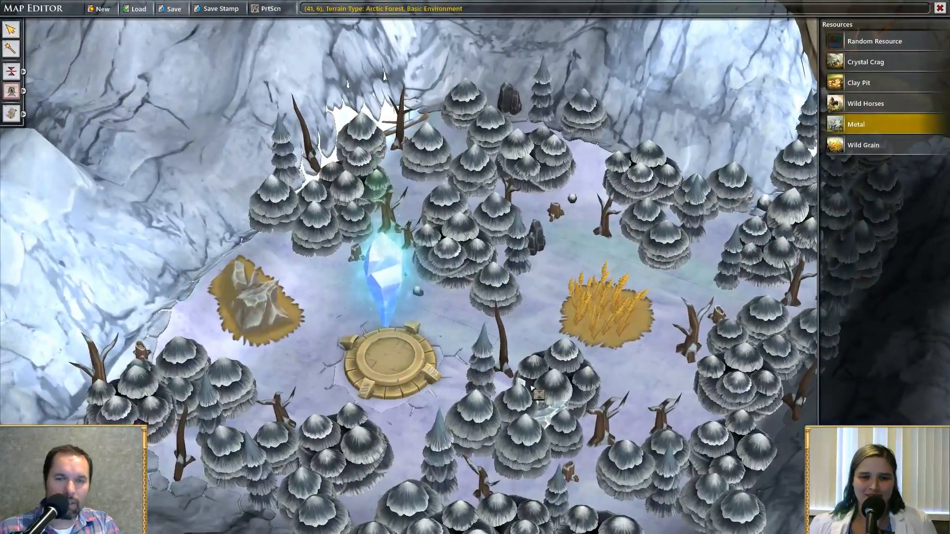
Replace the arctic forest patch southeast of the Shard with Land terrain
key(t)
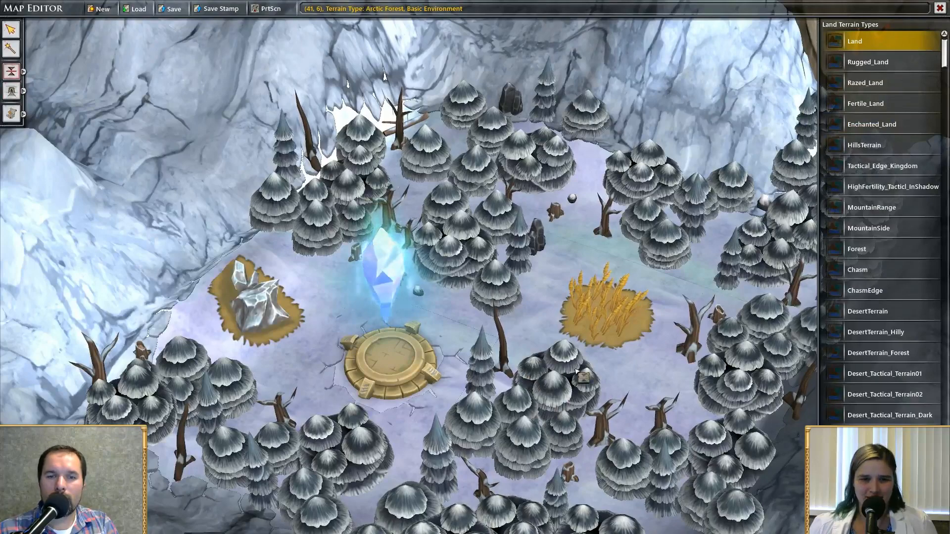
right_drag(575, 370, 470, 350)
click(420, 371)
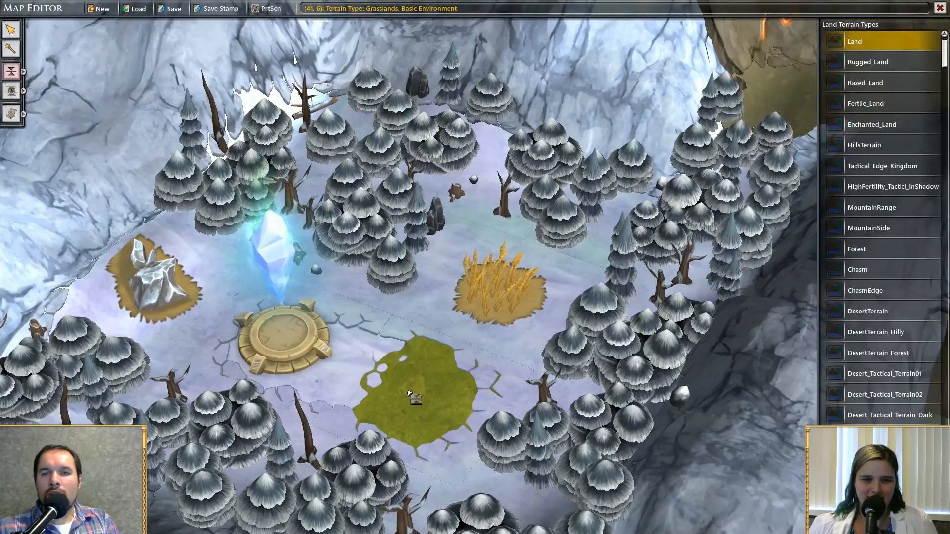
Survey the map from the arctic clearing across the volcanic region and arctic mountains to the shadow region in the southeast
scroll(407, 392, down, 6)
mouse_move(658, 217)
right_down()
mouse_move(429, 324)
mouse_move(375, 368)
right_up()
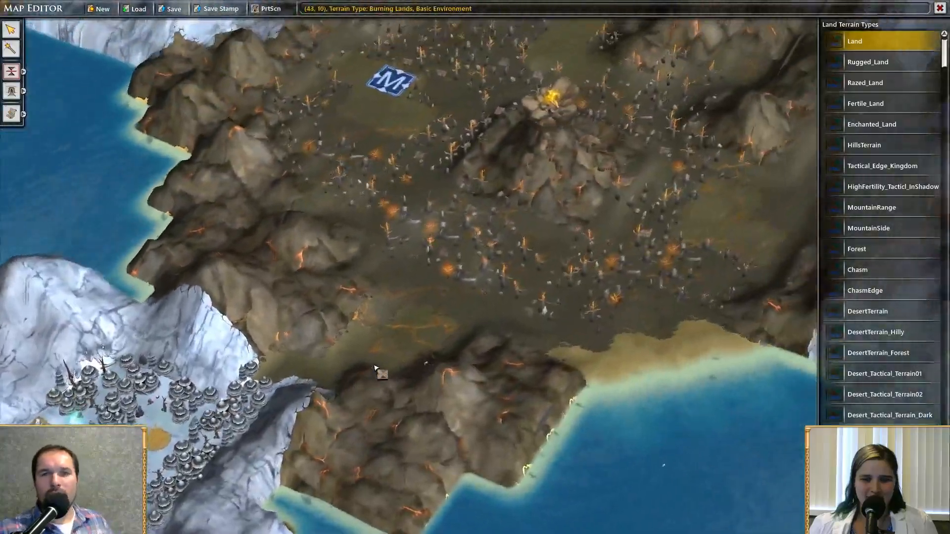
scroll(374, 367, down, 3)
mouse_move(378, 149)
right_down()
mouse_move(367, 336)
mouse_move(203, 441)
right_up()
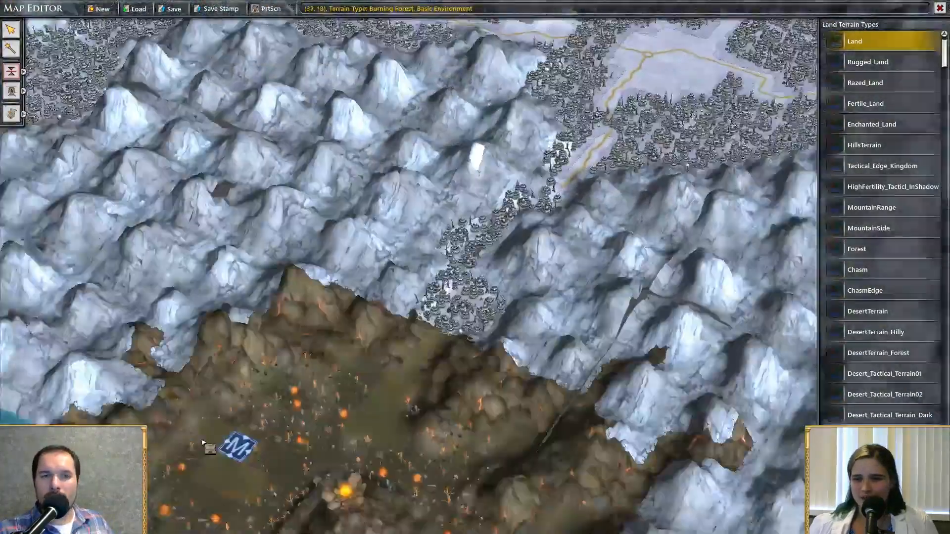
right_drag(482, 341, 504, 342)
scroll(319, 379, down, 3)
scroll(368, 196, down, 3)
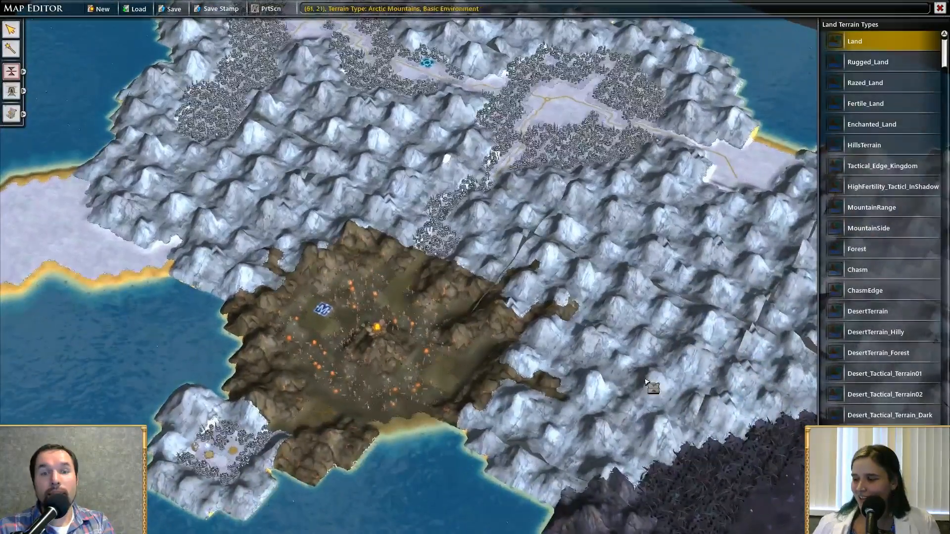
scroll(643, 378, up, 3)
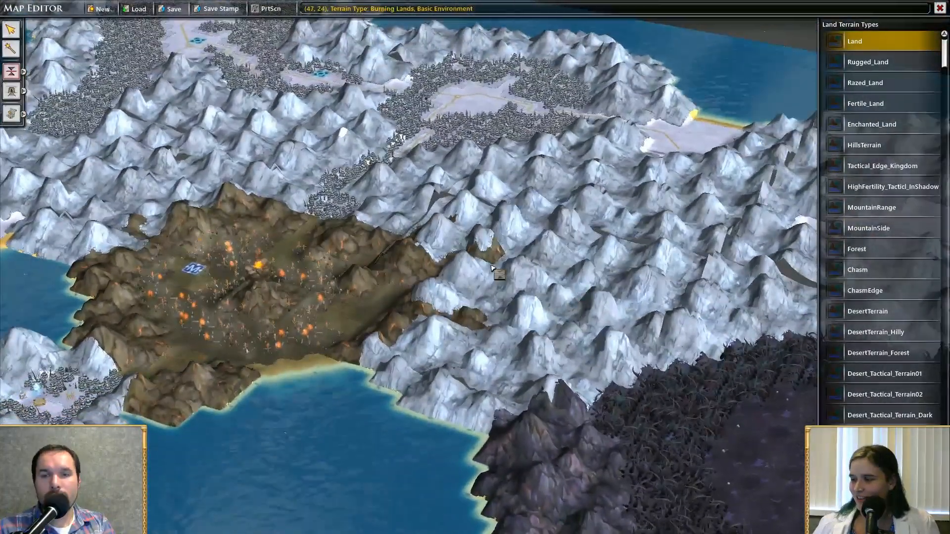
scroll(336, 212, down, 5)
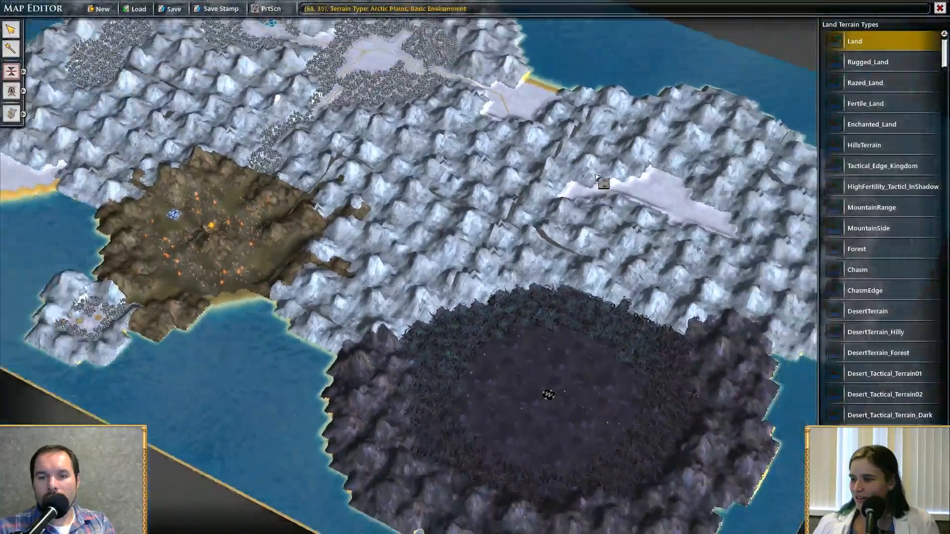
scroll(600, 185, up, 2)
key(Down)
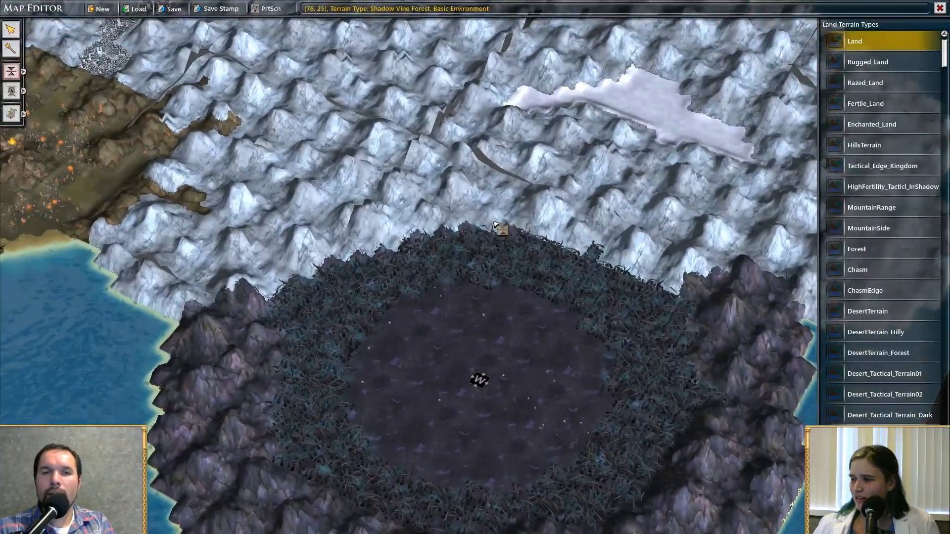
key(Down)
key(Up)
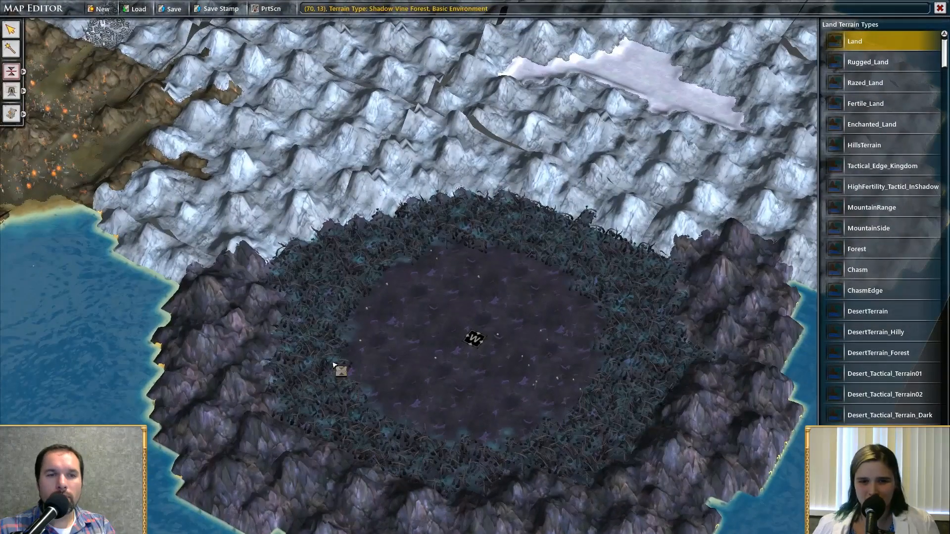
Carve a narrow water inlet from the ocean into the Shadow Mountains on the shadow region's western coast
key(Left)
scroll(480, 322, up, 3)
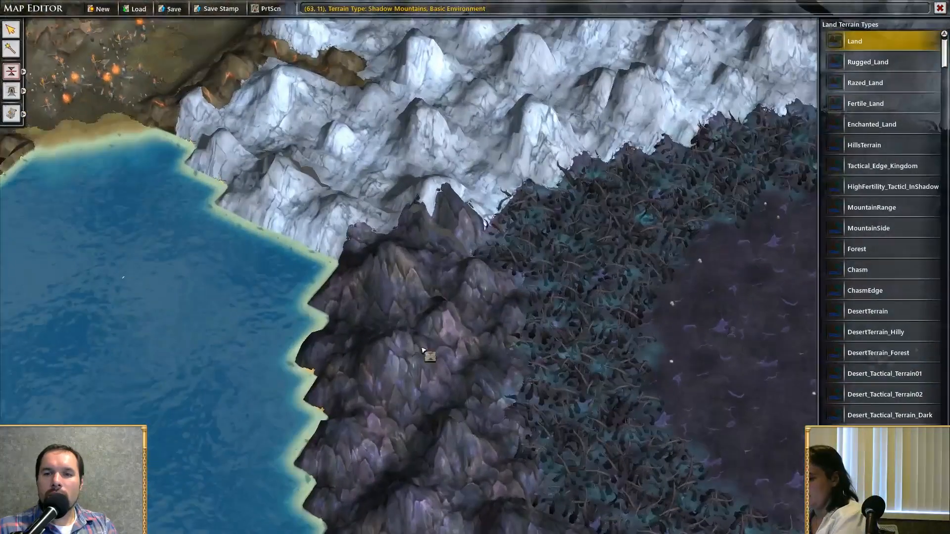
scroll(423, 350, up, 2)
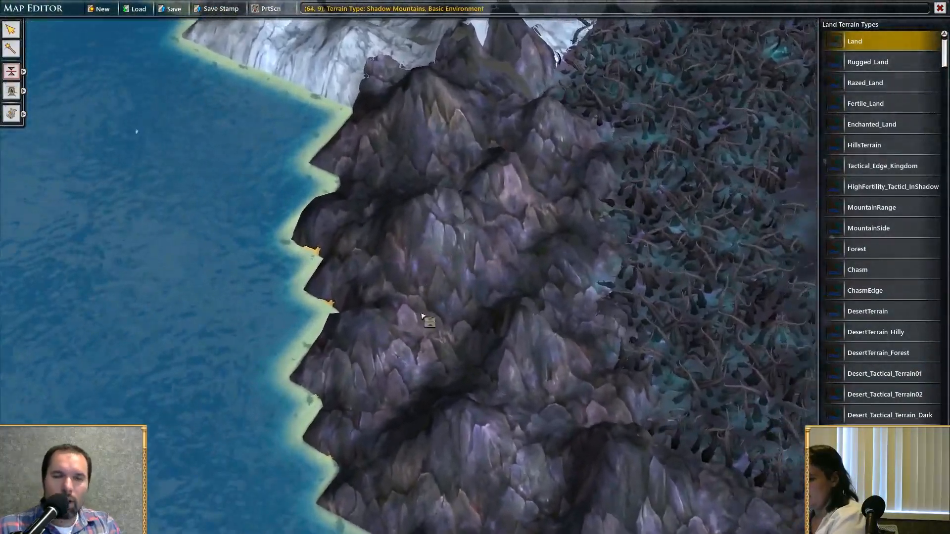
middle_drag(422, 315, 406, 335)
key(Down)
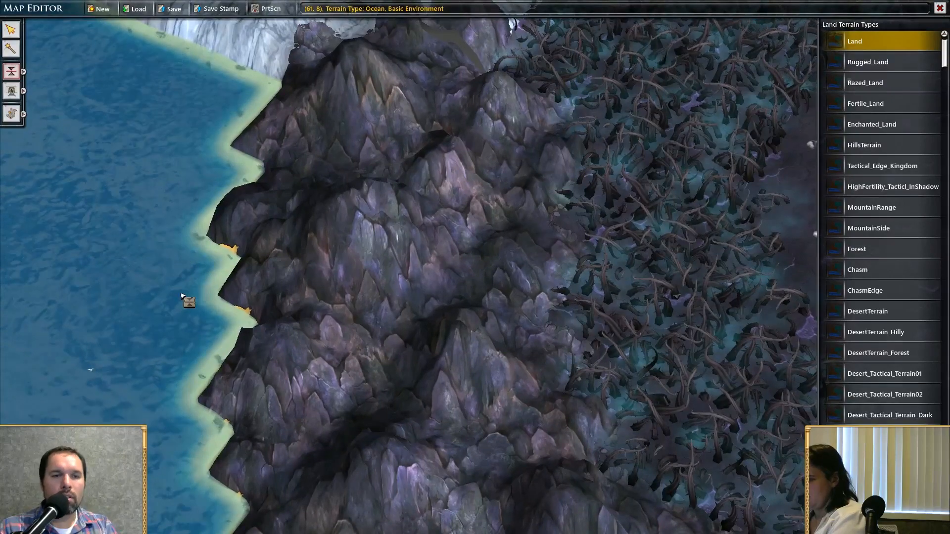
key(w)
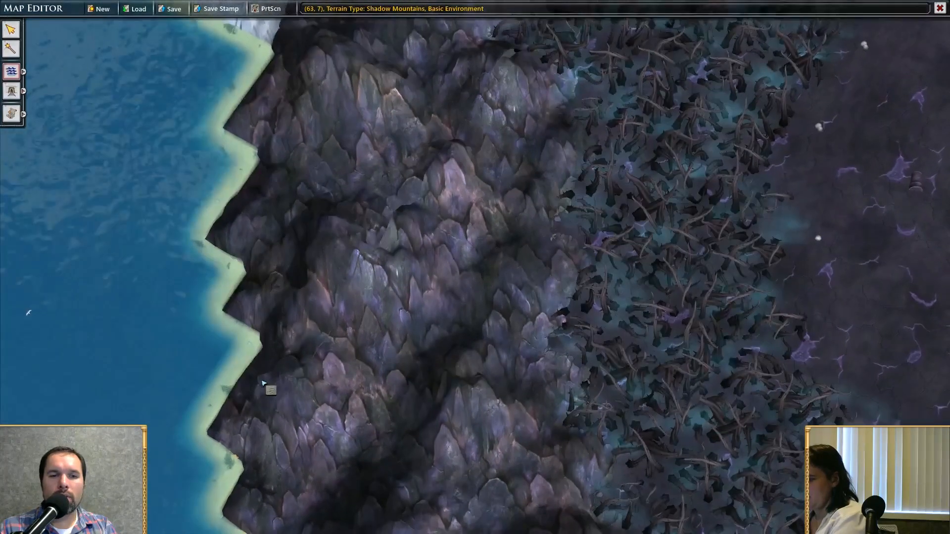
mouse_move(285, 354)
mouse_down()
mouse_move(365, 335)
mouse_move(329, 305)
mouse_move(372, 298)
mouse_up()
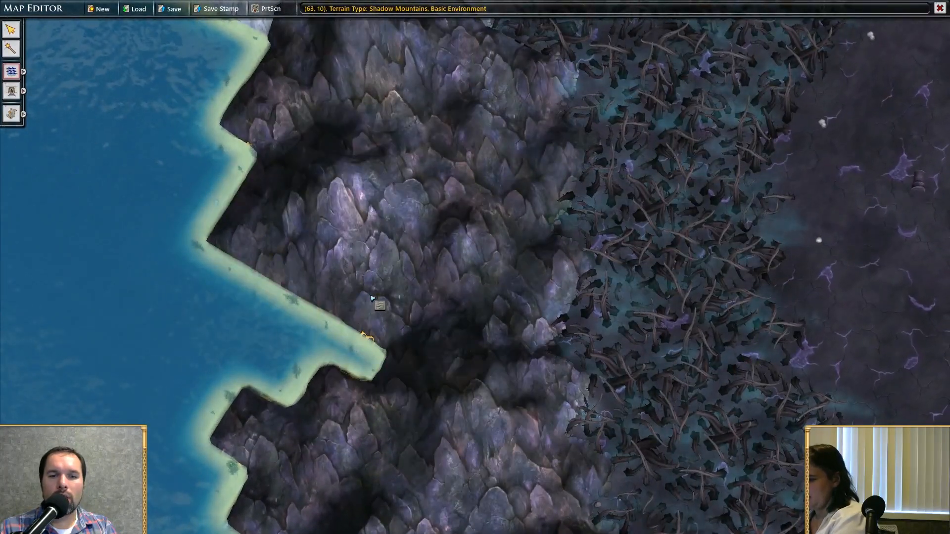
drag(418, 347, 429, 384)
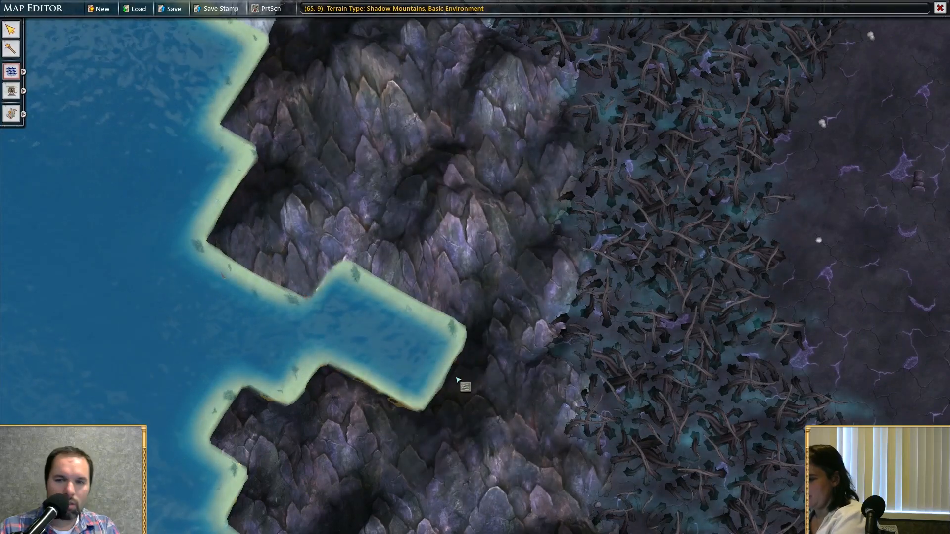
Paint land at the inlet's inner end, forming a beach and a passage through the Shadow Mountains to the Shadow Vine Forest
key(l)
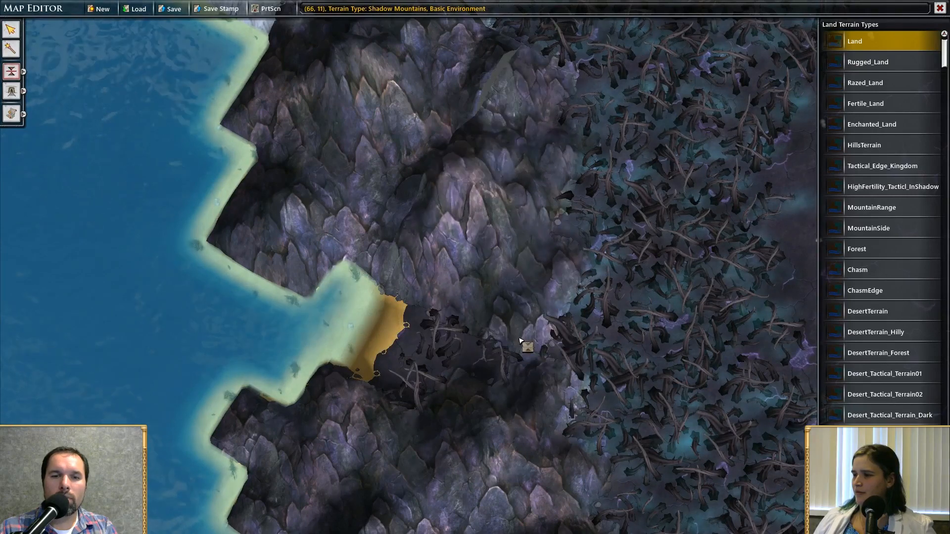
mouse_move(430, 291)
mouse_down()
mouse_move(501, 267)
mouse_move(568, 282)
mouse_move(394, 323)
mouse_move(365, 303)
mouse_move(379, 357)
mouse_move(349, 385)
mouse_move(396, 325)
mouse_up()
middle_drag(396, 325, 541, 409)
click(540, 409)
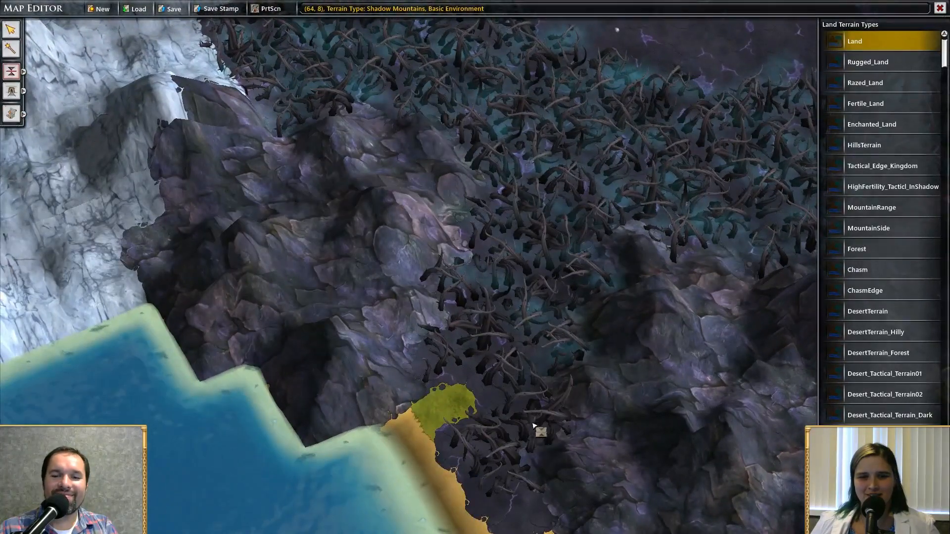
Paint Shadow Vine Forest over the grass patch behind the beach and the adjoining shadow mountain tiles near the coast
click(562, 455)
click(591, 383)
mouse_move(491, 456)
middle_down()
mouse_move(491, 358)
mouse_move(517, 449)
middle_up()
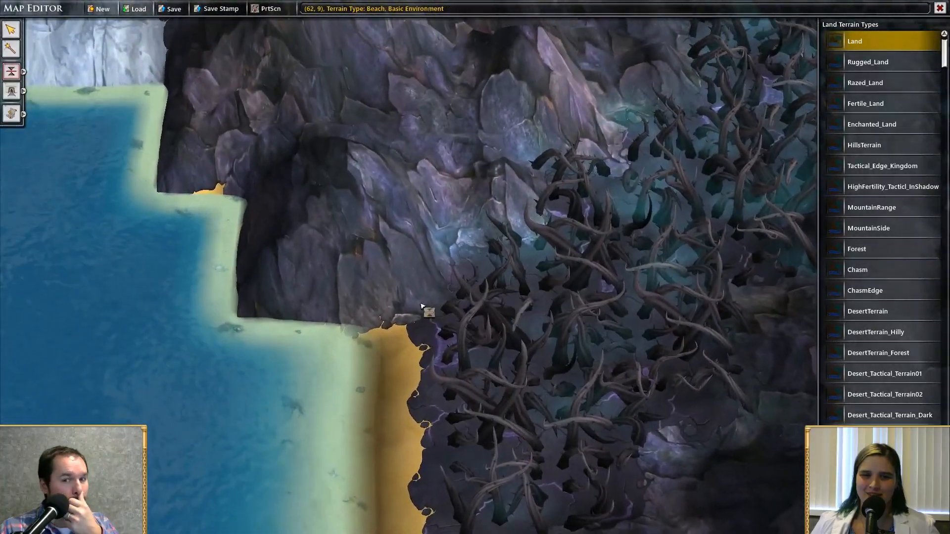
click(416, 262)
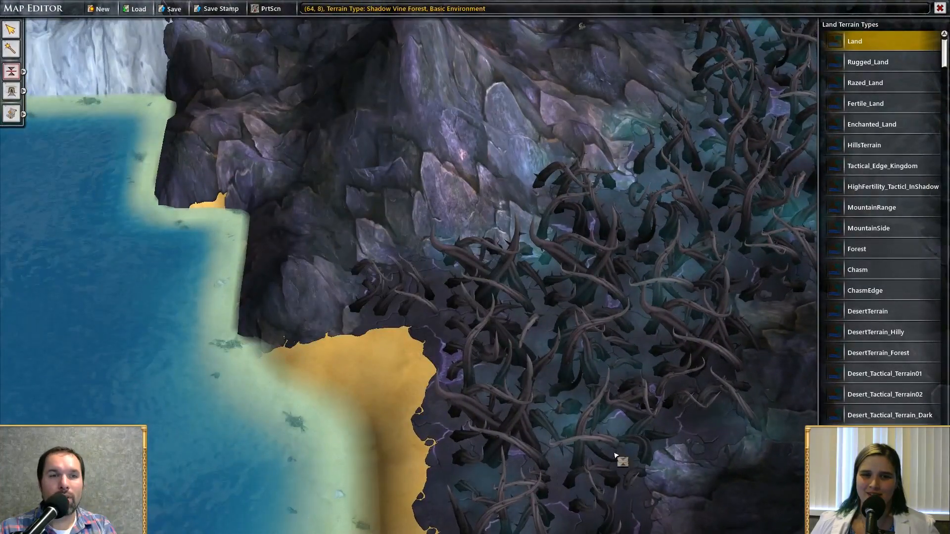
middle_drag(614, 454, 568, 390)
click(568, 391)
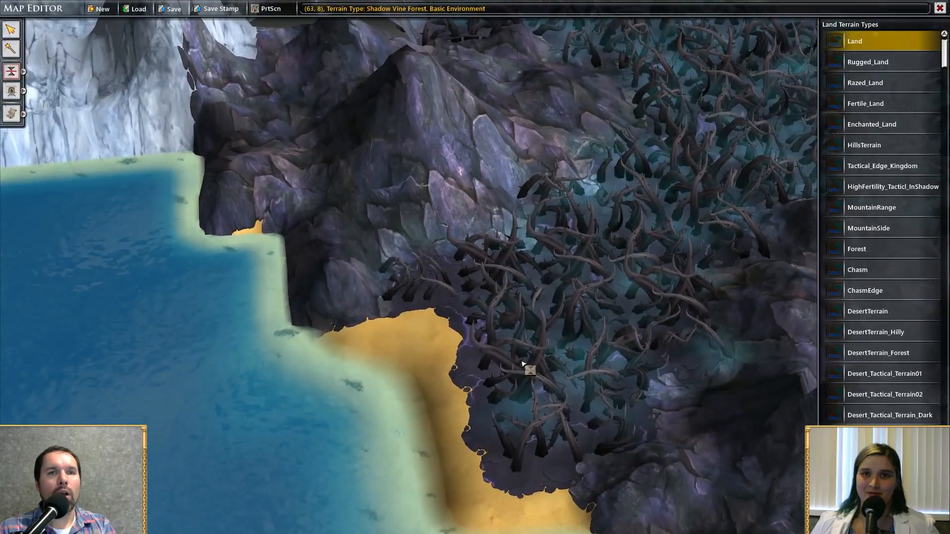
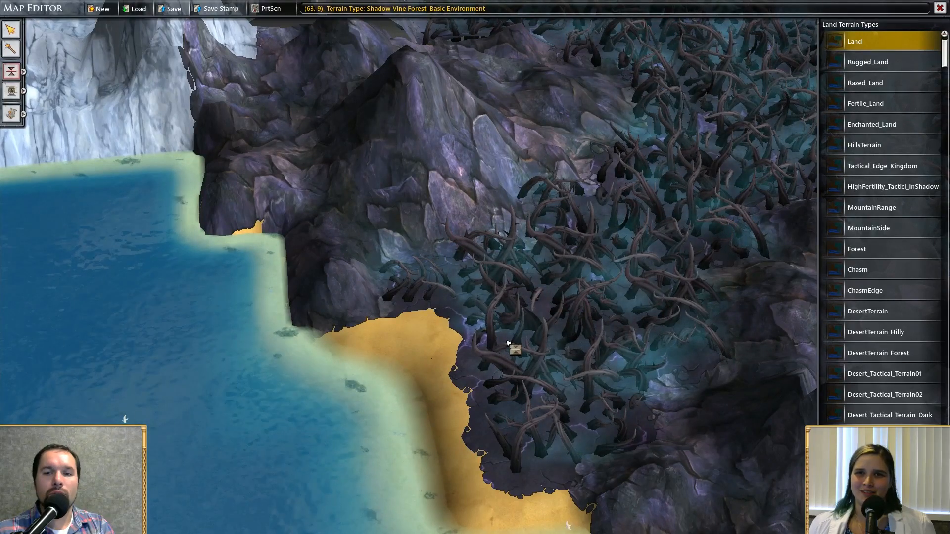
Try Blue_Fissure_Mountain terrain on the vine forest and beach tiles at the coastal corner
key(Down)
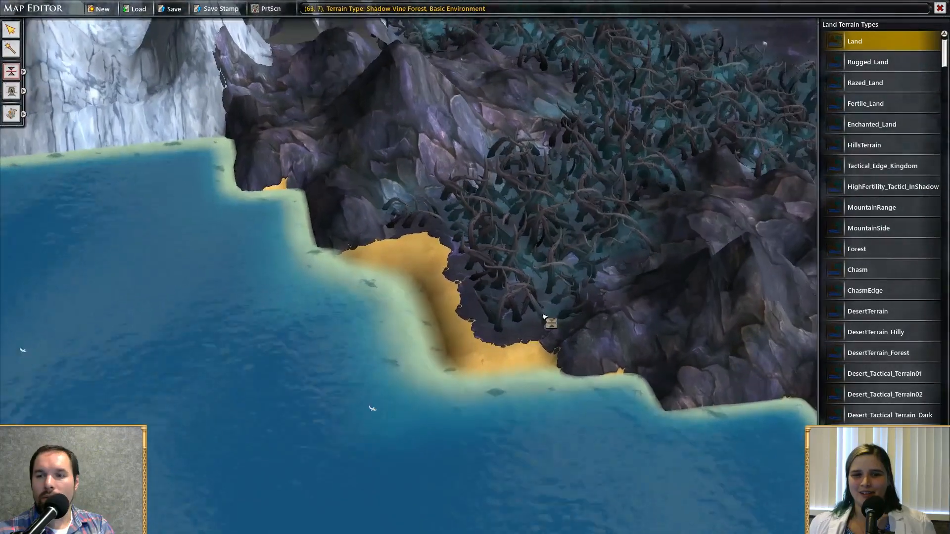
scroll(526, 287, up, 3)
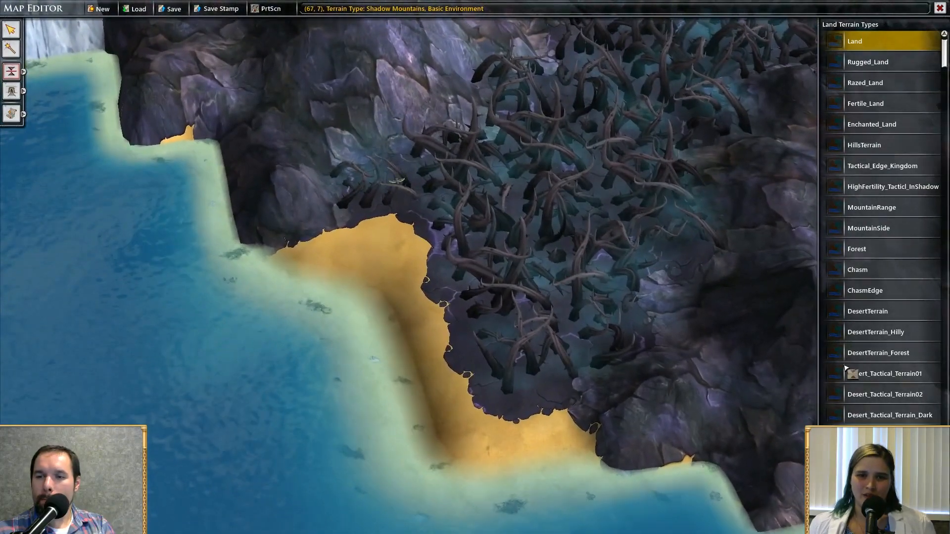
scroll(849, 369, down, 3)
scroll(865, 352, down, 5)
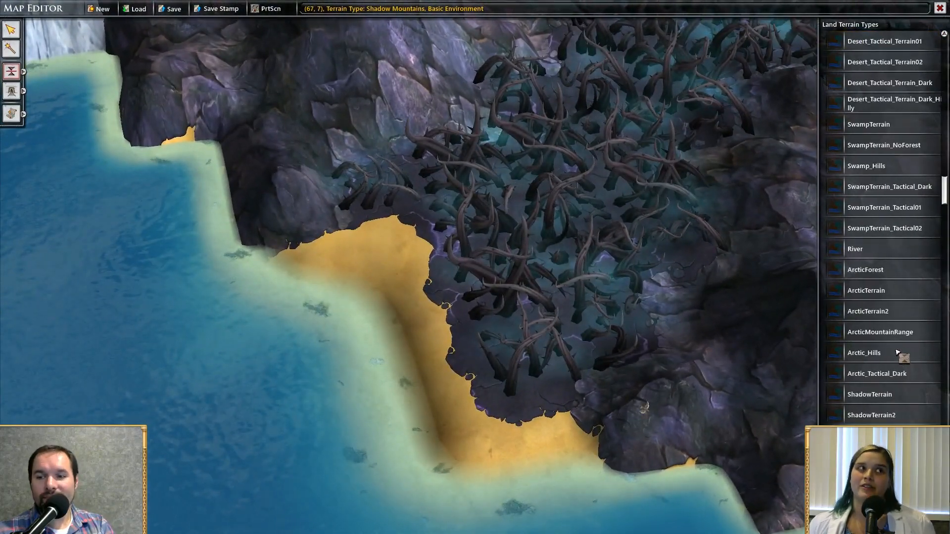
scroll(912, 329, down, 6)
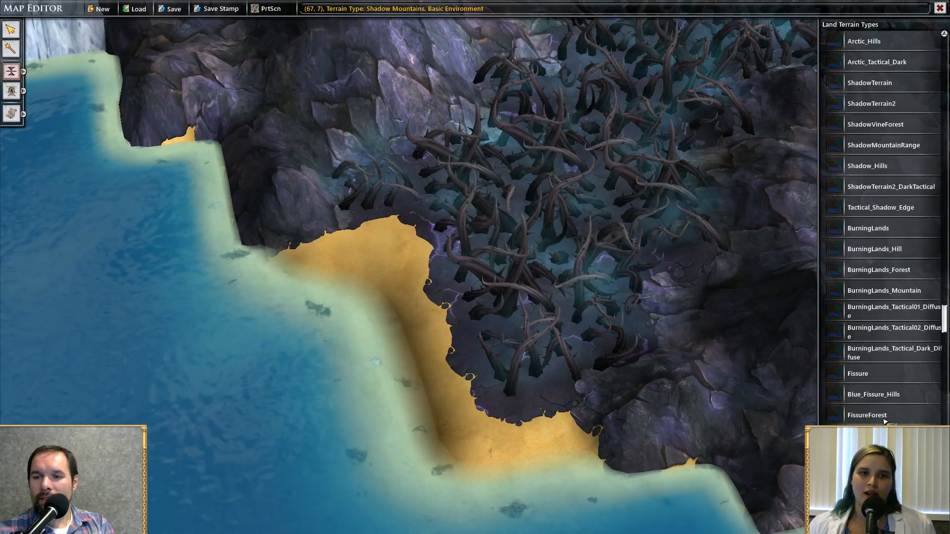
scroll(895, 393, down, 3)
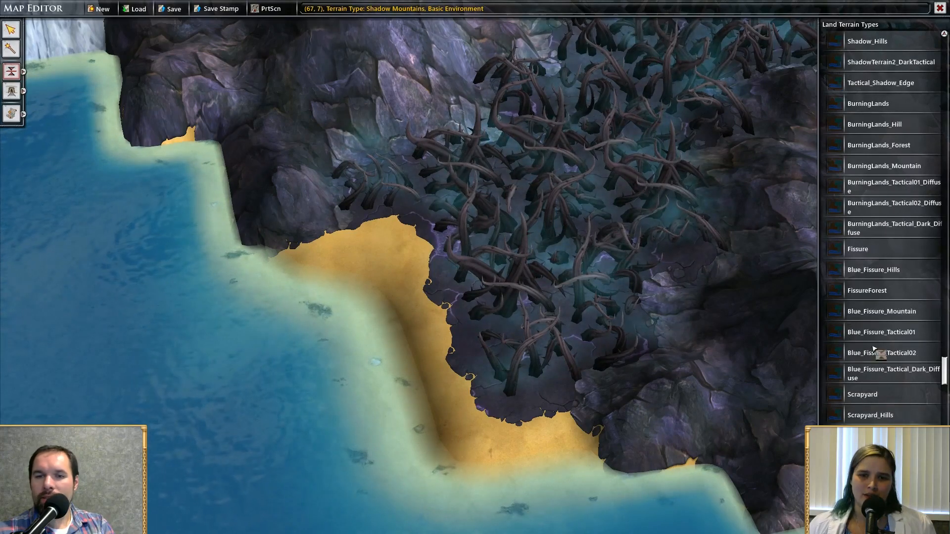
click(880, 314)
click(518, 350)
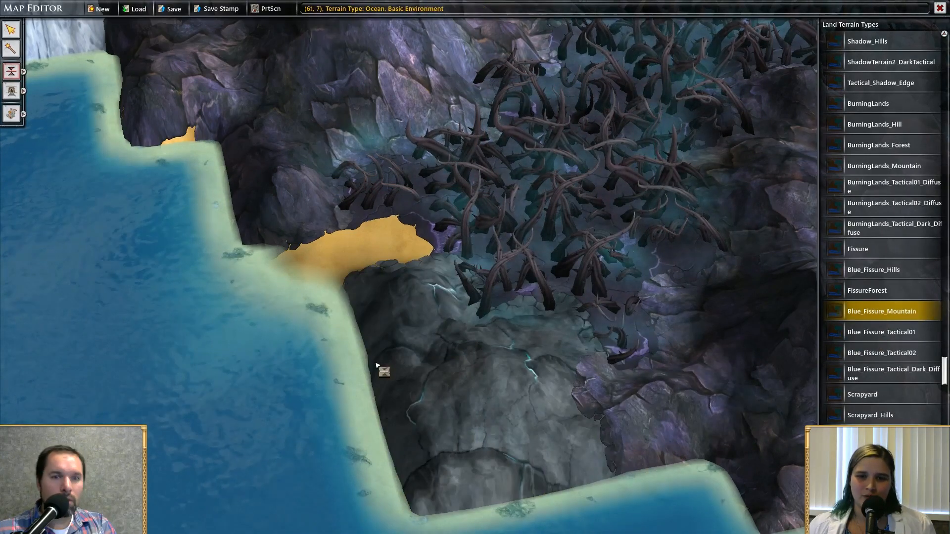
Paint Land terrain around the Blue Fissure mountain to form a wide beach along the shore and inland to the vine forest
right_click(330, 341)
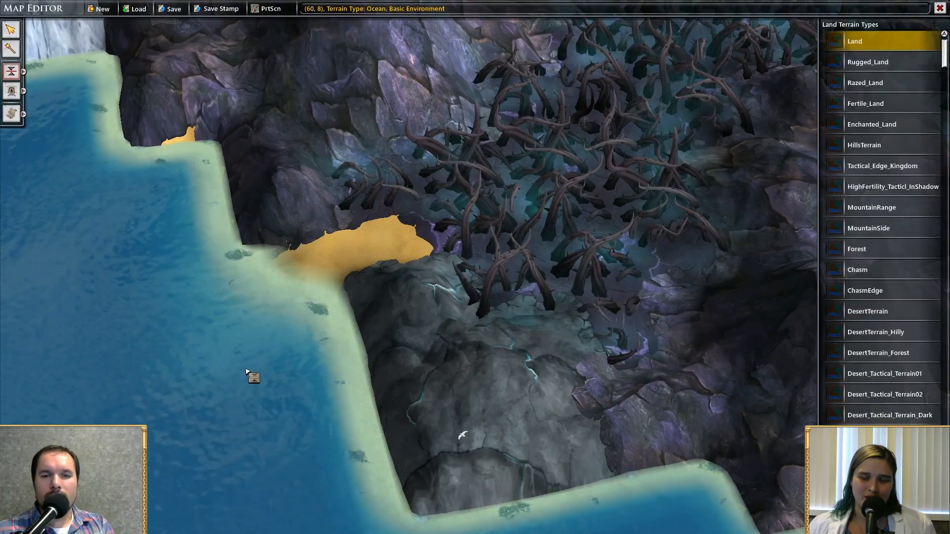
click(445, 398)
click(475, 420)
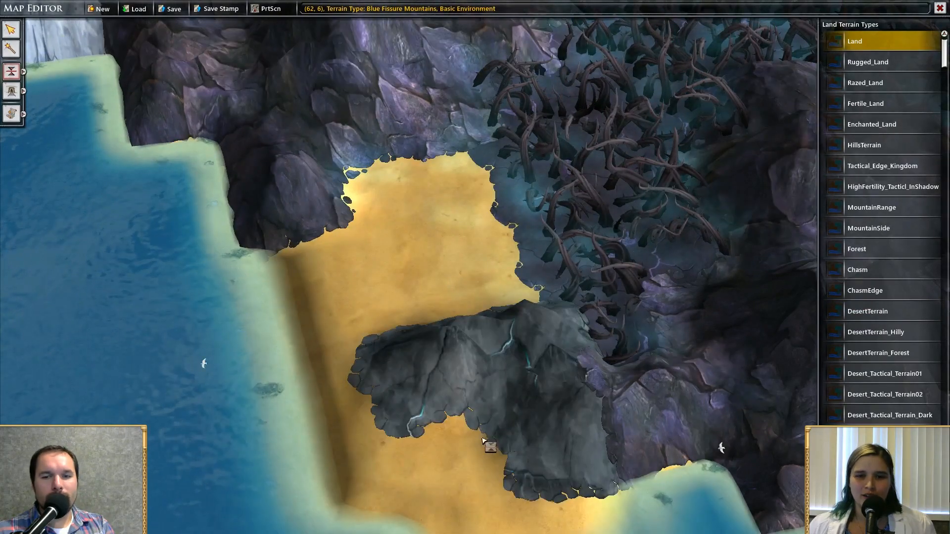
click(582, 432)
click(540, 417)
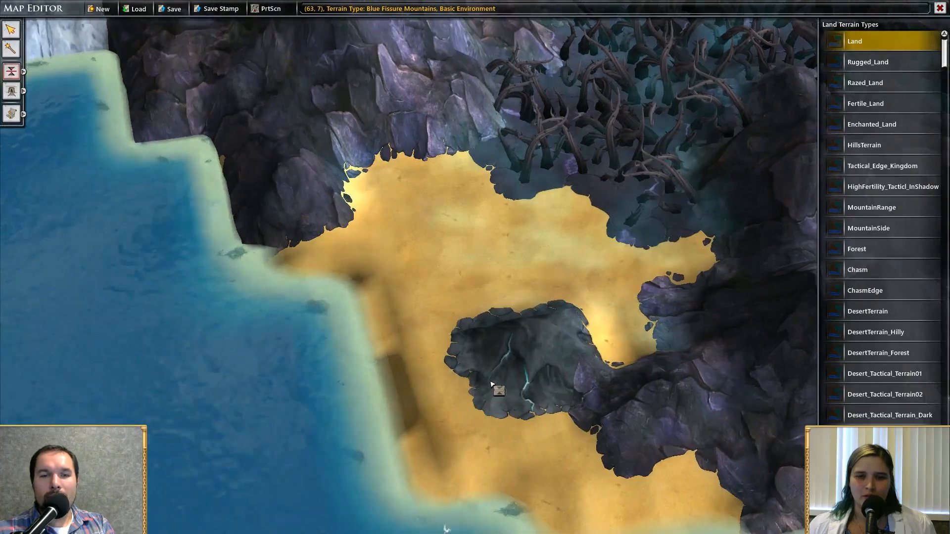
Cover the Blue Fissure mountain and the beach tiles around it with Shadow Mountains terrain
scroll(494, 383, down, 1)
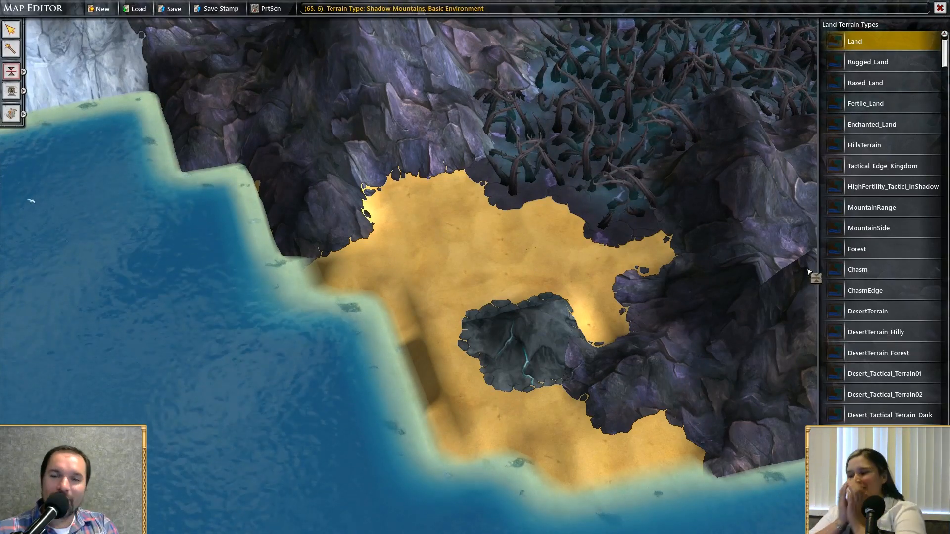
key(Right)
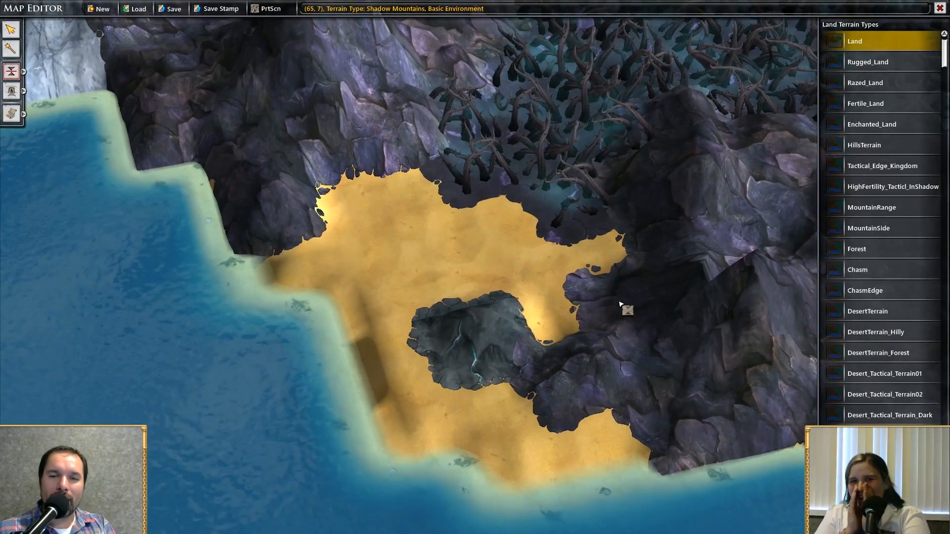
click(559, 300)
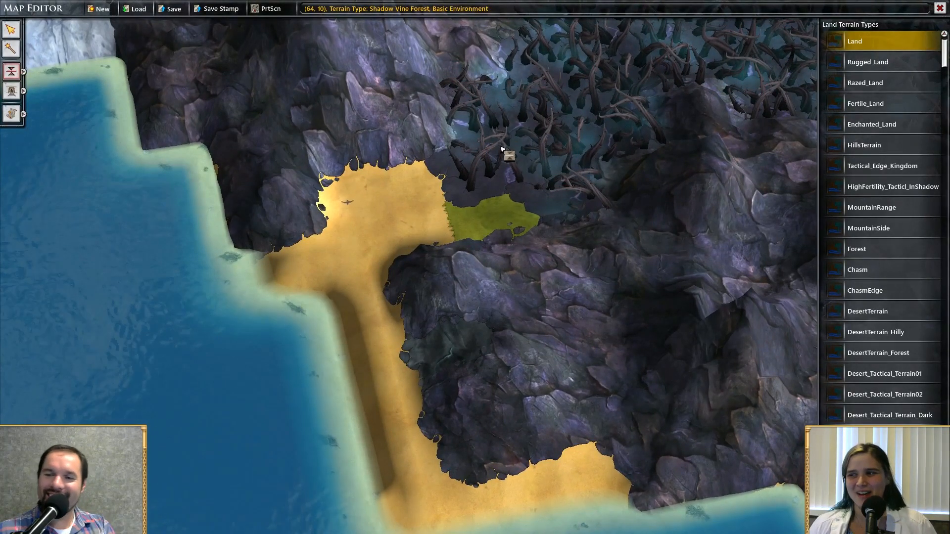
Paint Shadowlands terrain over the grass tile and the inland beach tiles in the gap between the shadow mountains
scroll(898, 331, down, 12)
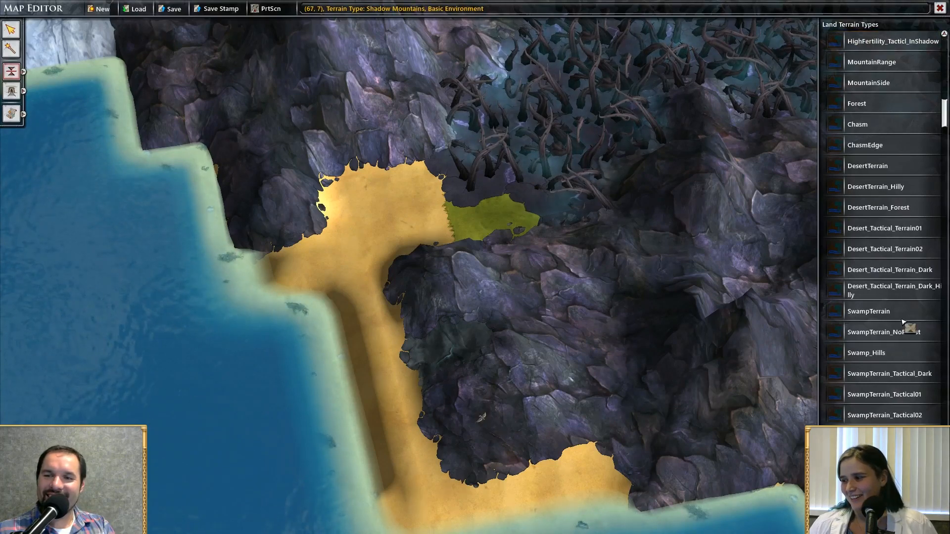
scroll(900, 322, down, 10)
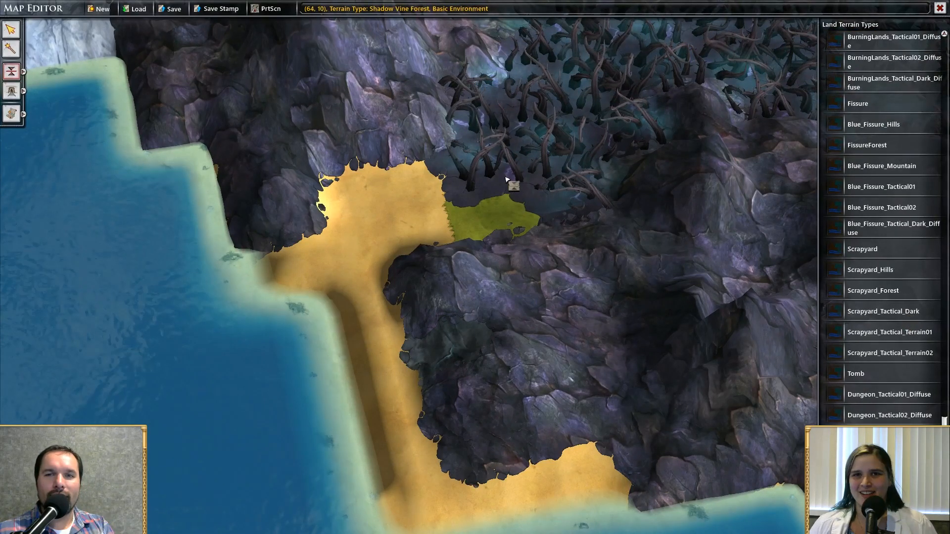
scroll(492, 152, down, 4)
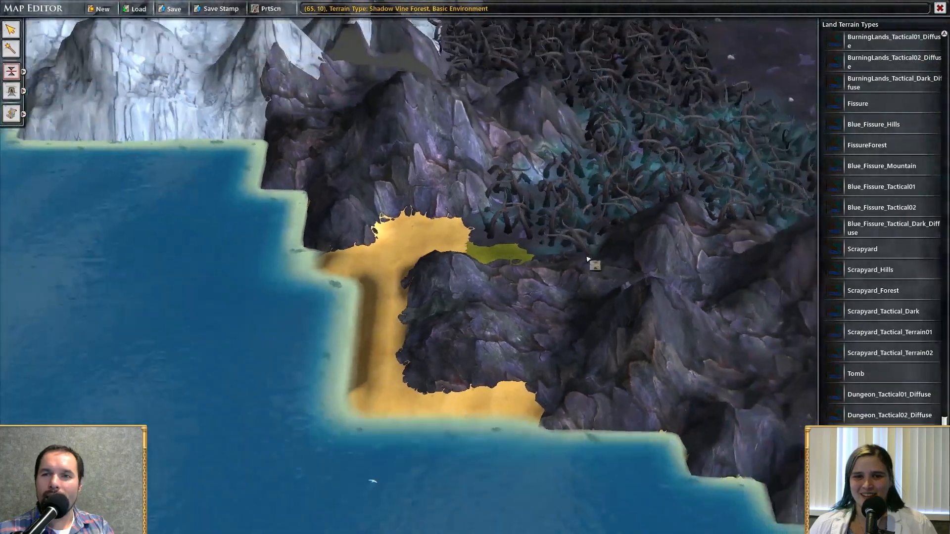
scroll(589, 259, up, 5)
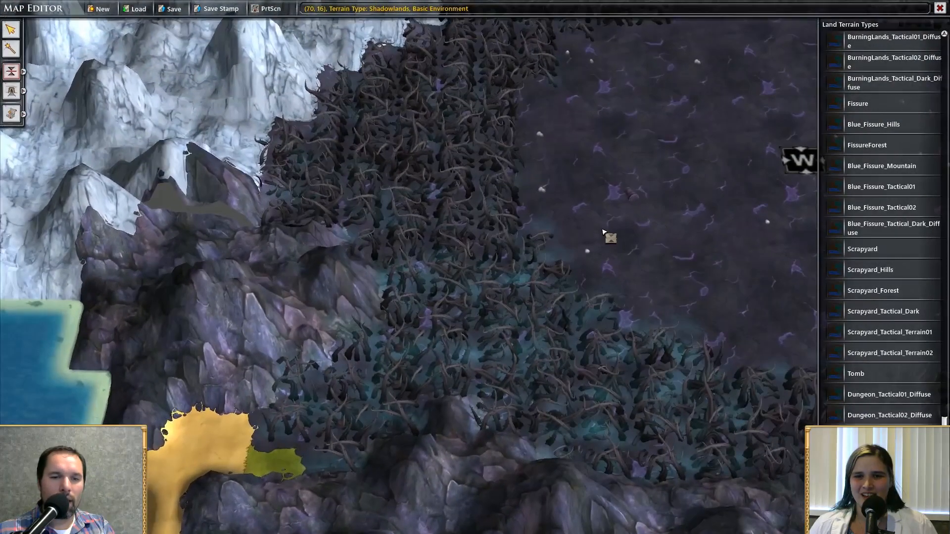
scroll(454, 351, up, 3)
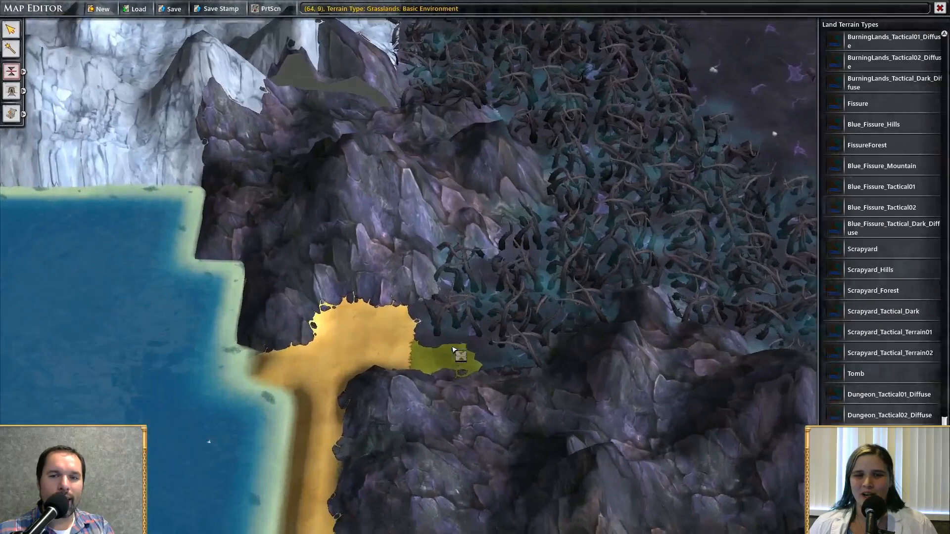
scroll(454, 350, up, 3)
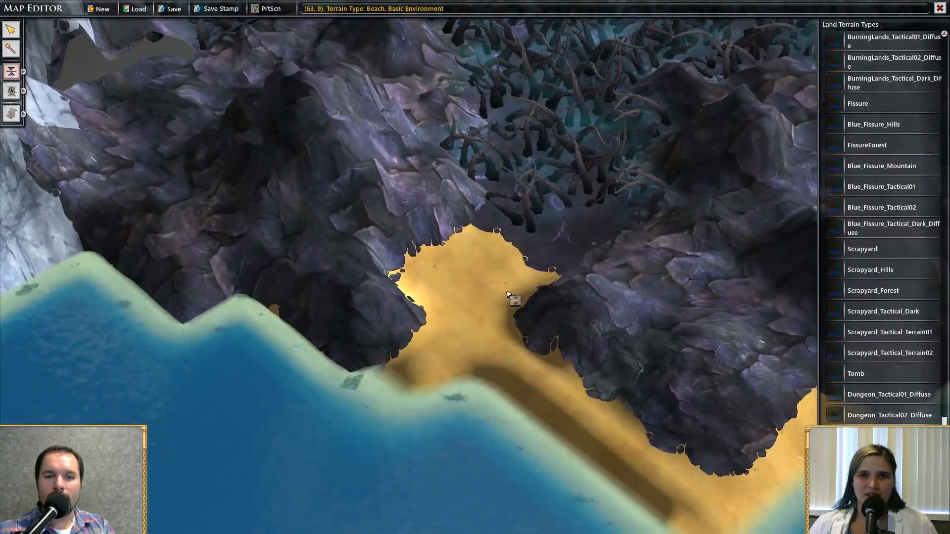
mouse_move(507, 295)
mouse_down()
mouse_move(460, 255)
mouse_move(426, 280)
mouse_move(485, 319)
mouse_move(466, 363)
mouse_move(515, 372)
mouse_up()
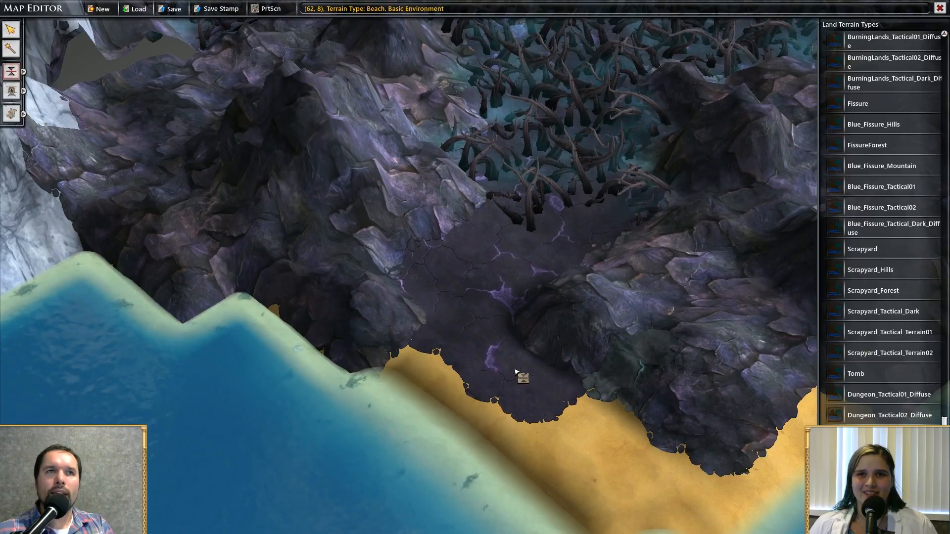
Flood the outer beach tiles around the coastal mountain with ocean, keeping only a small beach below the Shadowlands gap
mouse_move(621, 411)
middle_down()
mouse_move(628, 401)
mouse_move(475, 344)
mouse_move(471, 355)
mouse_move(565, 327)
mouse_move(515, 388)
mouse_move(489, 378)
middle_up()
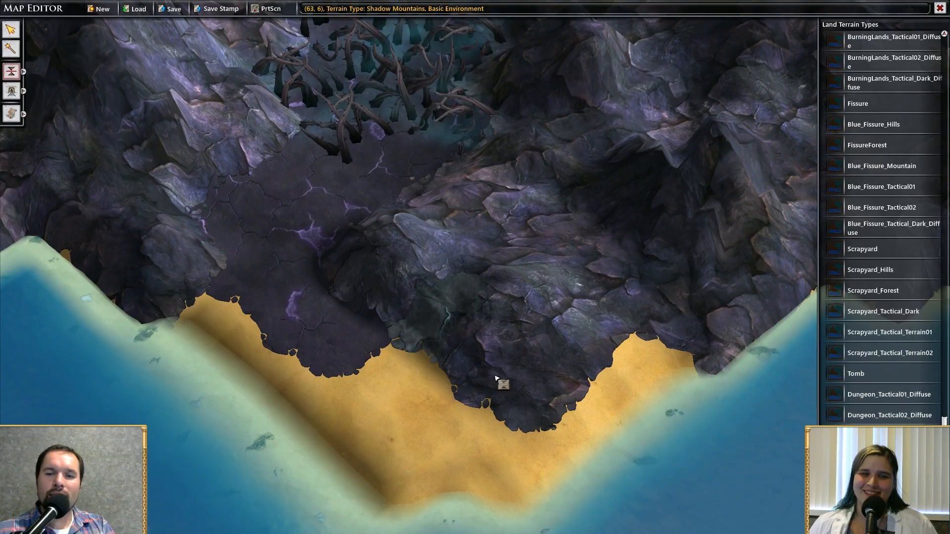
right_click(661, 449)
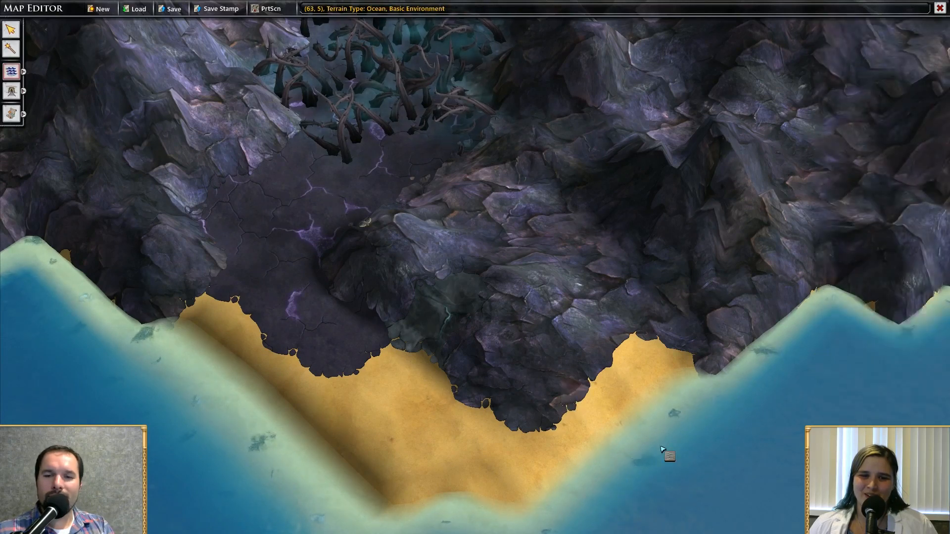
click(636, 419)
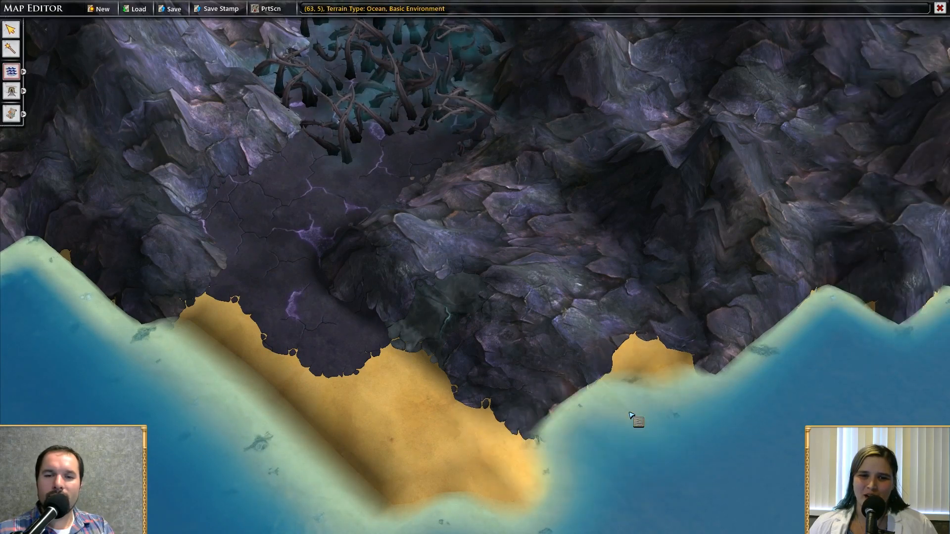
click(643, 385)
click(534, 461)
click(448, 429)
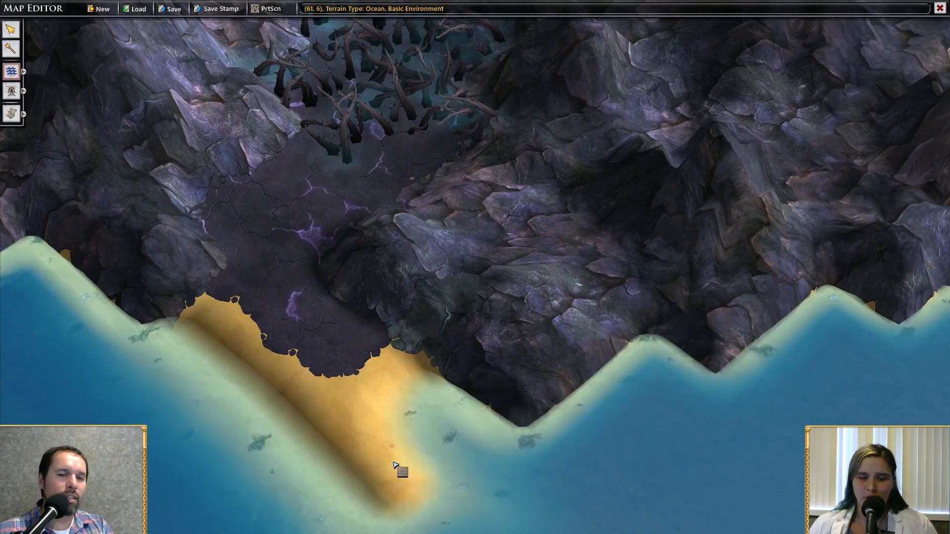
click(393, 462)
click(336, 405)
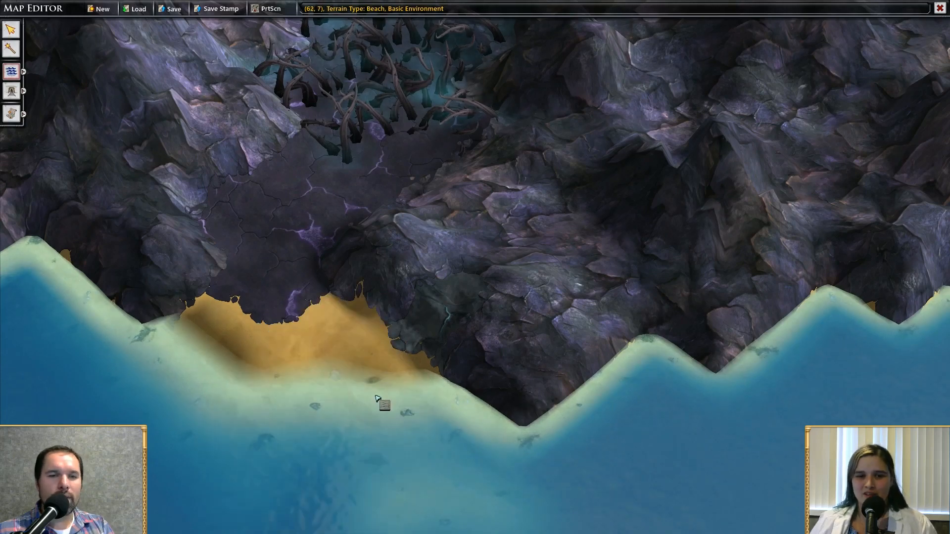
click(389, 372)
Return to land painting and extend the shadow mountains and shoreline beside the small beach below the Shadowlands gap
key(Up)
key(Left)
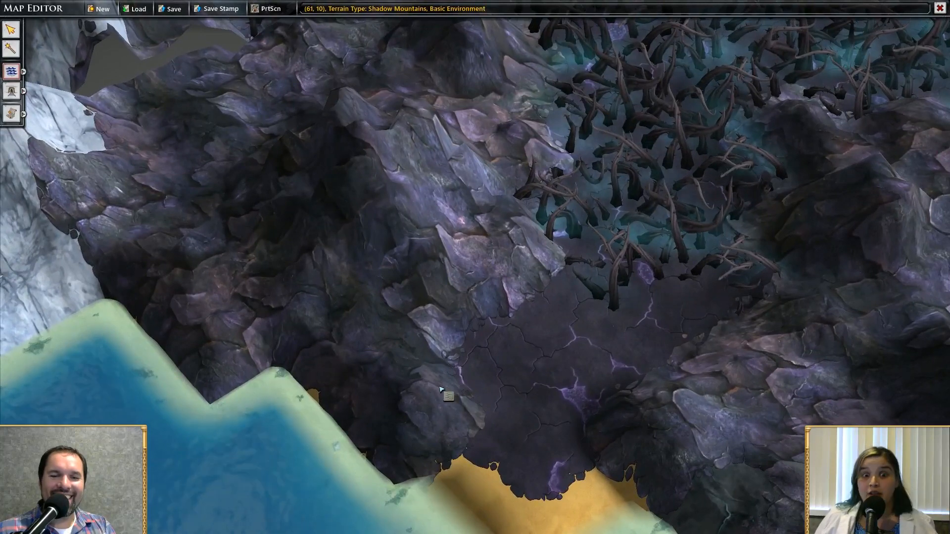
key(Down)
key(Right)
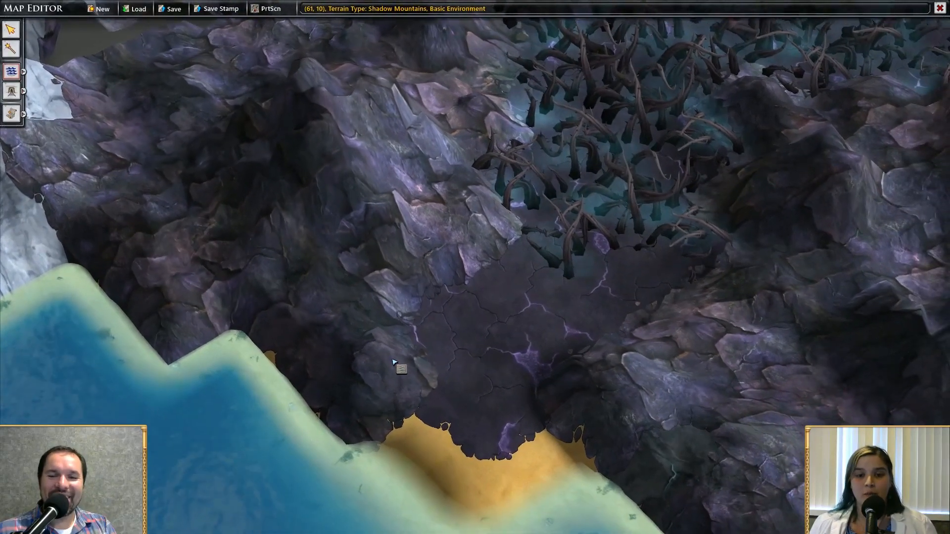
key(Down)
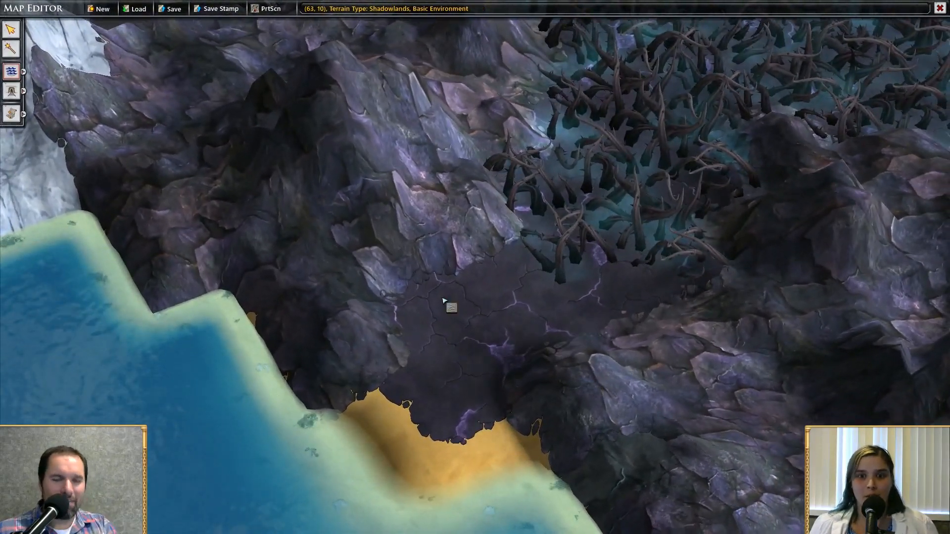
key(l)
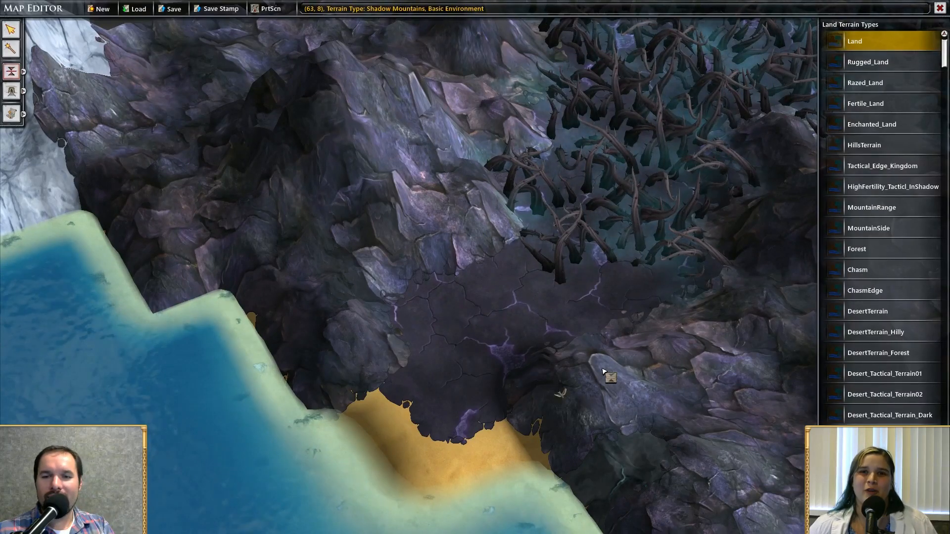
click(666, 365)
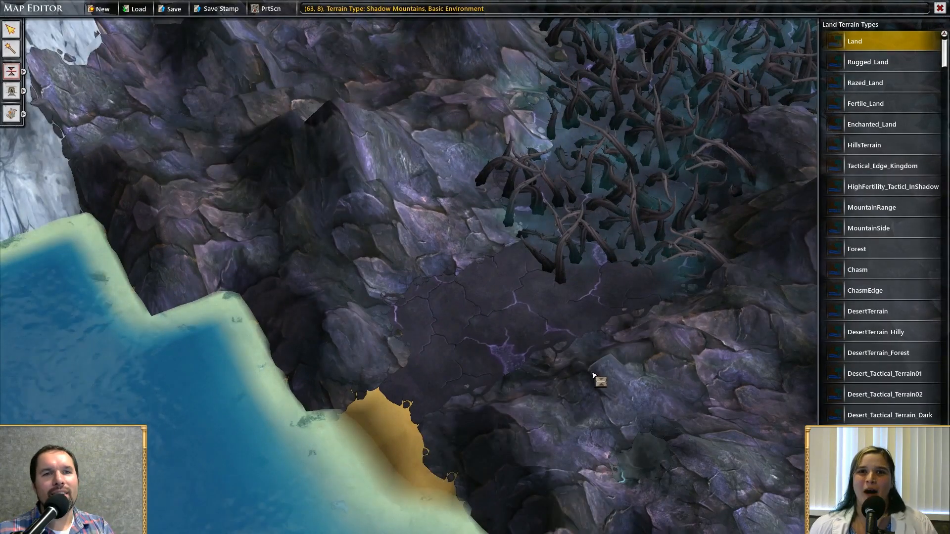
click(552, 388)
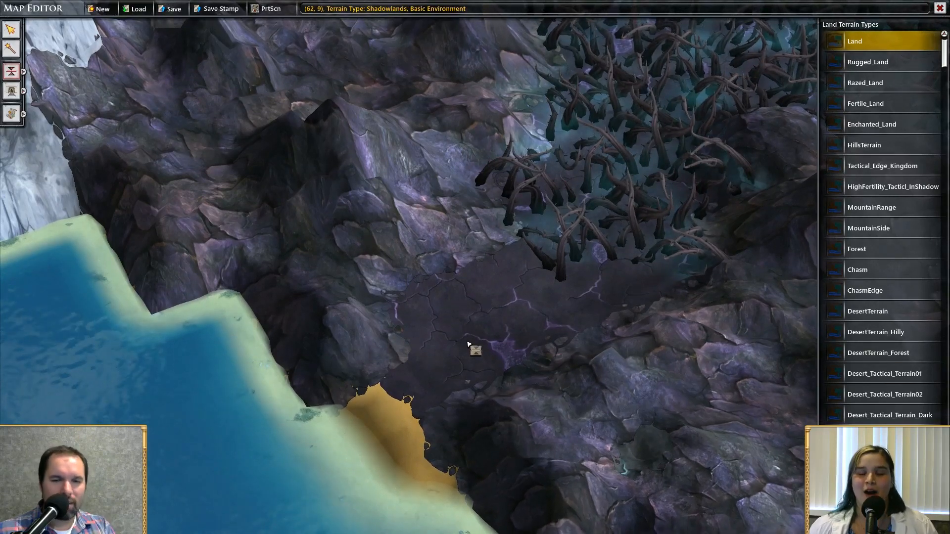
click(625, 375)
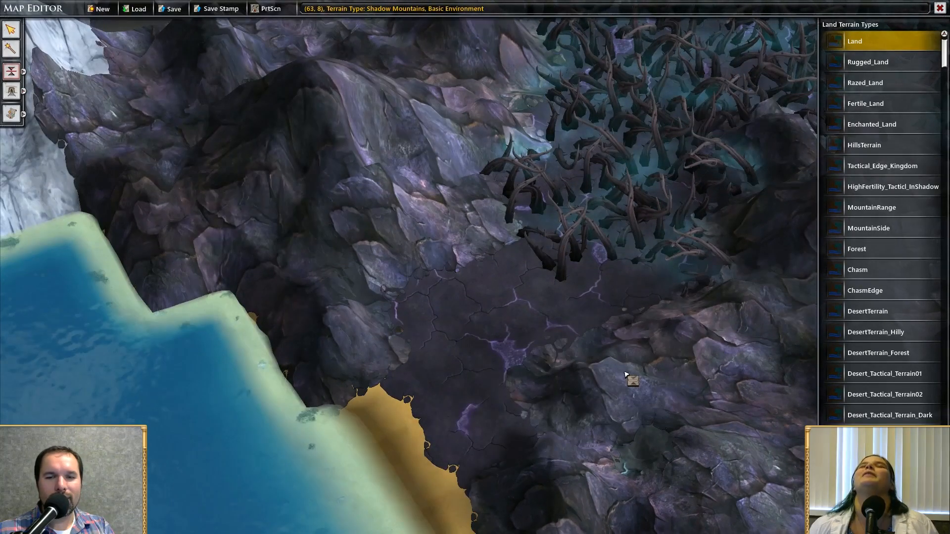
Look through the land terrain types for one that suits the small beach below the Shadowlands gap
click(624, 374)
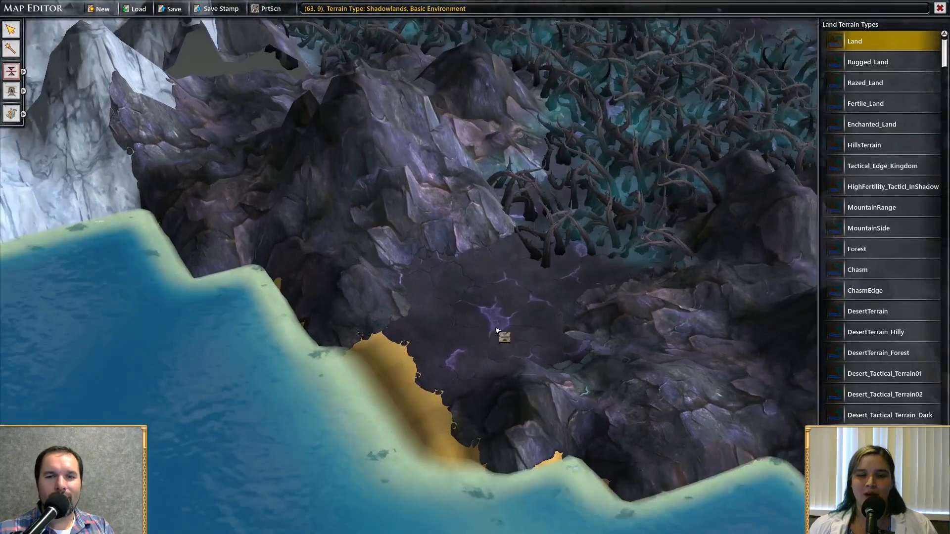
scroll(494, 379, up, 3)
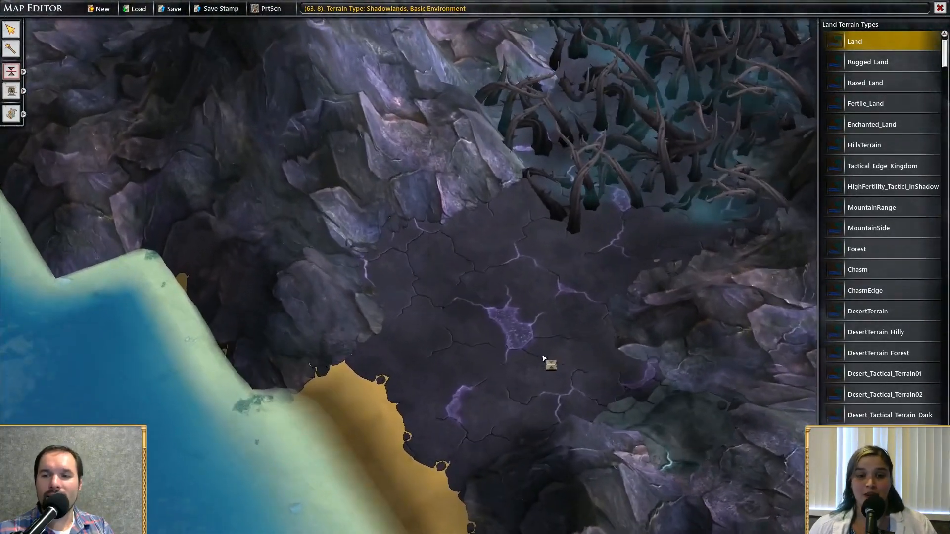
scroll(522, 341, down, 3)
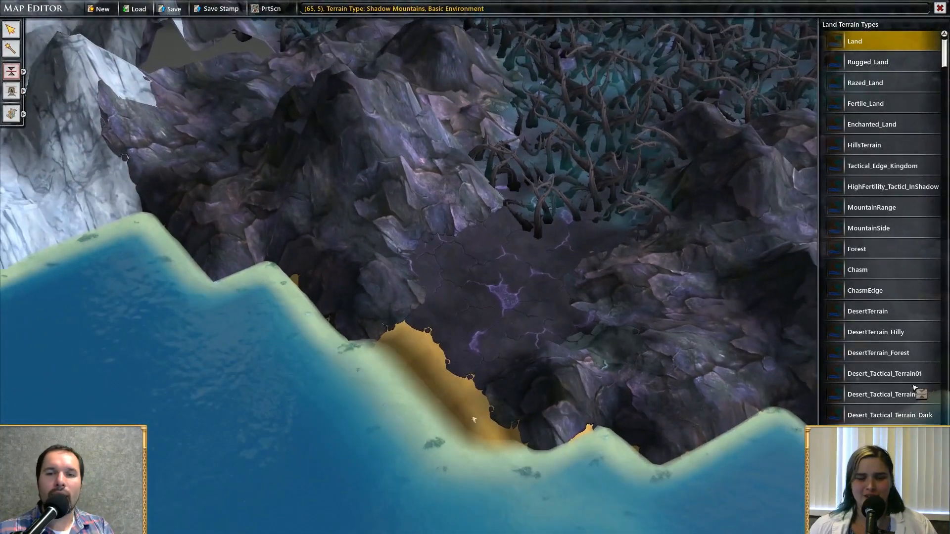
scroll(883, 382, down, 5)
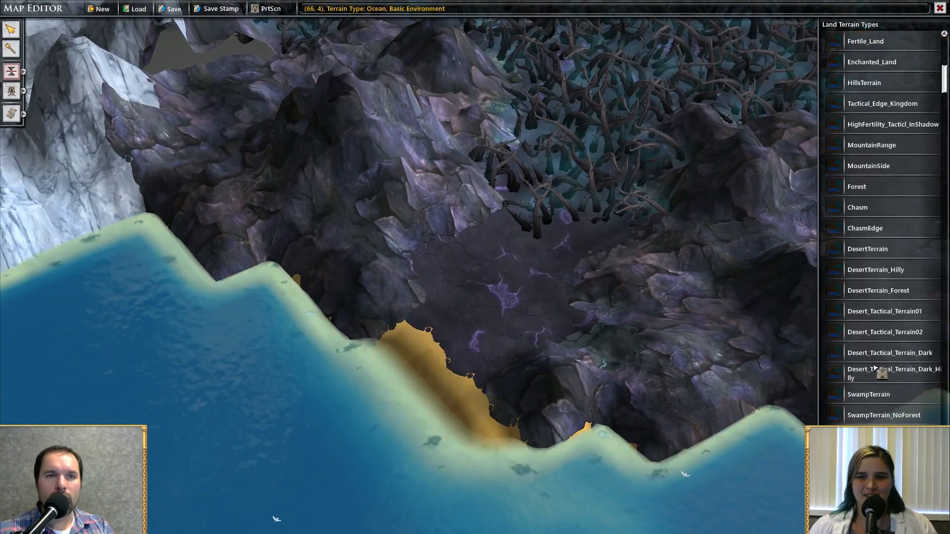
scroll(881, 372, up, 4)
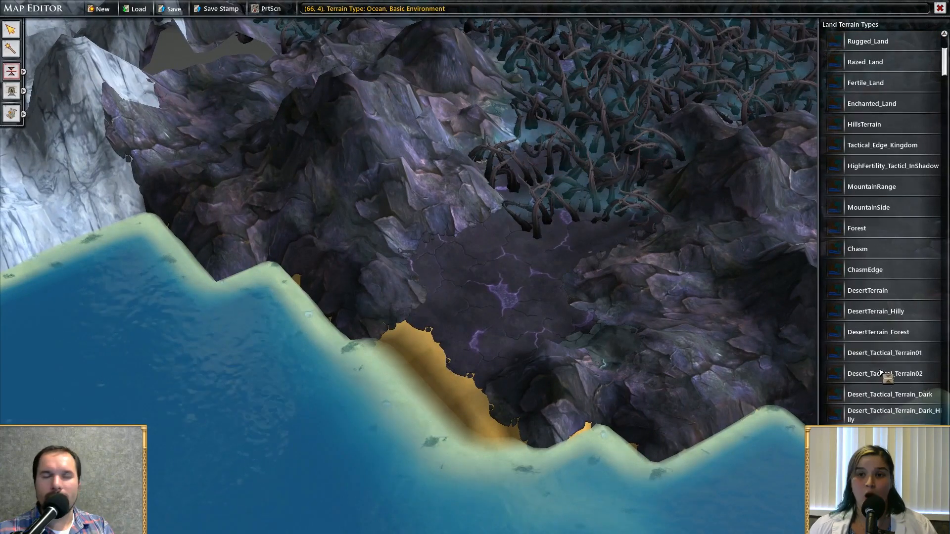
scroll(881, 376, down, 3)
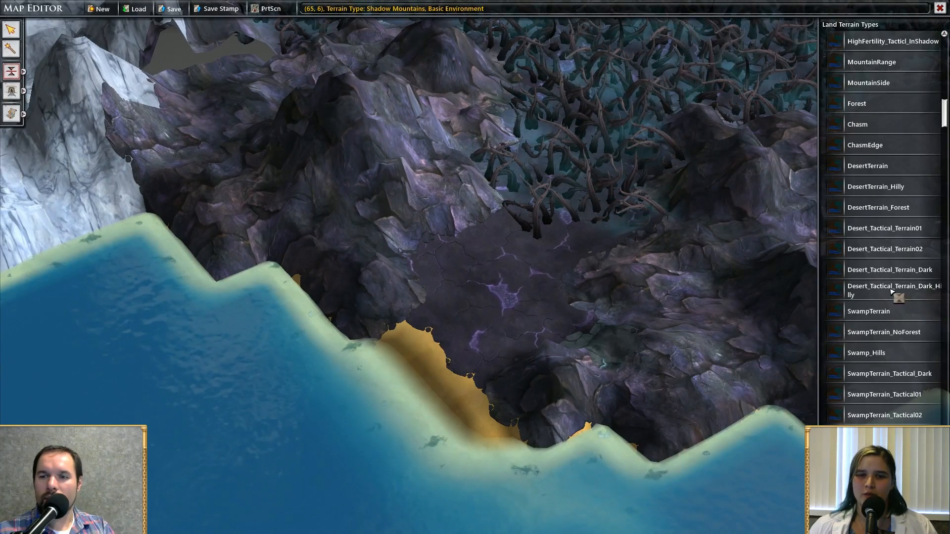
scroll(890, 309, down, 10)
scroll(881, 305, down, 5)
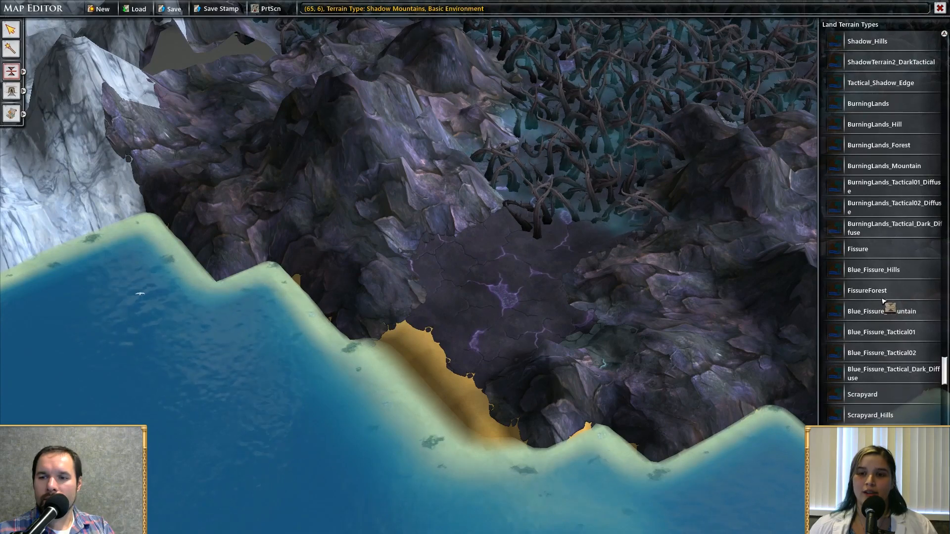
scroll(888, 385, down, 3)
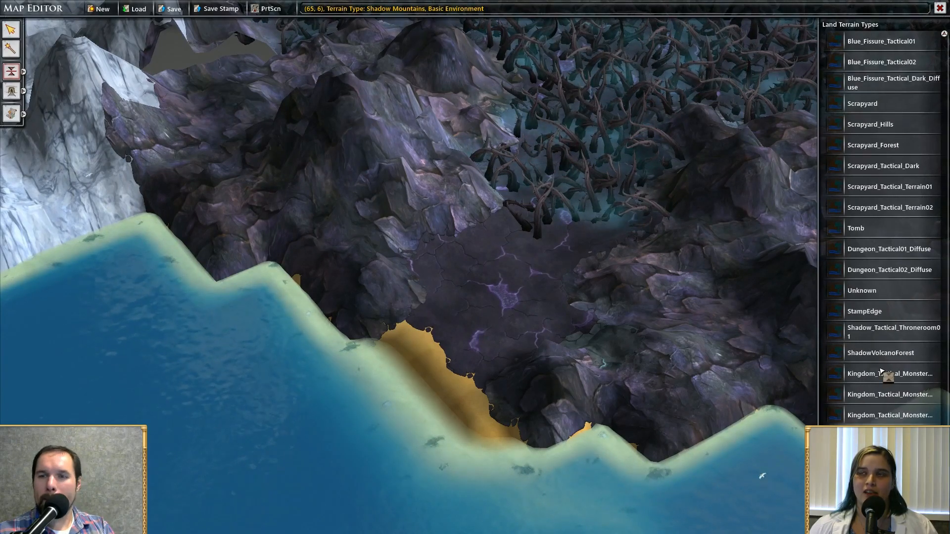
Switch to beach painting and cover the small sandy beach below the Shadowlands gap with Shadow_Beach
key(b)
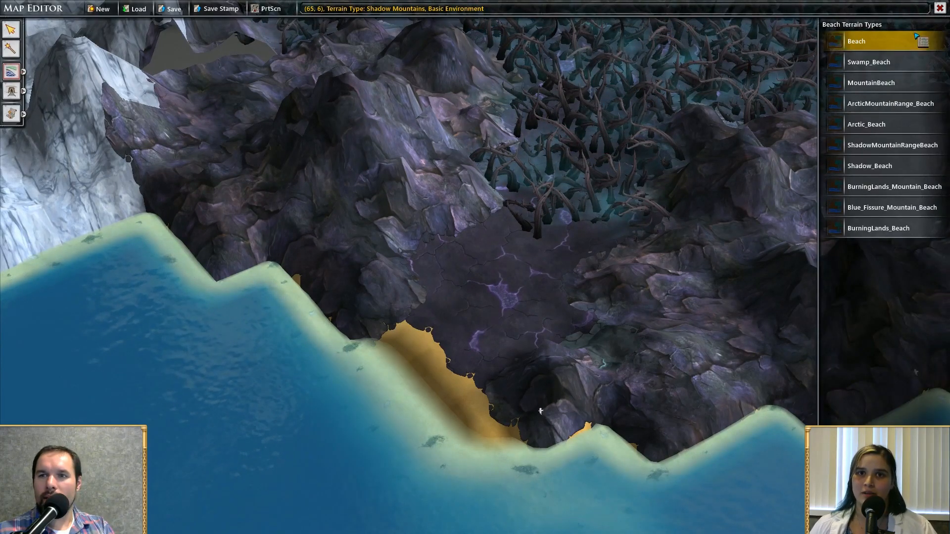
click(874, 63)
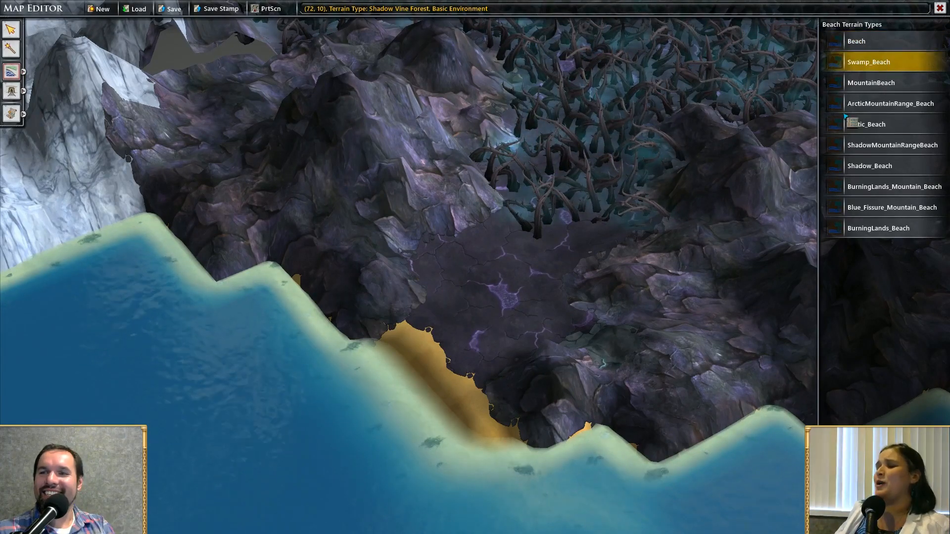
click(883, 75)
click(881, 64)
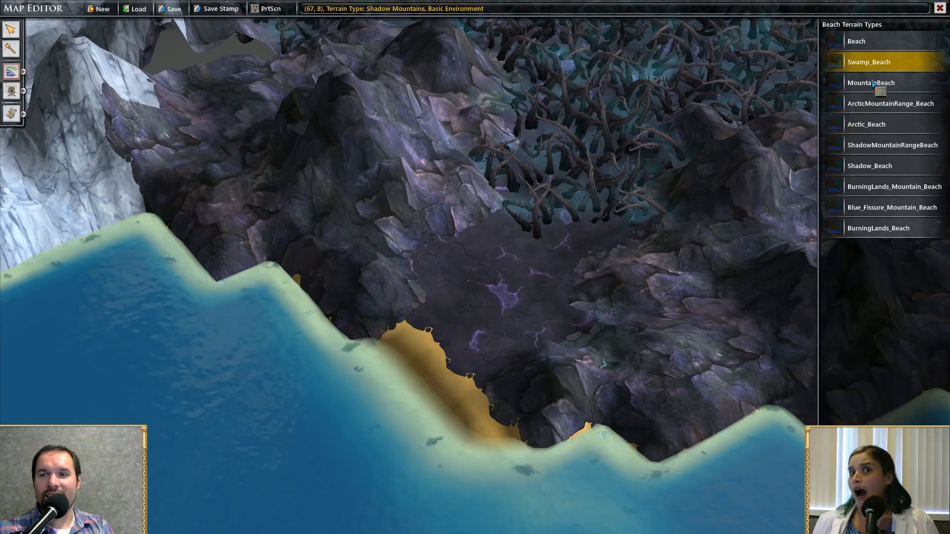
click(894, 123)
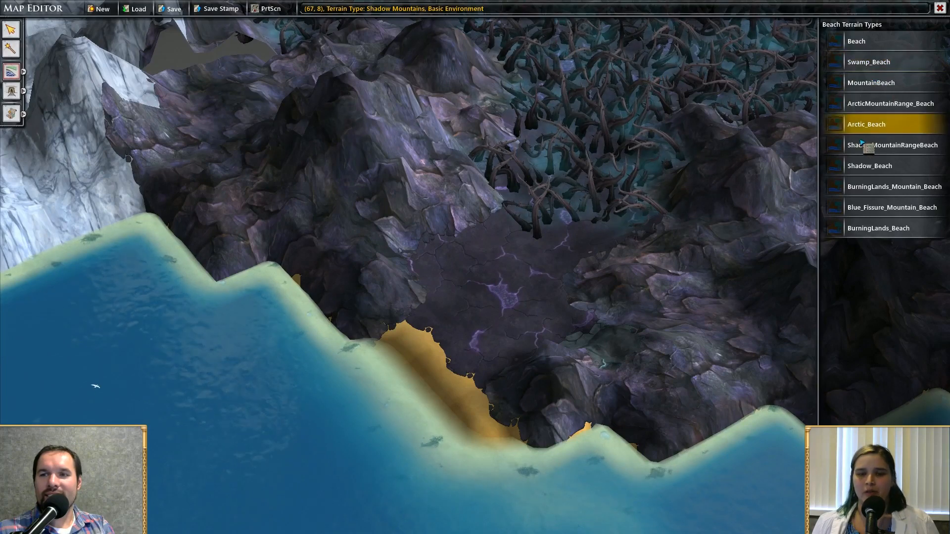
click(867, 99)
click(871, 84)
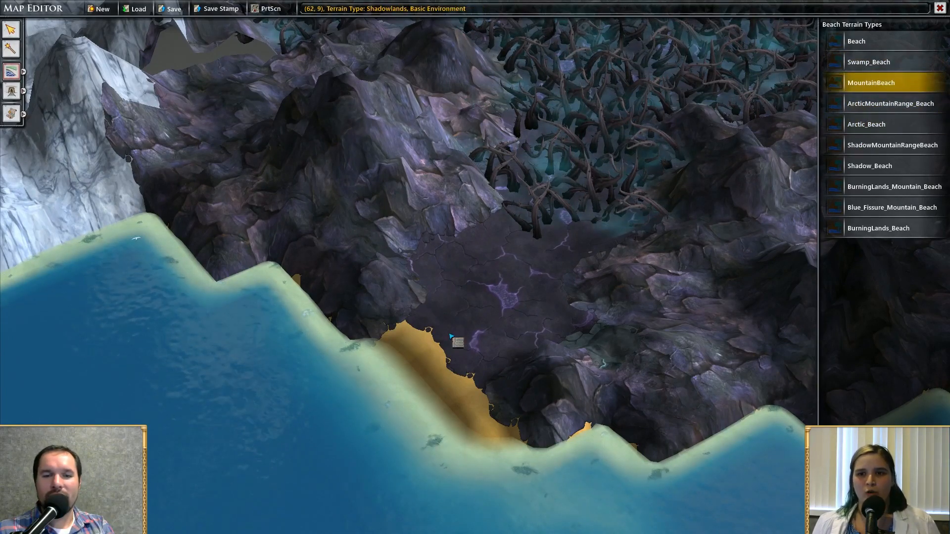
mouse_move(414, 339)
mouse_down()
mouse_move(475, 400)
mouse_move(417, 331)
mouse_move(469, 415)
mouse_move(496, 377)
mouse_up()
click(885, 167)
Fill the jagged shoreline notches on both sides of the shadow beach with ShadowMountainRangeBeach
scroll(529, 343, down, 2)
scroll(523, 342, up, 3)
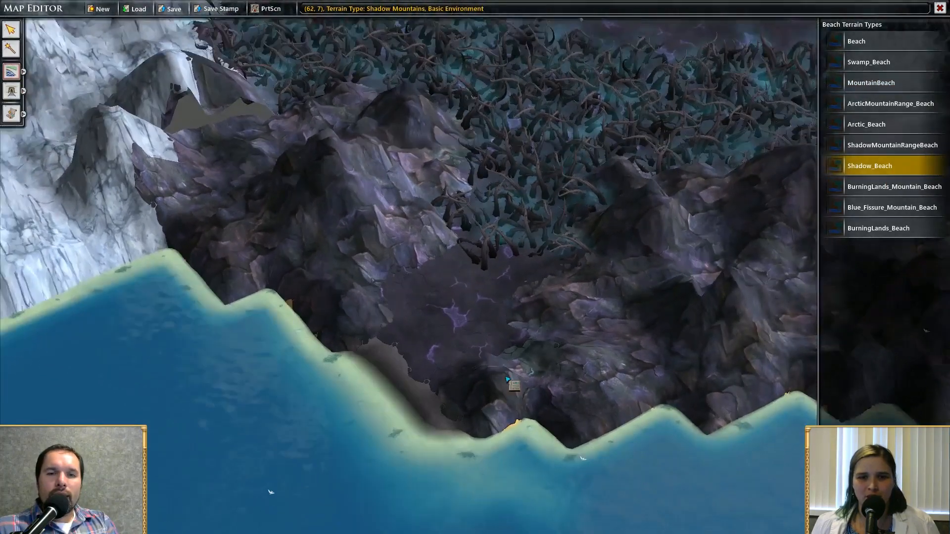
scroll(436, 377, down, 3)
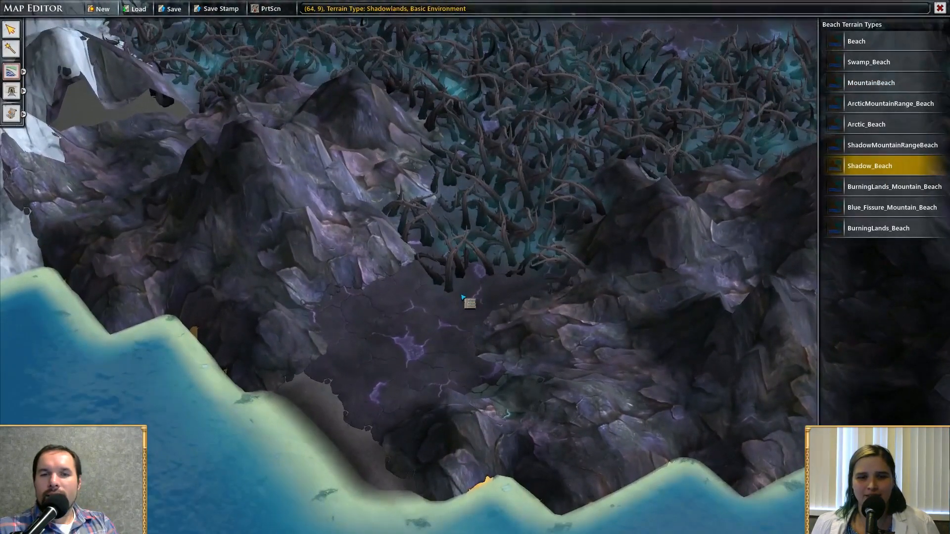
scroll(440, 319, up, 4)
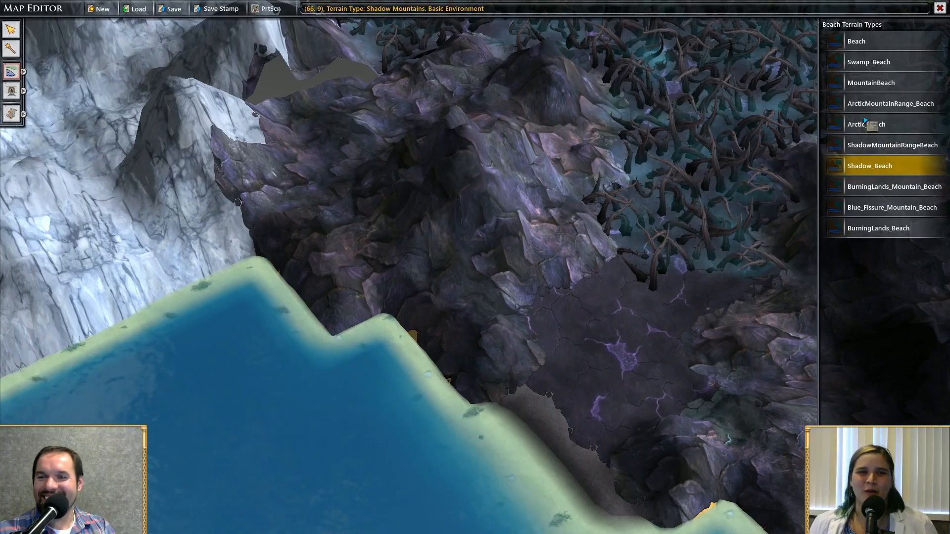
click(877, 146)
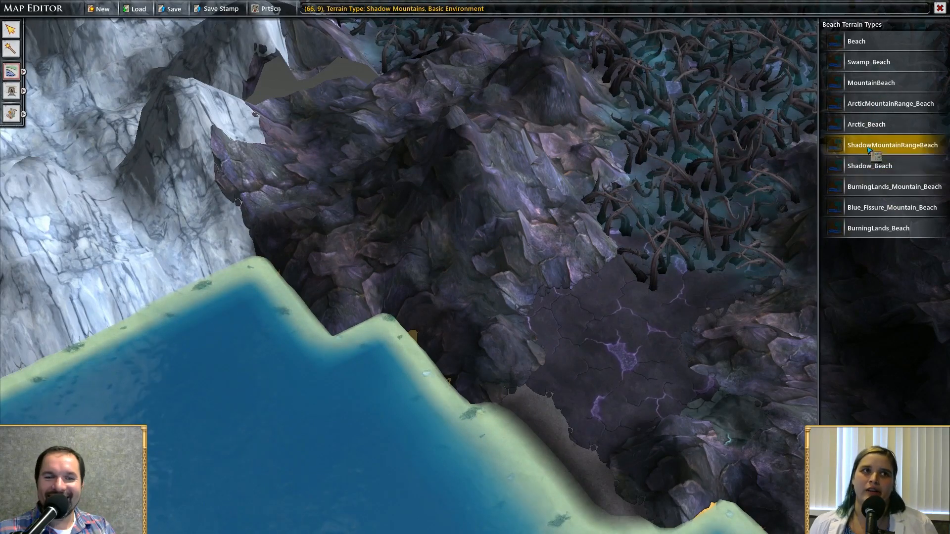
click(396, 328)
mouse_move(366, 328)
right_down()
mouse_move(295, 275)
mouse_move(186, 247)
right_up()
click(549, 407)
click(661, 403)
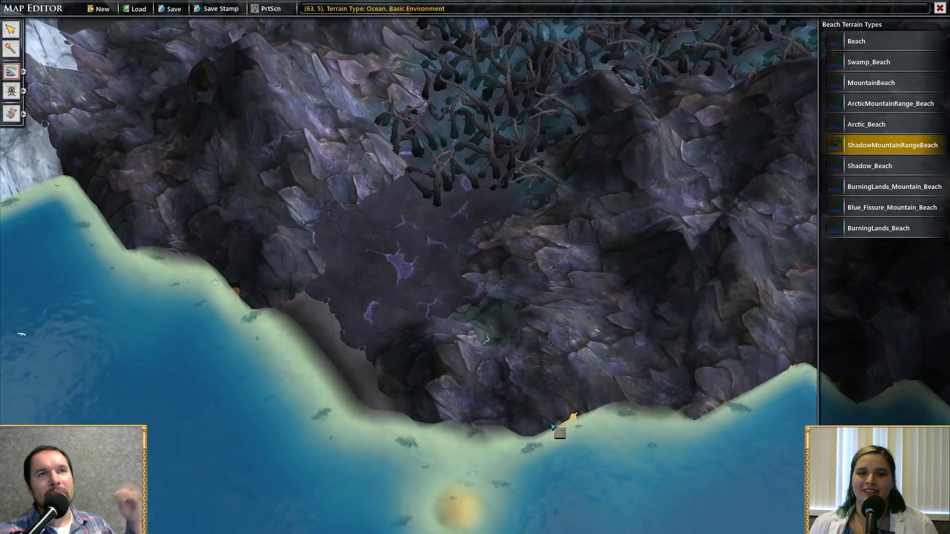
right_drag(552, 424, 523, 391)
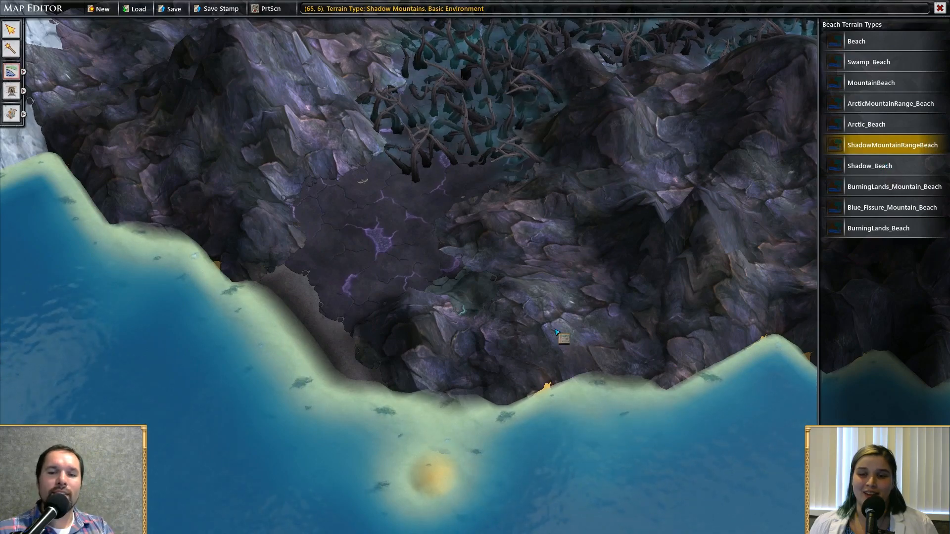
click(564, 410)
Replace the stray sand islet off the shadow mountain coast with ocean
scroll(616, 305, down, 5)
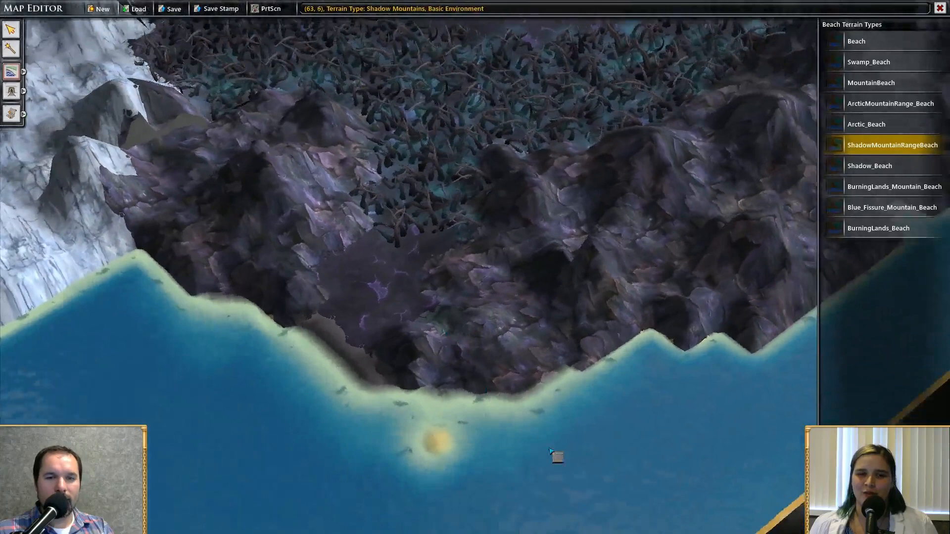
scroll(553, 452, up, 5)
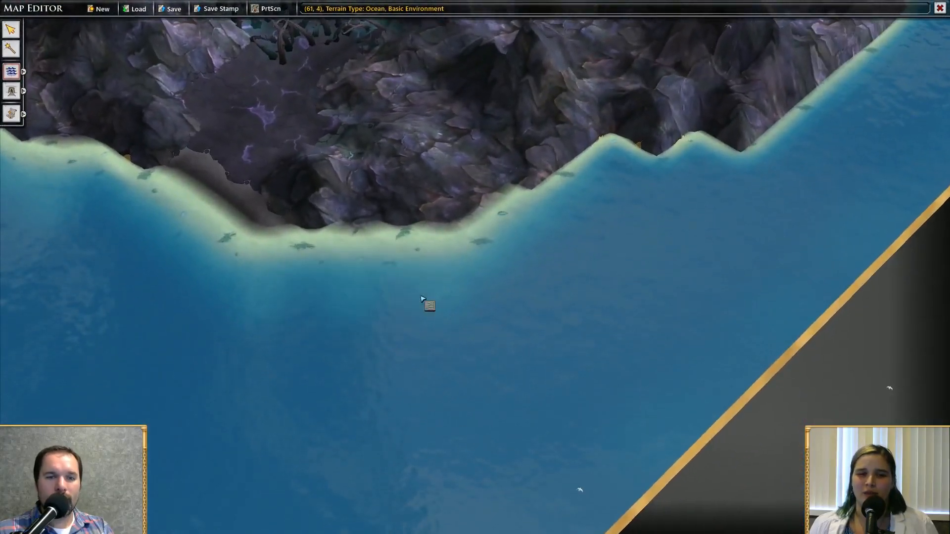
scroll(421, 300, up, 3)
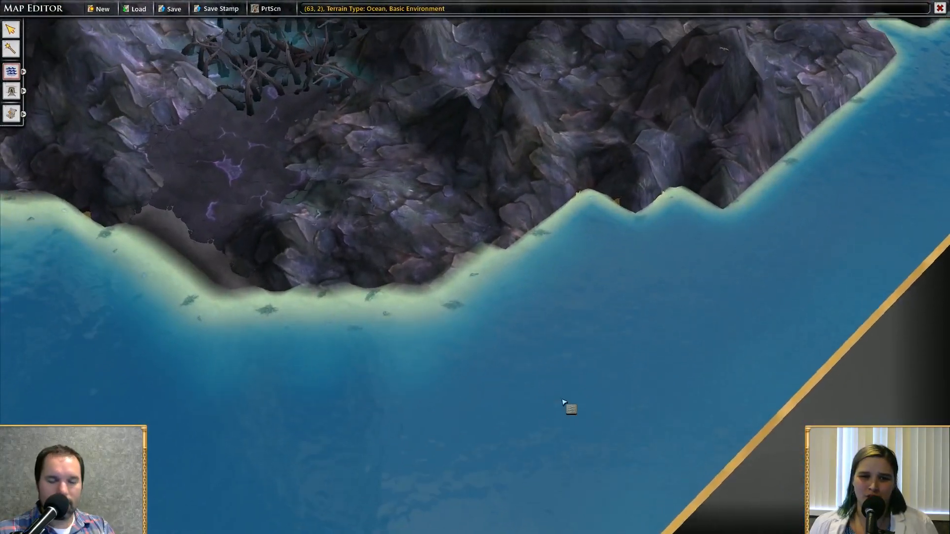
Return to beach painting and fill the two remaining notches farther along the shadow mountain coast with ShadowMountainRangeBeach
mouse_move(944, 217)
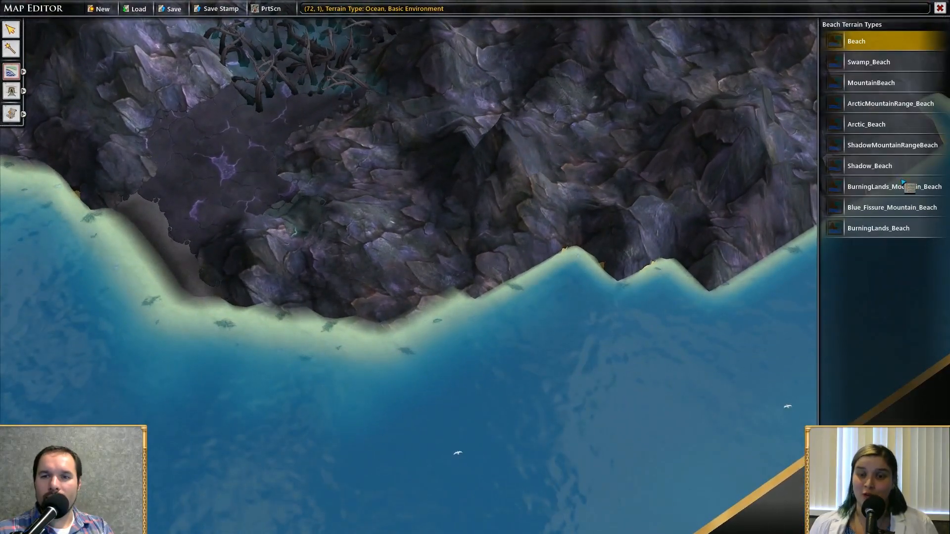
click(908, 145)
click(666, 274)
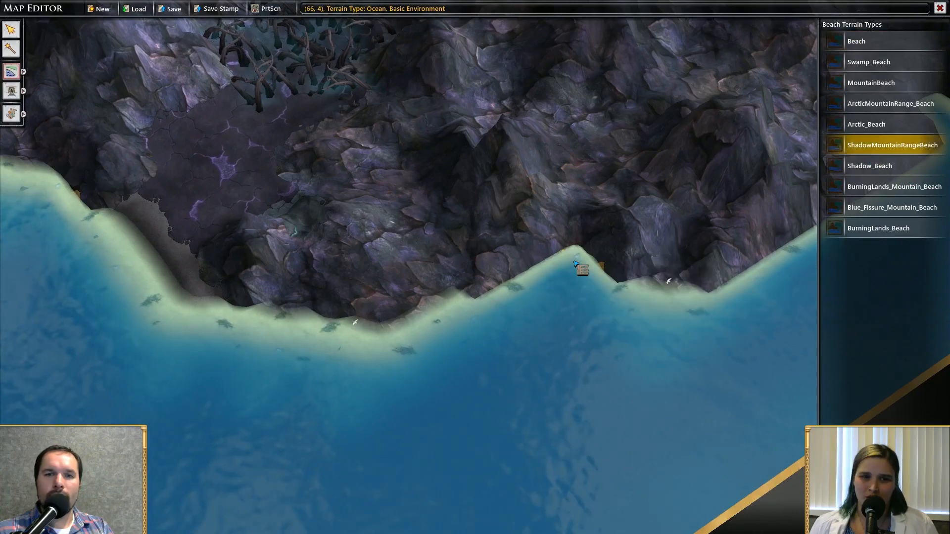
click(572, 264)
Paint BurningLands_Mountain_Beach along the jagged ocean edge of the burning mountains beside the sandy bay
mouse_move(598, 128)
middle_down()
mouse_move(607, 309)
mouse_move(522, 323)
mouse_move(399, 318)
mouse_move(364, 304)
mouse_move(298, 196)
mouse_move(440, 287)
mouse_move(441, 166)
mouse_move(468, 267)
mouse_move(317, 308)
middle_up()
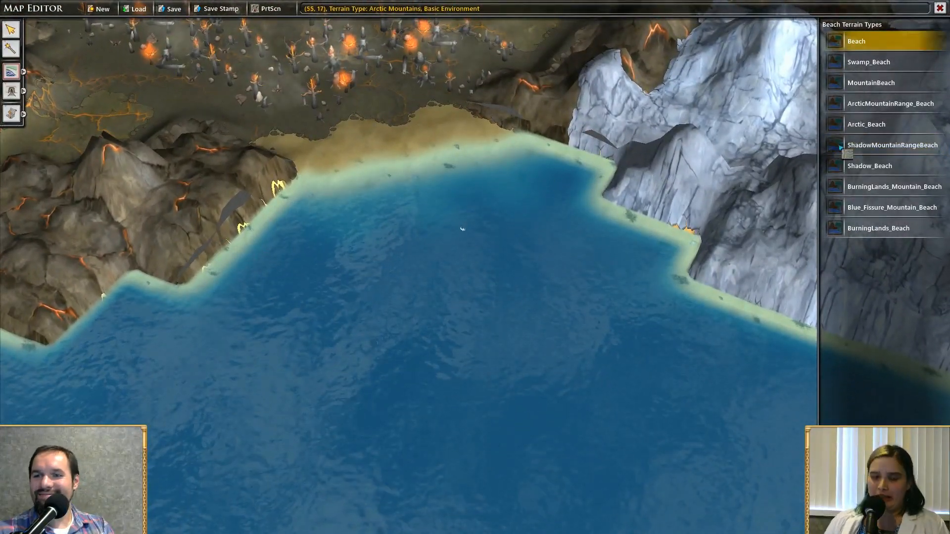
click(890, 188)
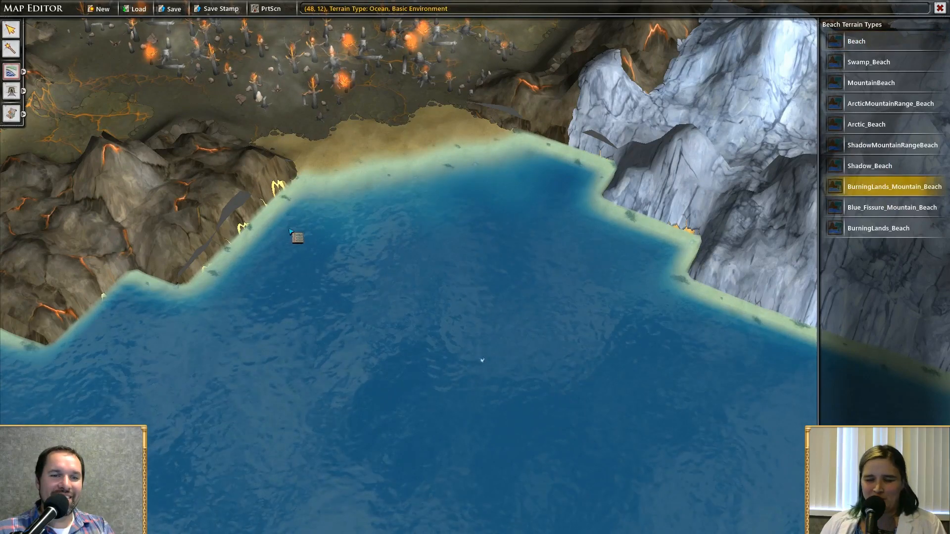
click(286, 202)
click(256, 237)
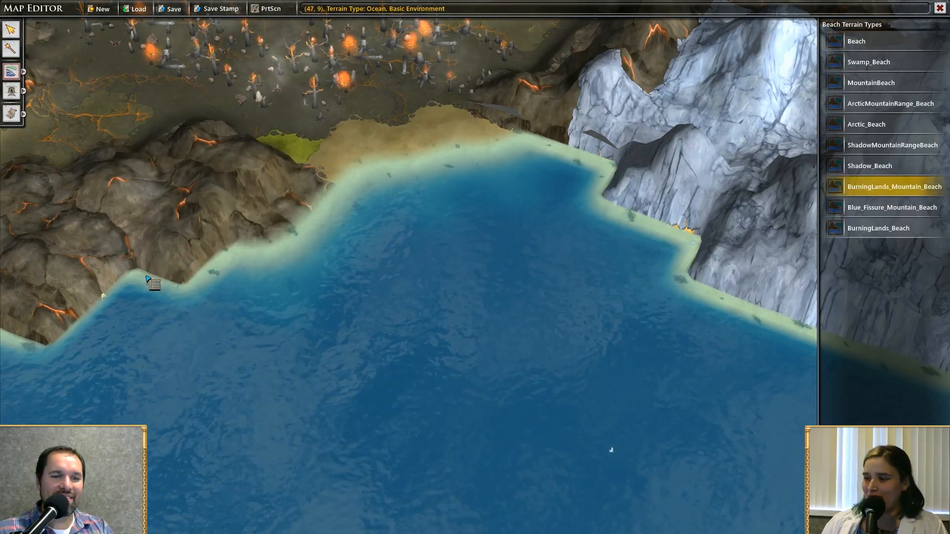
click(114, 326)
key(Left)
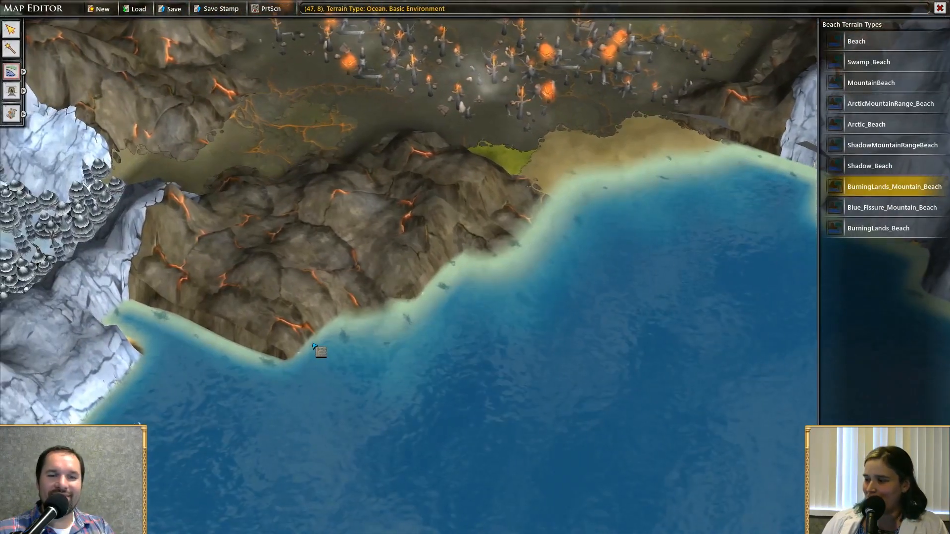
click(258, 360)
Switch to land painting and look through the terrain types for one to fit the grass tile and burning beach
key(Right)
scroll(222, 225, up, 3)
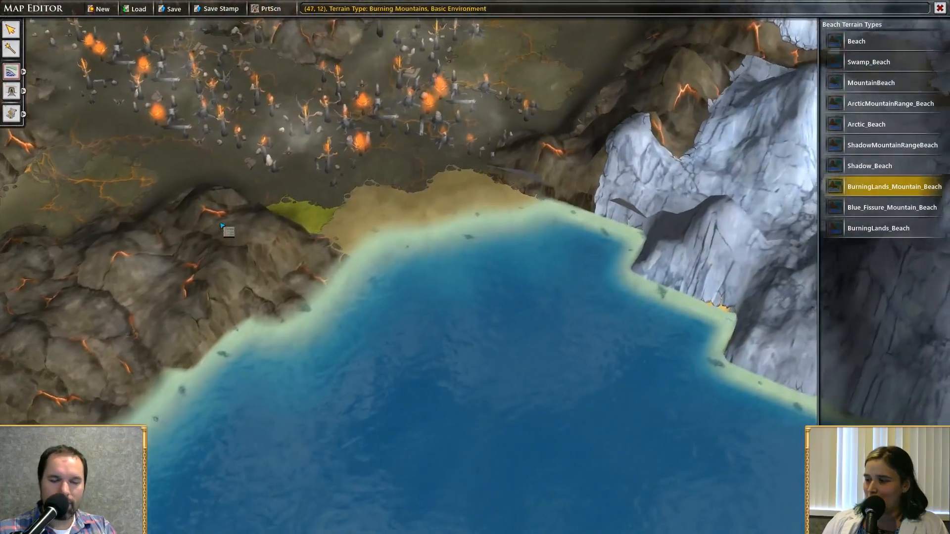
key(Left)
key(l)
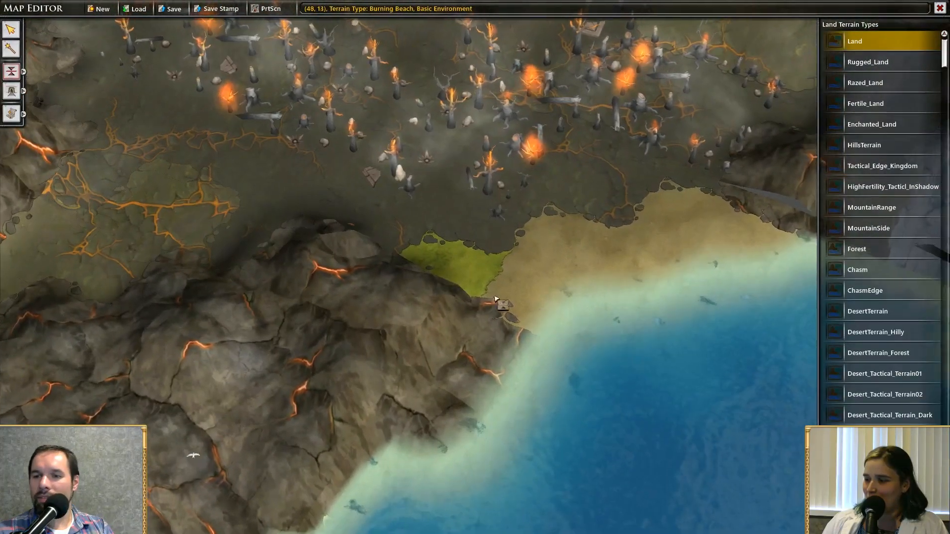
key(Right)
scroll(899, 363, down, 10)
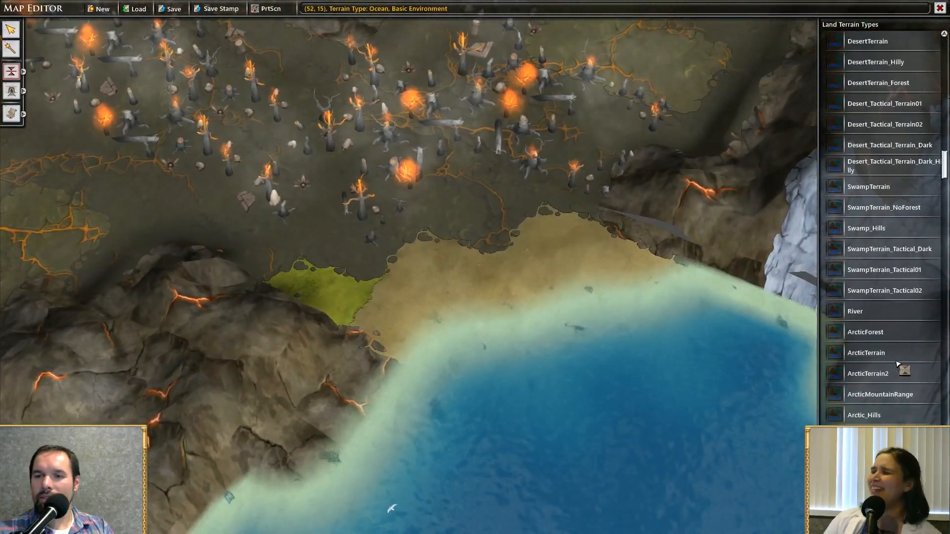
scroll(899, 360, down, 8)
scroll(897, 357, up, 4)
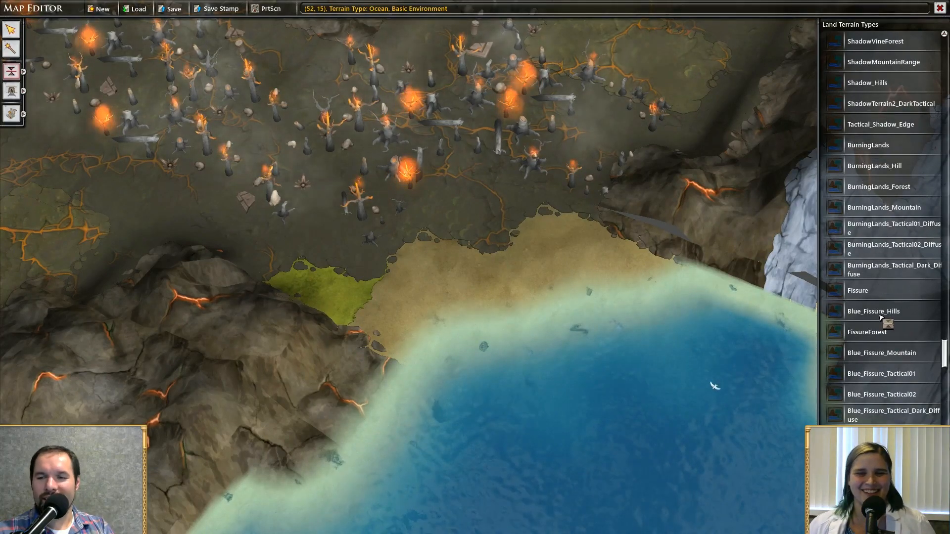
scroll(883, 368, down, 5)
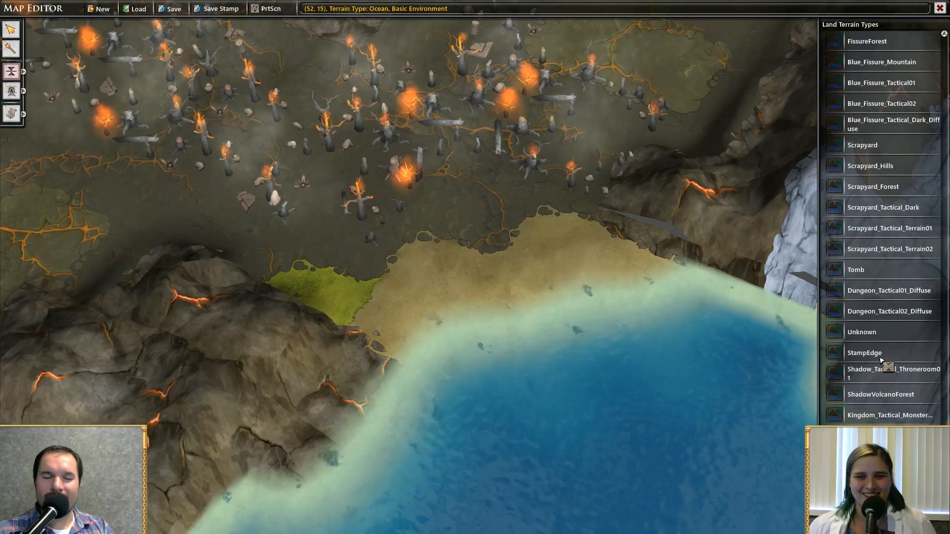
scroll(876, 352, up, 8)
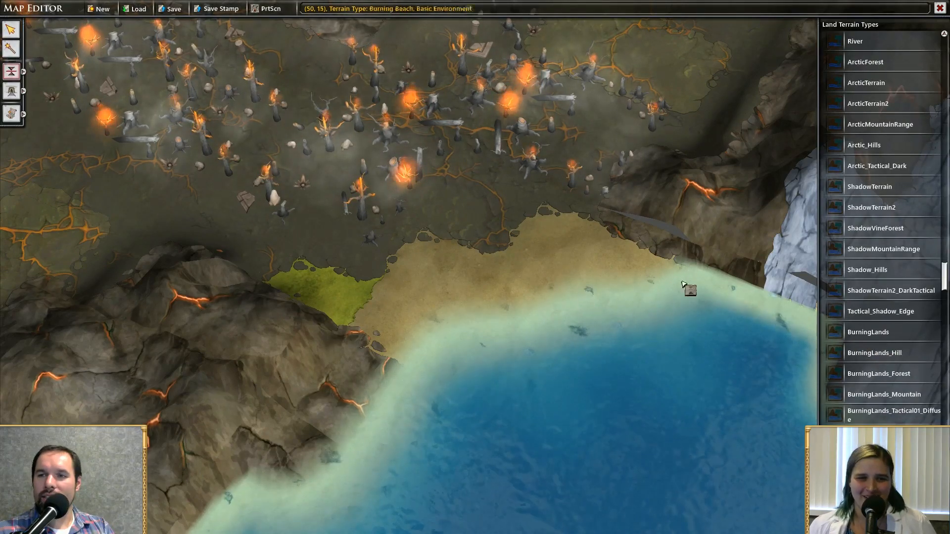
Replace the grass tile between the burning mountains and the sandy bay using the Land terrain type
key(b)
middle_drag(517, 223, 541, 295)
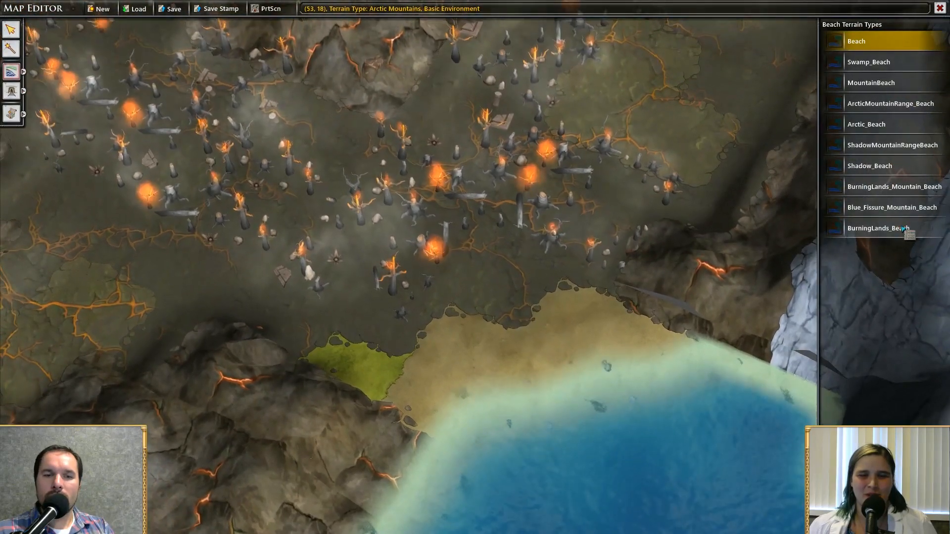
click(940, 229)
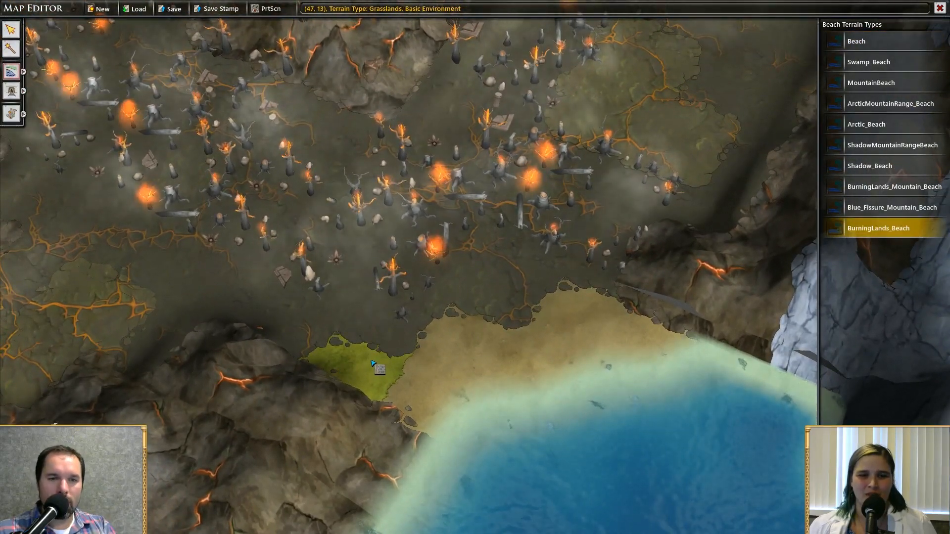
key(l)
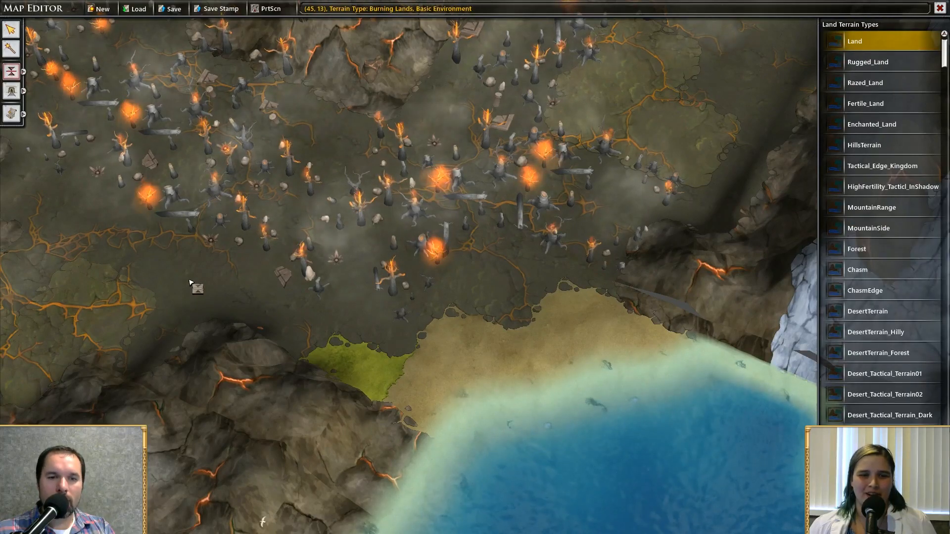
click(475, 378)
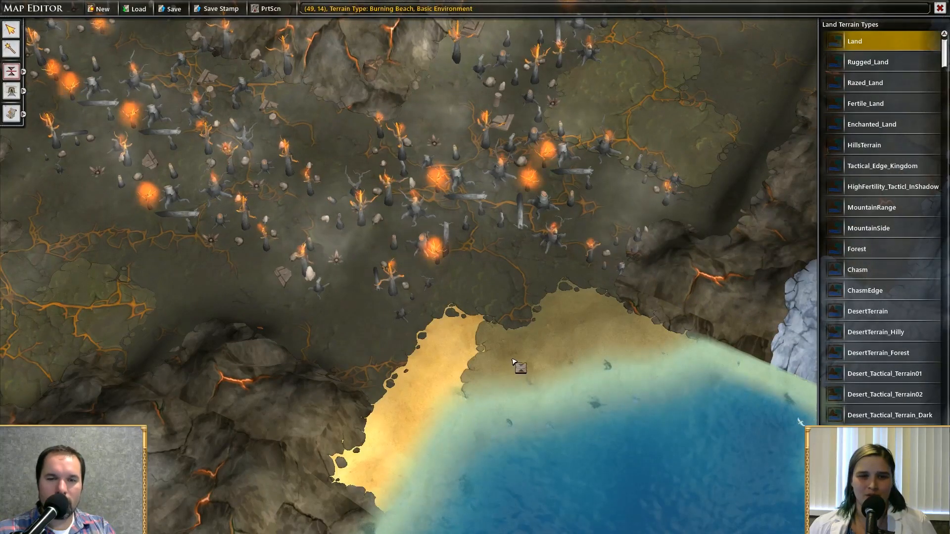
Repaint the bright plain sand along the bay's edge with BurningLands_Beach
key(b)
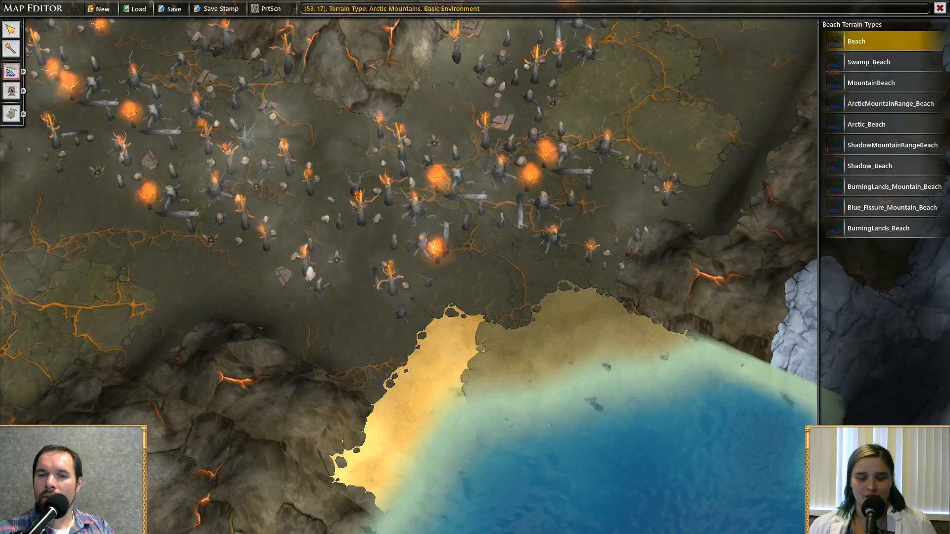
click(906, 233)
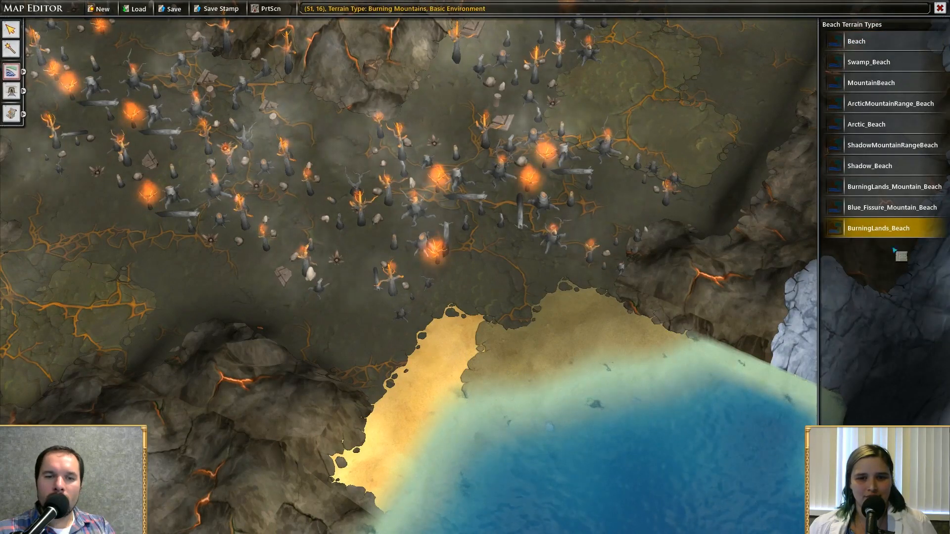
click(407, 413)
click(379, 452)
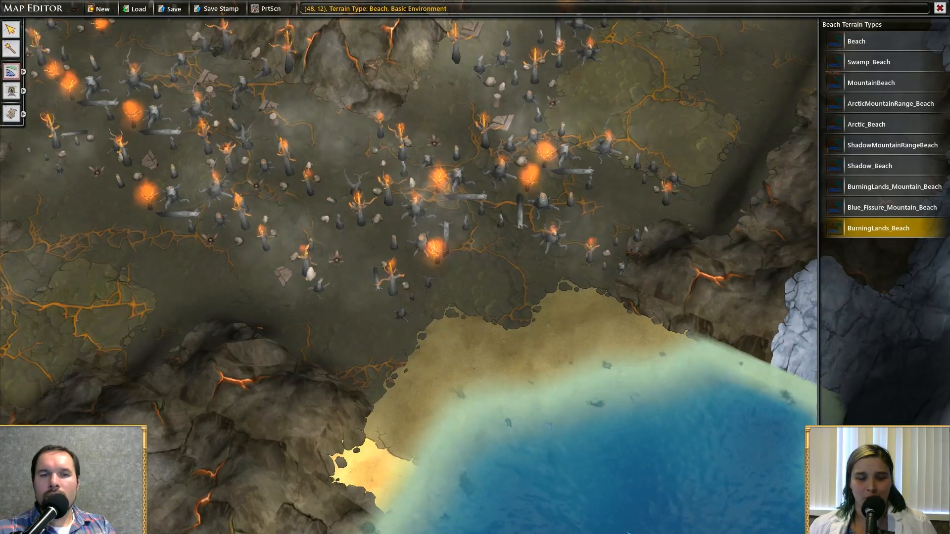
Paint Land into the ocean off the sandy bay to raise a large block of burning mountains
scroll(617, 443, down, 5)
scroll(348, 265, down, 2)
scroll(324, 300, up, 3)
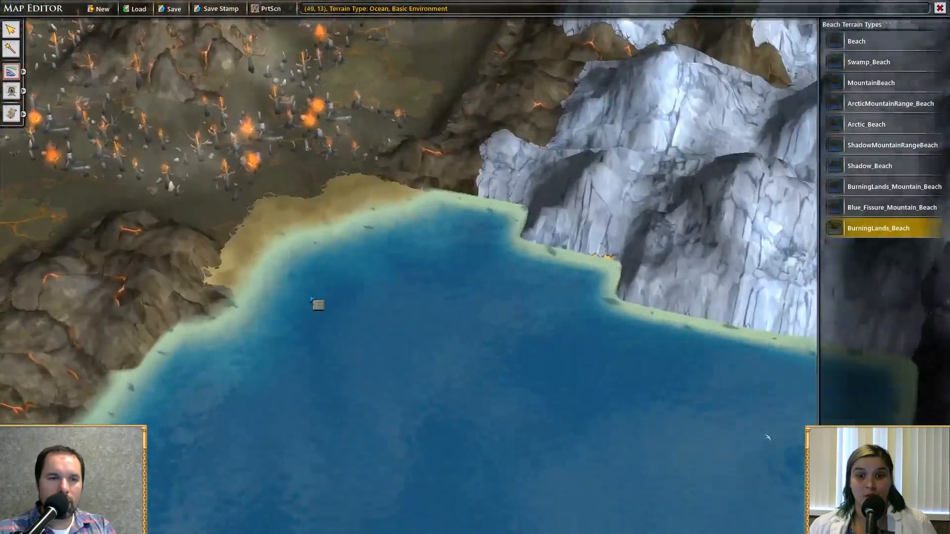
key(l)
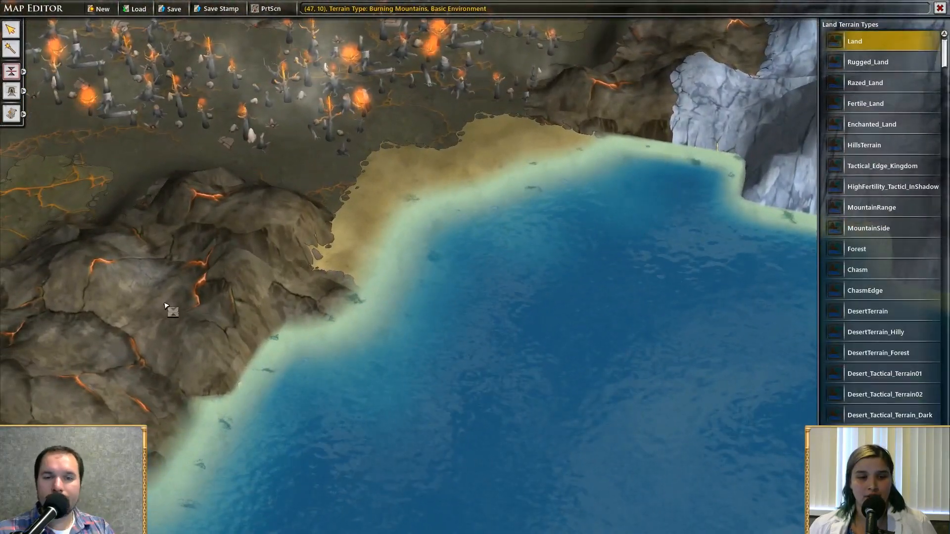
click(472, 381)
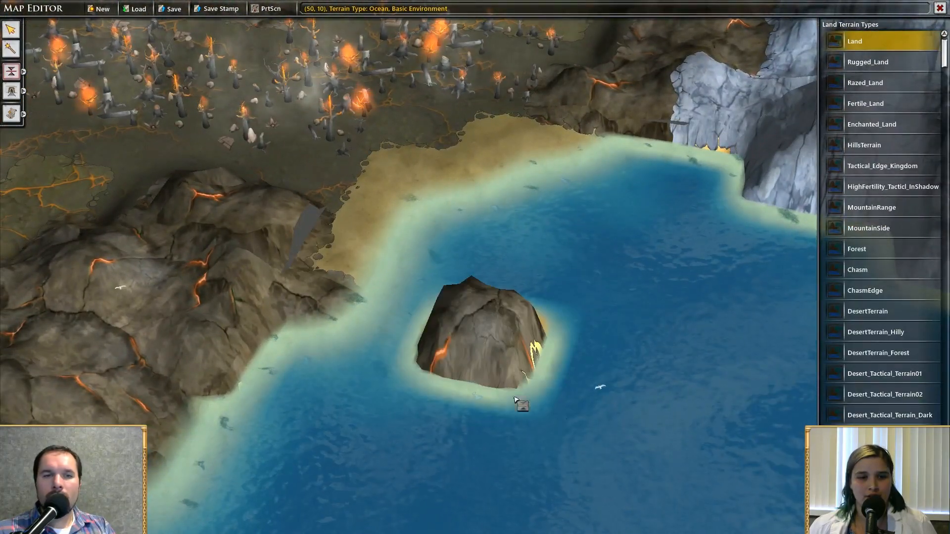
right_drag(633, 436, 326, 297)
click(354, 374)
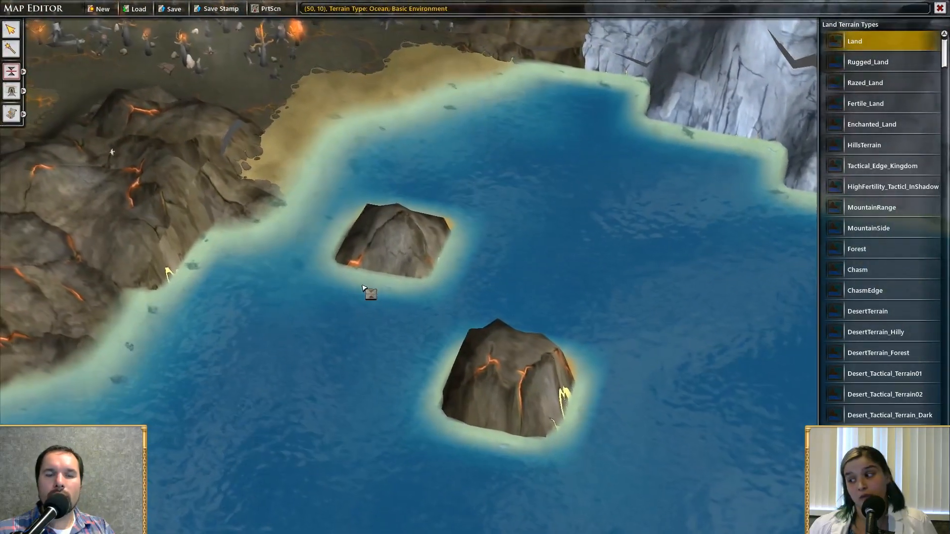
click(369, 290)
right_drag(502, 336, 446, 305)
middle_drag(447, 305, 441, 355)
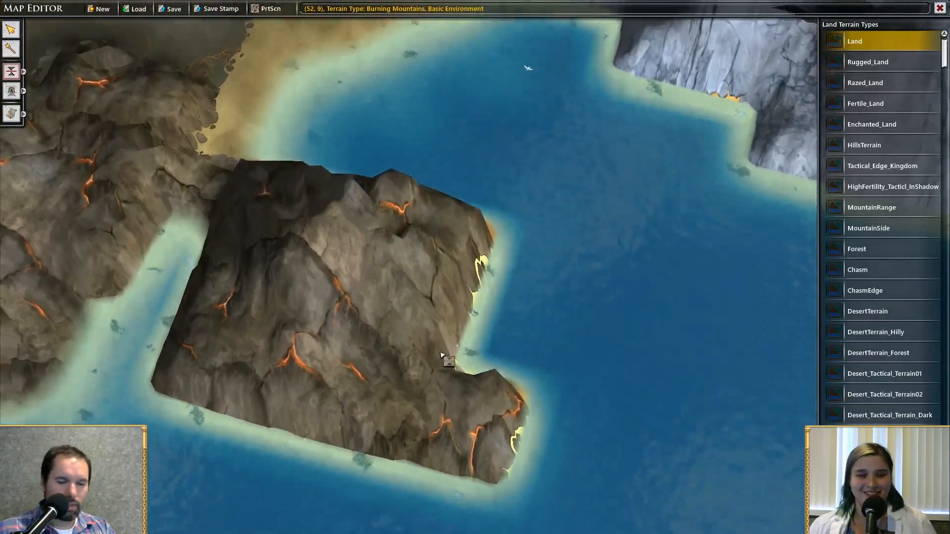
Carve the new mountain block back with water to leave an irregular island separated from the mainland coast
key(w)
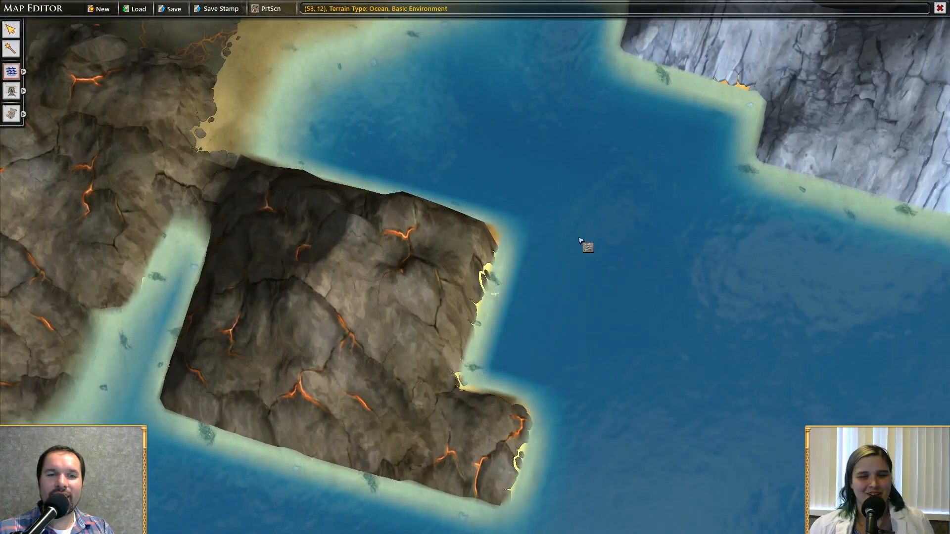
click(461, 261)
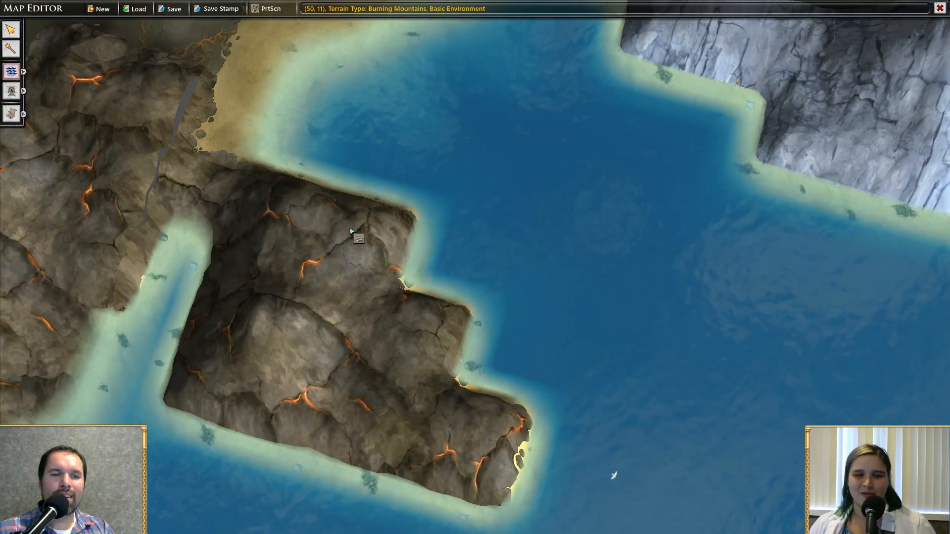
drag(289, 209, 292, 224)
click(250, 269)
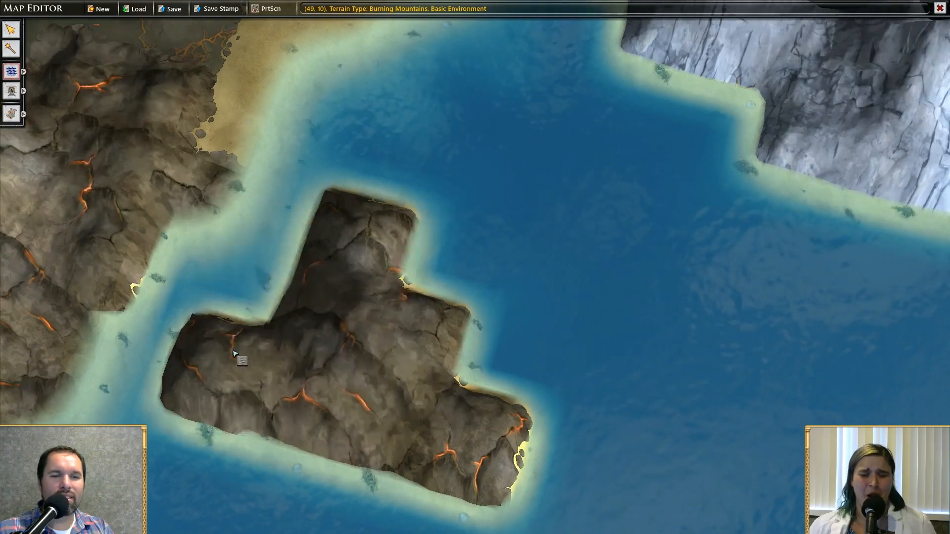
click(237, 377)
click(311, 377)
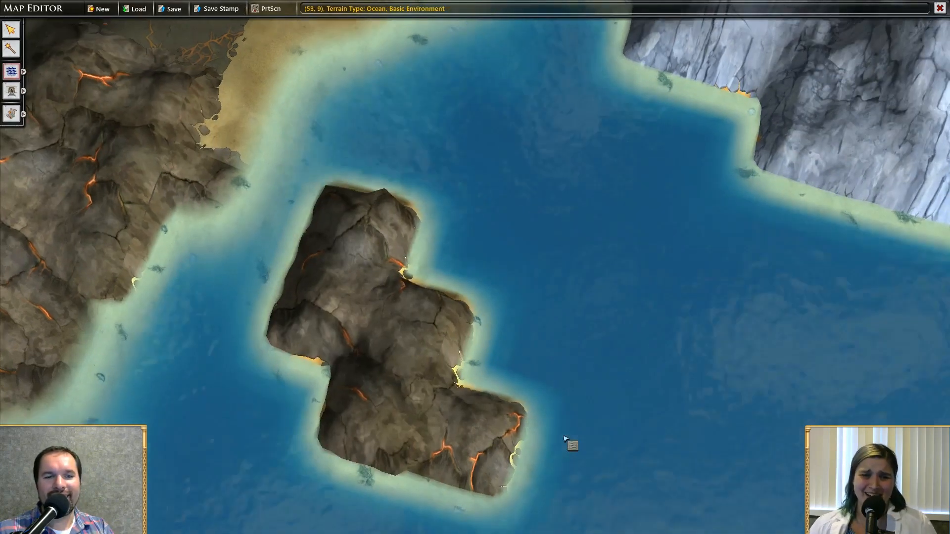
Paint Land in open ocean to add a chain of three smaller mountain islets from the large island towards the shadow mountain coast
middle_drag(413, 376, 262, 291)
scroll(282, 311, down, 3)
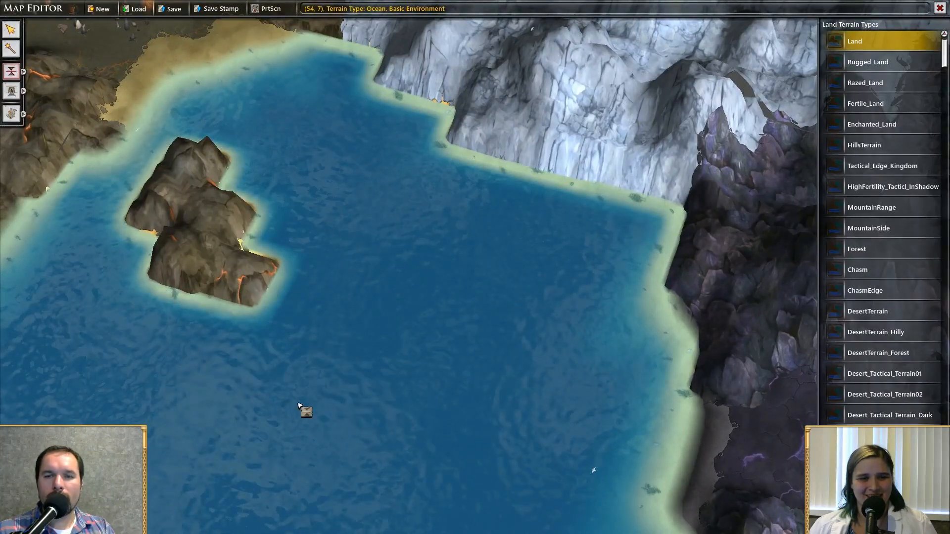
click(300, 404)
click(463, 357)
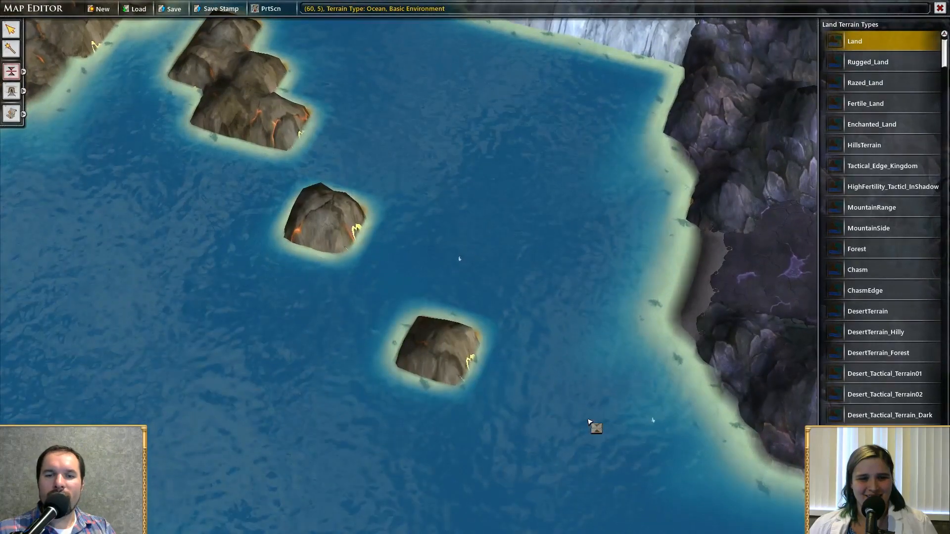
click(539, 360)
right_drag(594, 284, 414, 322)
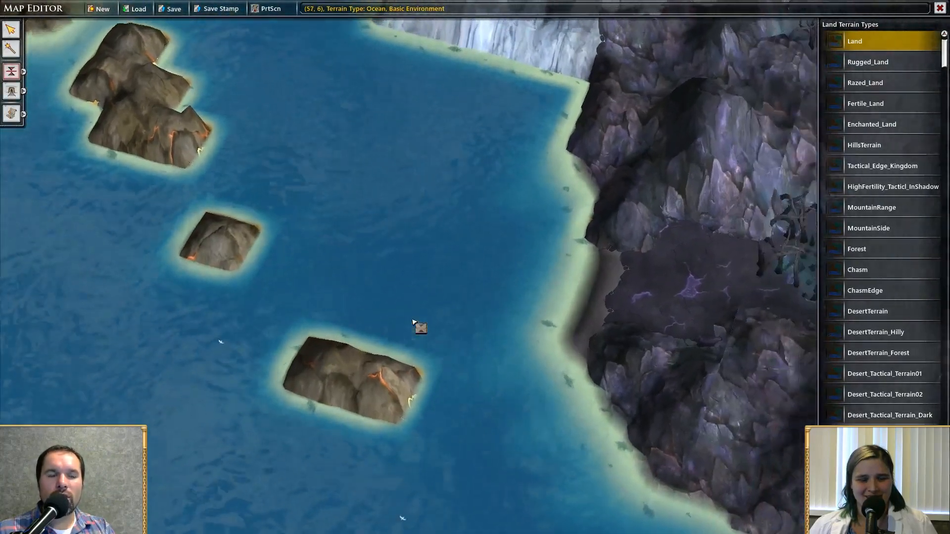
click(435, 450)
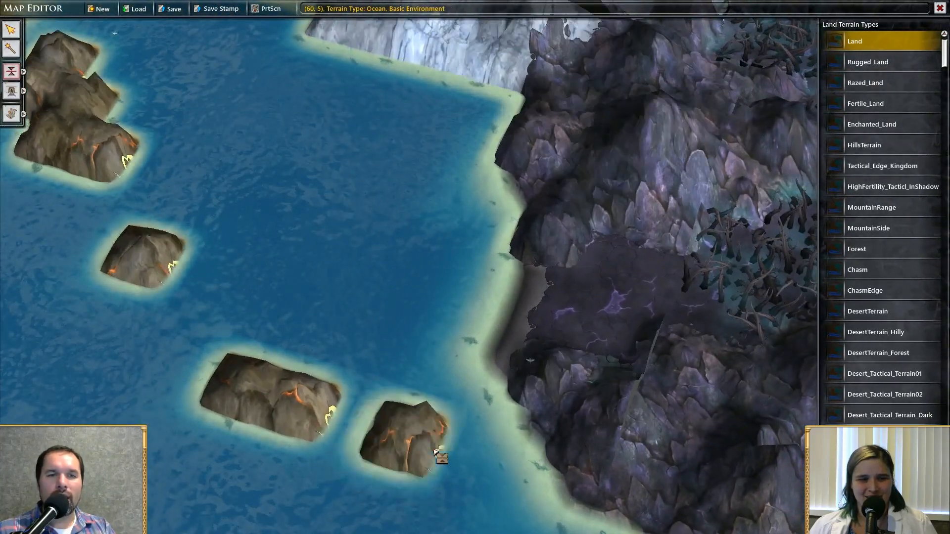
right_drag(434, 450, 336, 334)
Examine the new island chain and the surrounding burning, arctic and shadow mountain coastline
scroll(330, 247, up, 3)
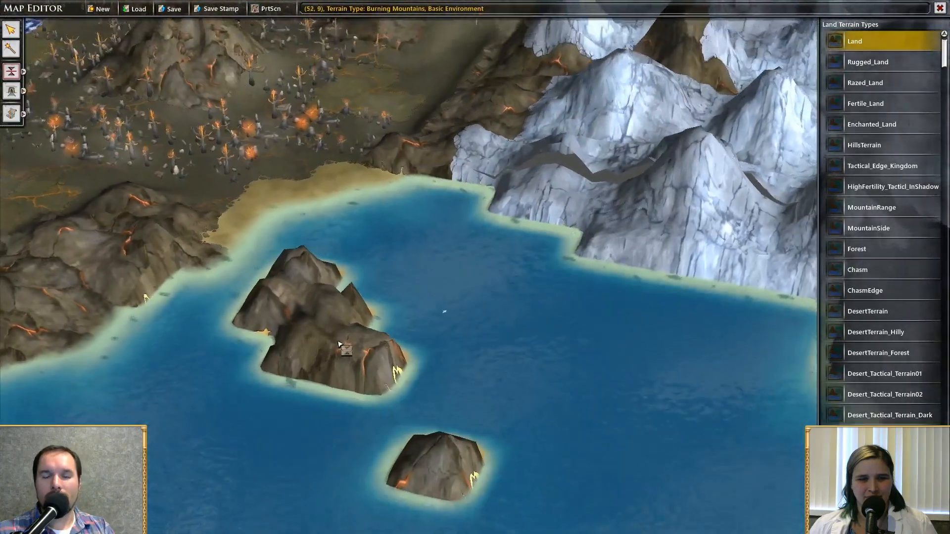
right_drag(538, 357, 471, 388)
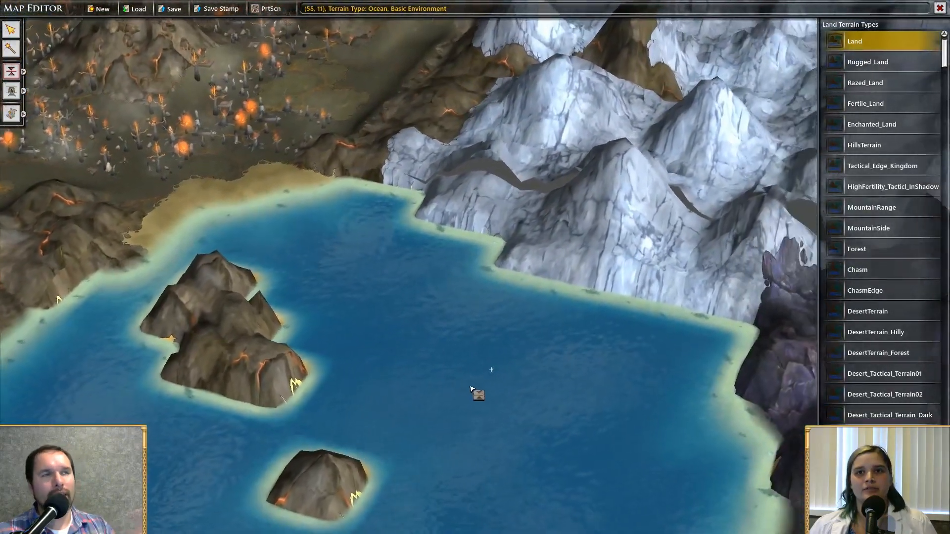
middle_drag(424, 388, 434, 361)
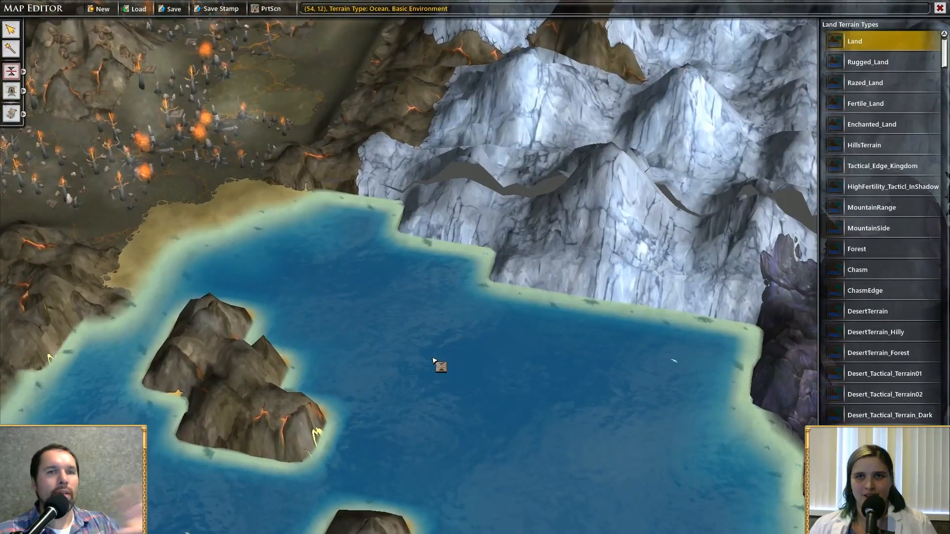
right_drag(433, 362, 392, 345)
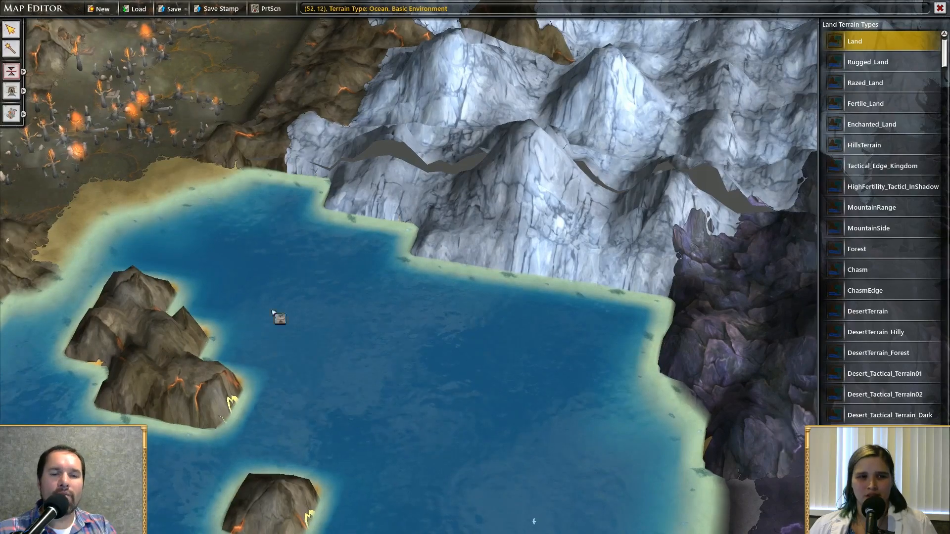
right_drag(274, 313, 366, 225)
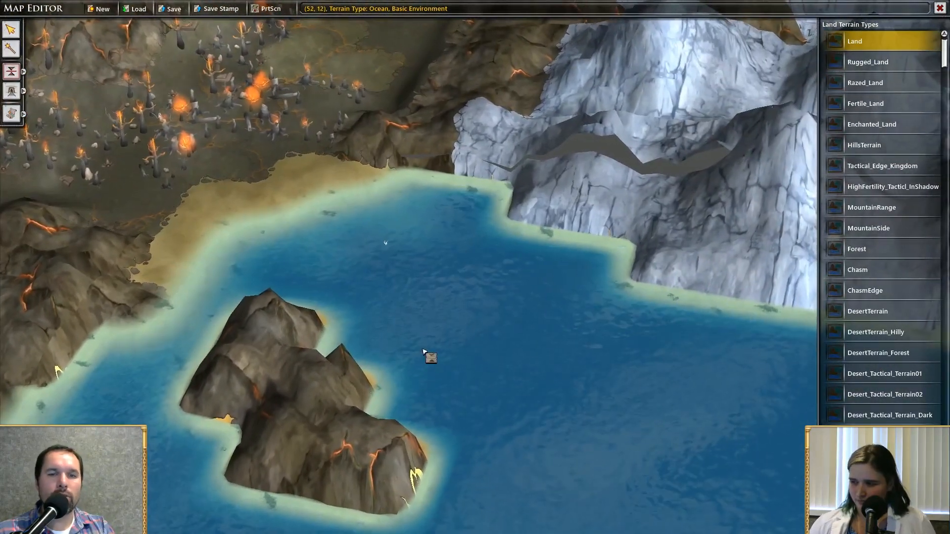
right_drag(353, 326, 303, 305)
scroll(303, 305, down, 2)
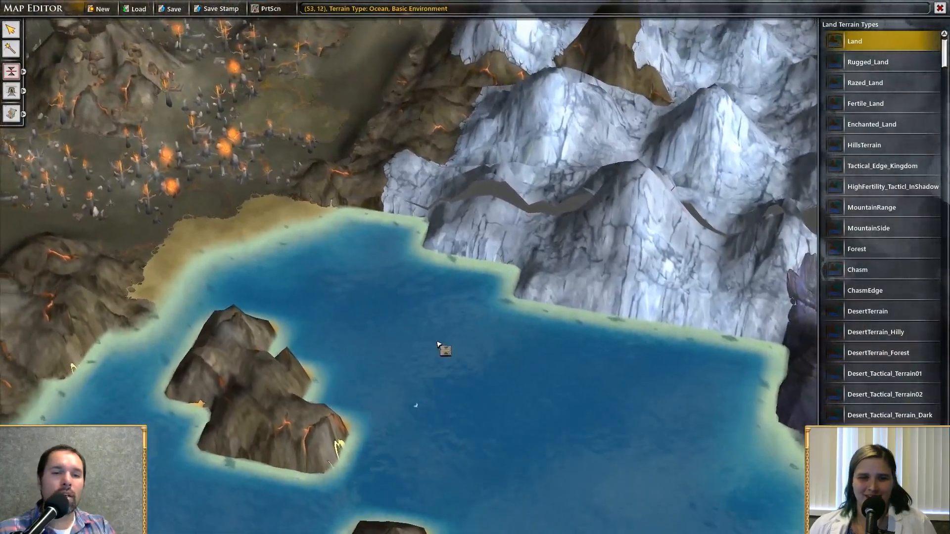
right_drag(438, 344, 270, 263)
scroll(445, 338, down, 3)
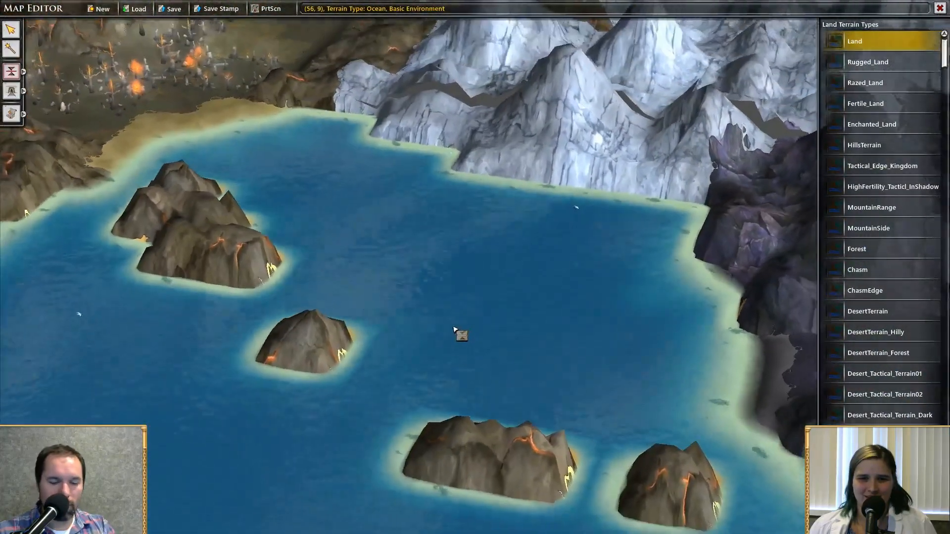
Fill the large island's jagged coastal notches with BurningLands_Mountain_Beach and link its upper end to the mainland mountains
key(b)
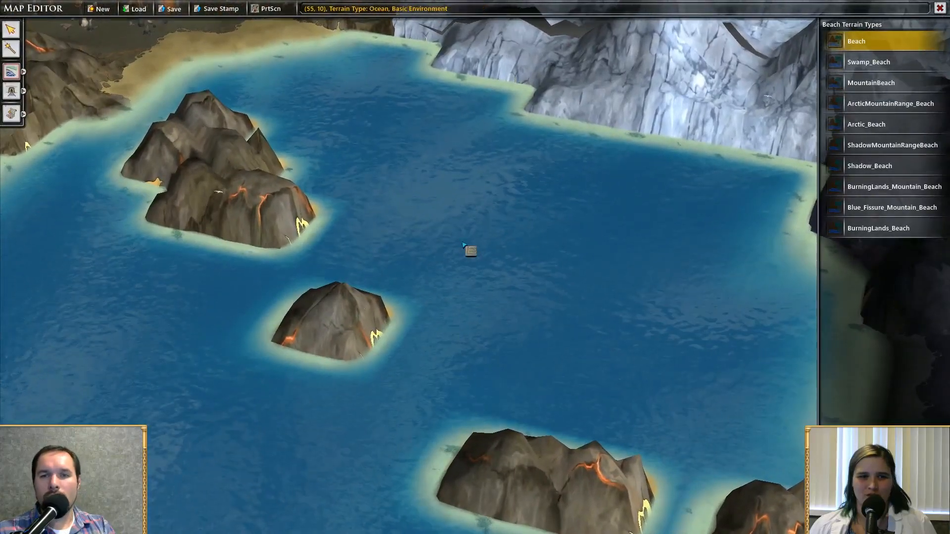
scroll(471, 250, down, 3)
scroll(494, 255, up, 3)
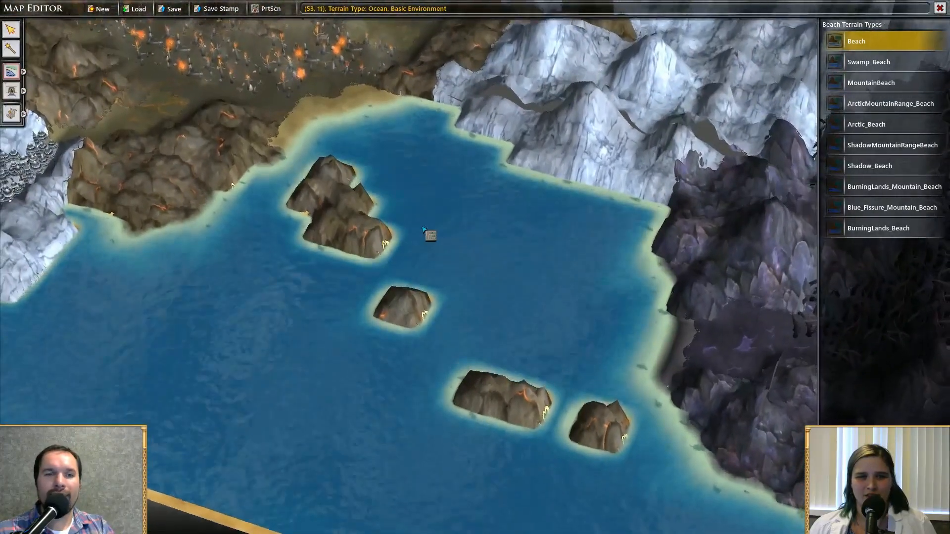
scroll(339, 194, up, 5)
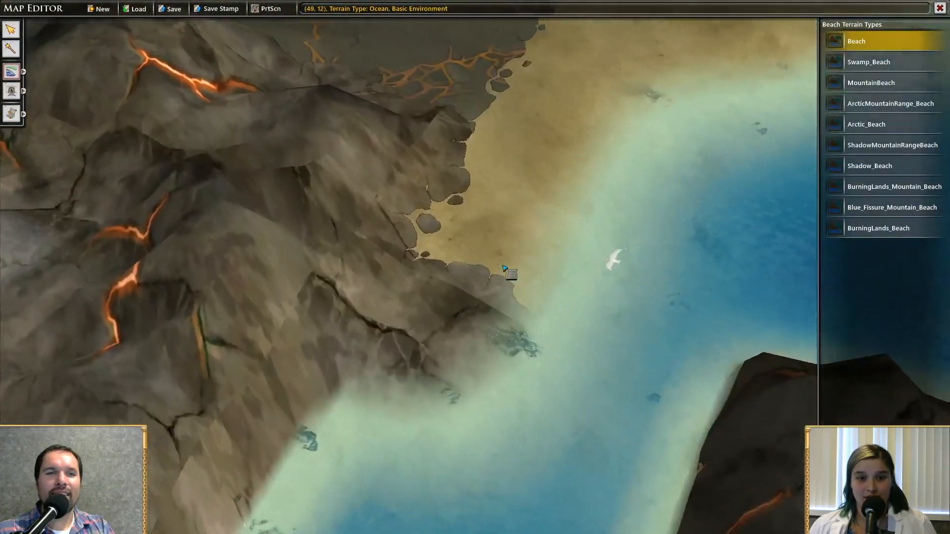
scroll(502, 325, down, 4)
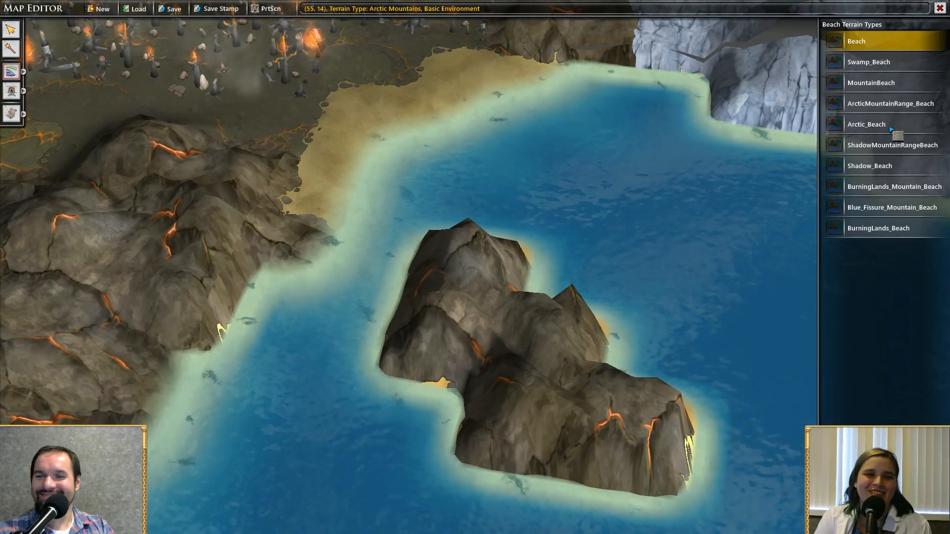
click(886, 167)
right_drag(615, 328, 501, 267)
middle_drag(501, 267, 541, 257)
scroll(541, 256, down, 3)
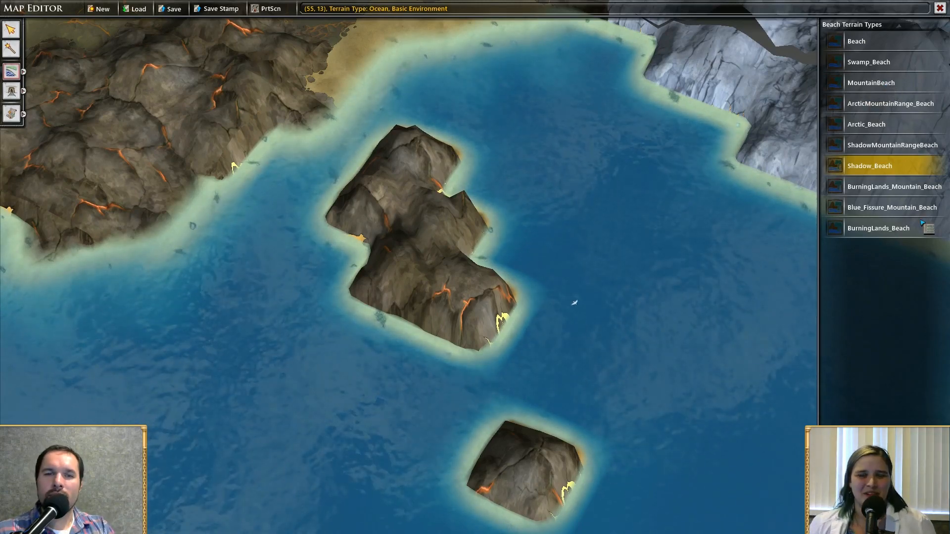
click(897, 188)
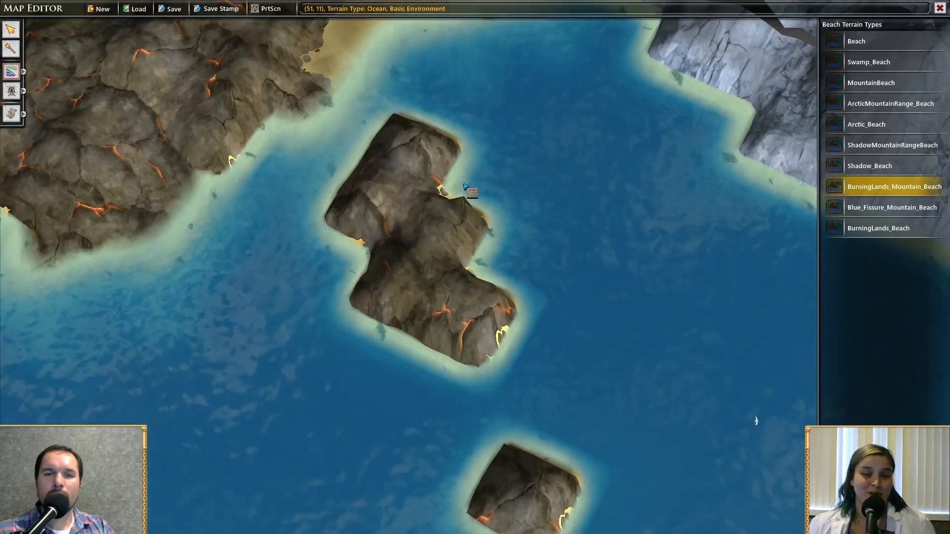
click(466, 200)
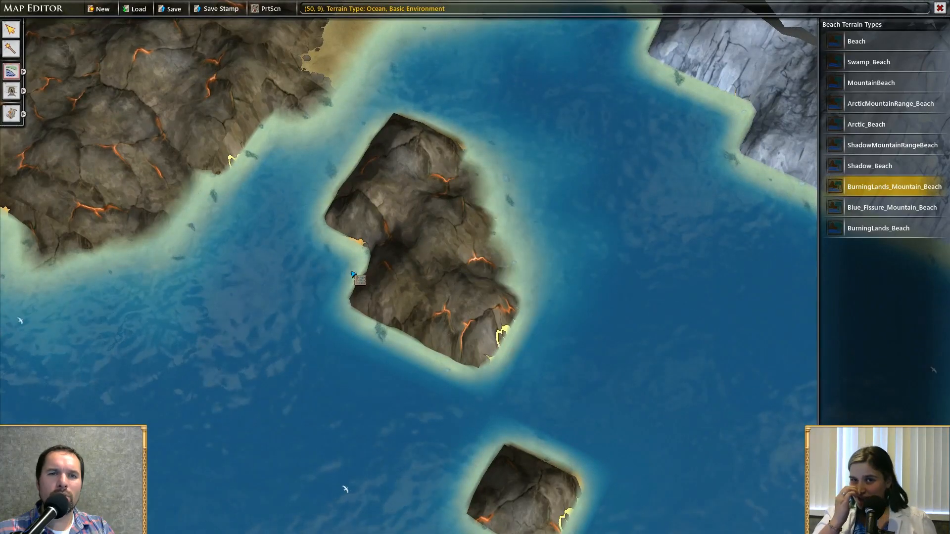
click(352, 170)
middle_drag(443, 284, 405, 231)
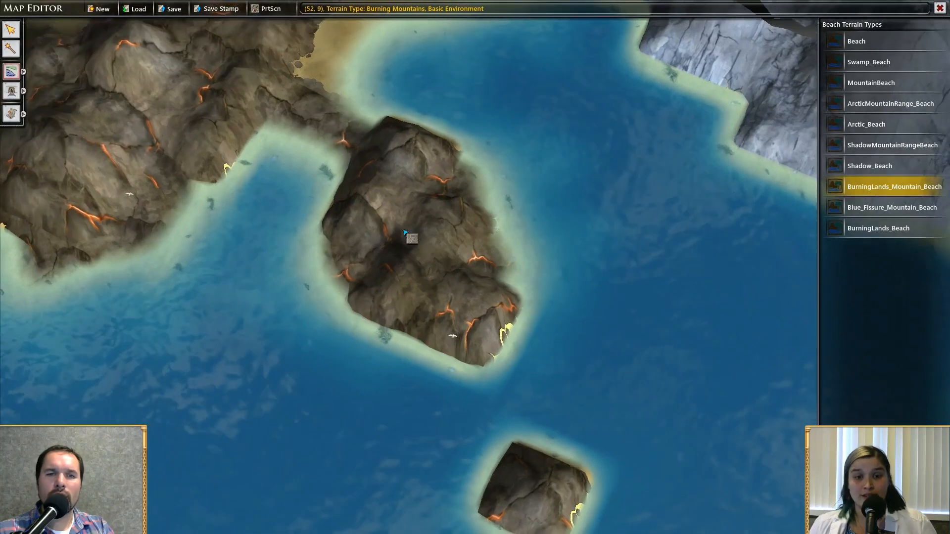
Round off the large island's lower coast and the nearest islet's edges with BurningLands_Mountain_Beach
click(327, 173)
drag(538, 387, 456, 195)
key(Down)
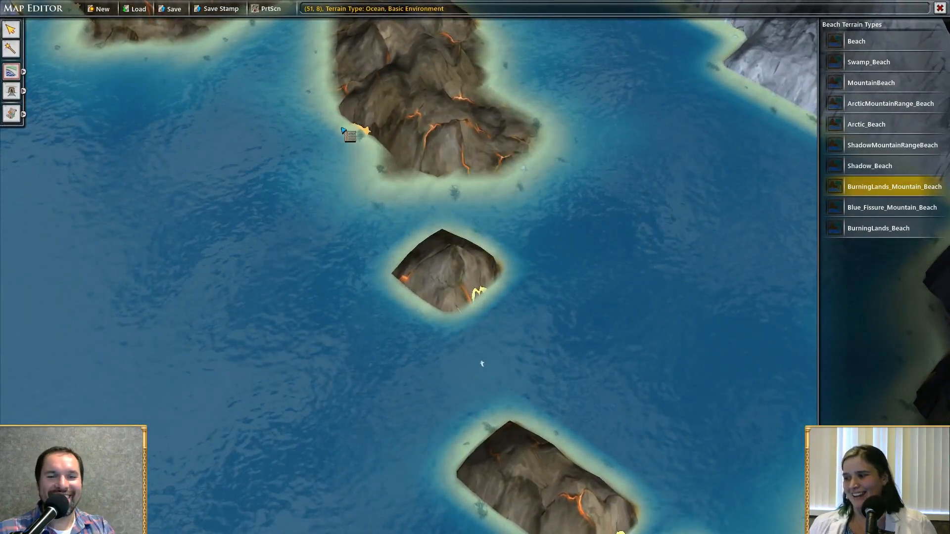
middle_drag(345, 232, 470, 345)
click(470, 345)
click(536, 294)
Fill the edges of the two outer islets with BurningLands_Mountain_Beach and join them into one landmass
mouse_move(582, 336)
middle_down()
mouse_move(525, 392)
mouse_move(424, 254)
middle_up()
click(425, 253)
click(526, 341)
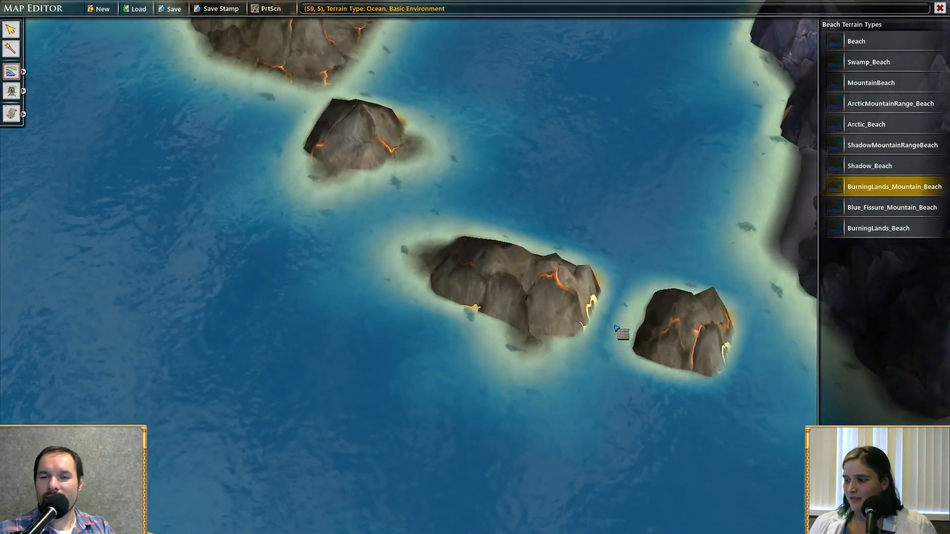
click(616, 324)
click(720, 378)
Join the nearest islet to the large island with BurningLands_Mountain_Beach in the gap between them
middle_drag(730, 366, 282, 271)
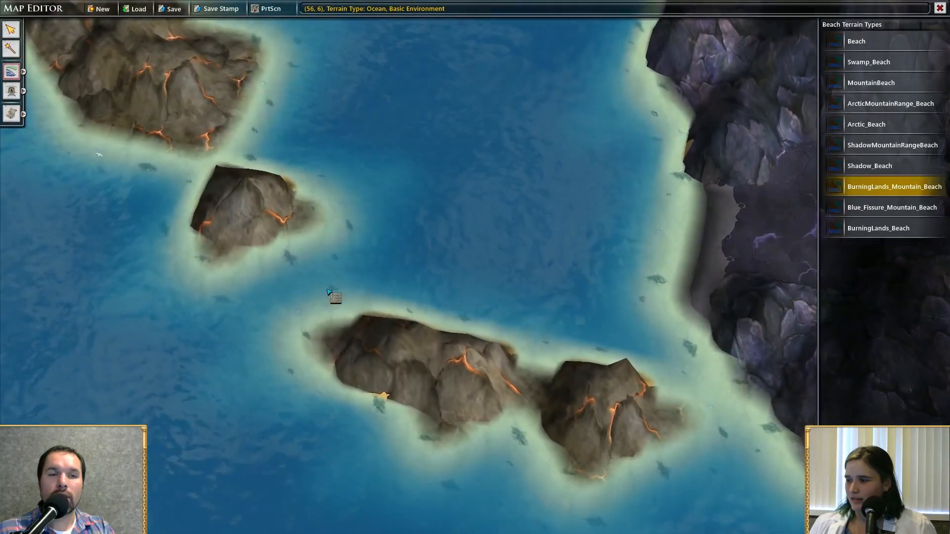
scroll(219, 180, up, 3)
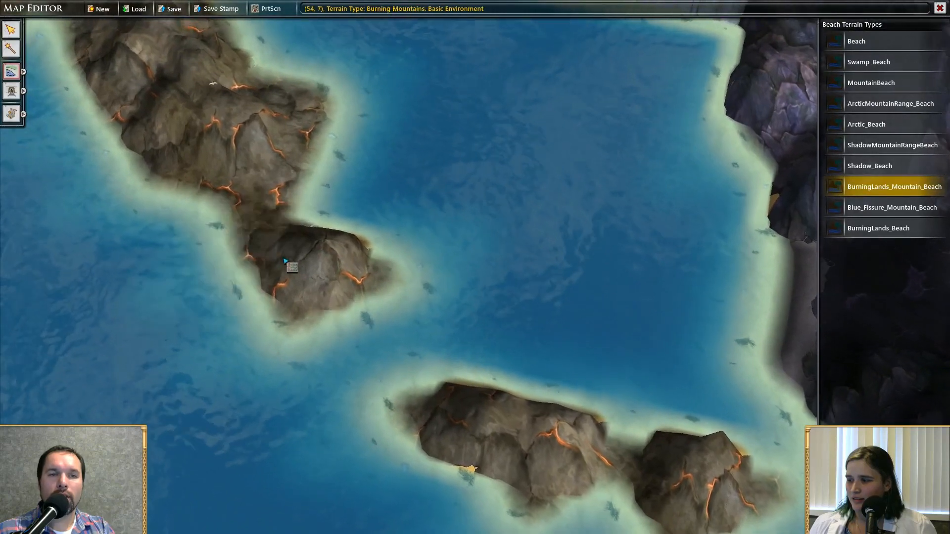
scroll(272, 235, up, 2)
scroll(324, 226, down, 3)
middle_drag(233, 239, 253, 319)
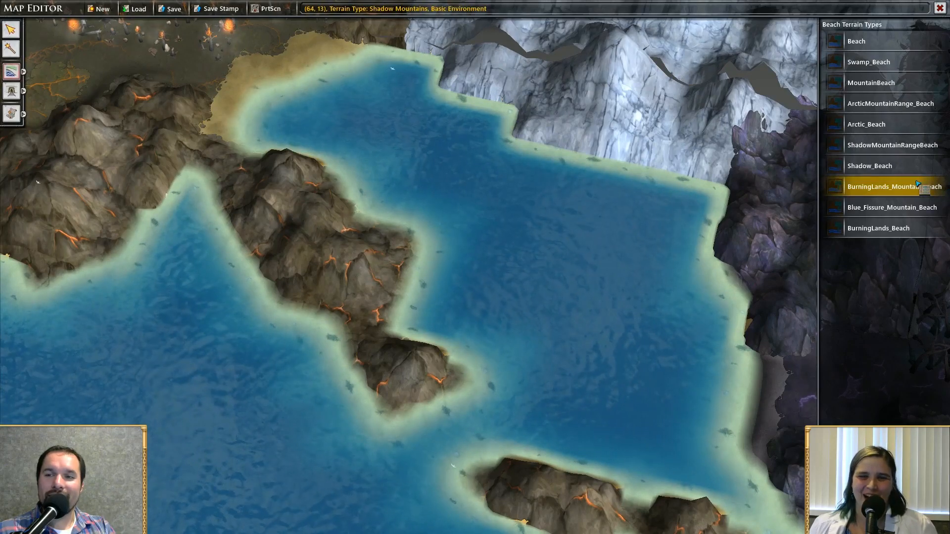
Paint Land in the ocean against the large island's seaward side to add a burning mountain block
click(884, 167)
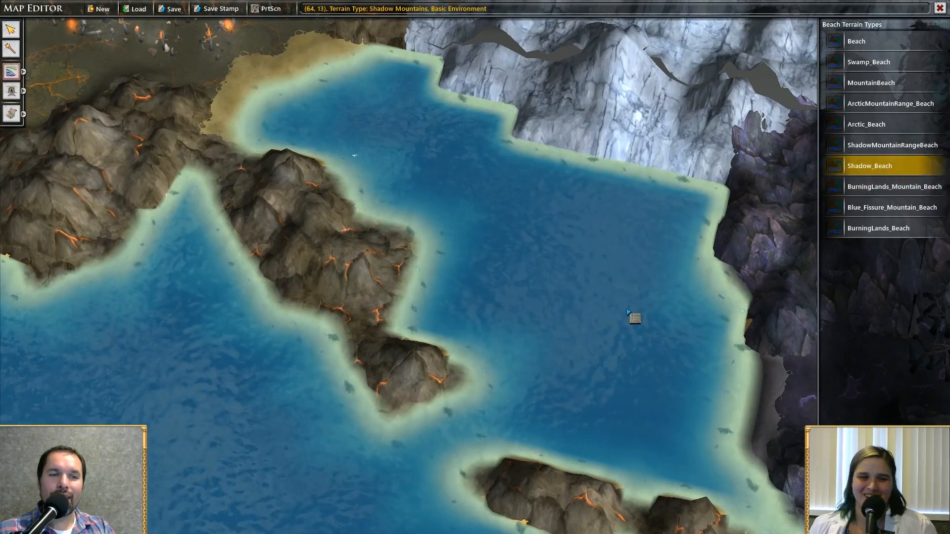
scroll(356, 396, up, 2)
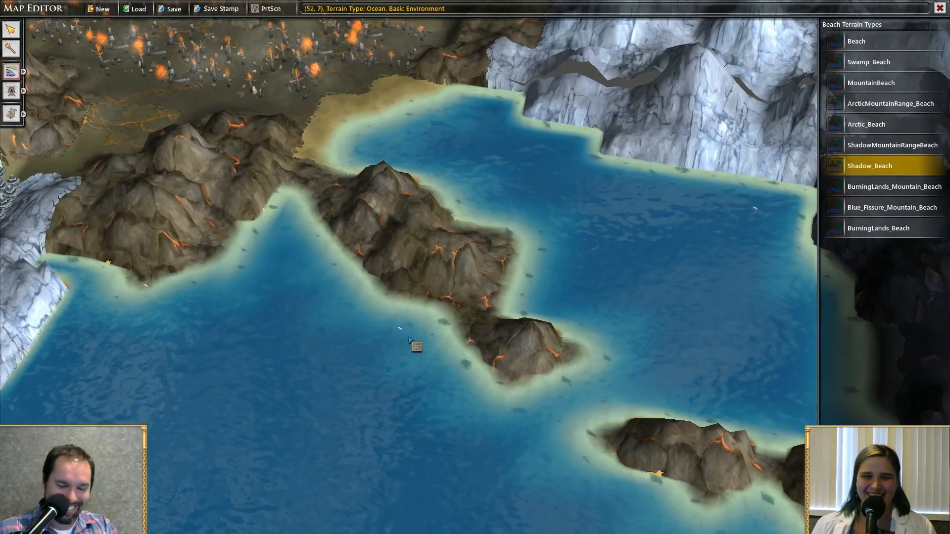
key(l)
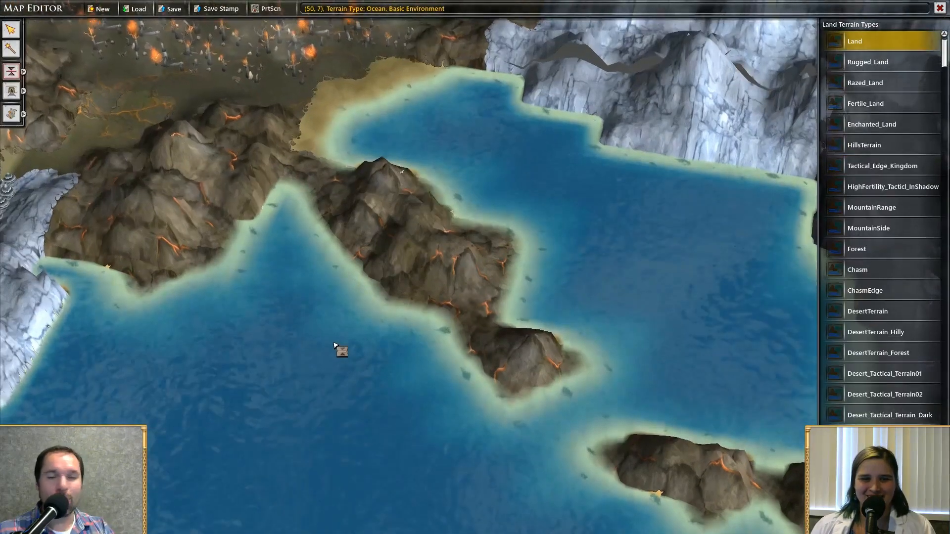
click(335, 346)
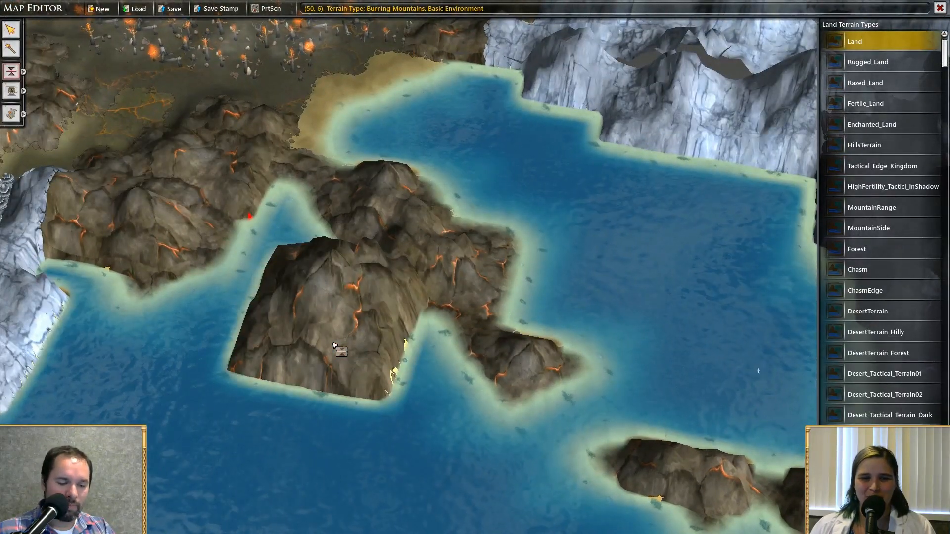
Carve the new mountain block back with water to leave a small peninsula projecting from the large island
scroll(352, 378, down, 1)
key(w)
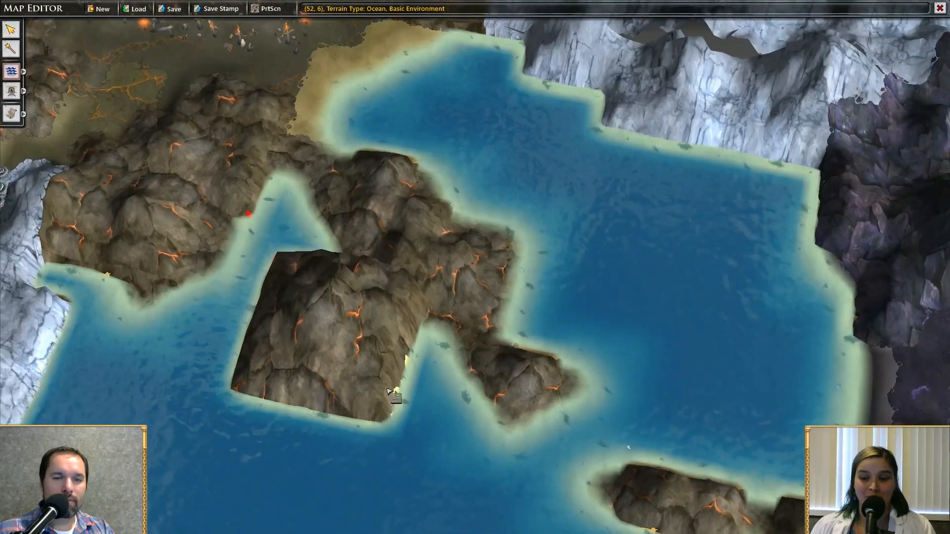
click(402, 344)
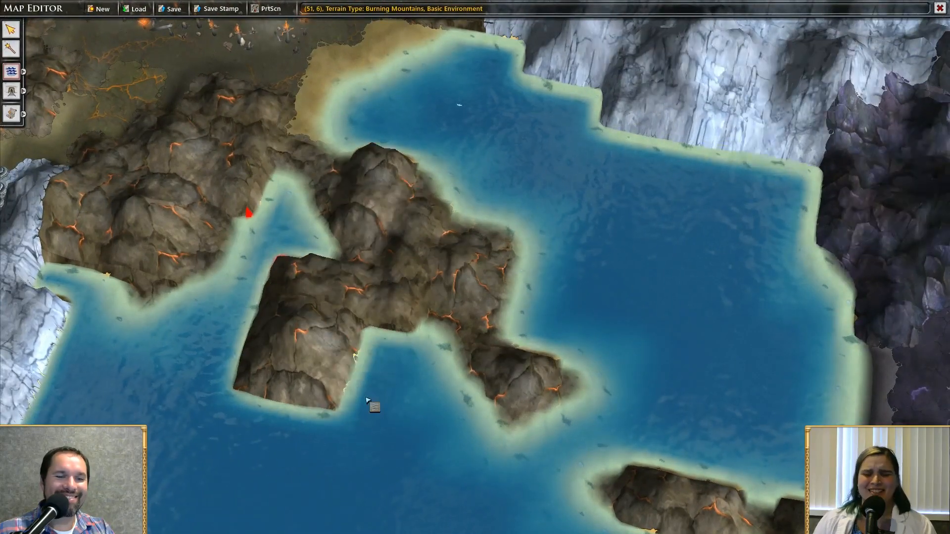
click(306, 376)
click(275, 376)
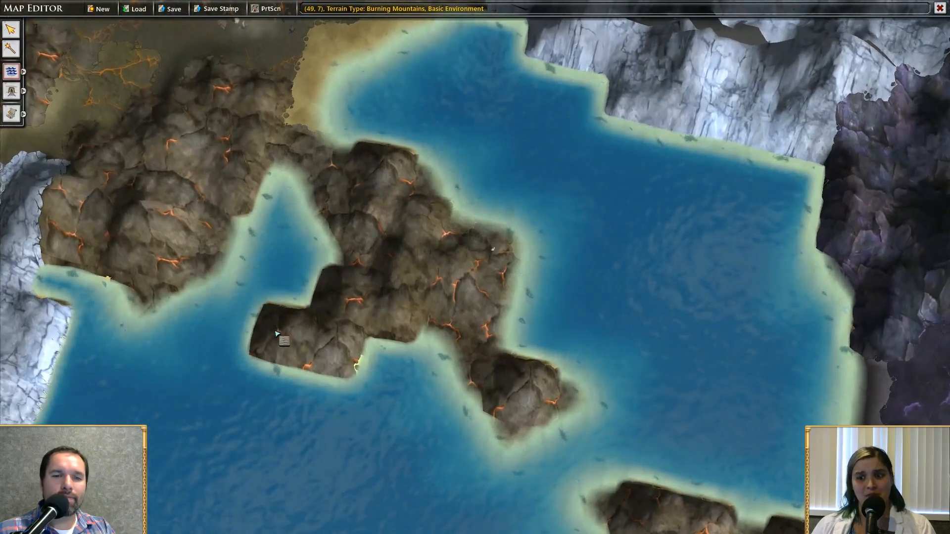
click(279, 331)
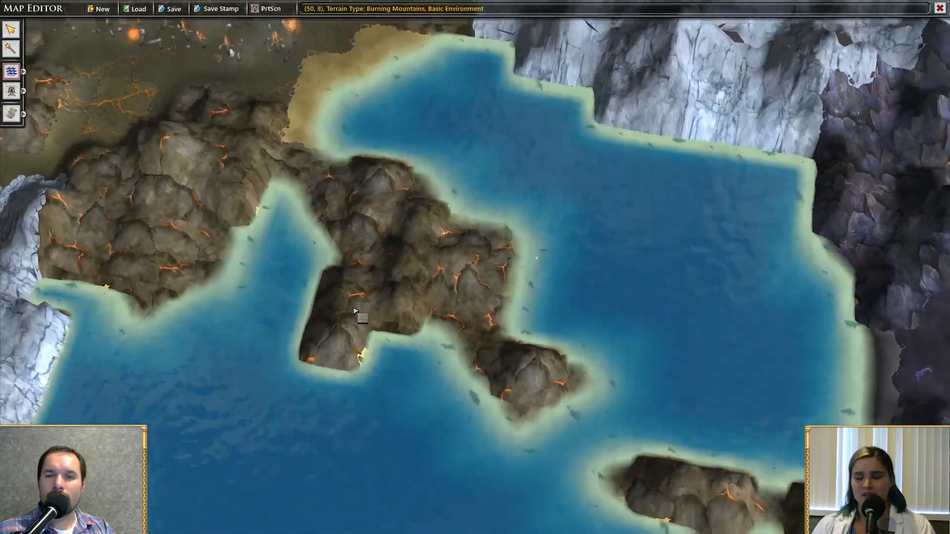
scroll(354, 311, up, 3)
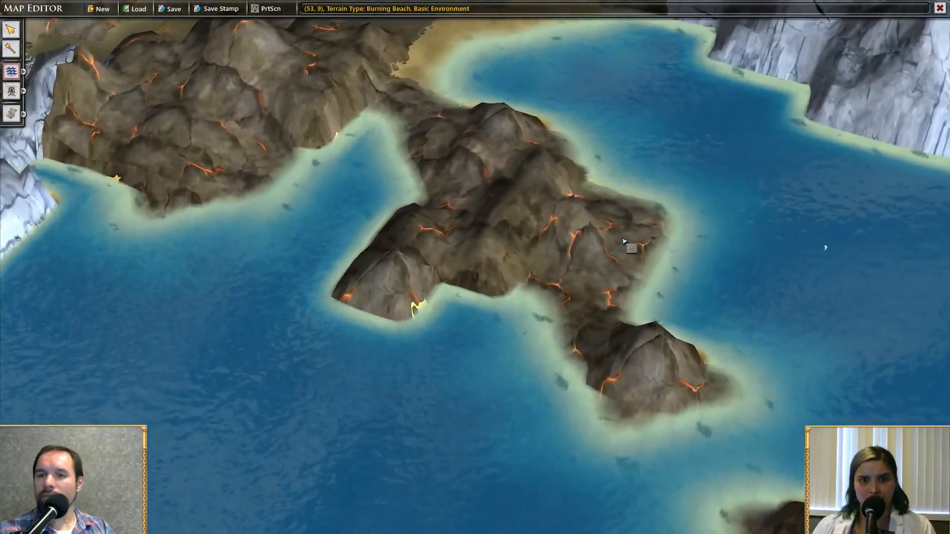
Examine the peninsula's edges and the surrounding burning mountain coastline with the beach terrain types at hand
right_click(626, 244)
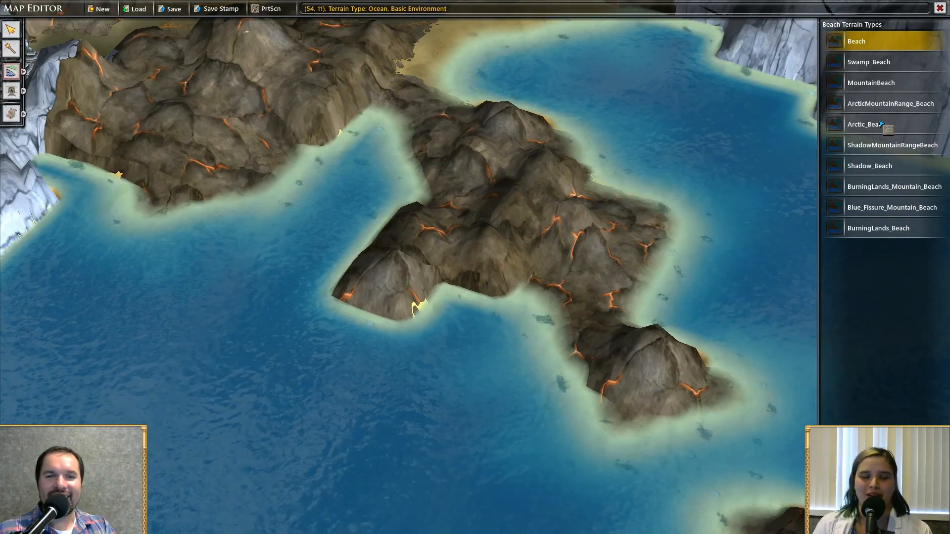
scroll(408, 276, down, 3)
scroll(562, 322, up, 2)
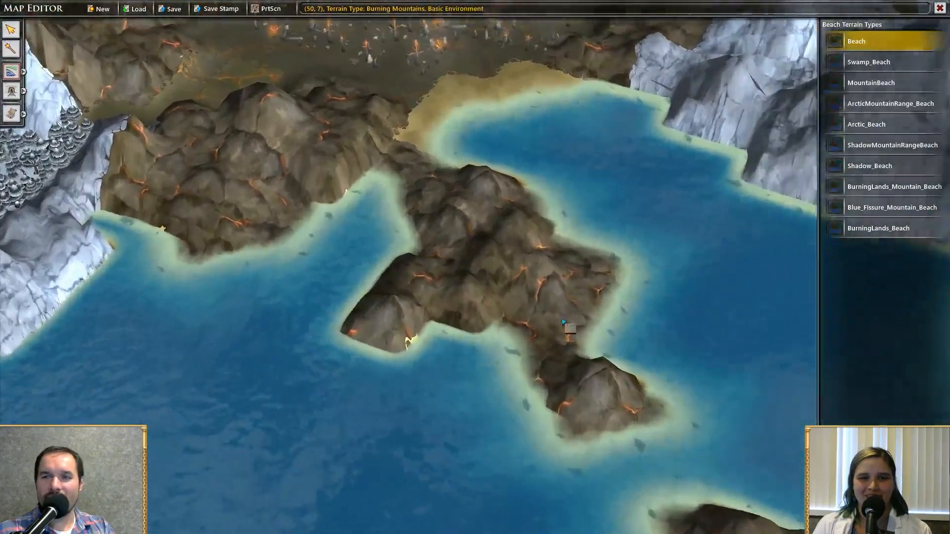
scroll(563, 322, up, 2)
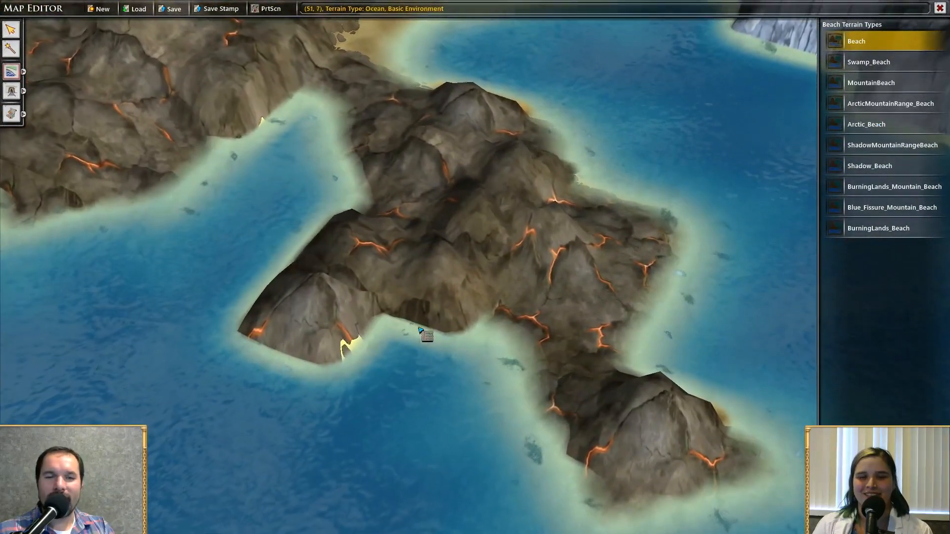
scroll(415, 327, down, 3)
scroll(434, 313, up, 2)
scroll(672, 208, up, 2)
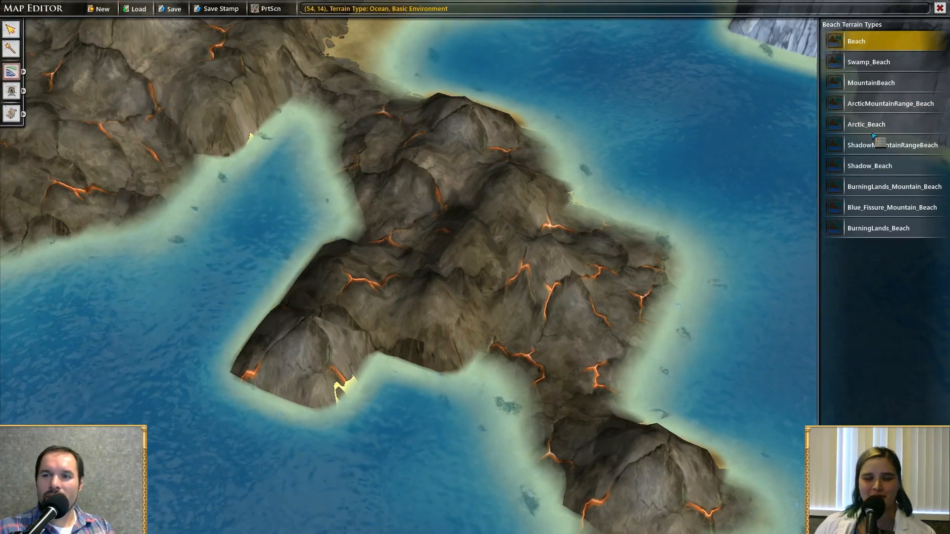
scroll(476, 225, down, 3)
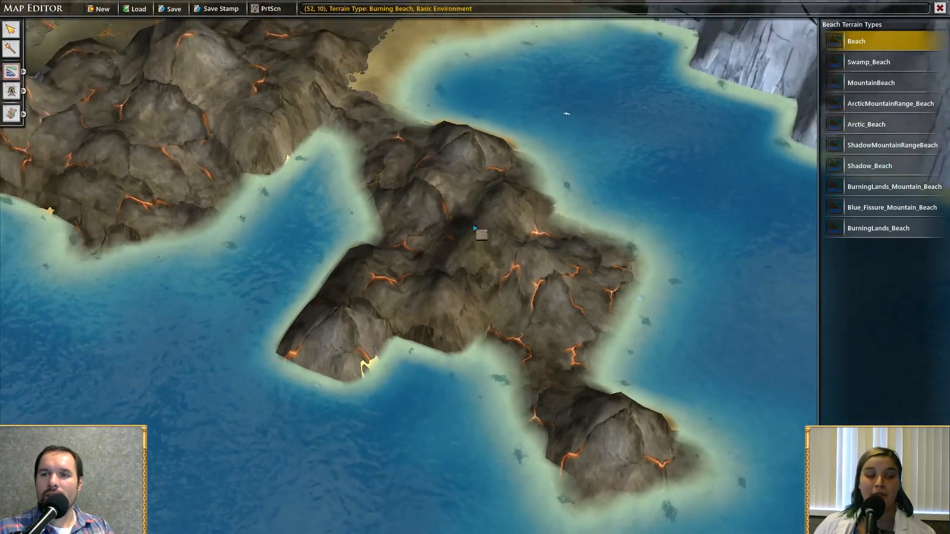
key(Left)
scroll(490, 318, up, 2)
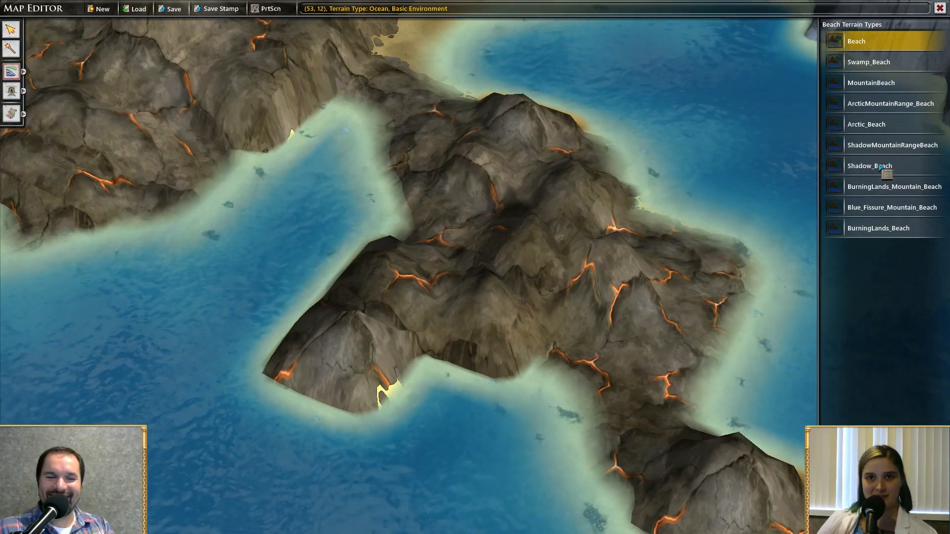
Try Shadow_Beach in the peninsula's notch, replace it with BurningLands_Mountain_Beach, and round off the peninsula's outer edges
click(881, 168)
click(441, 386)
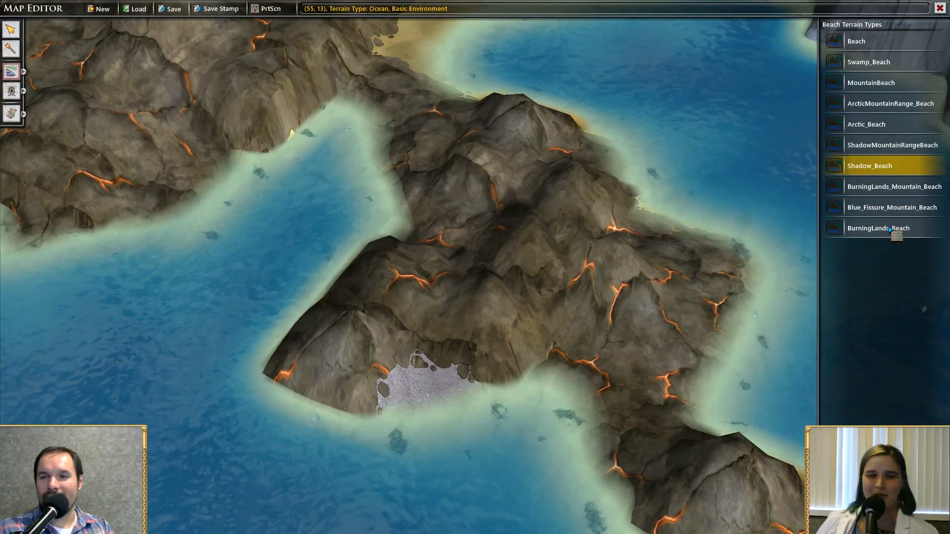
click(897, 192)
click(428, 389)
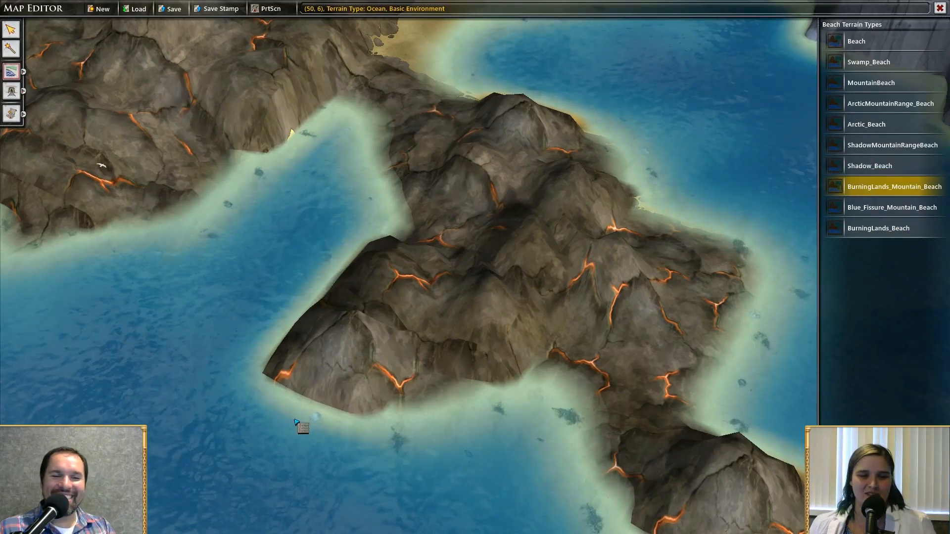
scroll(427, 415, down, 3)
right_drag(541, 370, 380, 331)
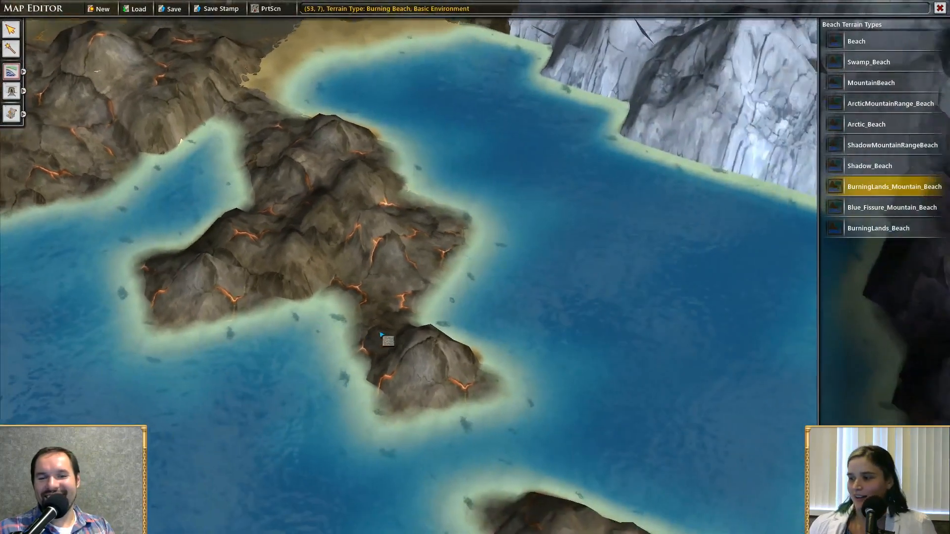
Examine the finished island chain, the bay and the burning lands basin with its surrounding arctic and shadow mountains
scroll(509, 384, down, 3)
scroll(477, 391, up, 2)
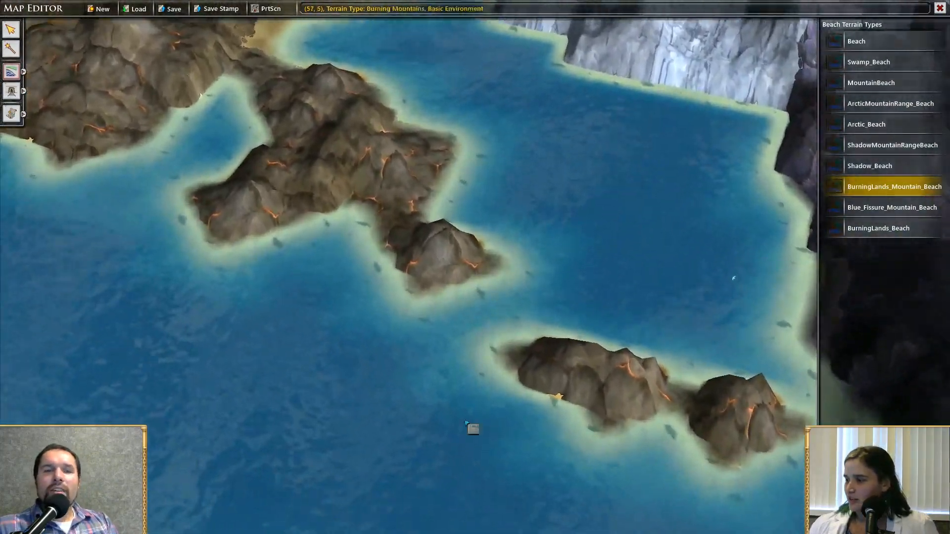
right_drag(471, 424, 407, 418)
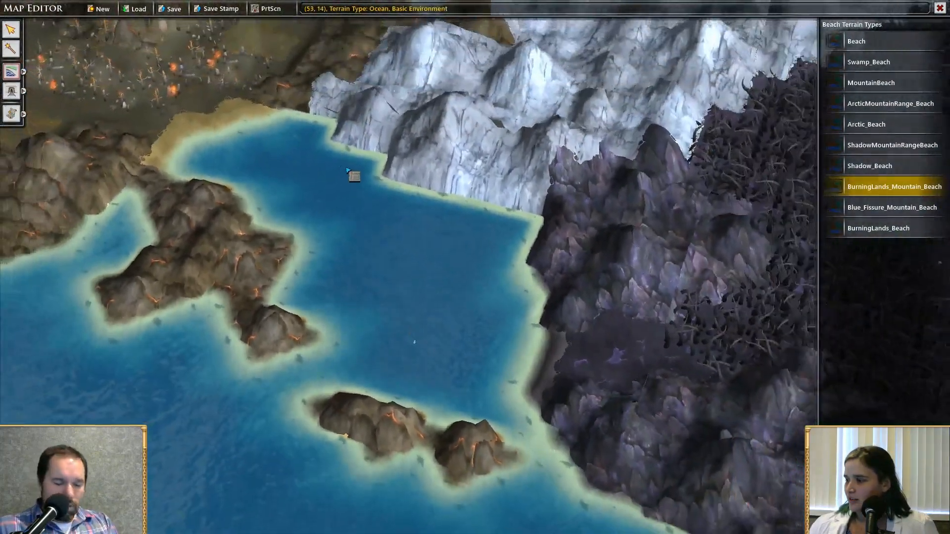
scroll(346, 169, up, 3)
right_drag(347, 169, 470, 325)
scroll(304, 255, down, 1)
scroll(304, 255, down, 3)
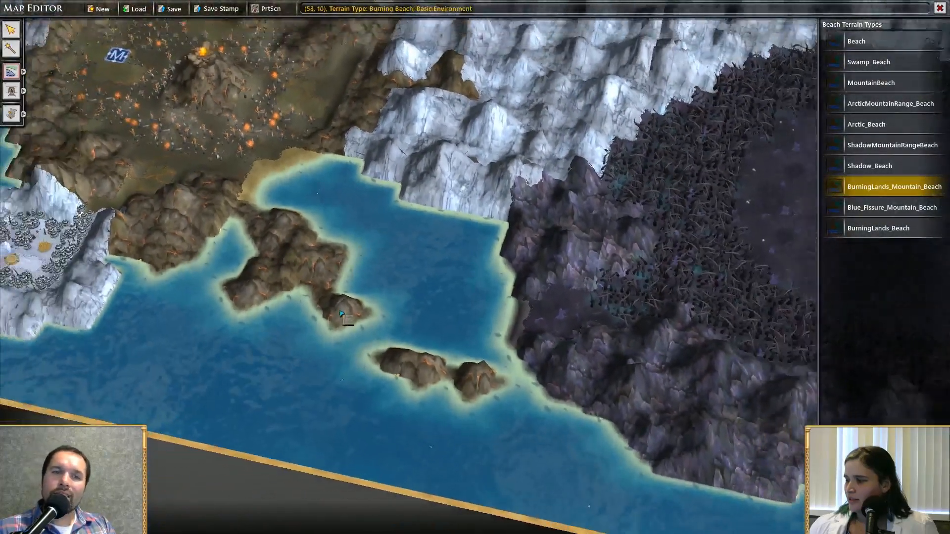
right_drag(341, 313, 331, 372)
right_drag(367, 323, 364, 439)
right_drag(255, 263, 320, 200)
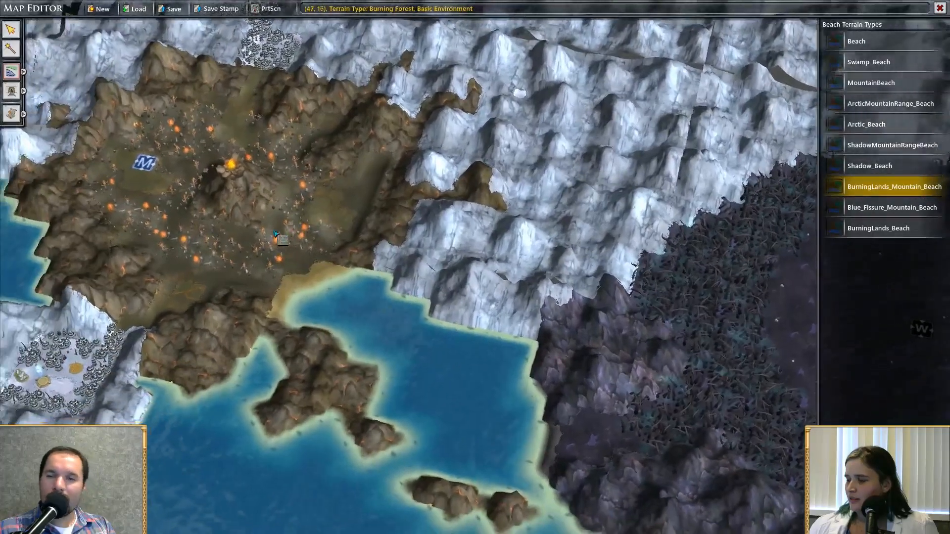
right_drag(733, 458, 328, 328)
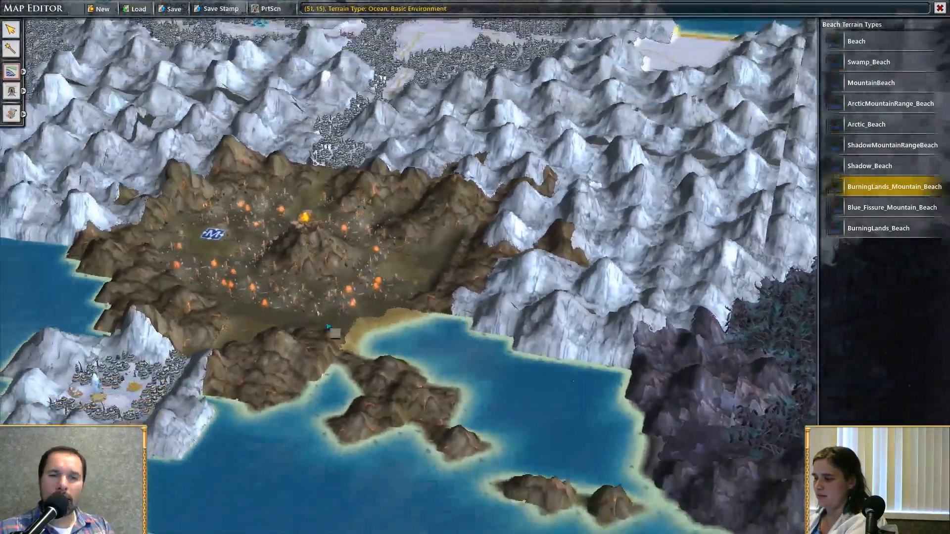
scroll(328, 327, up, 5)
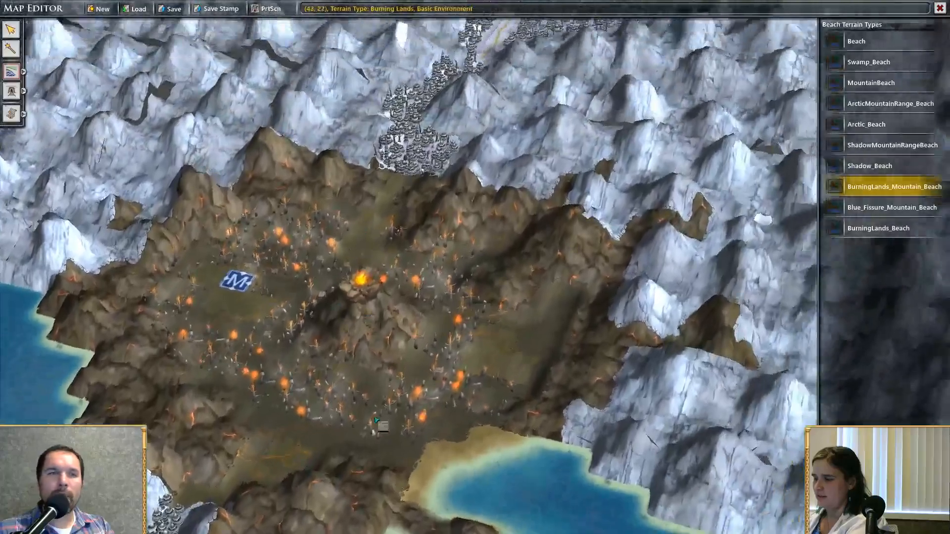
Save the map as ArcticMap, overwriting the old version
right_drag(376, 421, 368, 188)
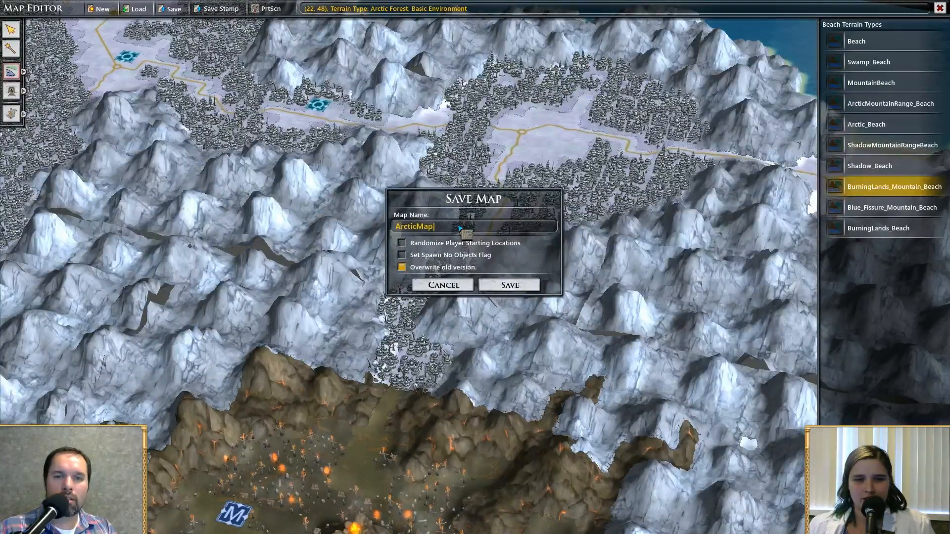
click(508, 286)
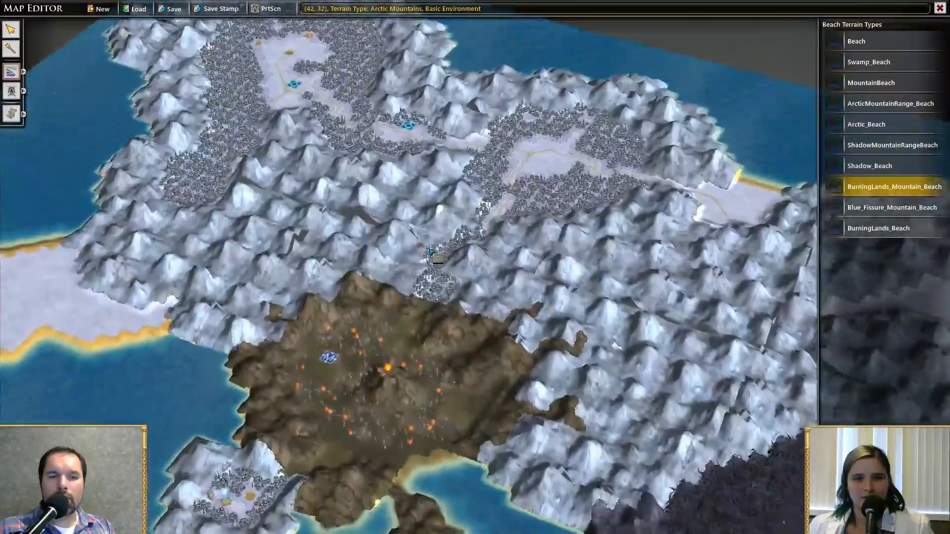
Examine the arctic region beyond the burning lands, including its forests, clearings, roads and resource sites
scroll(456, 267, down, 3)
scroll(510, 238, up, 4)
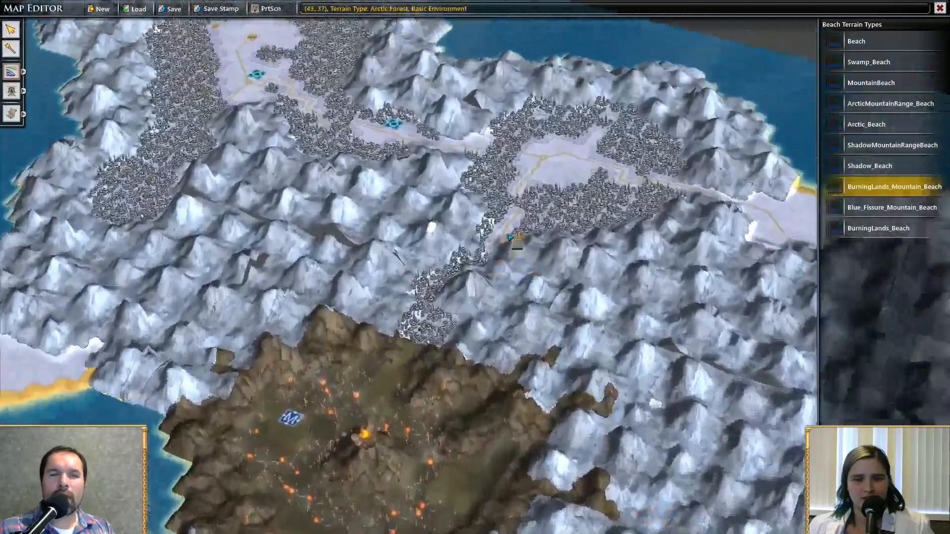
scroll(510, 237, up, 6)
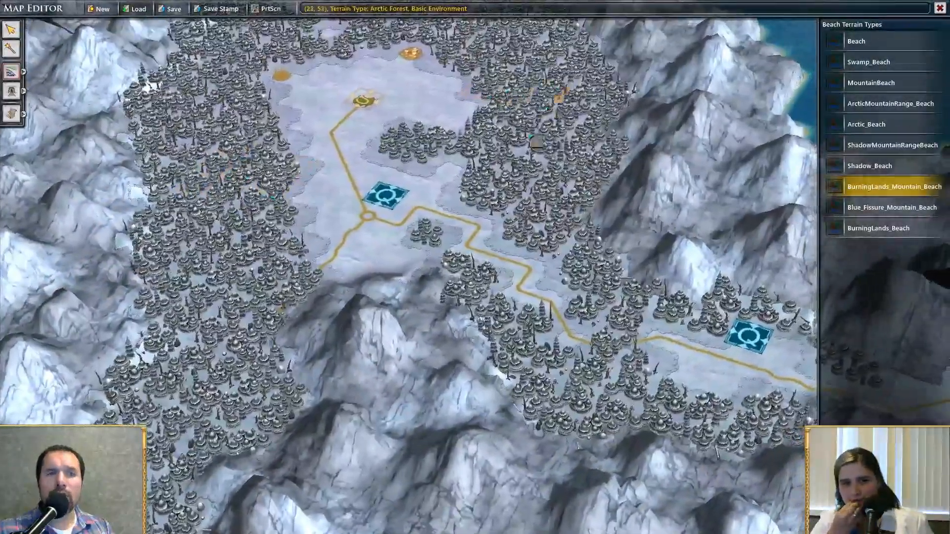
right_drag(557, 96, 298, 161)
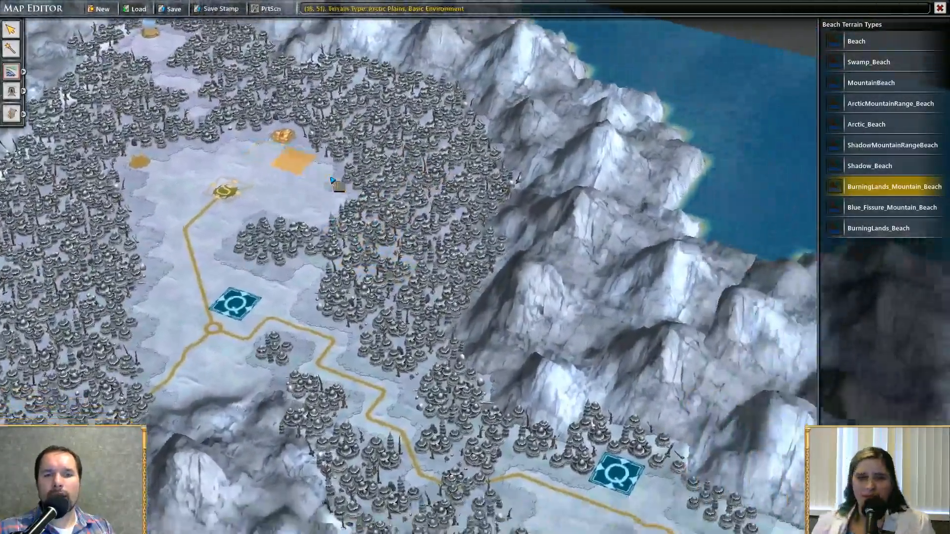
right_drag(402, 146, 394, 310)
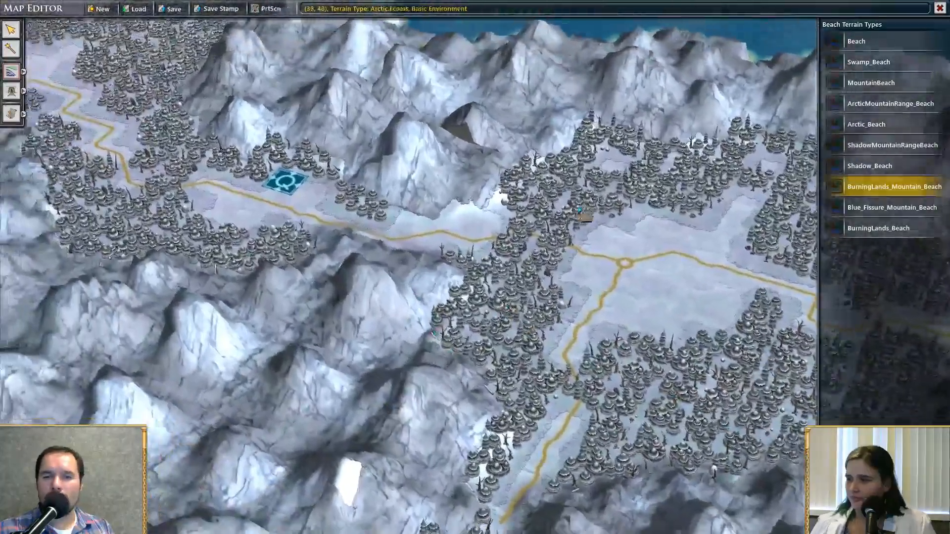
mouse_move(446, 144)
right_down()
mouse_move(379, 203)
mouse_move(437, 291)
mouse_move(430, 363)
mouse_move(386, 208)
right_up()
scroll(433, 327, down, 3)
right_drag(541, 305, 348, 198)
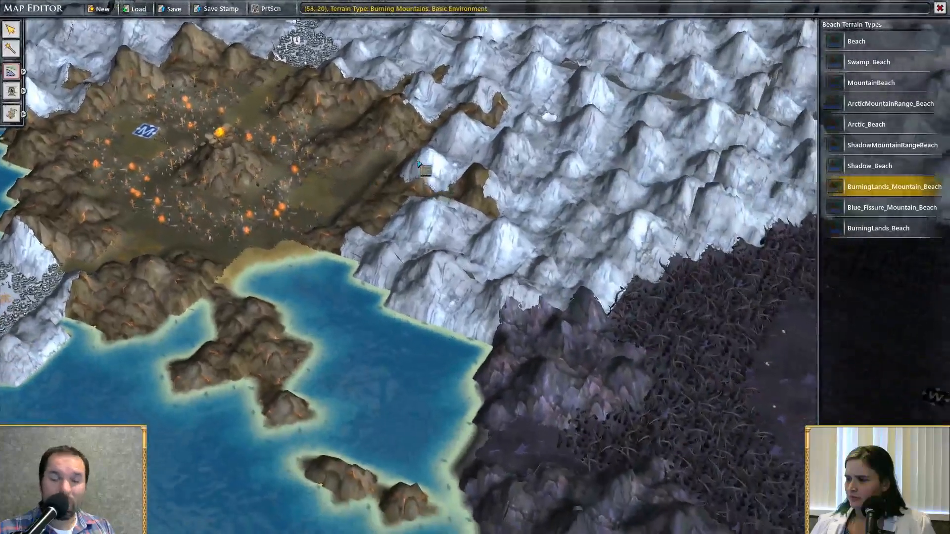
Close the running map editor session and launch Sorcerer King again
key(alt+Tab)
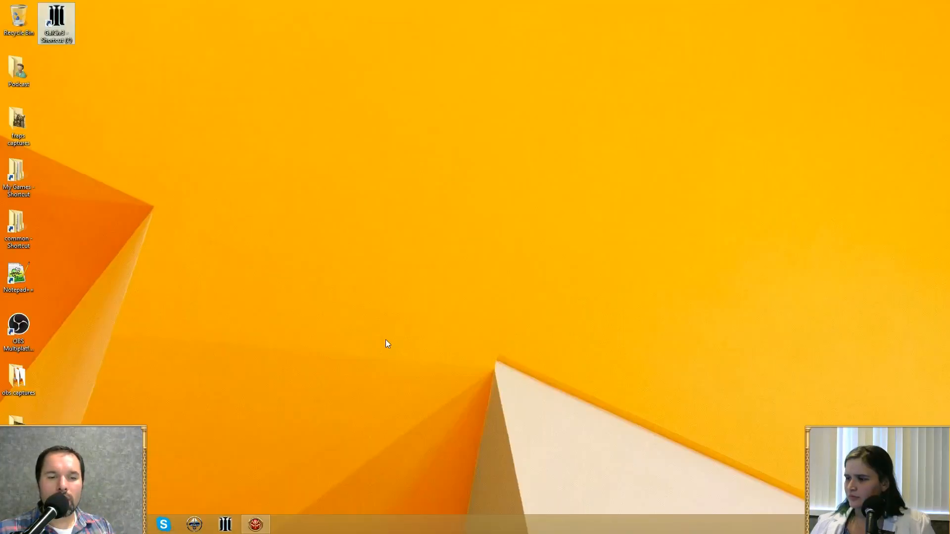
right_click(271, 520)
right_click(255, 525)
click(255, 524)
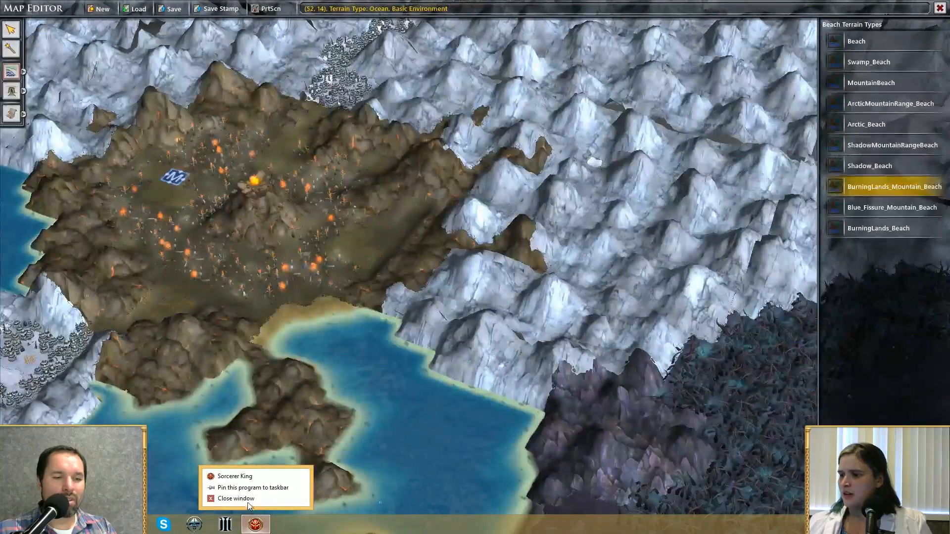
key(super)
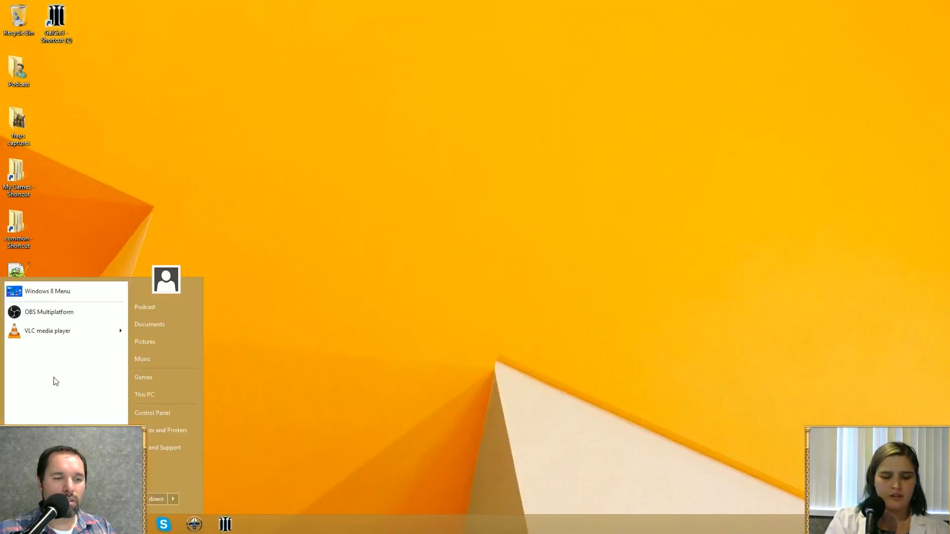
text(sorcerer)
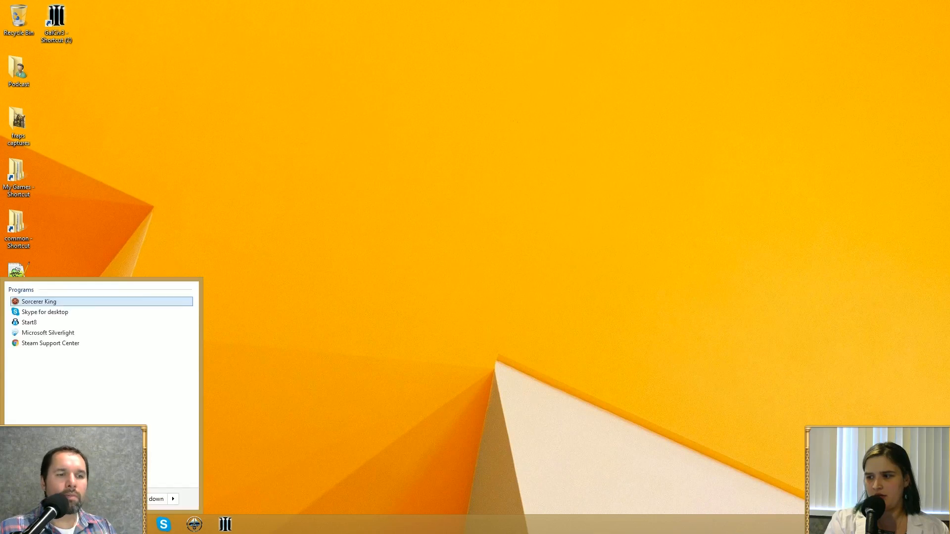
key(Return)
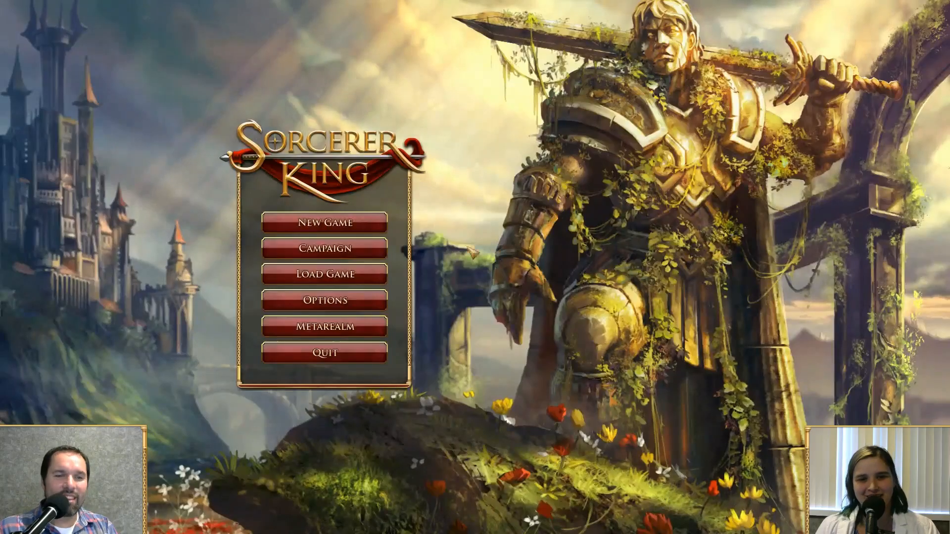
Start a new game on ArcticMap3, choose exploration and intelligence gathering for Galor's Rise, and dismiss the story and end-of-game screens
click(347, 231)
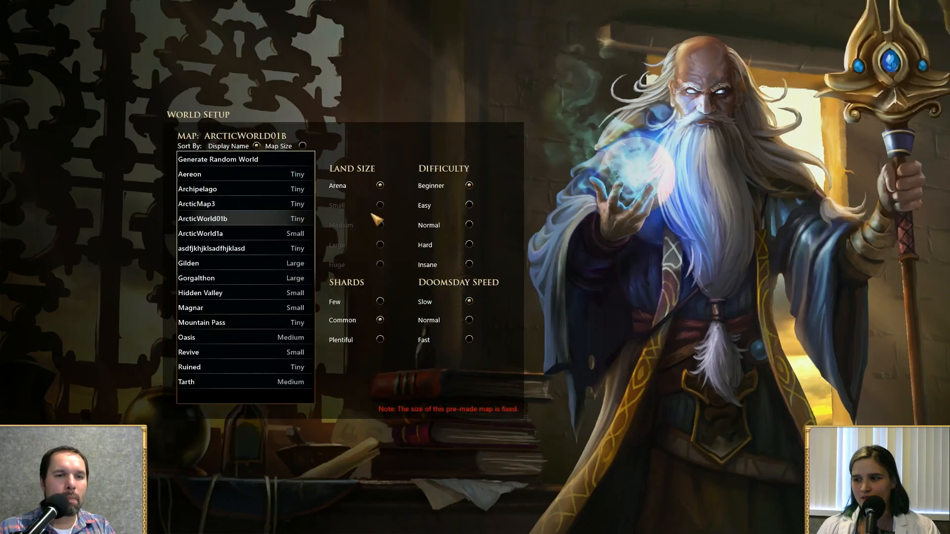
click(221, 208)
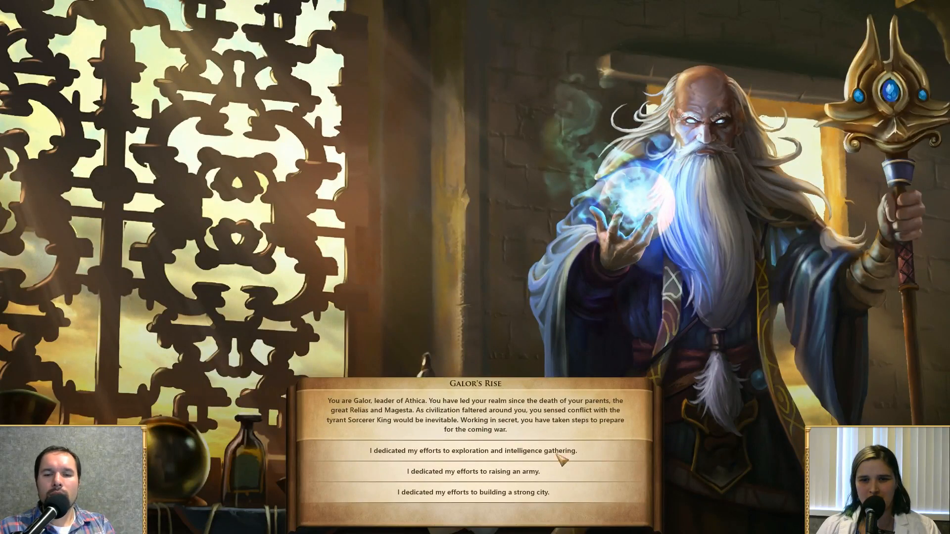
click(558, 455)
click(490, 454)
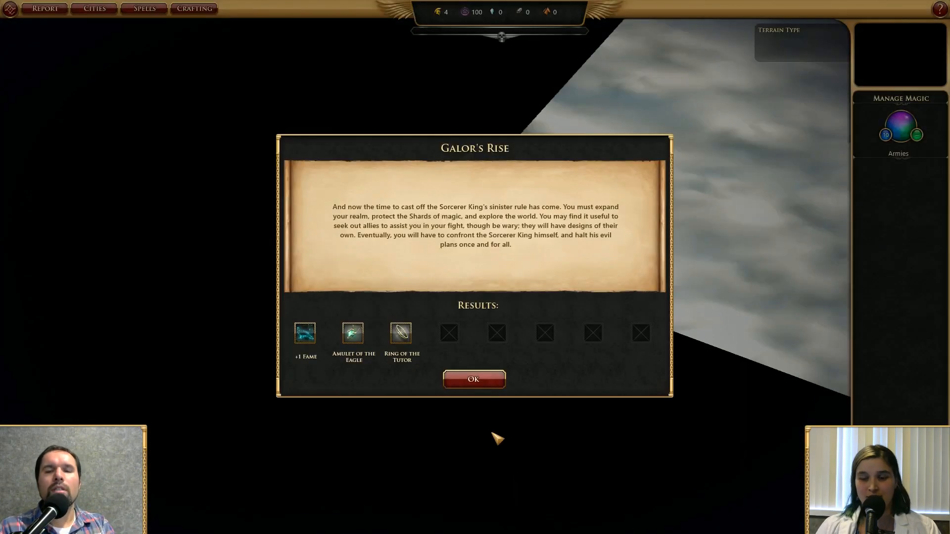
click(488, 379)
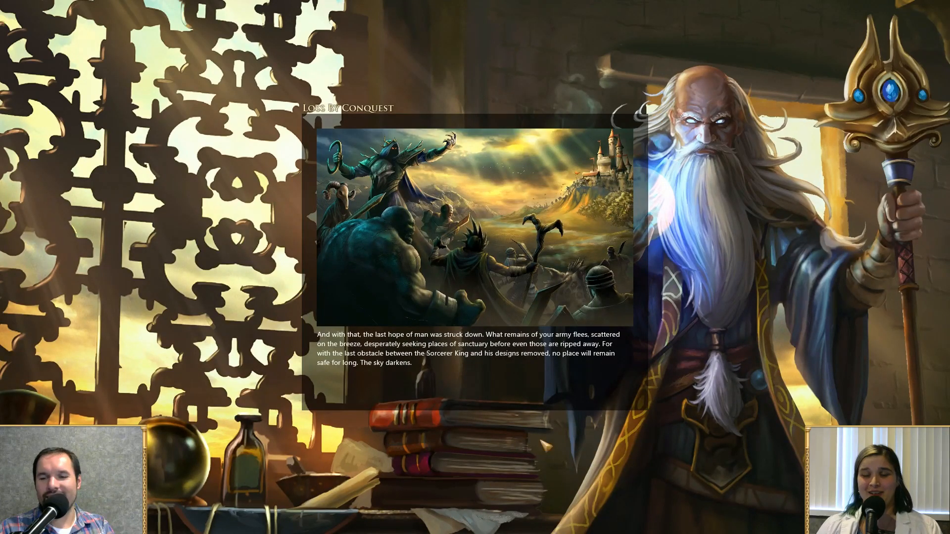
click(613, 368)
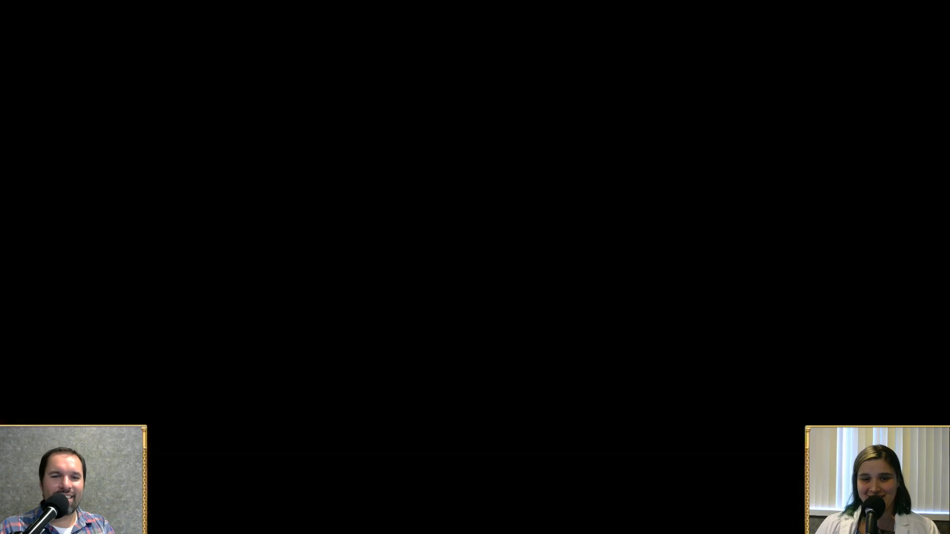
Quit the test game and relaunch Sorcerer King, minimizing the Steam store window
key(alt+Tab)
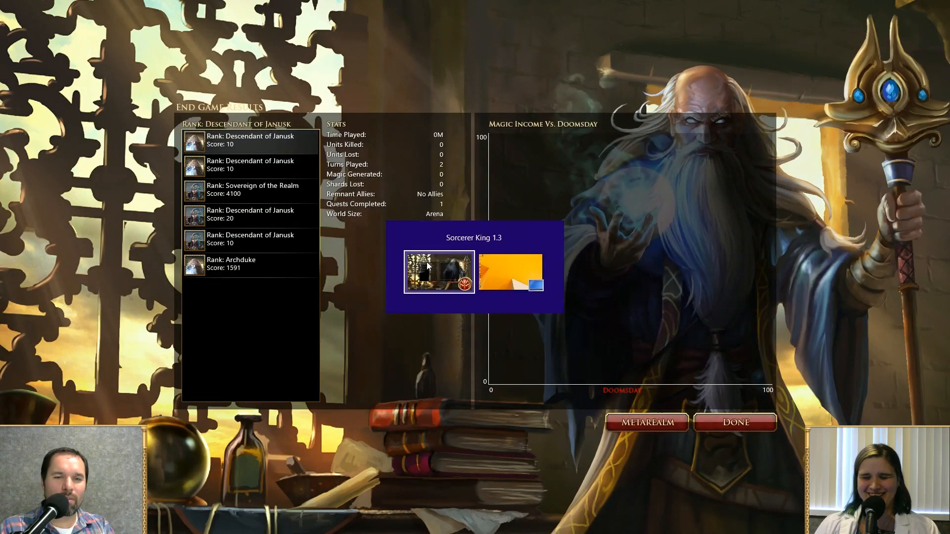
key(alt+Tab)
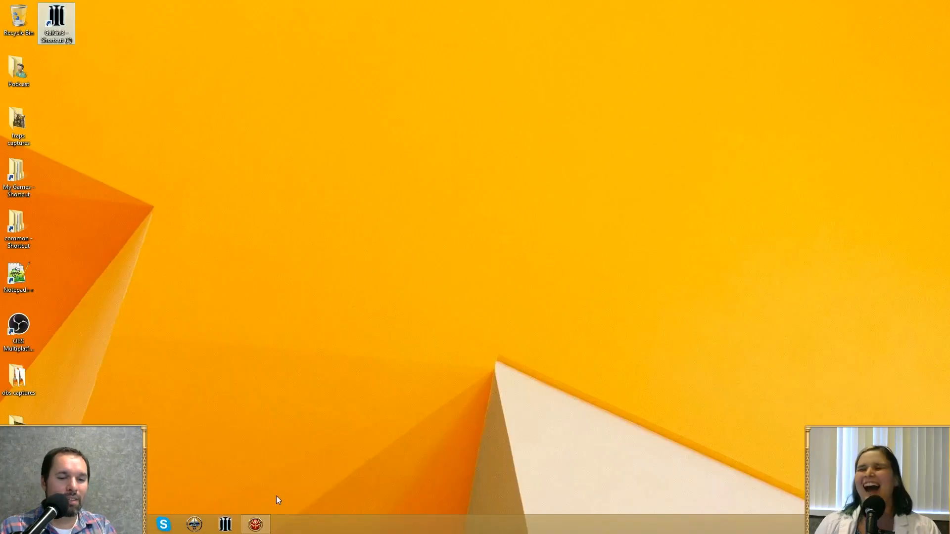
right_click(255, 525)
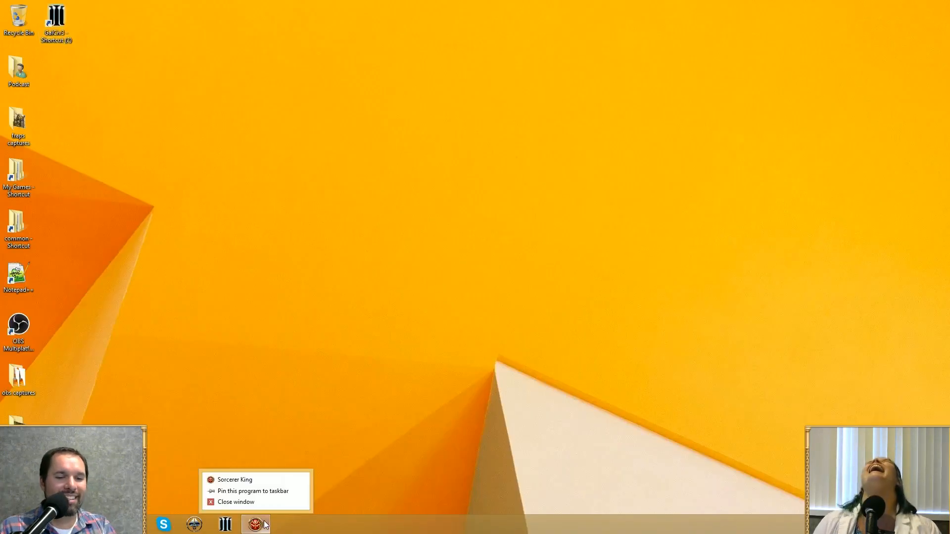
click(259, 500)
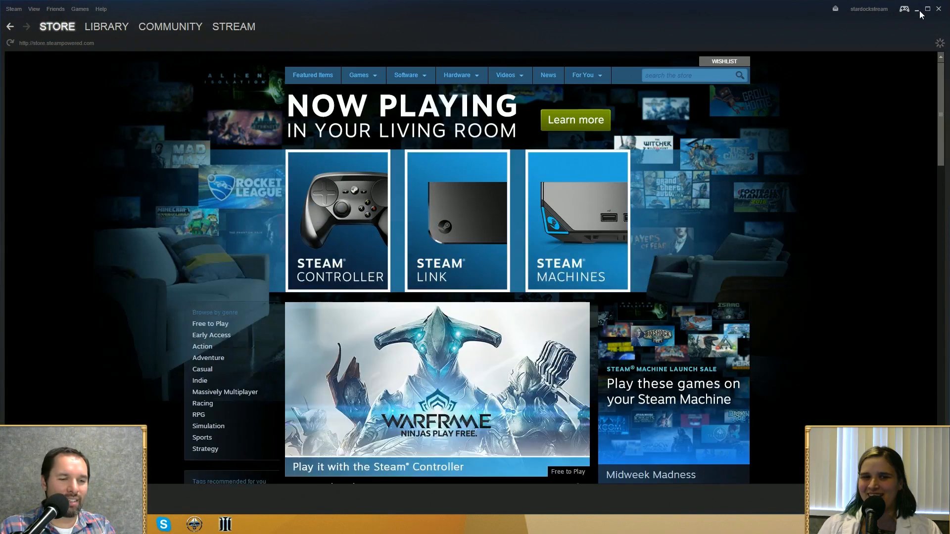
click(916, 10)
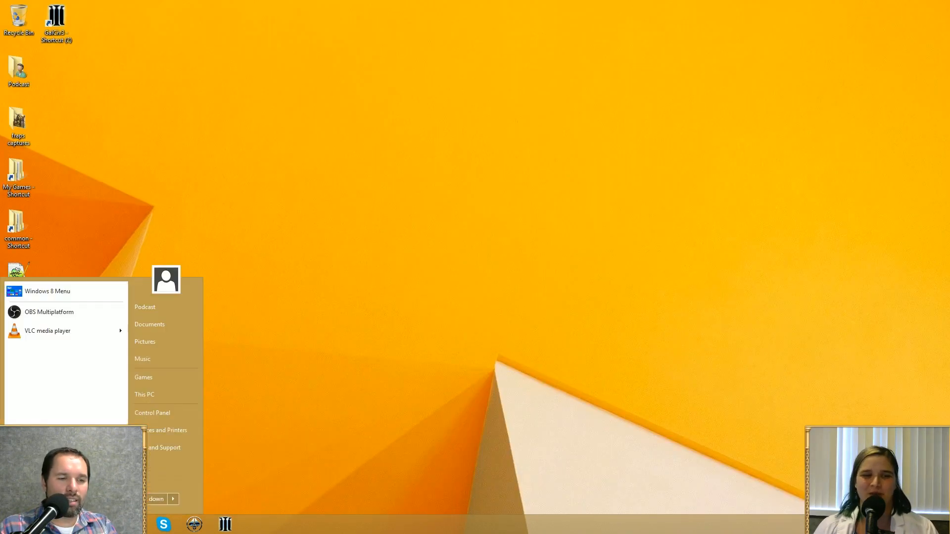
text(sor)
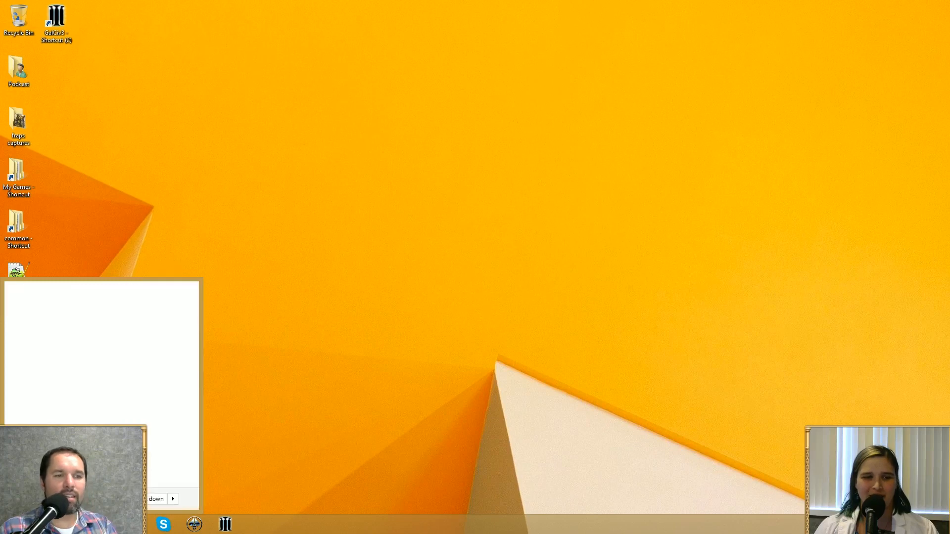
key(Return)
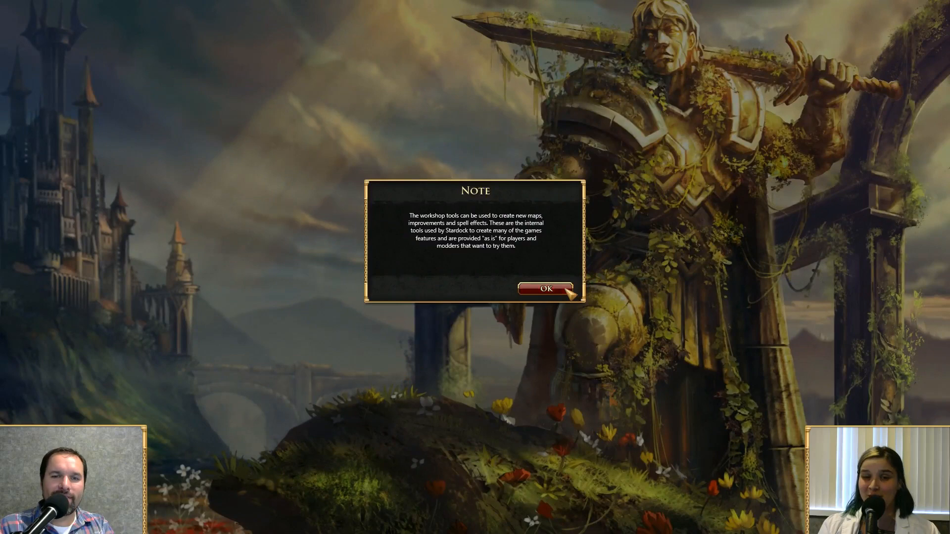
Open the workshop's Map Editor and load the saved arctic map
click(565, 288)
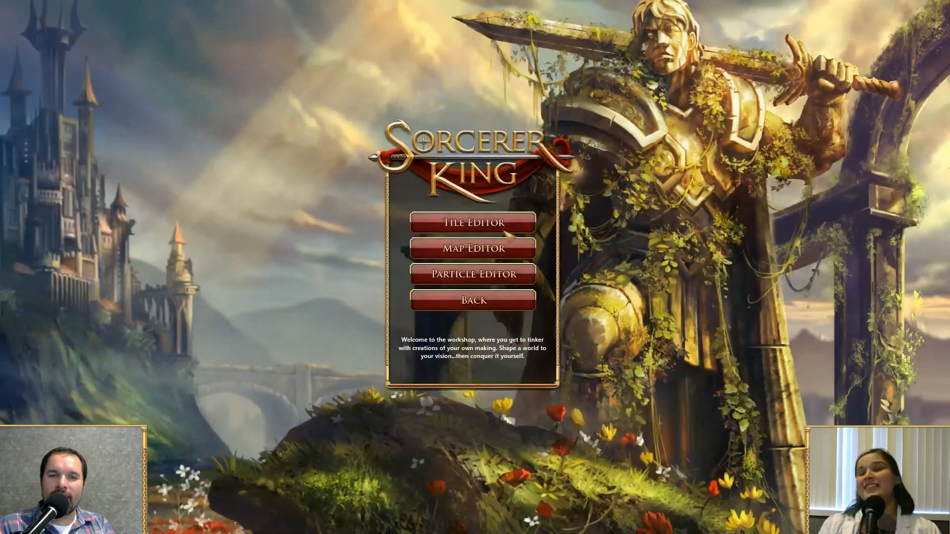
click(477, 252)
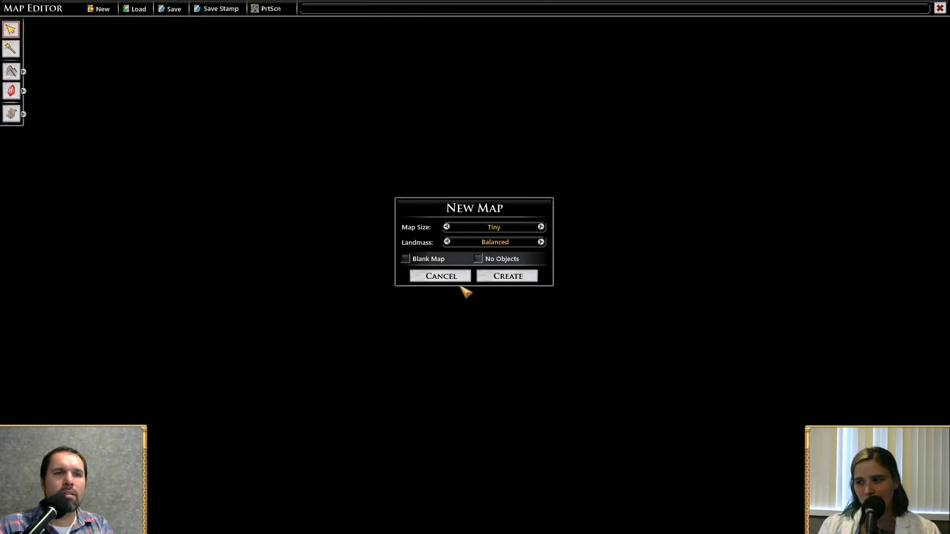
click(130, 9)
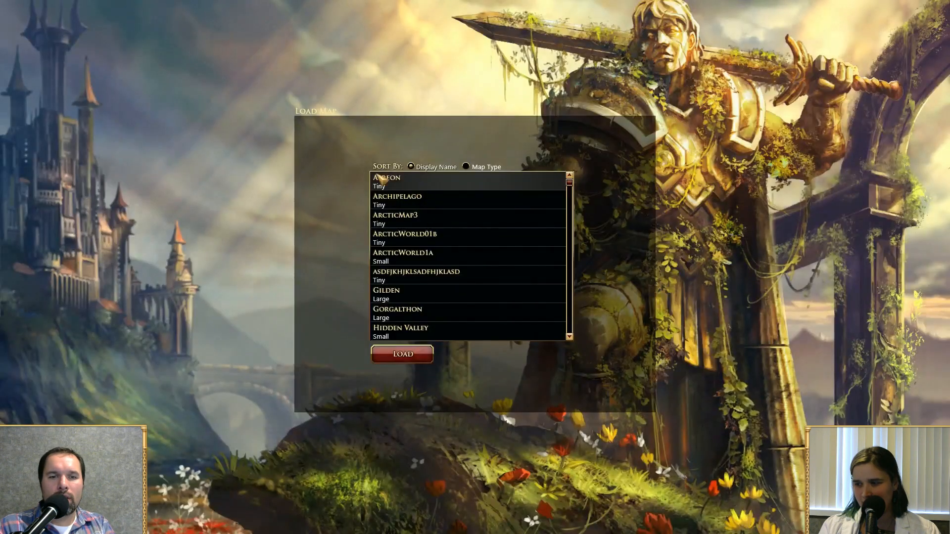
click(415, 360)
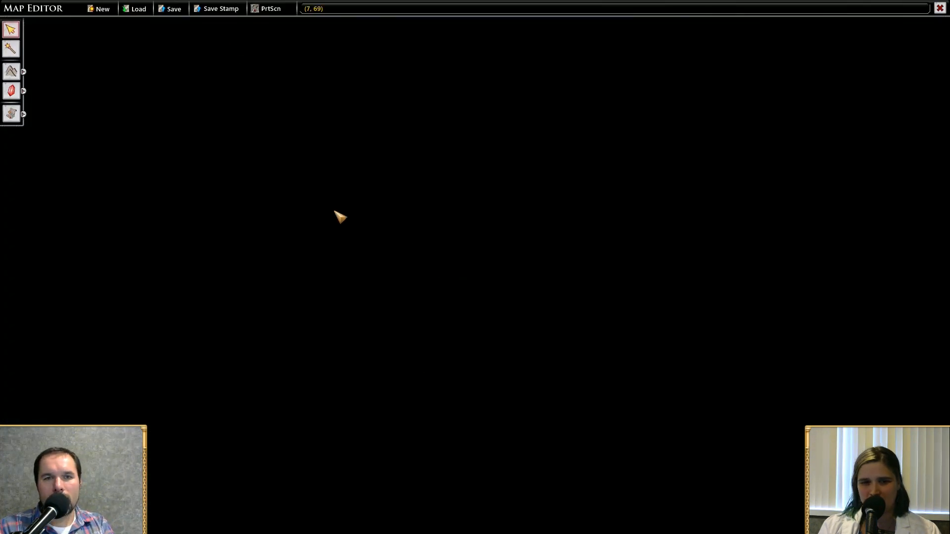
Place Starting Point 1 on the existing start tile at the road's end in the arctic plains clearing
scroll(394, 192, up, 10)
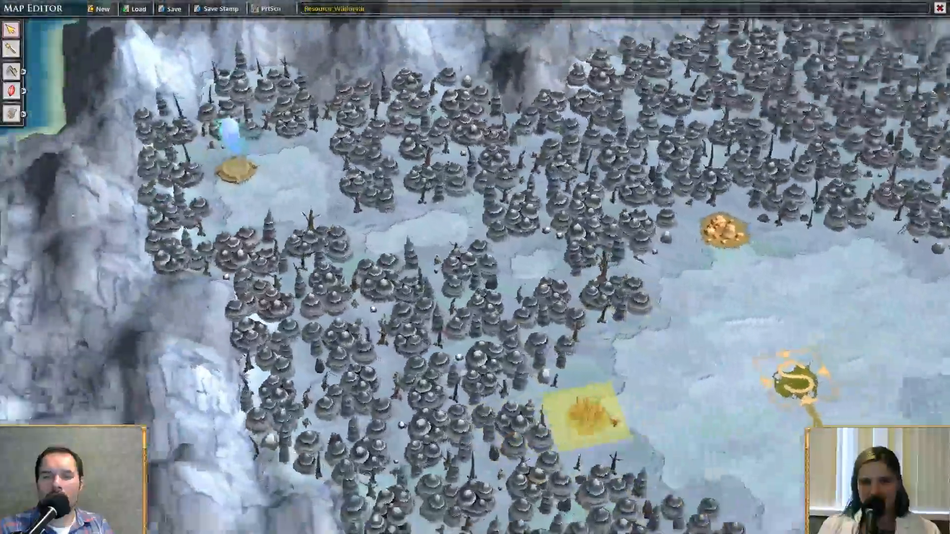
middle_drag(614, 421, 450, 413)
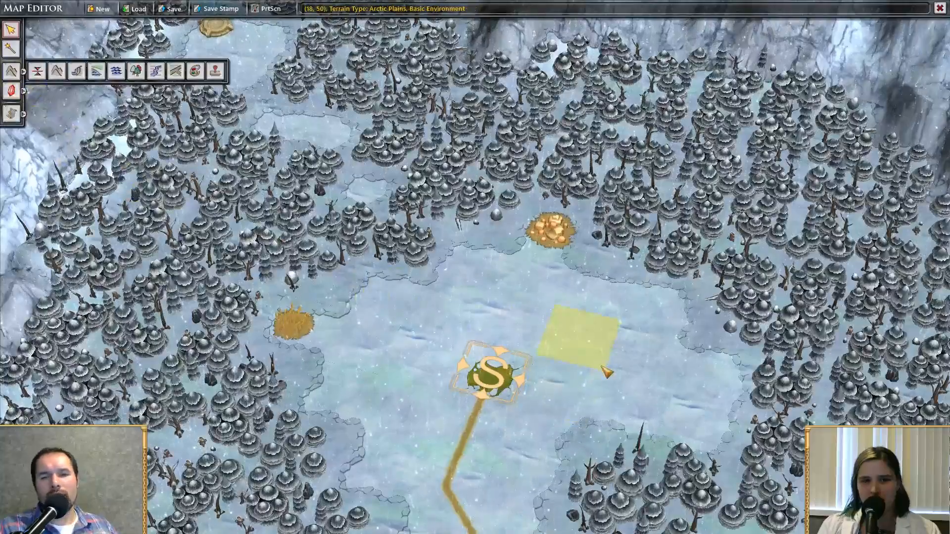
scroll(603, 363, down, 4)
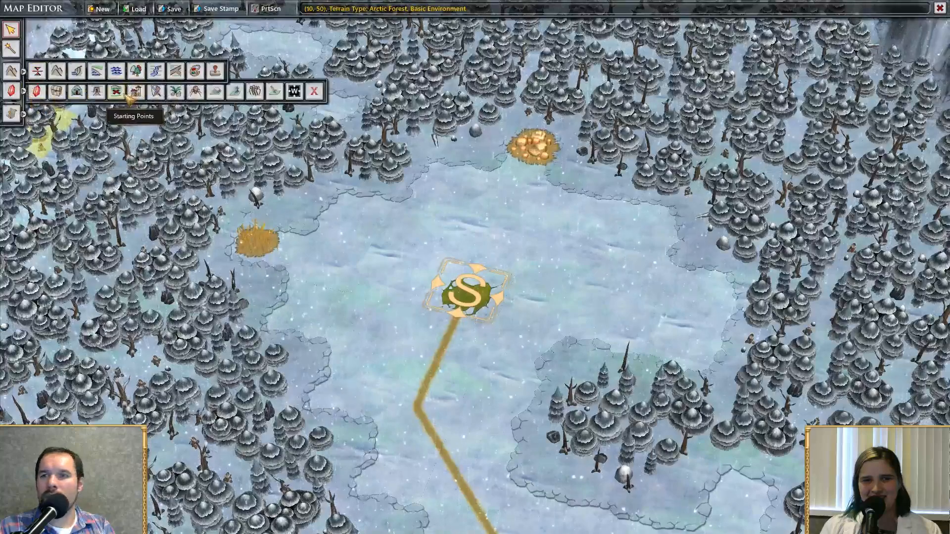
click(124, 94)
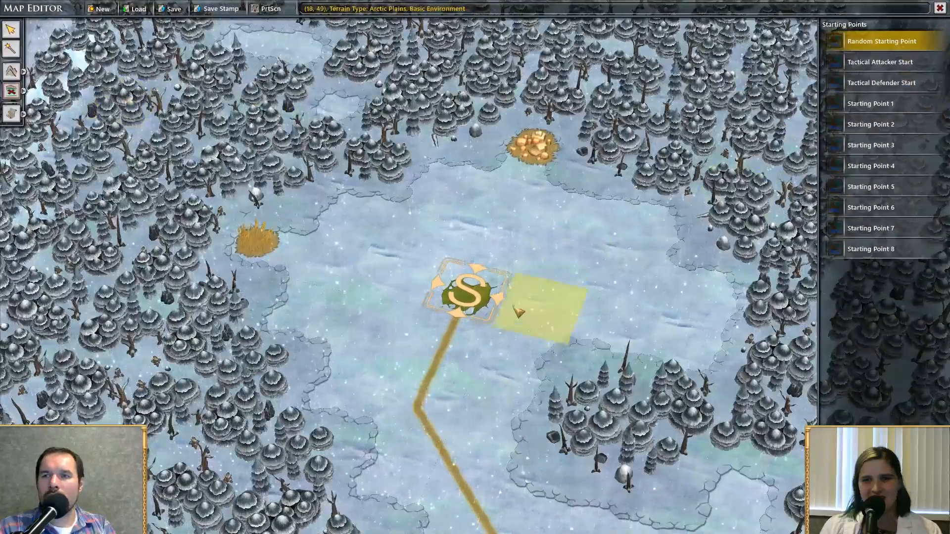
click(896, 106)
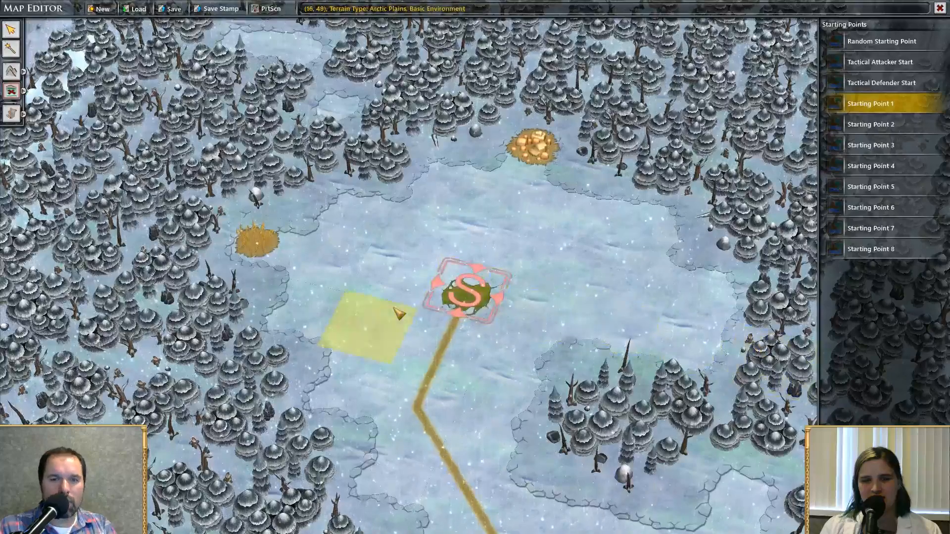
click(486, 289)
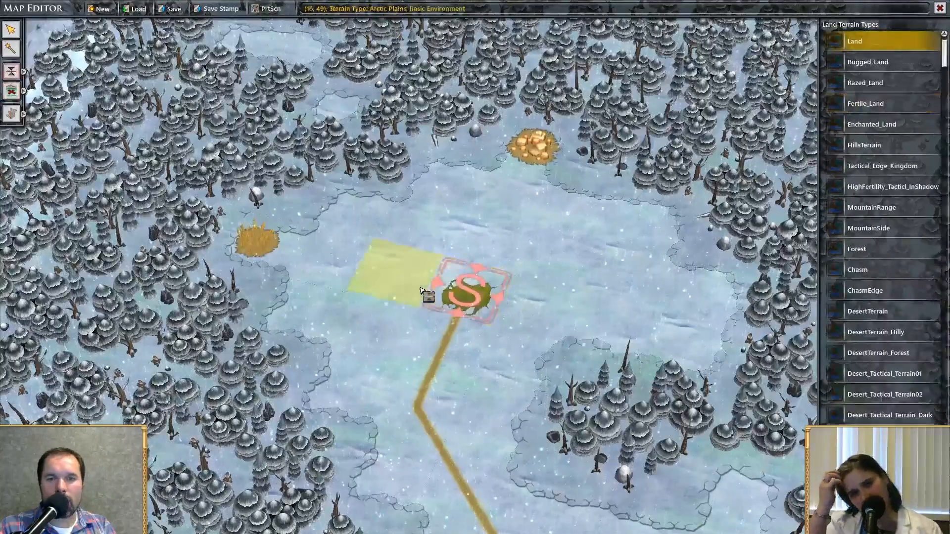
Paint Land terrain on the arctic plains tiles beside the starting point
click(421, 291)
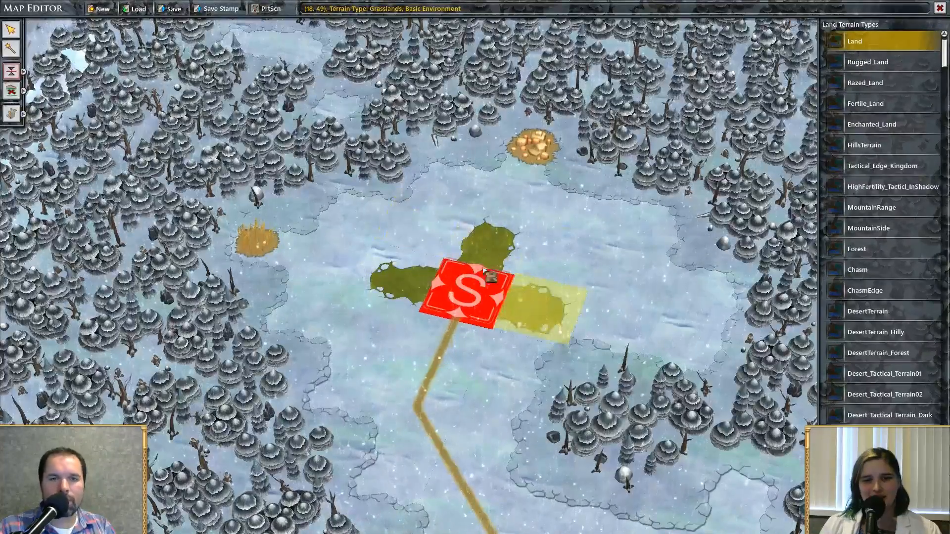
click(522, 286)
scroll(523, 286, down, 3)
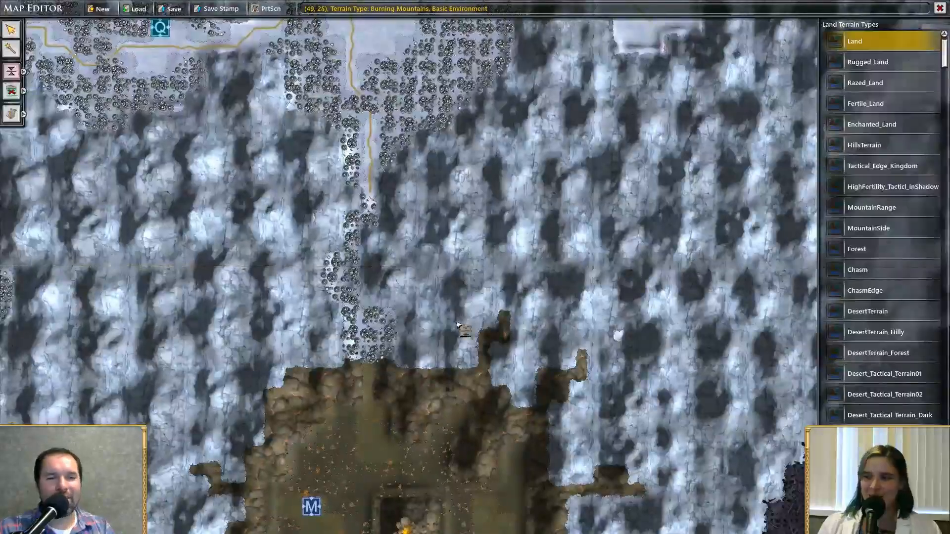
scroll(457, 324, down, 5)
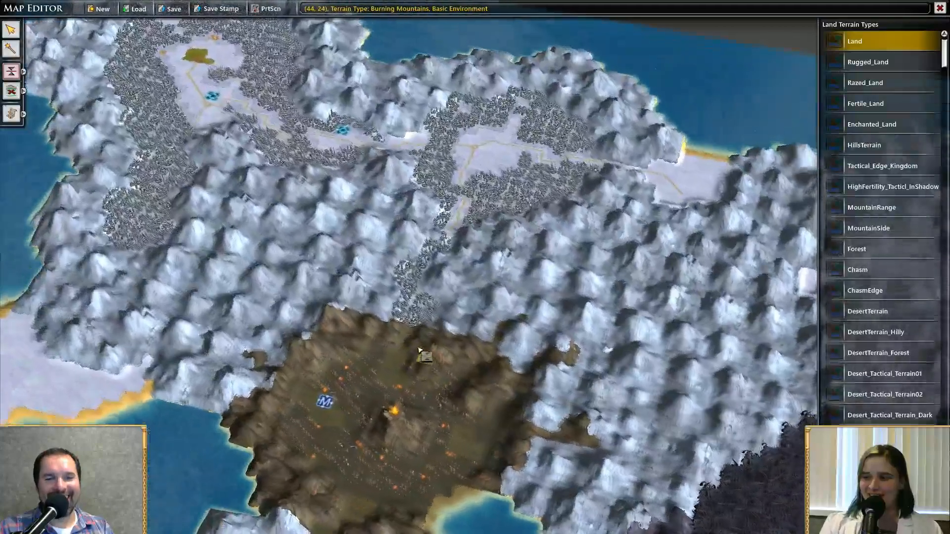
key(alt+Tab)
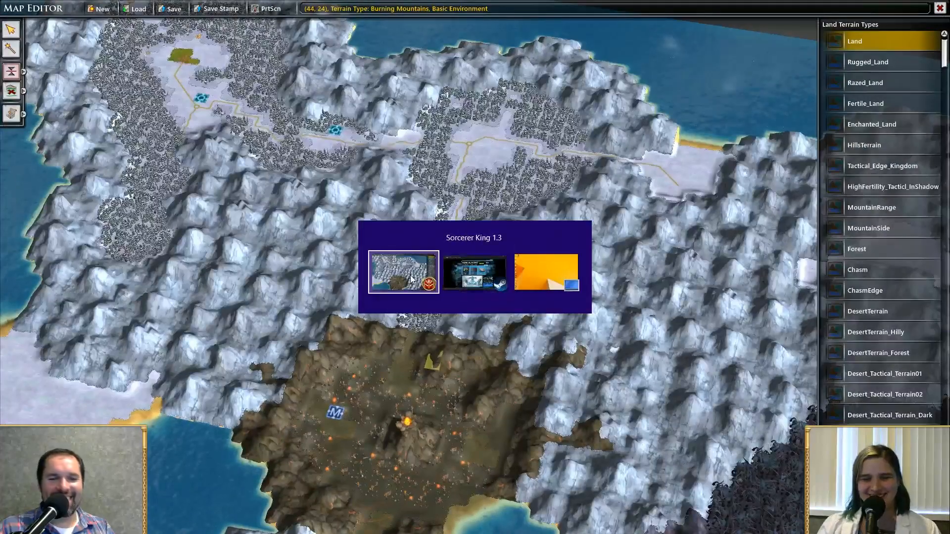
key(alt+Tab)
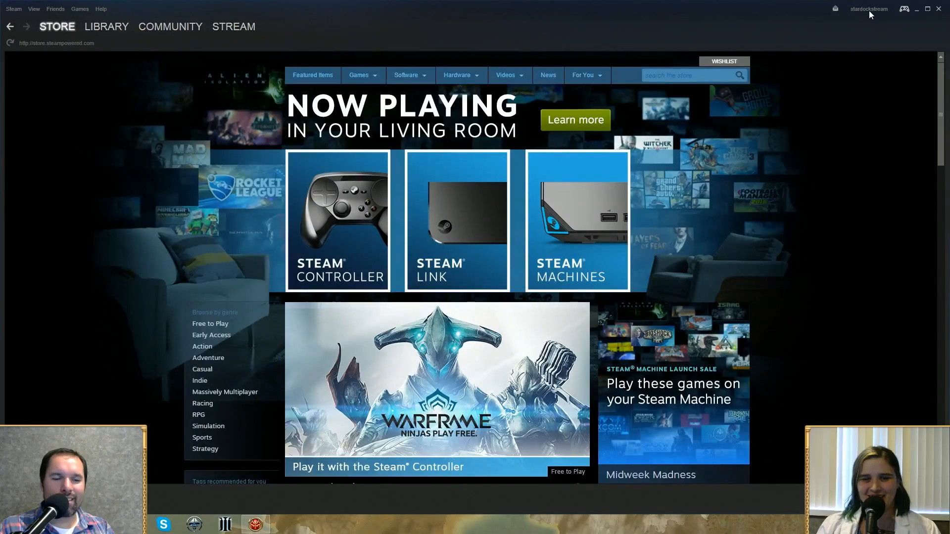
key(alt+Tab)
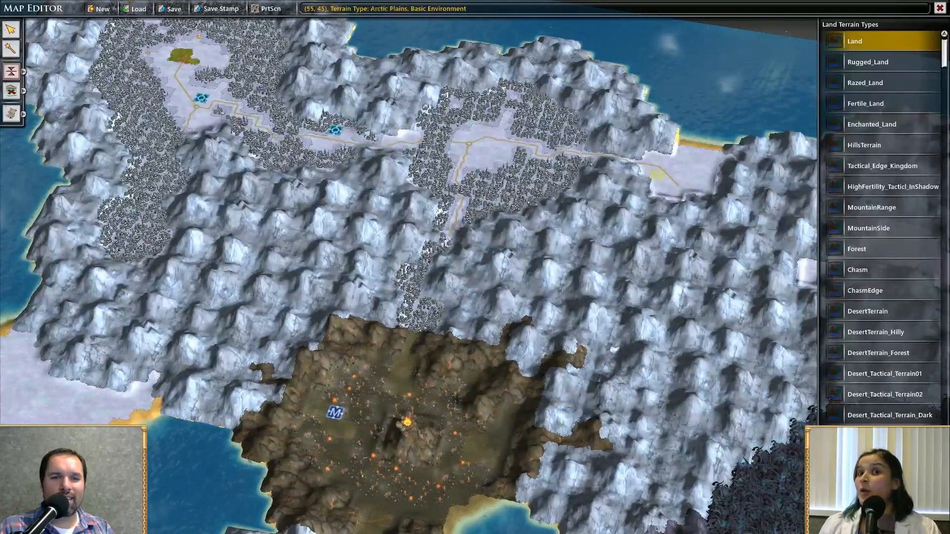
click(254, 524)
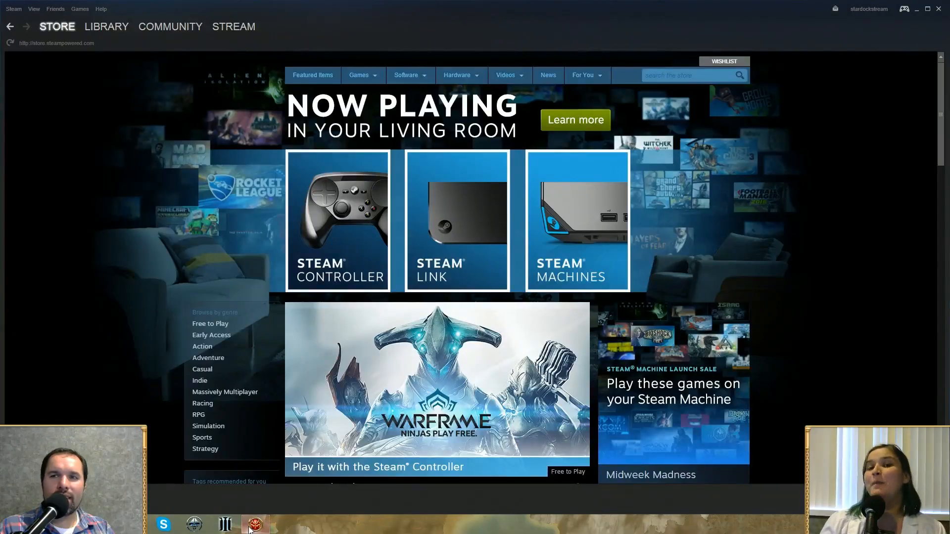
Close the running game and the Steam store window, and launch Sorcerer King again
right_click(253, 524)
click(232, 499)
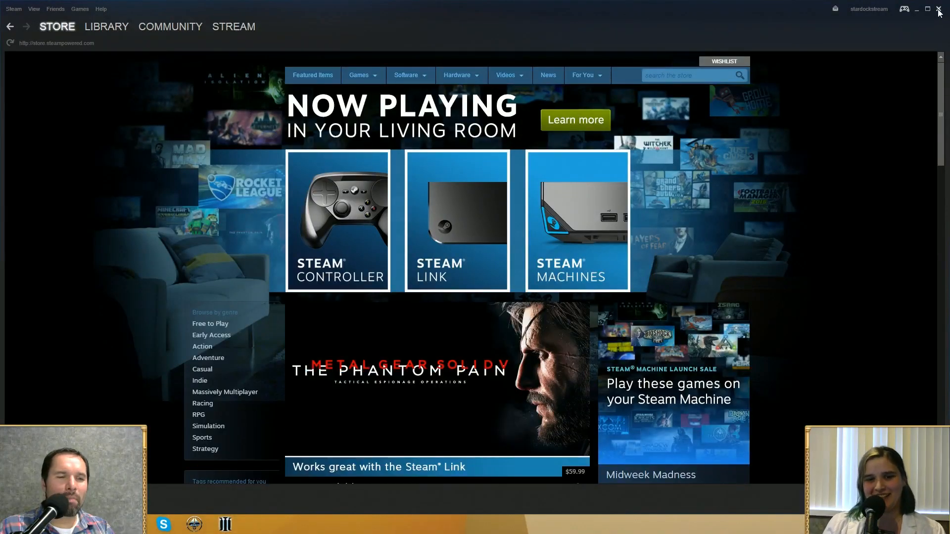
click(938, 10)
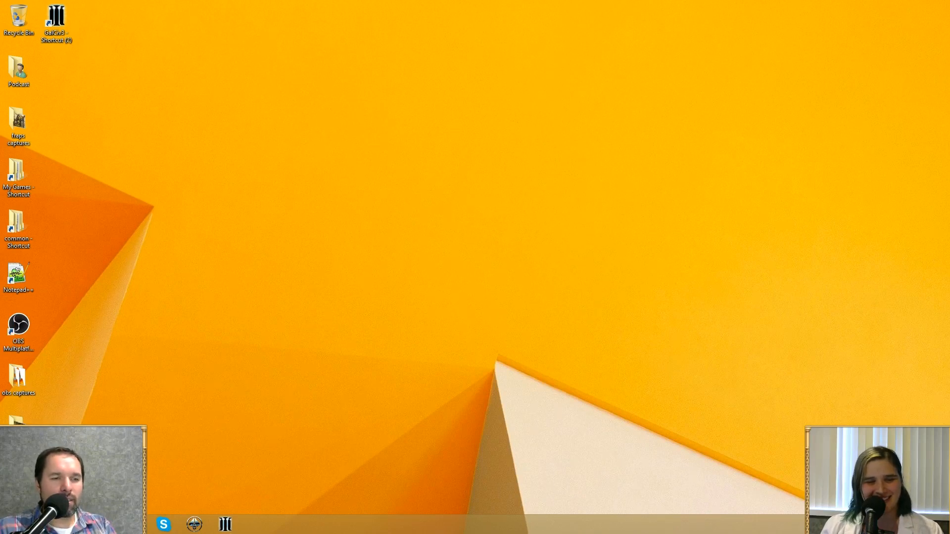
key(super)
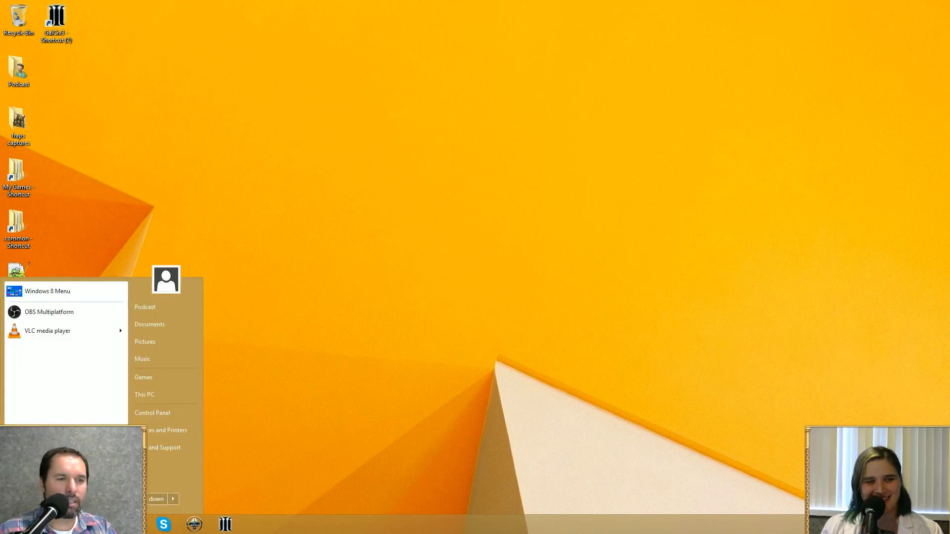
text(sorcerer)
key(Return)
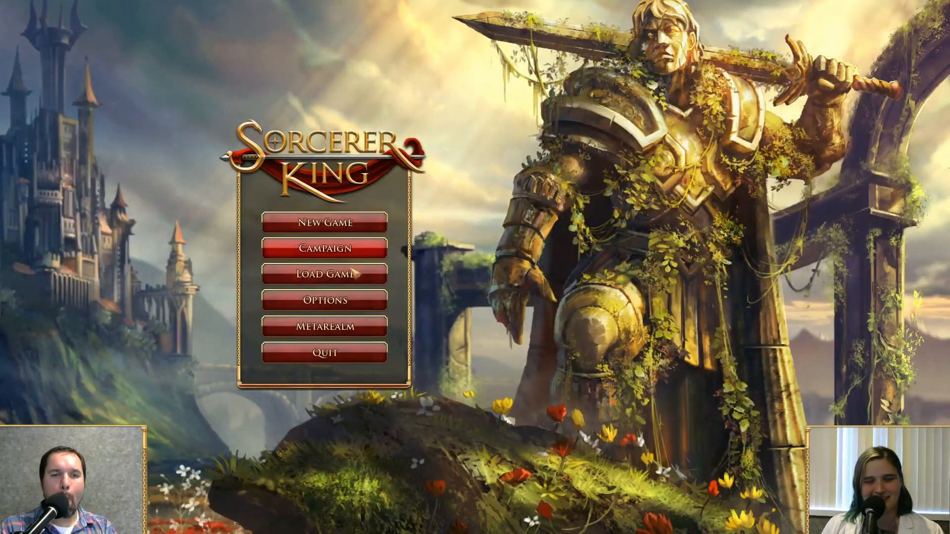
Start a new game with the default Wizard on ArcticMap3, accepting the world setup and the Keepers of the Flame as rival
click(334, 226)
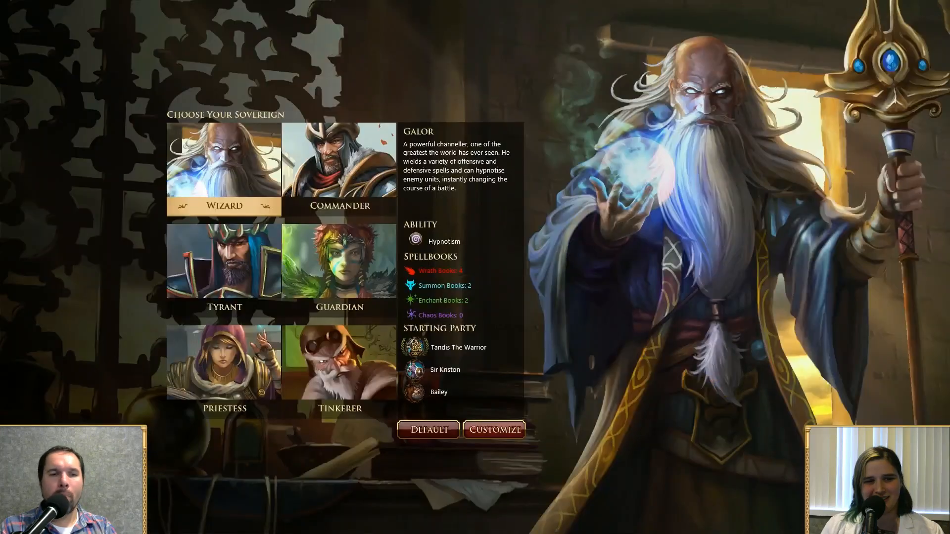
click(429, 429)
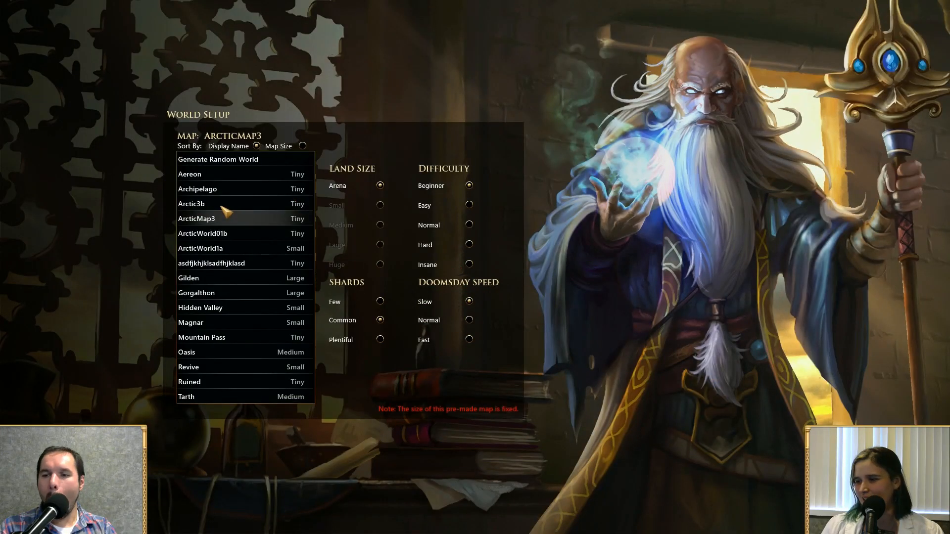
click(815, 409)
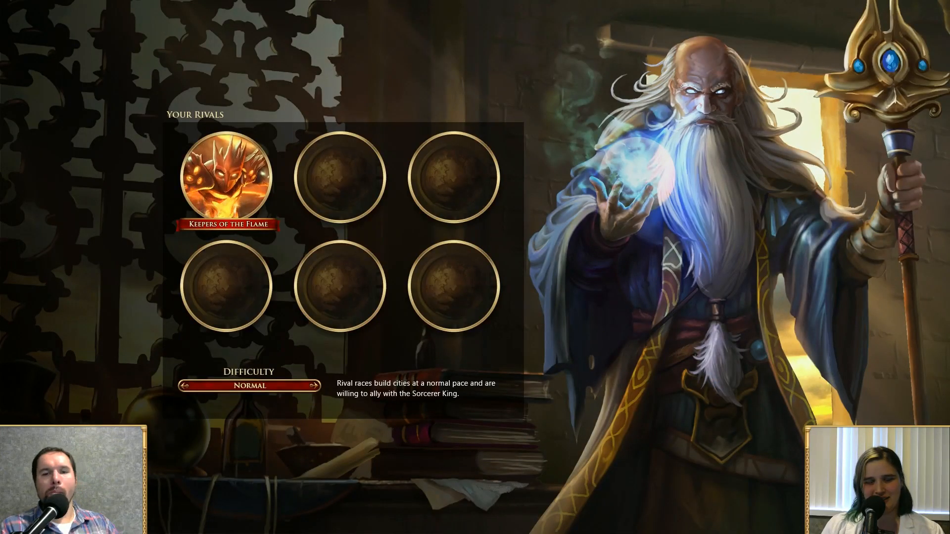
click(815, 408)
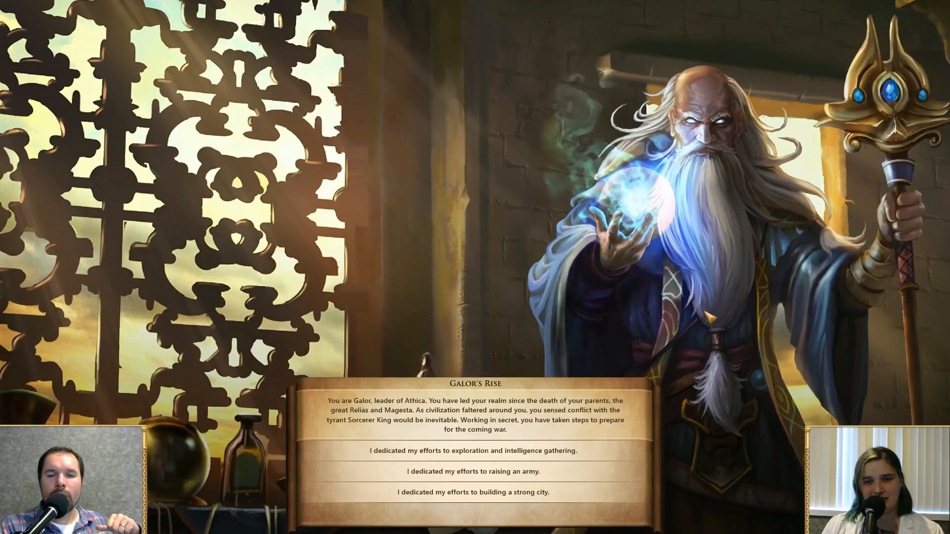
Choose exploration and intelligence gathering in the opening event, accept its results, and dismiss the city naming prompt
click(596, 451)
click(598, 450)
click(584, 511)
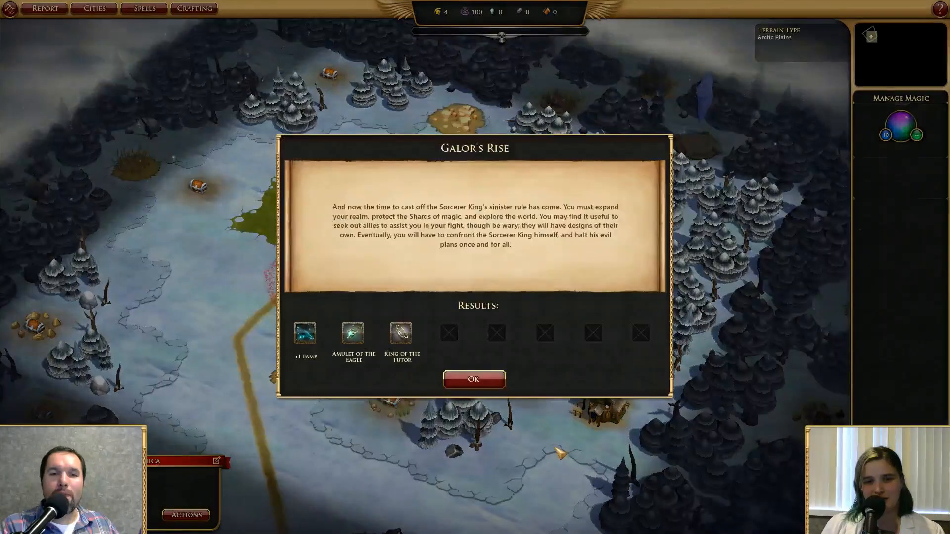
click(476, 381)
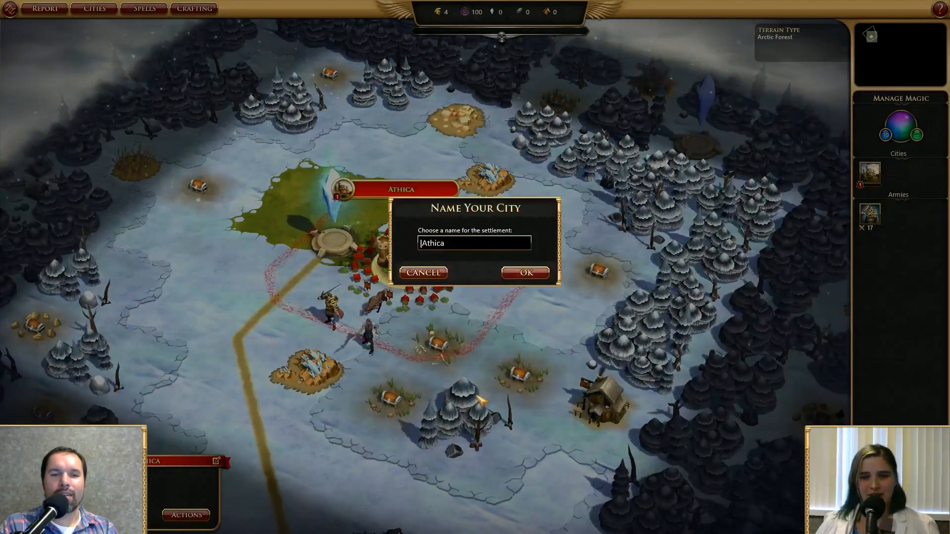
click(430, 271)
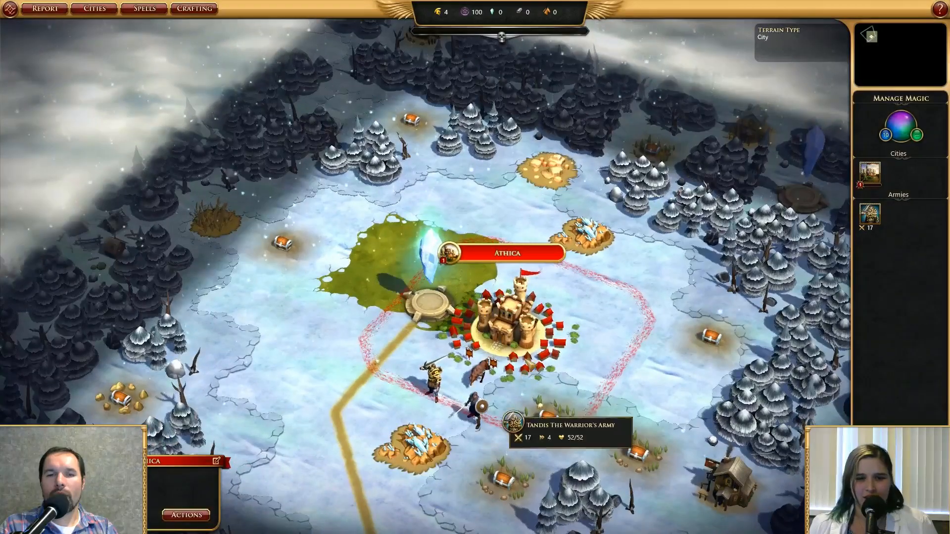
Survey the land around Athica and teleport the army into the nearby forest and onto the road junction below the city
scroll(425, 267, down, 10)
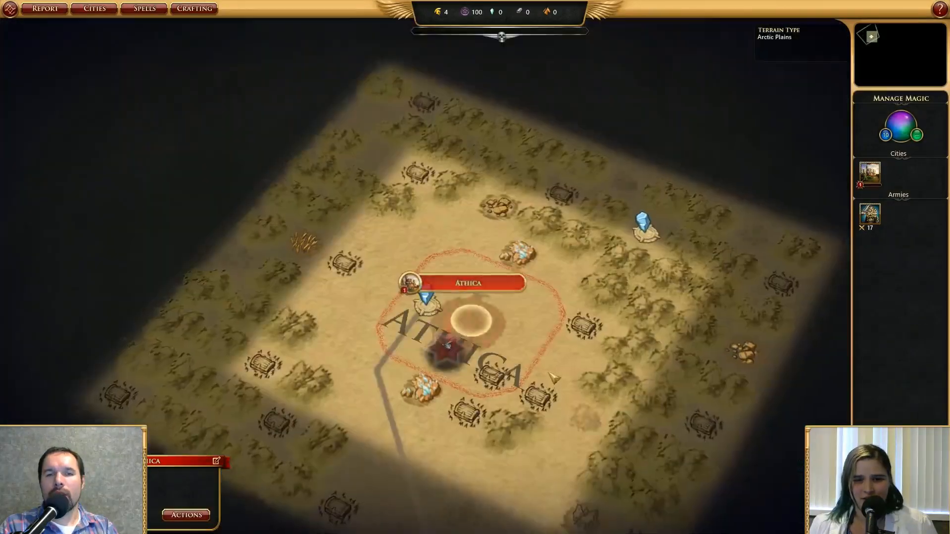
scroll(425, 267, up, 5)
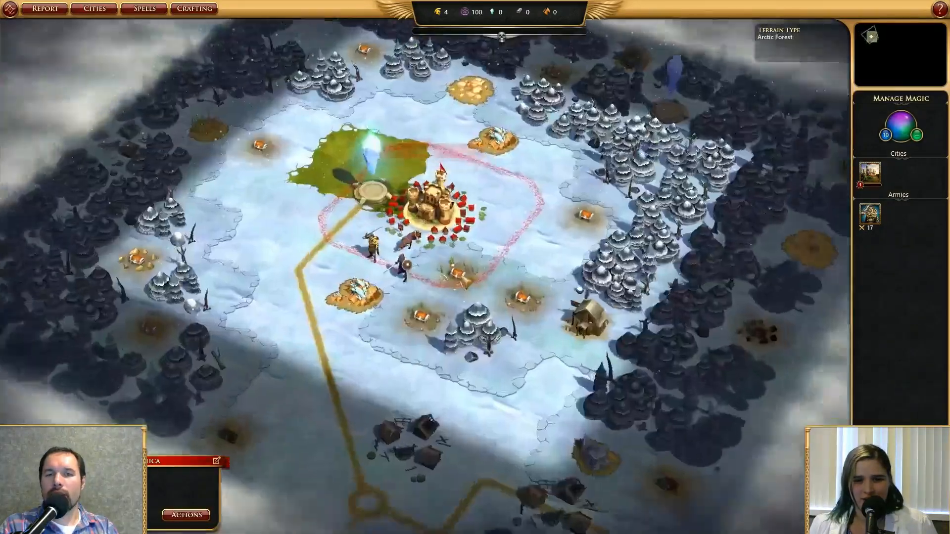
scroll(459, 278, up, 4)
drag(472, 116, 524, 307)
scroll(526, 306, down, 3)
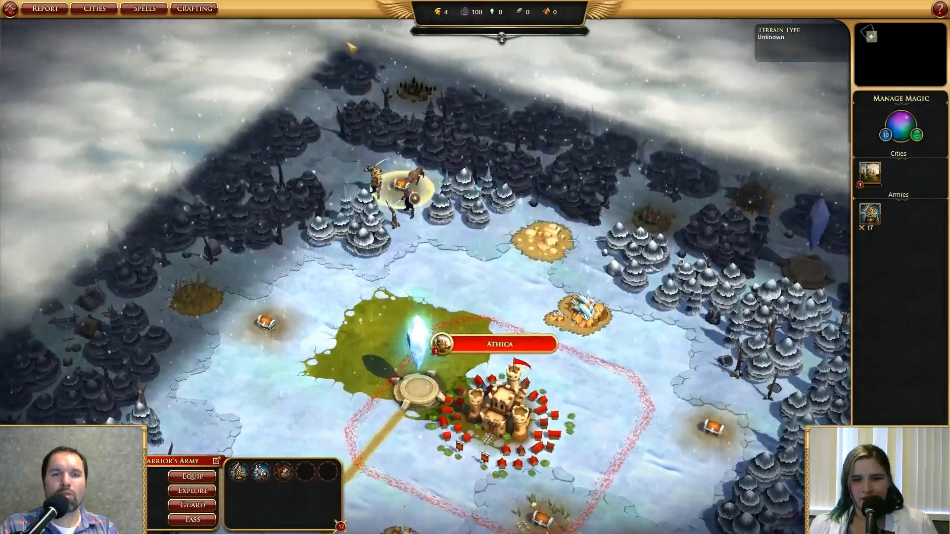
key(ctrl+t)
key(Down)
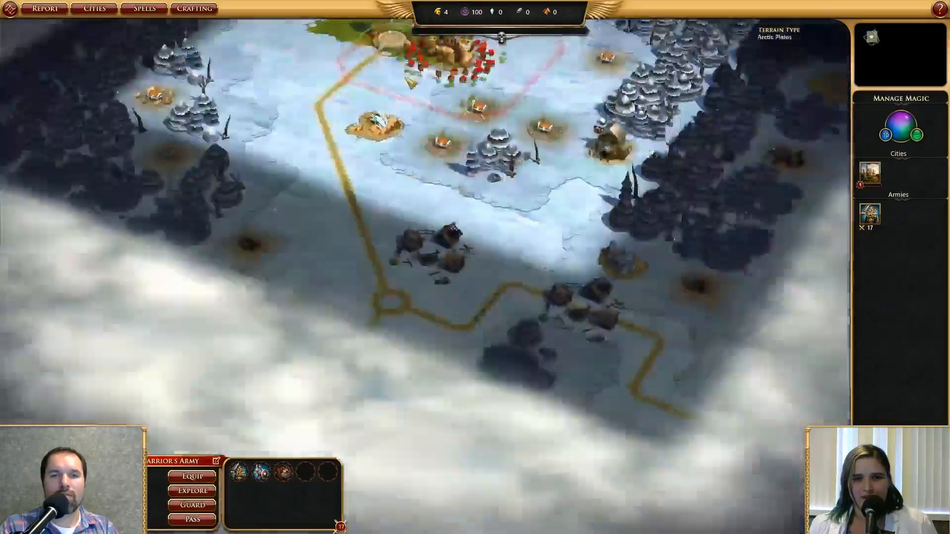
key(ctrl+t)
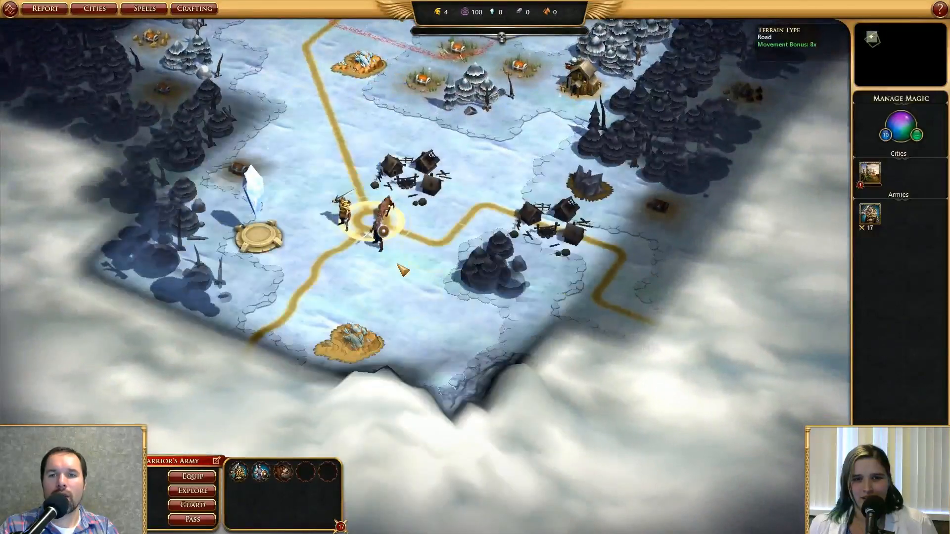
Teleport the army along the road through the arctic forest to the ice crystals at the mountains' edge to reveal that stretch
right_click(398, 264)
drag(398, 265, 430, 146)
right_click(653, 207)
drag(820, 354, 520, 191)
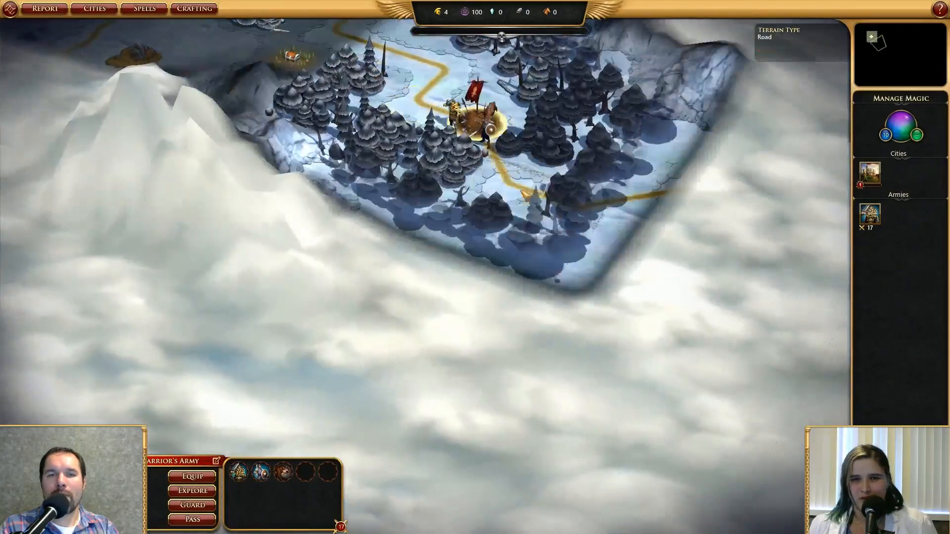
drag(745, 217, 427, 92)
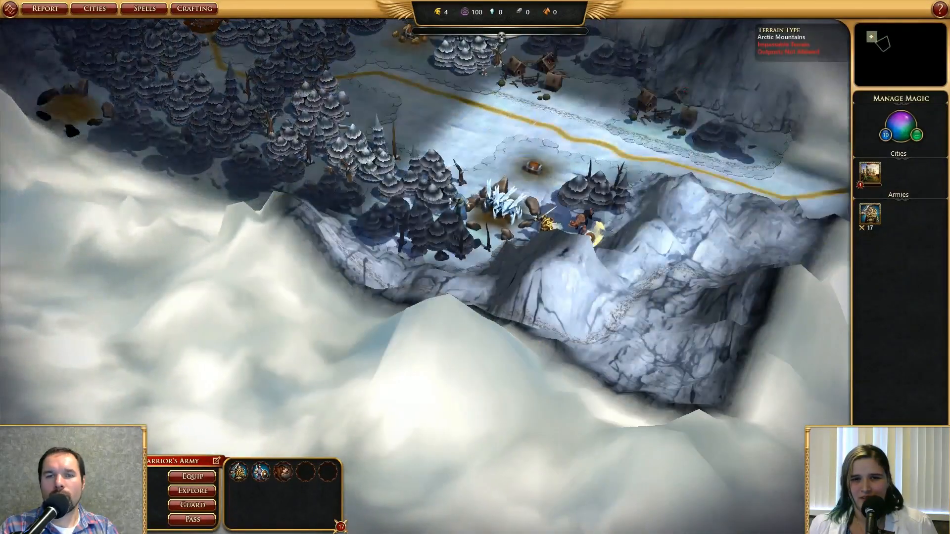
drag(805, 248, 404, 218)
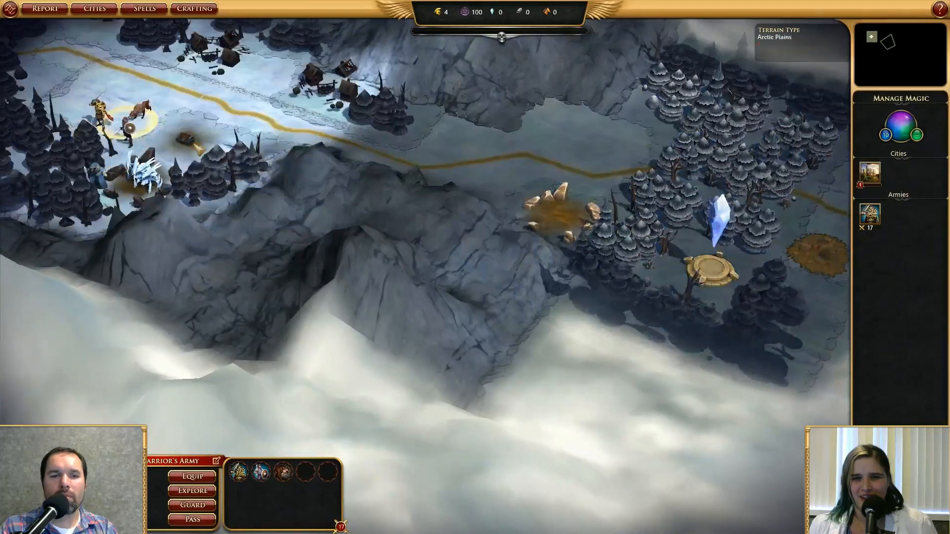
Teleport the army over the arctic mountains, past the skull lair, and on to the tower in the snowy forest
drag(198, 149, 395, 179)
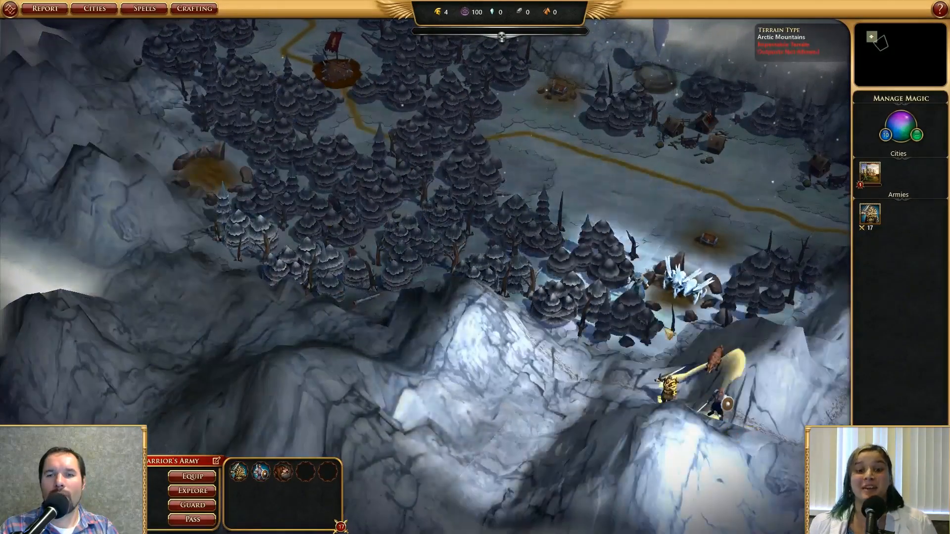
drag(665, 330, 501, 104)
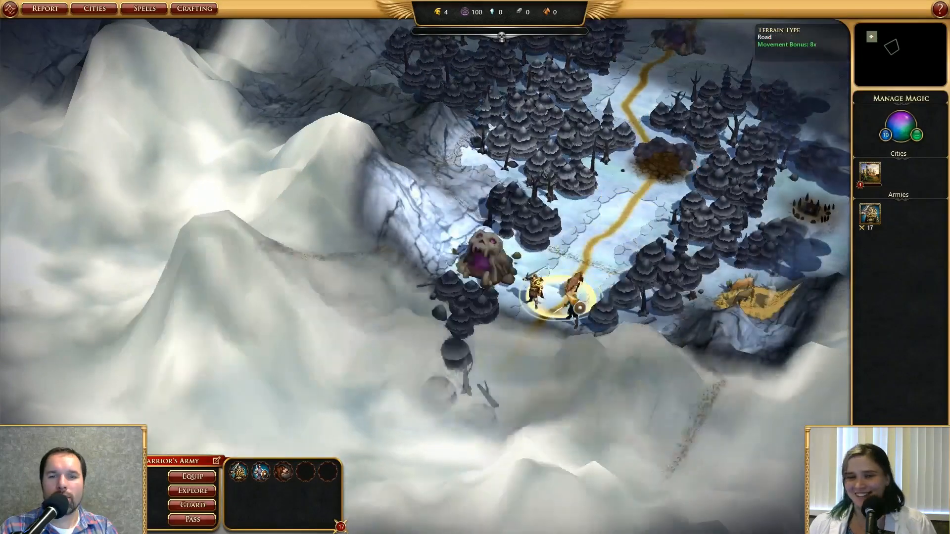
drag(569, 297, 622, 130)
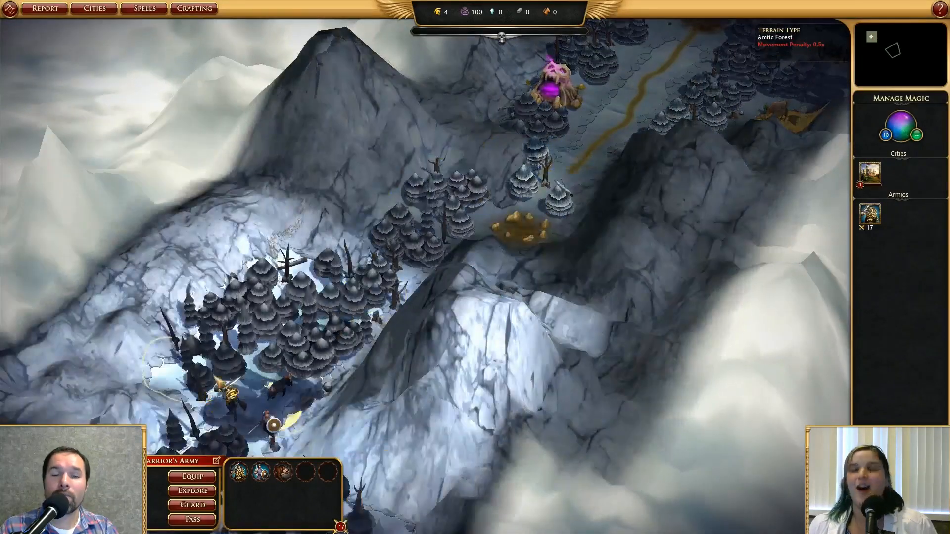
drag(555, 182, 723, 69)
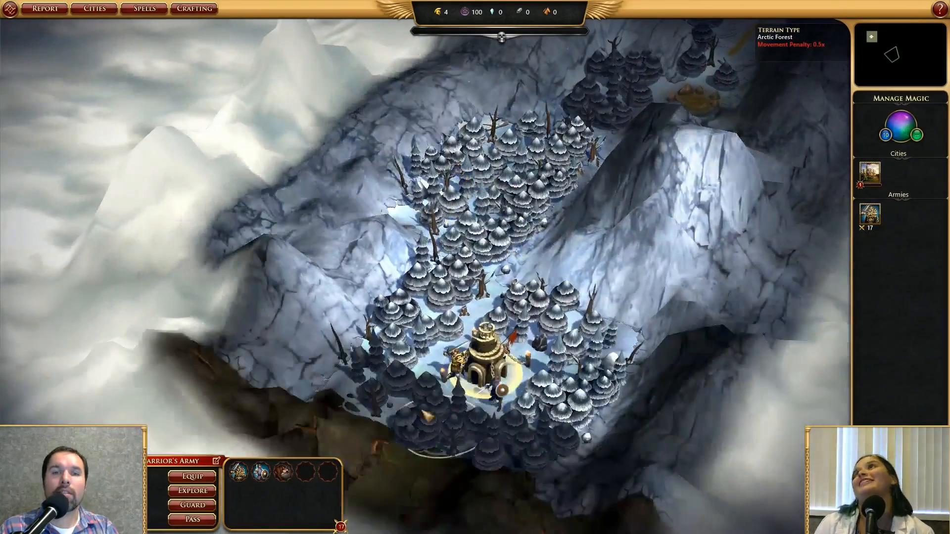
right_click(423, 411)
drag(423, 411, 476, 152)
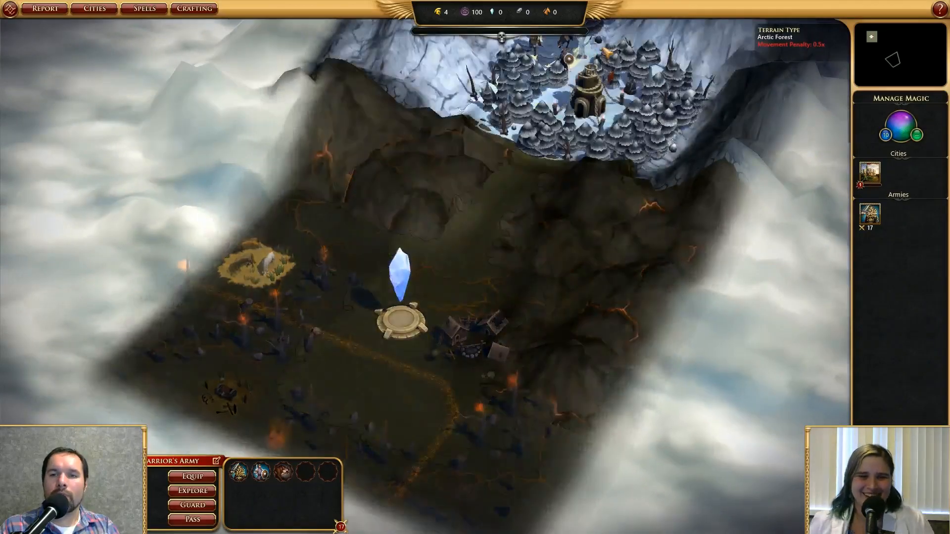
Recheck the mountain road by the skull lair and teleport the army into the Burning Lands beyond the forest tower
drag(606, 51, 561, 206)
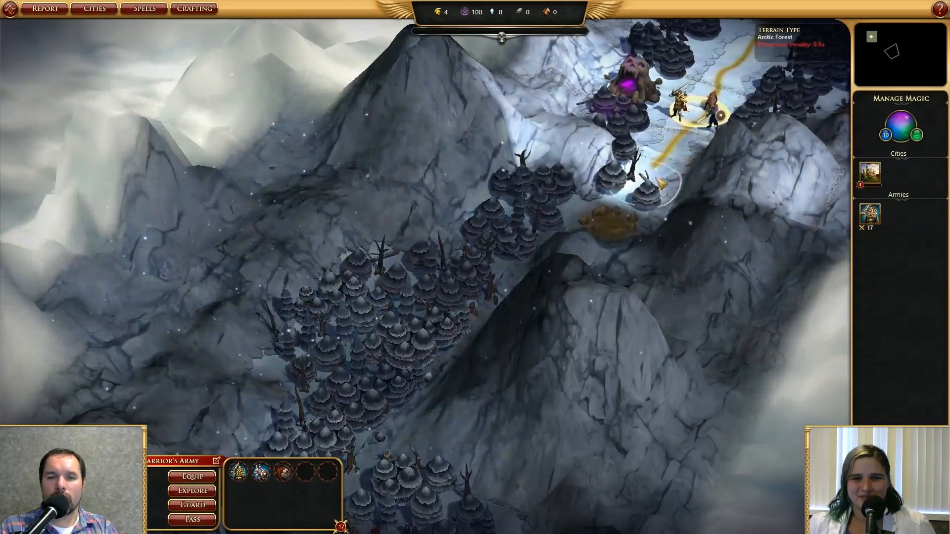
drag(659, 184, 511, 372)
drag(507, 286, 164, 355)
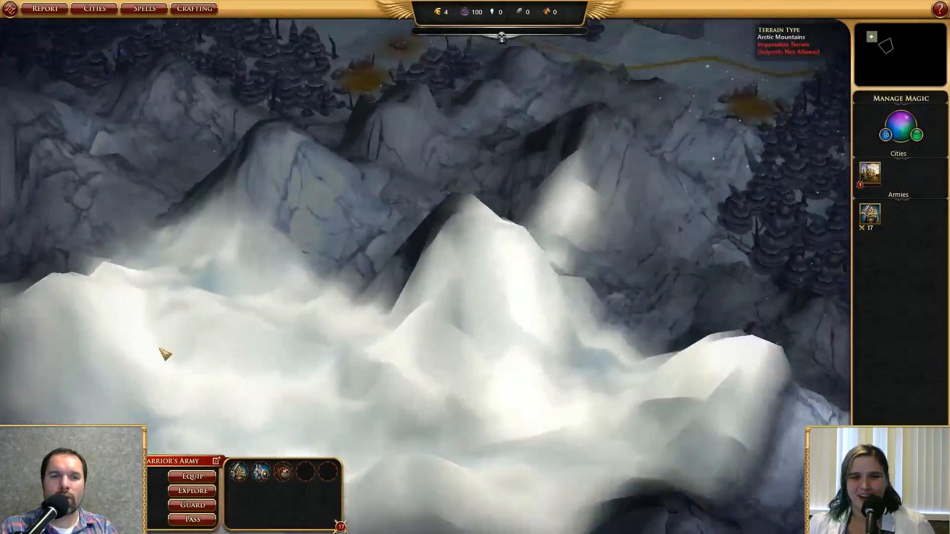
mouse_move(197, 134)
mouse_down()
mouse_move(470, 394)
mouse_move(227, 120)
mouse_move(395, 435)
mouse_move(416, 149)
mouse_move(594, 147)
mouse_up()
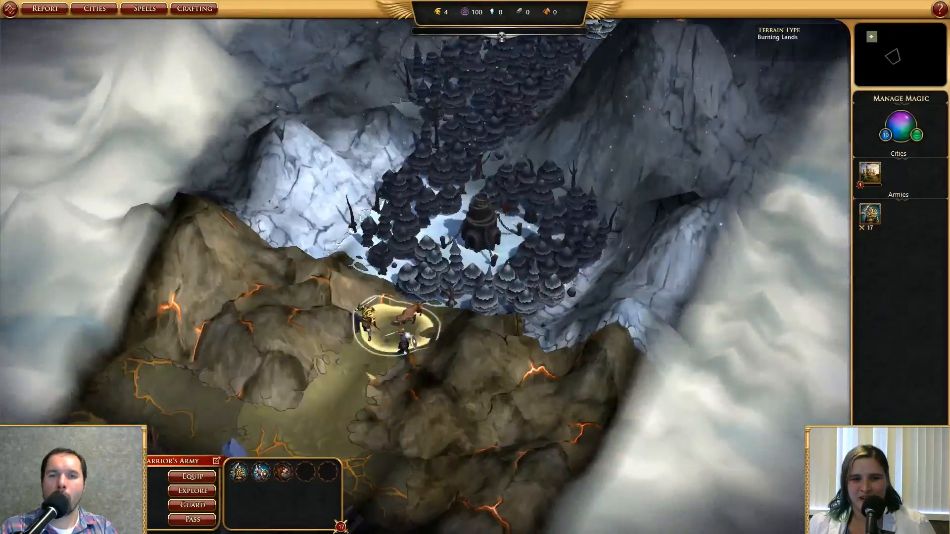
Move the army deeper into the burning lands and back away from the Keepers of the Flame in the first contact event
drag(163, 405, 356, 135)
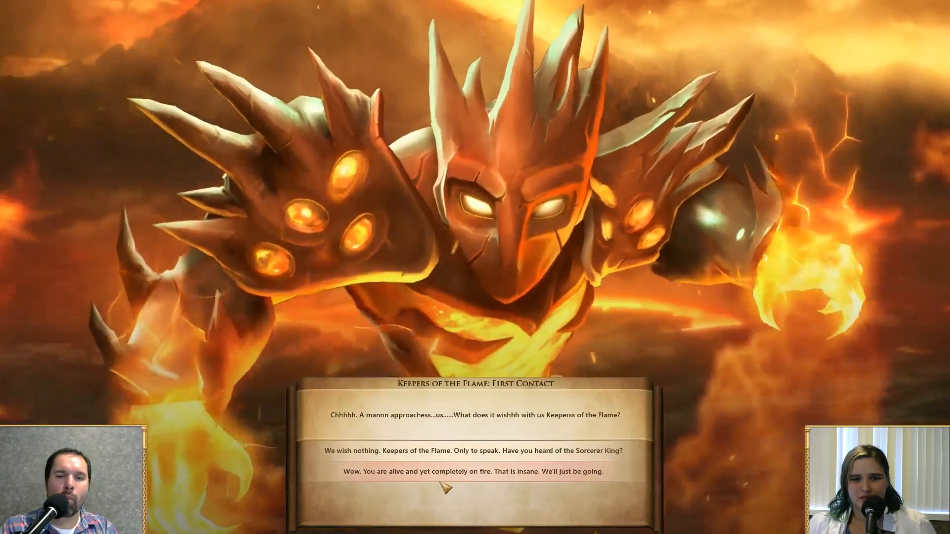
click(473, 472)
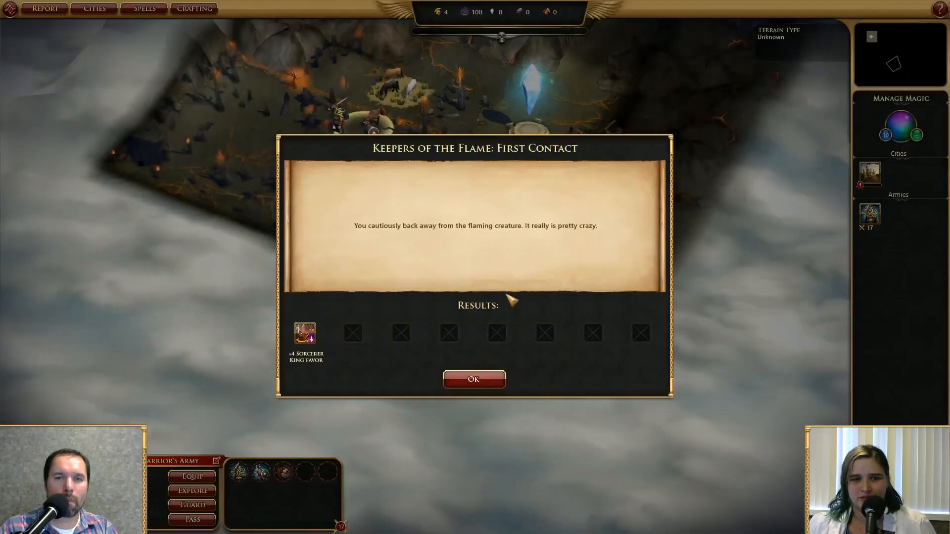
click(479, 380)
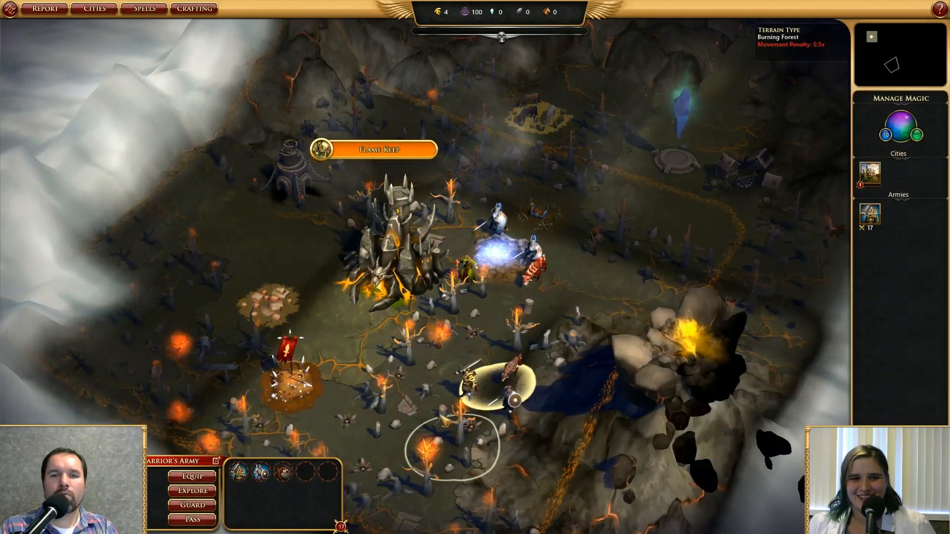
Teleport the army past Flame Keep through the burning forest and inspect the terrain around the volcano
drag(504, 480, 371, 297)
right_click(376, 334)
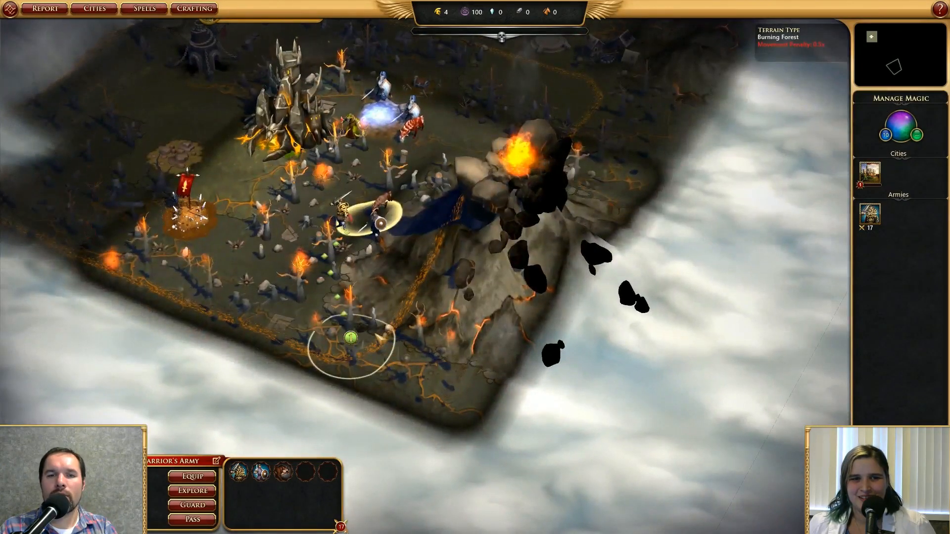
drag(367, 143, 200, 263)
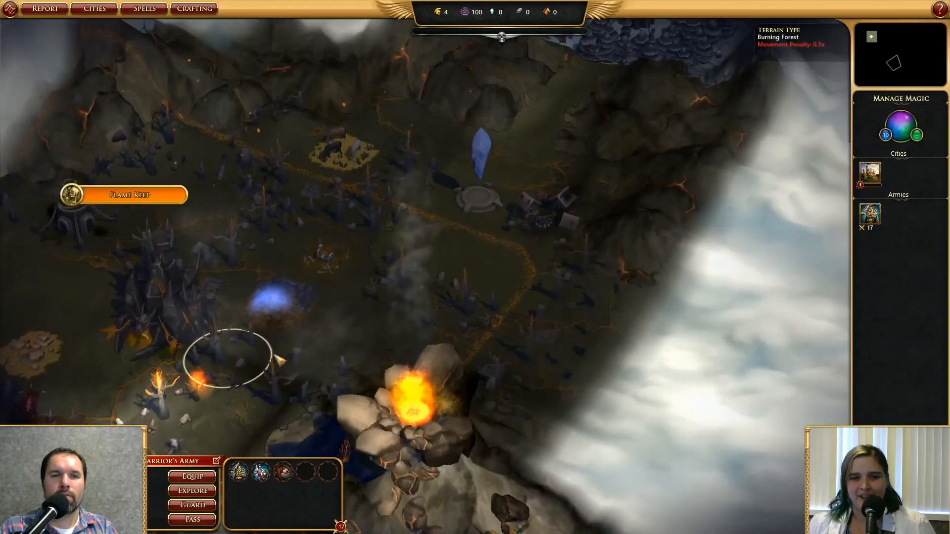
scroll(433, 362, up, 5)
scroll(435, 363, down, 5)
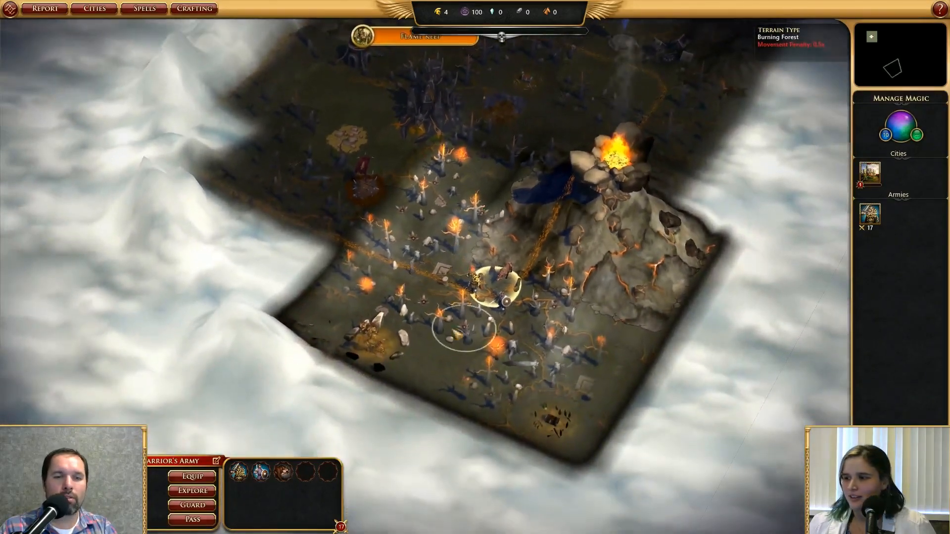
Teleport the army across the burning mountains into the enclosed arctic forest clearing with the stone ruins
right_click(361, 455)
right_click(299, 259)
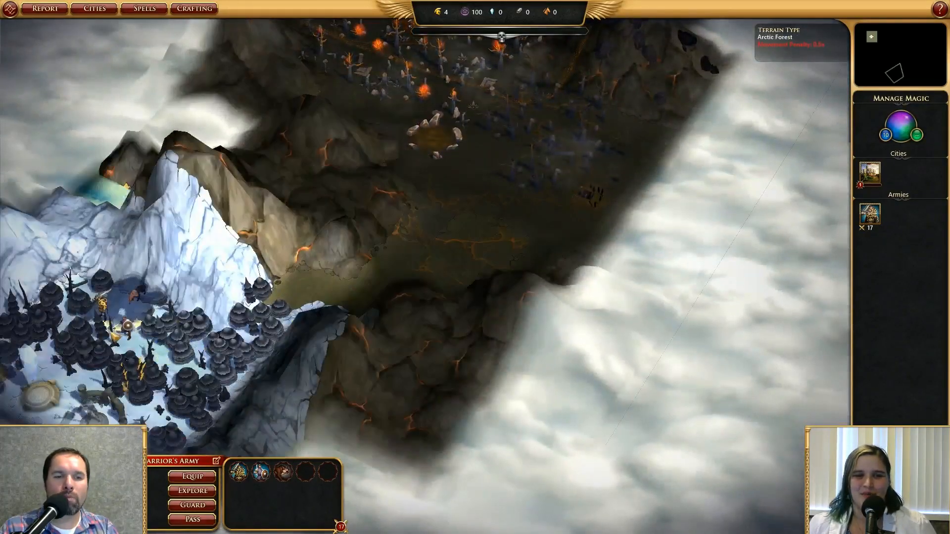
drag(111, 331, 287, 260)
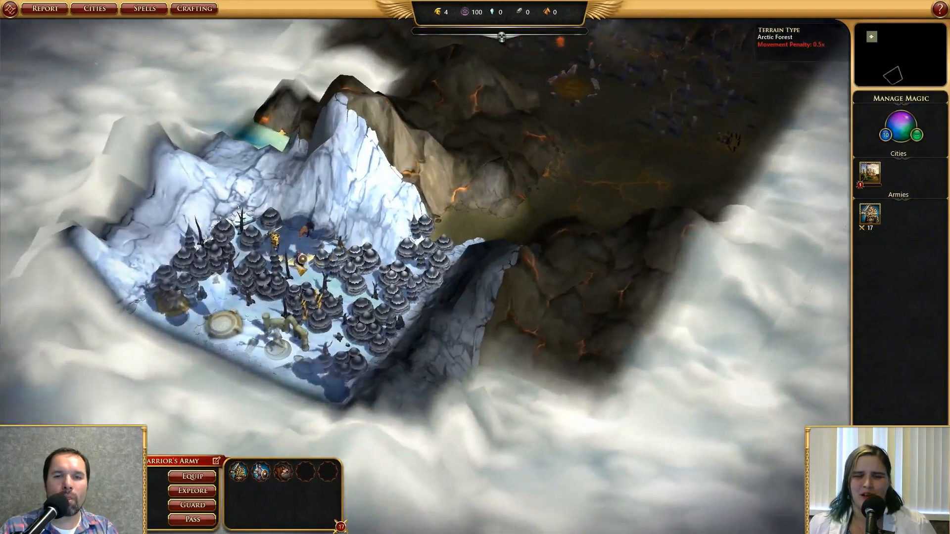
Teleport the army from the arctic clearing to the strait between the burning islands and out onto the open ocean
drag(440, 184, 416, 175)
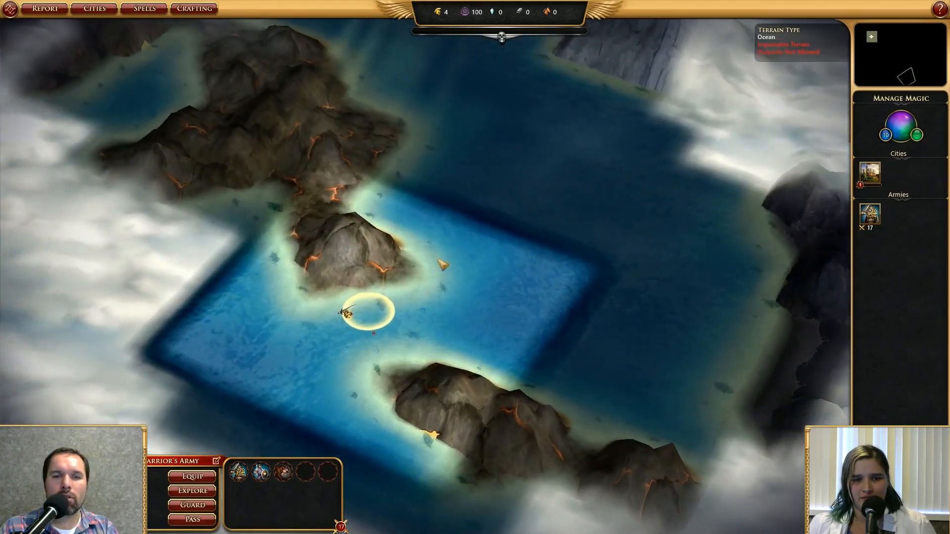
drag(238, 30, 195, 119)
drag(436, 292, 518, 125)
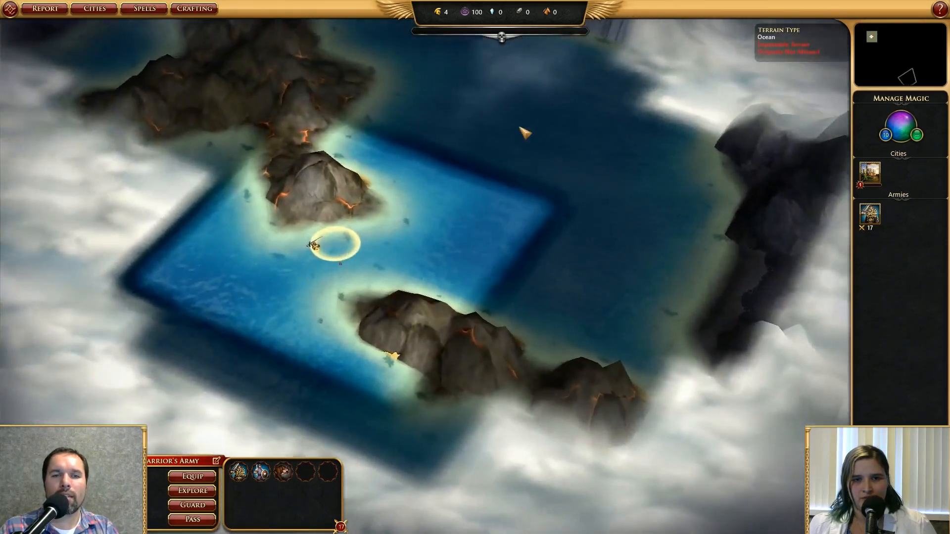
drag(319, 243, 443, 198)
right_click(262, 240)
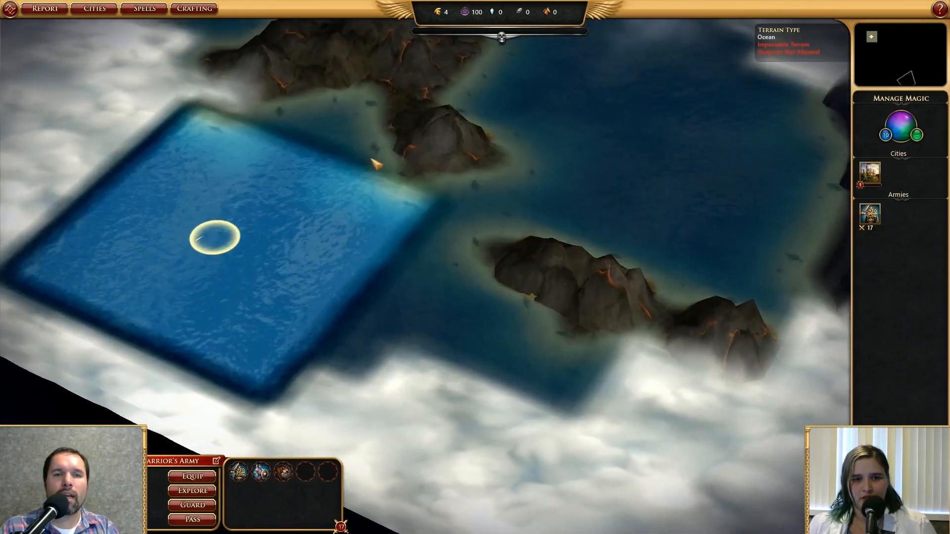
Teleport the army across the ocean along the map edge and back to the water beside the burning peninsula
drag(295, 337, 524, 277)
right_click(279, 60)
right_click(499, 250)
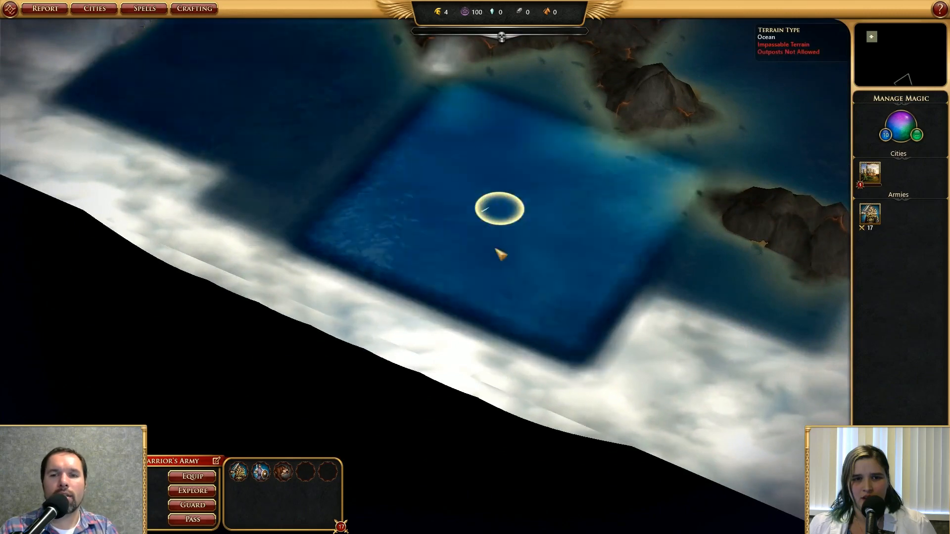
right_click(562, 152)
right_click(754, 132)
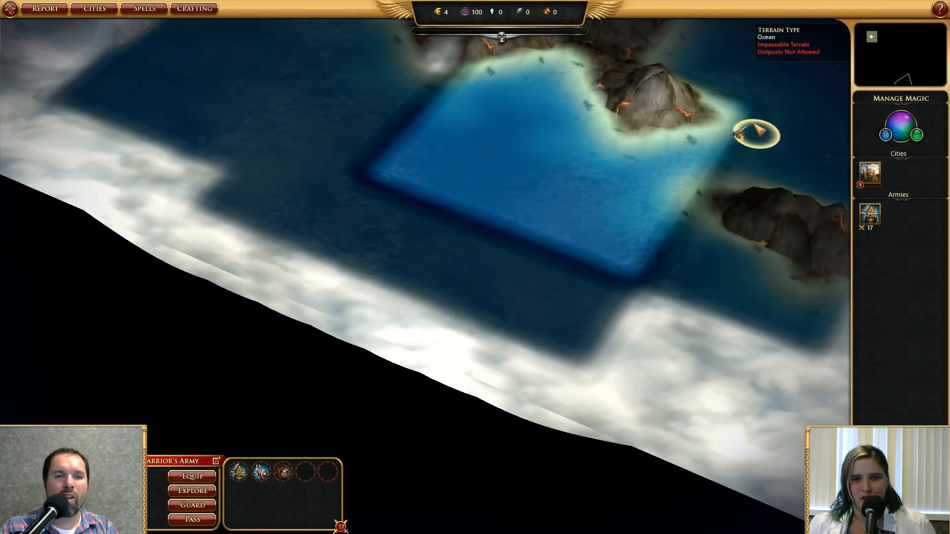
drag(655, 154, 589, 215)
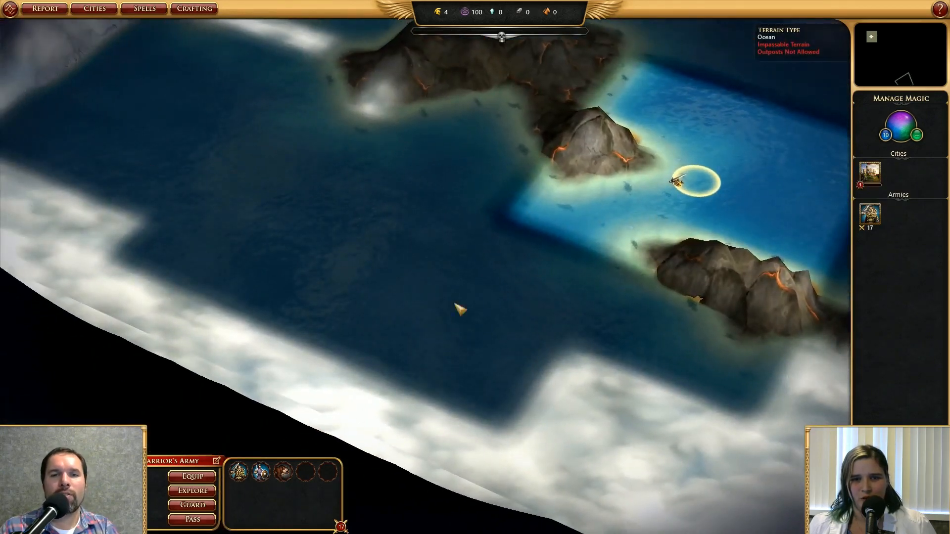
drag(433, 187, 526, 261)
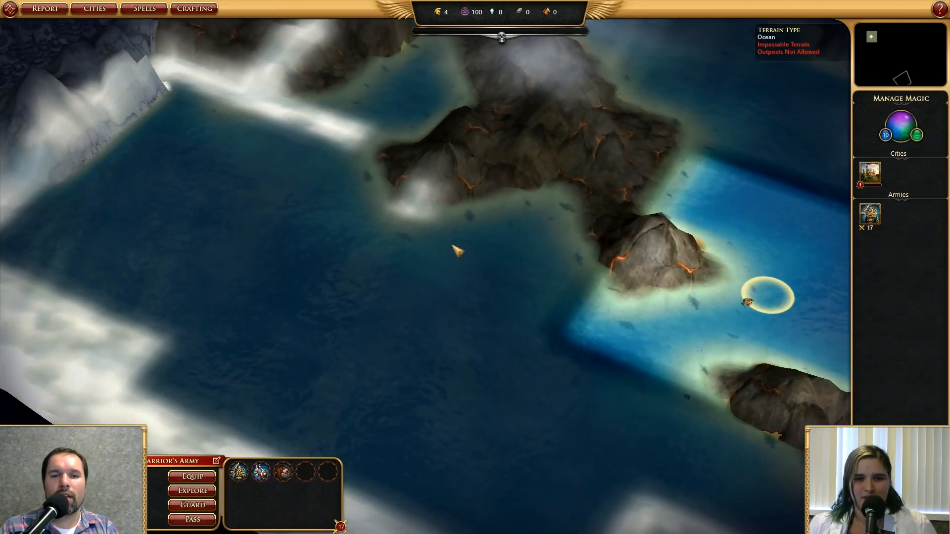
Teleport the army across the sea into the Shadowlands and through the Shadow Vine Forest to the open ground beyond
drag(512, 333, 186, 332)
drag(633, 316, 483, 325)
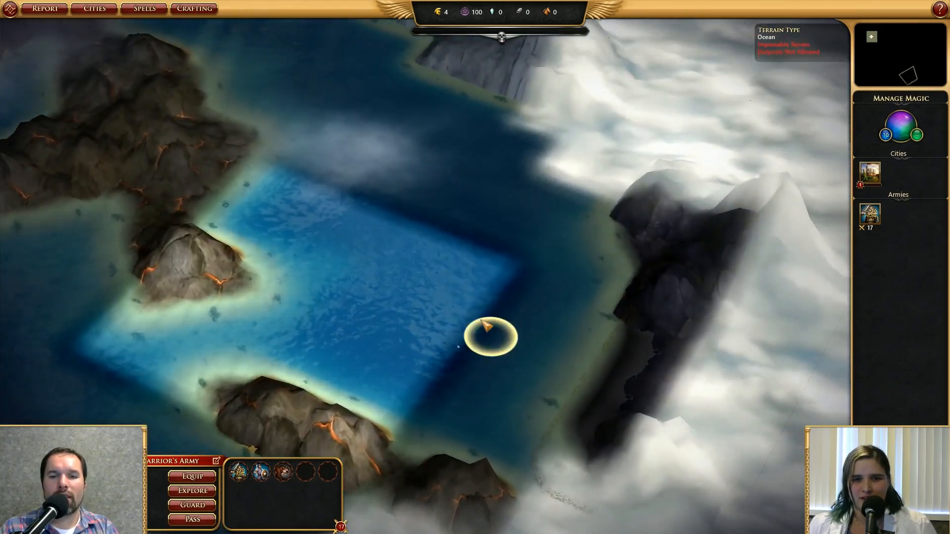
drag(348, 381, 398, 347)
drag(209, 307, 139, 325)
drag(724, 346, 542, 331)
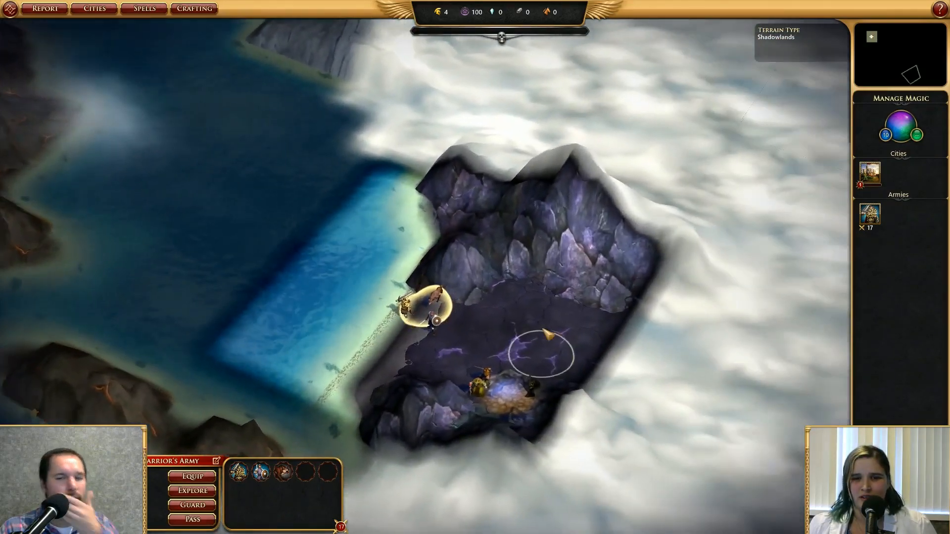
right_click(601, 341)
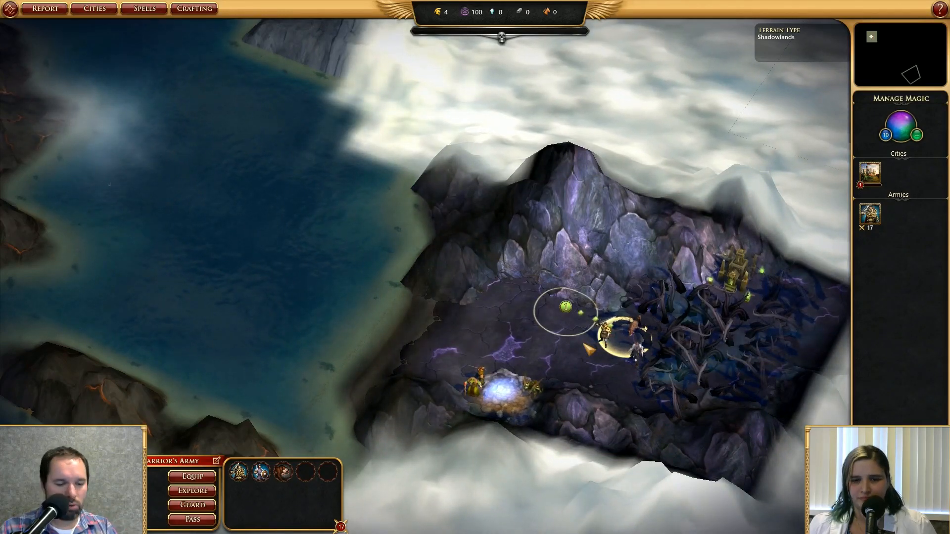
drag(698, 354, 622, 312)
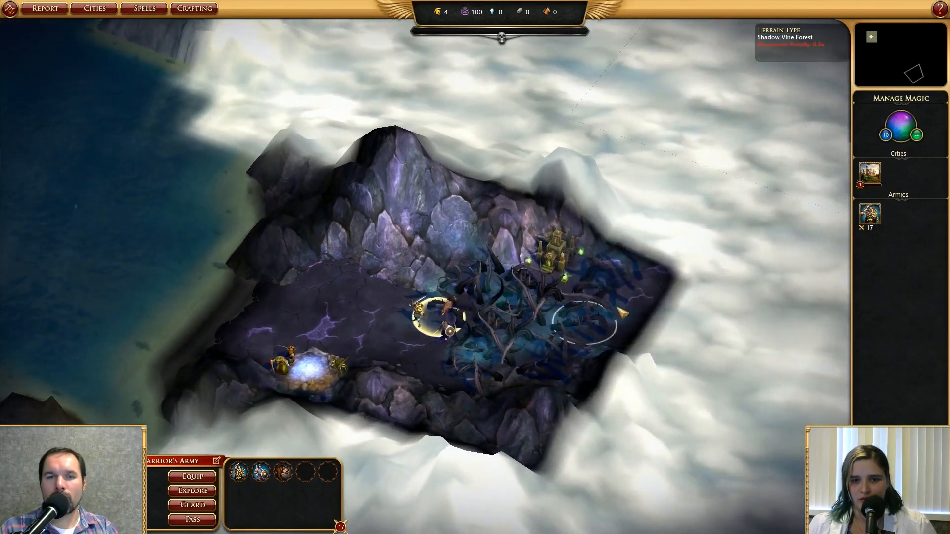
drag(728, 264, 485, 282)
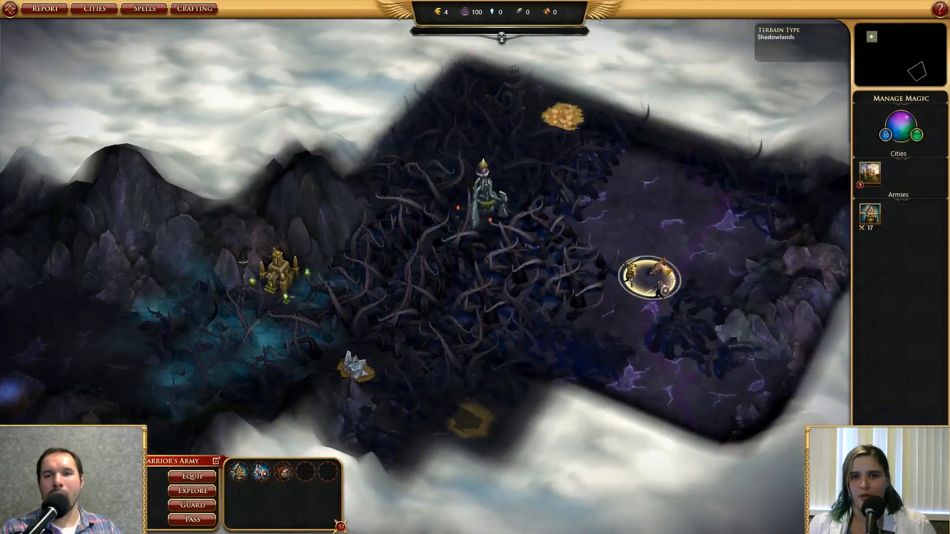
Reveal the whole map and inspect the gated dark fortress and the Shadow Mountains around it
key(ctrl+u)
scroll(658, 267, down, 5)
drag(658, 267, 469, 383)
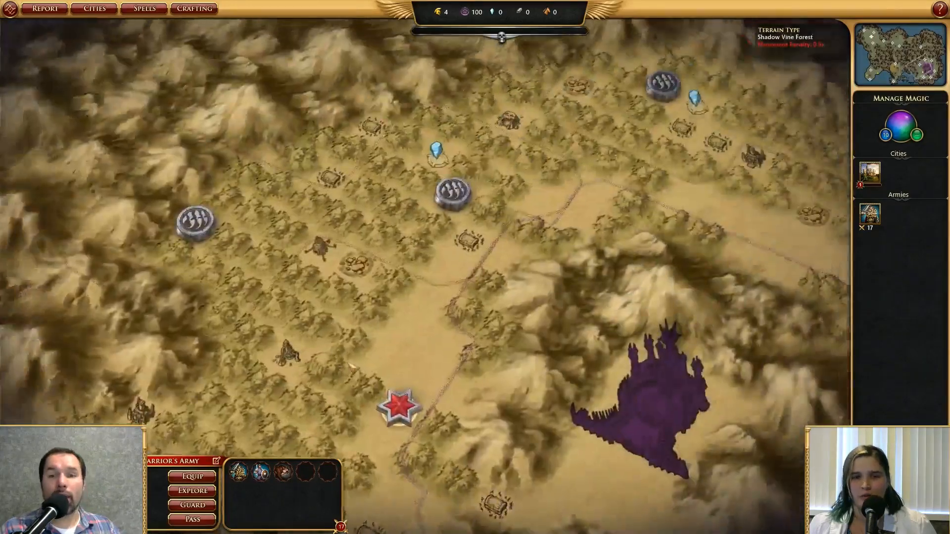
scroll(443, 381, down, 3)
drag(518, 361, 576, 136)
scroll(576, 136, up, 8)
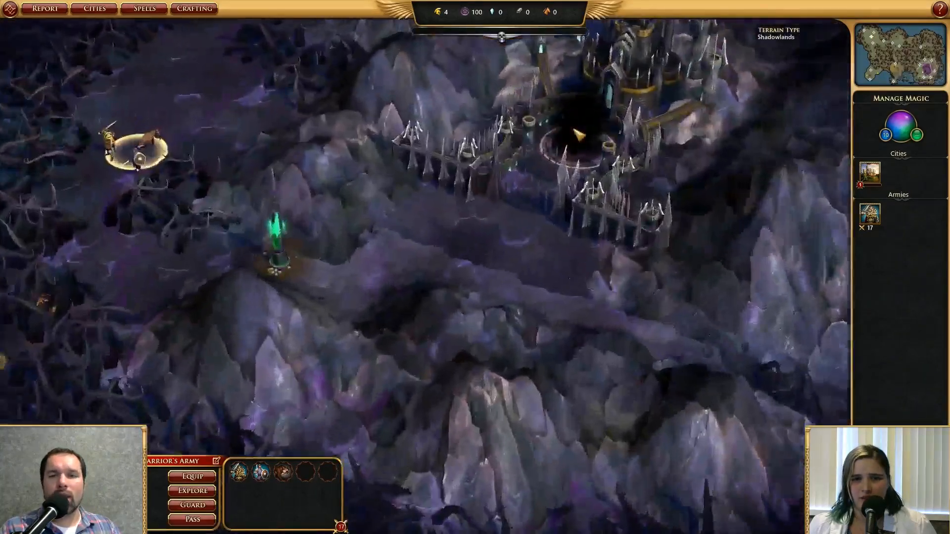
scroll(574, 142, down, 2)
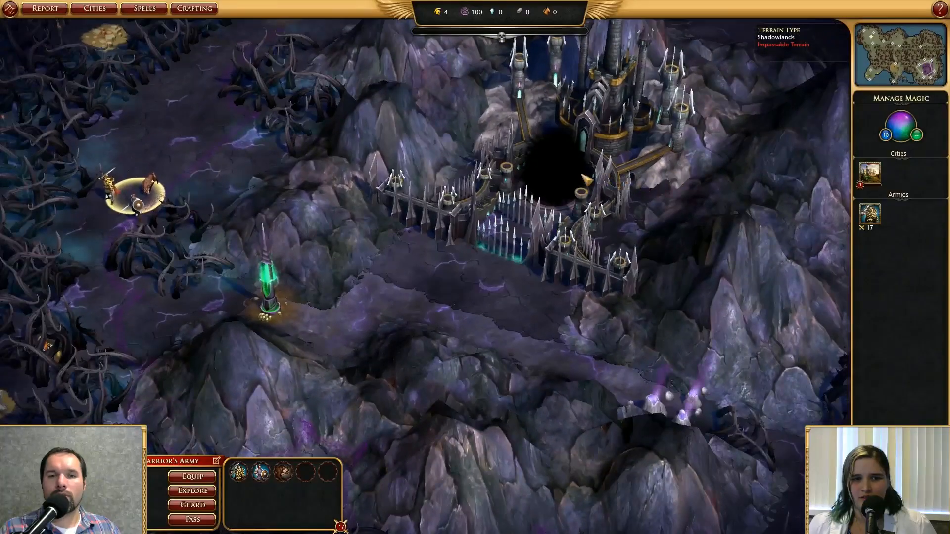
scroll(586, 180, up, 2)
scroll(504, 188, down, 6)
scroll(428, 197, up, 6)
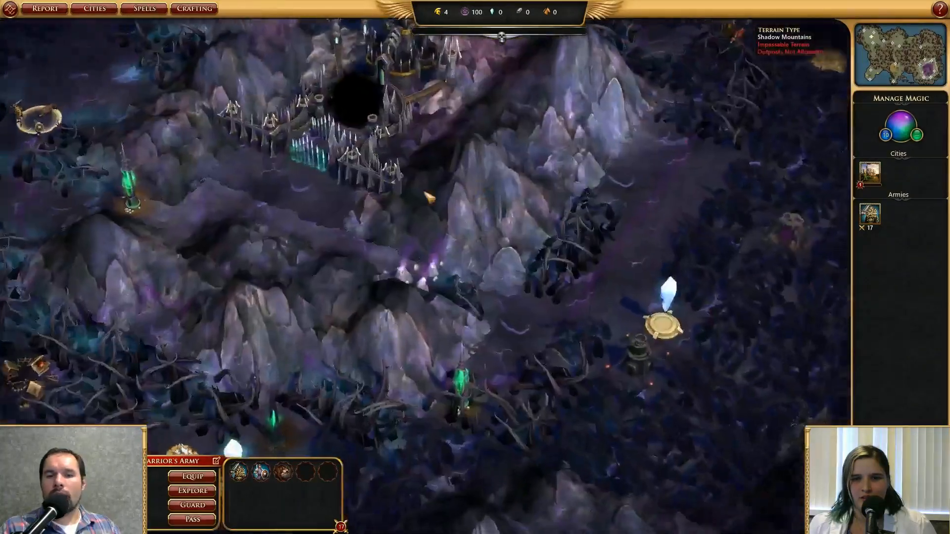
Survey the revealed map from the Shadowlands across the burning mountains and coast to the volcano near Flame Keep
drag(151, 269, 892, 365)
mouse_move(148, 232)
mouse_down()
mouse_move(274, 250)
mouse_move(580, 388)
mouse_move(635, 482)
mouse_up()
drag(431, 193, 594, 356)
drag(84, 411, 339, 350)
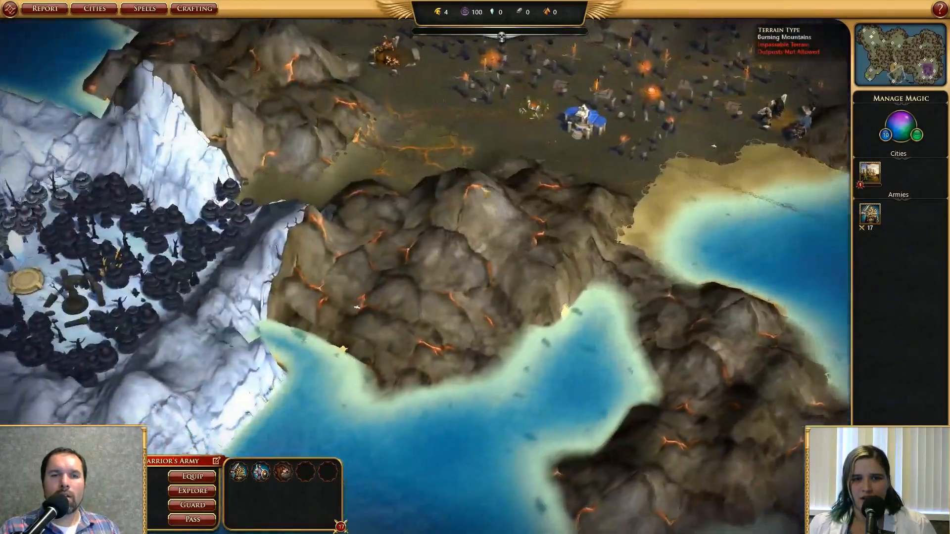
drag(480, 217, 693, 306)
drag(564, 281, 730, 120)
drag(377, 58, 388, 449)
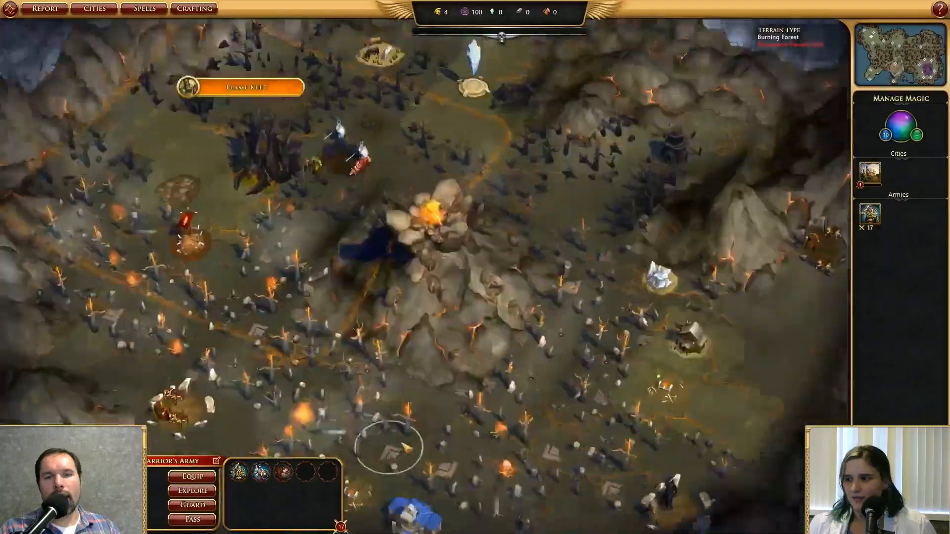
Examine the arctic starting region along its roads and take a close view of the city of Athica
scroll(467, 245, down, 8)
scroll(465, 126, up, 2)
scroll(467, 127, up, 6)
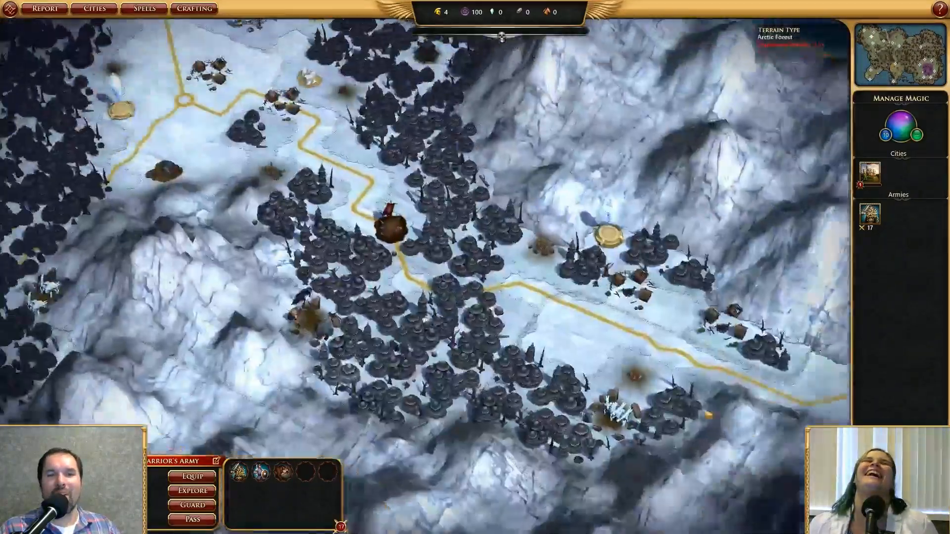
drag(301, 157, 546, 434)
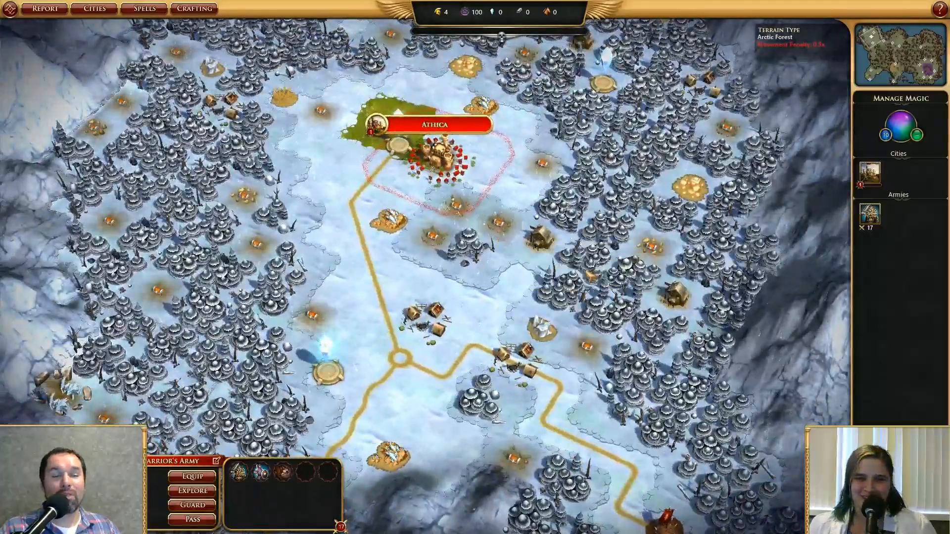
drag(588, 272, 523, 365)
scroll(487, 109, up, 5)
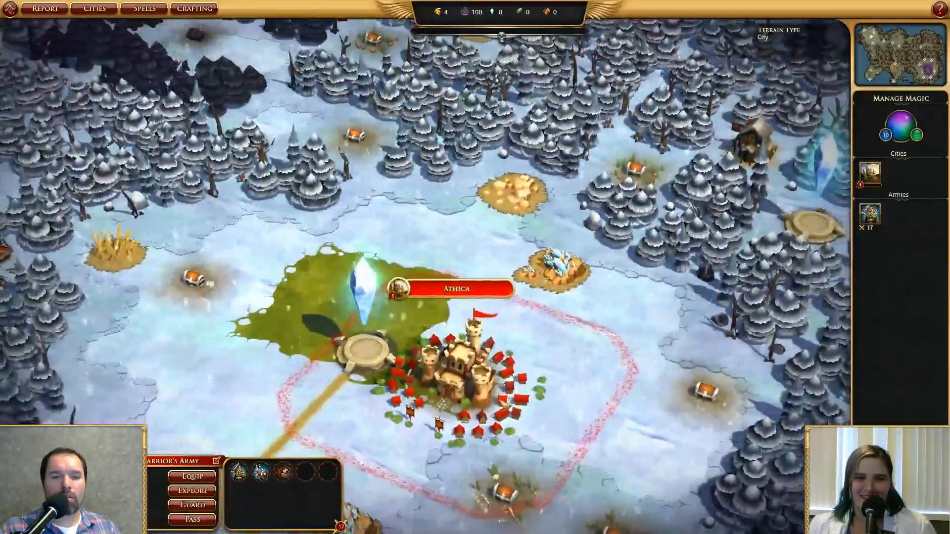
Inspect the clay pit and Wild Grain resources near Athica and the arctic forests and mountains surrounding the region
click(499, 397)
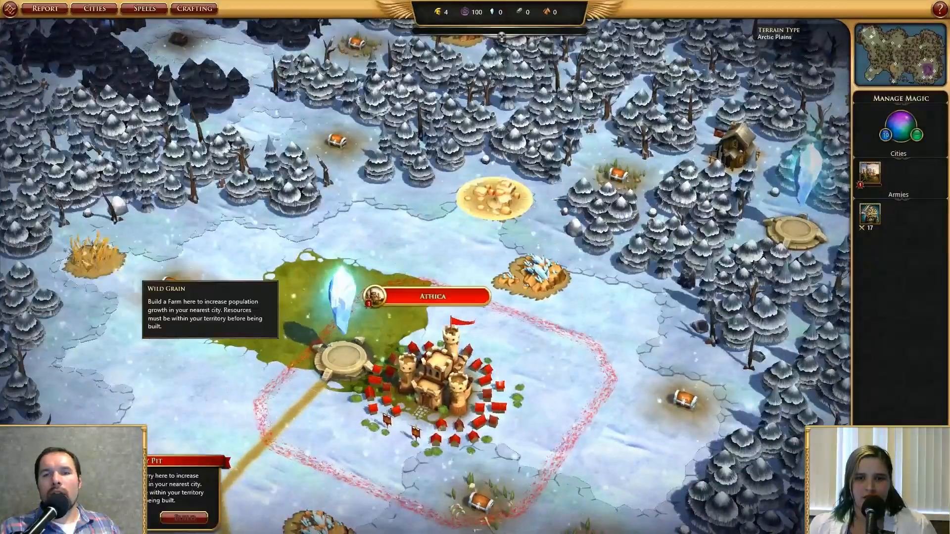
click(95, 258)
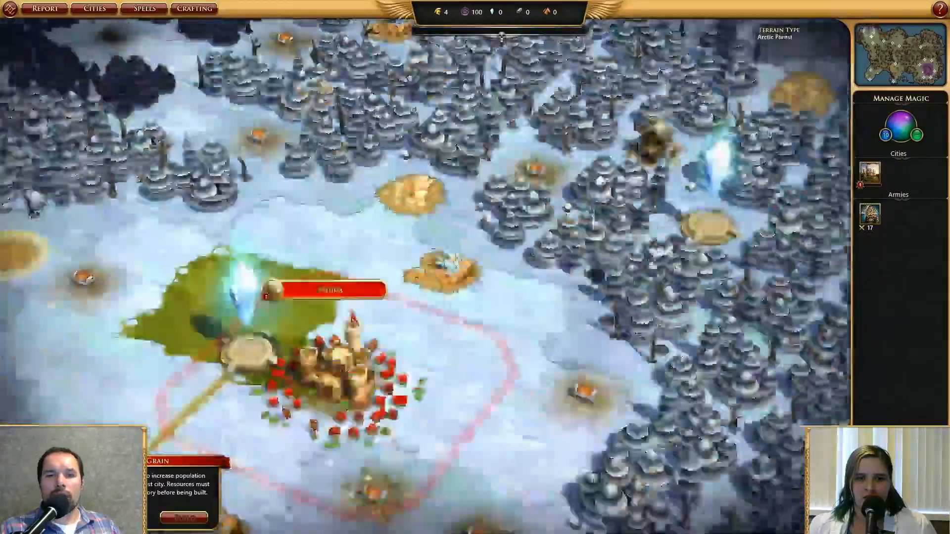
drag(608, 366, 212, 147)
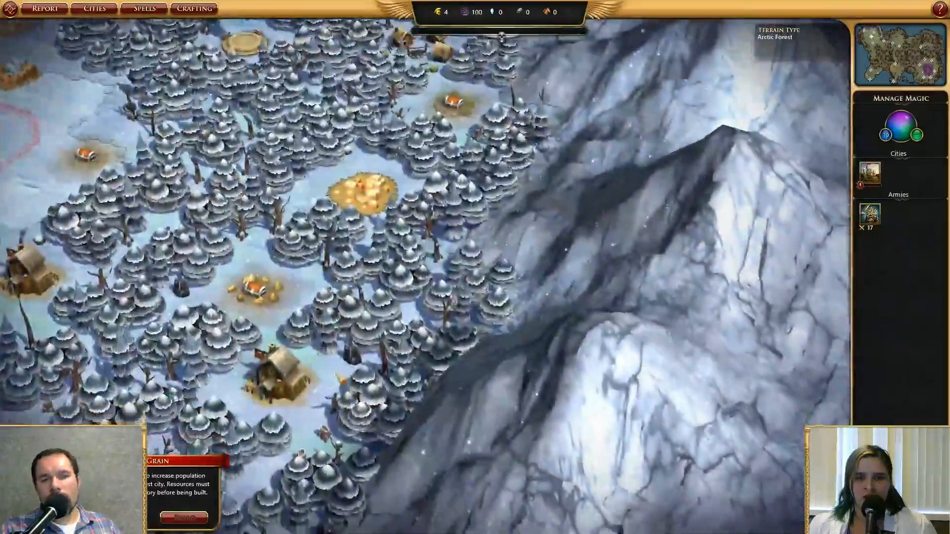
scroll(425, 222, down, 5)
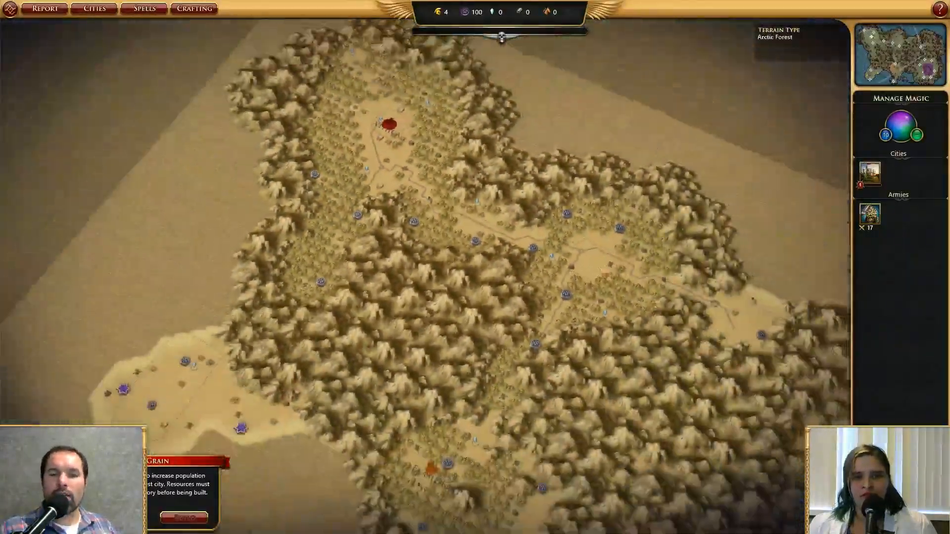
drag(651, 304, 592, 261)
scroll(524, 421, up, 5)
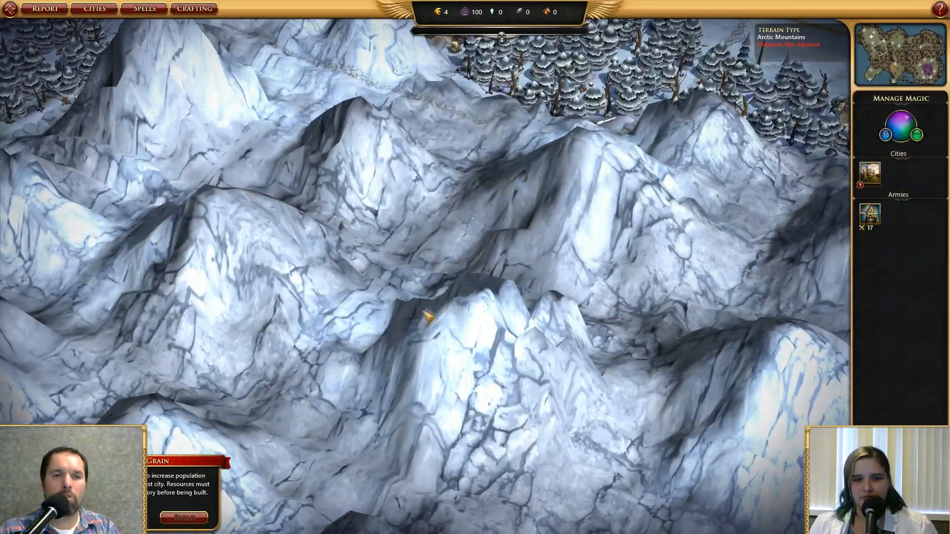
scroll(362, 299, down, 3)
scroll(391, 227, up, 3)
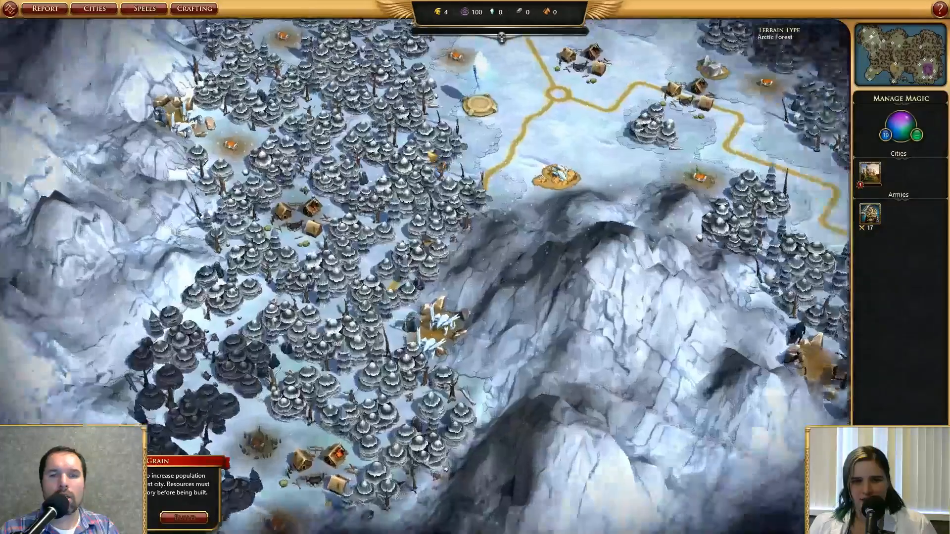
Find the Defrosting Agent X spell in the All Spells list and choose it for casting
click(145, 9)
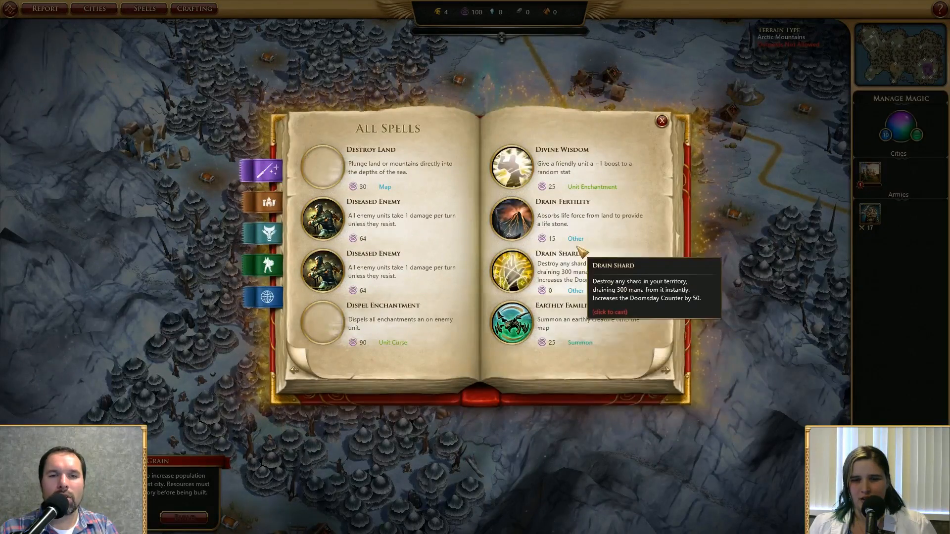
scroll(606, 331, up, 1)
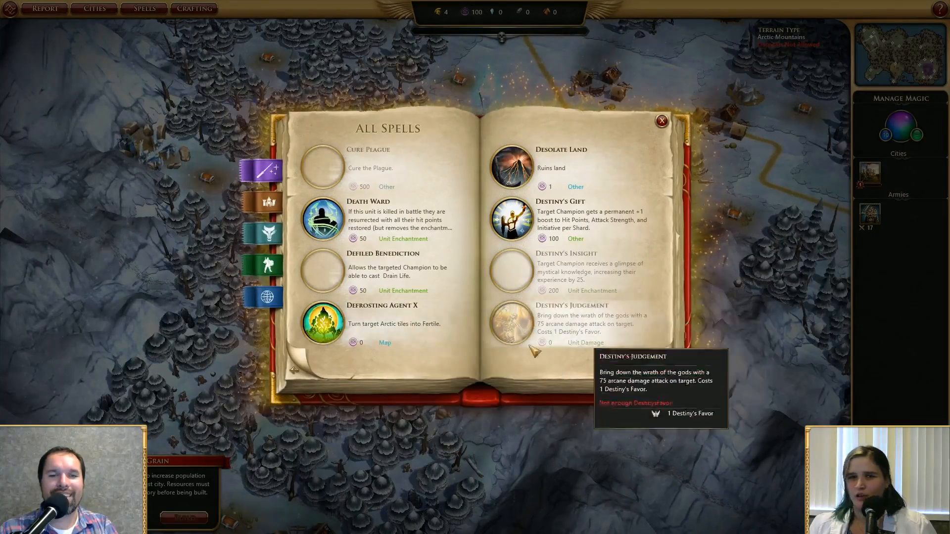
click(373, 324)
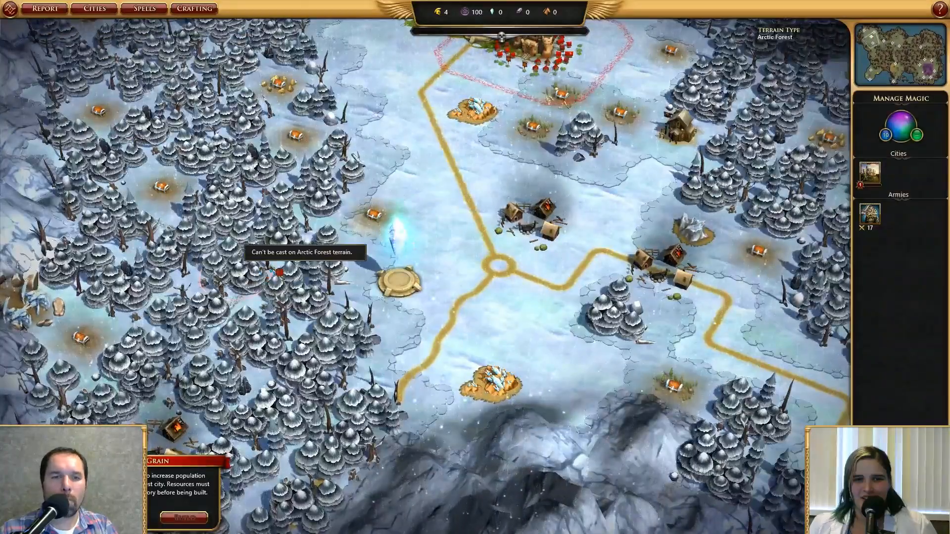
Cast Defrosting Agent X on the empty arctic plains between the crystal shard, the tower and the blue-roofed building
drag(494, 237, 163, 151)
drag(425, 421, 489, 223)
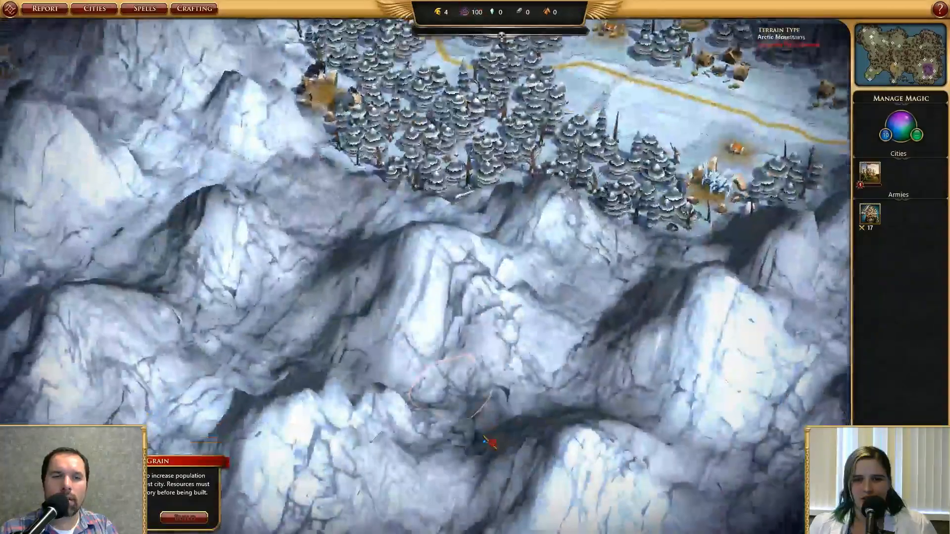
drag(490, 442, 557, 99)
drag(347, 445, 682, 208)
drag(376, 465, 304, 399)
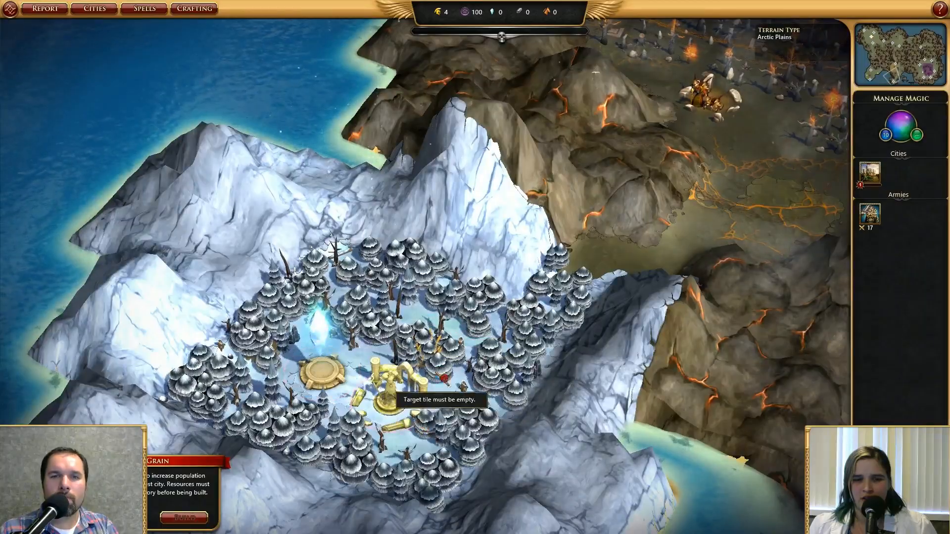
drag(537, 65, 430, 445)
drag(702, 149, 632, 349)
drag(475, 158, 553, 327)
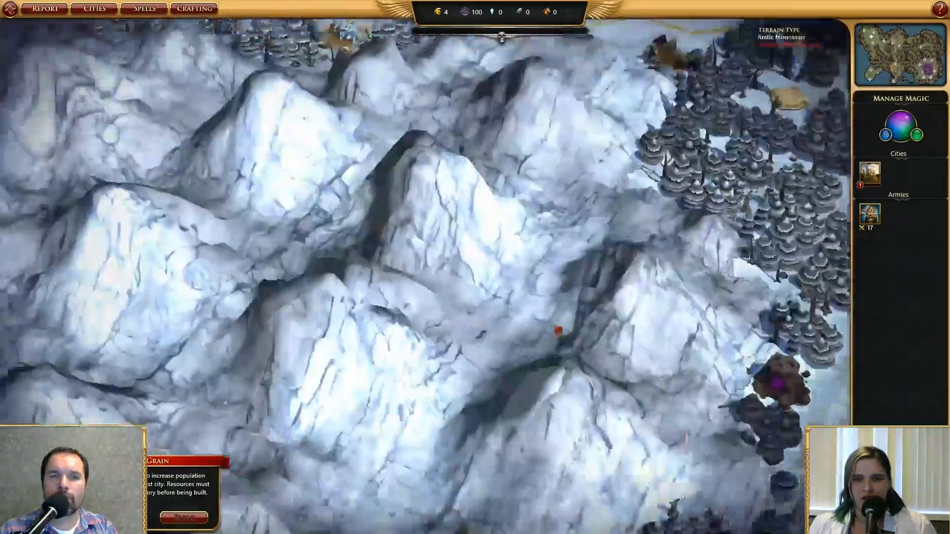
drag(505, 124, 502, 318)
drag(473, 99, 537, 376)
drag(317, 109, 524, 346)
scroll(528, 255, up, 3)
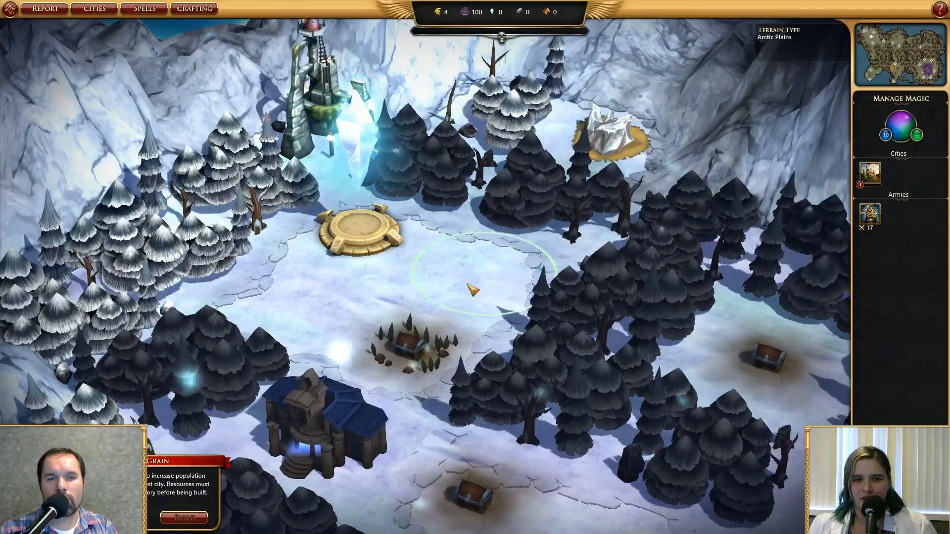
click(473, 291)
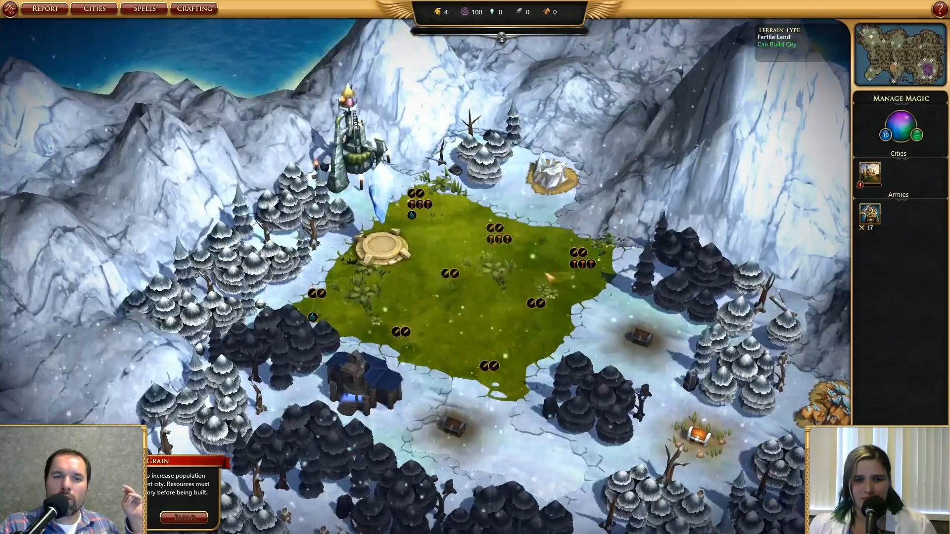
Examine the defrosted fertile land and survey the arctic roads, forests and mountain passes running beyond Athica
drag(501, 275, 468, 275)
scroll(468, 275, up, 3)
scroll(470, 277, down, 3)
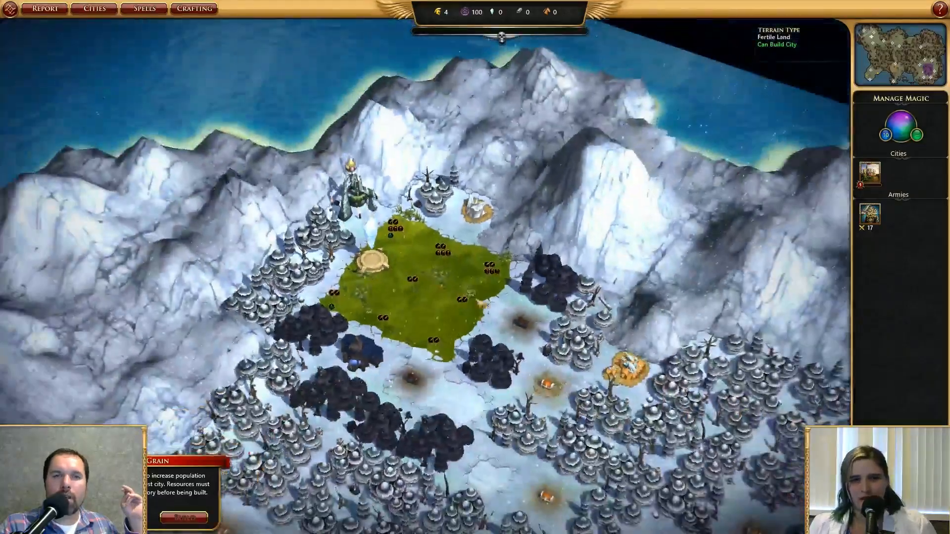
drag(446, 316, 202, 33)
drag(490, 391, 603, 180)
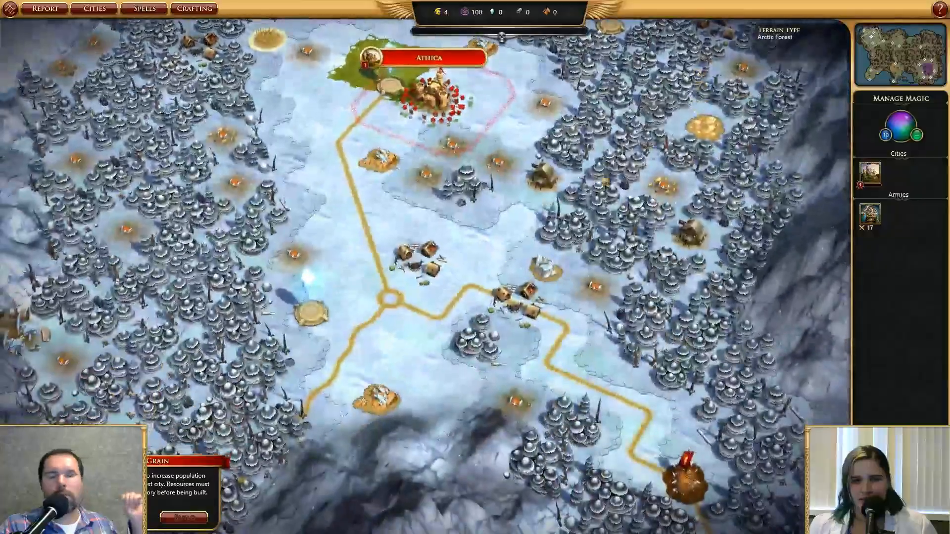
drag(742, 494, 450, 139)
scroll(456, 194, up, 2)
scroll(456, 194, down, 2)
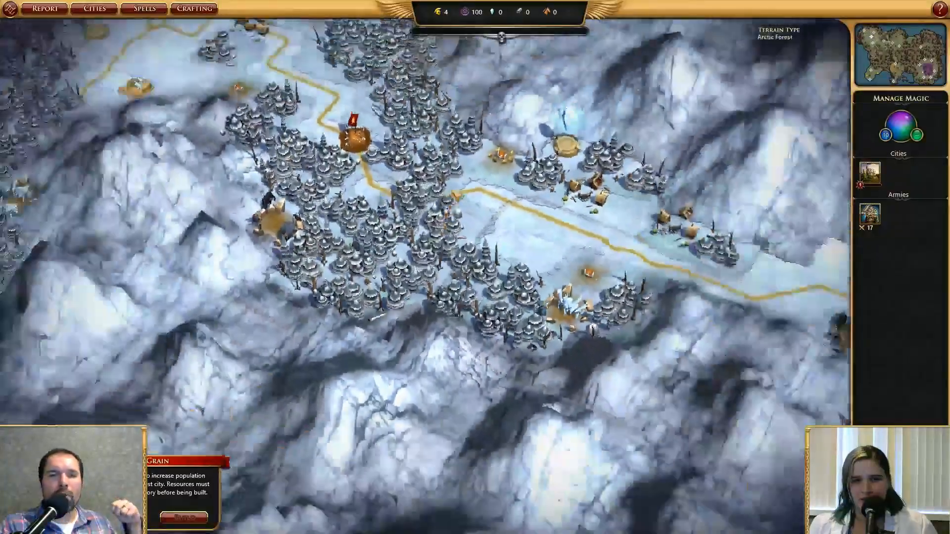
scroll(456, 194, down, 2)
scroll(456, 195, up, 4)
drag(208, 299, 752, 222)
drag(460, 232, 594, 223)
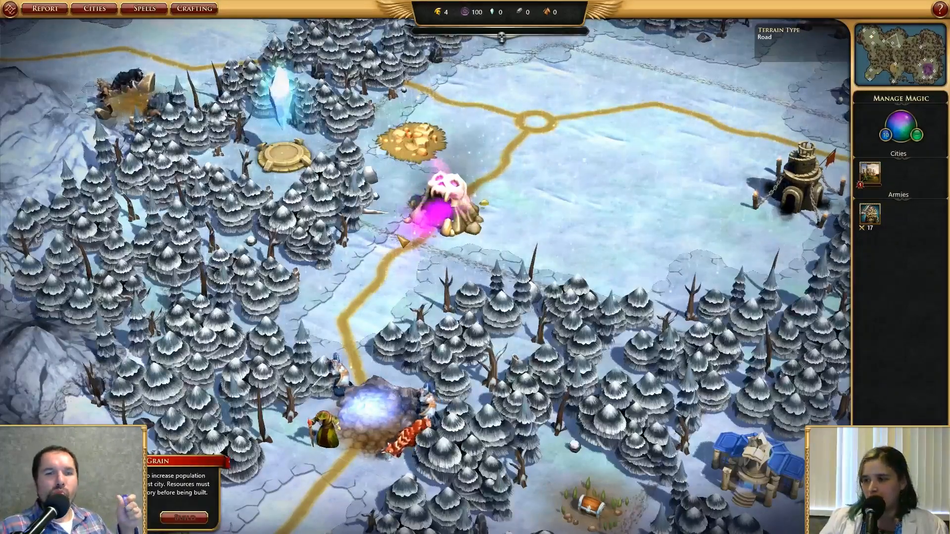
Survey the arctic region at cloth-map scale, then take a close view of the grassland patch beside Athica
drag(176, 292, 167, 337)
scroll(171, 341, down, 5)
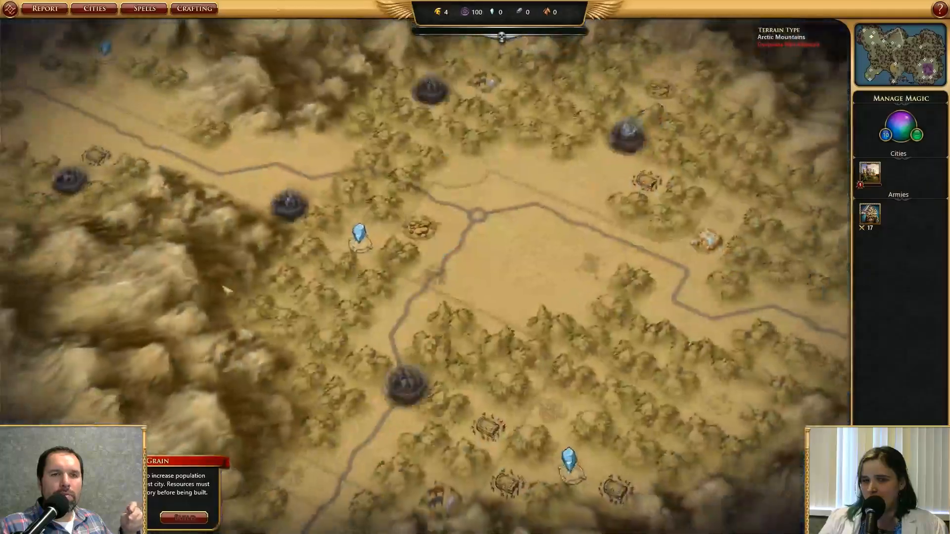
drag(227, 291, 515, 464)
drag(337, 43, 628, 354)
scroll(627, 354, up, 5)
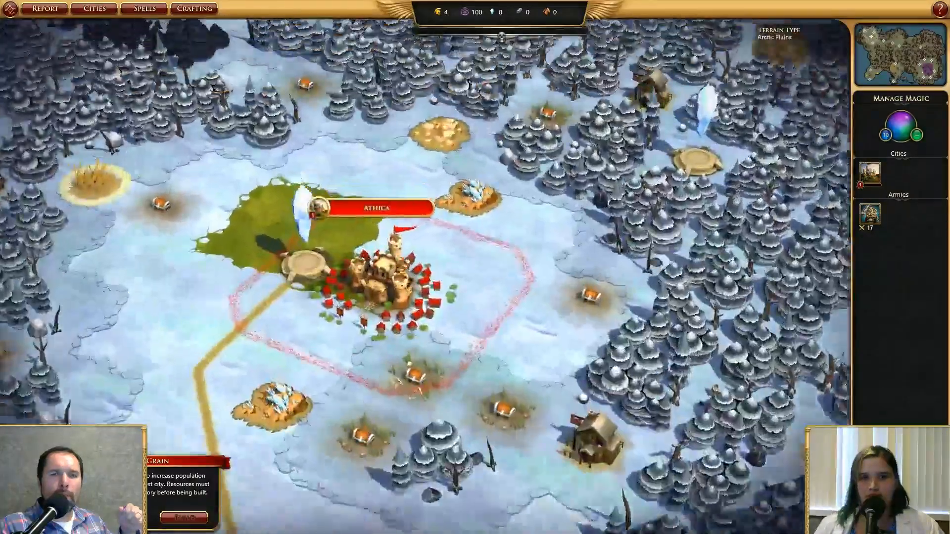
scroll(297, 133, up, 5)
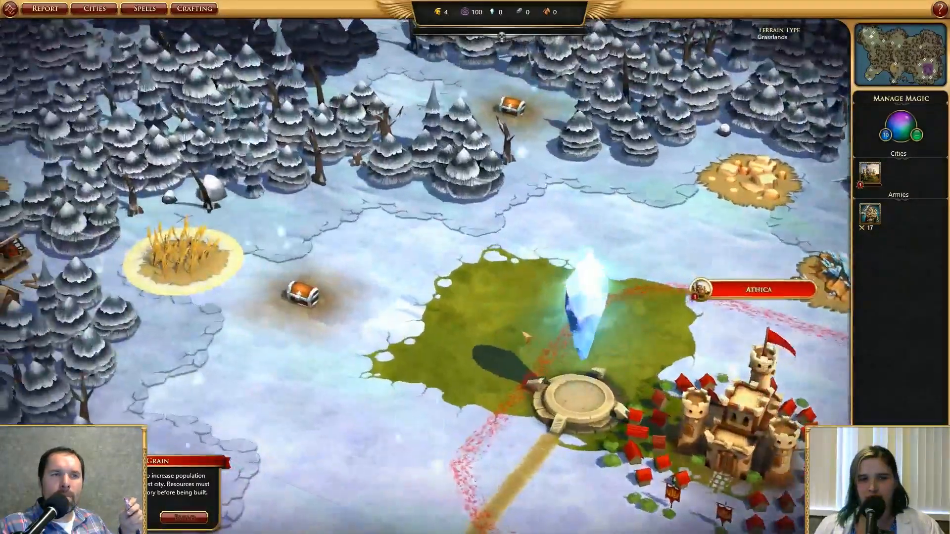
scroll(324, 225, down, 2)
key(Escape)
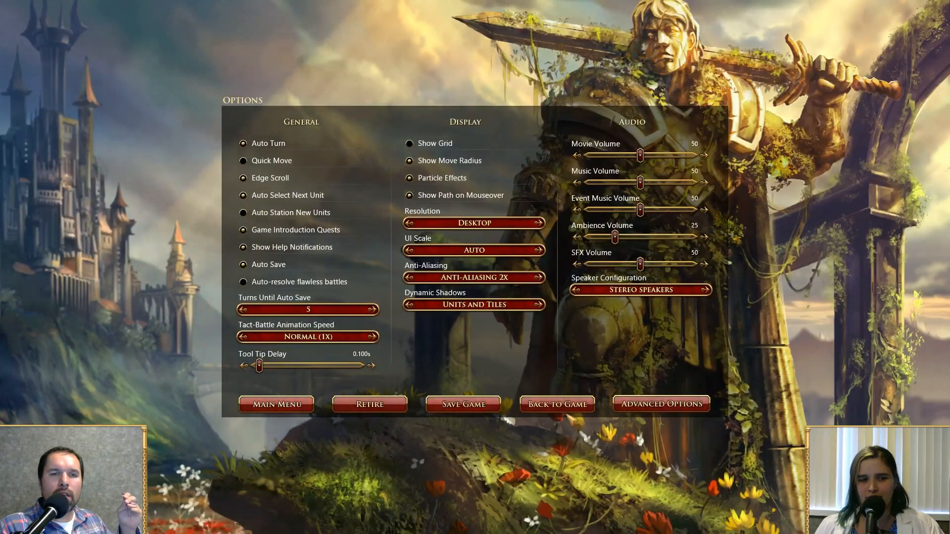
key(Escape)
scroll(375, 206, down, 4)
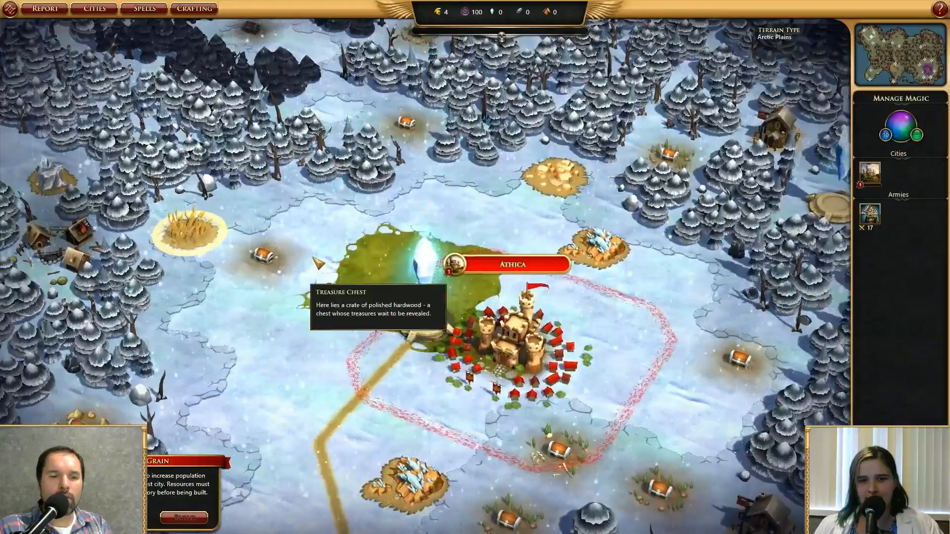
key(alt+Tab)
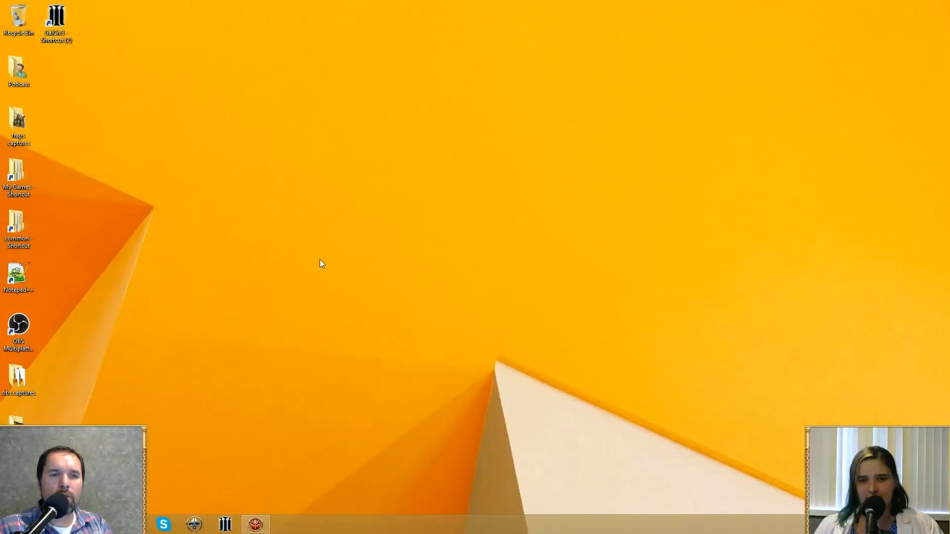
click(246, 525)
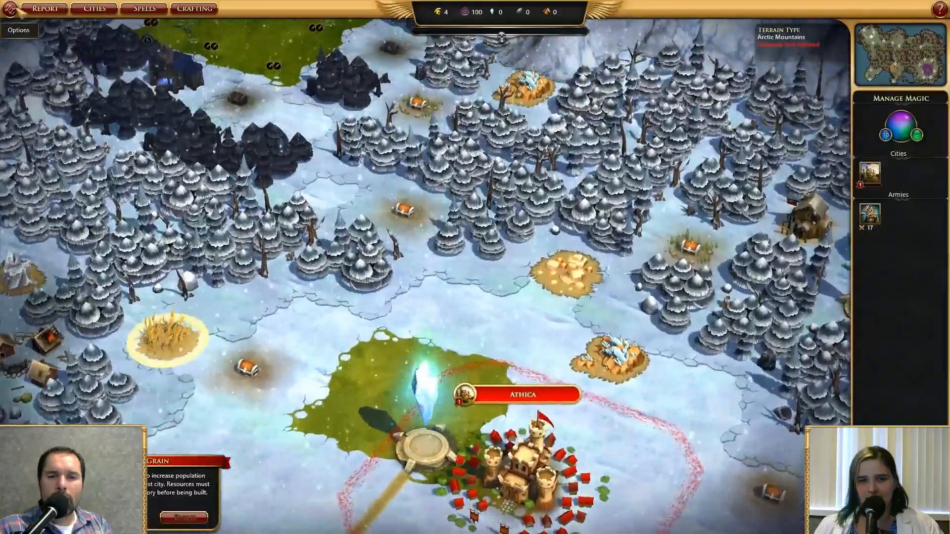
Abandon the running test game and open the Map Editor from the workshop tools
key(Escape)
click(277, 404)
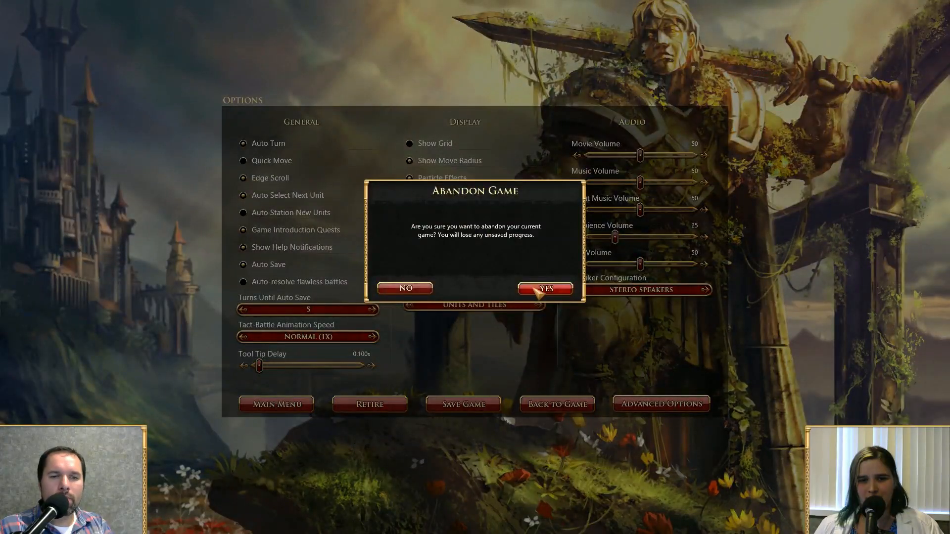
click(538, 289)
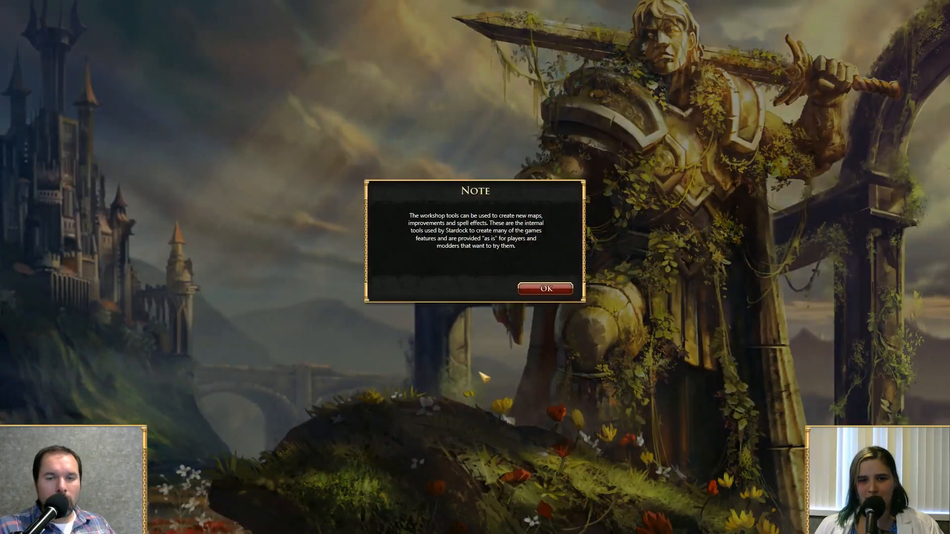
click(546, 288)
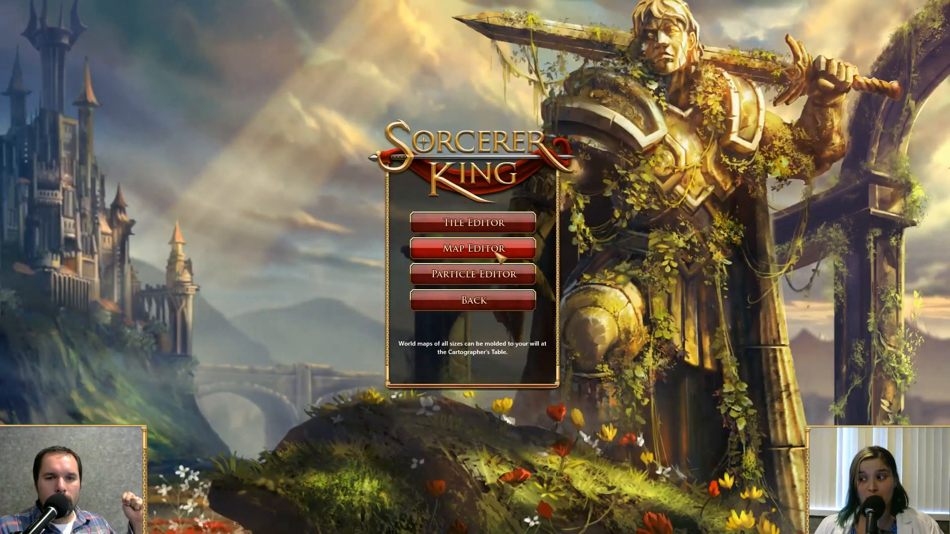
click(489, 300)
click(452, 277)
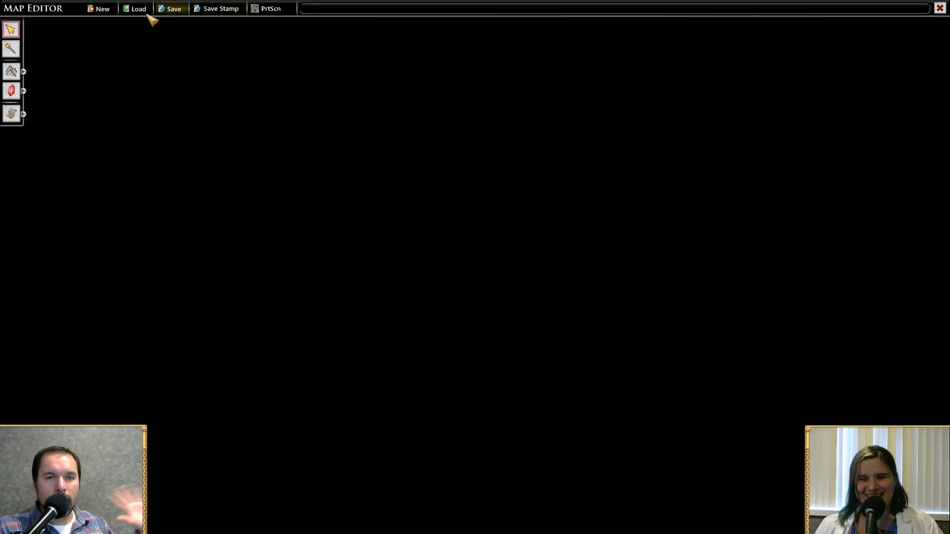
Create a new Tiny map with a Balanced landmass, leaving the Blank Map and No Objects options off
click(139, 9)
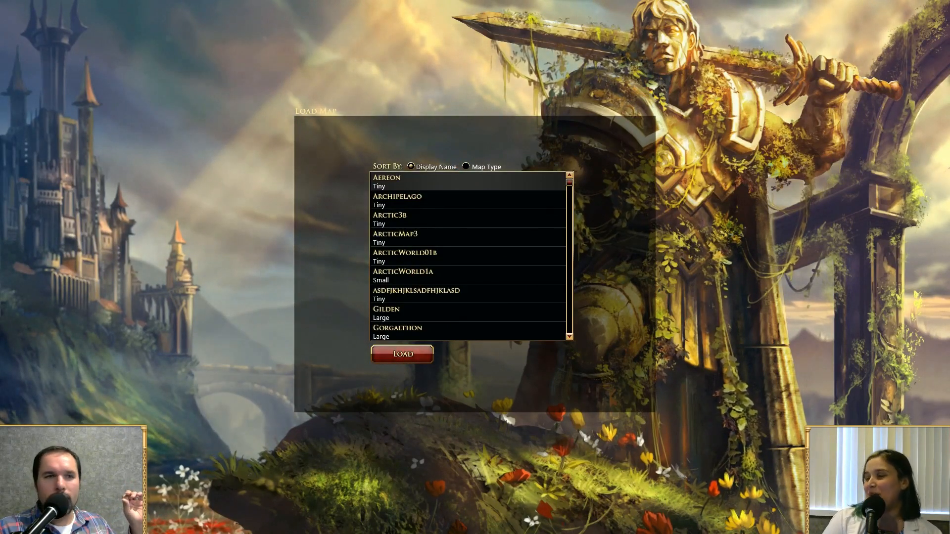
key(Escape)
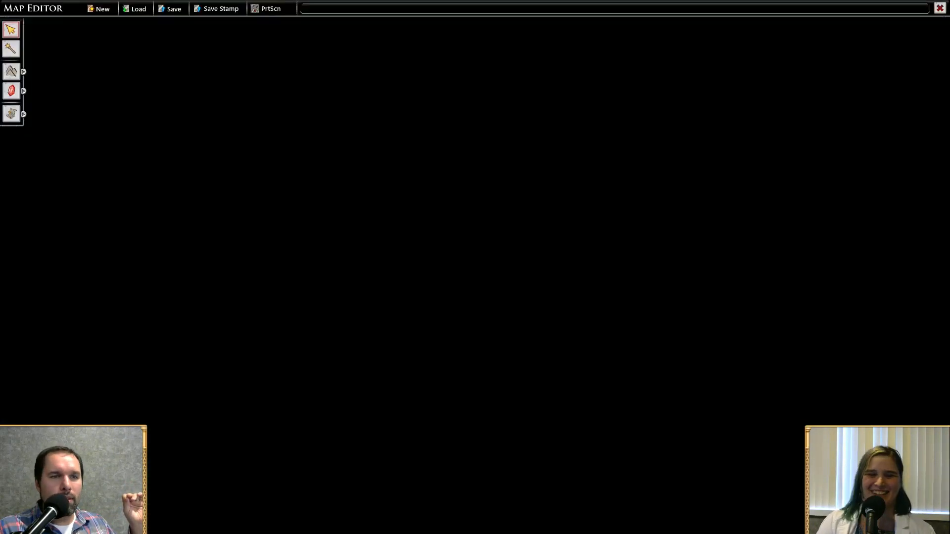
click(97, 9)
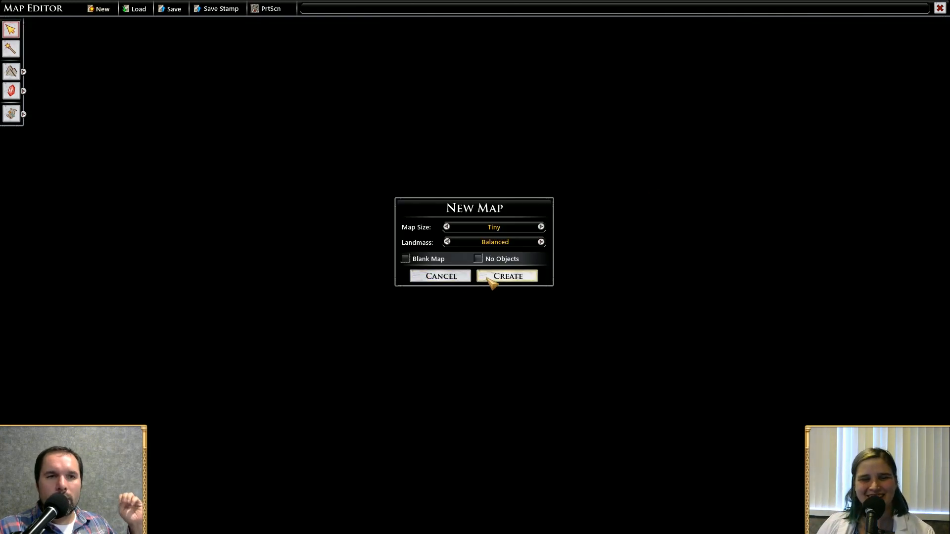
click(507, 276)
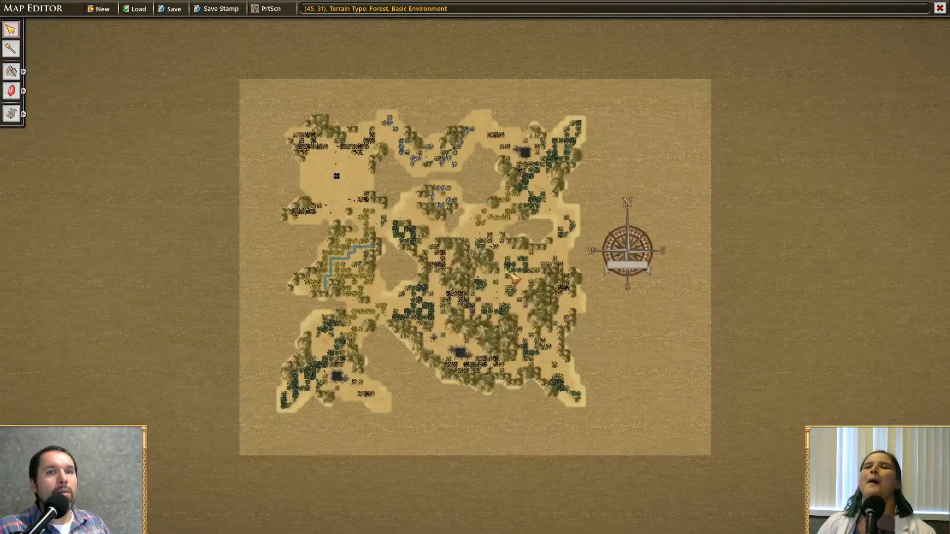
Examine the new map's shadowlands, arctic patches and swamps across its central and northern areas
scroll(482, 258, up, 10)
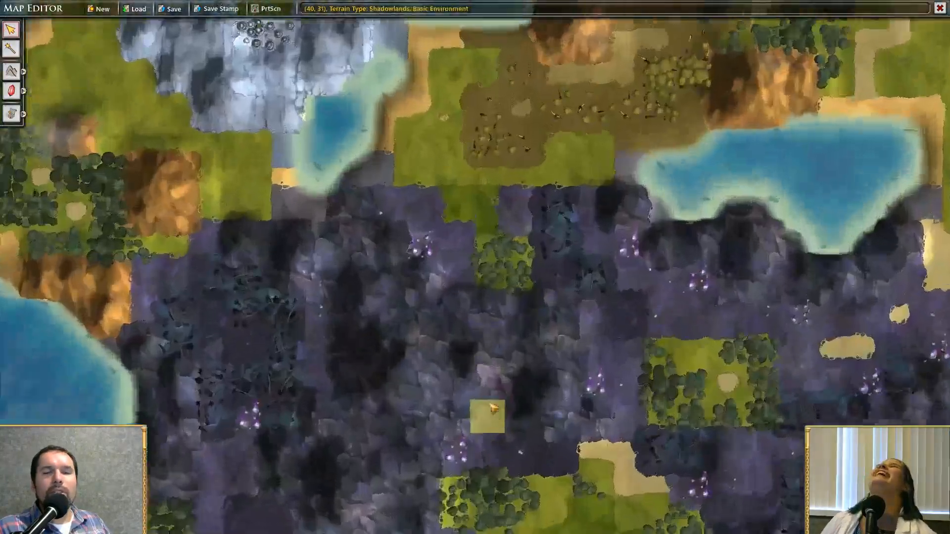
scroll(473, 286, down, 5)
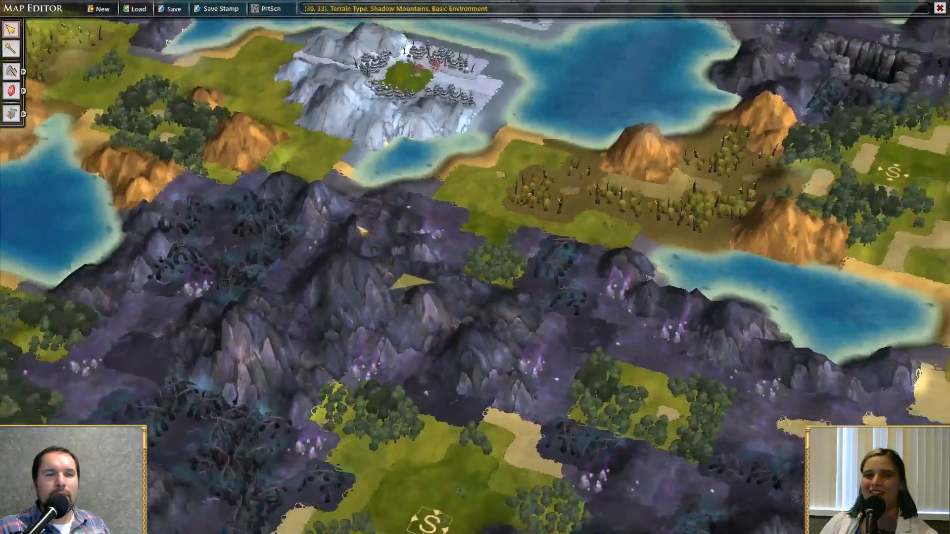
drag(360, 229, 598, 351)
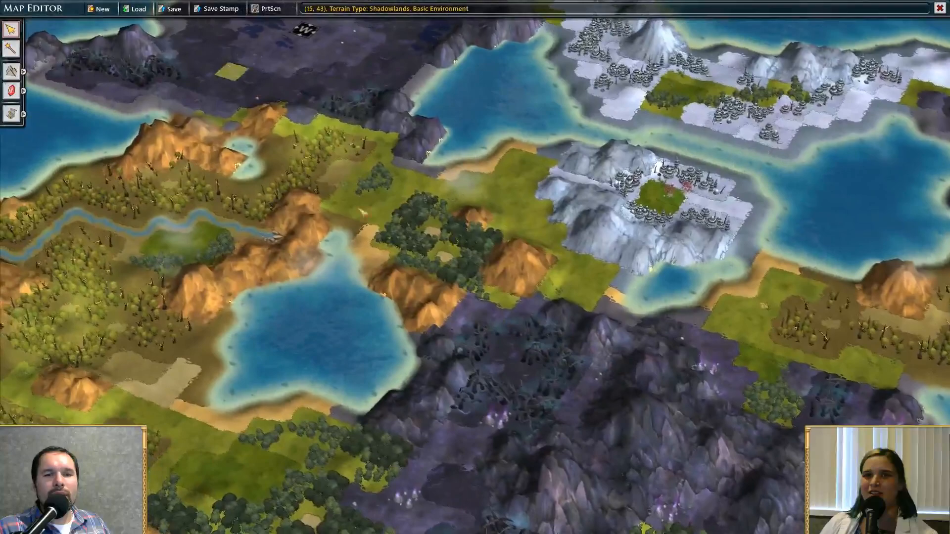
drag(357, 214, 531, 460)
drag(482, 169, 466, 78)
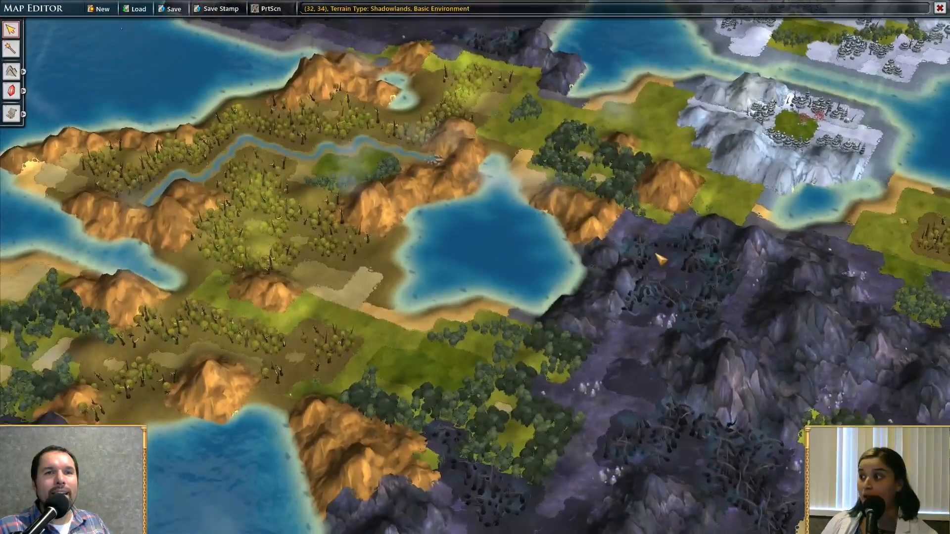
drag(659, 259, 370, 143)
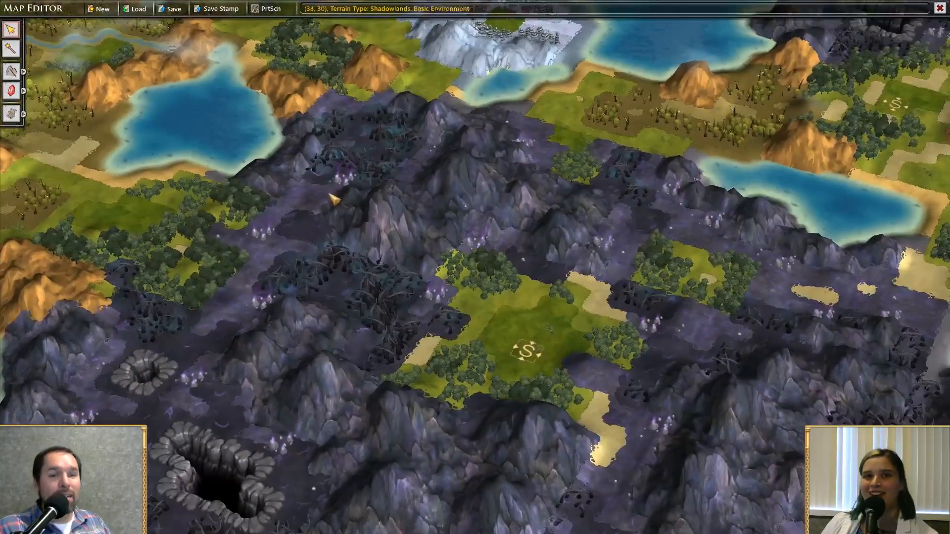
scroll(495, 240, down, 3)
drag(494, 240, 643, 254)
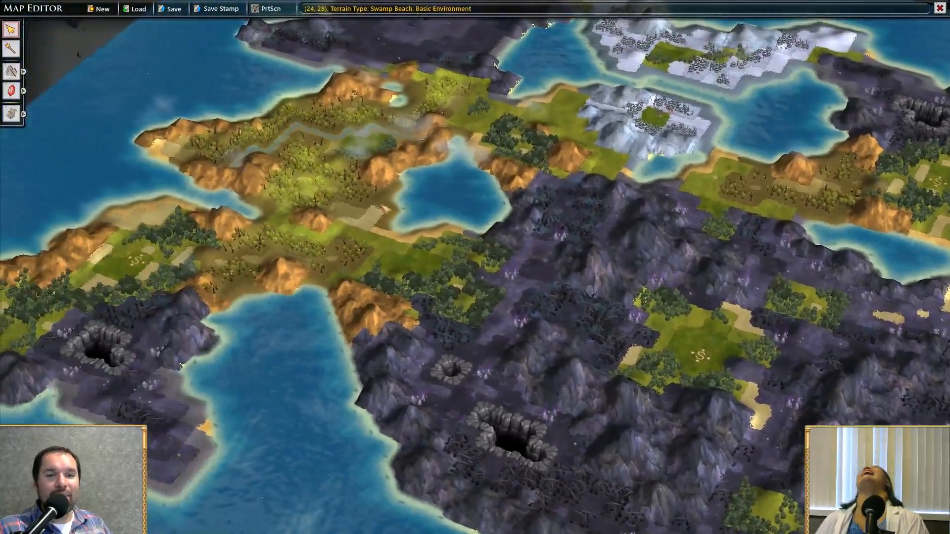
Inspect the western coast's starting position, the neighbouring swamp and the grassland and forest south of the inland lake
drag(257, 218, 394, 197)
scroll(541, 289, up, 3)
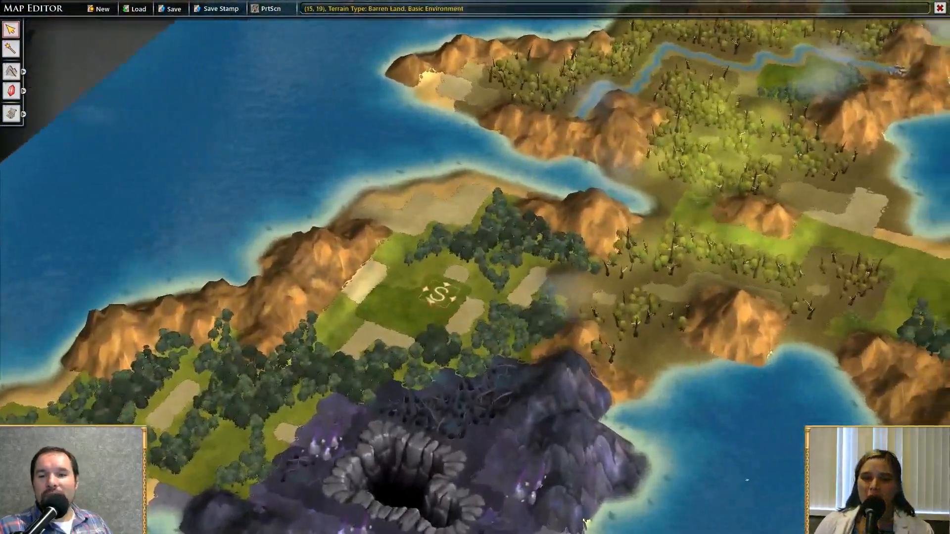
scroll(541, 290, down, 2)
drag(544, 289, 395, 256)
drag(706, 301, 454, 277)
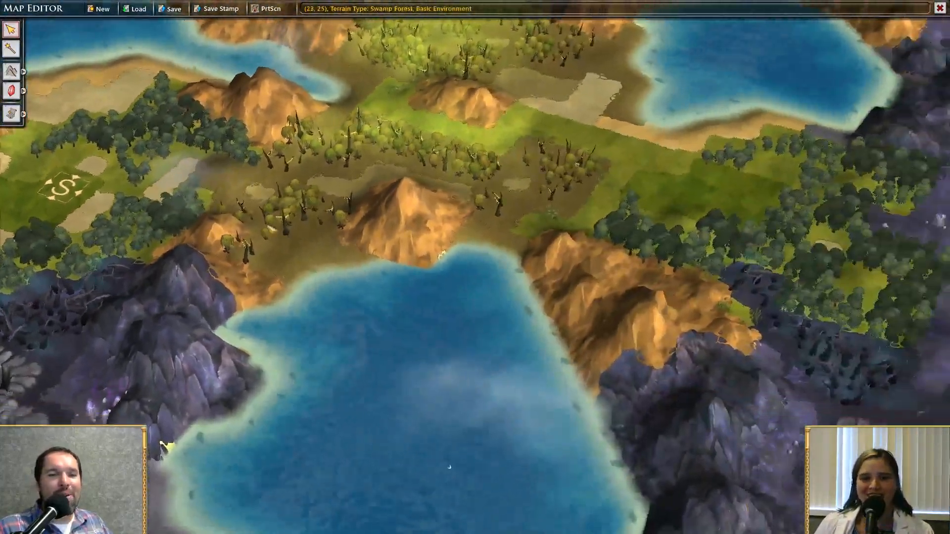
drag(712, 148, 277, 205)
scroll(277, 205, up, 3)
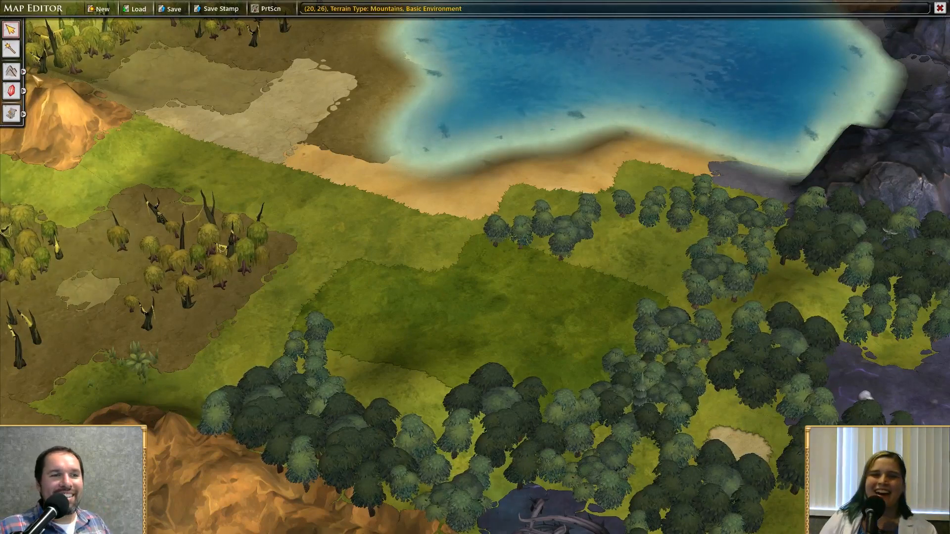
Browse the available tile modifiers, trying the essence yields of 1, 2 and 3 and ending on 9 Essence Tile Yield
click(24, 72)
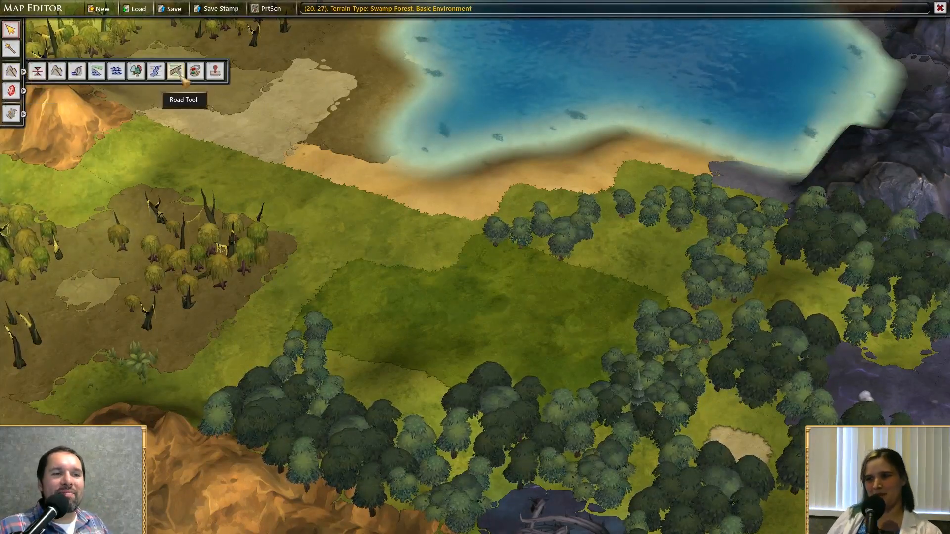
click(24, 92)
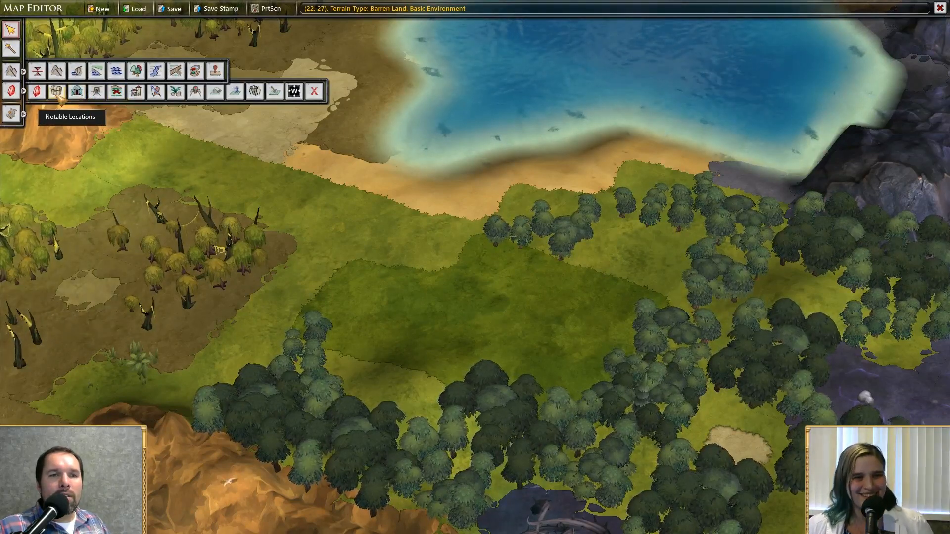
click(275, 92)
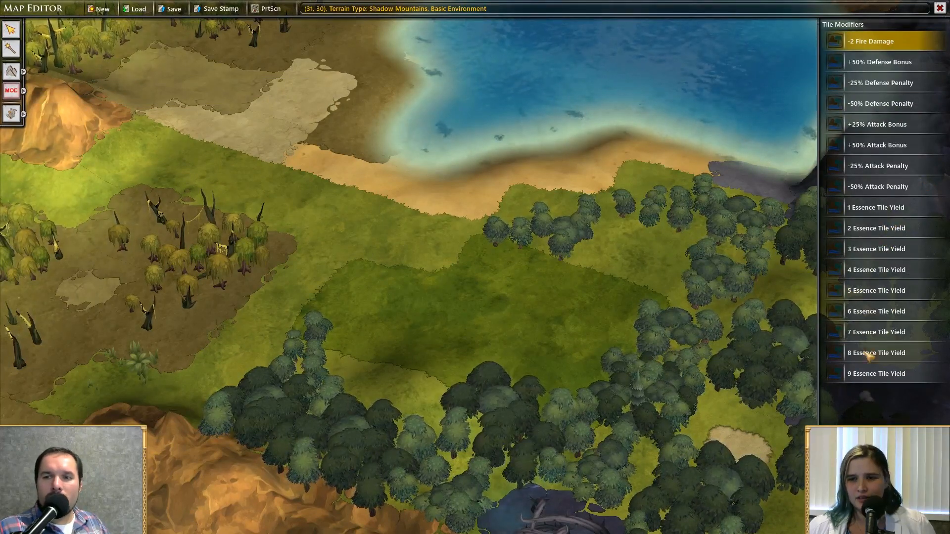
click(884, 208)
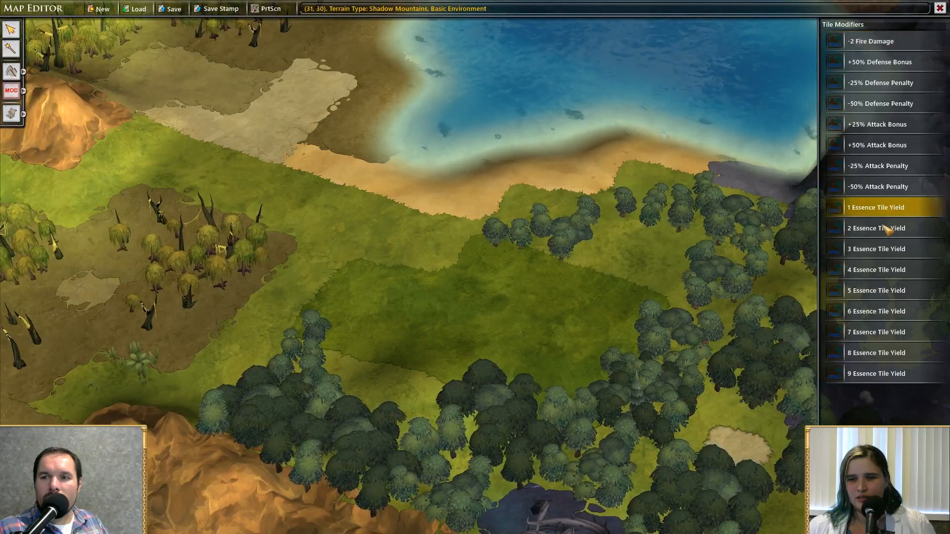
click(882, 229)
click(879, 257)
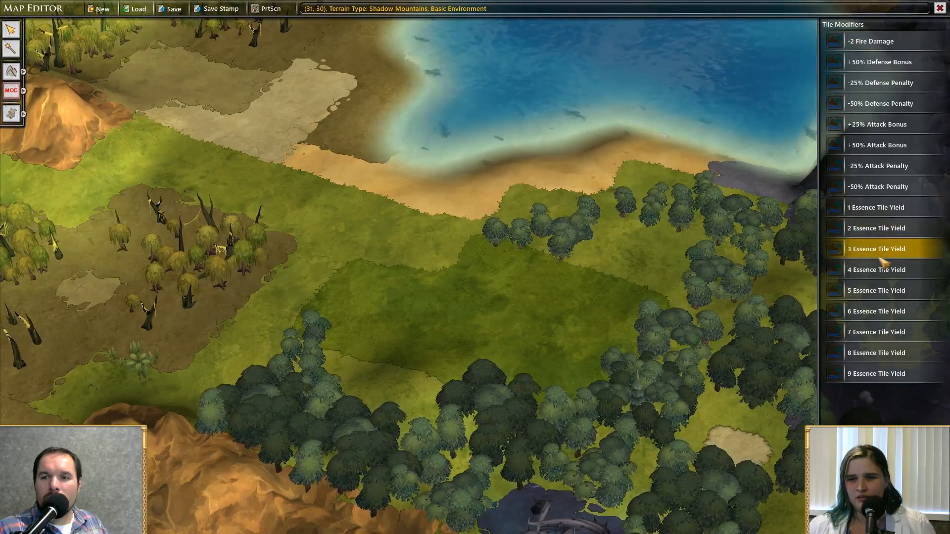
click(884, 375)
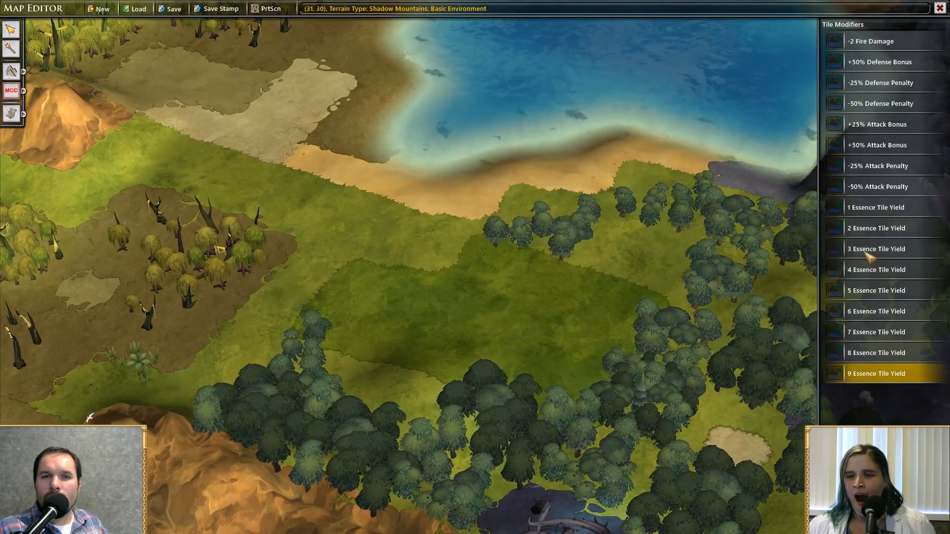
Examine the swamp and river north of the grassland, the northern shadowlands and the coast beside them
scroll(363, 195, down, 5)
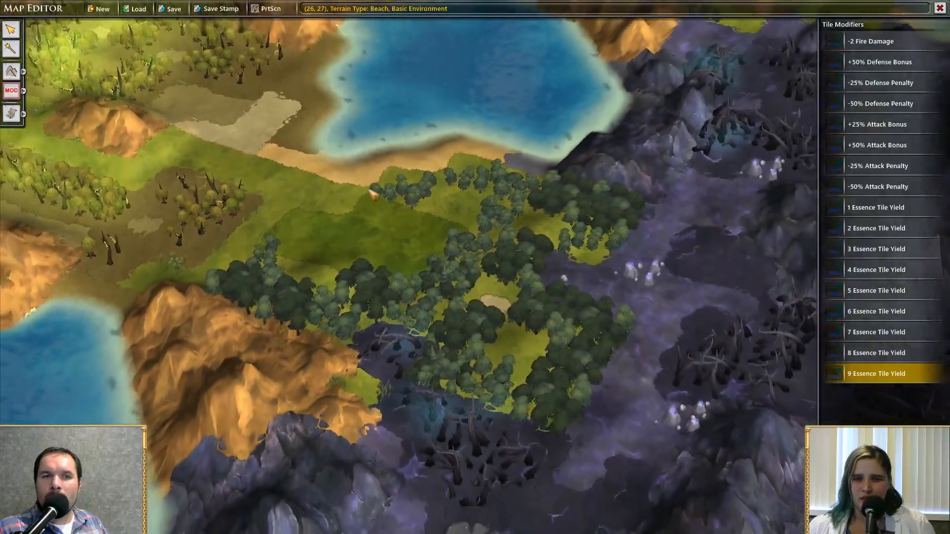
scroll(374, 194, down, 3)
right_drag(406, 164, 513, 276)
right_drag(339, 83, 459, 167)
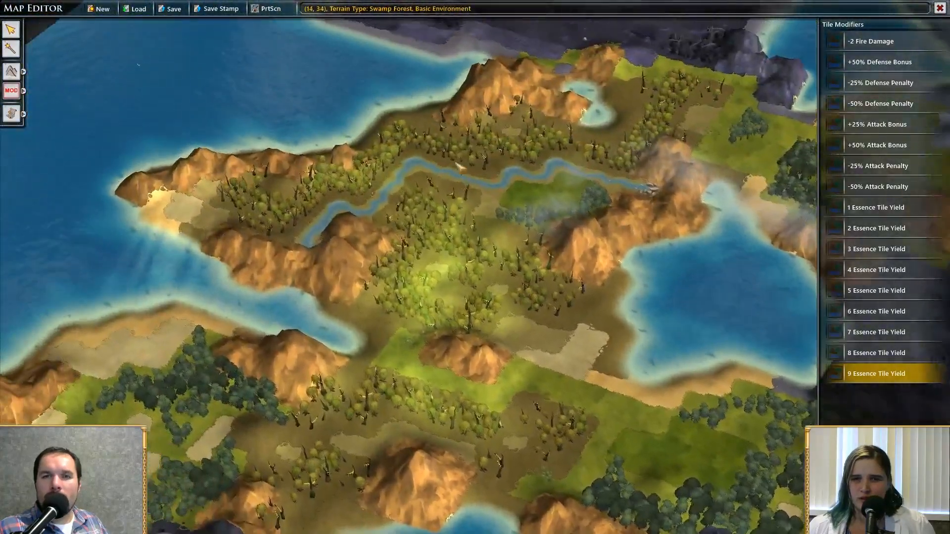
right_drag(643, 141, 428, 262)
scroll(434, 169, up, 3)
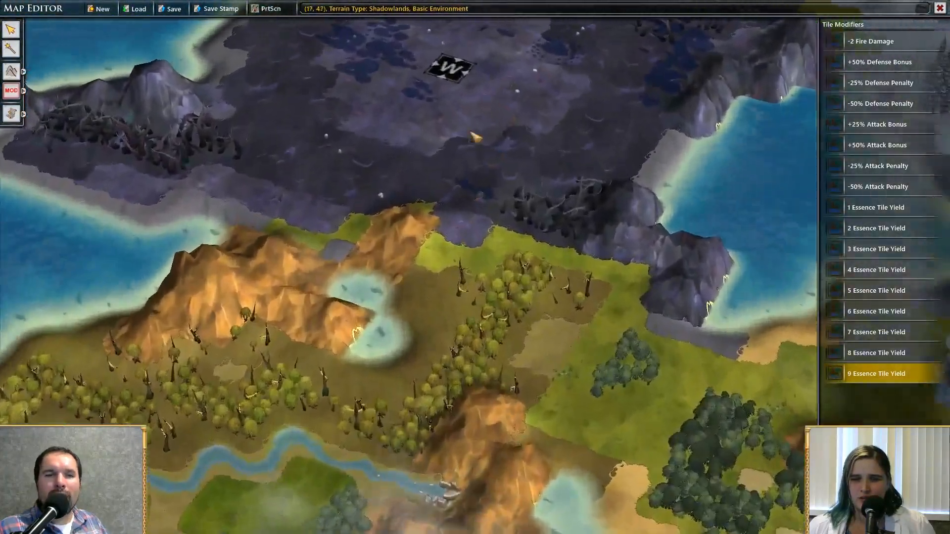
scroll(441, 258, down, 6)
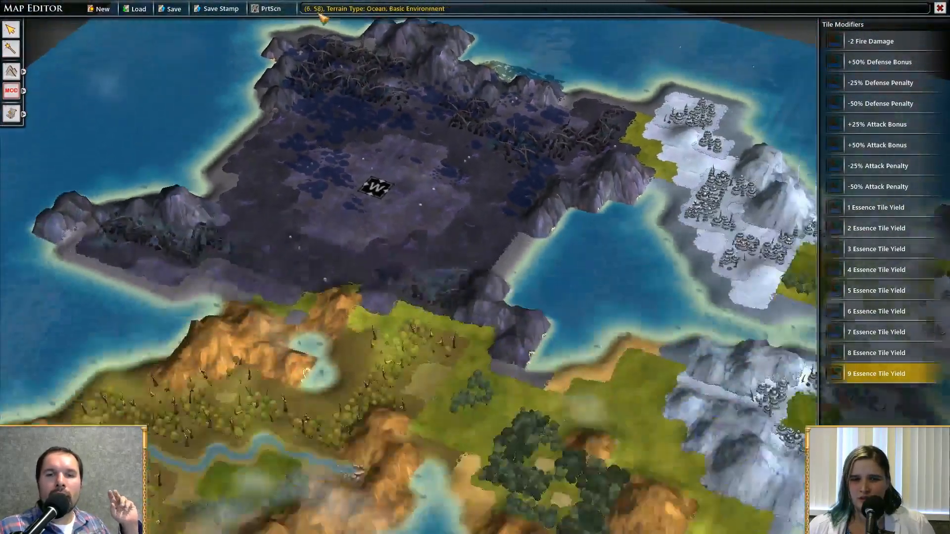
right_drag(529, 304, 430, 132)
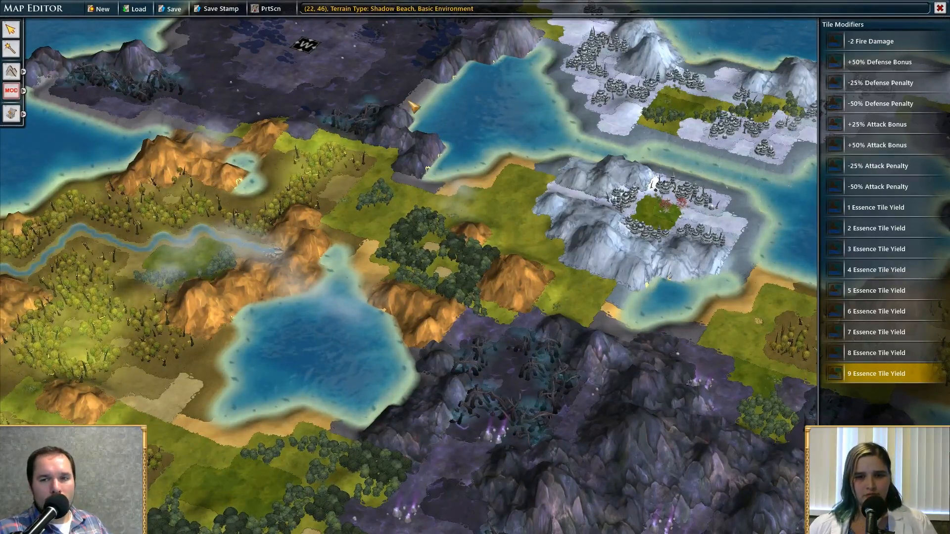
Inspect the arctic mountain area around the small enchanted and fertile clearing, up close and within the surrounding map
right_drag(638, 158, 449, 186)
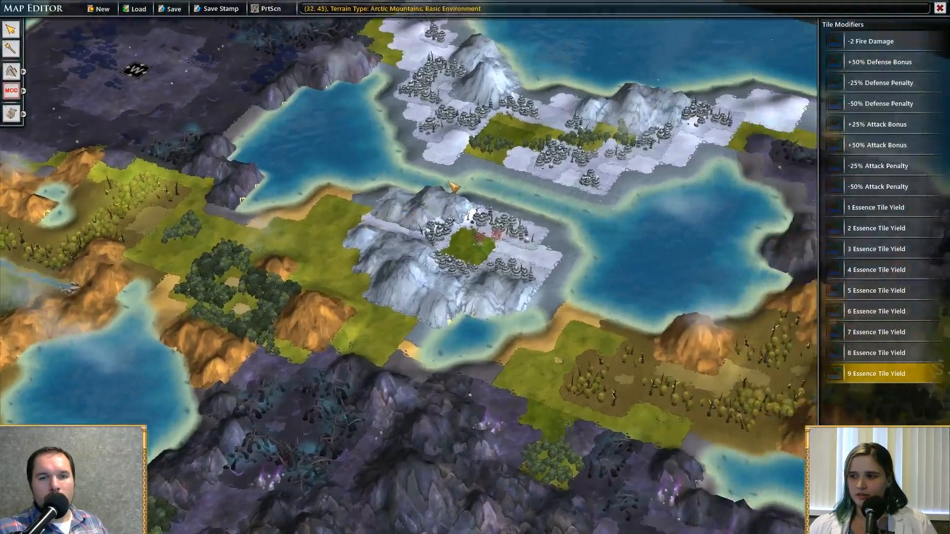
scroll(449, 241, up, 3)
scroll(453, 247, up, 5)
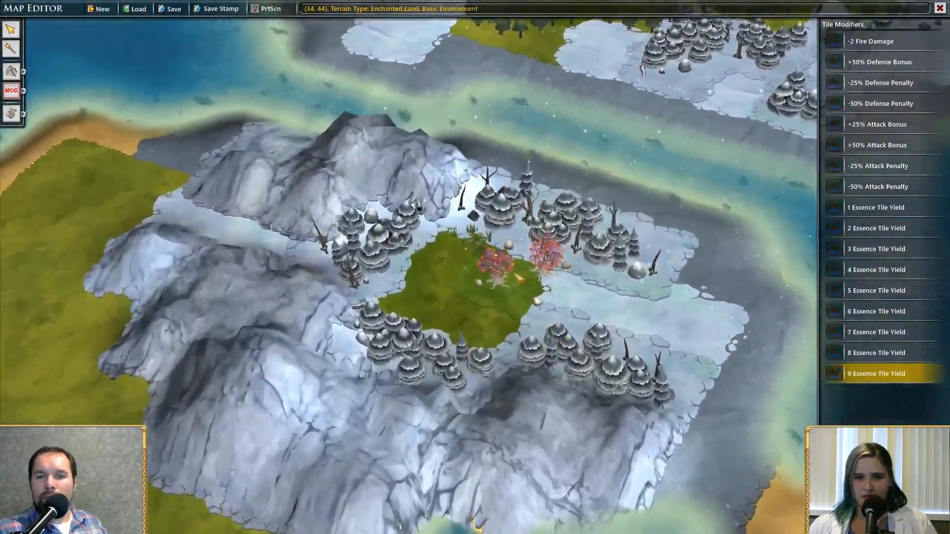
scroll(453, 248, down, 5)
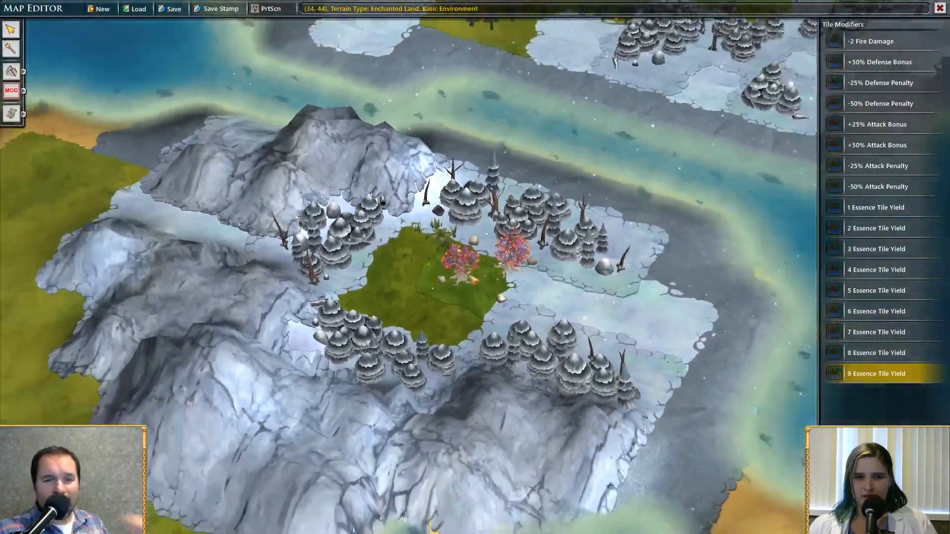
scroll(369, 296, up, 4)
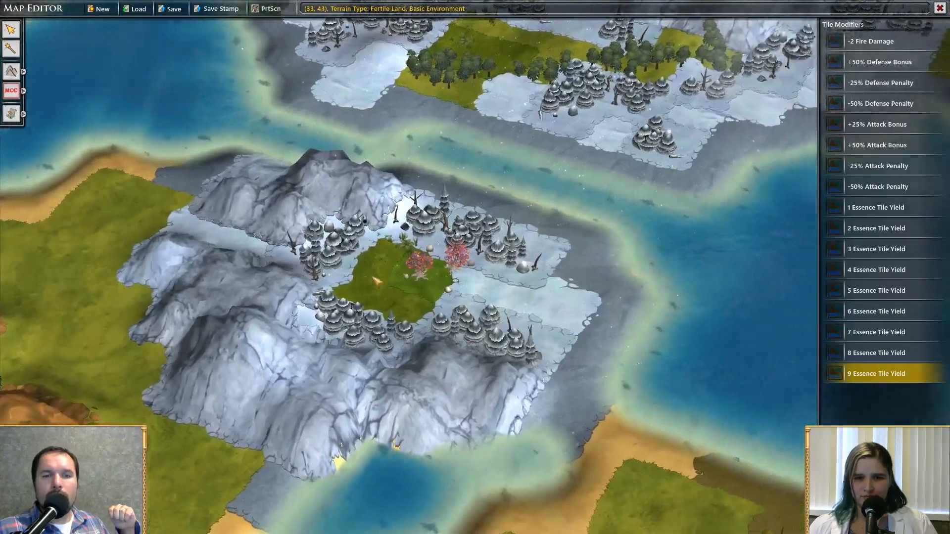
scroll(369, 296, down, 5)
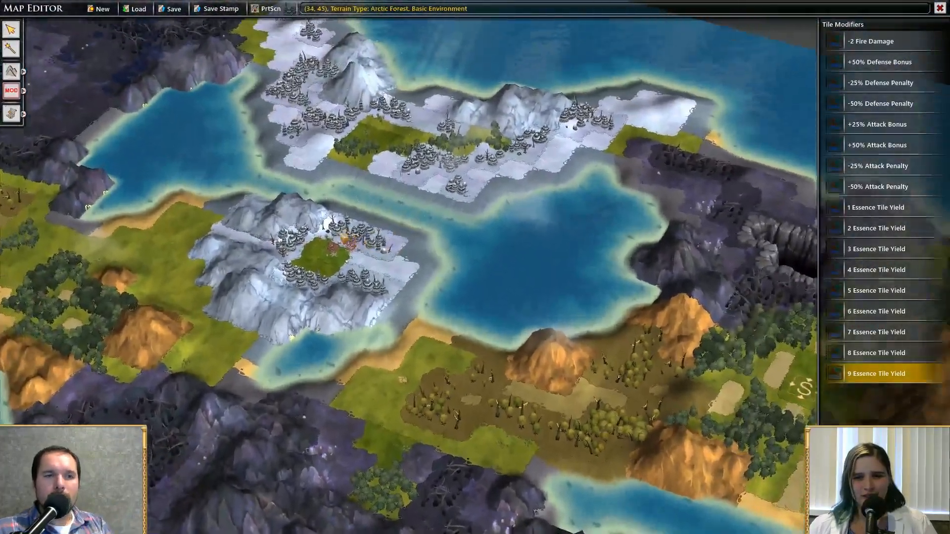
scroll(246, 140, up, 5)
scroll(246, 140, down, 5)
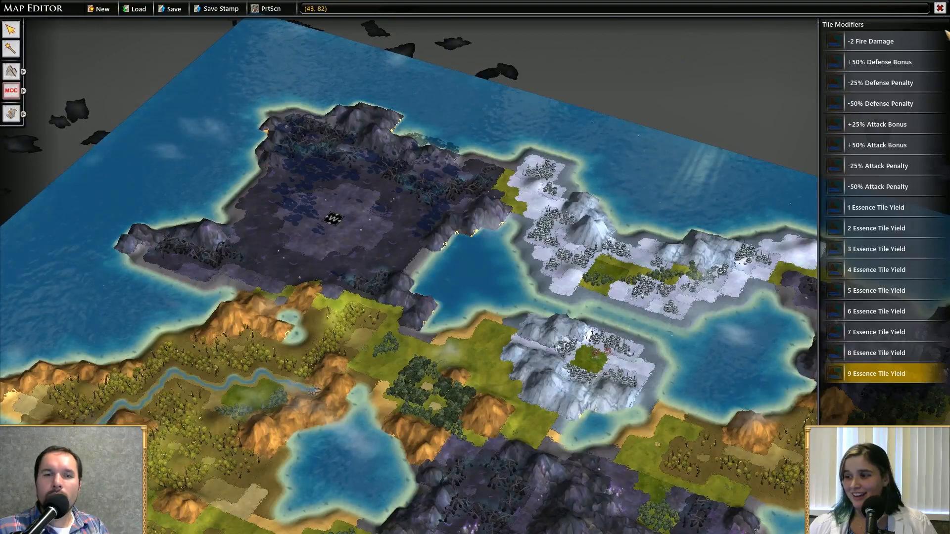
Close the Map Editor and leave the workshop for the game's main menu
click(940, 8)
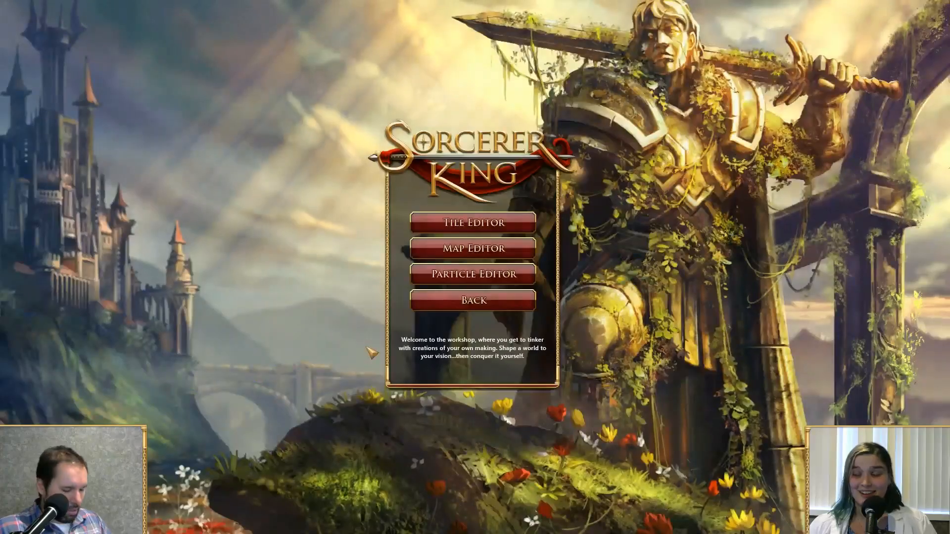
click(498, 298)
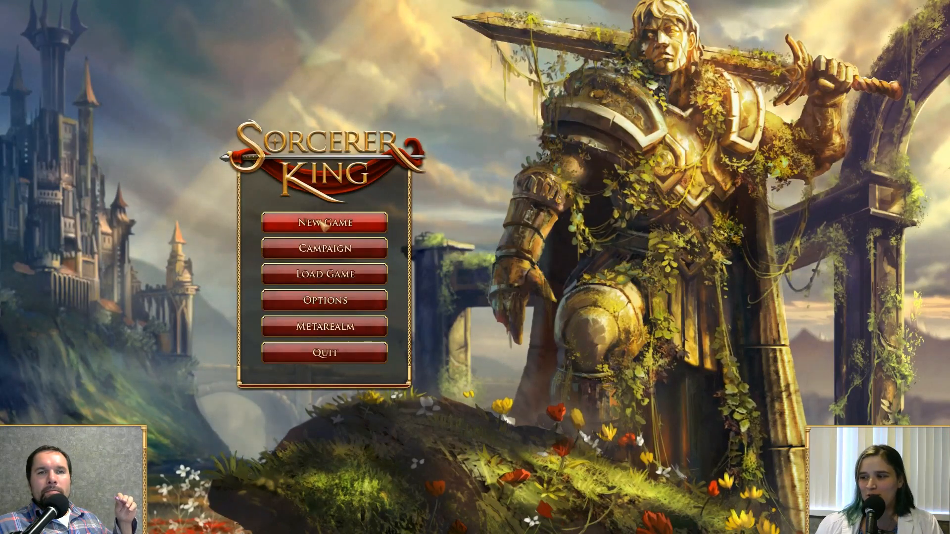